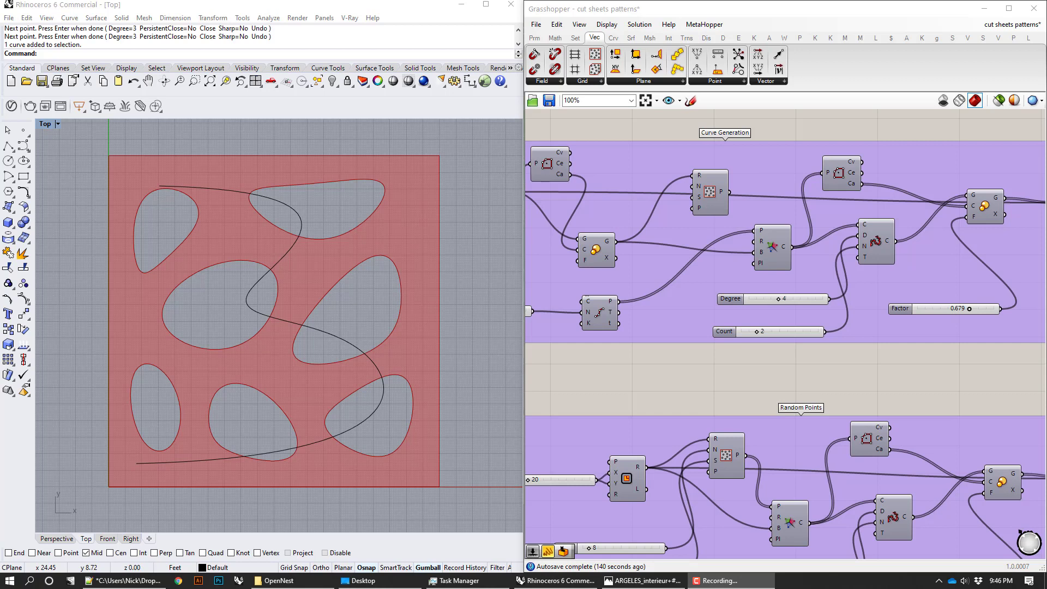
Step: Review the reference photos of perforated pavilion structures in the photo viewer and switch back to Rhino
click(665, 581)
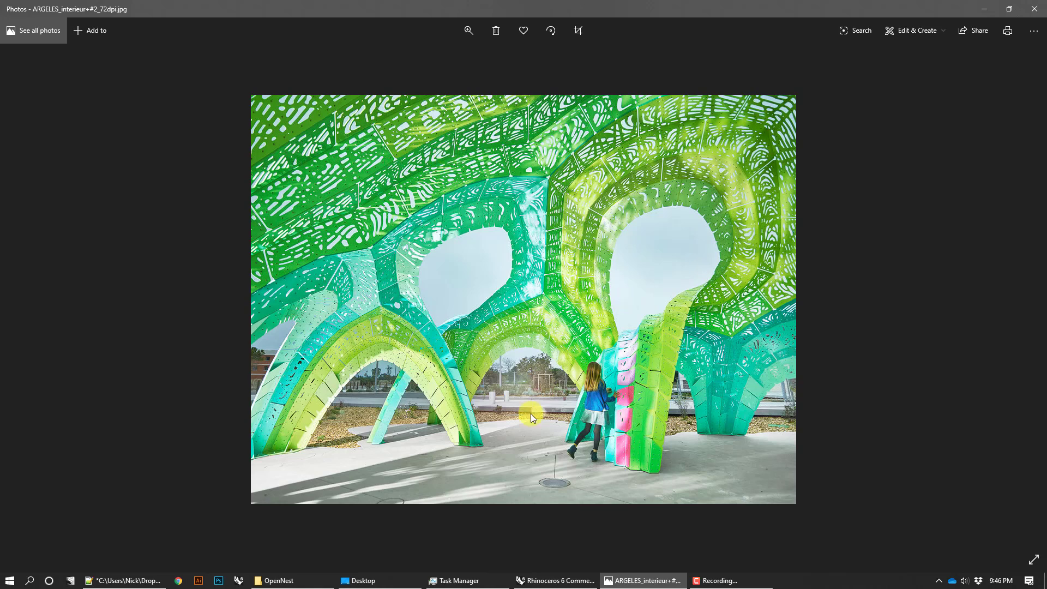
click(1023, 302)
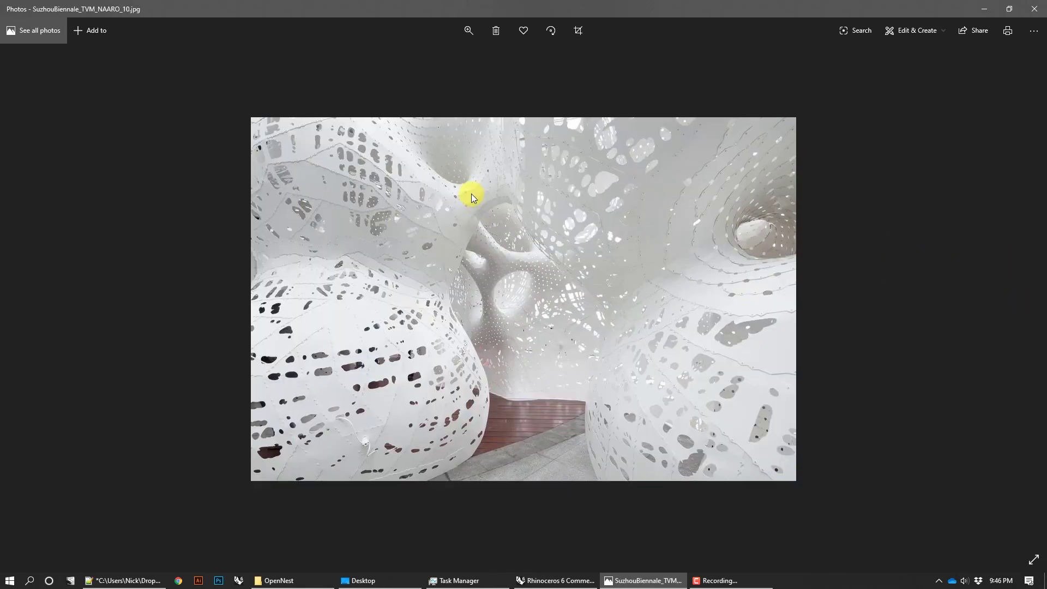
click(1016, 289)
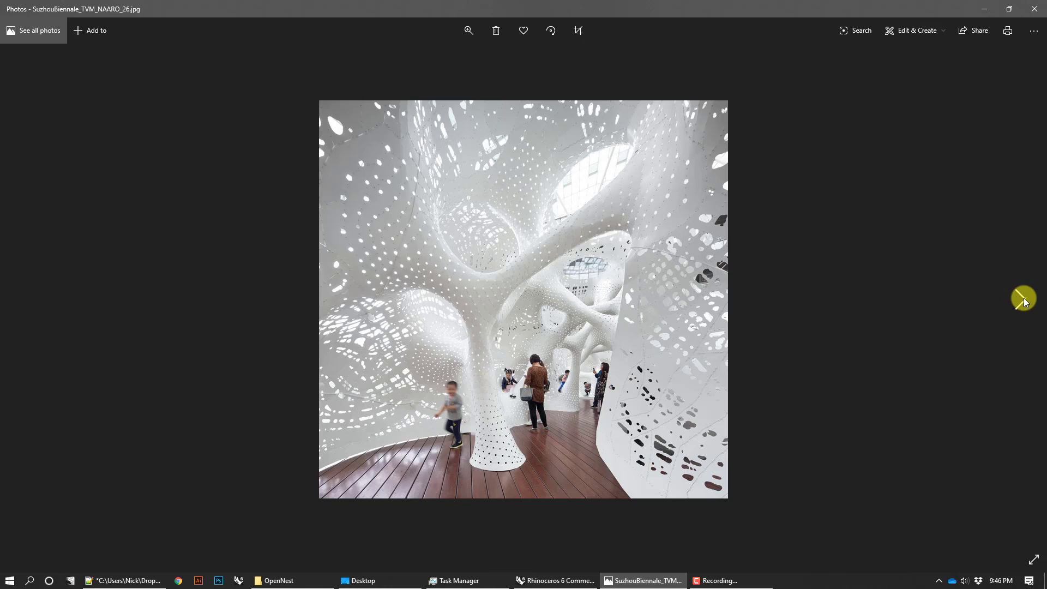
click(1024, 299)
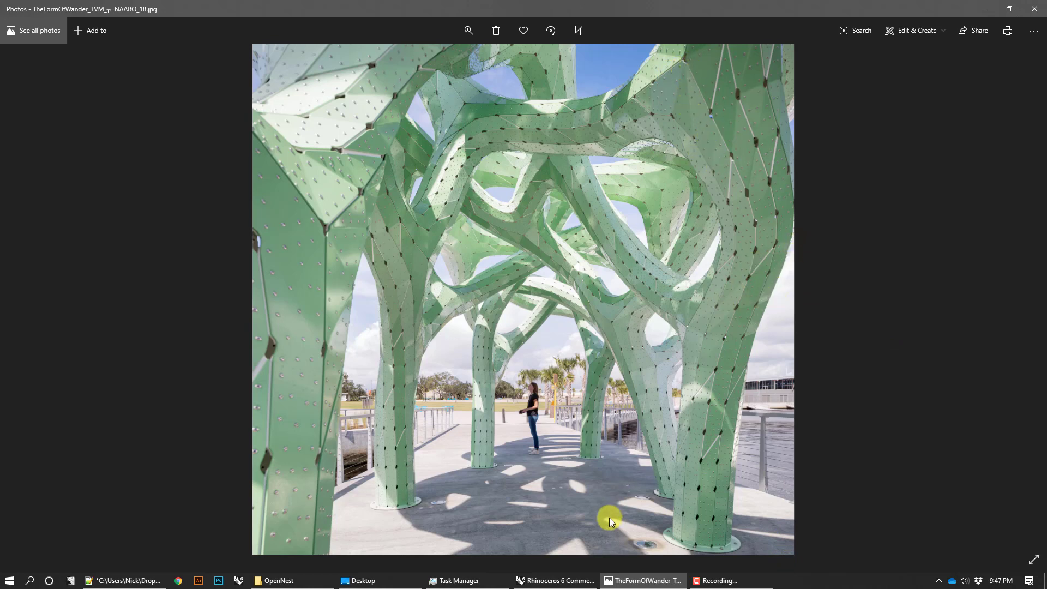
click(579, 582)
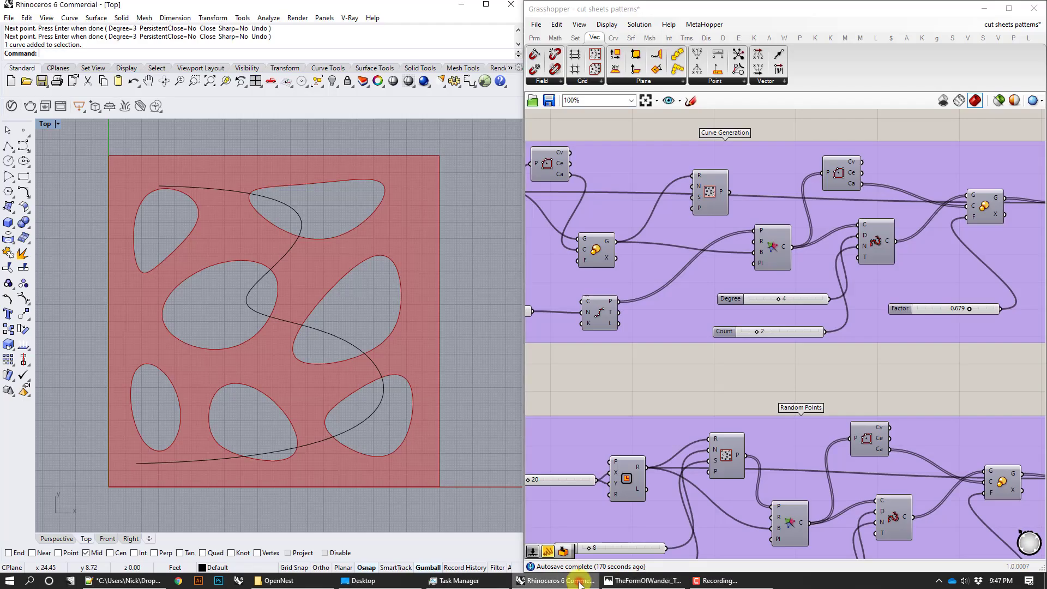
Step: Reshape the black S-curve by moving its upper control point outside the sheet's right edge and its middle one beyond the left edge
click(295, 236)
drag(405, 191, 479, 198)
right_drag(435, 219, 368, 233)
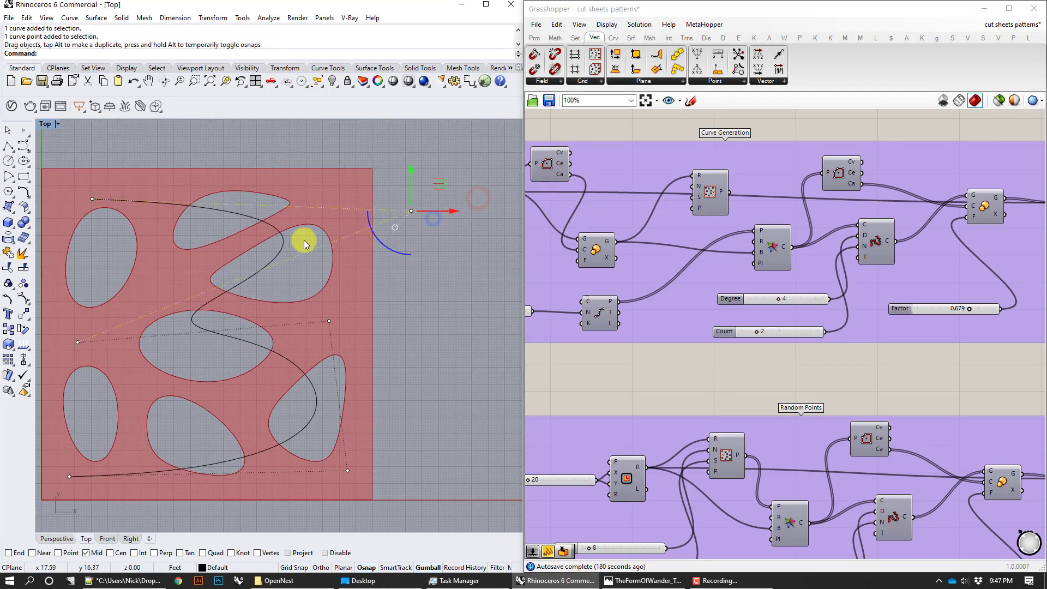
right_drag(302, 253, 440, 216)
drag(214, 306, 77, 334)
right_drag(78, 335, 265, 309)
drag(265, 309, 174, 330)
right_drag(351, 305, 116, 320)
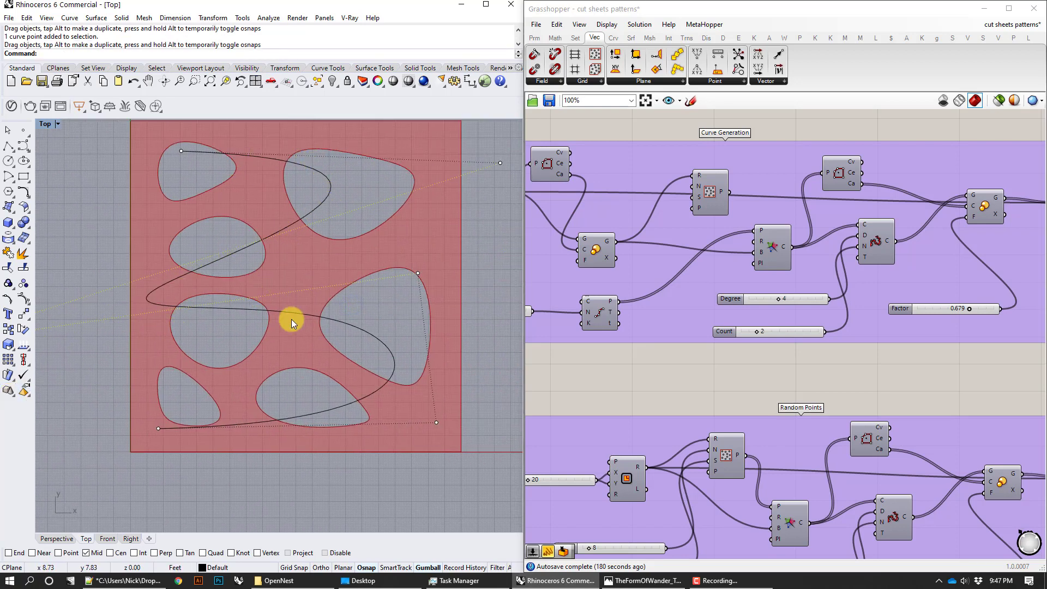
Step: Widen the curve's lower bend by moving its lower-right control point outward below the sheet and the one above it upward
right_drag(414, 372, 364, 402)
drag(385, 452, 497, 515)
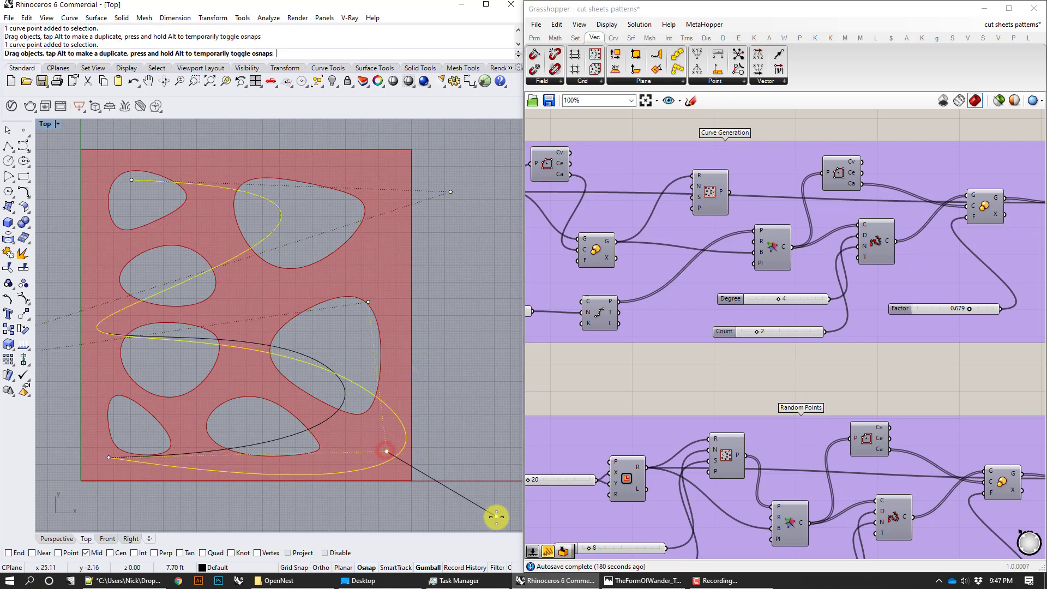
drag(369, 302, 372, 230)
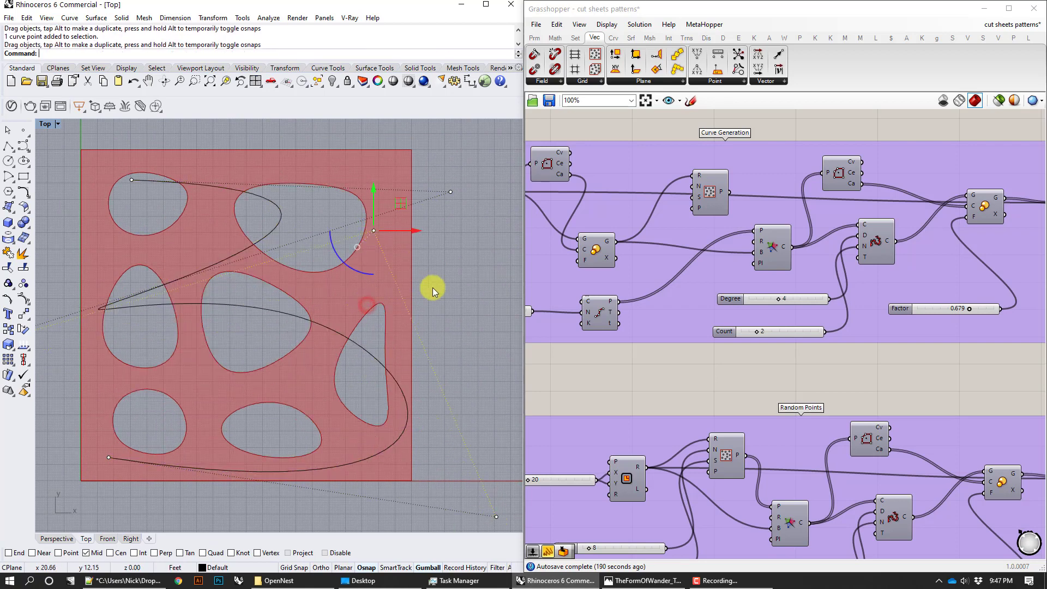
click(449, 296)
scroll(464, 321, down, 2)
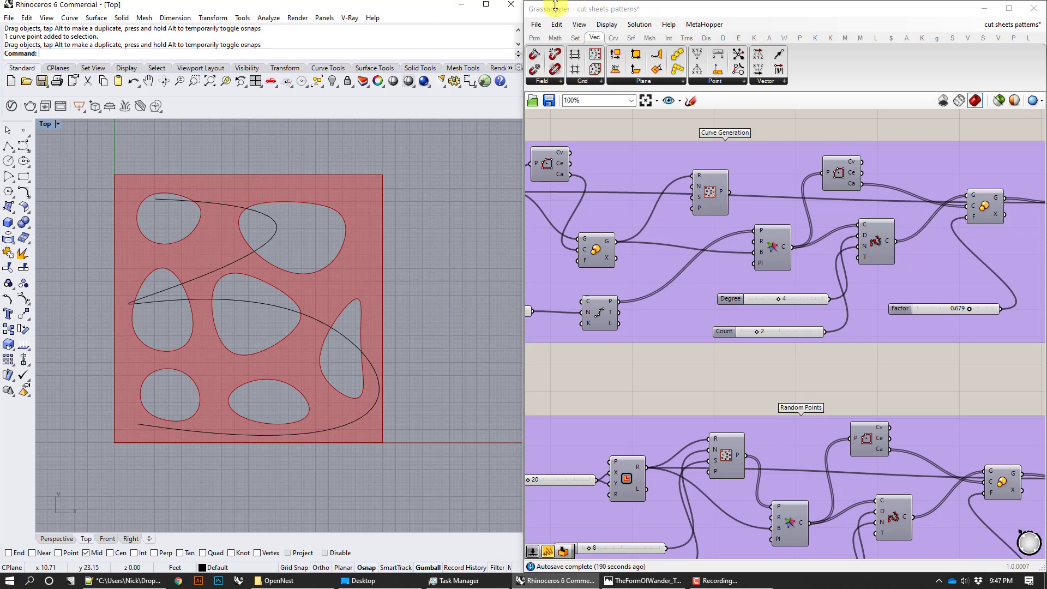
Step: Start a new Grasshopper definition and place two Point parameters on the canvas, one above the other
click(536, 24)
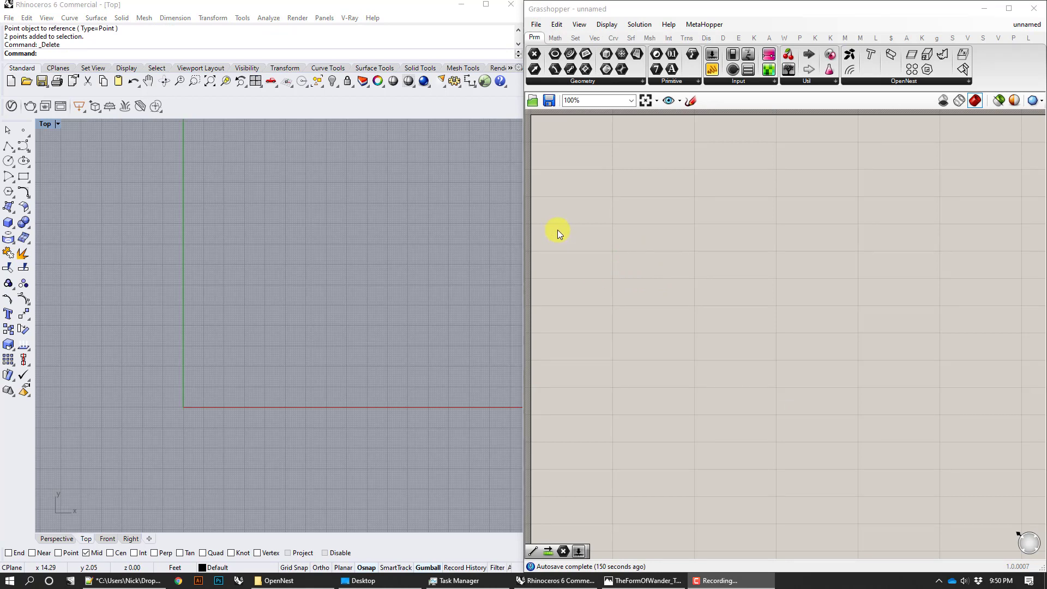
click(652, 219)
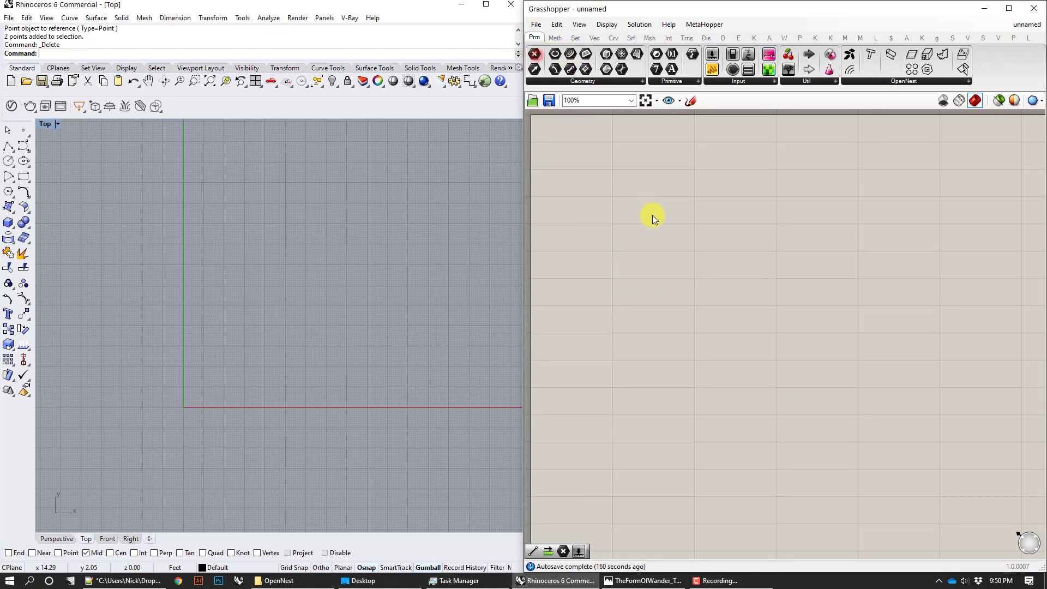
drag(542, 59, 664, 341)
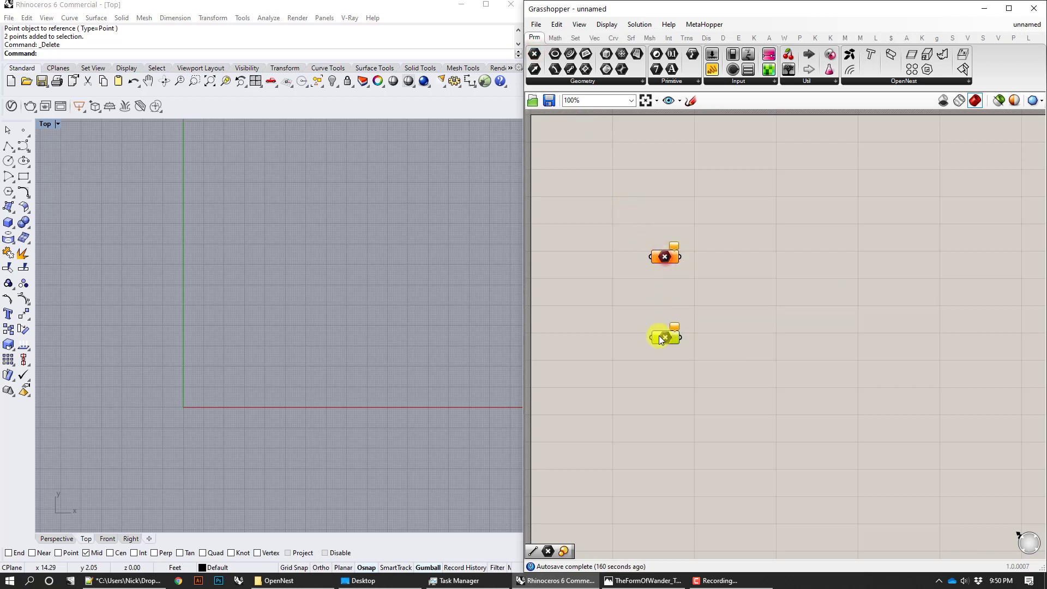
click(772, 310)
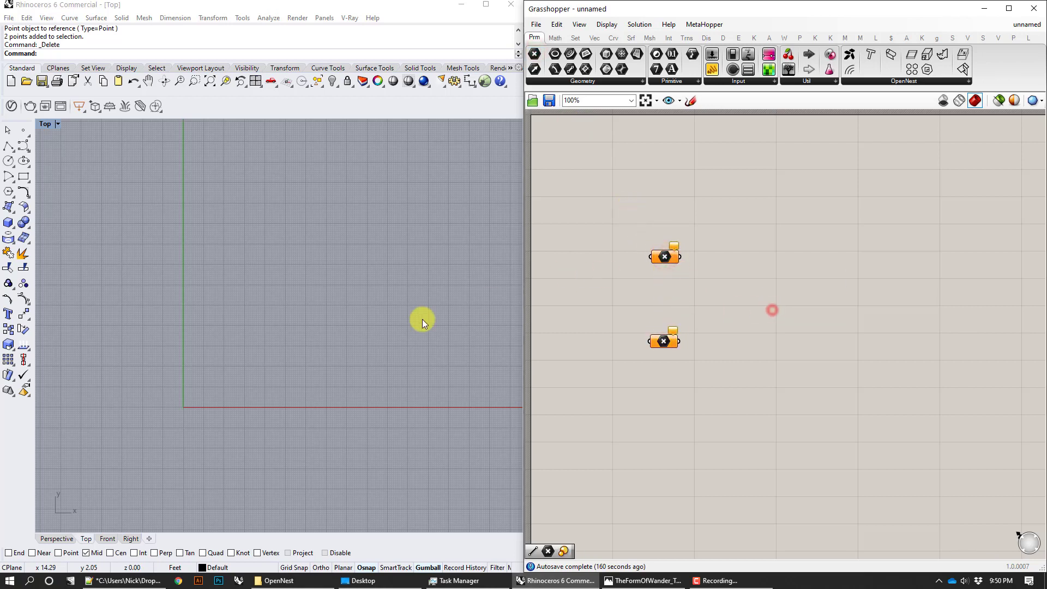
Step: Create a Rhino point at 0,0 and a second one up and to the right, at about 11, 7.5
click(17, 131)
text(0,0)
key(Return)
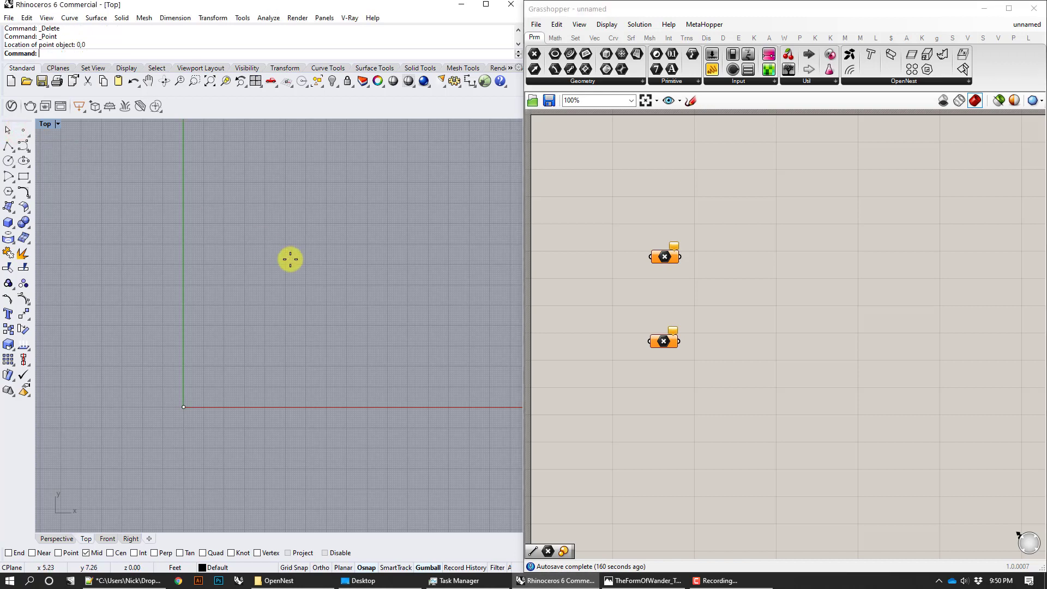
click(23, 130)
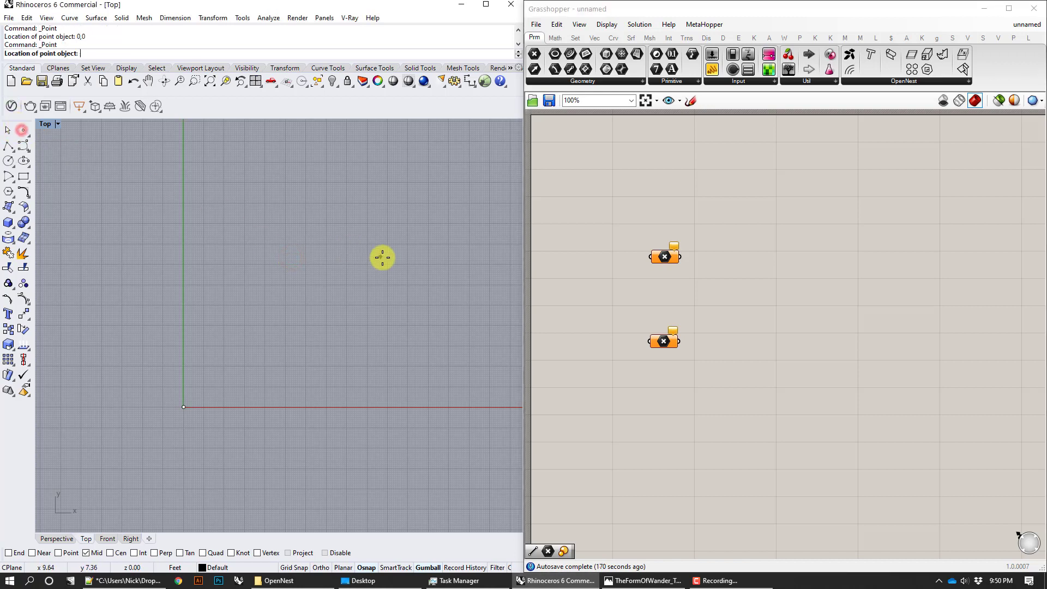
click(407, 253)
click(407, 254)
click(663, 341)
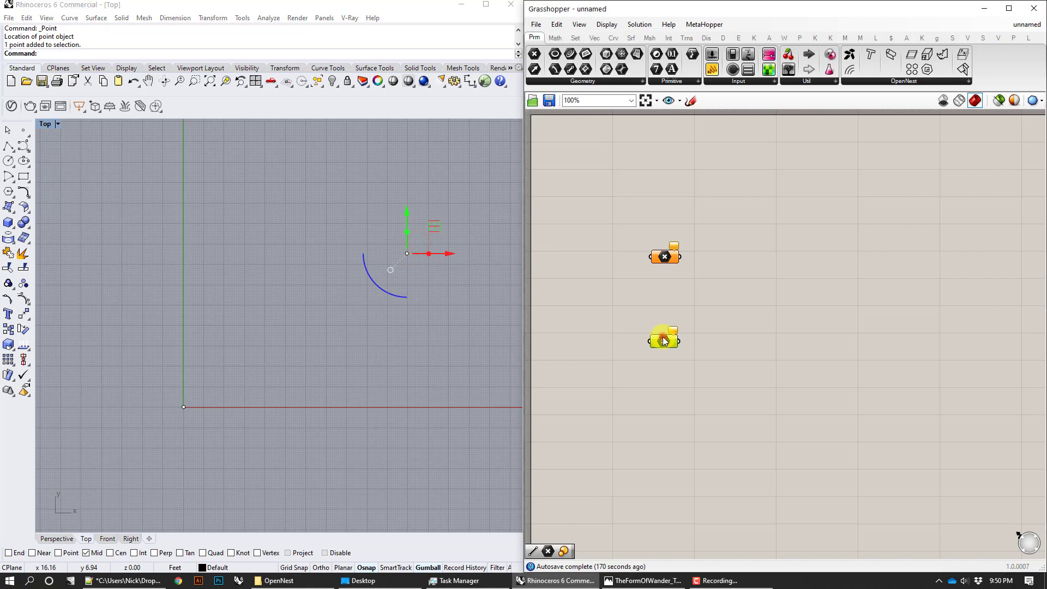
right_click(662, 341)
click(704, 485)
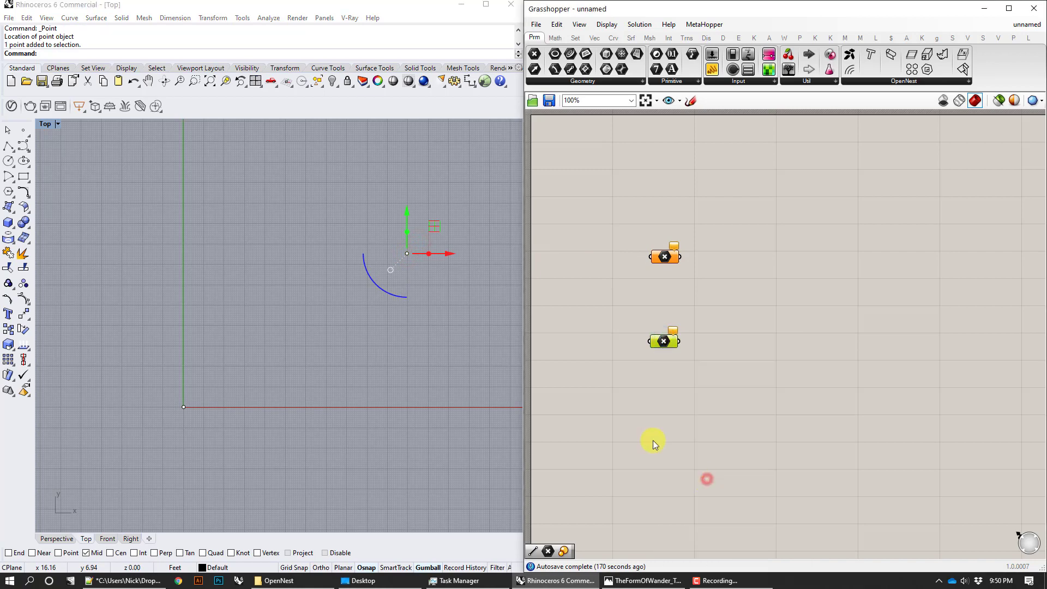
click(404, 252)
click(446, 196)
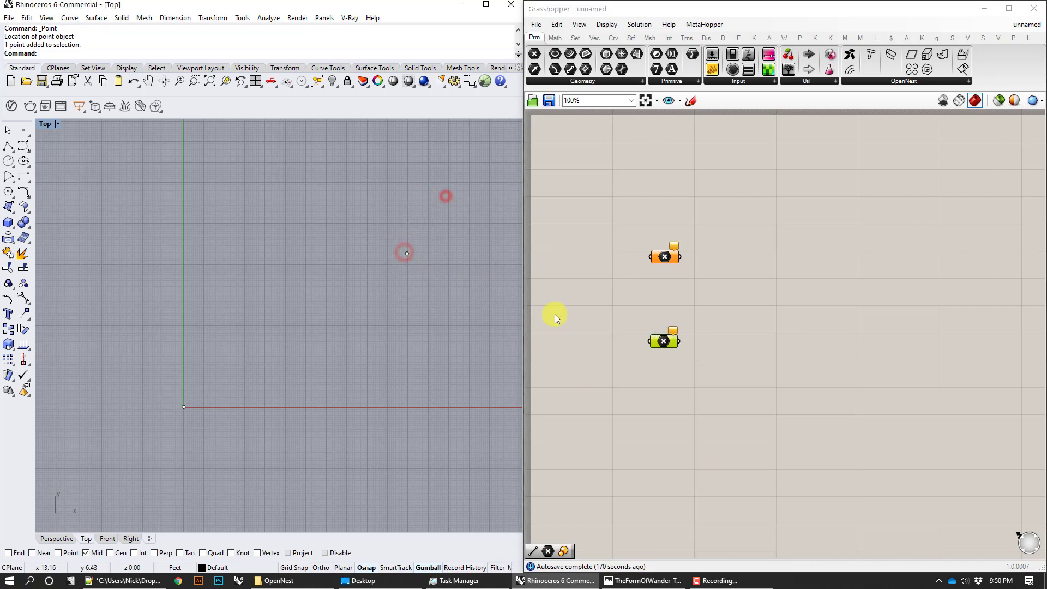
Step: Reference the Rhino point away from the origin in the lower Point parameter using Set one Point
right_click(671, 343)
click(716, 486)
click(404, 254)
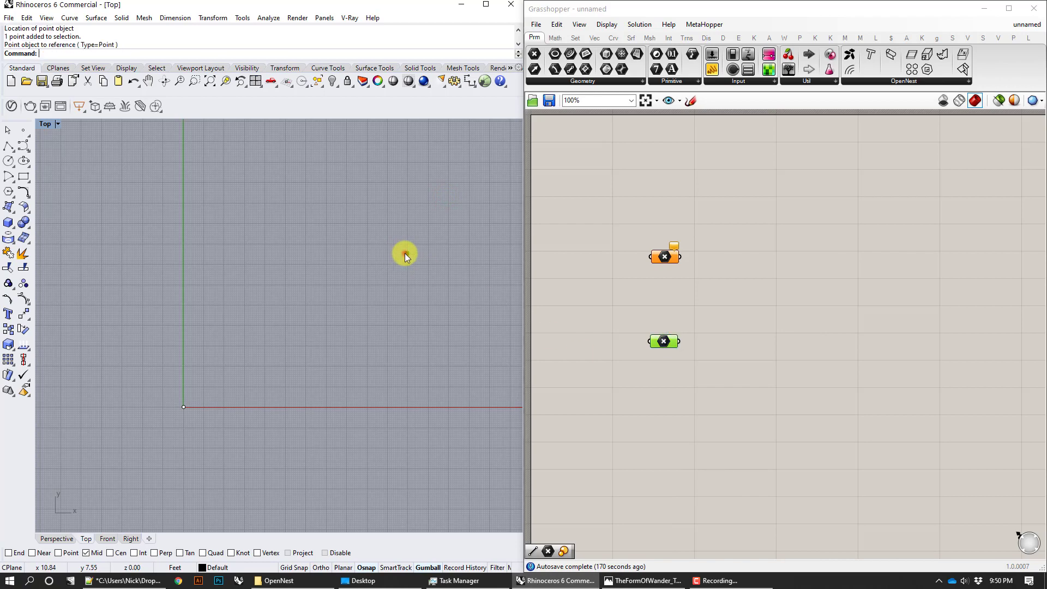
click(456, 254)
Step: Reference the Rhino point at the origin in the upper Point parameter using Set one Point
click(664, 257)
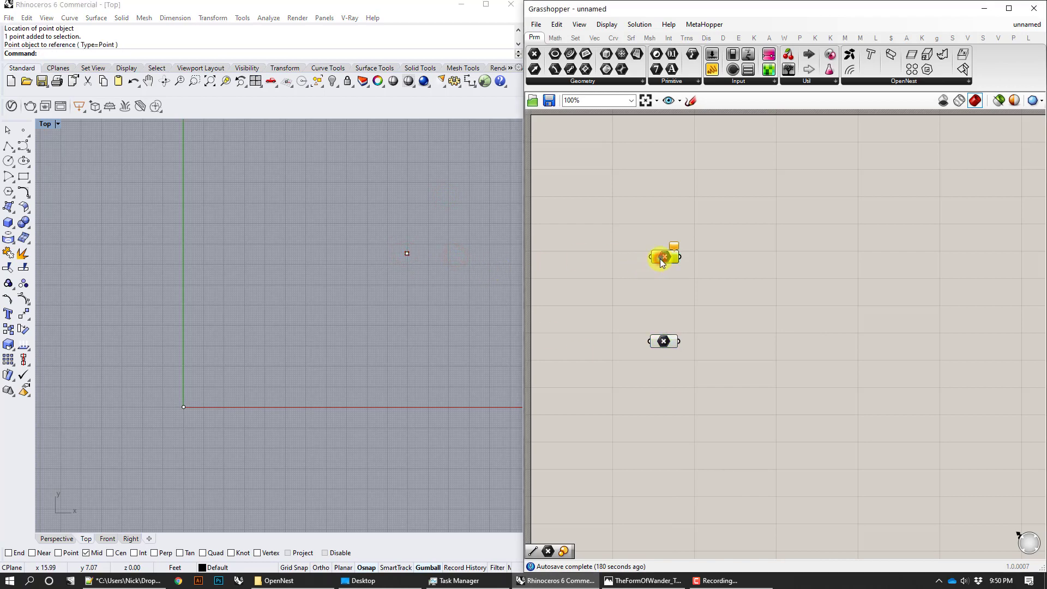
right_click(664, 256)
click(716, 410)
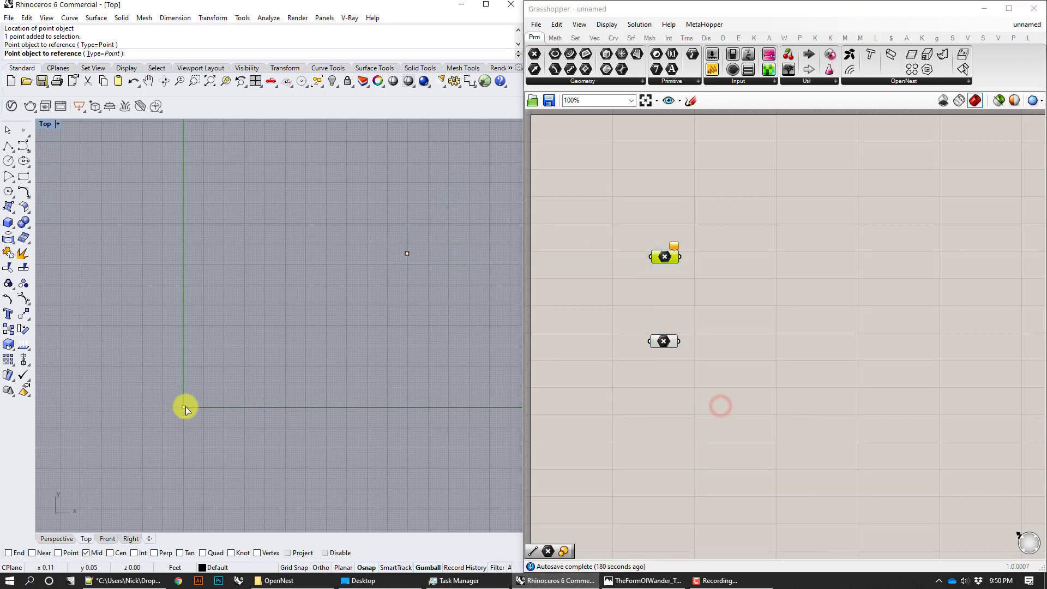
click(185, 408)
Step: Add a Line component and wire the upper Point parameter to input A and the lower one to input B
double_click(766, 300)
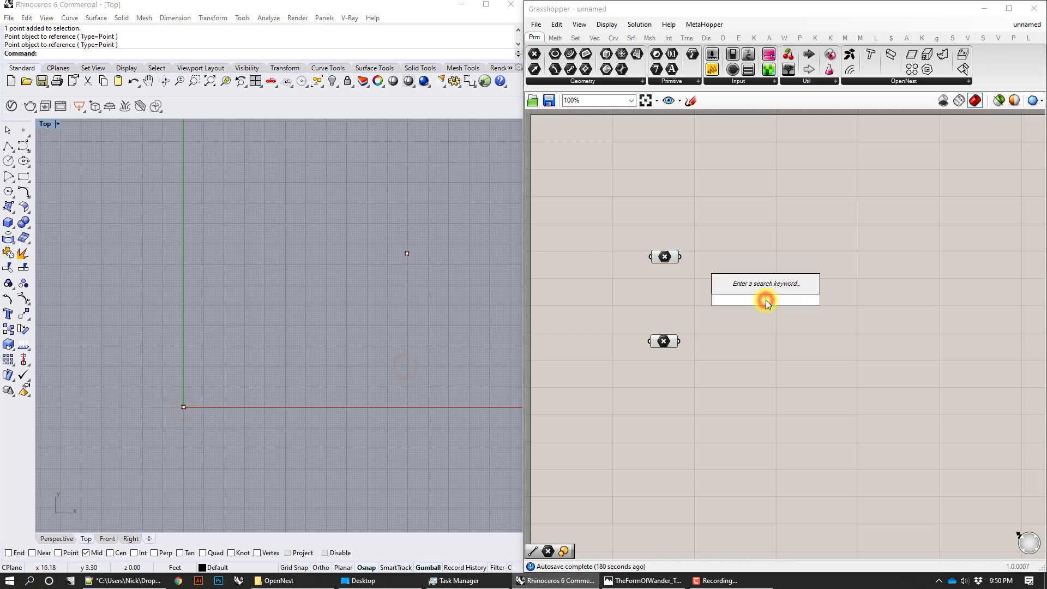
text(line)
click(764, 286)
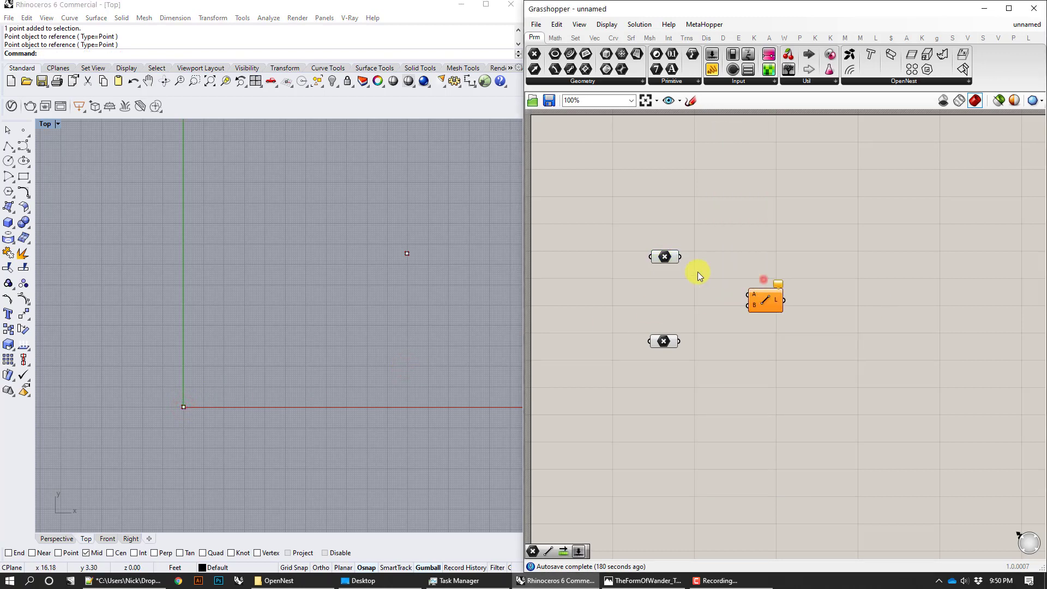
click(761, 304)
scroll(762, 304, up, 3)
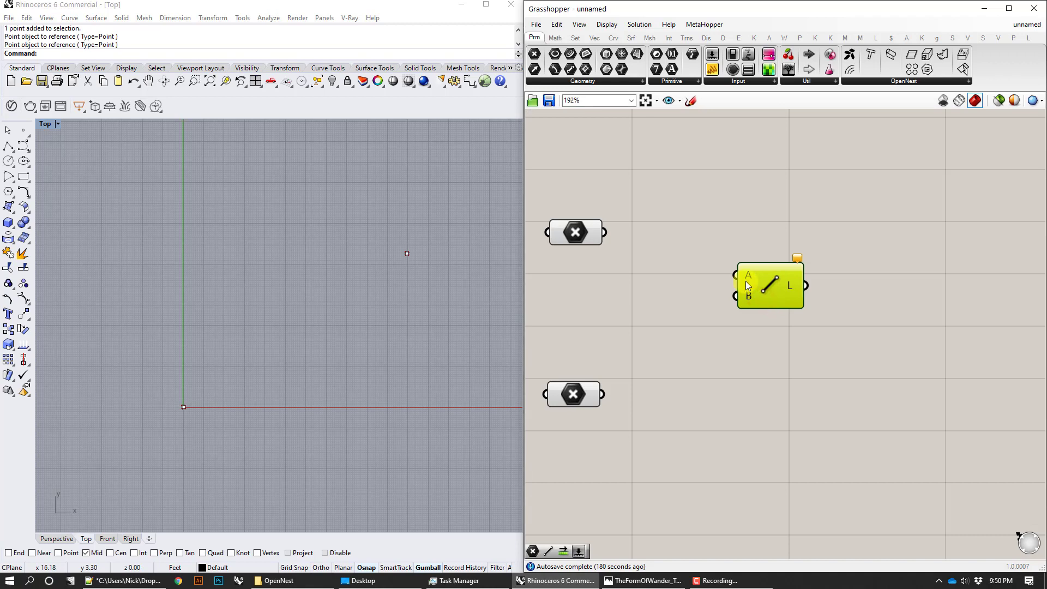
drag(605, 232, 735, 275)
drag(603, 394, 735, 297)
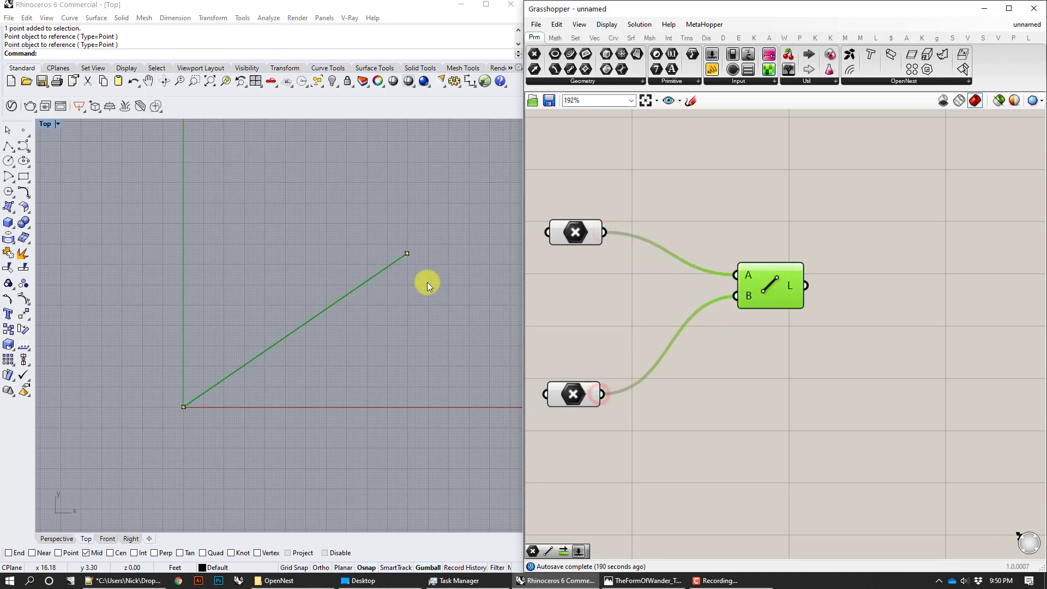
Step: Move the Rhino point away from the origin to test how the generated line follows it
click(379, 283)
mouse_move(449, 236)
mouse_down()
mouse_move(405, 256)
mouse_move(422, 323)
mouse_move(463, 378)
mouse_move(454, 246)
mouse_move(300, 178)
mouse_move(437, 223)
mouse_up()
right_drag(444, 222, 317, 278)
click(370, 241)
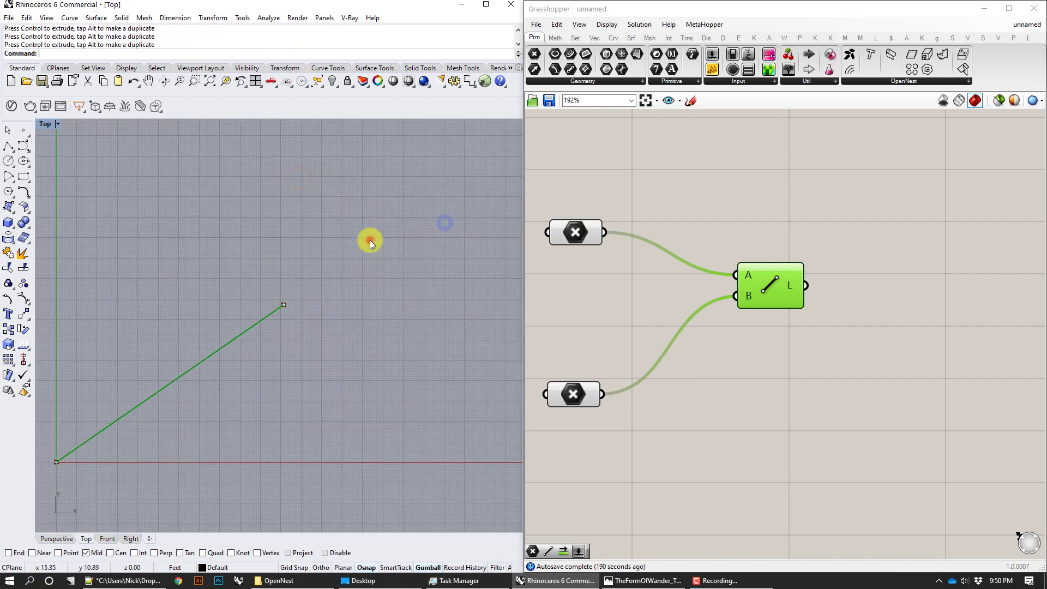
scroll(370, 240, down, 5)
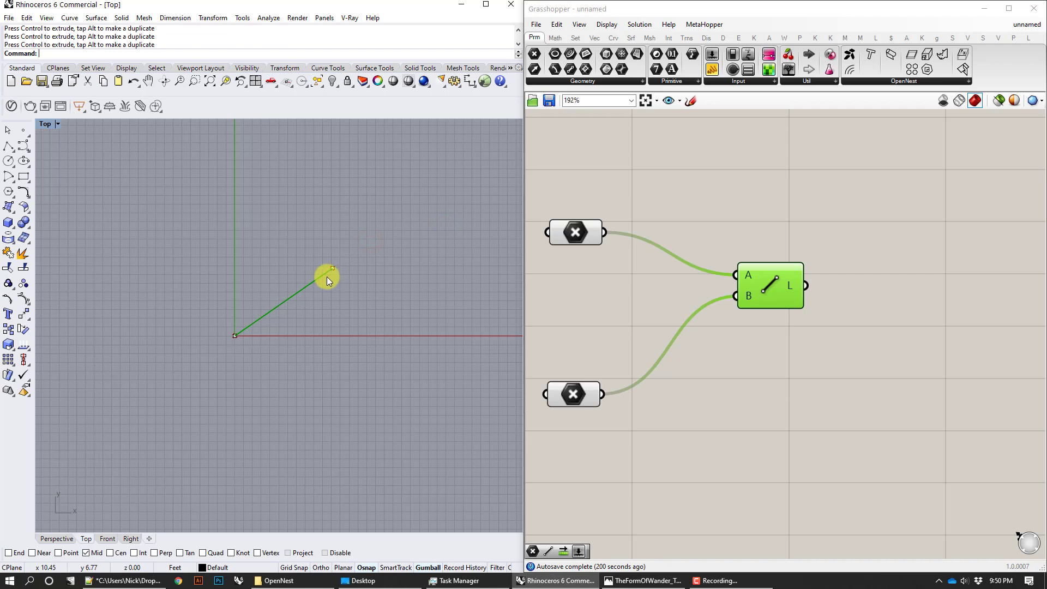
scroll(331, 279, up, 6)
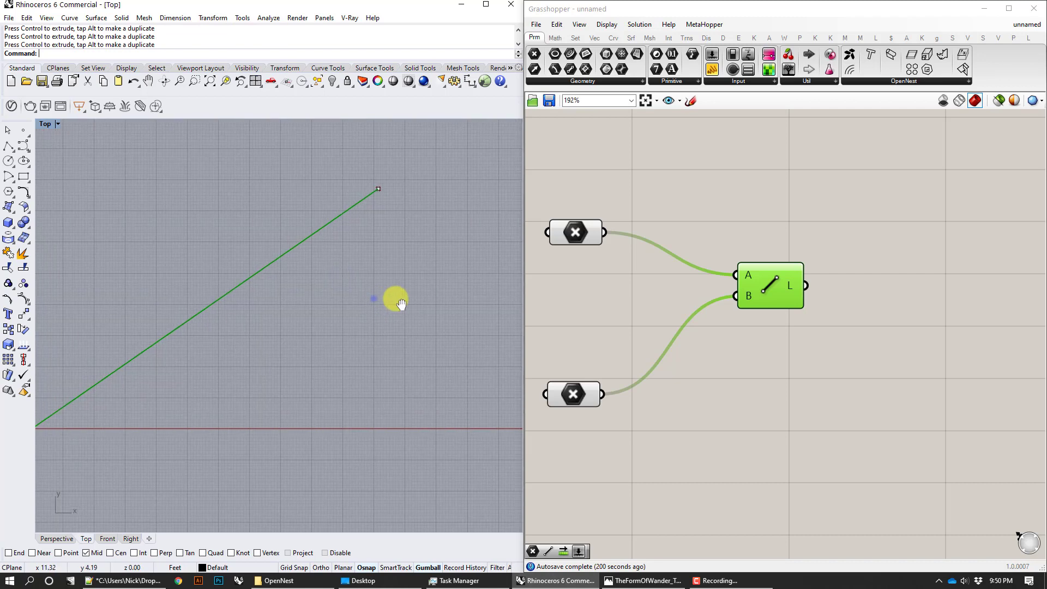
scroll(404, 300, down, 2)
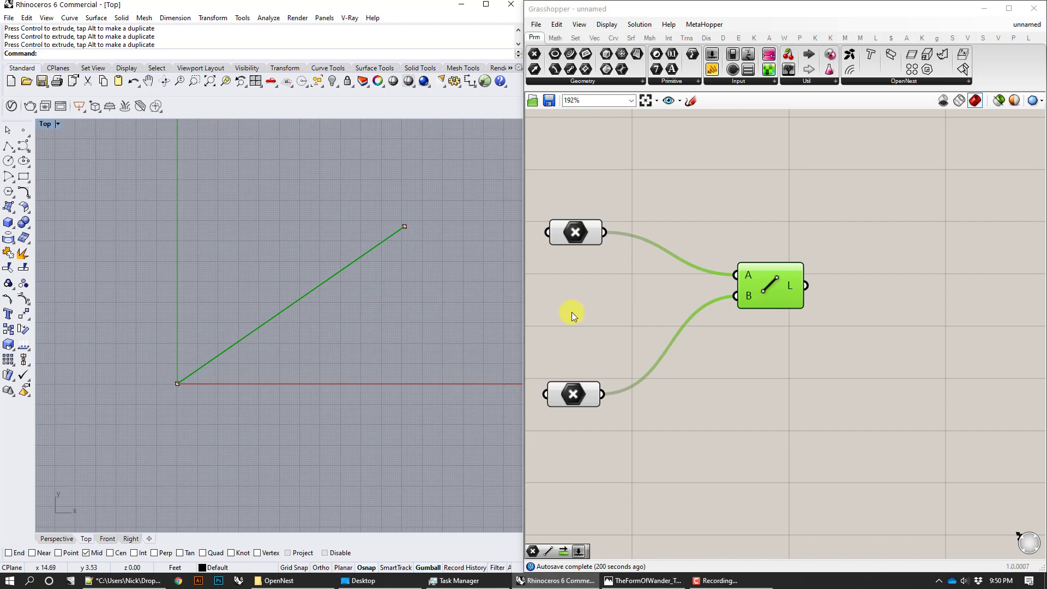
Step: Replace the Line component and upper Point parameter with a Line SDL component, wiring the remaining Point parameter to its start input S
drag(853, 369, 585, 182)
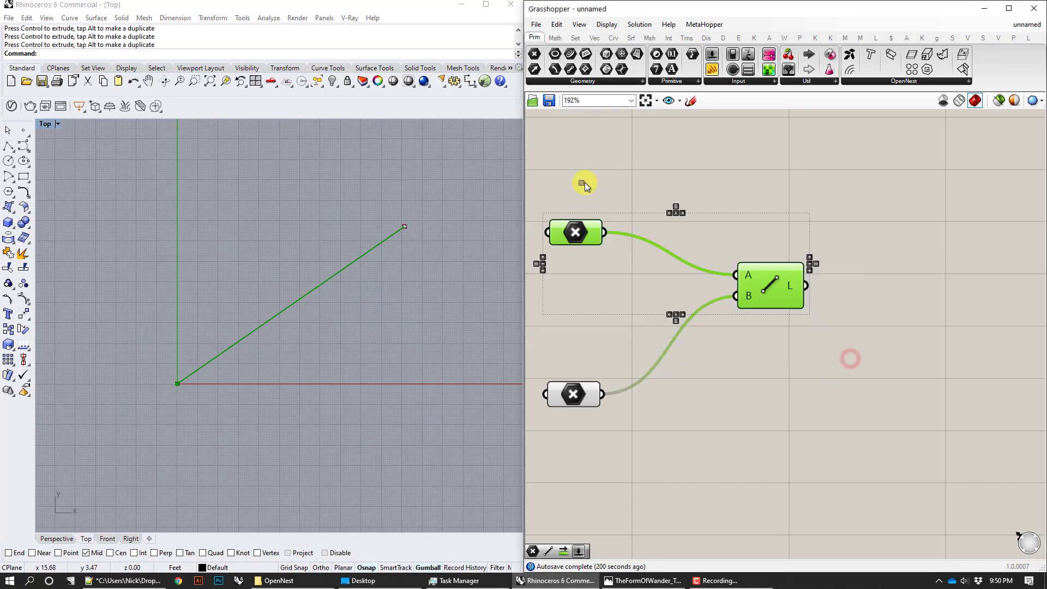
key(Delete)
double_click(681, 277)
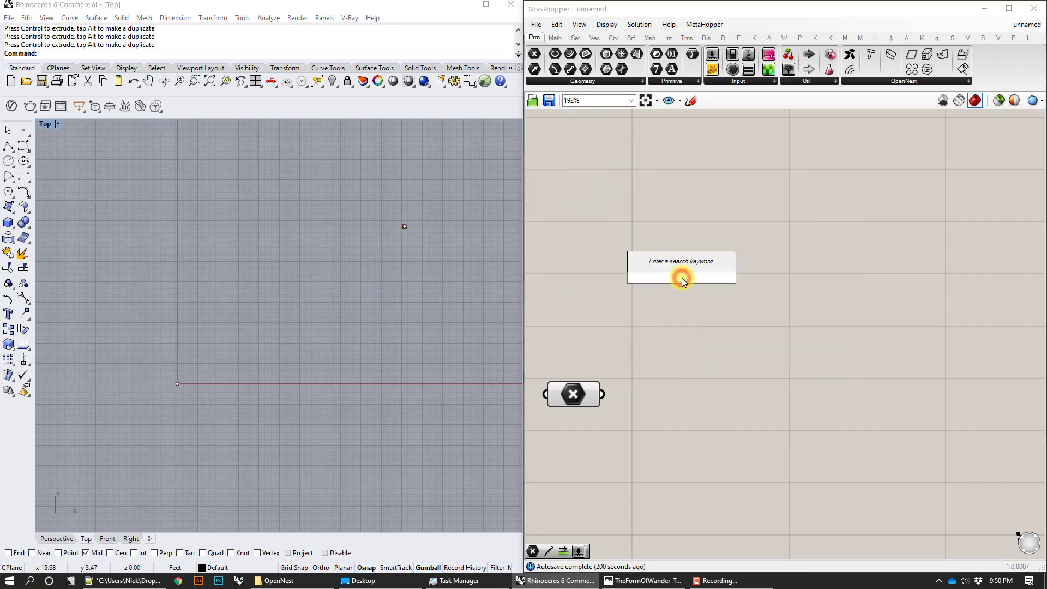
text(sdl)
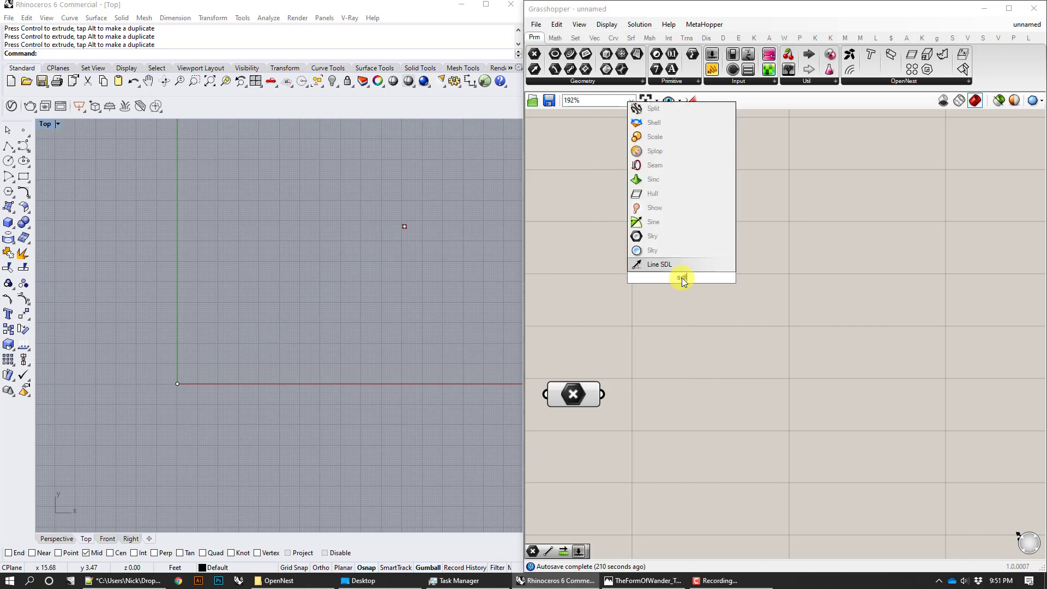
click(663, 264)
drag(666, 279, 724, 362)
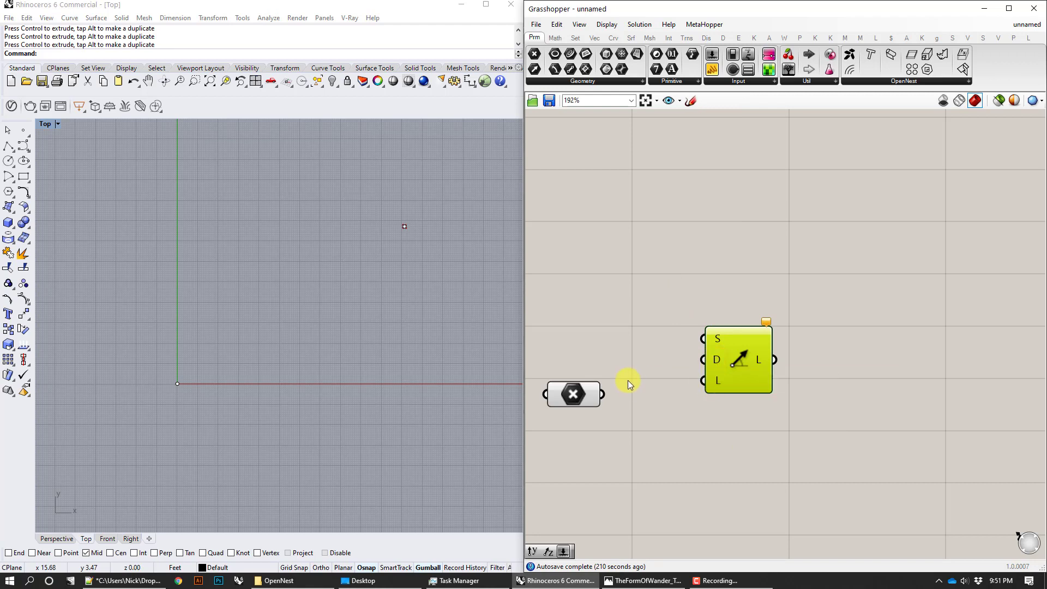
drag(604, 394, 705, 337)
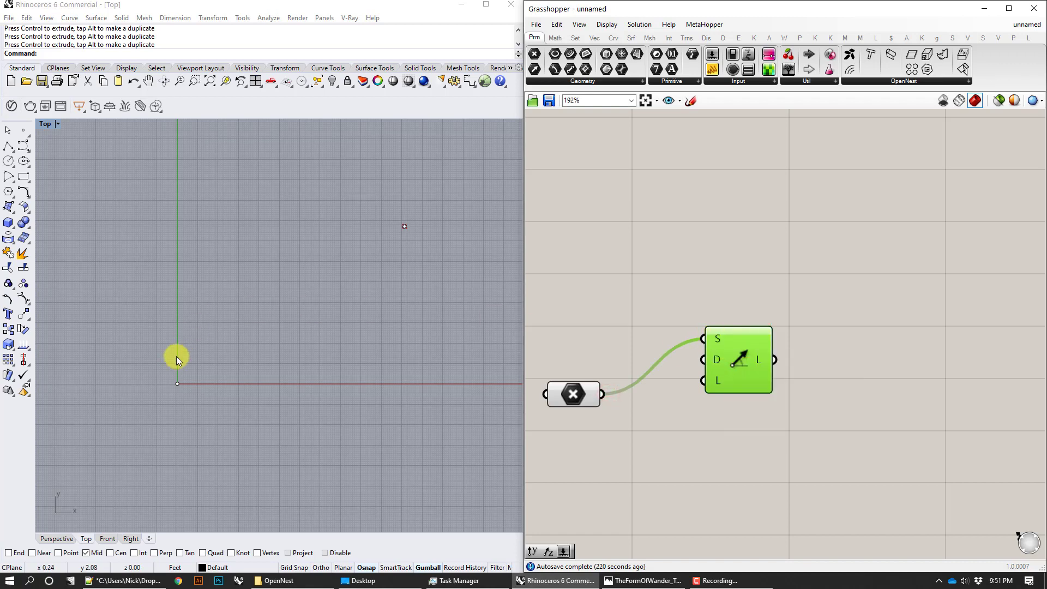
Step: Delete the Rhino point away from the origin and reference the point at the origin in the Point parameter using Set one Point
drag(444, 188, 388, 262)
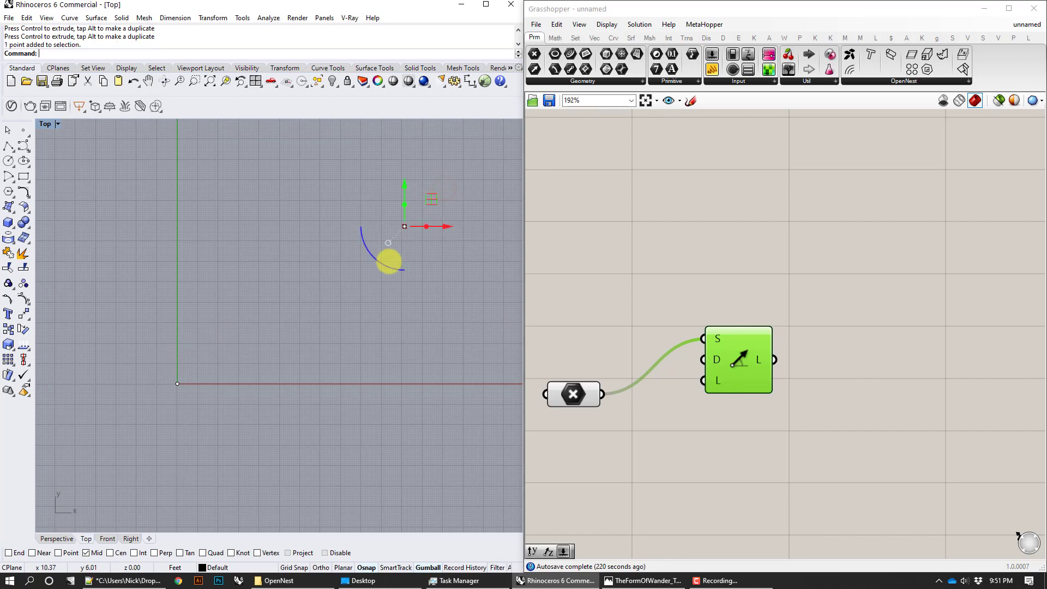
key(Delete)
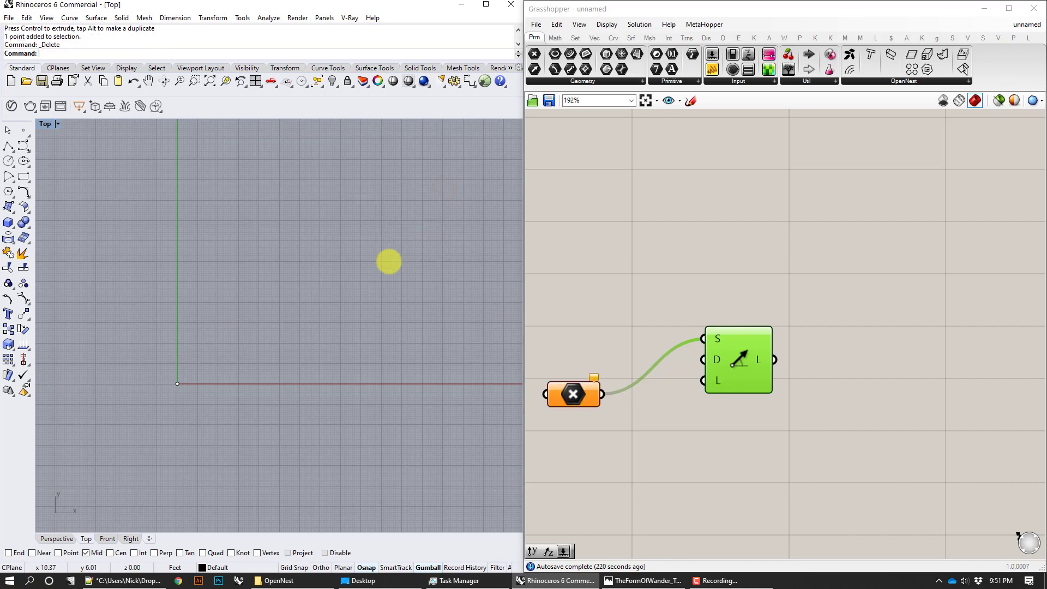
right_click(561, 394)
click(598, 486)
click(176, 383)
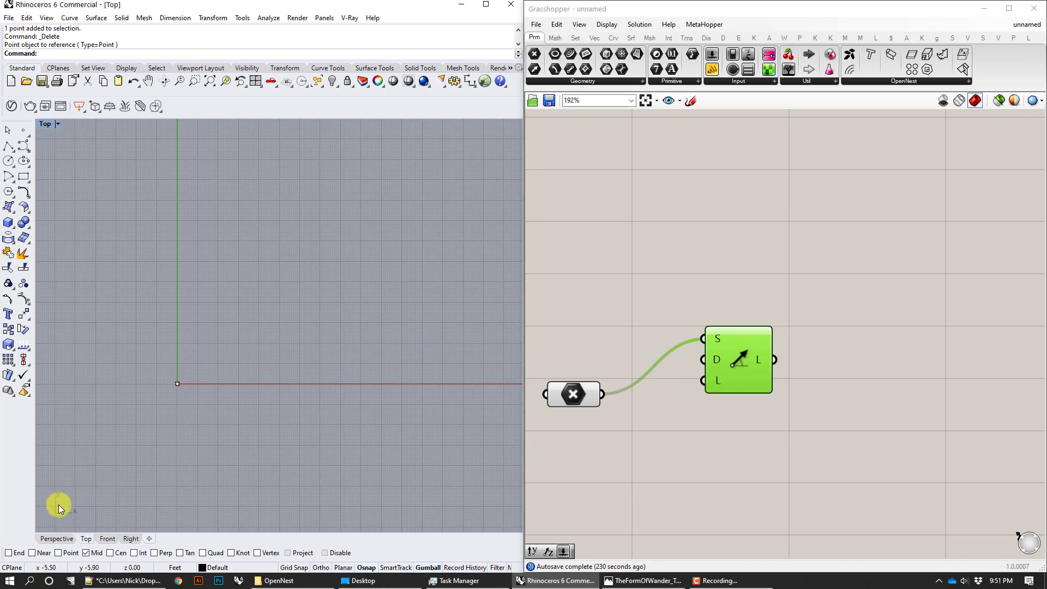
Step: Add a Unit X component and wire its output to the direction input D of the Line SDL component
right_drag(641, 480, 653, 428)
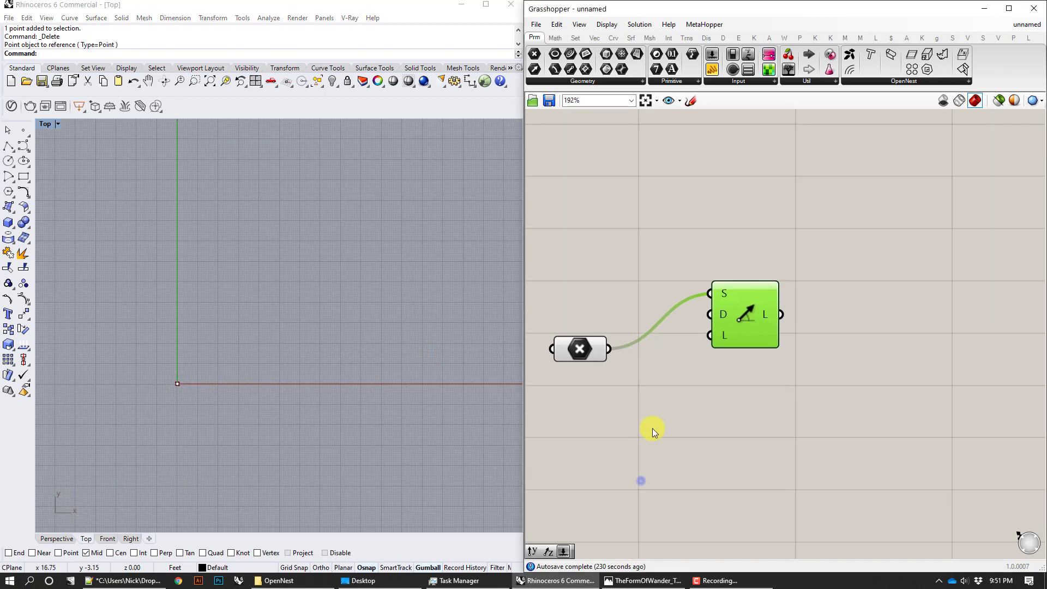
double_click(676, 432)
text(x)
click(677, 418)
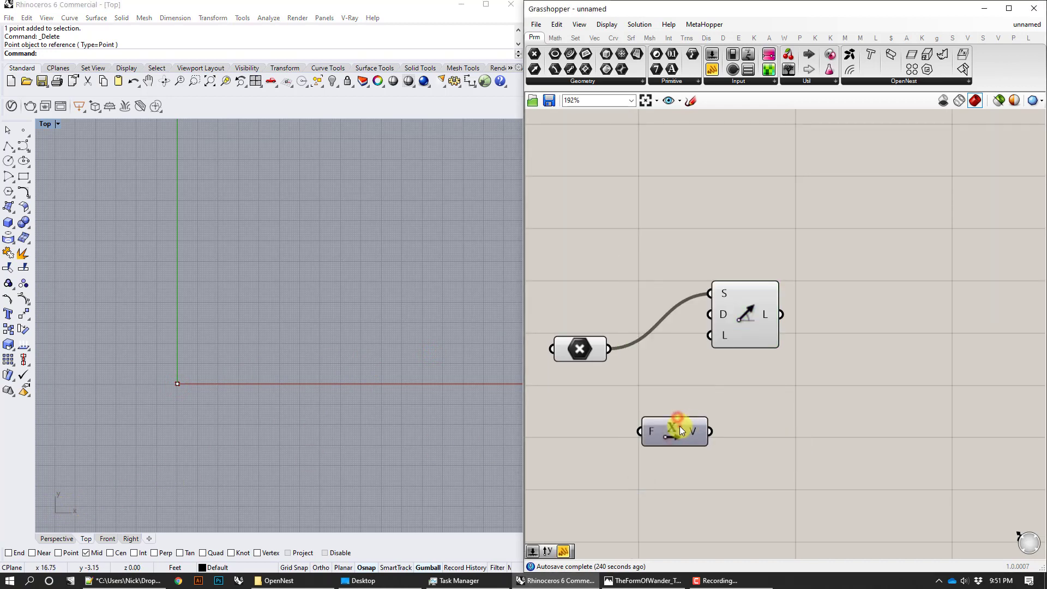
drag(680, 426, 651, 420)
drag(680, 420, 867, 291)
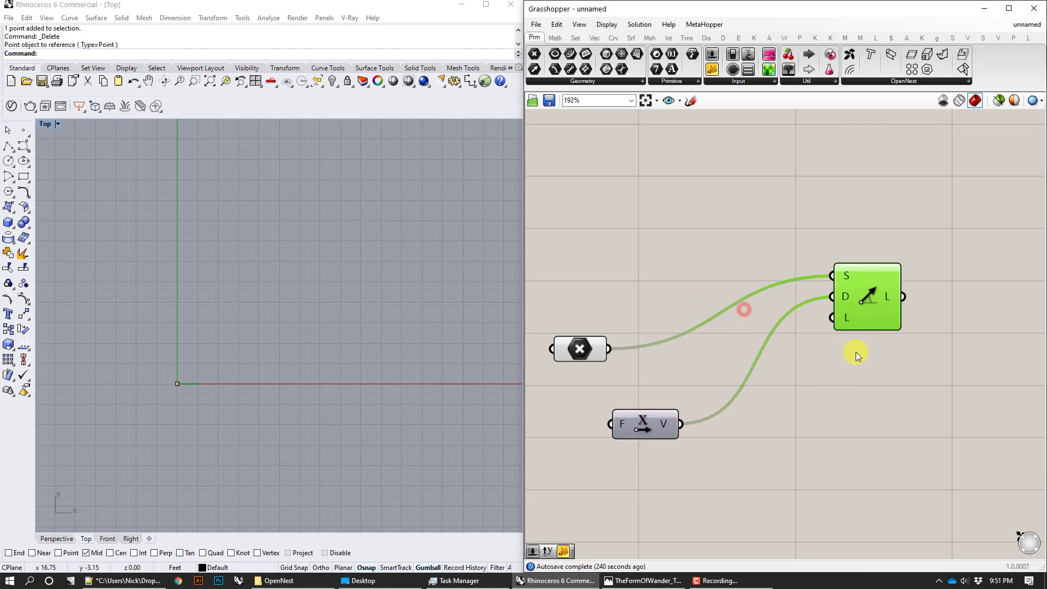
Step: Add a number slider below the Line SDL component with a maximum of 20 and real-number rounding
click(853, 393)
double_click(852, 392)
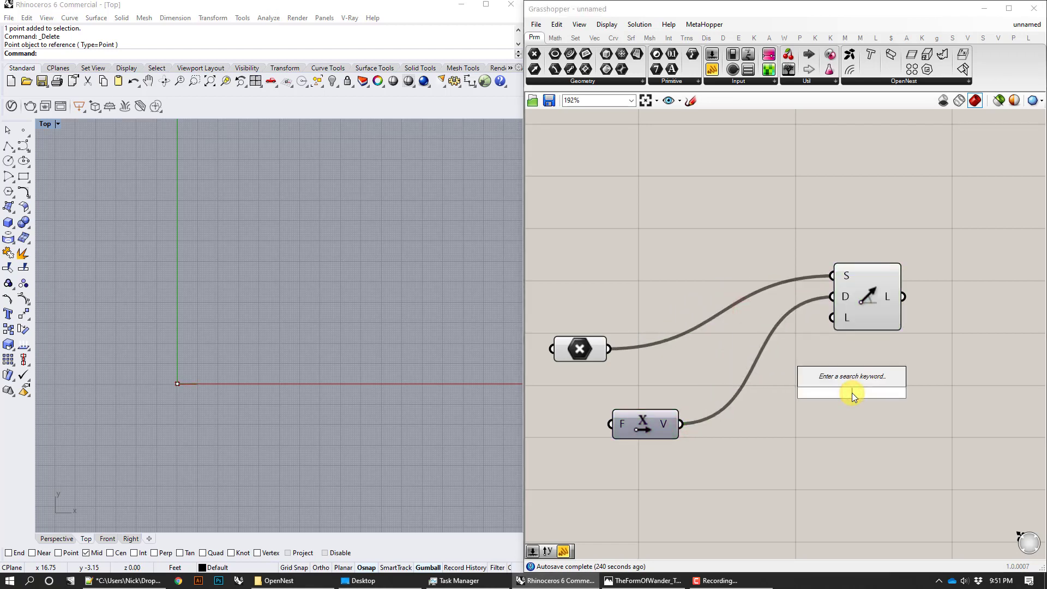
text(slider)
key(Return)
right_click(853, 393)
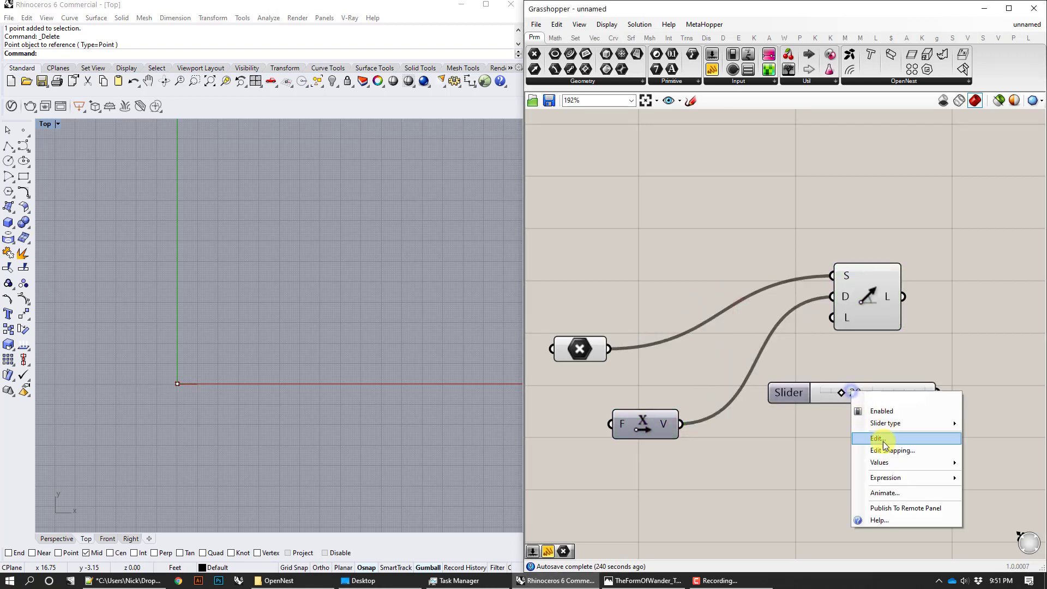
click(876, 442)
click(918, 473)
text(20)
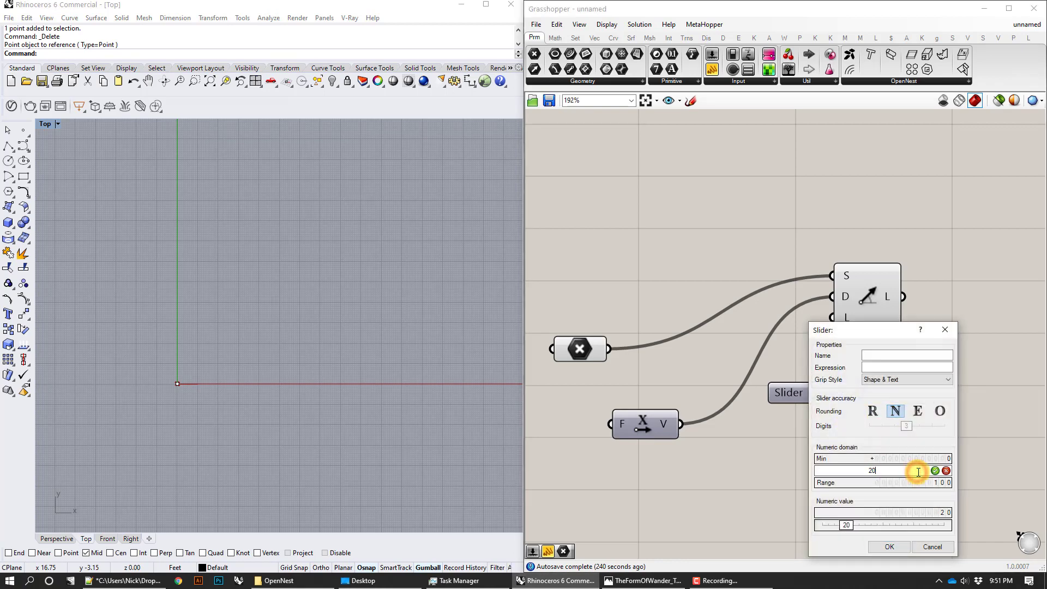
click(873, 411)
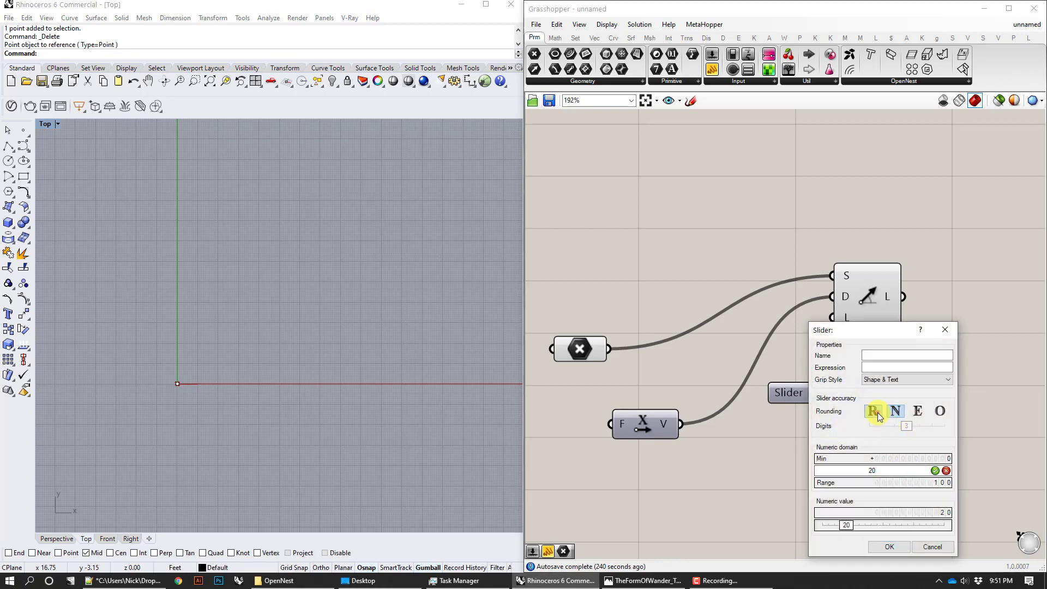
click(890, 547)
Step: Wire the slider to the Line SDL's length input L and shorten the line to about 10.4
drag(874, 313, 997, 316)
drag(875, 407, 895, 310)
right_drag(938, 368, 879, 375)
scroll(406, 362, down, 2)
right_drag(377, 356, 240, 348)
scroll(240, 348, down, 2)
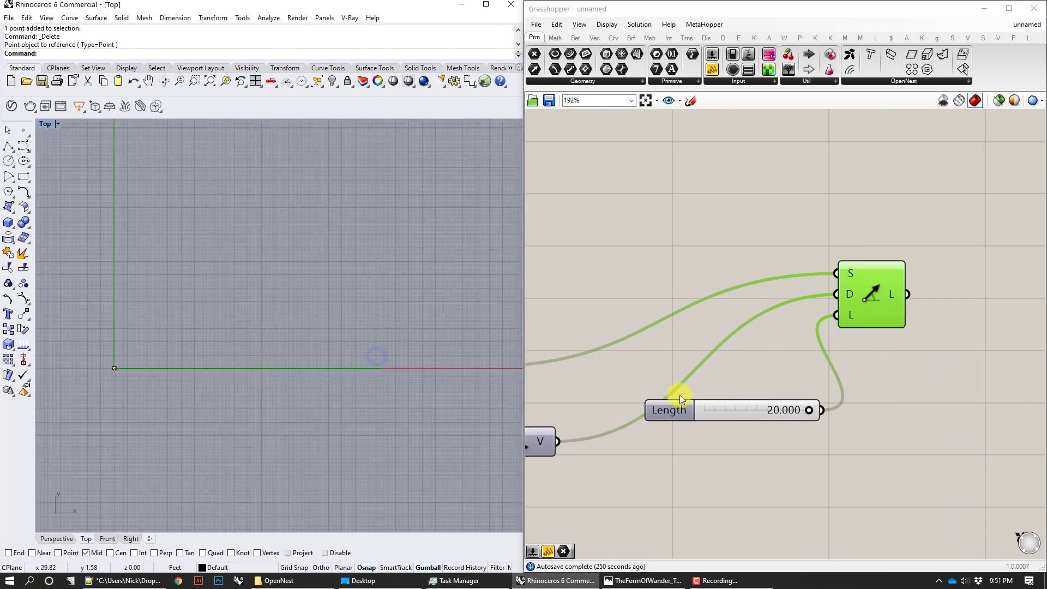
drag(810, 410, 759, 410)
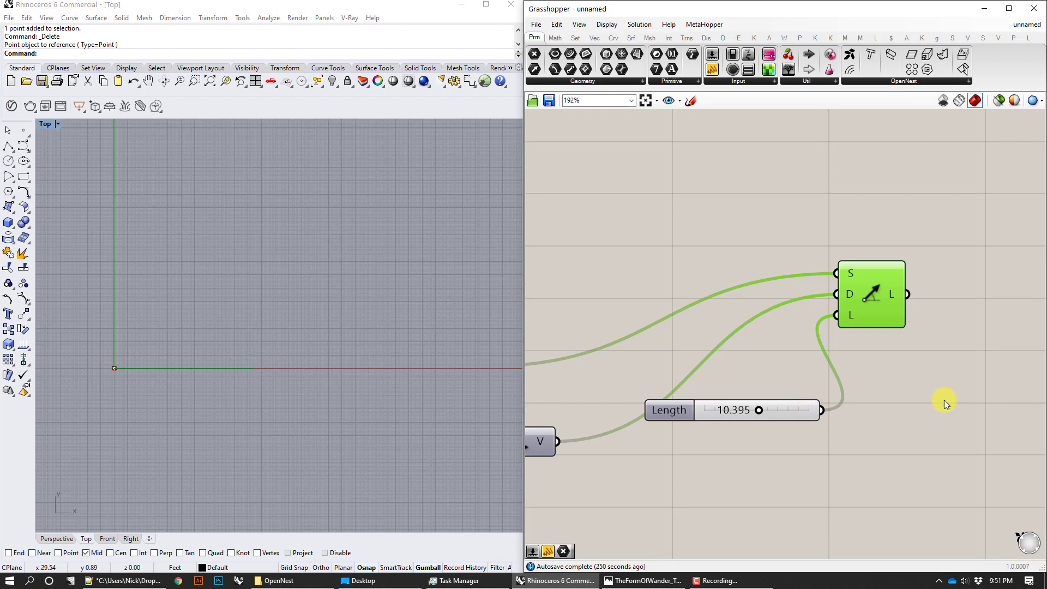
Step: Add an End Points component, wire the line output L to its curve input C, and lengthen the line to about 13.1
scroll(944, 401, down, 2)
right_drag(942, 400, 880, 403)
scroll(881, 401, down, 1)
drag(840, 325, 840, 319)
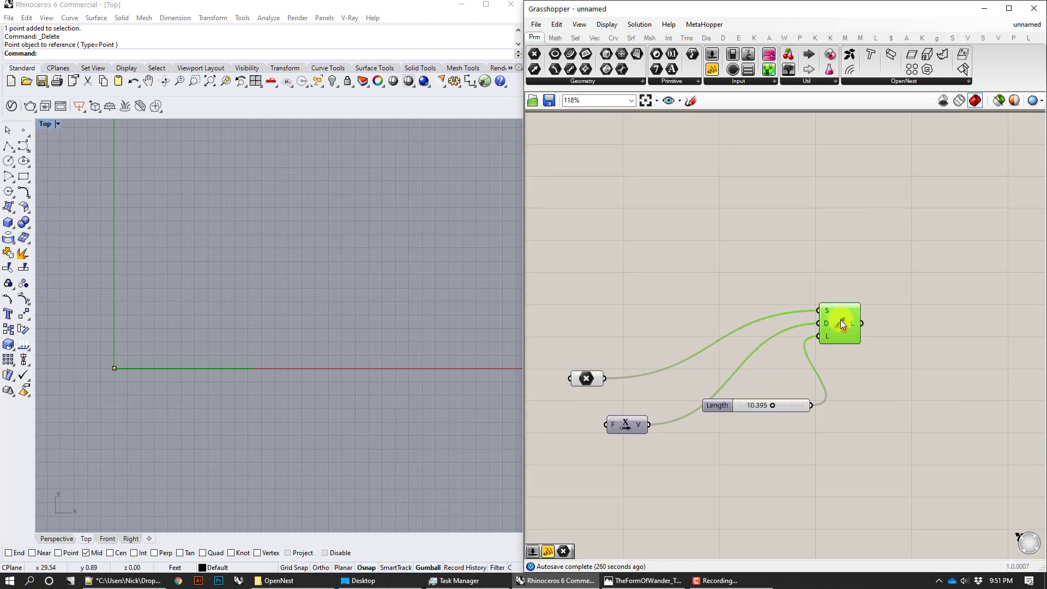
double_click(933, 341)
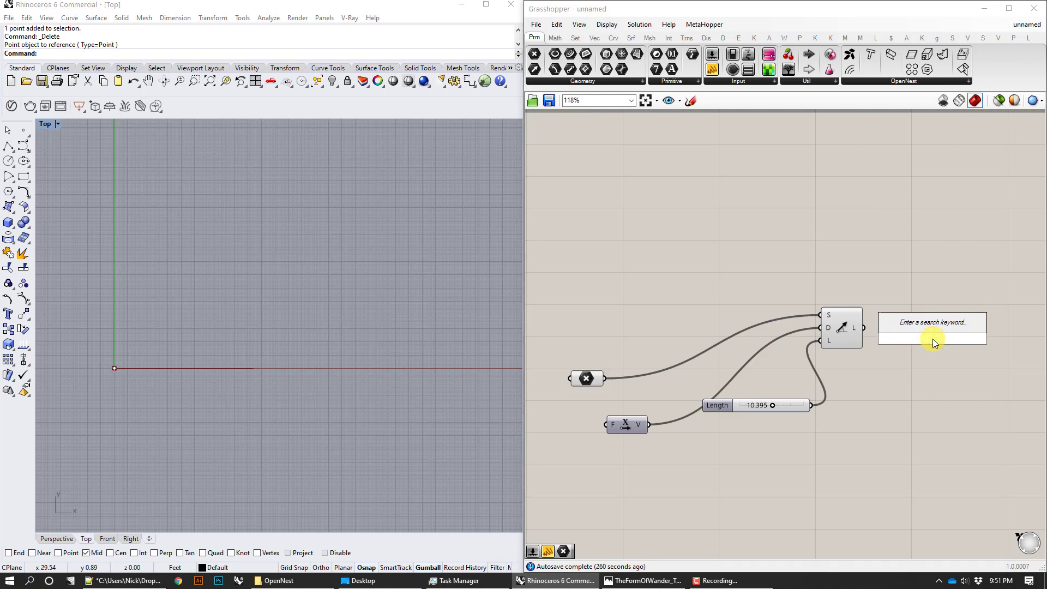
text(end)
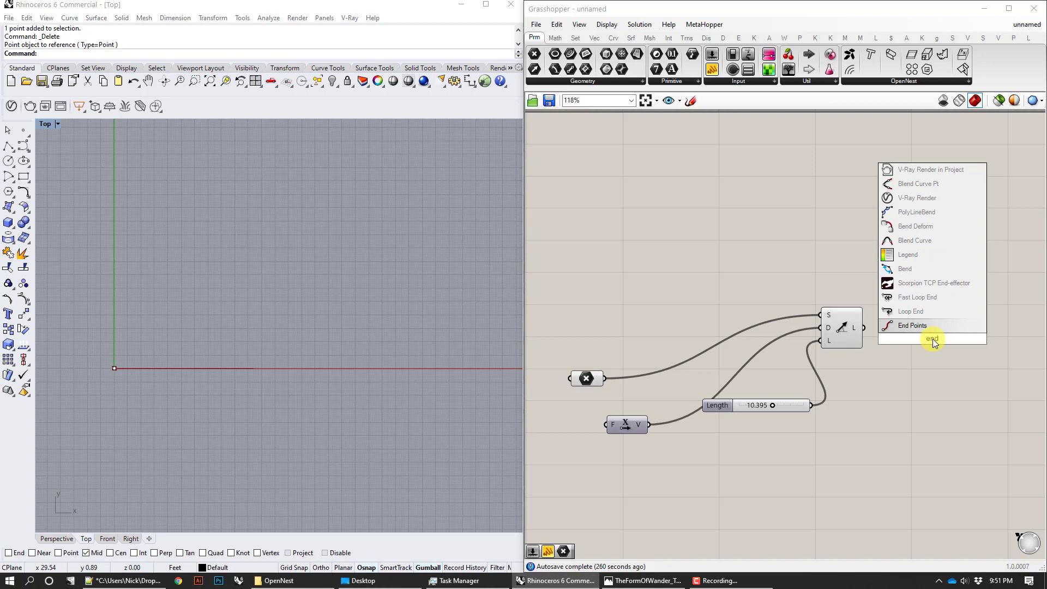
key(Return)
drag(865, 328, 918, 323)
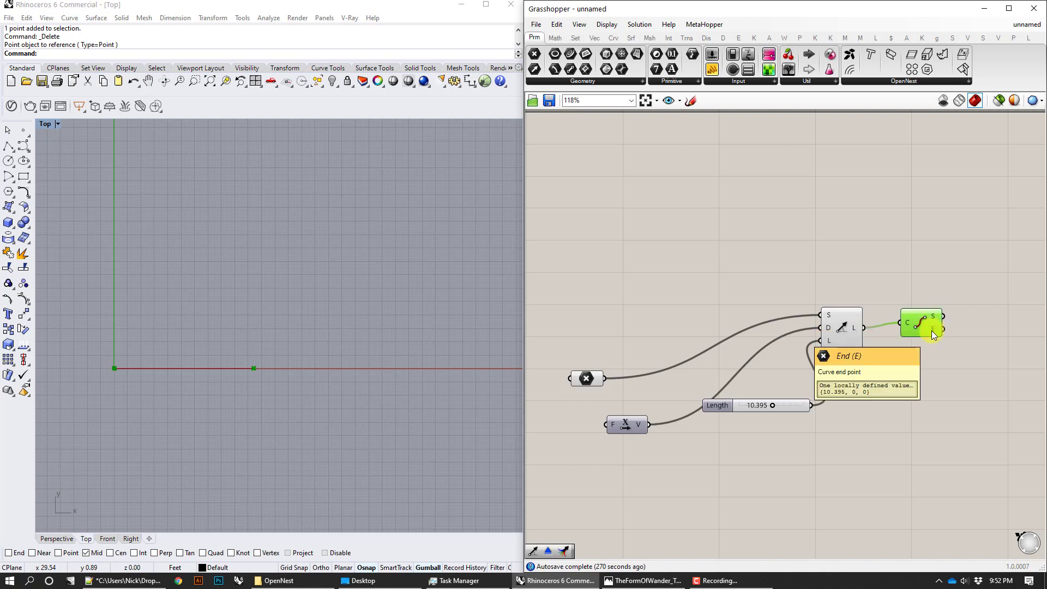
mouse_move(774, 404)
mouse_down()
mouse_move(801, 404)
mouse_move(760, 404)
mouse_move(781, 404)
mouse_up()
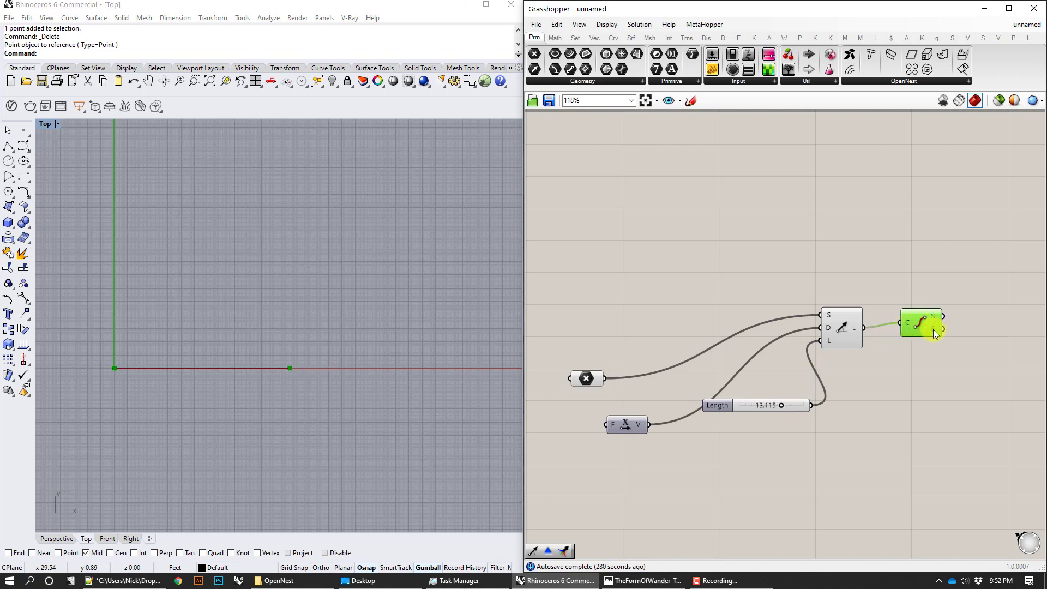
mouse_move(934, 329)
Step: Replace the Unit X component with a Unit Y component wired to the Line SDL's direction input D
double_click(700, 472)
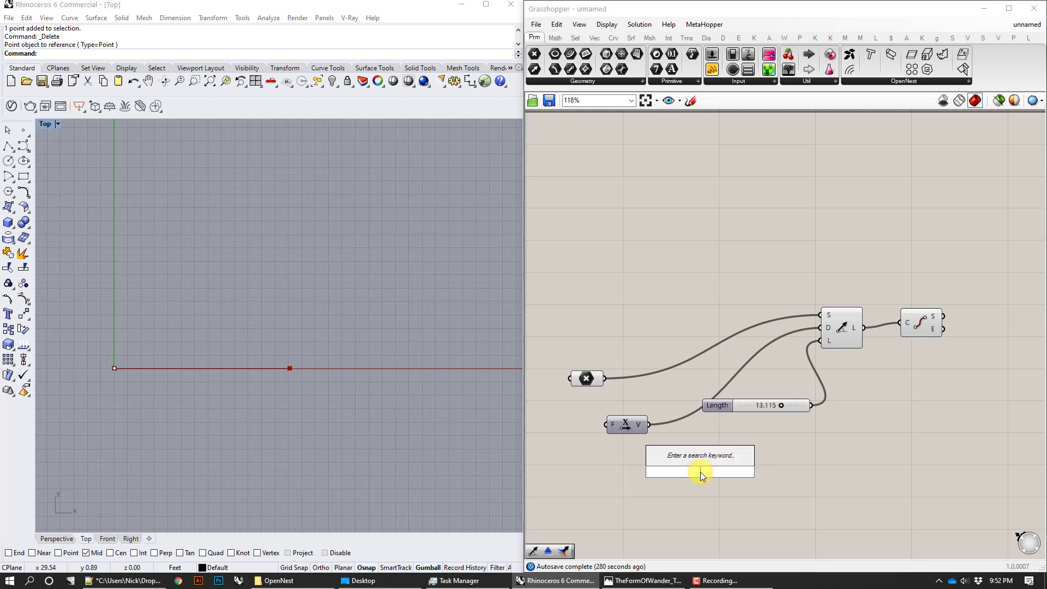
text(y)
click(696, 455)
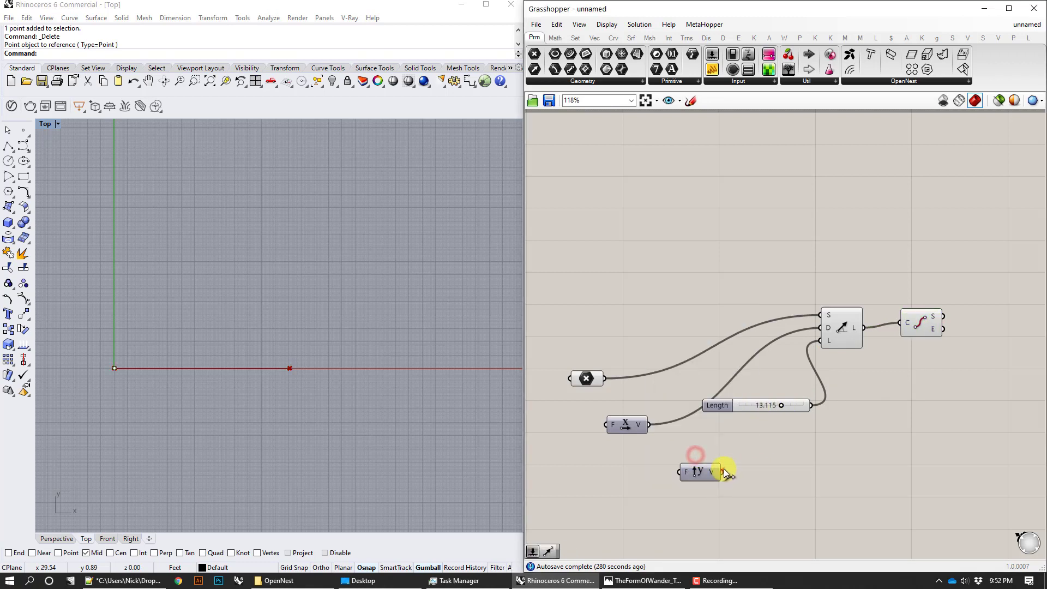
drag(723, 471, 820, 329)
click(626, 426)
key(Delete)
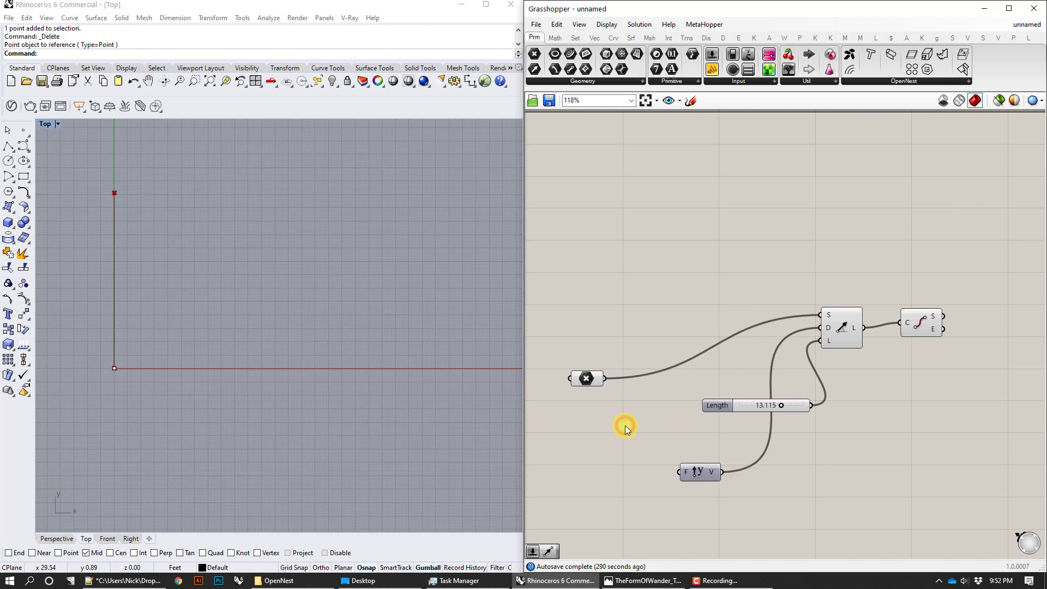
Step: Vary the Length slider up to about 18.7 to test how the end point moves along the Y axis
mouse_move(784, 405)
mouse_down()
mouse_move(761, 404)
mouse_move(801, 404)
mouse_move(764, 409)
mouse_move(784, 407)
mouse_up()
right_drag(384, 288, 409, 330)
scroll(367, 329, down, 4)
scroll(349, 318, up, 4)
scroll(448, 343, down, 1)
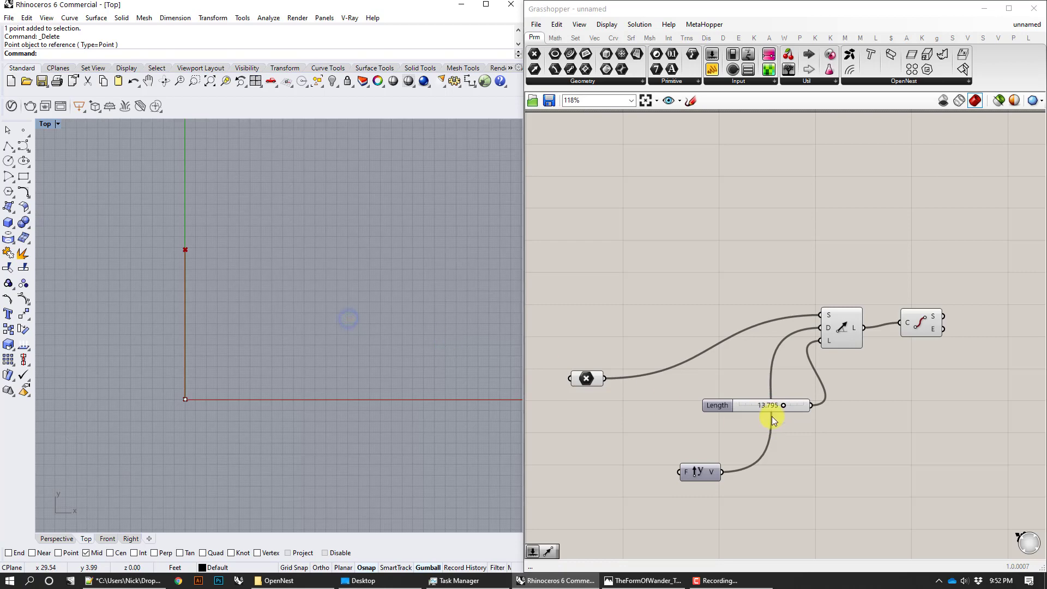
drag(787, 405, 803, 405)
drag(846, 326, 837, 330)
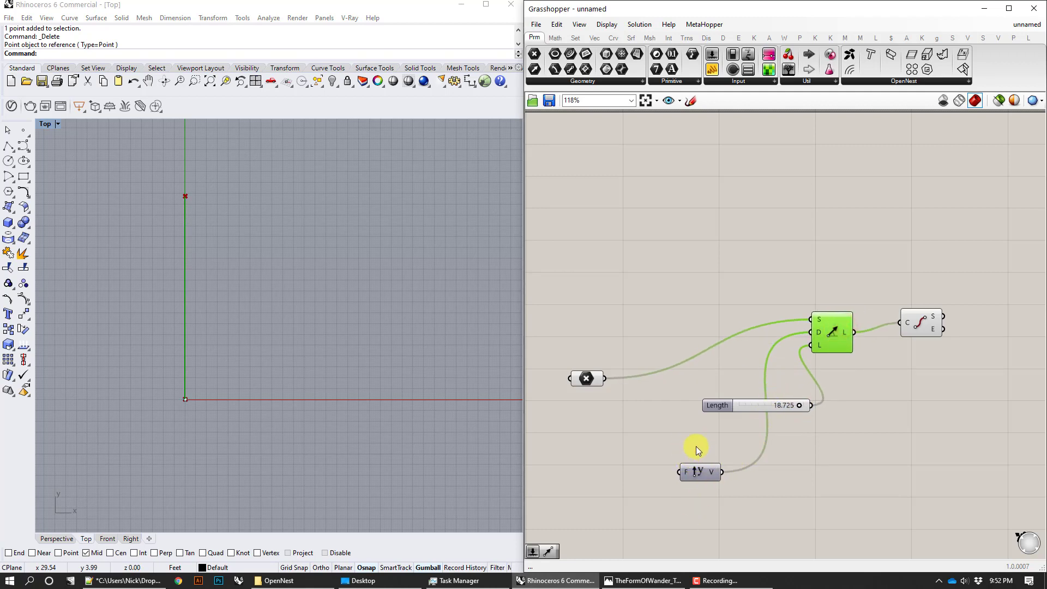
click(134, 584)
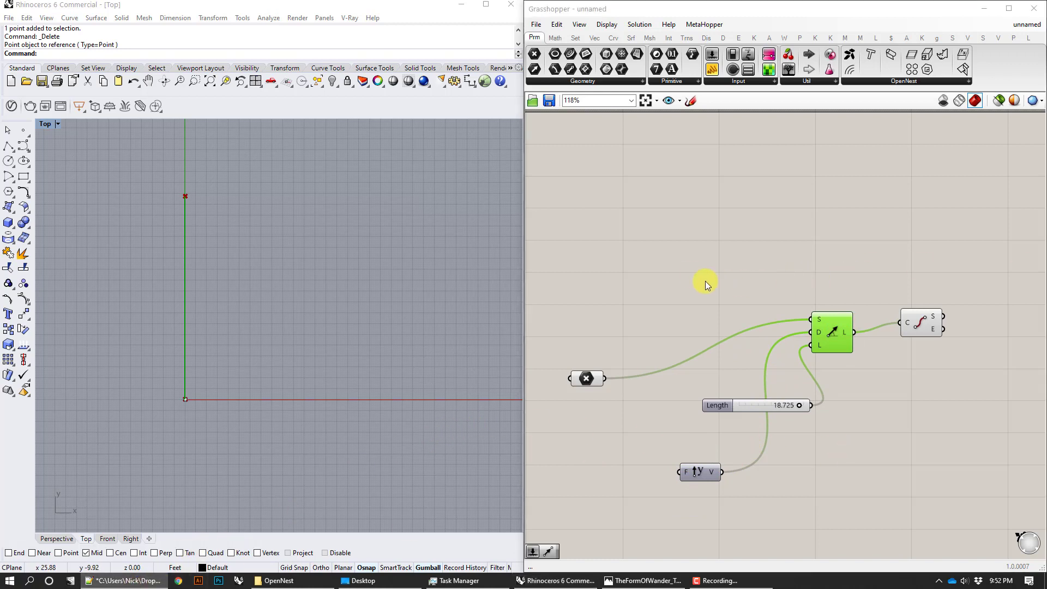
right_drag(680, 253, 657, 230)
scroll(758, 282, down, 1)
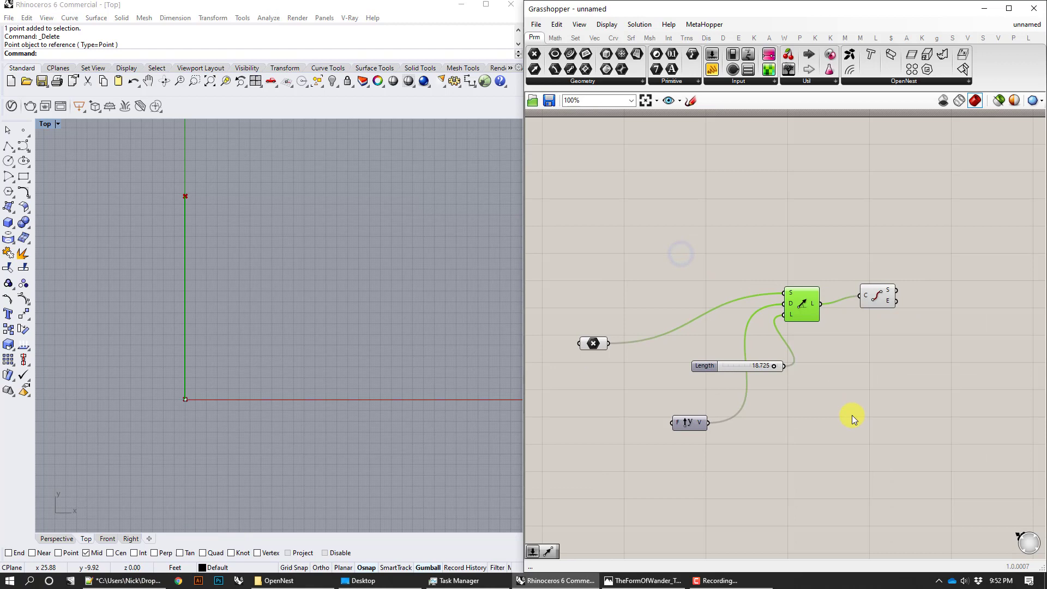
double_click(738, 413)
click(740, 411)
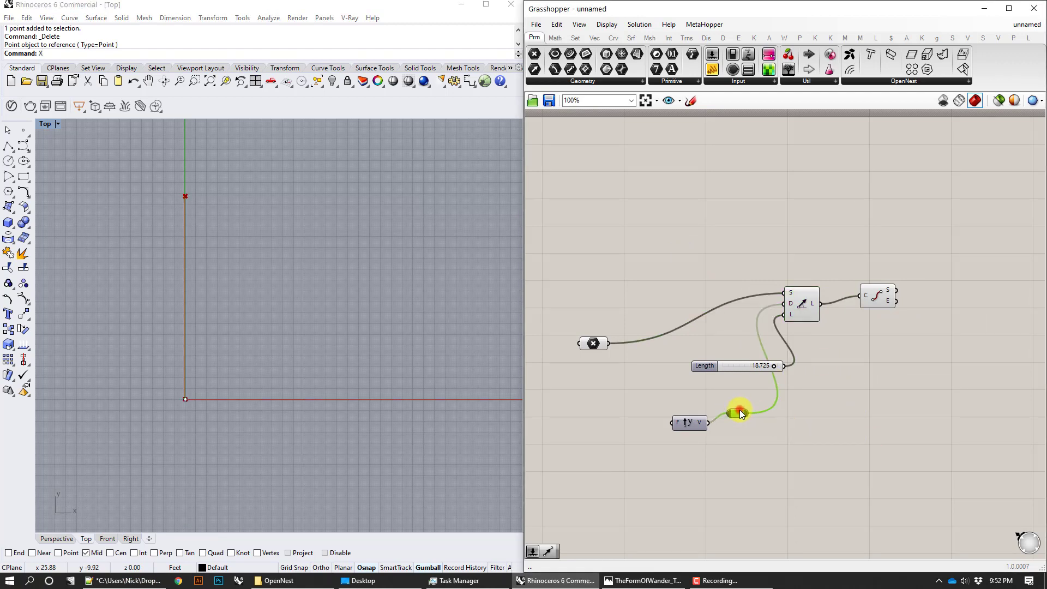
key(Delete)
text(X)
Step: Add a Unit X component, wire it to the Line SDL's direction input D, and delete the Unit Y component
double_click(814, 427)
text(x)
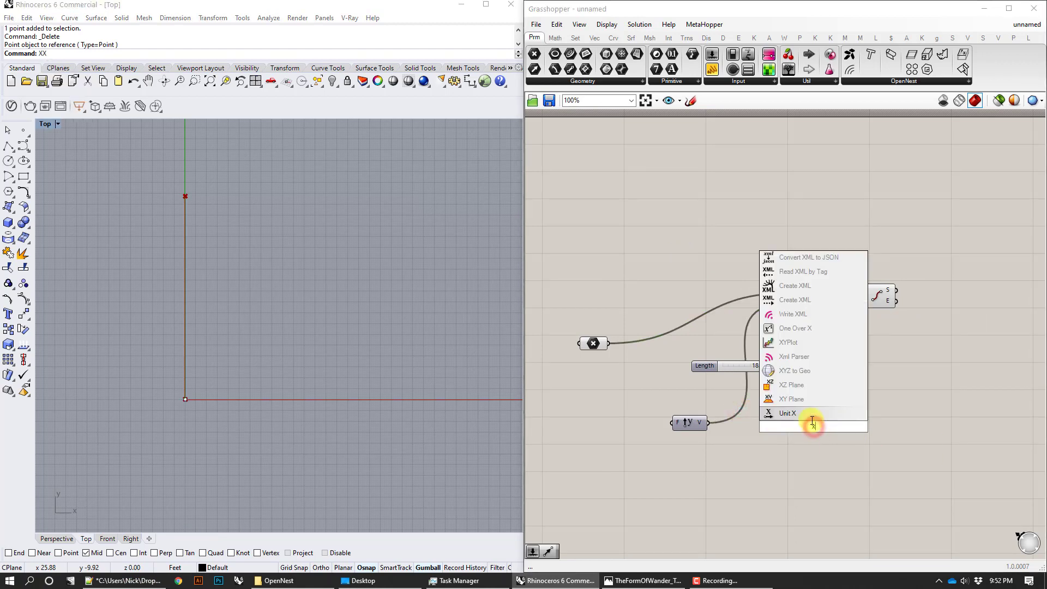
click(810, 414)
drag(816, 424, 784, 304)
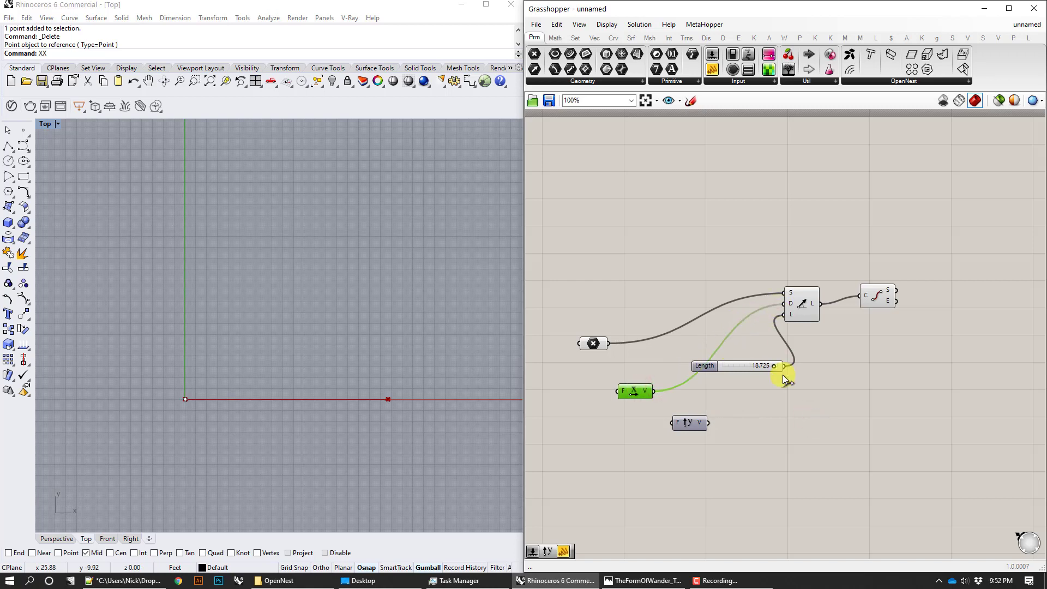
drag(748, 435, 680, 409)
key(Delete)
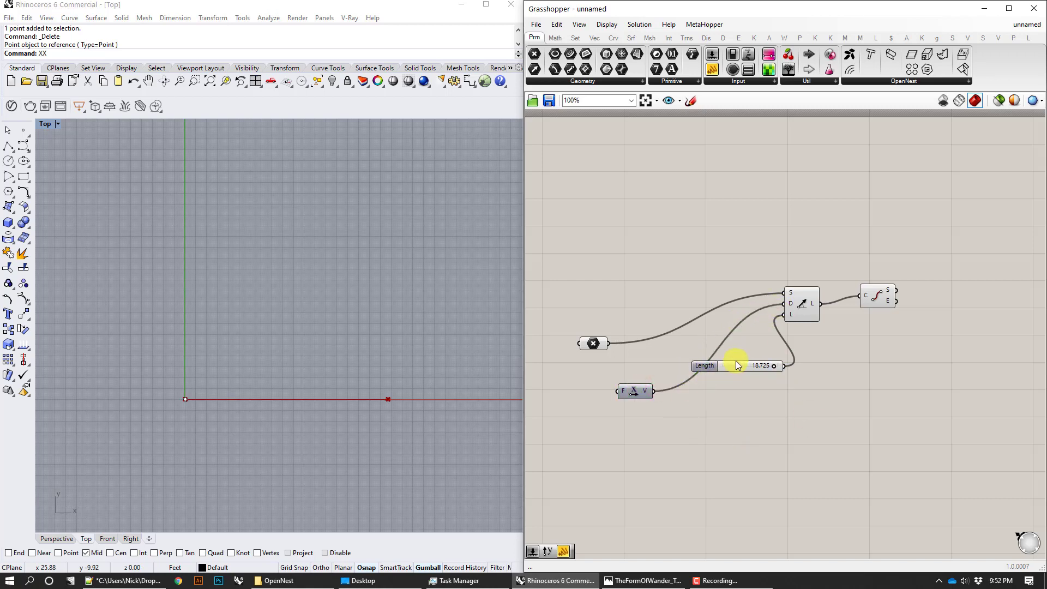
Step: Raise the Length slider's maximum to 50 and set the line length to 48
drag(773, 366, 791, 370)
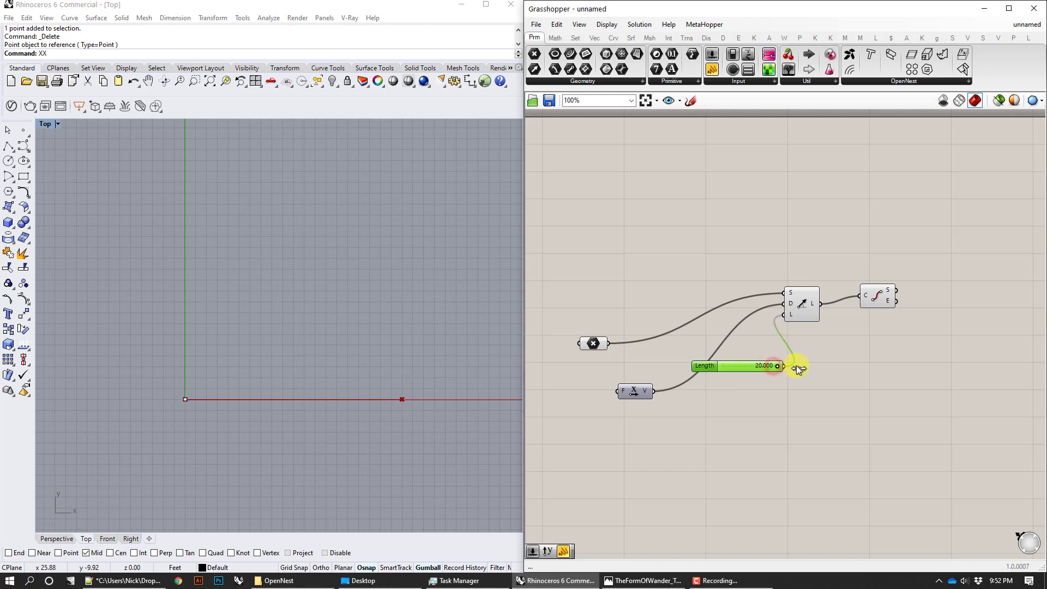
click(870, 298)
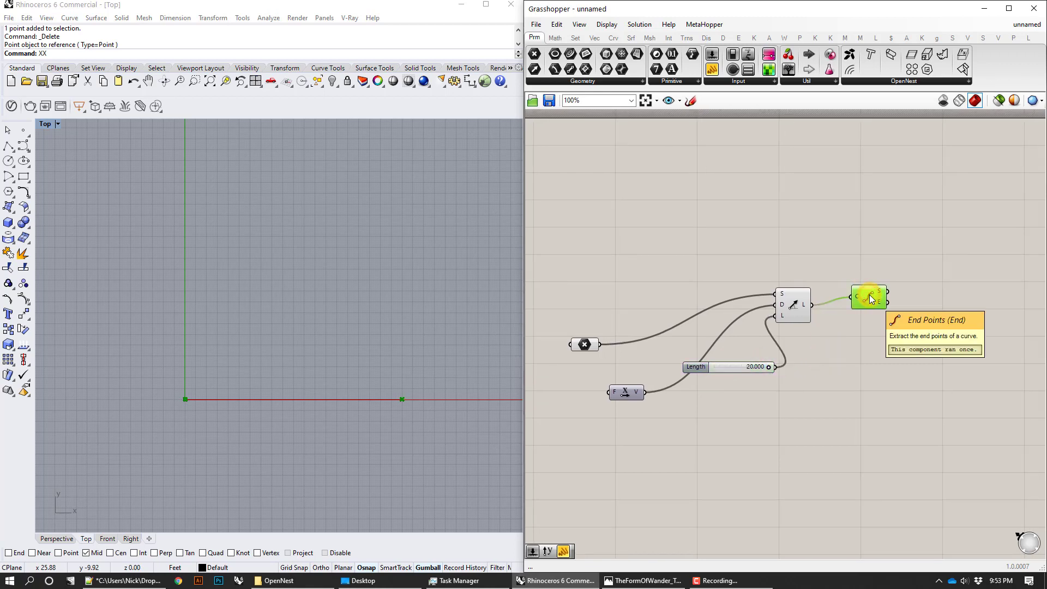
right_click(751, 366)
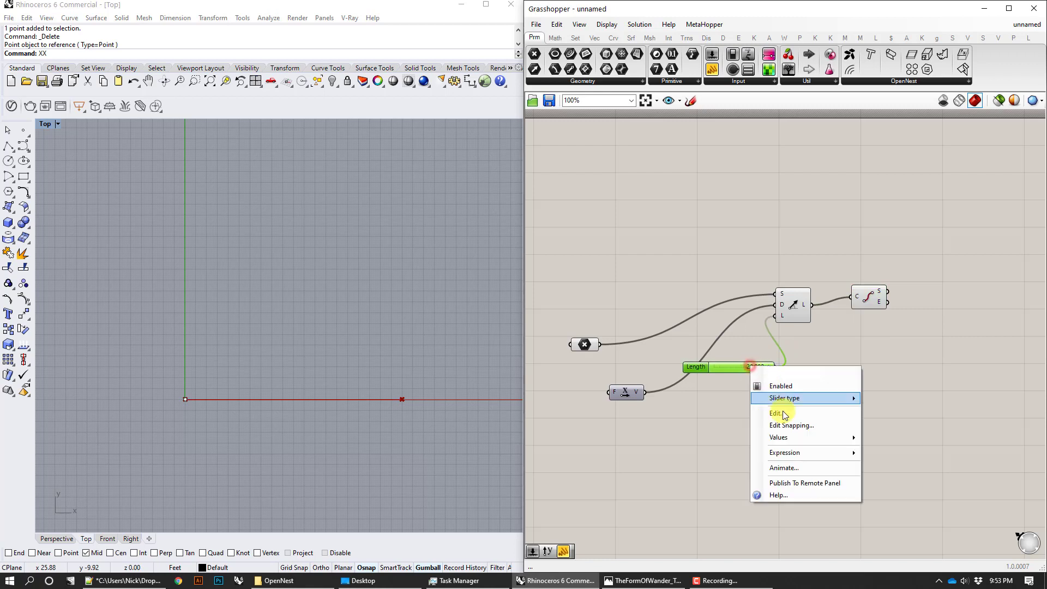
click(765, 412)
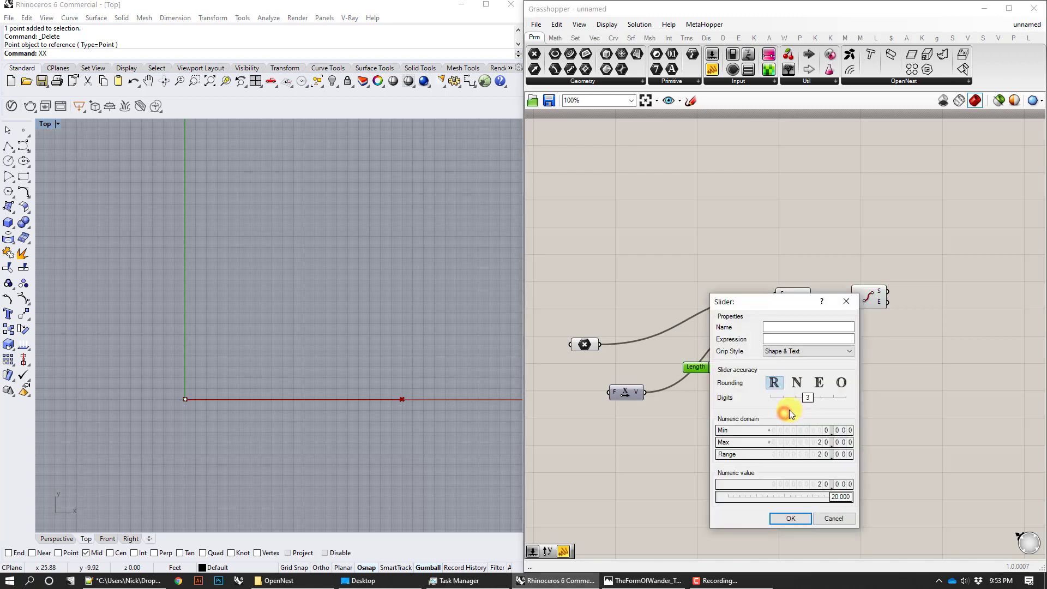
double_click(812, 443)
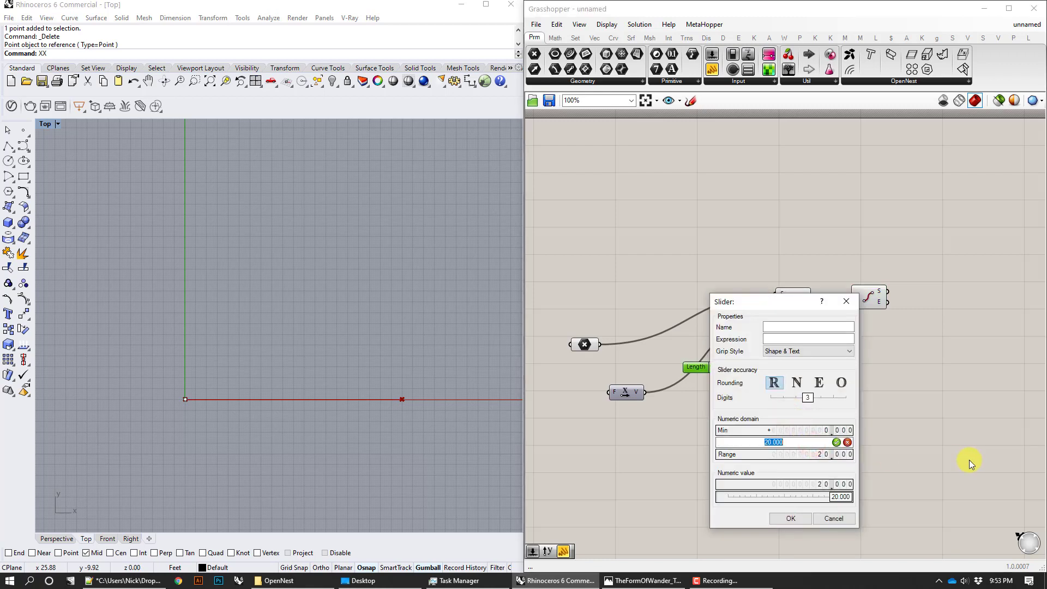
text(50)
click(836, 442)
click(789, 517)
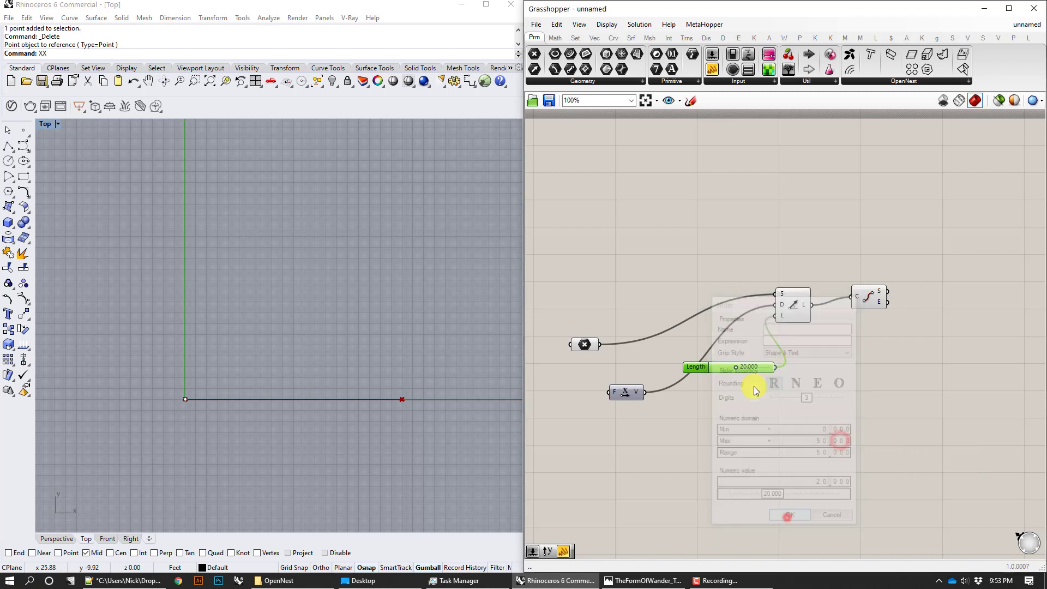
drag(736, 367, 767, 366)
right_drag(459, 334, 364, 308)
scroll(365, 308, down, 8)
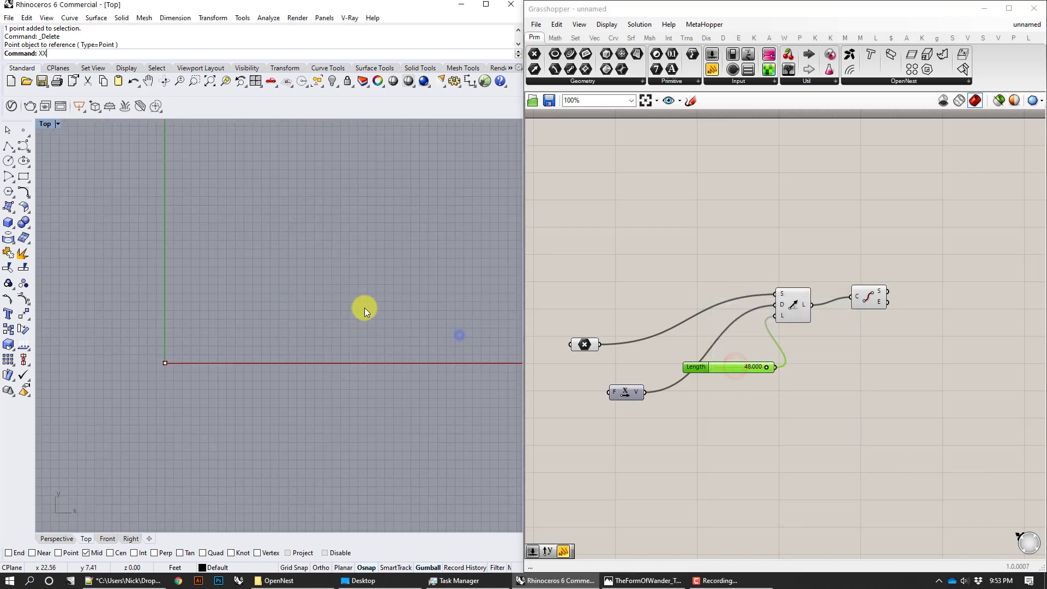
Step: Add a Point On Curve component to the canvas below the Length slider
right_drag(446, 316, 365, 323)
right_drag(829, 417, 813, 396)
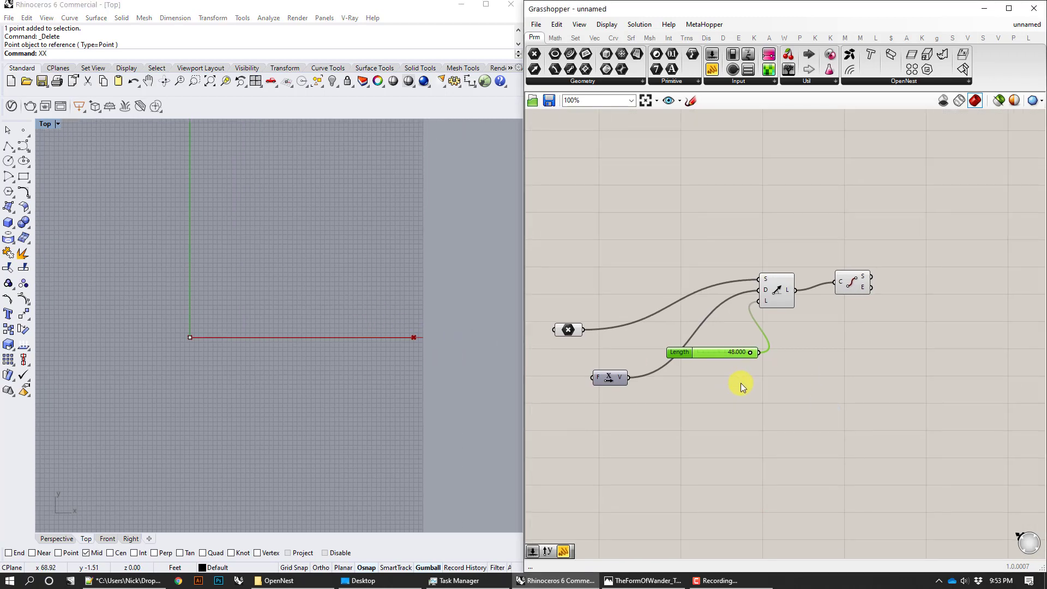
scroll(762, 364, up, 1)
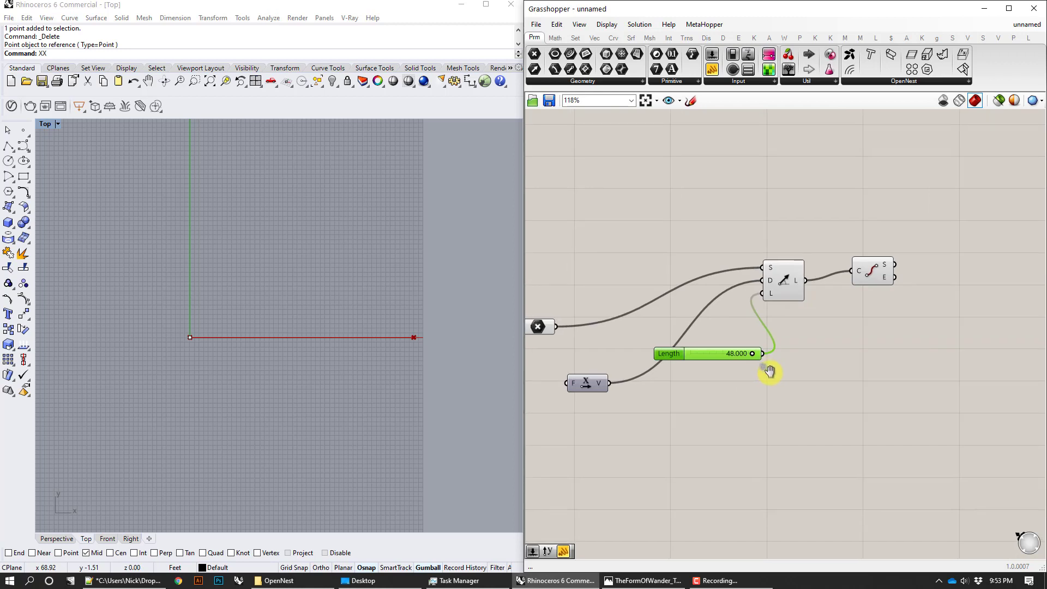
right_drag(764, 367, 791, 372)
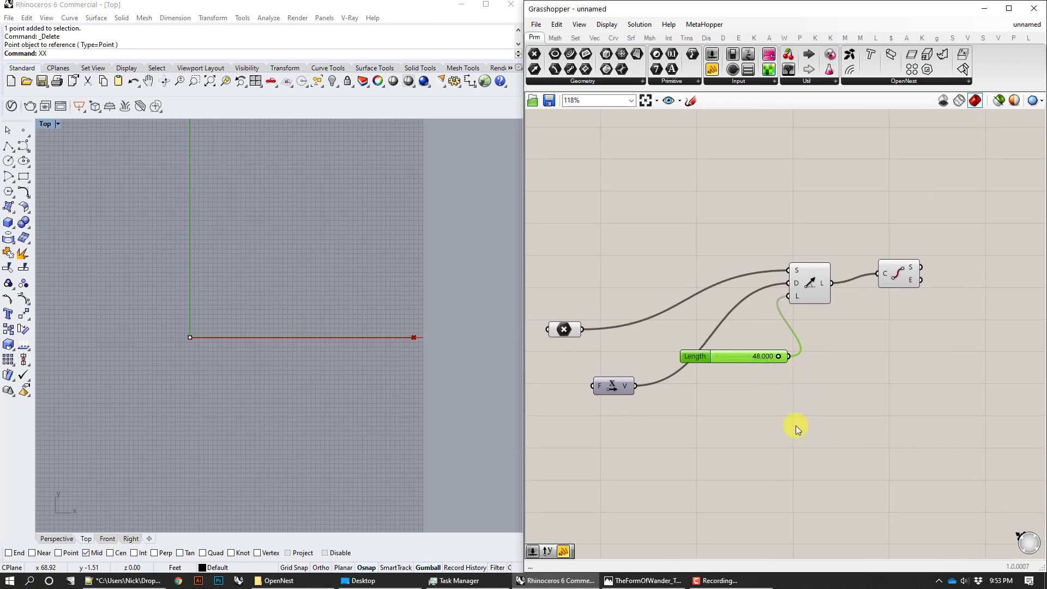
double_click(797, 426)
text(point on)
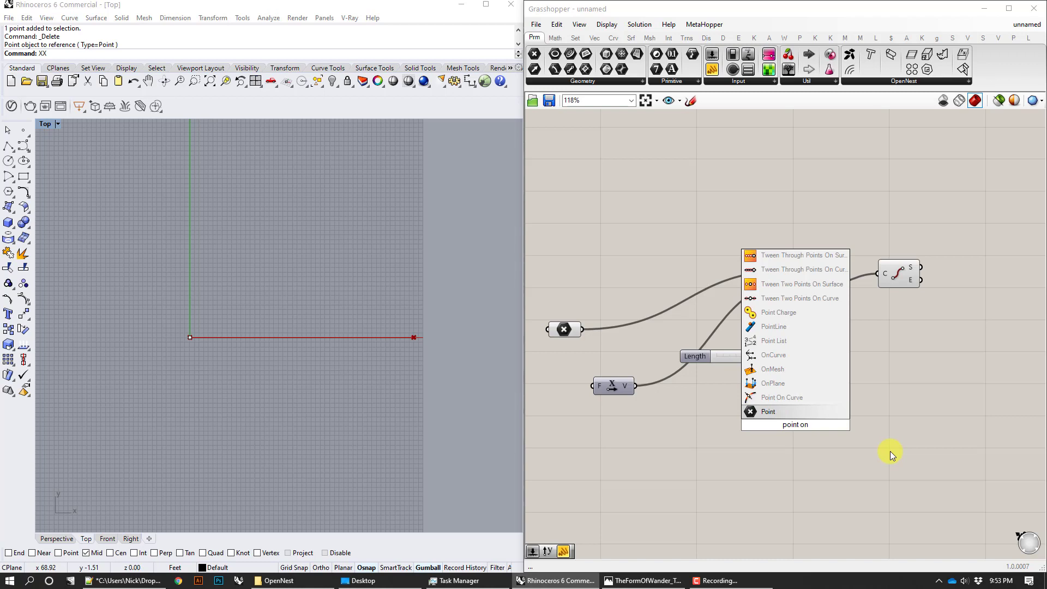
key(Up)
key(Return)
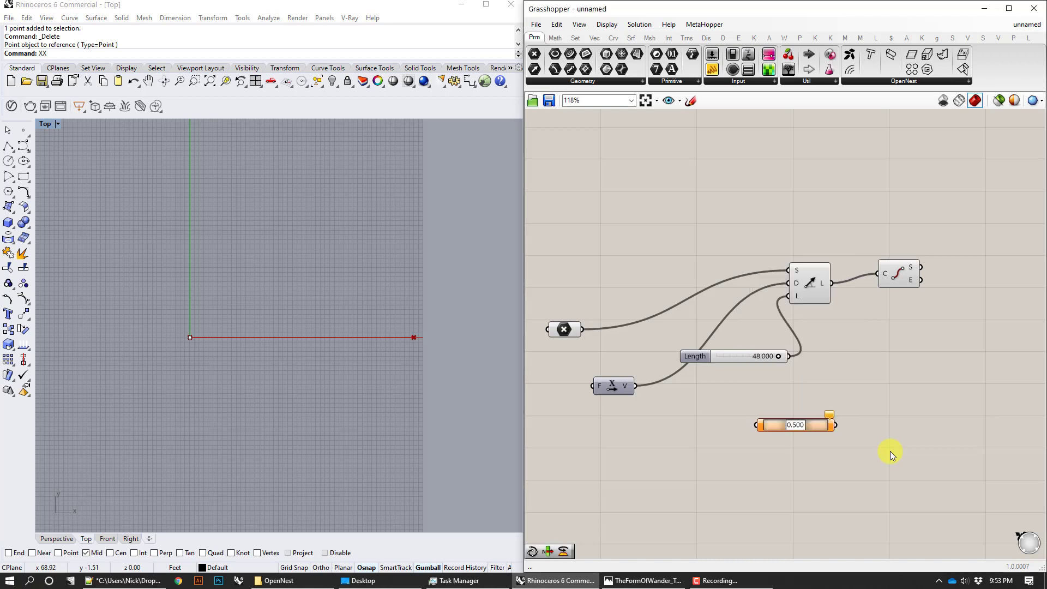
Step: Delete the End Points component and wire the Line SDL's line output into the Point On Curve component
click(903, 280)
key(Delete)
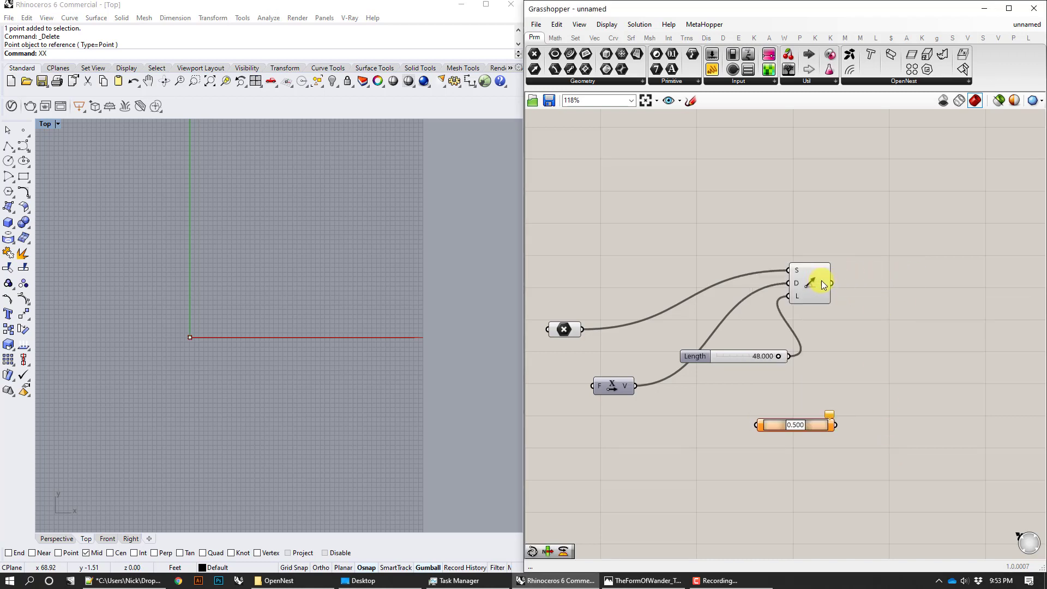
drag(831, 283, 855, 390)
scroll(889, 391, up, 2)
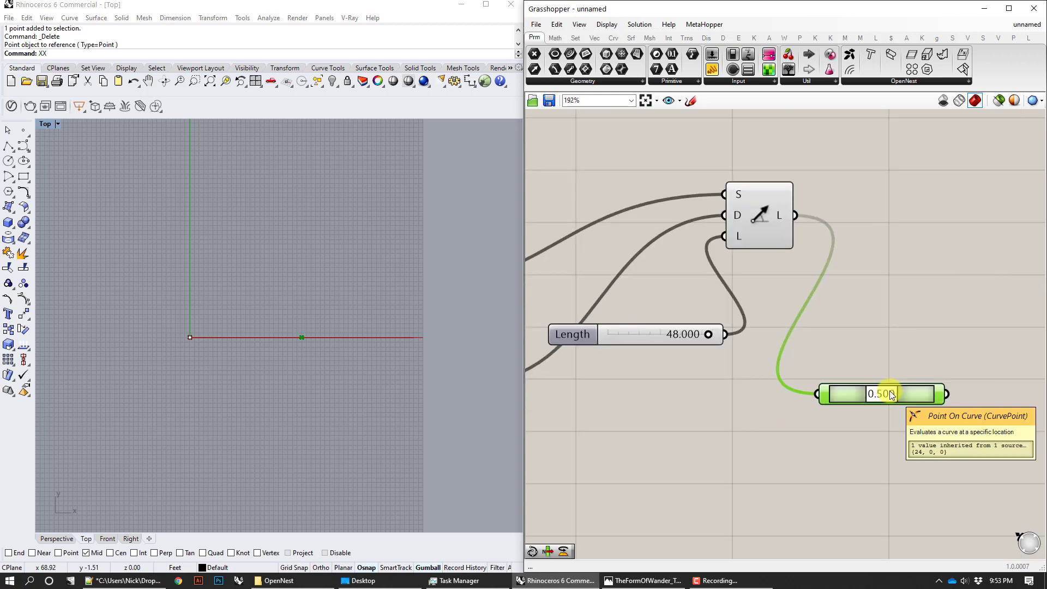
Step: Slide the Point On Curve parameter to 1.000 and back to 0.465 to test the point's movement along the line
drag(919, 400, 903, 402)
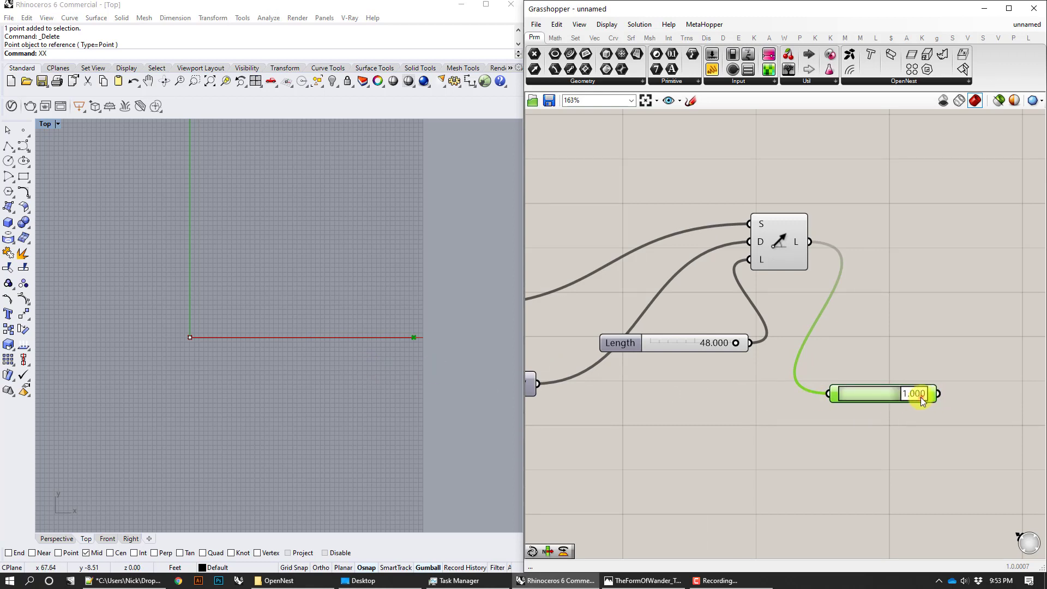
drag(922, 401, 880, 398)
scroll(881, 398, up, 3)
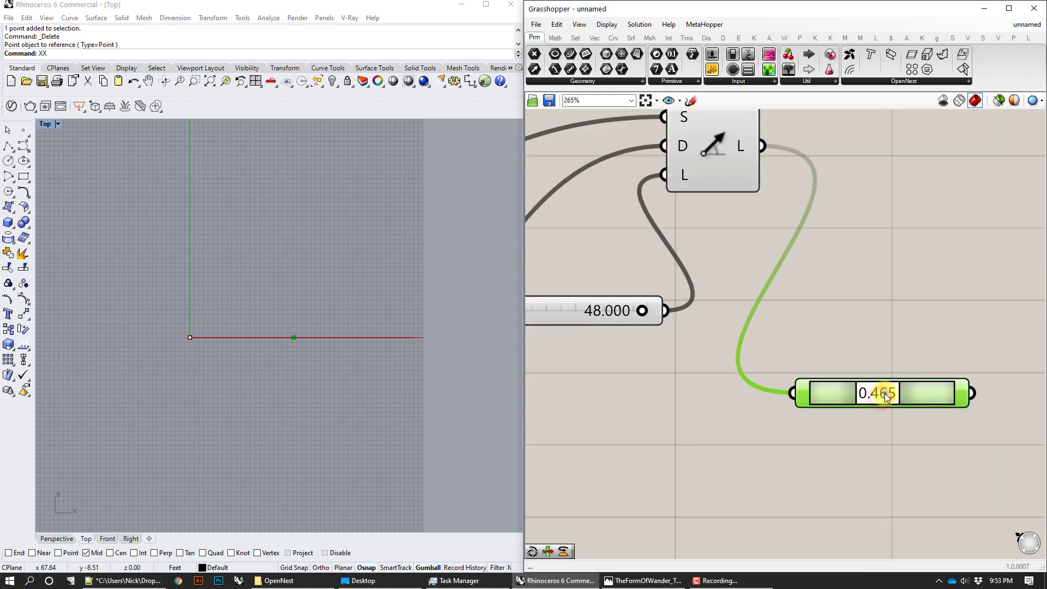
Step: Set the Point On Curve parameter to the preset positions 0.500, 0.250, 0.667 and 1.000 in turn
right_click(884, 395)
click(922, 501)
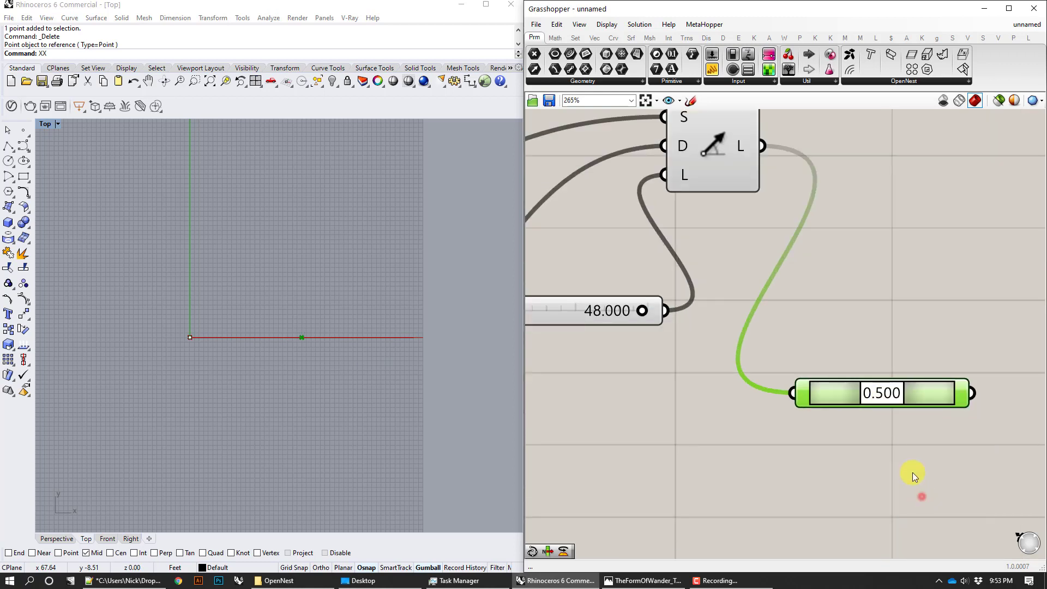
right_click(875, 402)
click(908, 485)
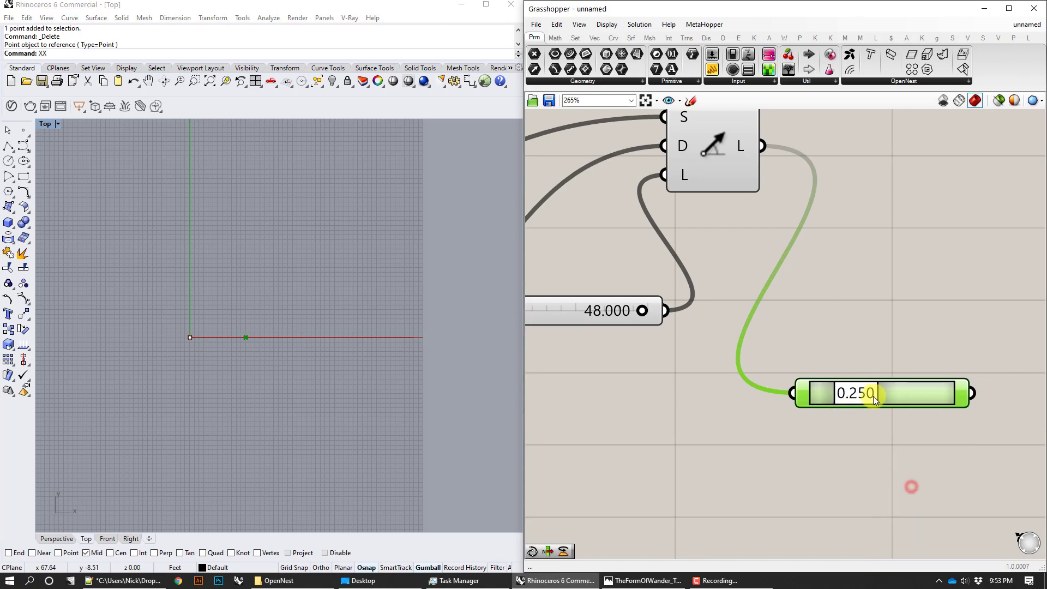
right_click(867, 396)
click(901, 513)
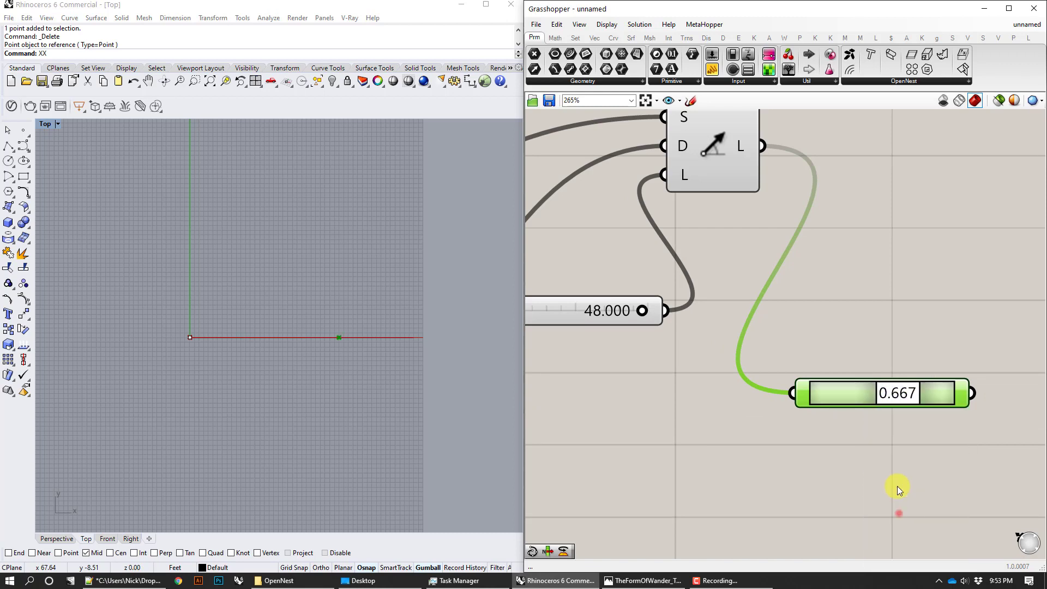
right_click(890, 386)
click(928, 529)
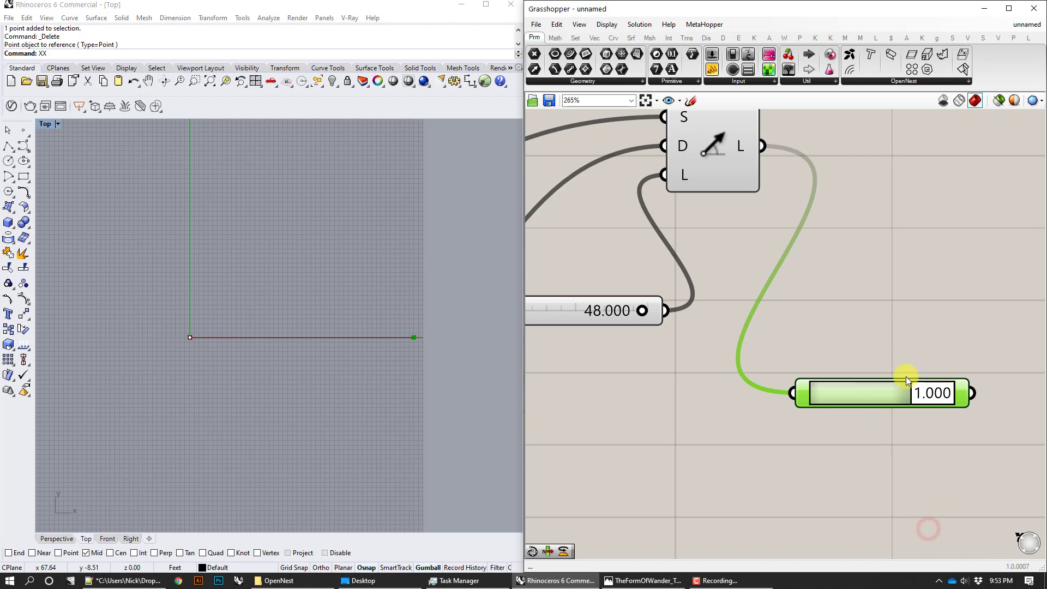
Step: Slide the Point On Curve parameter down to about 0.36 and return it to 1.000
scroll(928, 371, down, 3)
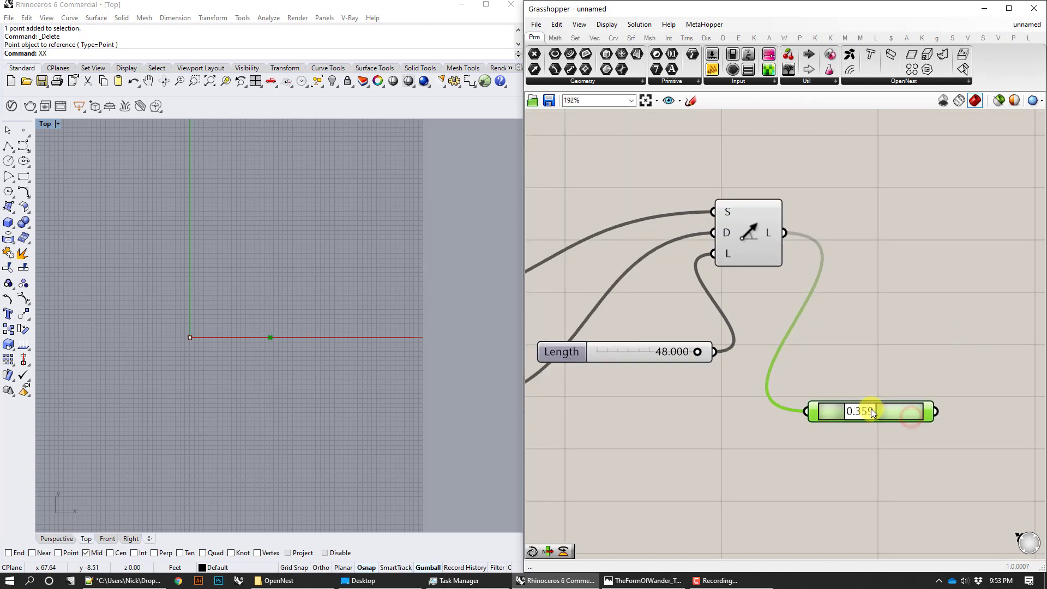
right_drag(942, 367, 932, 380)
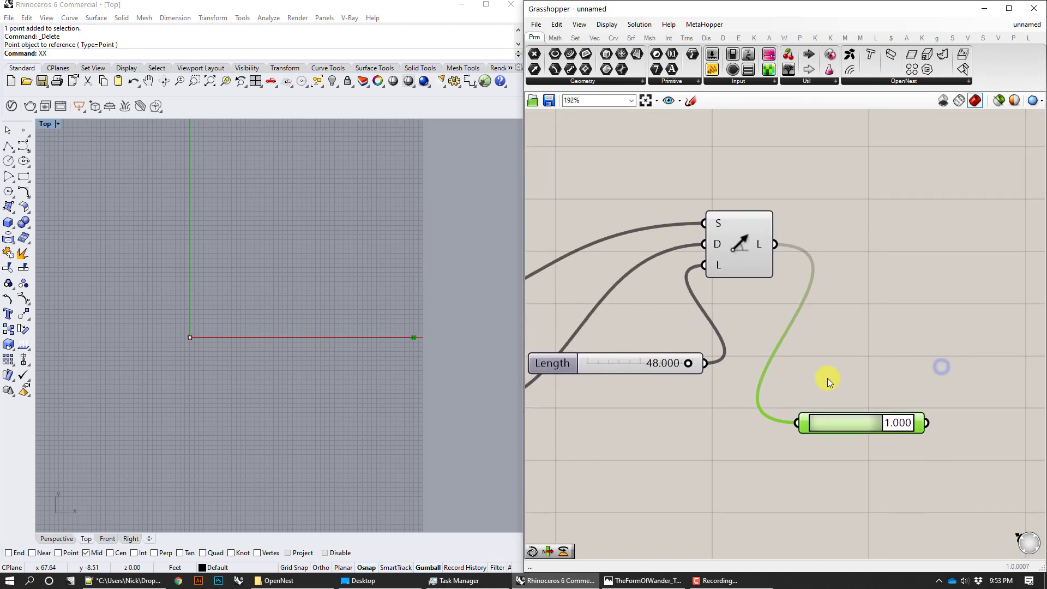
right_drag(860, 324, 849, 362)
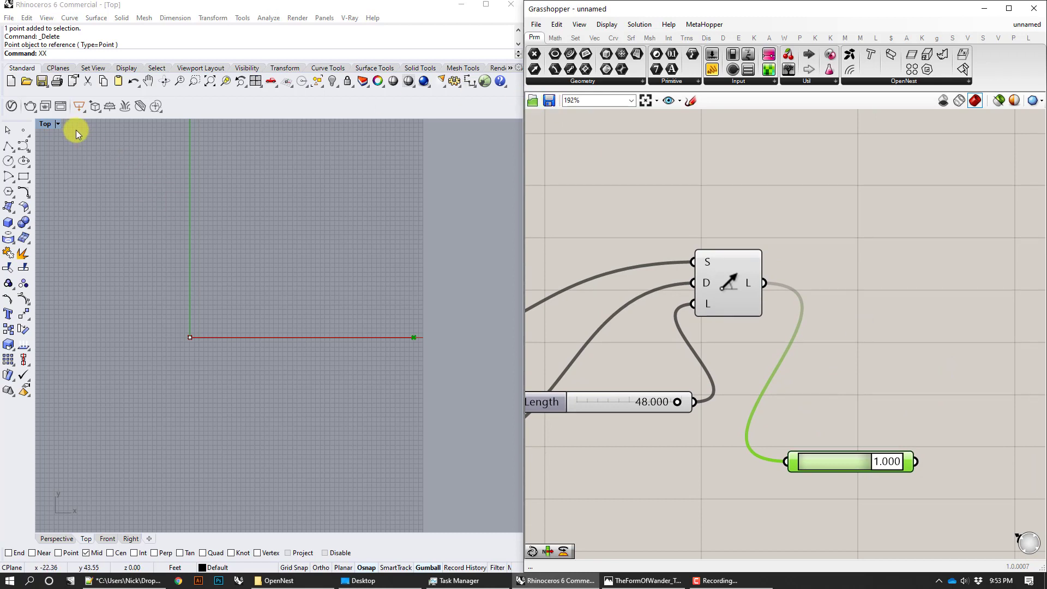
Step: Switch the Rhino Top viewport to the Perspective view
click(58, 124)
mouse_move(82, 343)
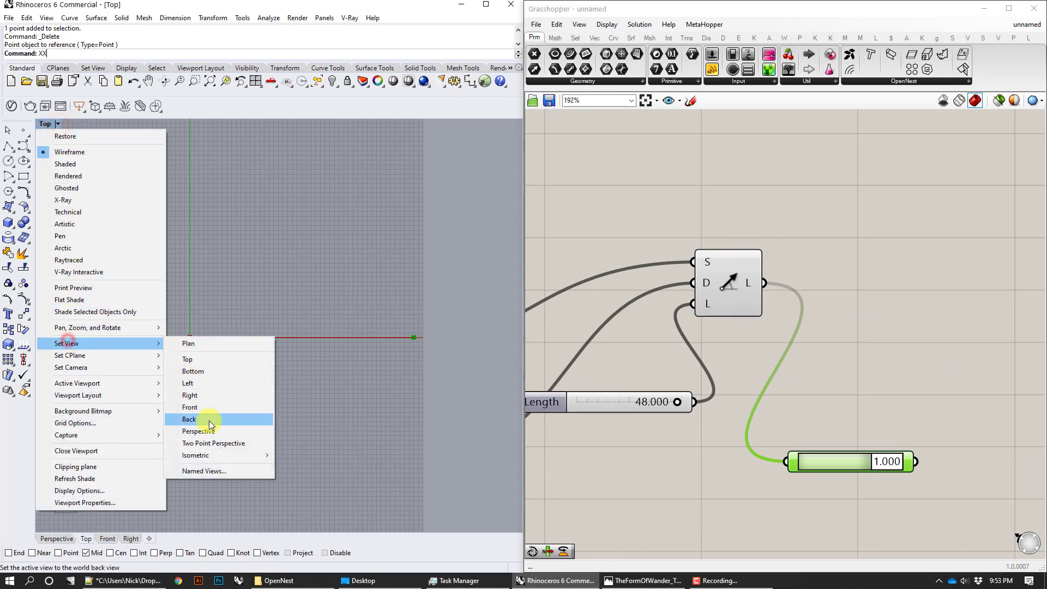
click(210, 425)
Step: Add a Cylinder component and place it above and beyond the Point On Curve component
right_drag(904, 322, 838, 300)
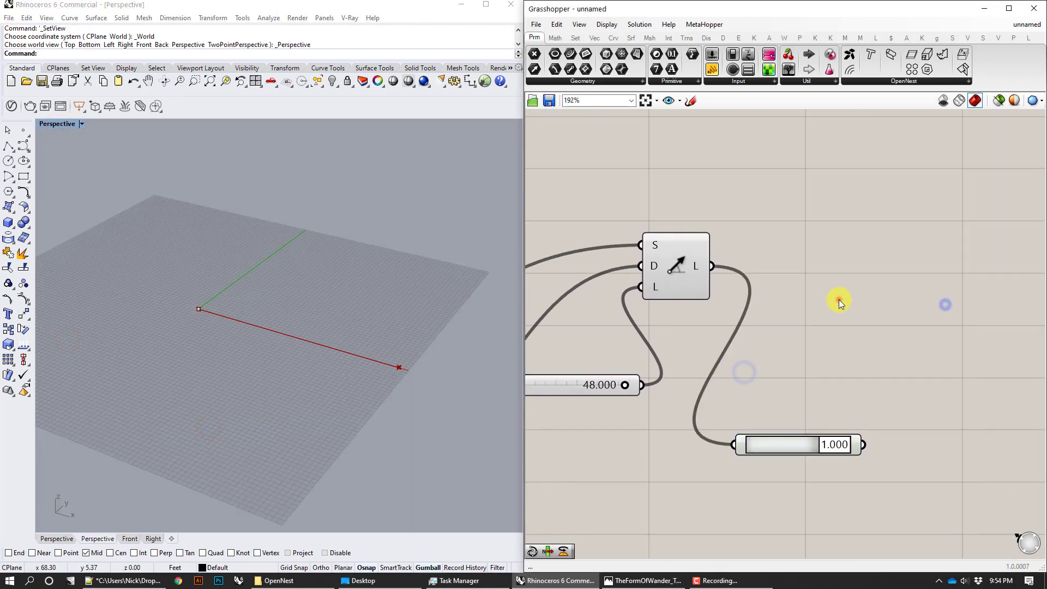
double_click(839, 300)
text(cycl)
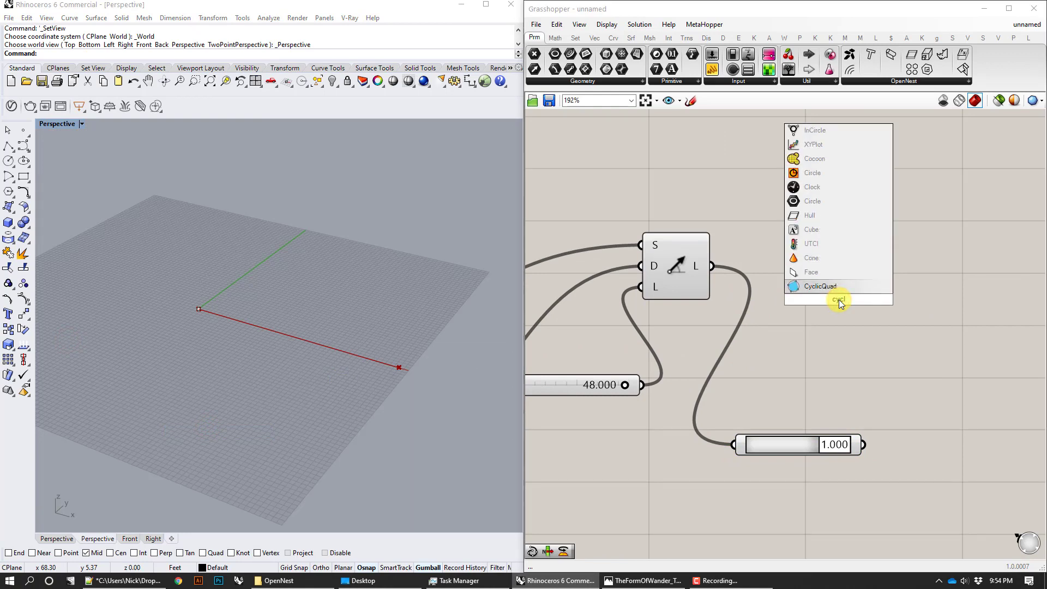
key(BackSpace)
key(BackSpace)
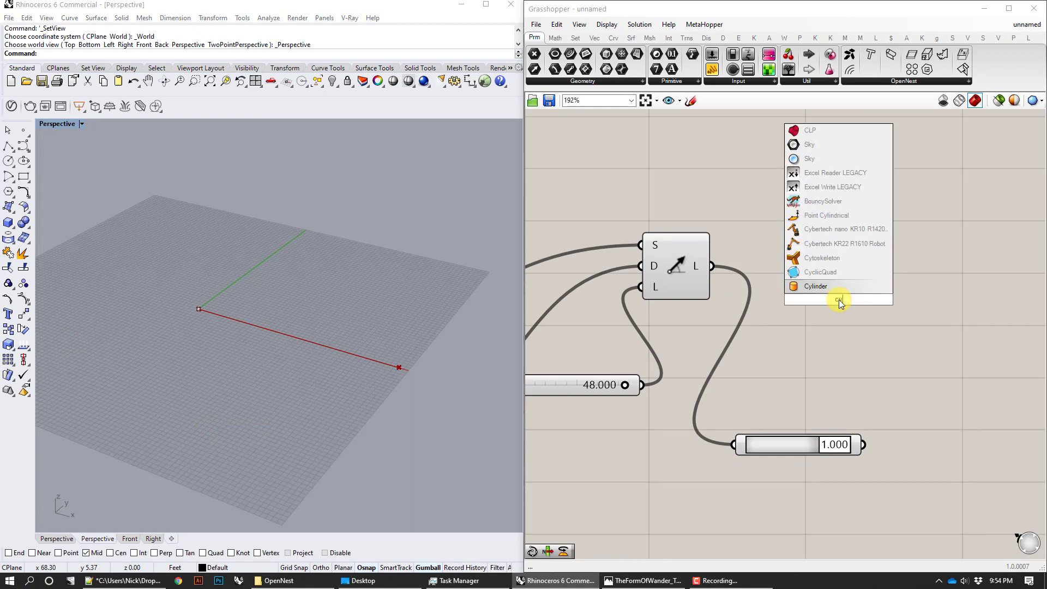
click(833, 286)
drag(834, 299, 923, 323)
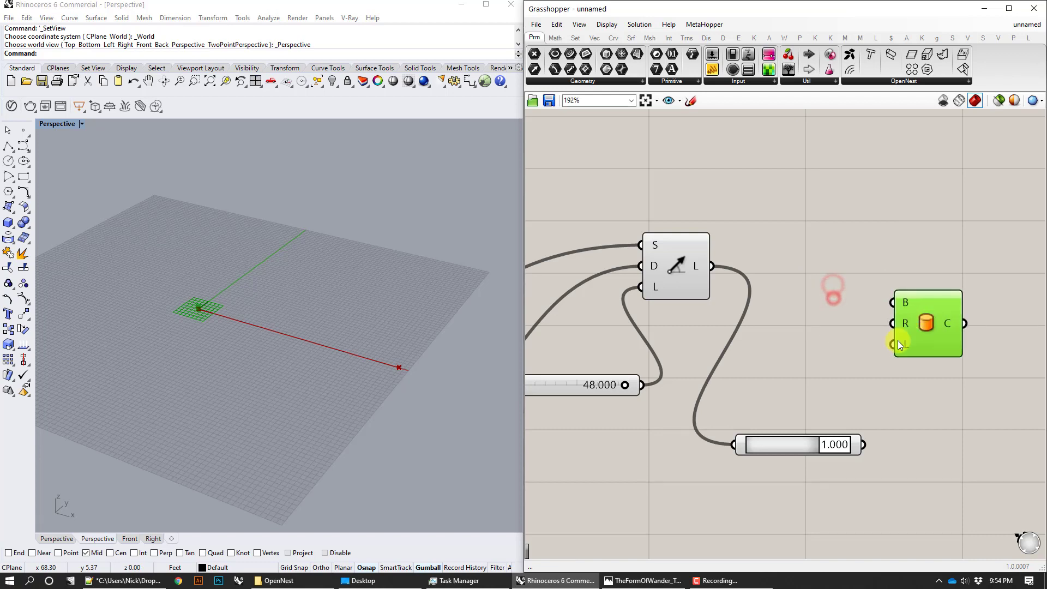
Step: Wire the Point On Curve output to the Cylinder's base input B and set a larger number for its length input L
drag(868, 441, 893, 302)
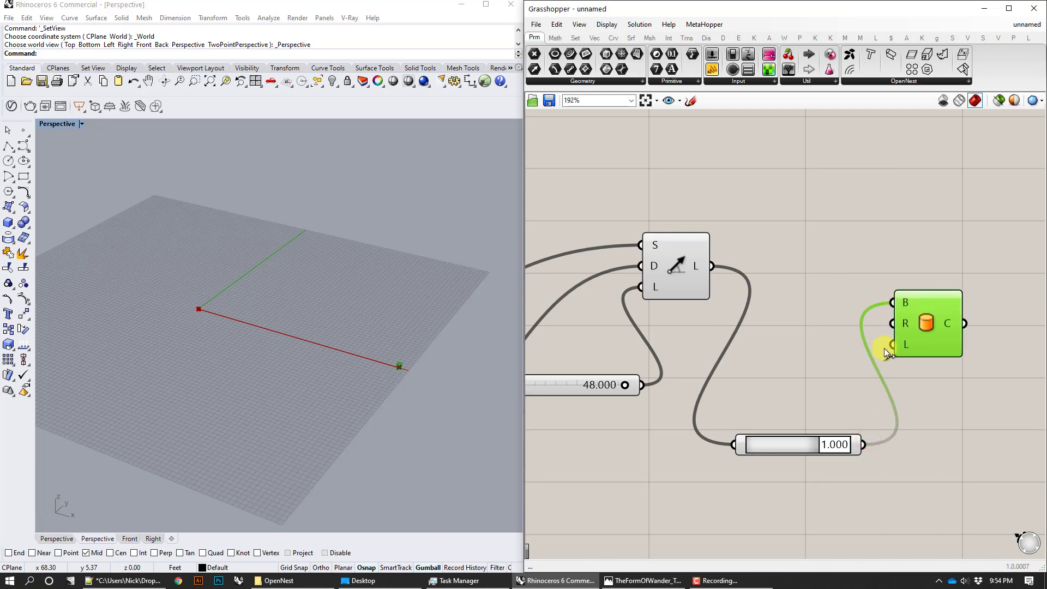
right_click(902, 345)
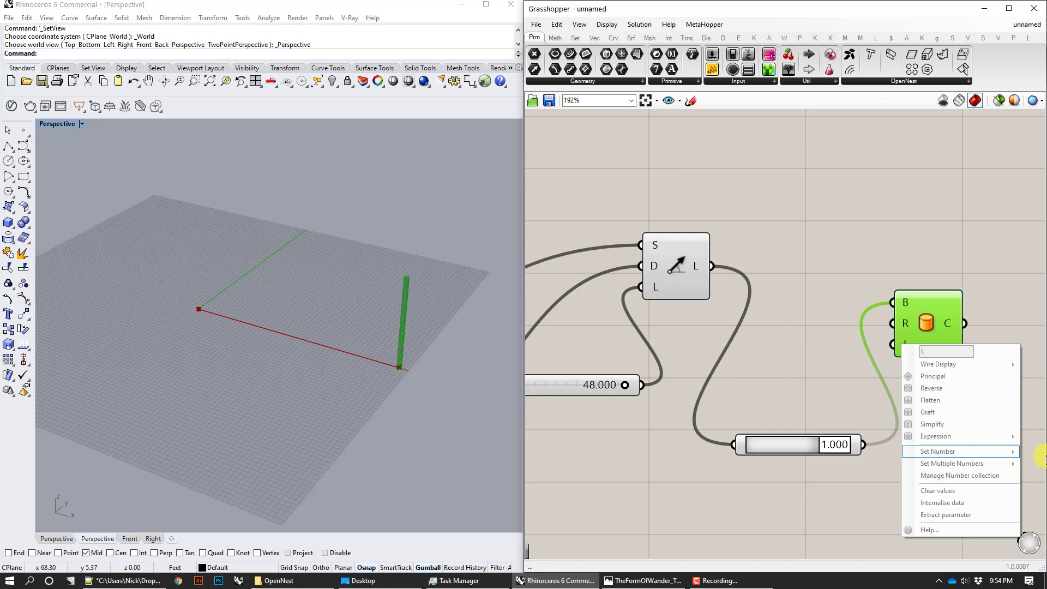
click(828, 347)
Step: Vary the Point On Curve parameter to test how the cylinder follows along the line, ending at 1.000
mouse_move(836, 443)
mouse_down()
mouse_move(755, 445)
mouse_move(832, 445)
mouse_up()
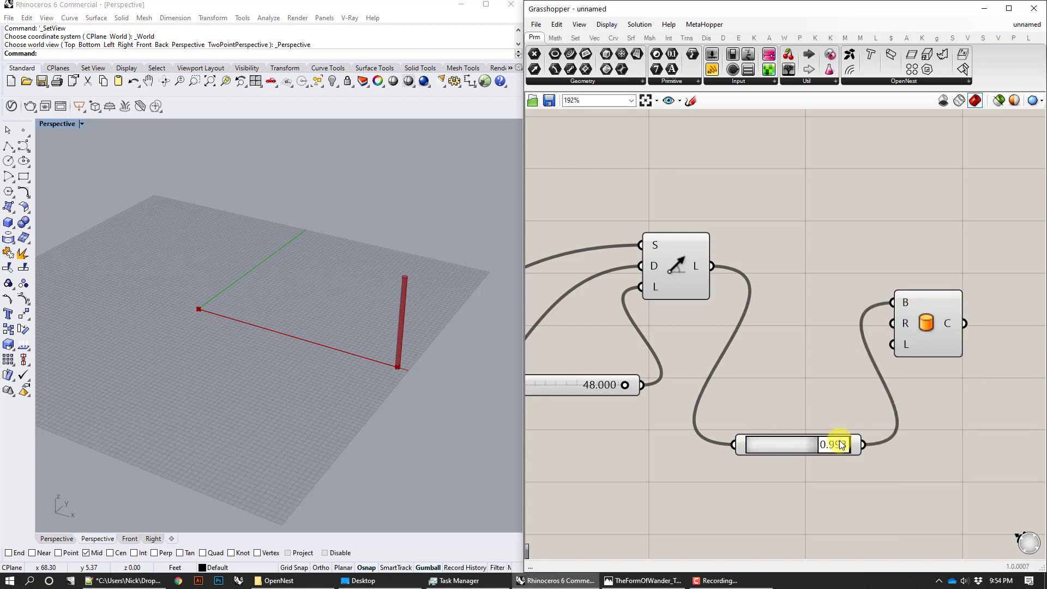
scroll(785, 401, down, 3)
right_drag(362, 359, 466, 344)
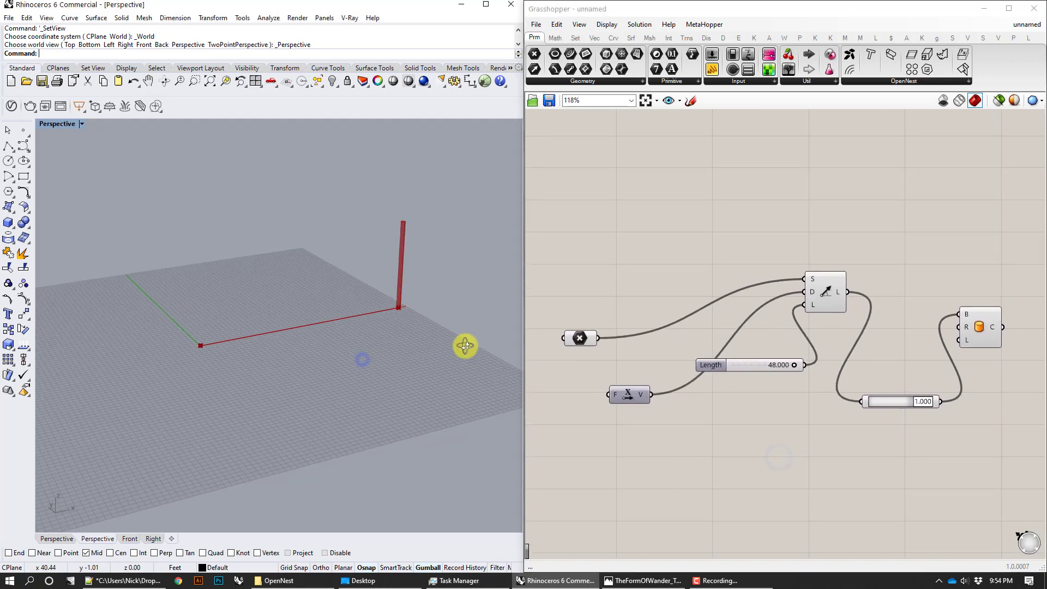
Step: Add a Curve Middle component, feed it the Line SDL's output, and wire its midpoint output to the Cylinder's base input B
right_drag(930, 379, 878, 377)
double_click(843, 486)
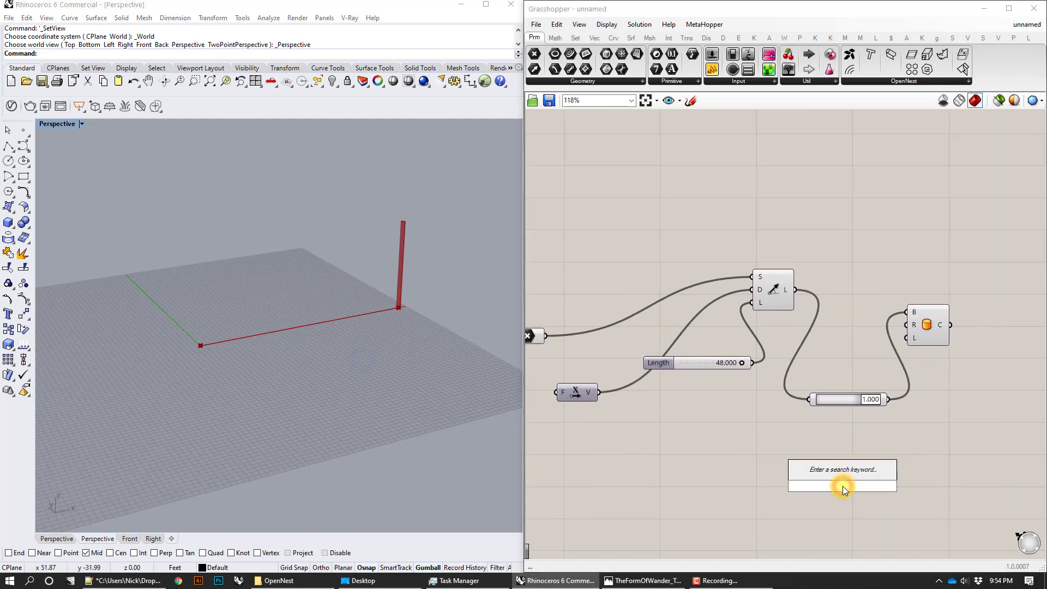
text(mid)
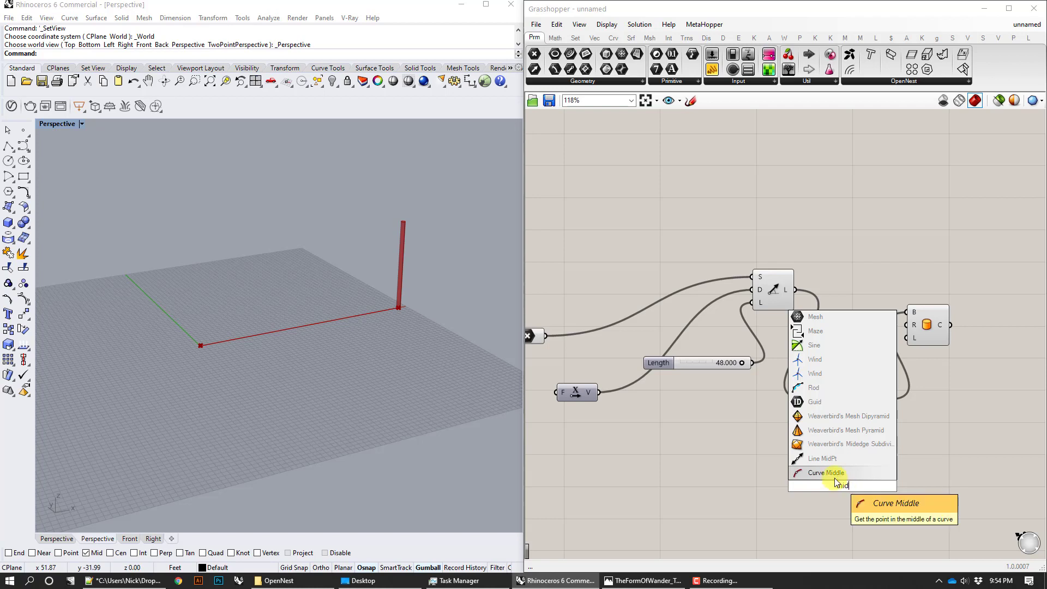
click(835, 479)
drag(797, 289, 907, 312)
drag(834, 482, 837, 448)
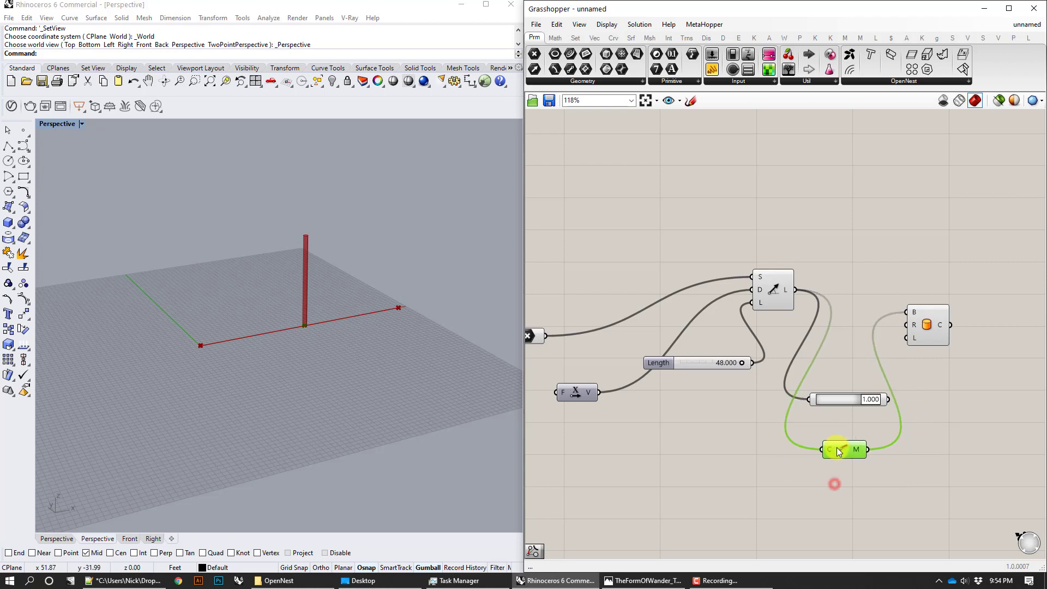
Step: Delete the Curve Middle, Point On Curve and Cylinder components from the canvas
key(Delete)
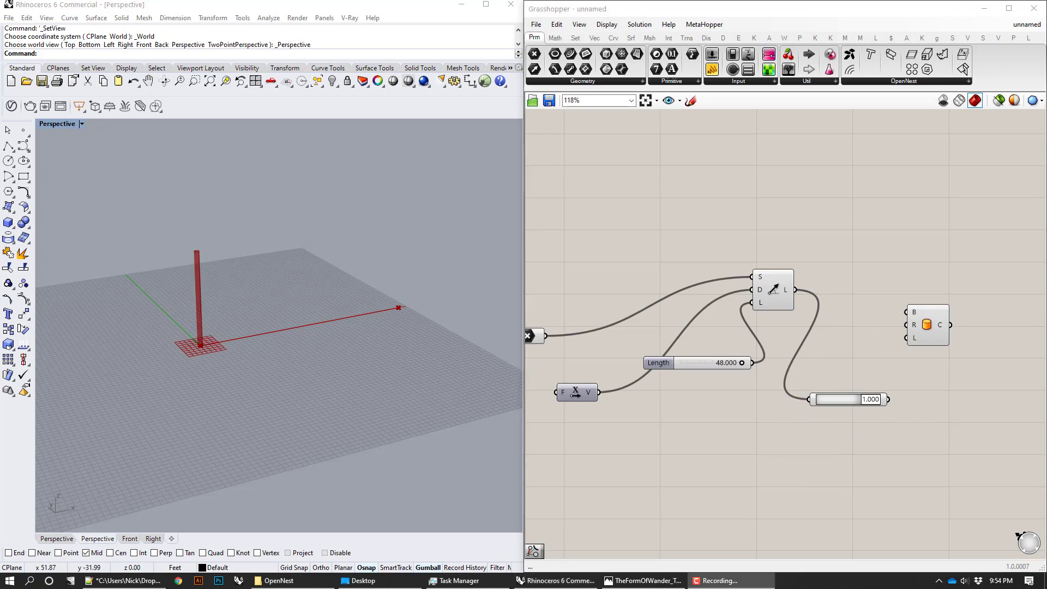
drag(974, 464, 853, 297)
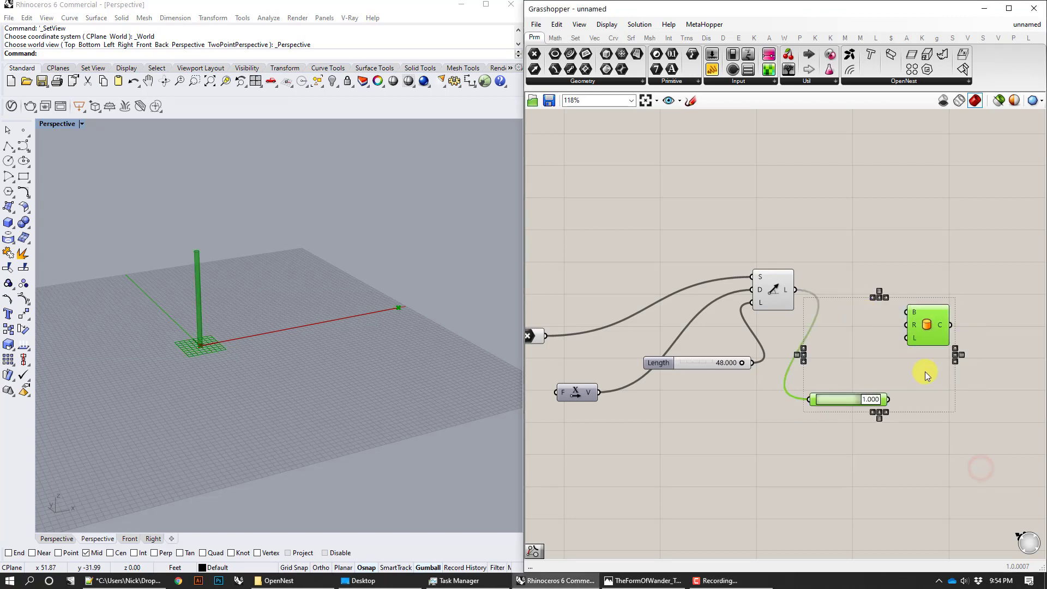
key(Delete)
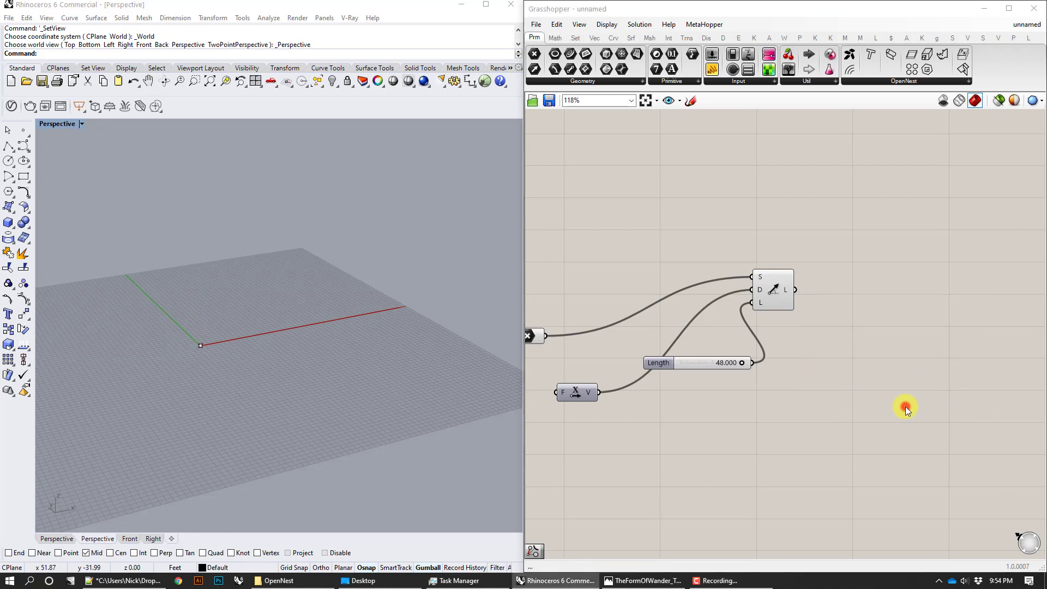
Step: Add a Divide Curve component beside the Line SDL and wire the line output to its curve input C
double_click(906, 407)
text(divid)
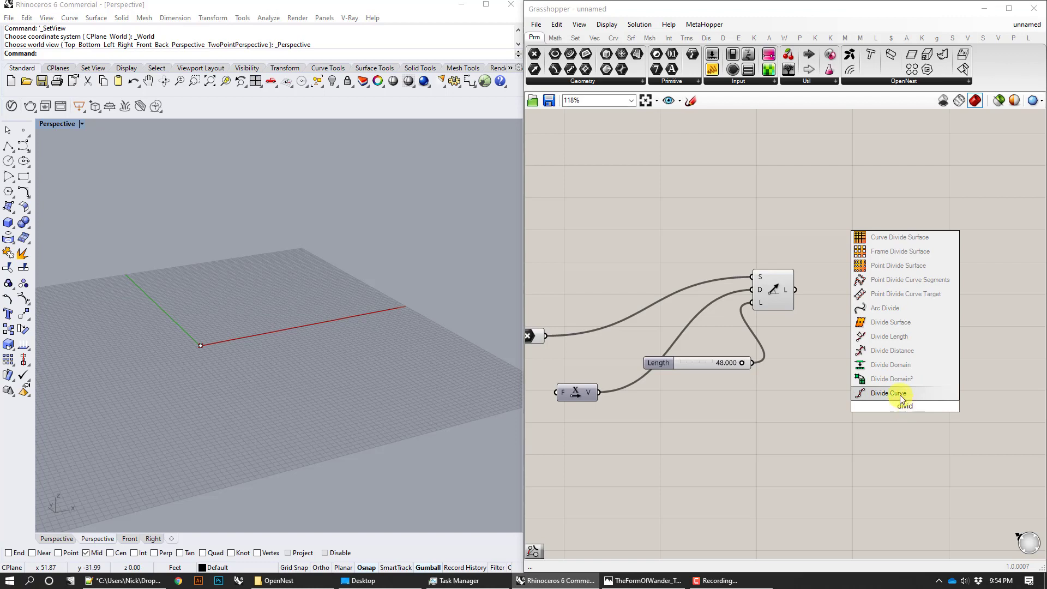
key(Return)
drag(900, 402, 855, 312)
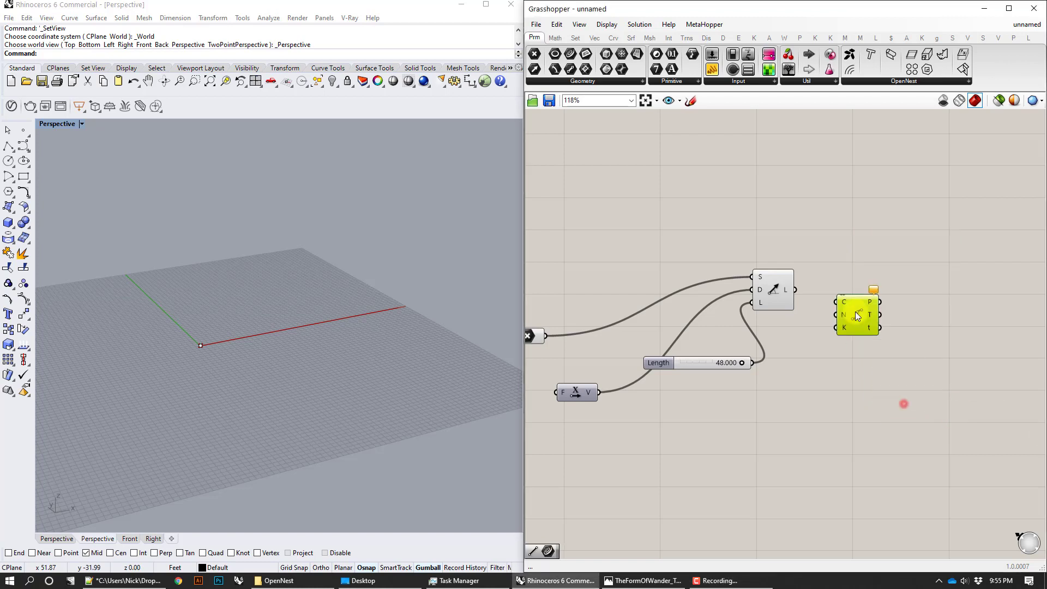
drag(795, 290, 863, 334)
right_drag(412, 329, 275, 336)
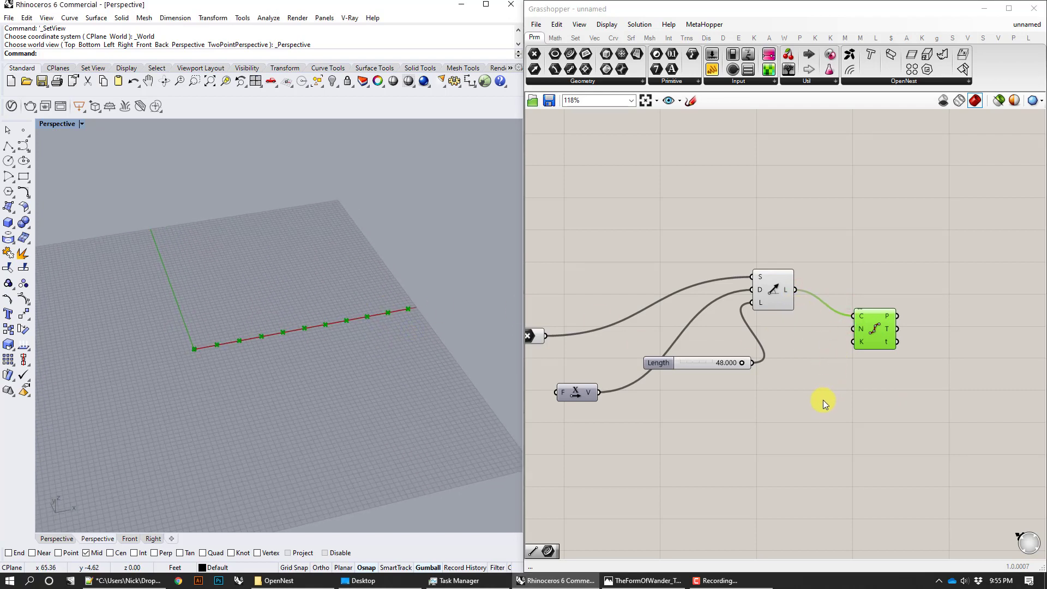
Step: Add an integer number slider starting at 1 with value 10 and wire it to the Divide Curve's count input N
double_click(784, 459)
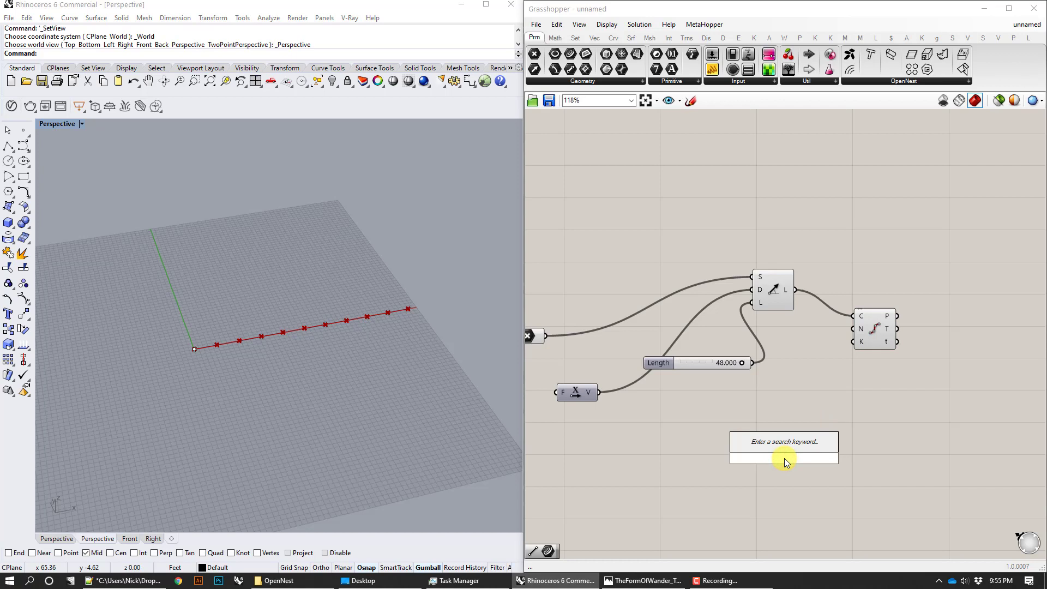
text(1)
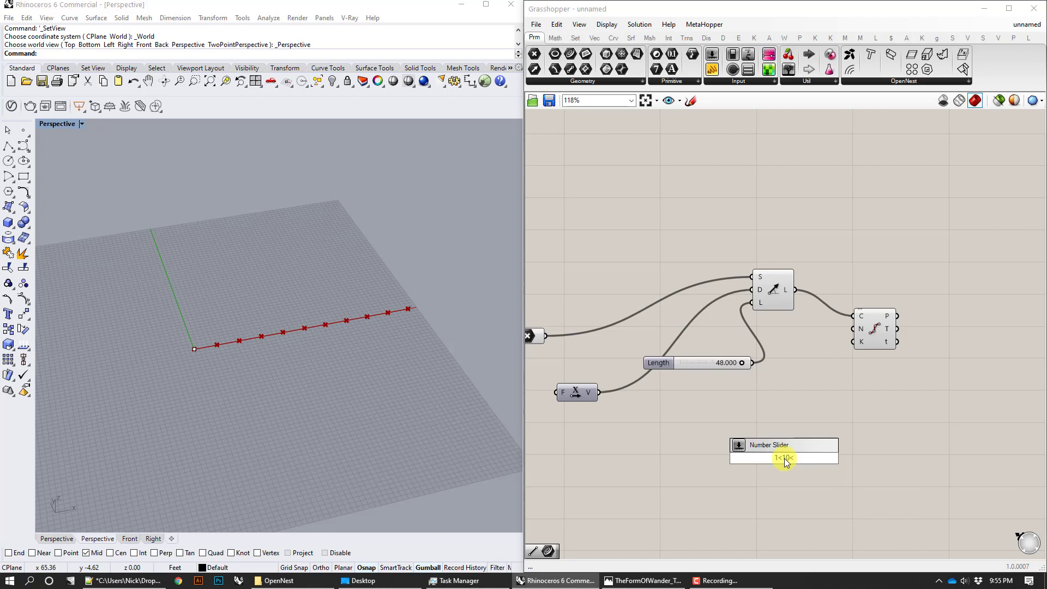
text(<10<)
key(Return)
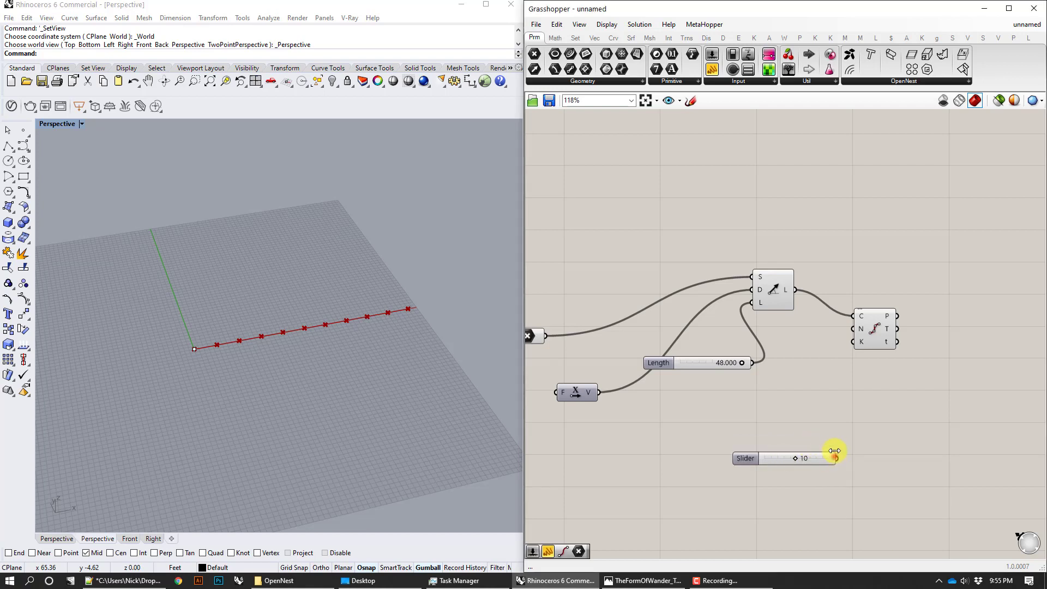
drag(838, 458, 851, 329)
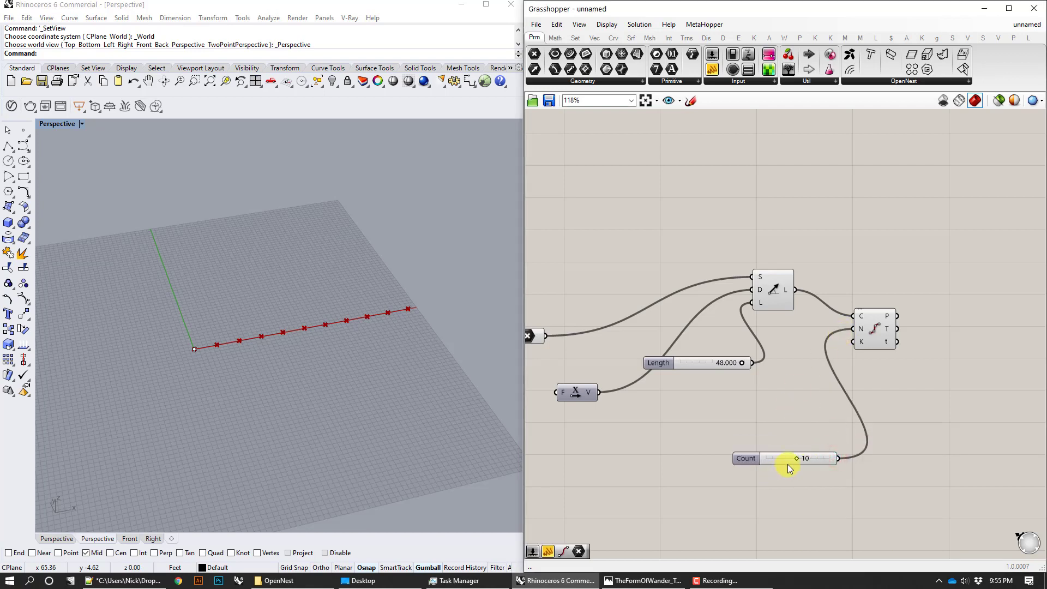
Step: Set the Count slider to 18 and inspect the division points along the line
drag(796, 460, 821, 460)
right_drag(306, 358, 329, 349)
scroll(321, 316, up, 6)
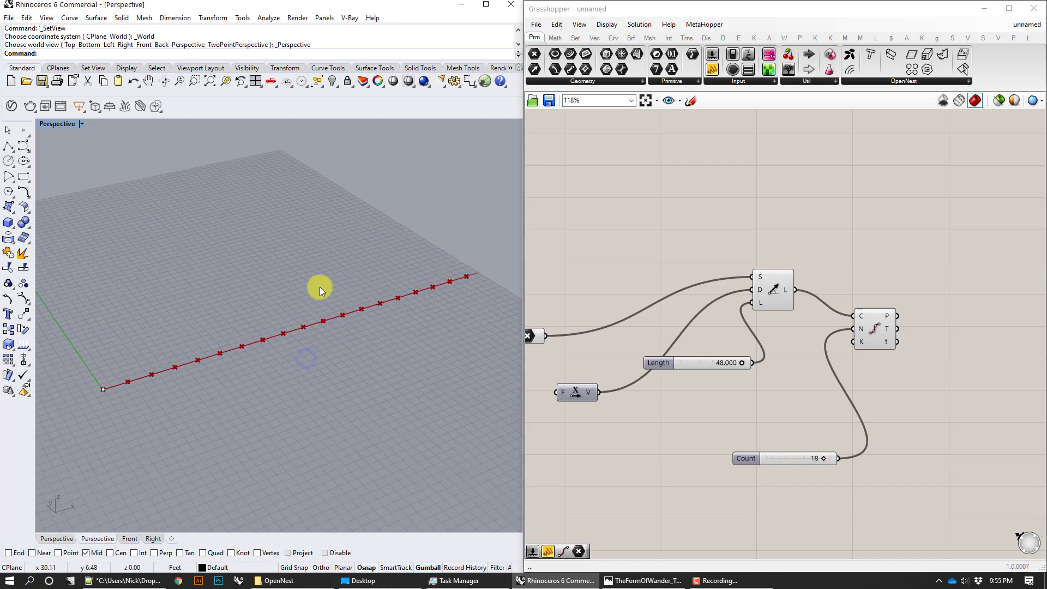
right_drag(404, 305, 402, 307)
Step: Add a Cylinder component beside Divide Curve and set a number for its length input L
right_drag(896, 345, 864, 355)
double_click(928, 276)
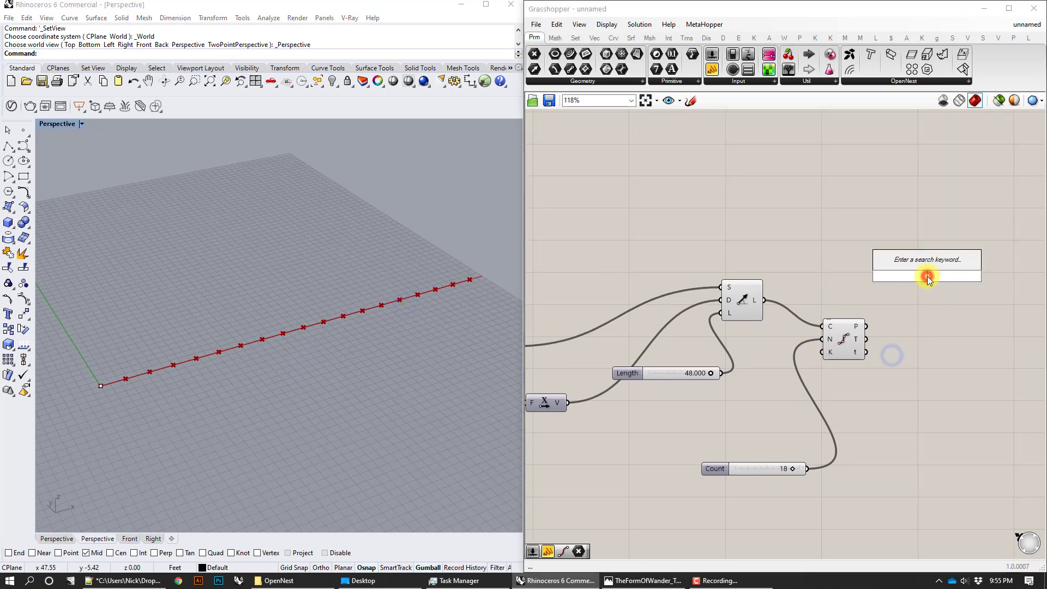
text(cyl)
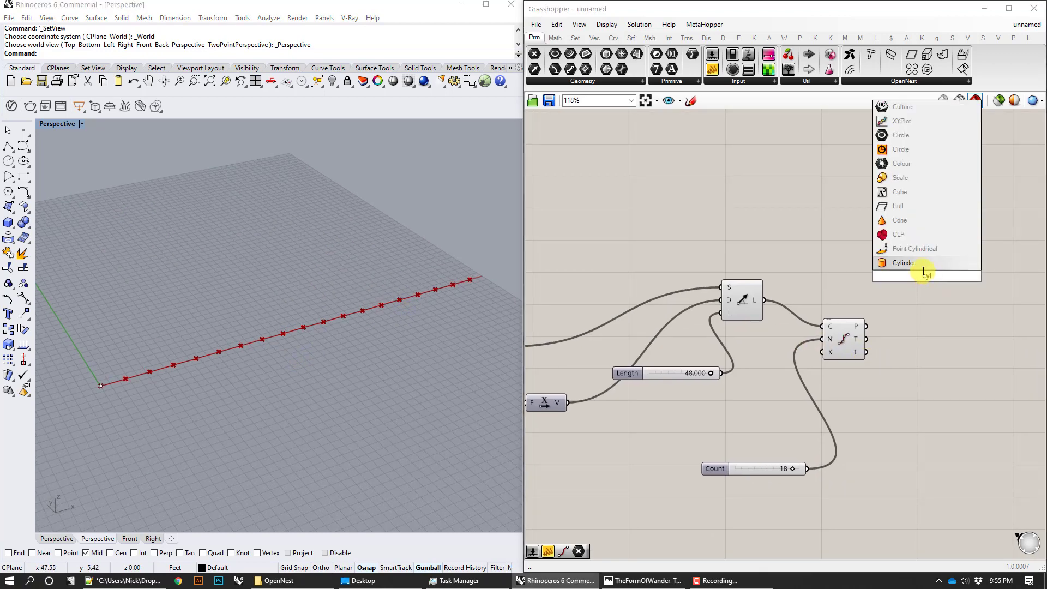
key(Return)
right_click(915, 295)
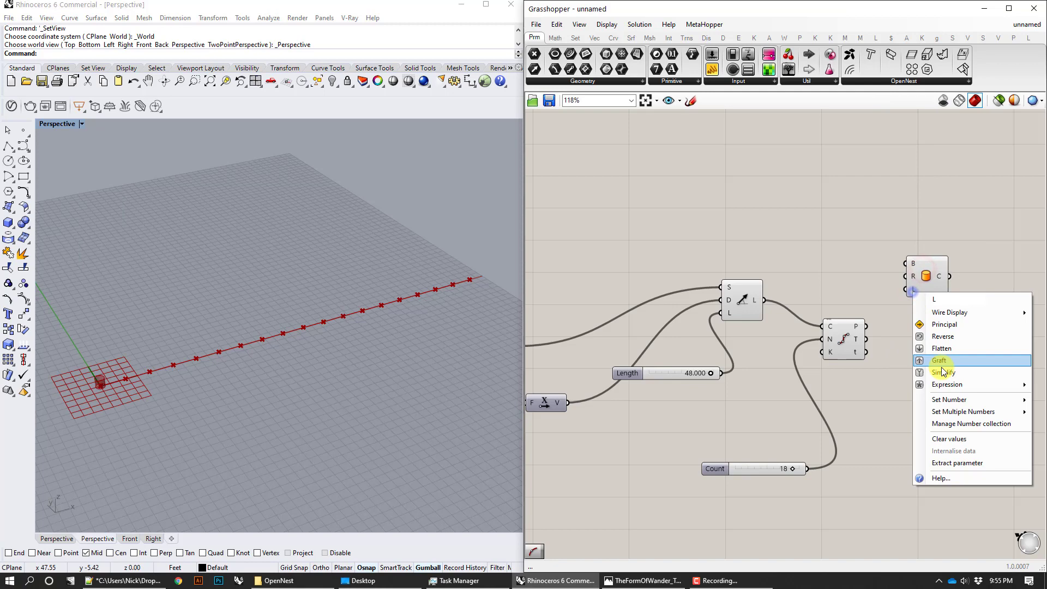
click(948, 399)
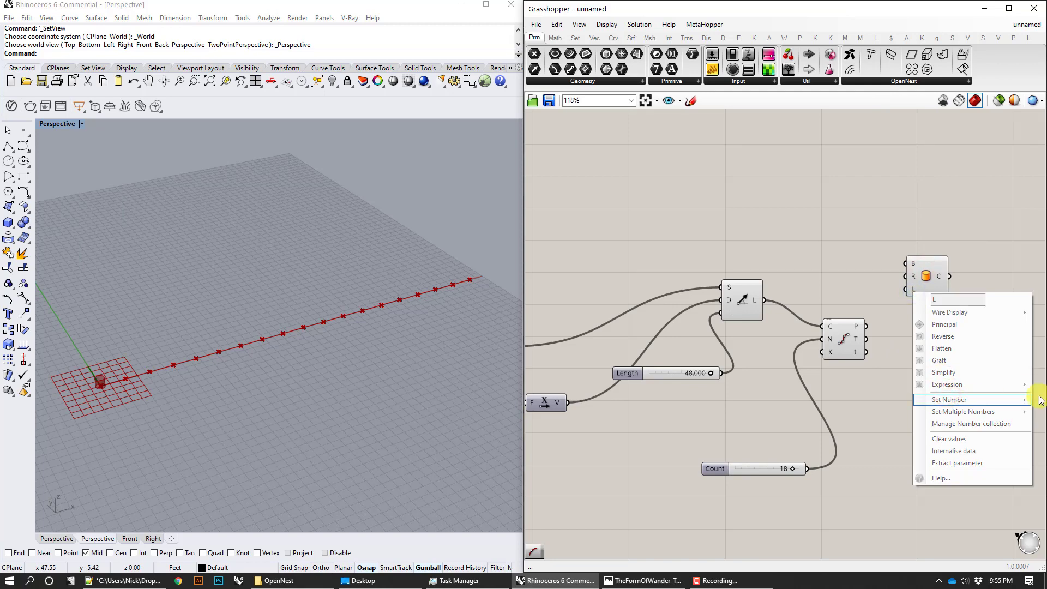
key(Return)
Step: Wire the Divide Curve's points output P to the Cylinder's base input B and set the Count slider to 8
drag(863, 330, 897, 267)
mouse_move(408, 307)
right_down()
mouse_move(386, 315)
mouse_move(404, 308)
right_up()
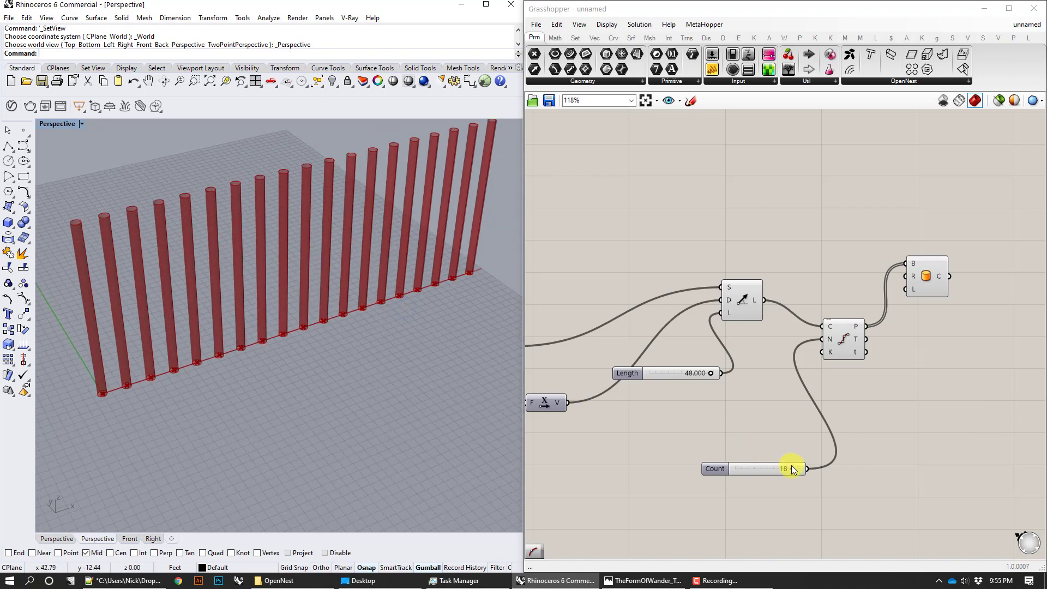
drag(792, 469, 759, 473)
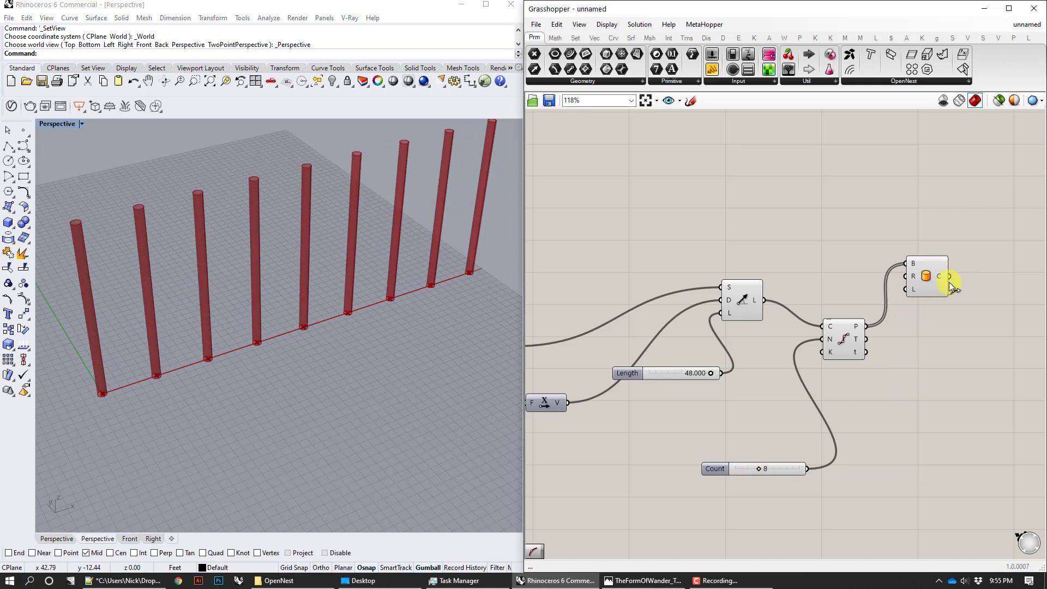
Step: Delete the Divide Curve component between the Line SDL and the Cylinder
right_drag(866, 402, 853, 384)
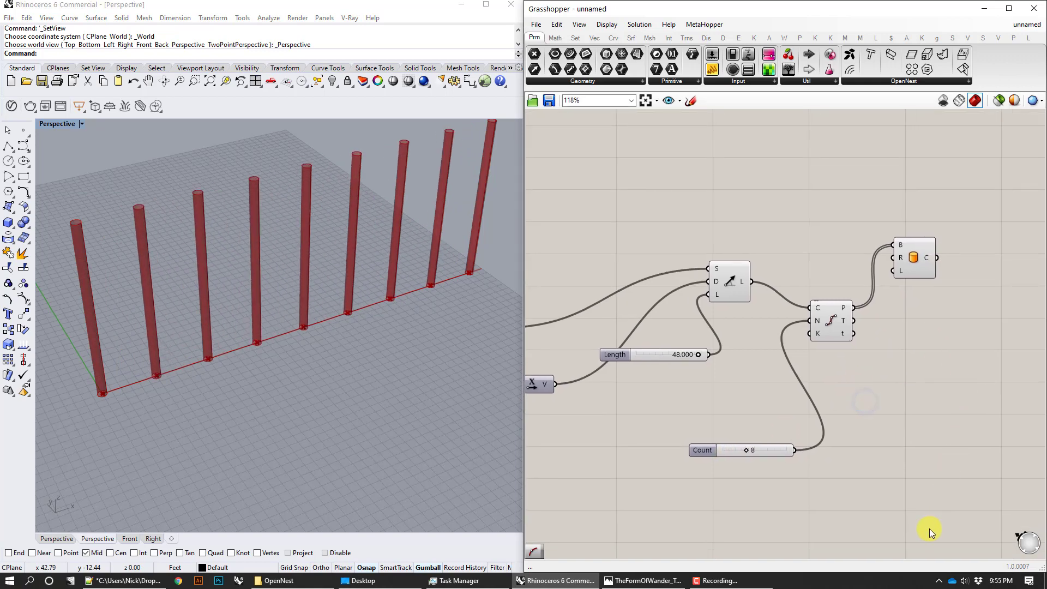
drag(927, 527, 928, 327)
drag(960, 379, 882, 310)
drag(852, 357, 813, 288)
key(Delete)
double_click(815, 286)
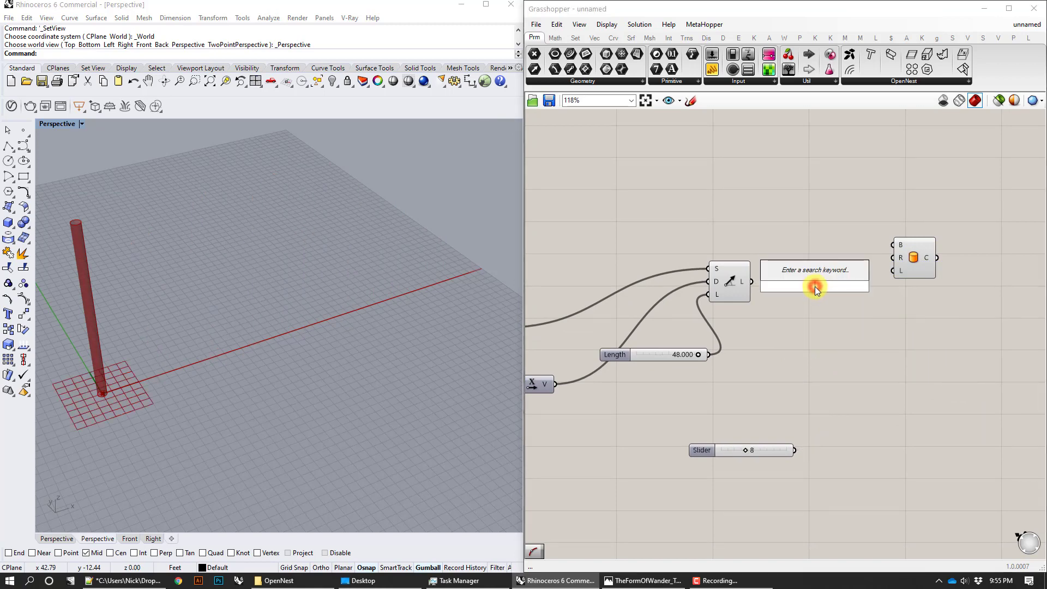
text(cu)
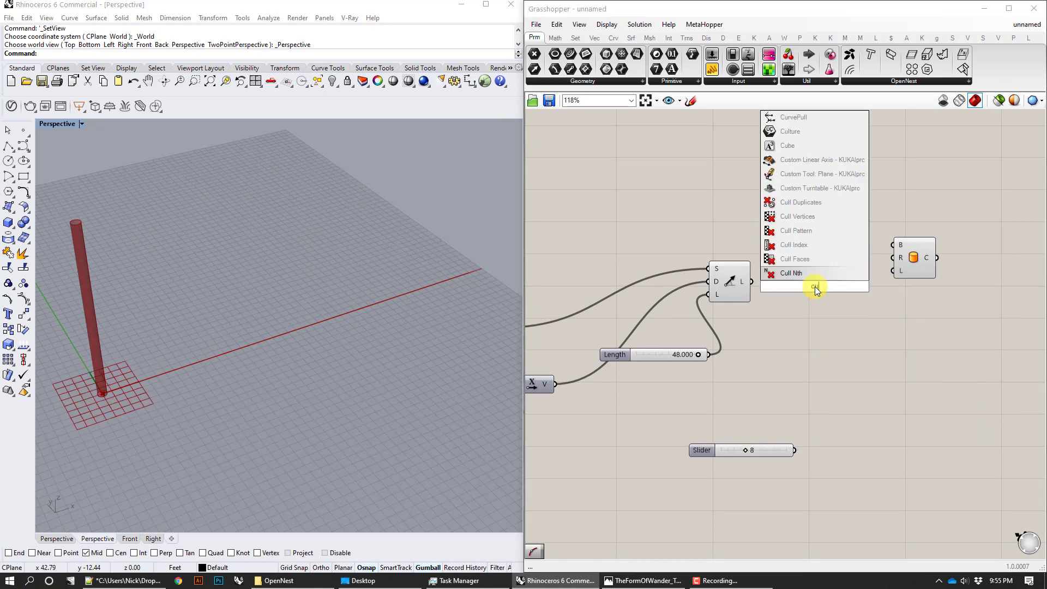
text(rve len)
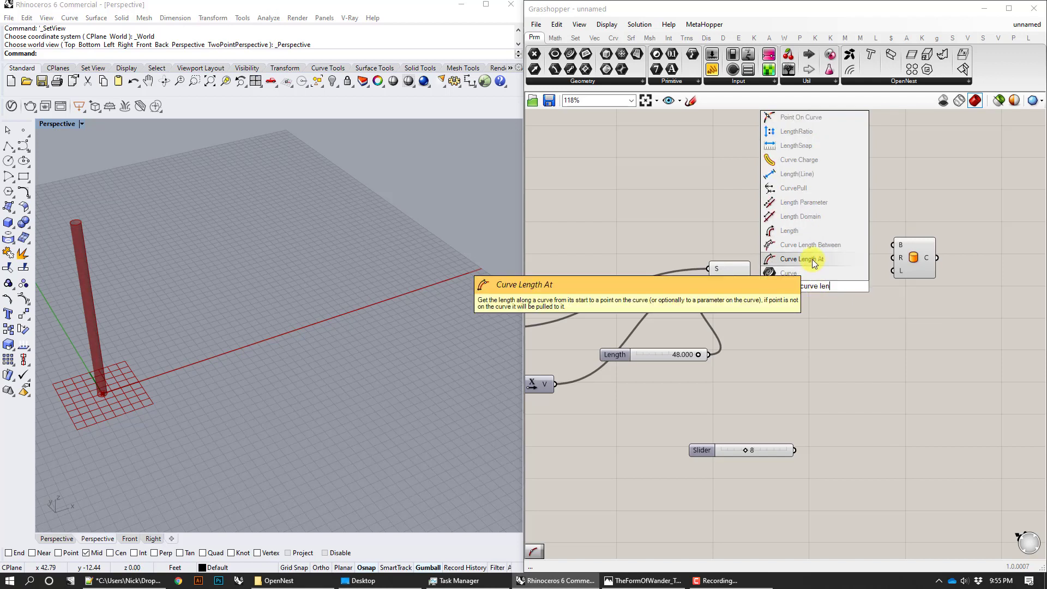
click(619, 129)
Step: Add an Evaluate Length component from the curve analysis tools below the Cylinder
click(614, 37)
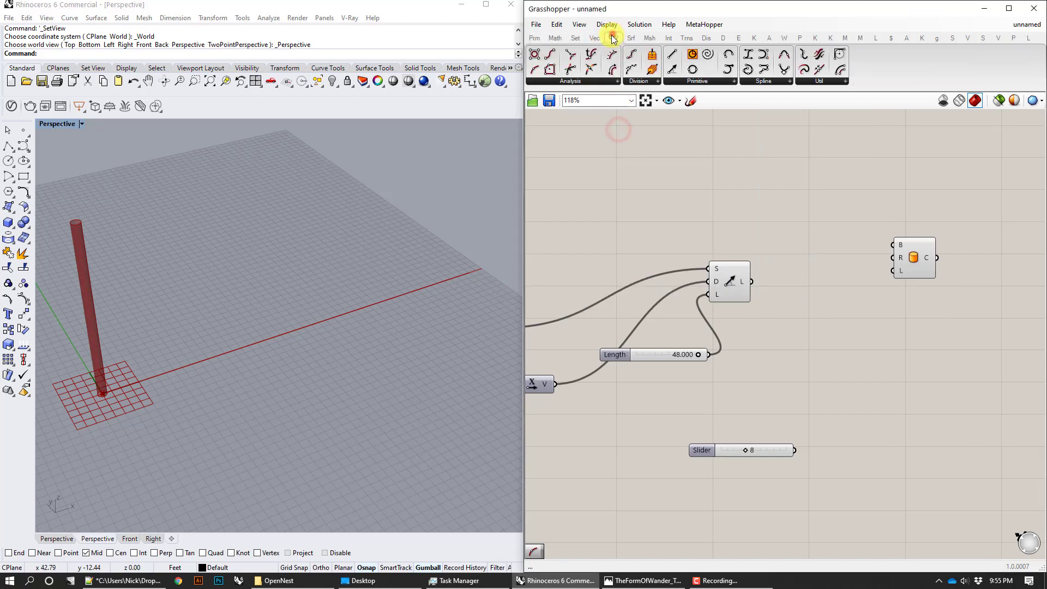
click(574, 82)
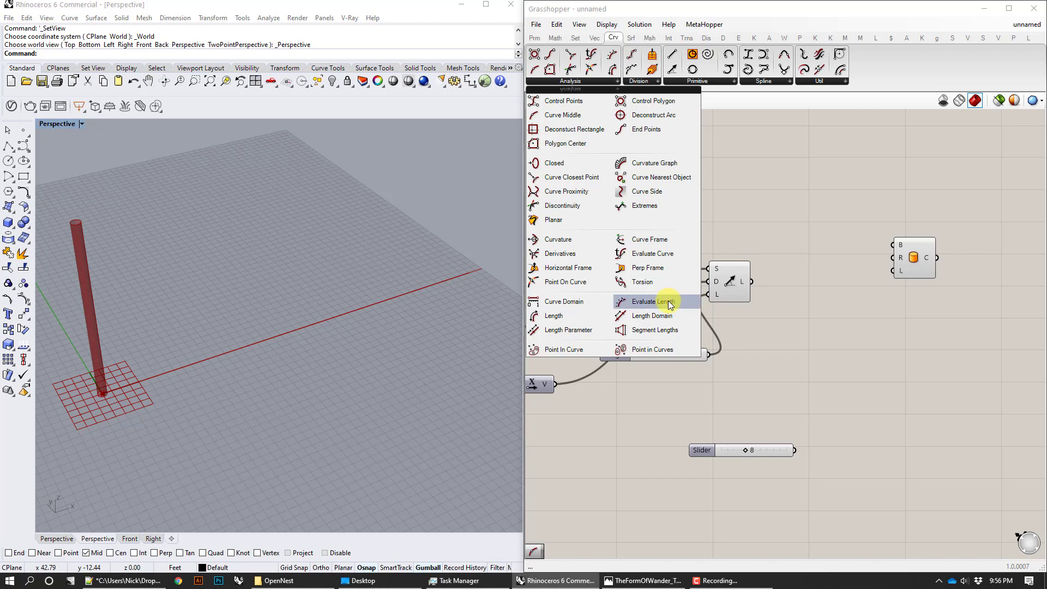
drag(669, 300, 858, 379)
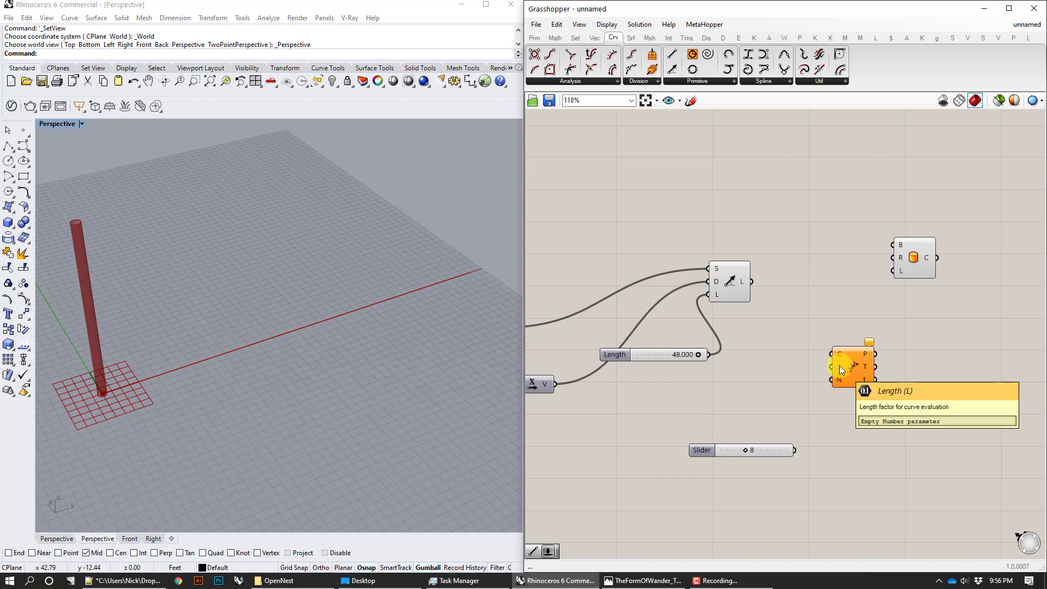
Step: Add a Number Slider and wire it to Evaluate Length's length input L
double_click(767, 400)
text(num)
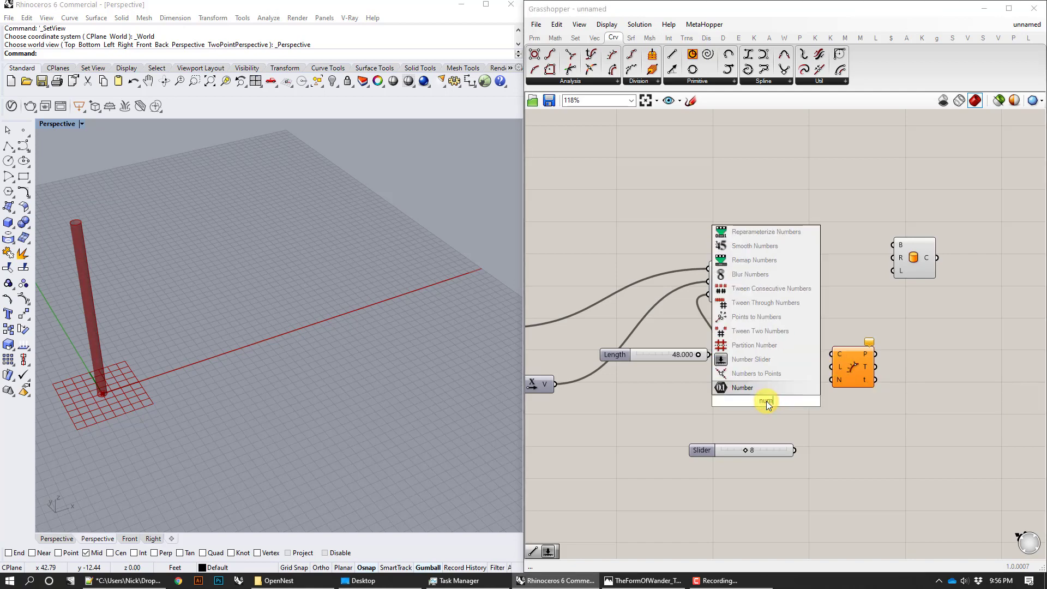
click(769, 361)
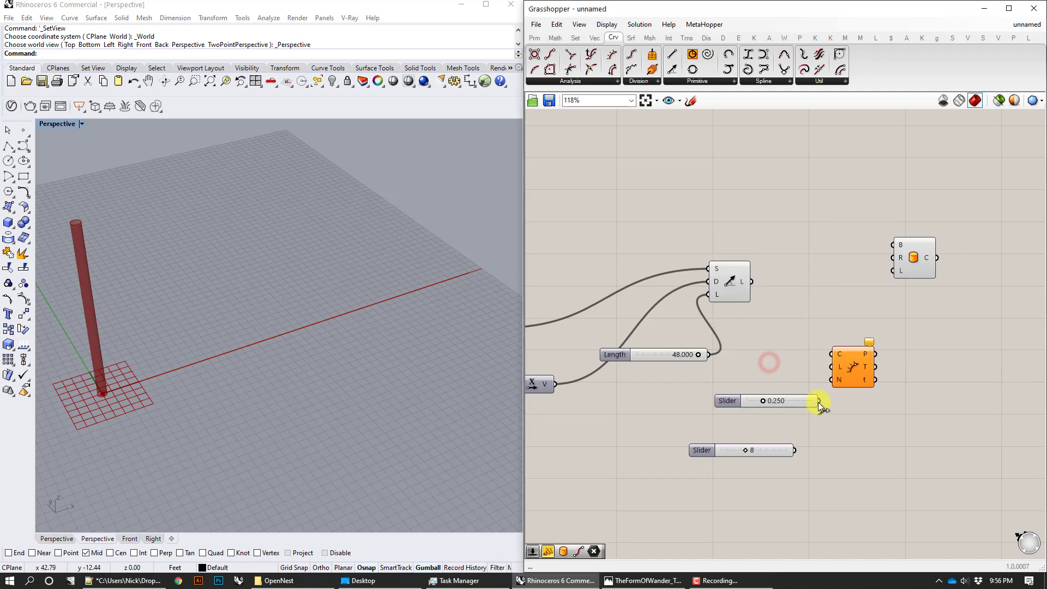
drag(820, 402, 832, 369)
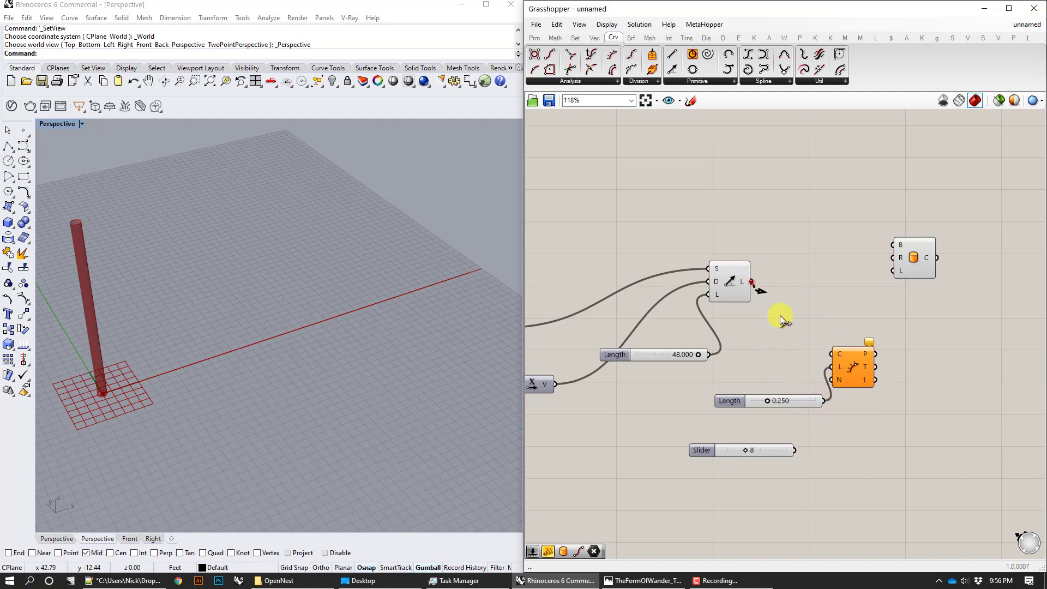
Step: Feed the line into Evaluate Length's curve input C and its point output P into the Cylinder's base, with the length factor at 0.369
drag(780, 315, 861, 376)
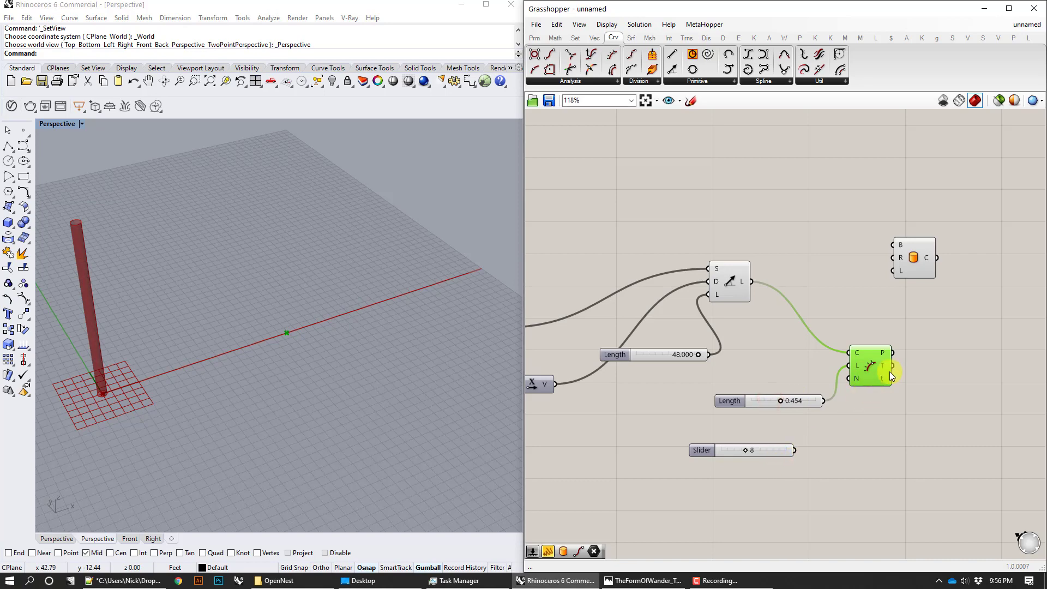
drag(892, 353, 893, 245)
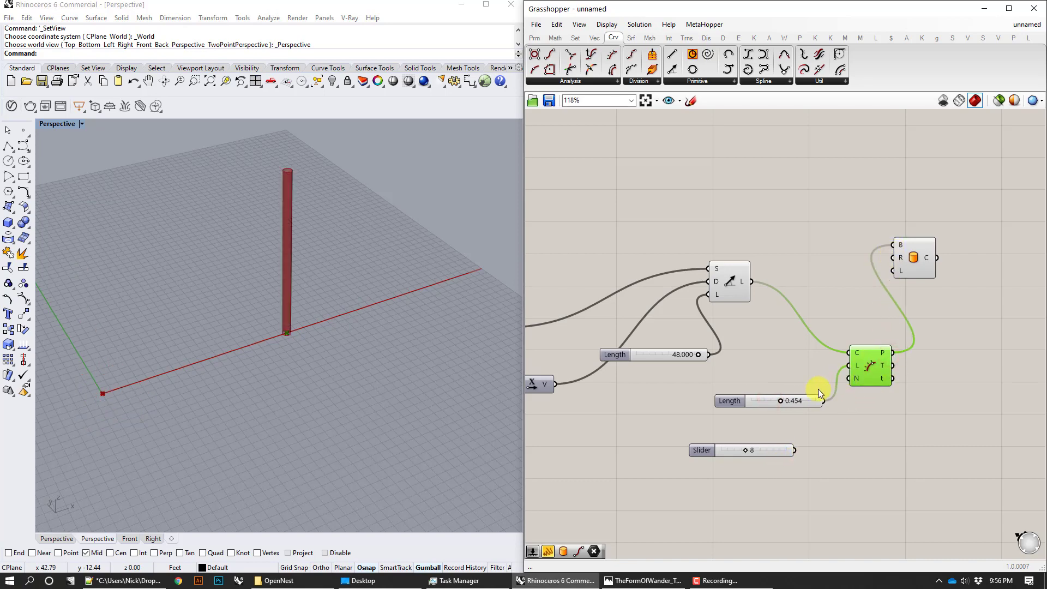
mouse_move(779, 402)
mouse_down()
mouse_move(748, 398)
mouse_move(826, 384)
mouse_move(774, 385)
mouse_up()
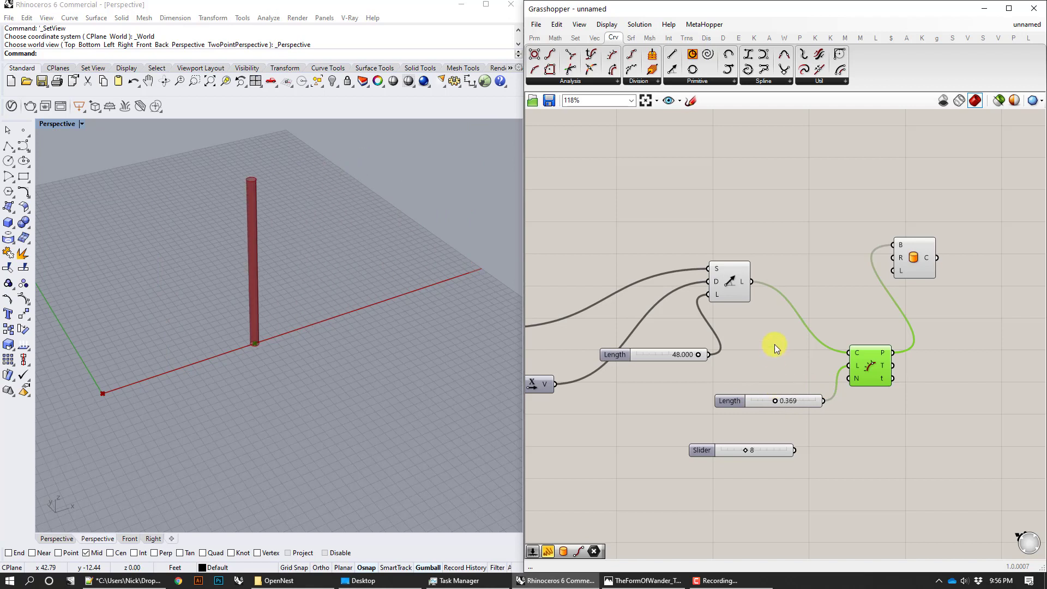
Step: Add a Point On Curve component in the empty canvas area above the Line SDL
click(786, 231)
double_click(787, 232)
text(point on)
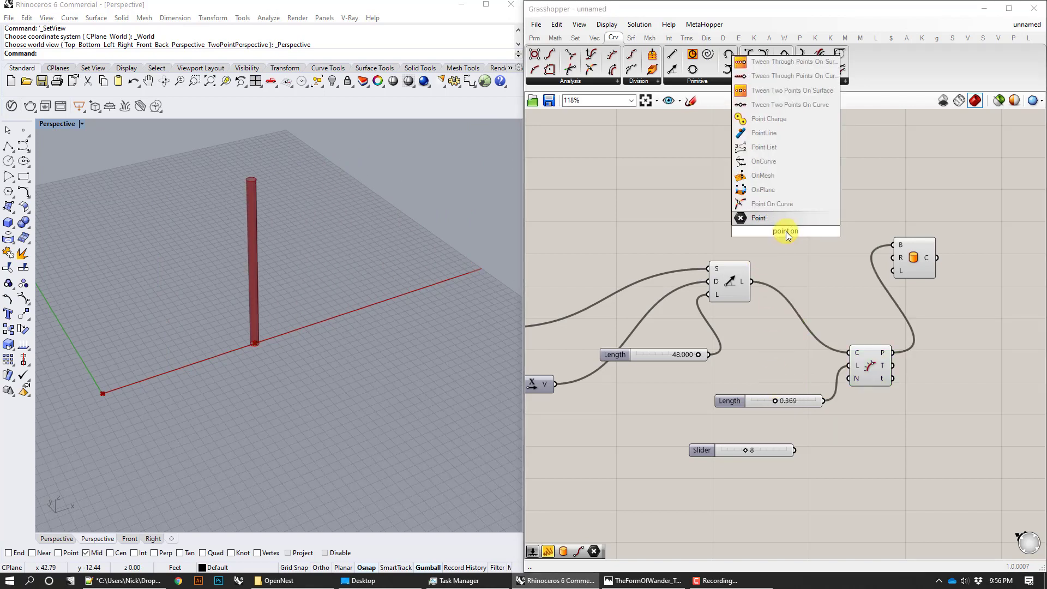
key(Up)
key(Return)
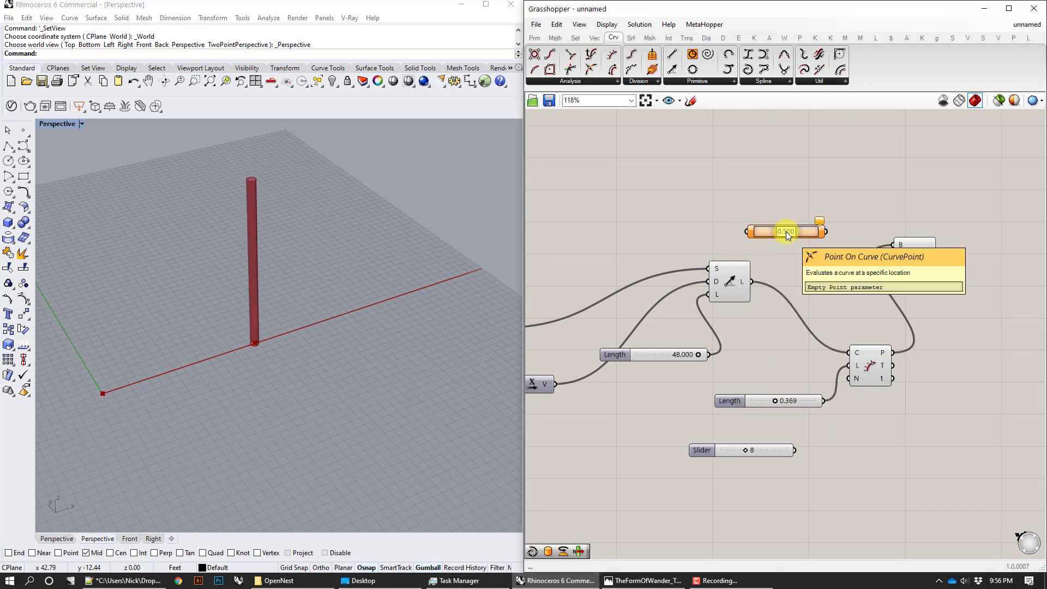
drag(815, 235, 845, 221)
Step: Add a Range component and place it just above the Length slider that feeds Evaluate Length
right_drag(823, 403, 811, 380)
double_click(845, 434)
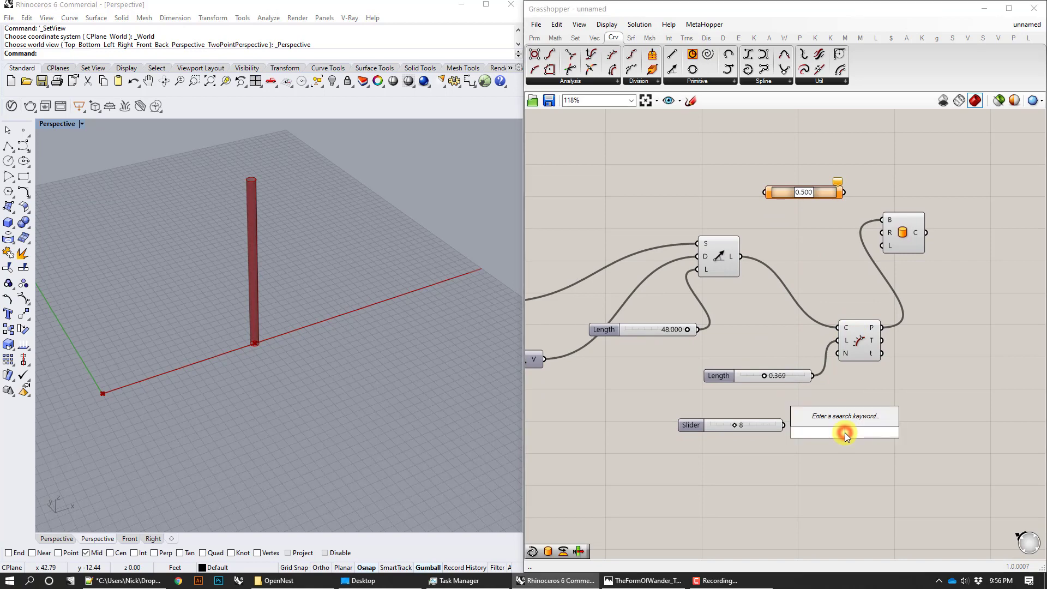
text(panel)
key(BackSpace)
key(BackSpace)
key(BackSpace)
key(BackSpace)
key(BackSpace)
text(ran)
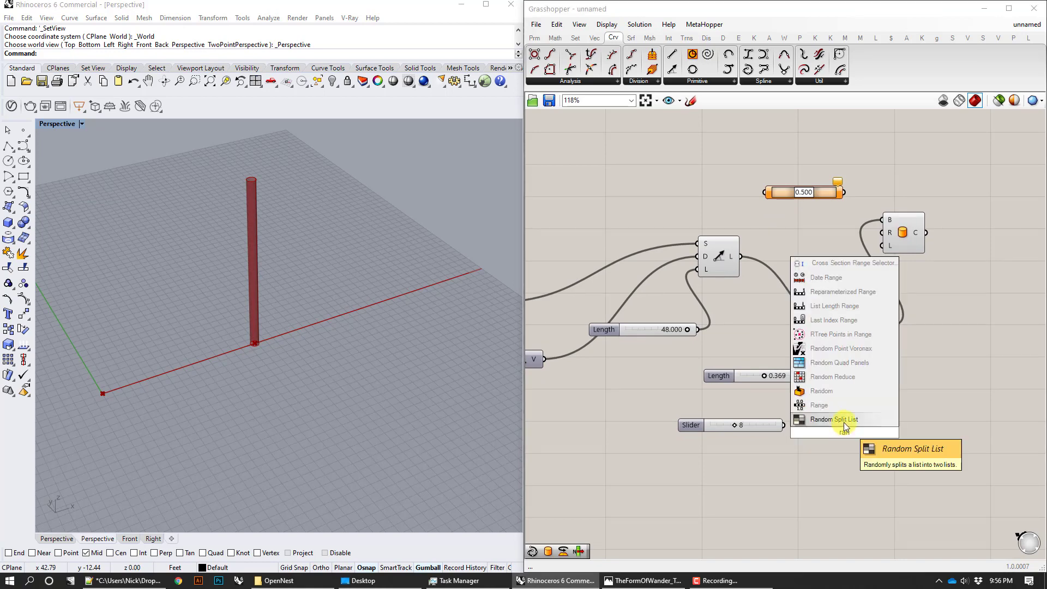
click(846, 411)
right_drag(867, 442, 905, 450)
drag(885, 440, 815, 343)
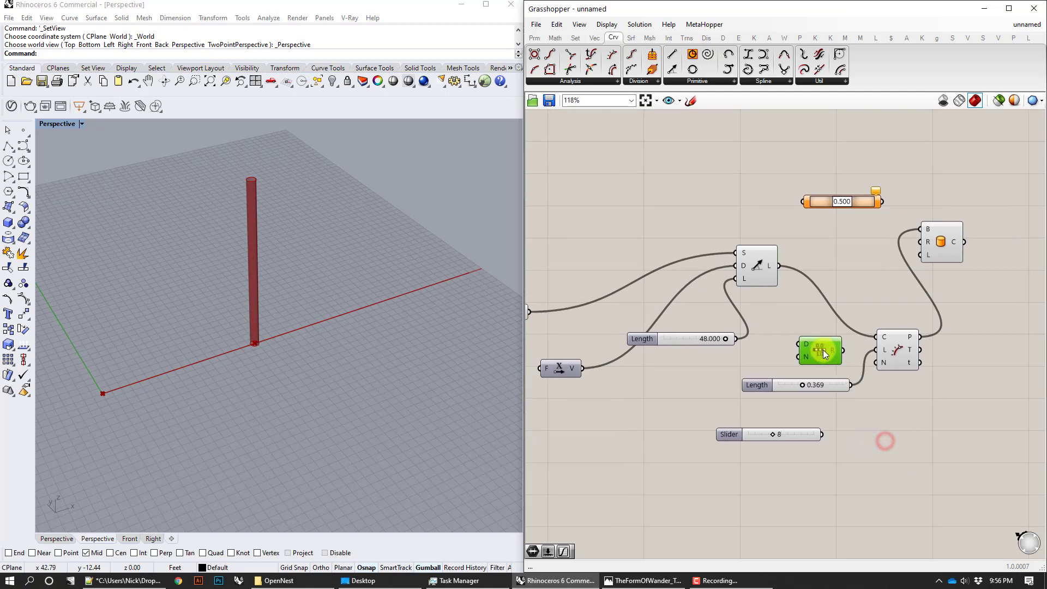
Step: Delete the 0.369 Length slider, wire the Range output R to Evaluate Length's input L, and inspect the values it receives
click(830, 384)
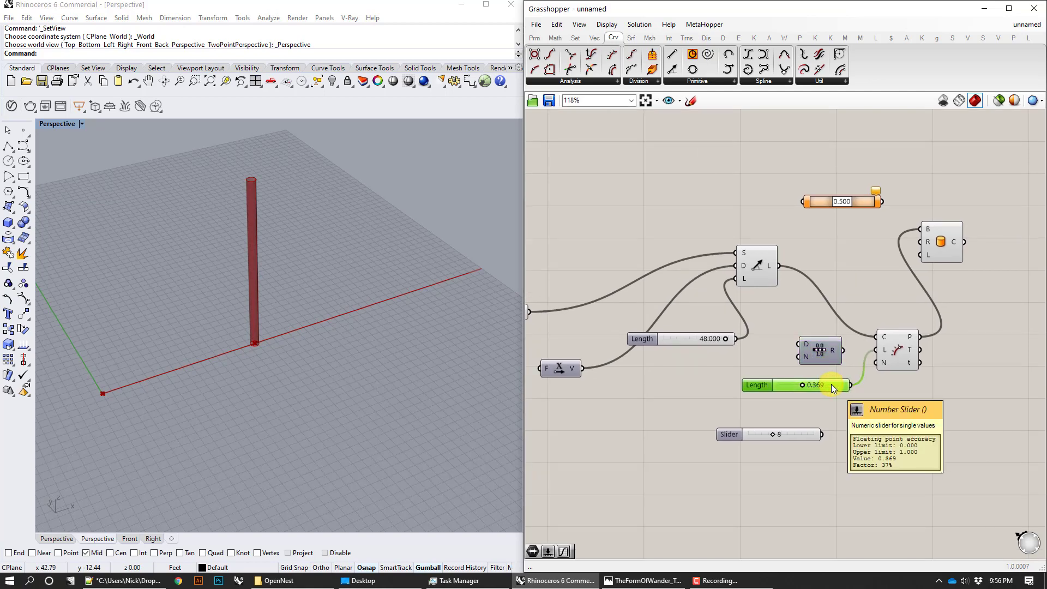
key(Delete)
drag(842, 350, 828, 371)
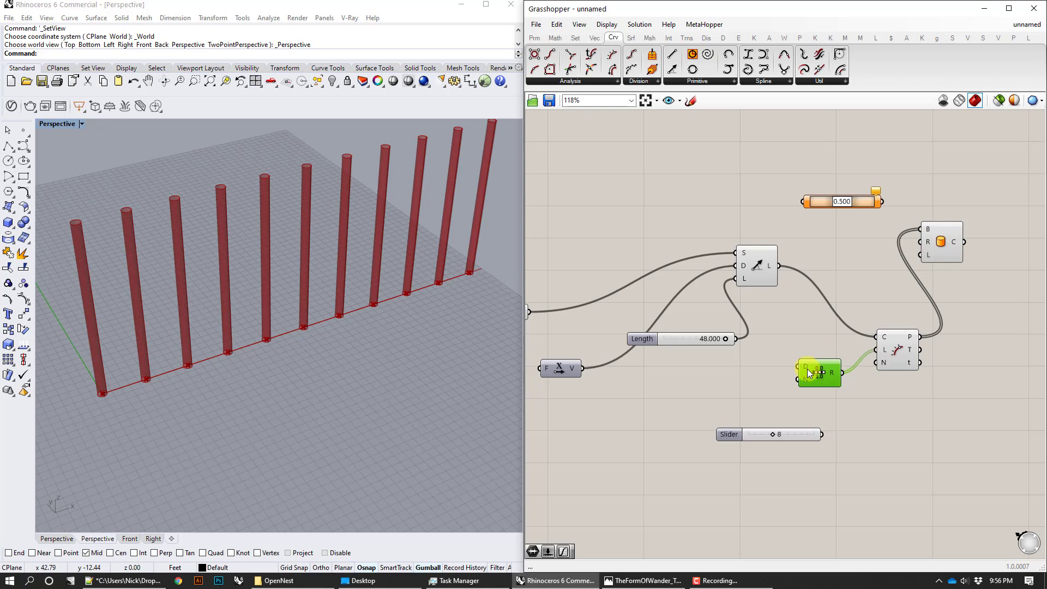
mouse_move(885, 355)
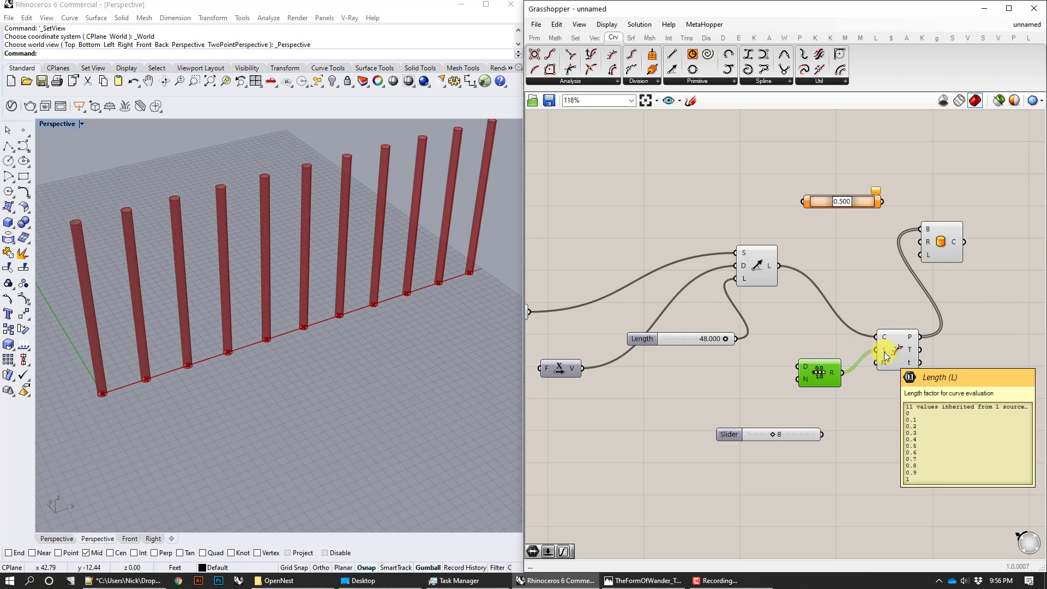
Step: Replace the Range component with a new Panel wired to Evaluate Length's input L
drag(810, 368, 814, 378)
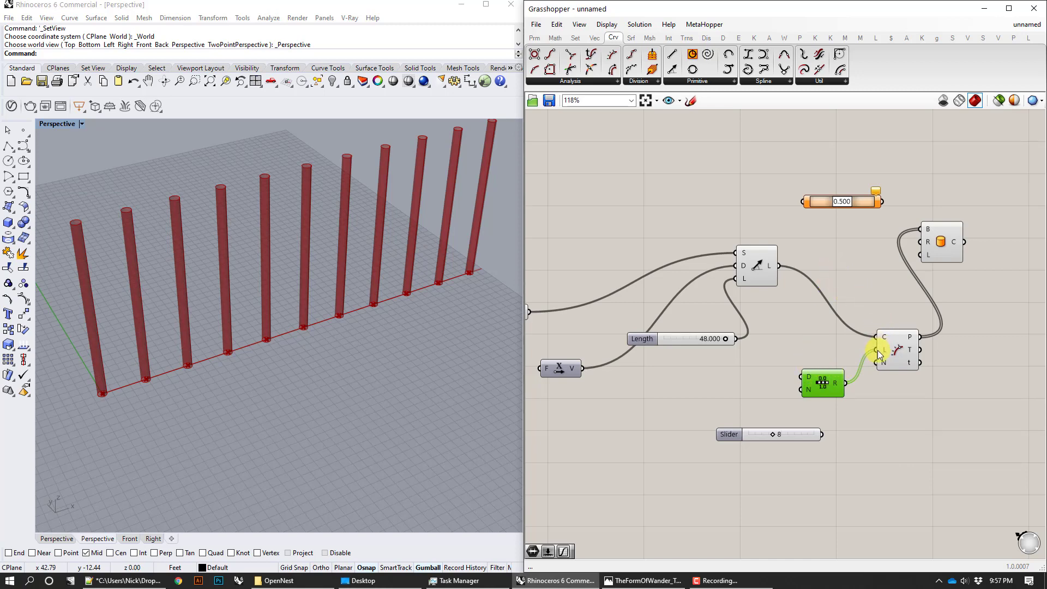
key(Delete)
double_click(828, 374)
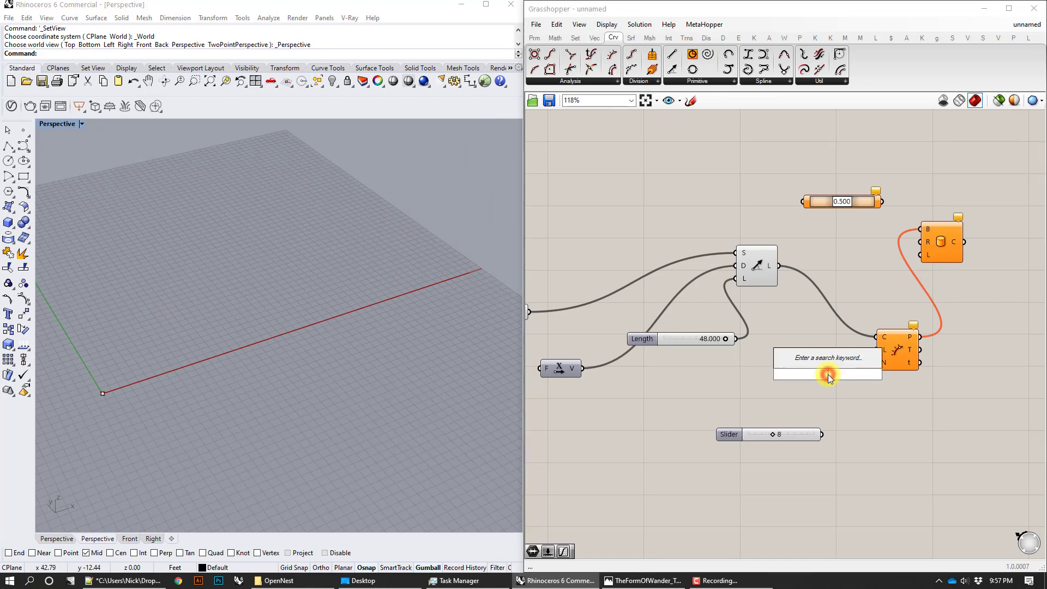
text(panel)
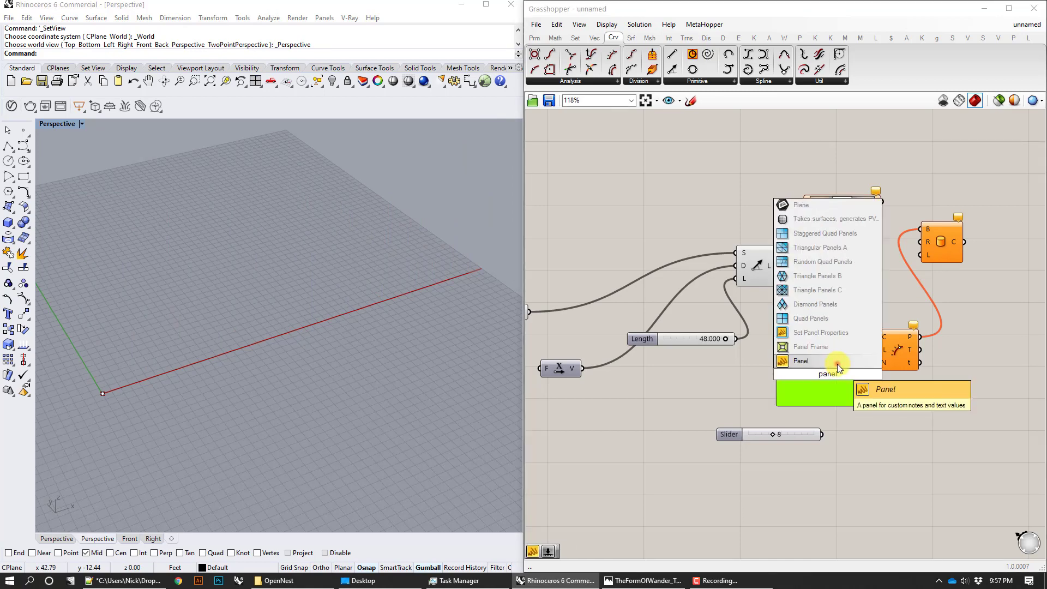
click(837, 364)
drag(846, 389, 880, 365)
right_drag(797, 382, 830, 377)
Step: Enter the length factors .333, .5, .75 and .8 on separate lines in the panel
double_click(830, 377)
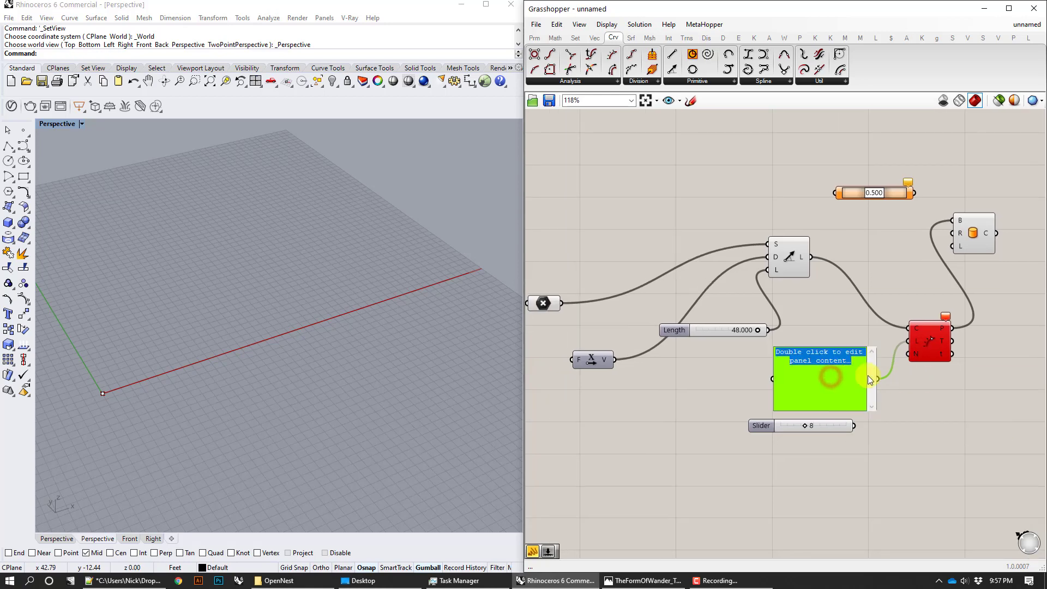
text(.333)
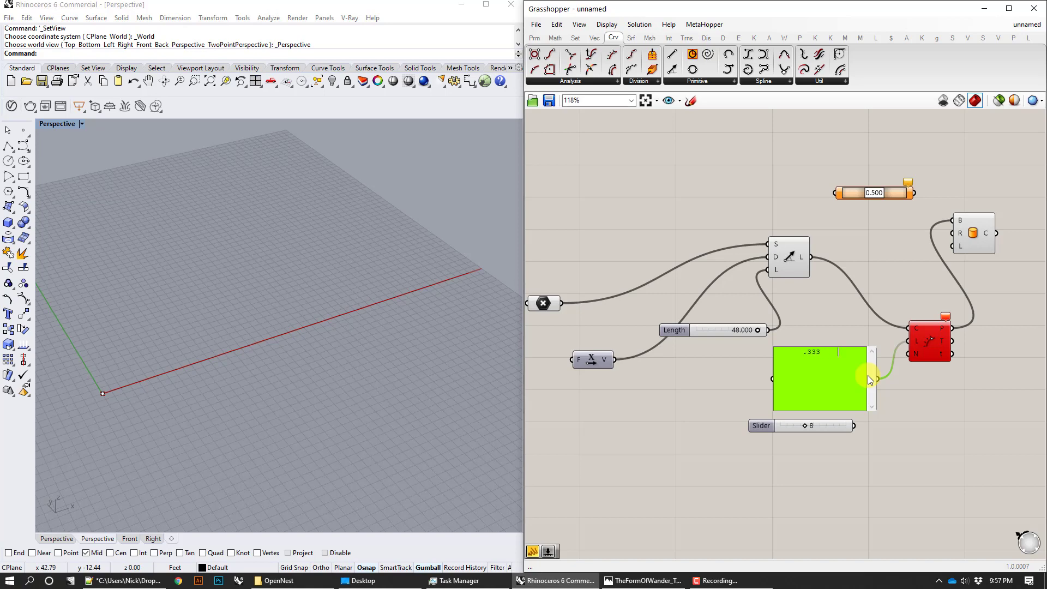
key(Return)
text(.5 )
text(.7)
text(5 .)
text(8)
click(846, 336)
Step: Turn off Multiline Data for the panel so each line feeds Evaluate Length as a separate value
right_click(846, 358)
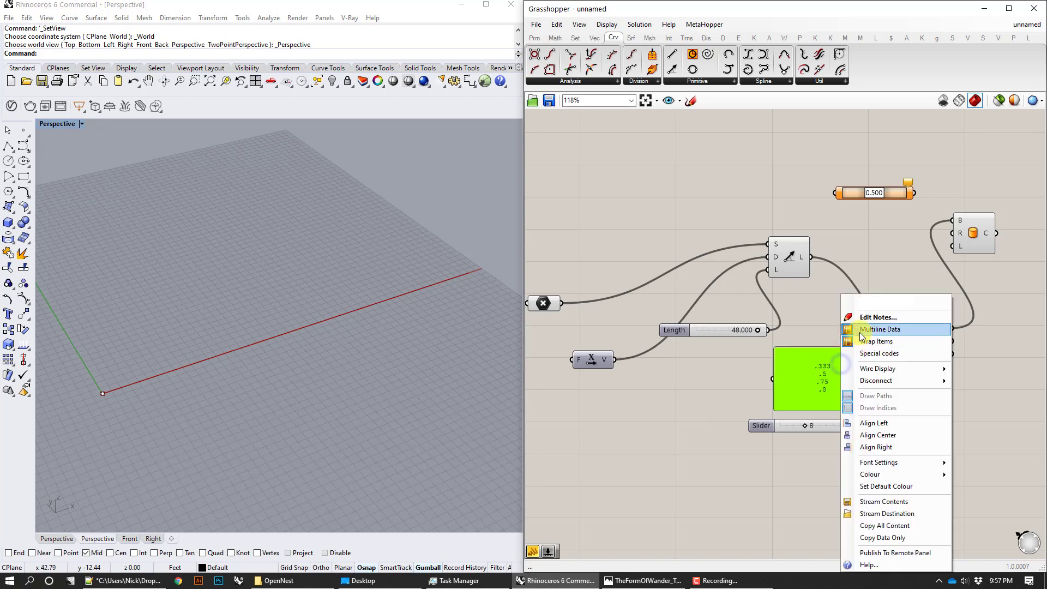
click(858, 332)
right_drag(432, 296, 418, 287)
Step: Delete the panel of length factors and set Evaluate Length's Normalized input N to False
click(851, 372)
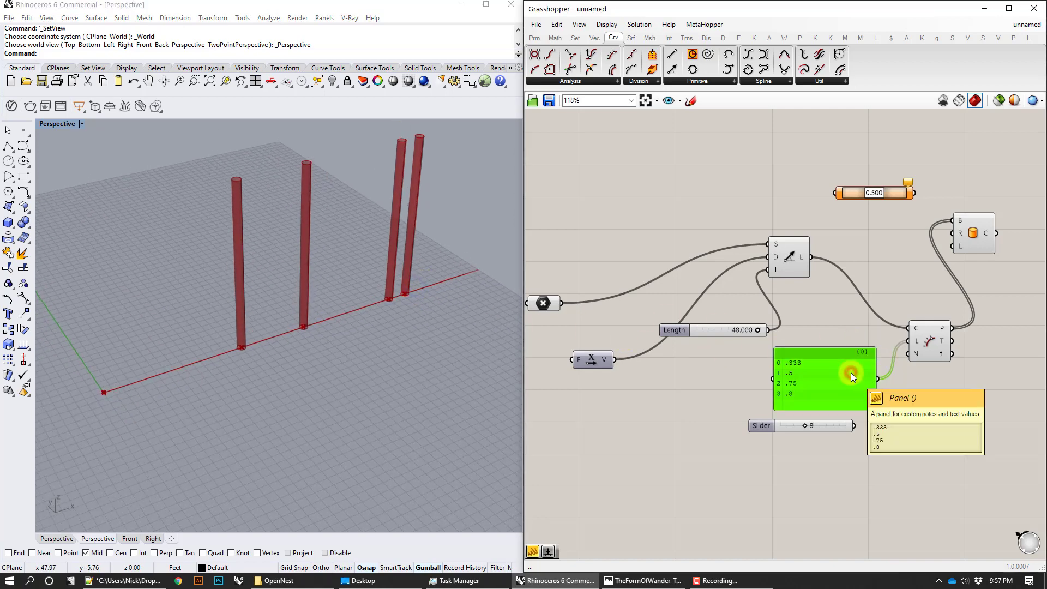
key(Delete)
scroll(908, 367, up, 3)
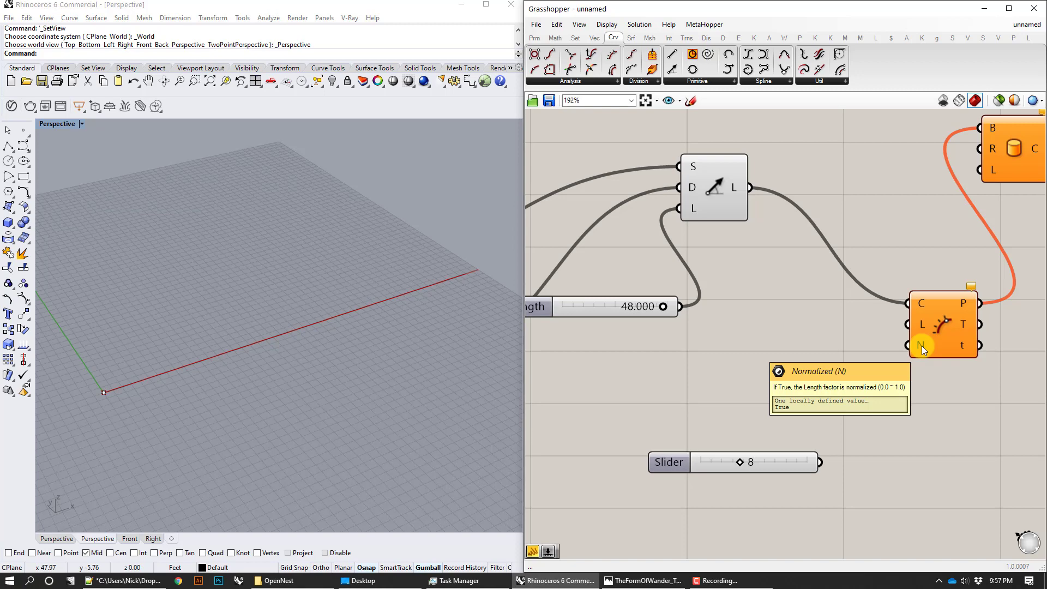
right_click(922, 346)
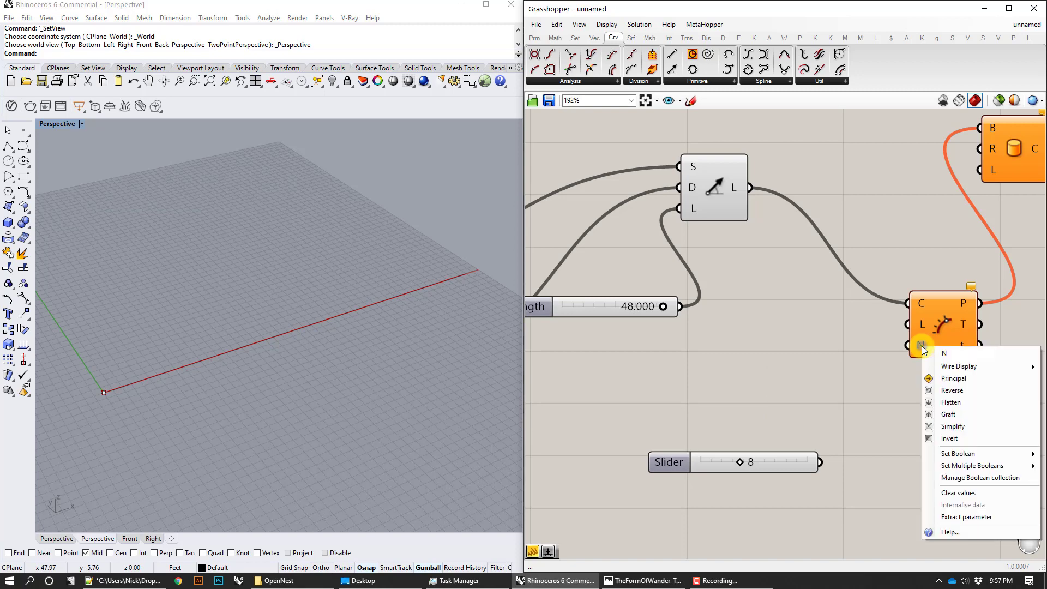
click(1046, 455)
right_drag(903, 373, 835, 362)
drag(806, 15, 434, 43)
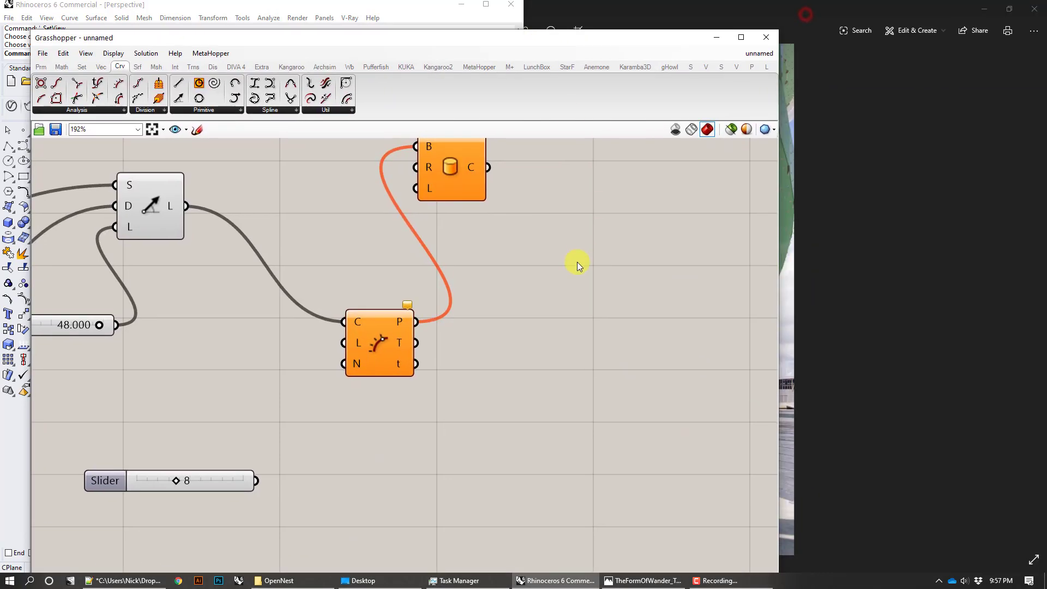
right_click(368, 360)
click(391, 480)
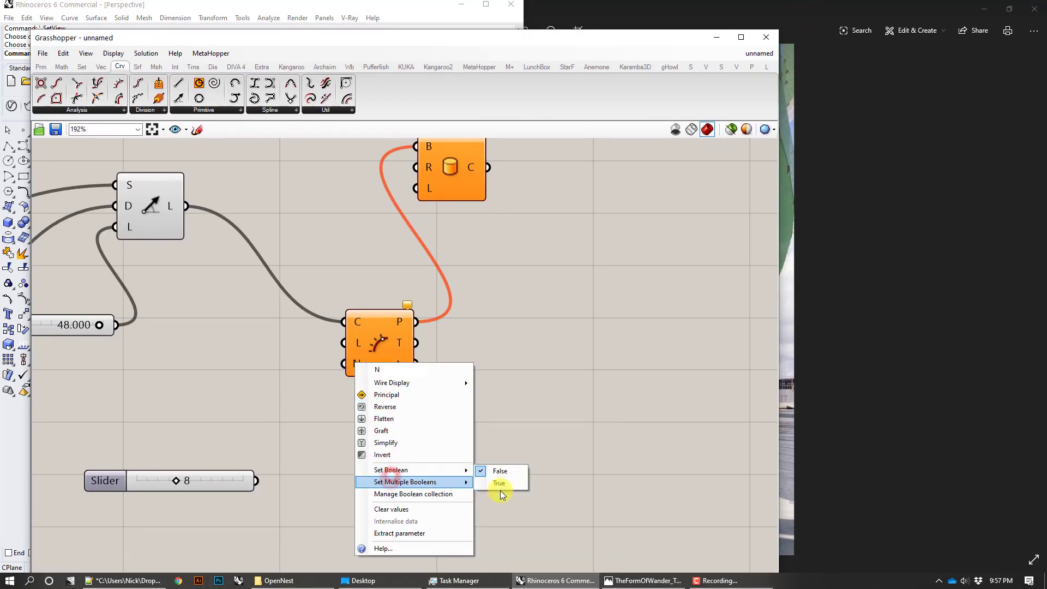
click(564, 398)
drag(520, 41, 561, 49)
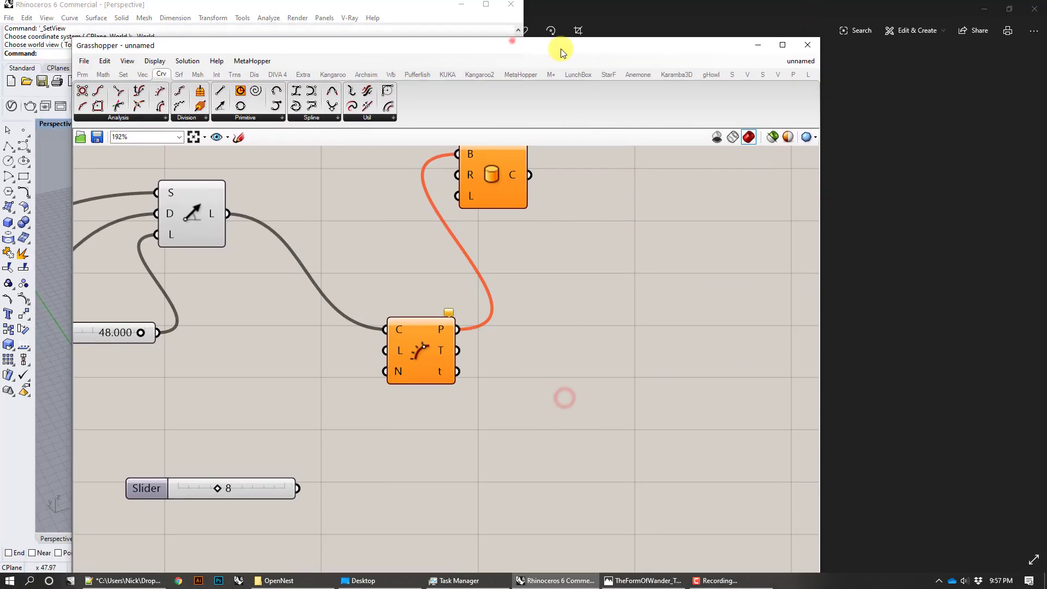
key(super+Right)
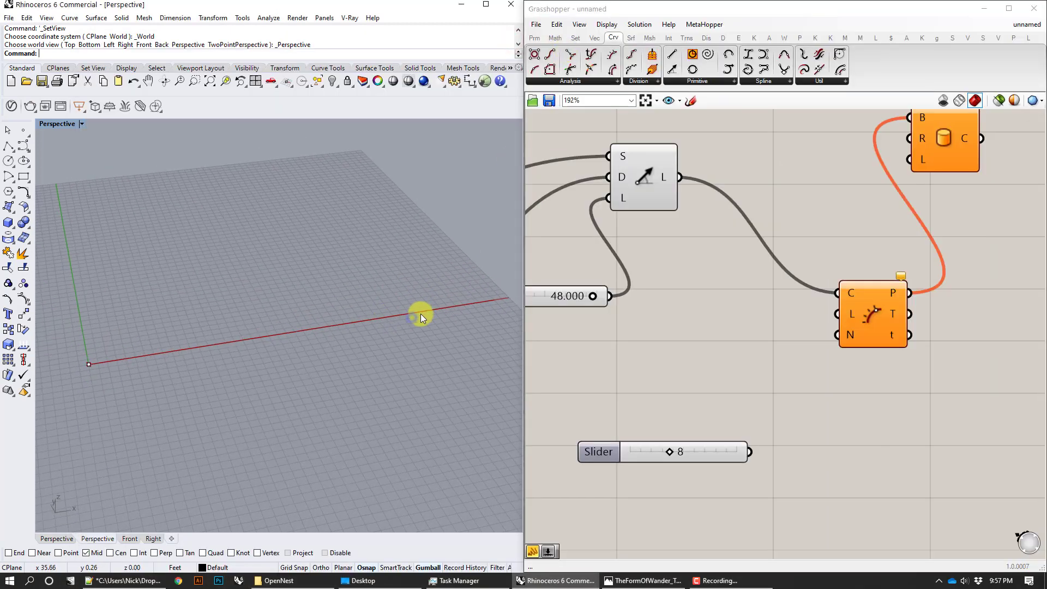
Step: Set the Length slider that feeds the Line SDL to 50.000
right_drag(582, 320, 792, 316)
scroll(790, 288, down, 1)
drag(681, 293, 672, 287)
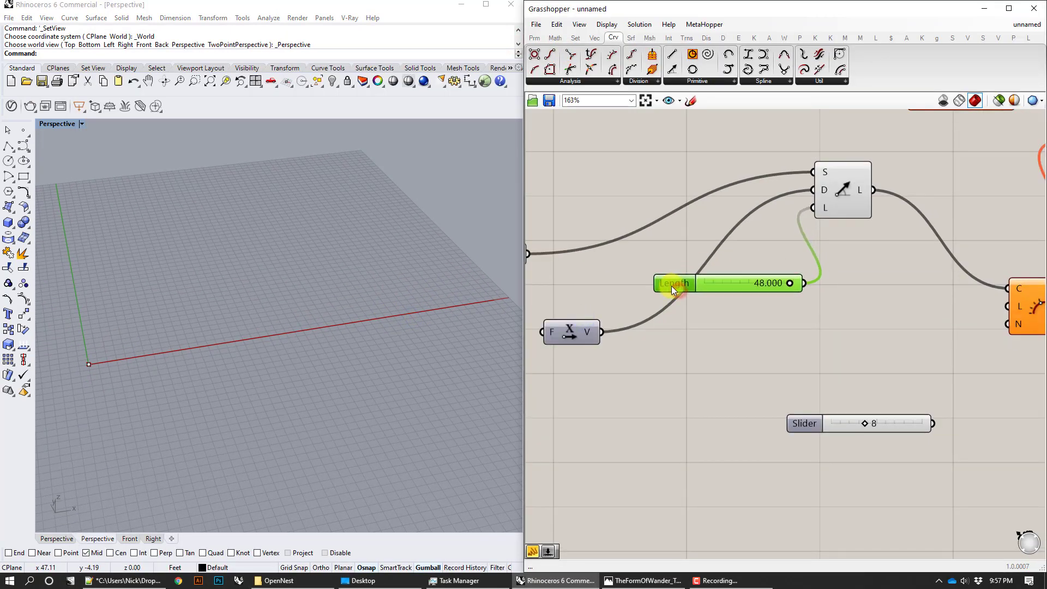
right_drag(672, 286, 621, 300)
mouse_move(740, 296)
mouse_down()
mouse_move(701, 299)
mouse_move(752, 298)
mouse_up()
Step: Add a Panel above the unconnected Slider and wire it to Evaluate Length's input L
right_drag(893, 374, 803, 377)
click(746, 377)
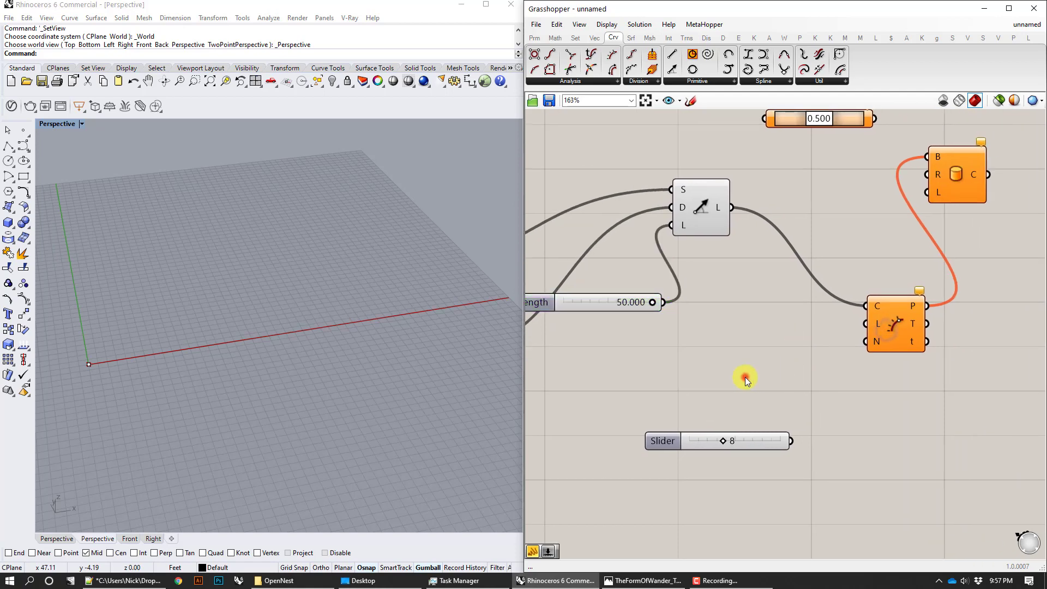
double_click(745, 378)
double_click(747, 400)
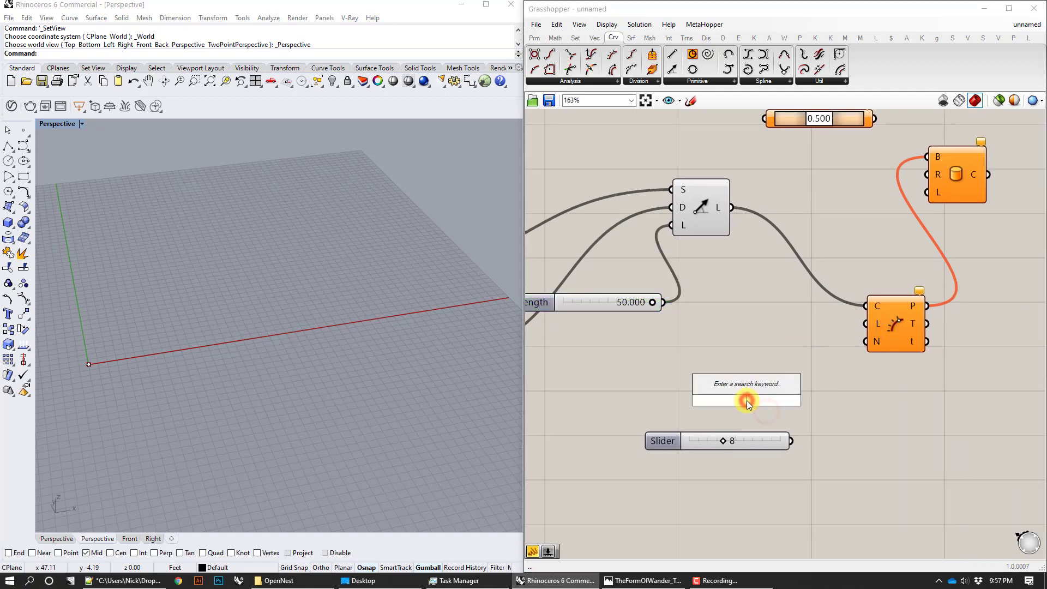
text(panel)
key(Return)
drag(748, 400, 745, 358)
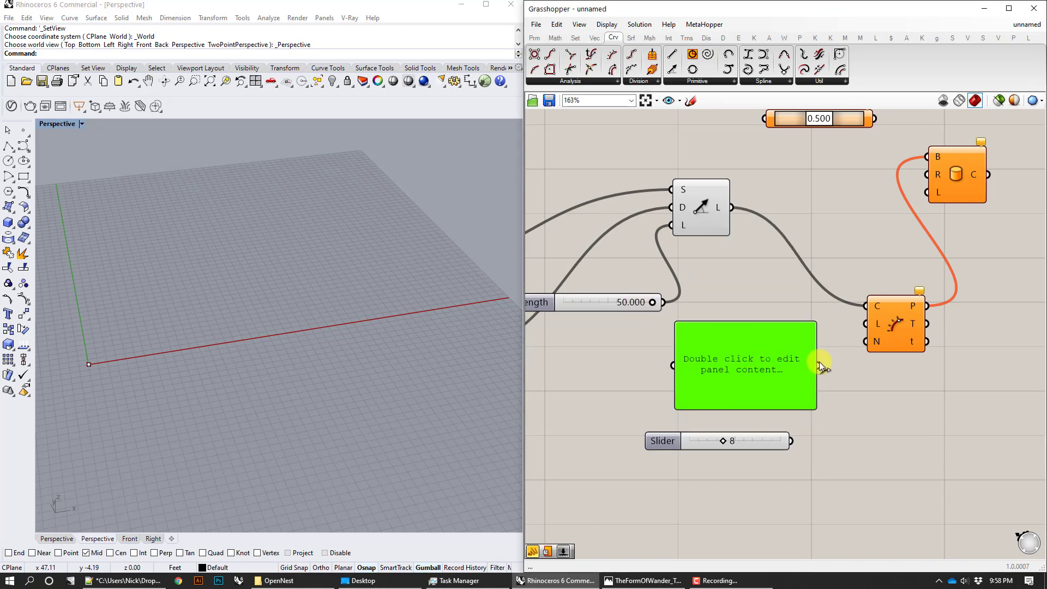
drag(820, 362, 866, 324)
Step: Enter the distances 10, 12, 45 and 48 on separate lines in the panel
double_click(744, 369)
text(10)
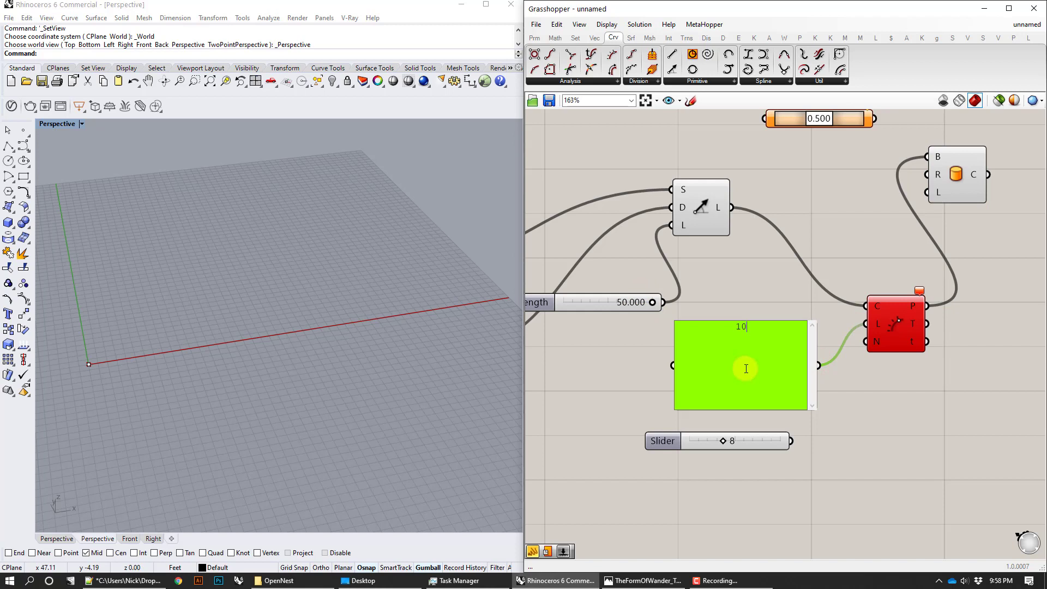
click(721, 275)
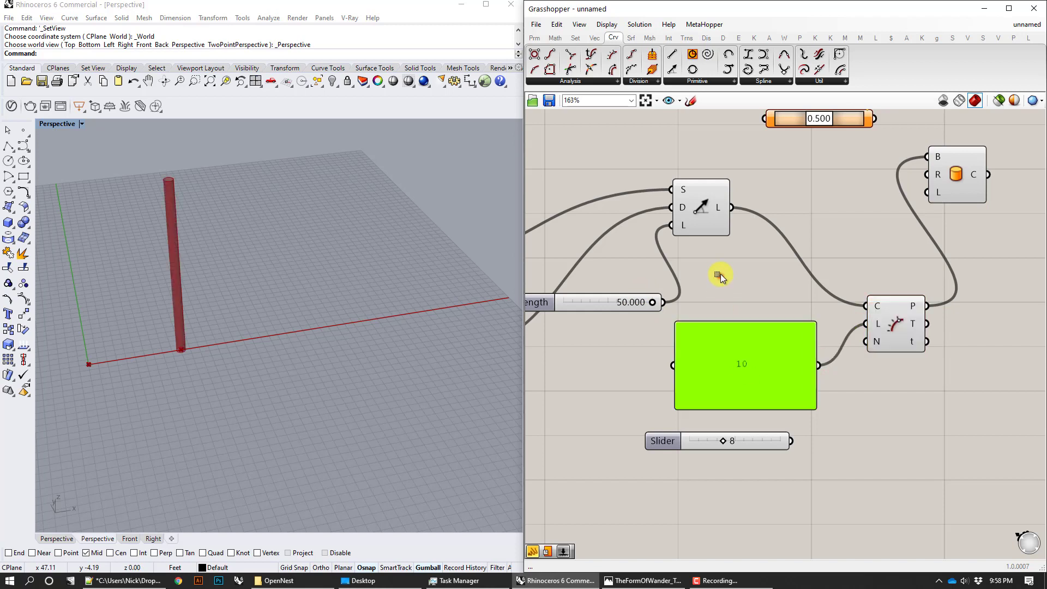
double_click(760, 357)
key(Return)
text(12)
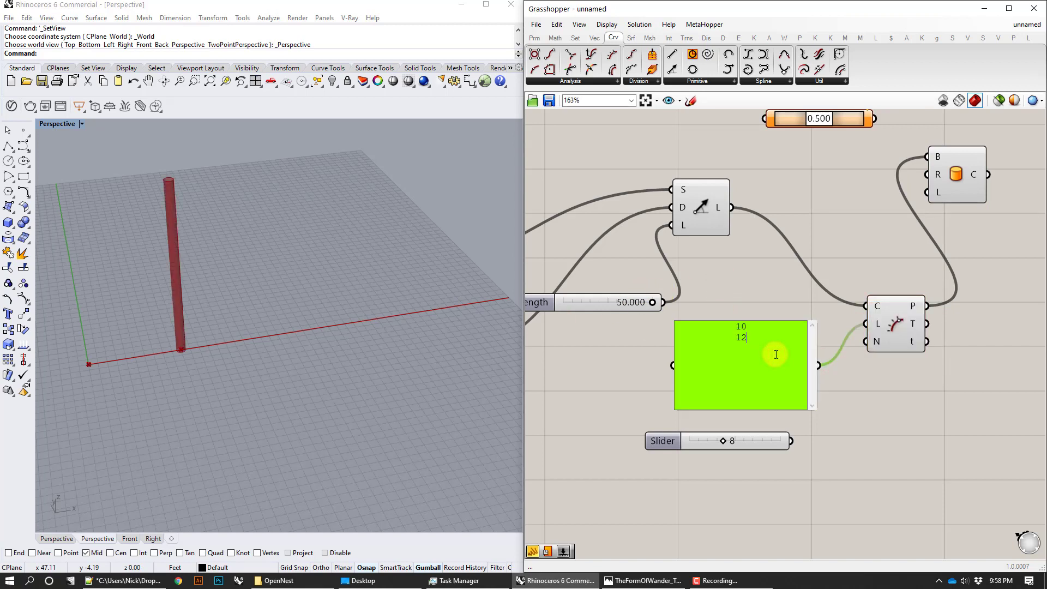
key(Return)
text(45)
key(Return)
text(48)
click(918, 416)
scroll(917, 413, up, 1)
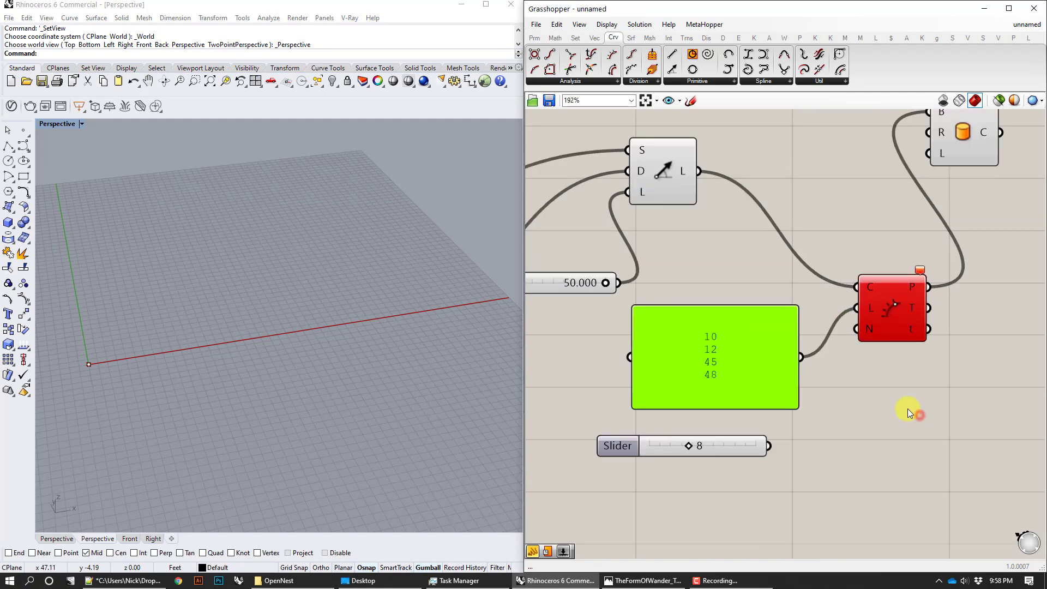
Step: Switch off Multiline Data on the distance panel so a cylinder is placed at each listed distance
right_click(771, 345)
click(772, 330)
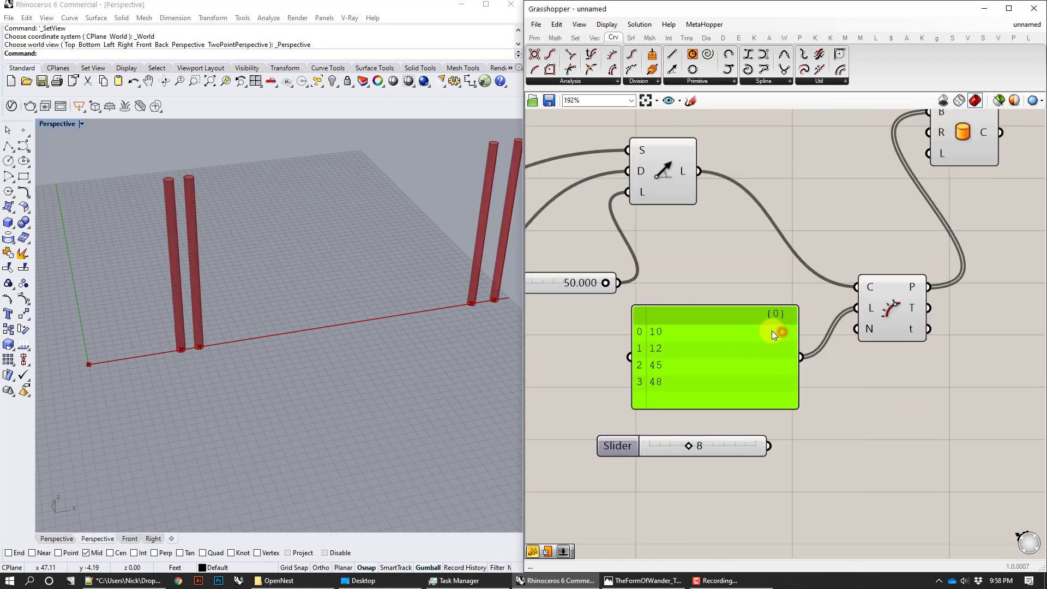
right_drag(360, 304, 385, 290)
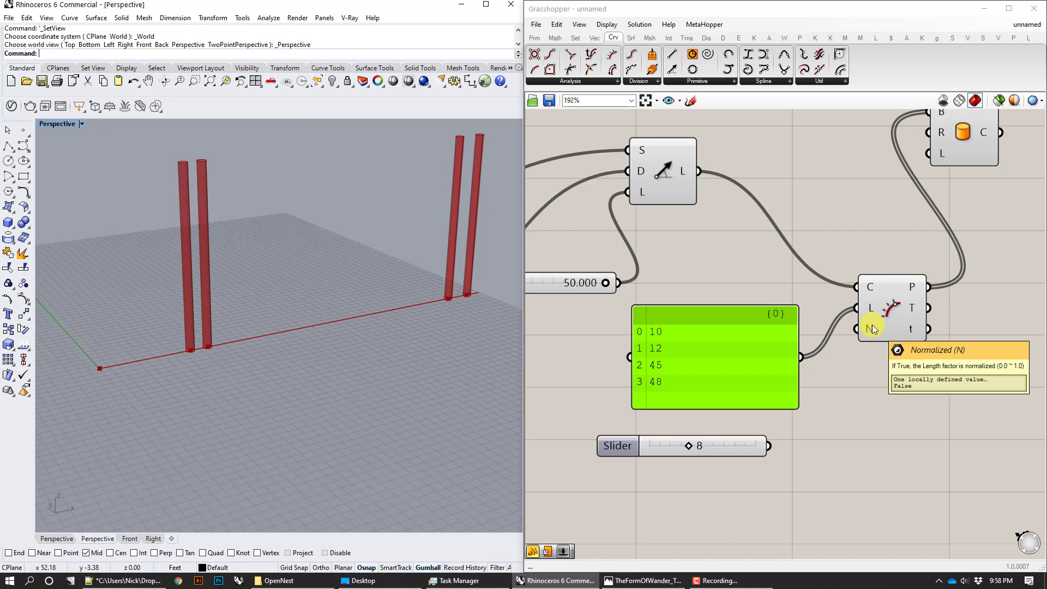
Step: Add a Point On Curve component above Evaluate Length and delete it again
double_click(825, 200)
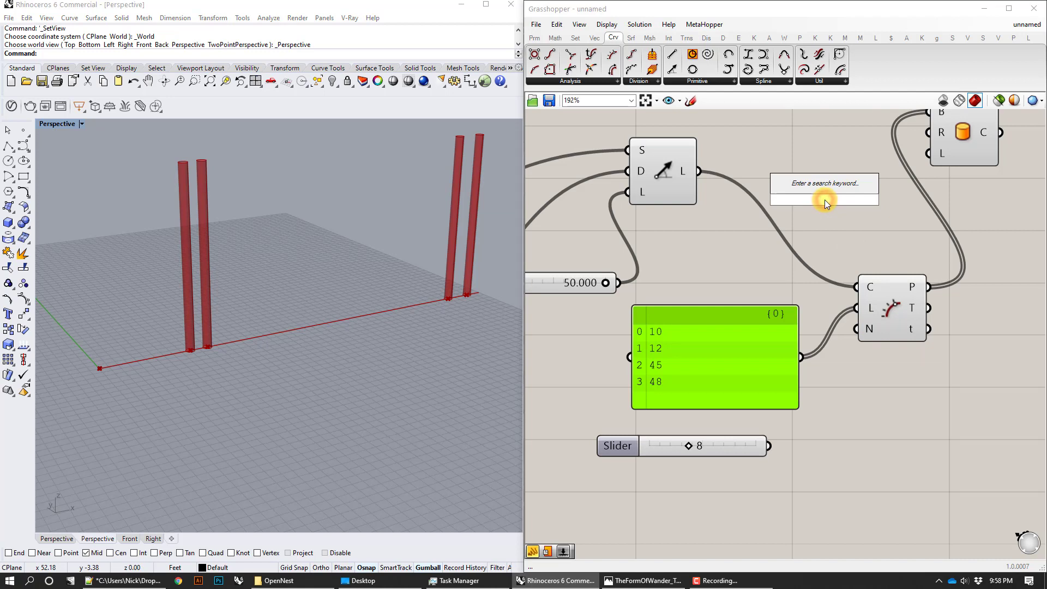
text(point on cur)
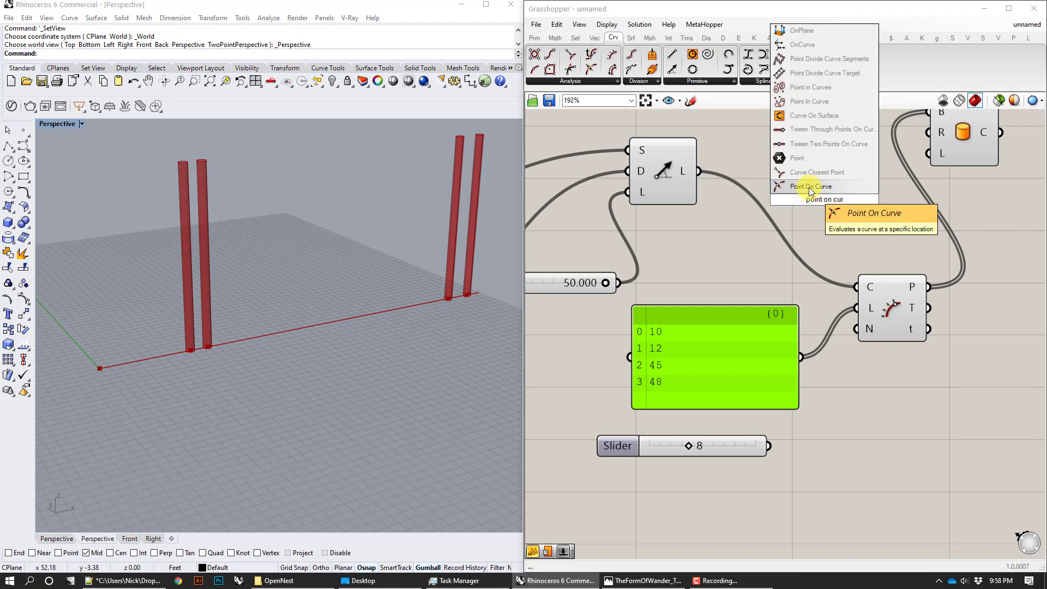
click(810, 186)
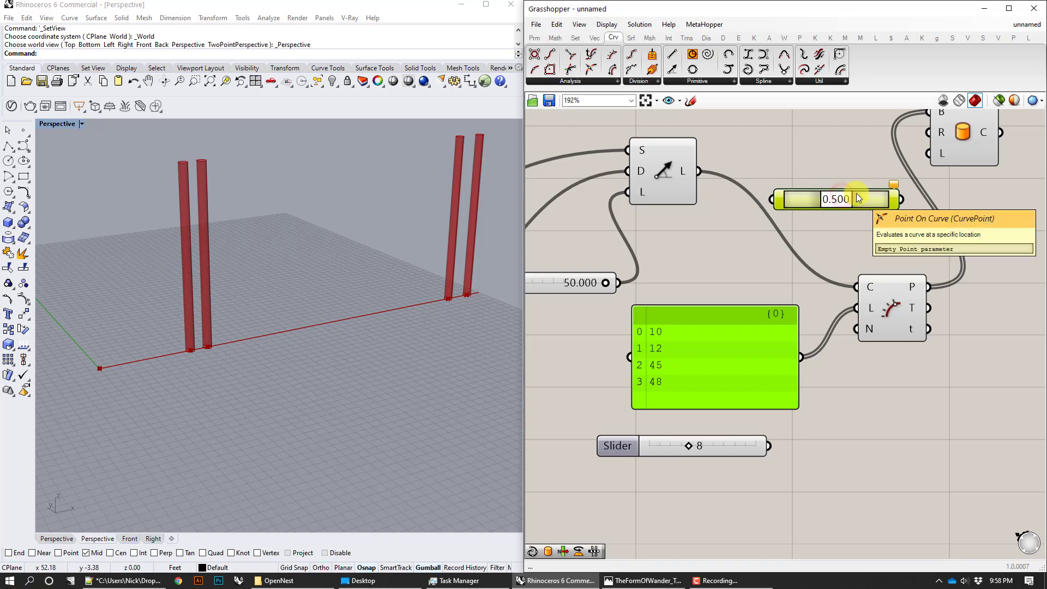
key(Delete)
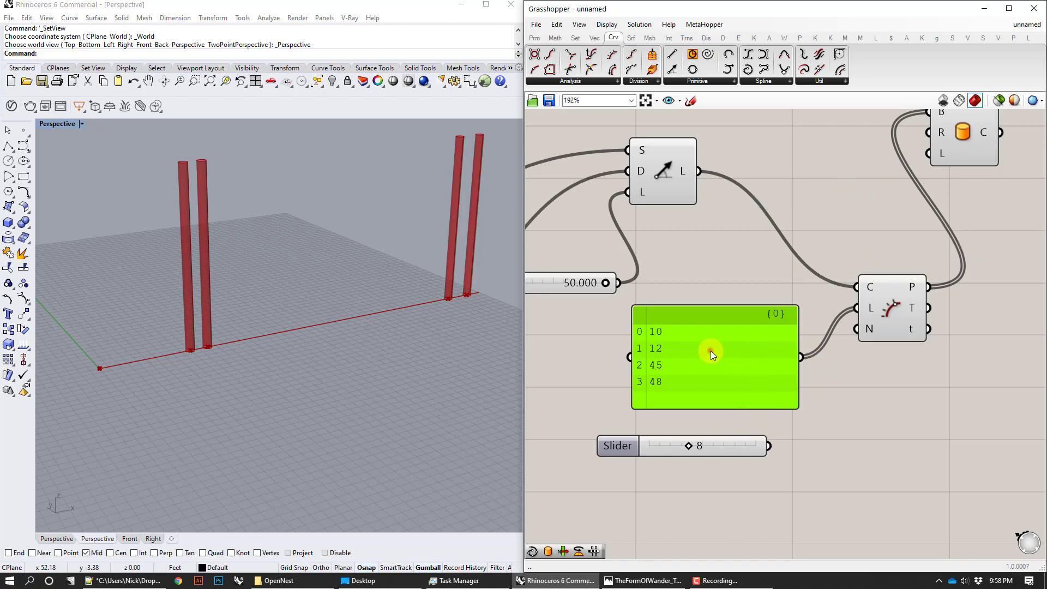
Step: Replace the distance panel with a Series component whose output S feeds Evaluate Length's input L
key(Delete)
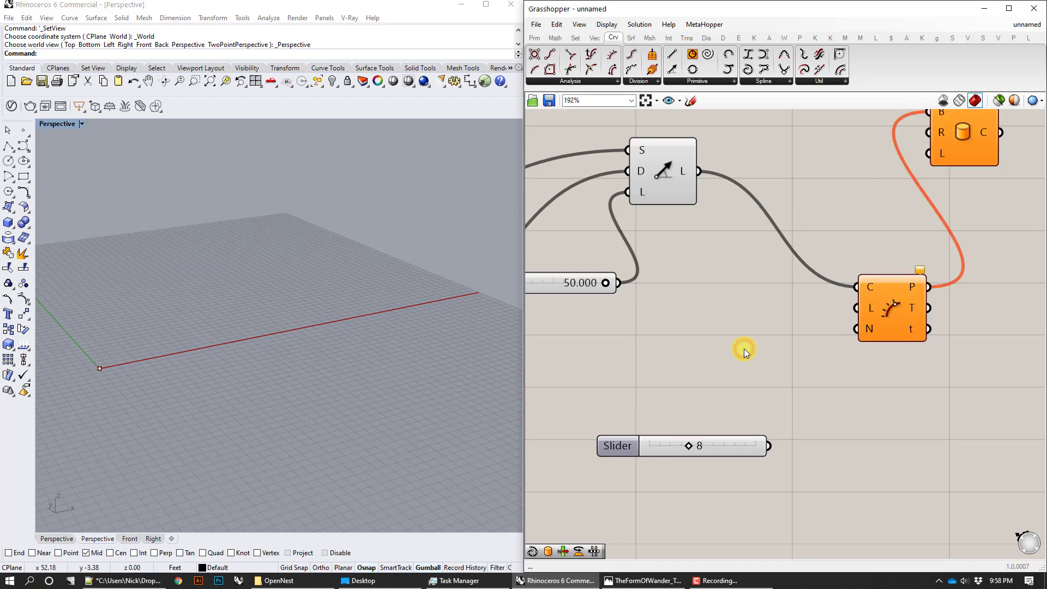
right_click(744, 348)
click(738, 335)
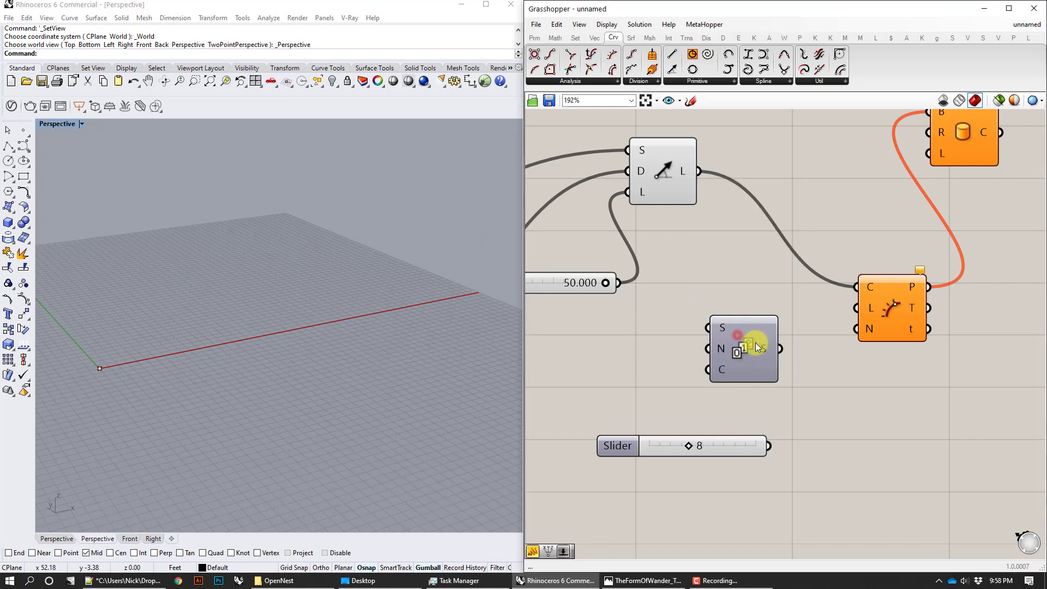
drag(770, 348, 857, 308)
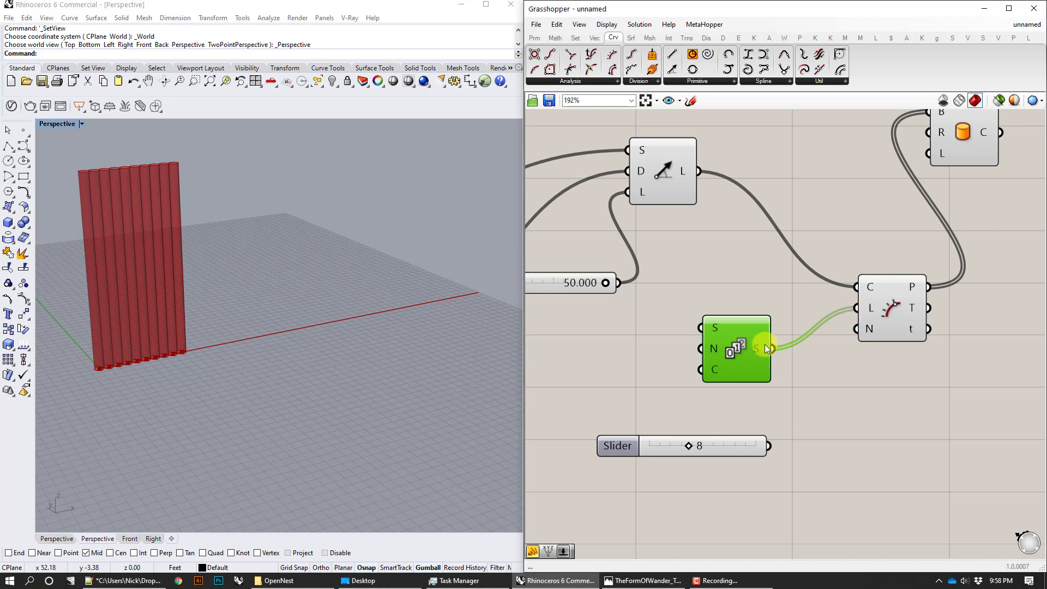
mouse_move(765, 348)
Step: Delete the Series component and the leftover 0.500 Point On Curve component
drag(783, 386, 738, 306)
key(Delete)
right_drag(808, 351, 800, 380)
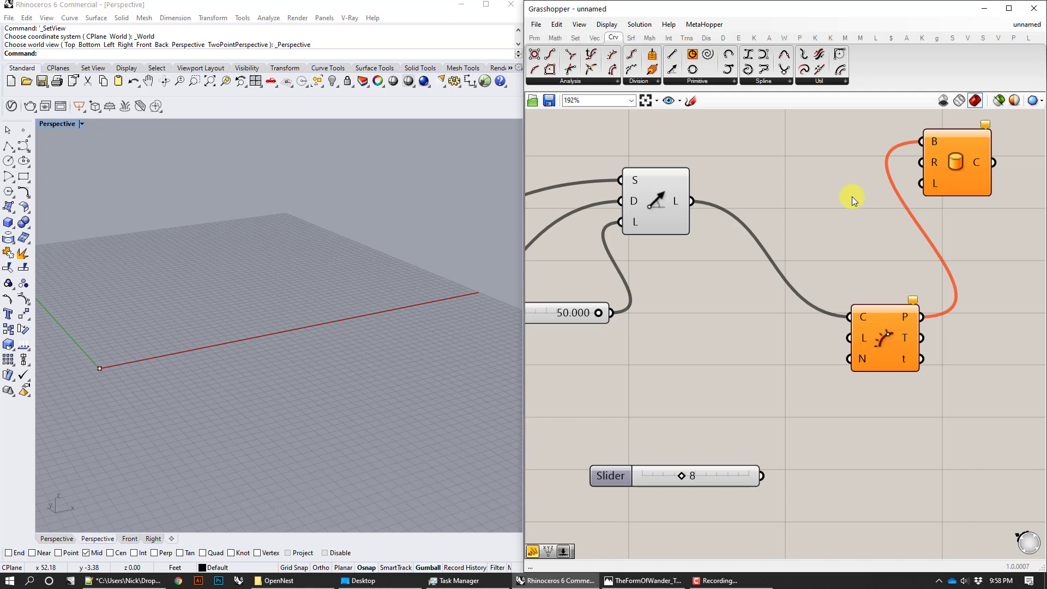
right_drag(852, 196, 834, 243)
drag(828, 165, 675, 108)
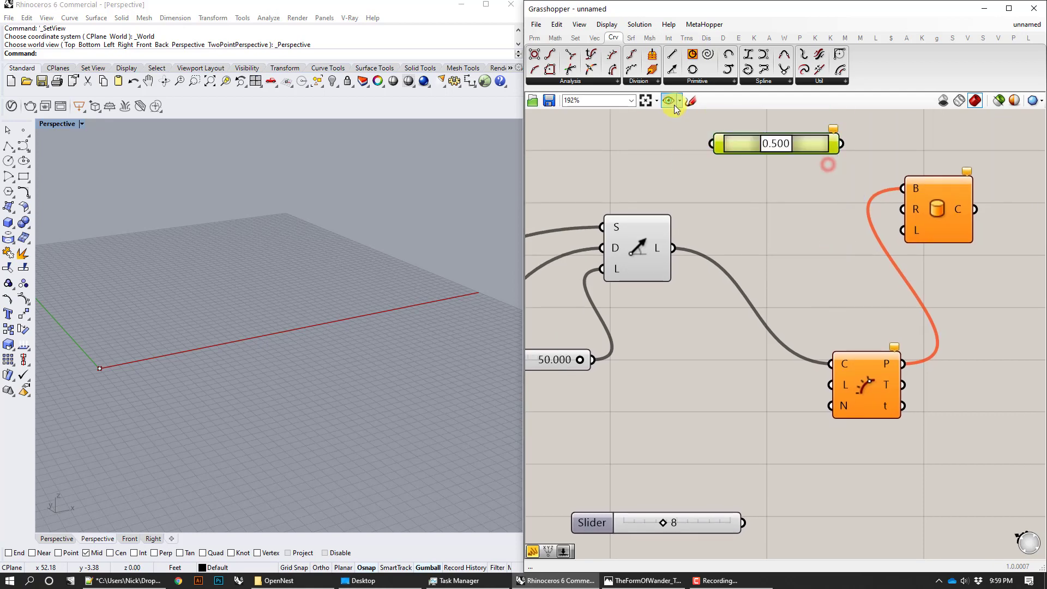
key(Delete)
Step: Delete all remaining components to clear the whole Grasshopper canvas
scroll(734, 247, down, 1)
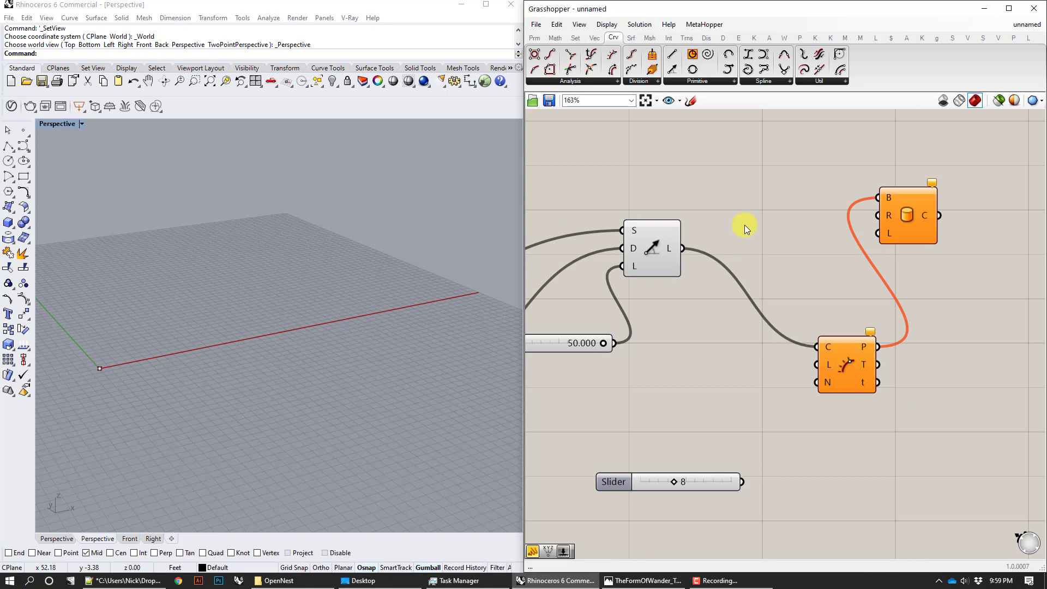
right_drag(758, 220, 807, 219)
scroll(855, 240, down, 1)
right_drag(868, 250, 907, 222)
scroll(971, 371, down, 1)
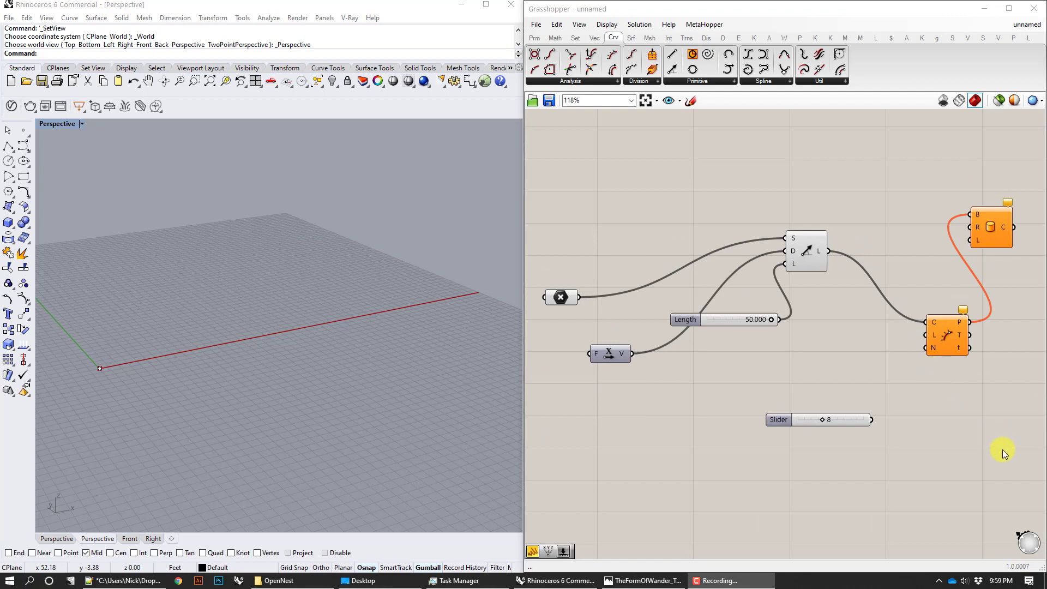
drag(998, 476, 556, 180)
key(Delete)
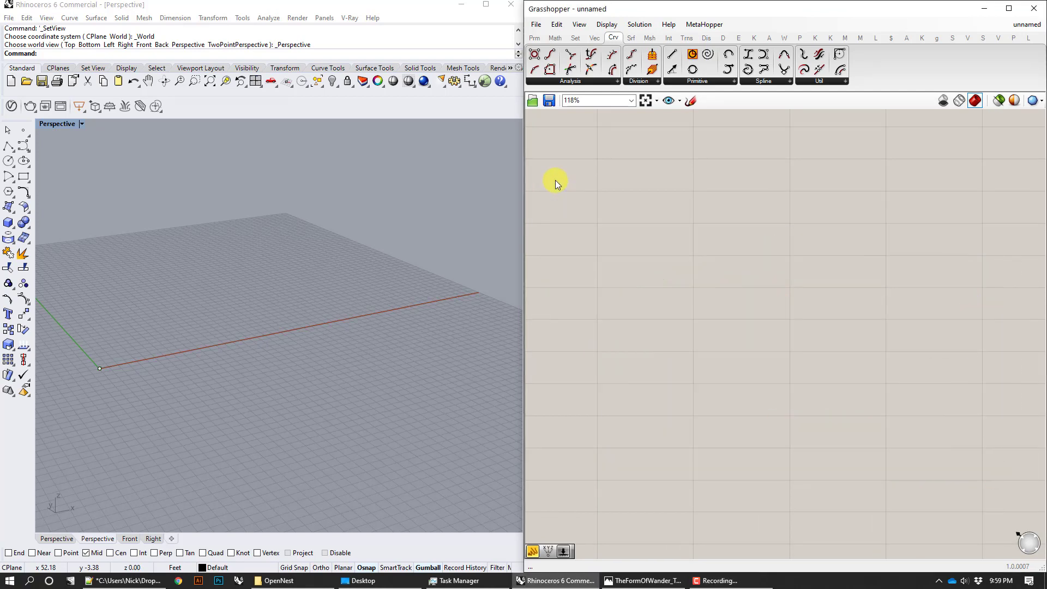
Step: Add a Series component to the empty Grasshopper canvas and move it slightly lower
double_click(640, 240)
text(sine)
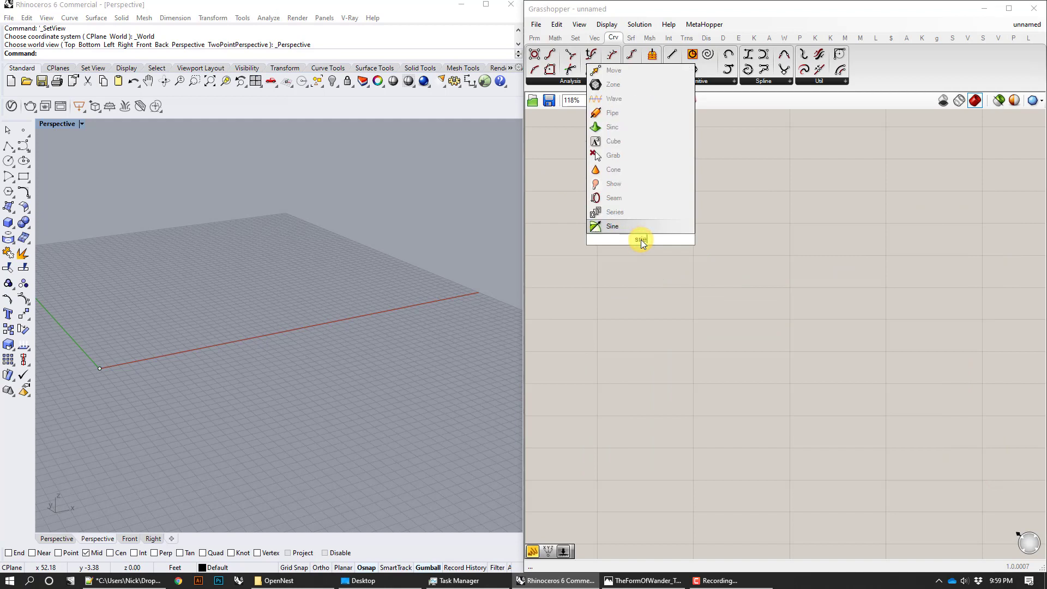
key(BackSpace)
key(BackSpace)
key(BackSpace)
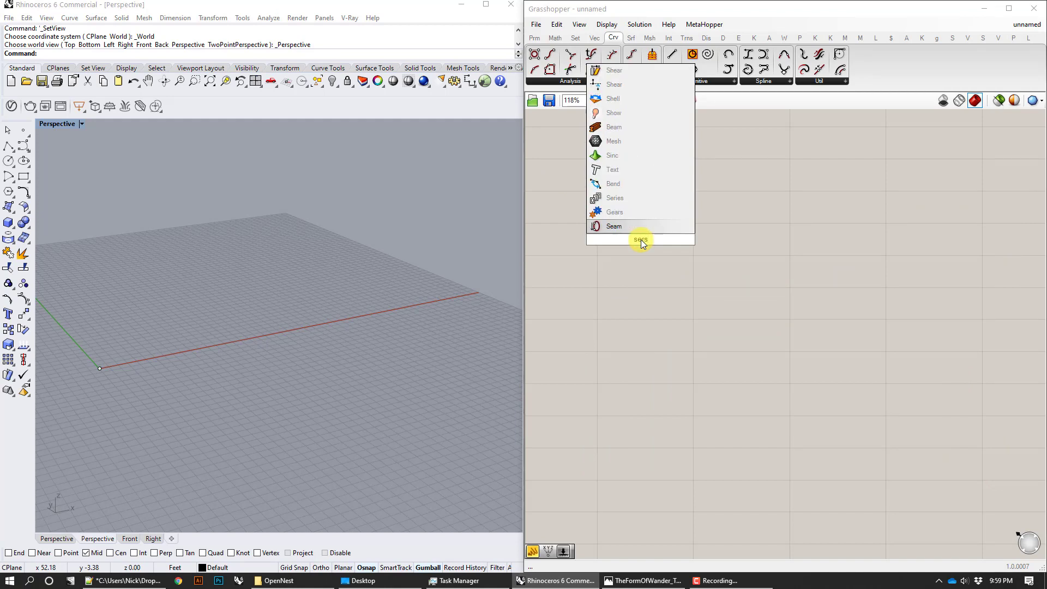
text(eries)
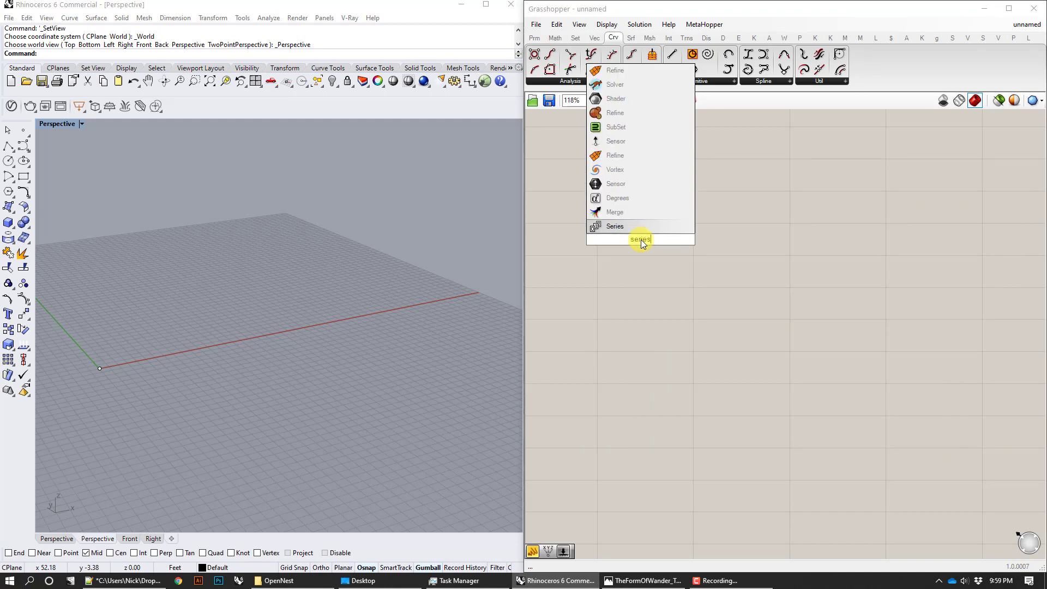
click(637, 225)
scroll(639, 242, up, 2)
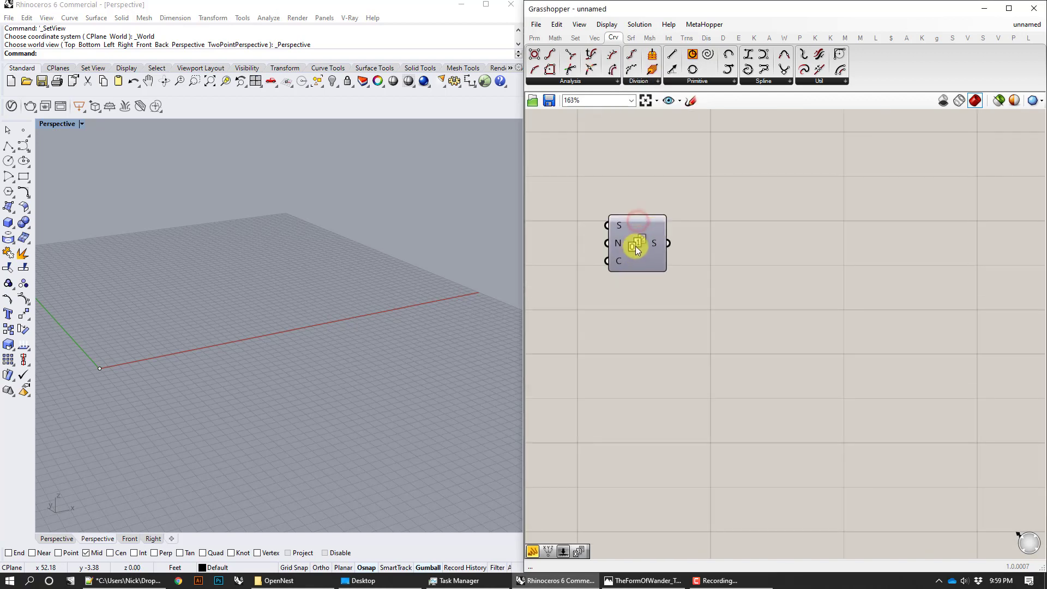
drag(639, 243, 680, 275)
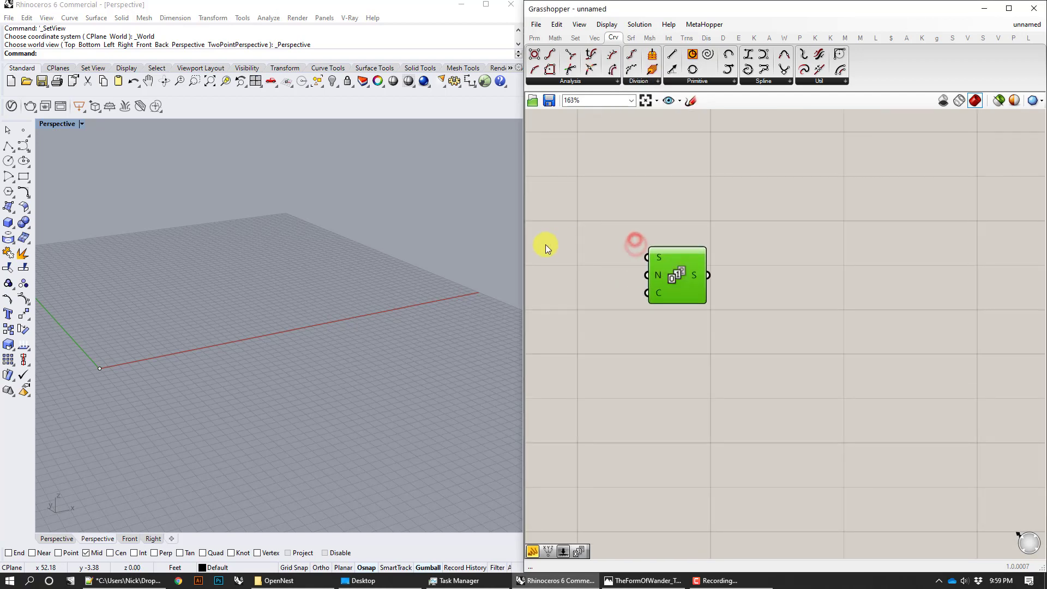
Step: Add a Construct Point component and connect the Series output S to its X input
double_click(799, 292)
text(construct)
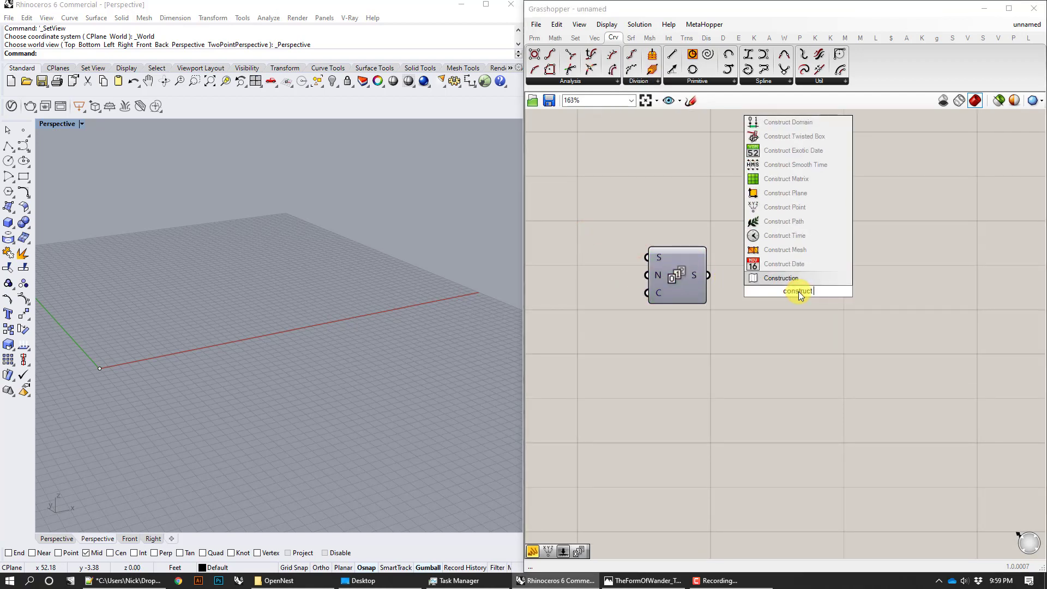
text( point)
click(795, 280)
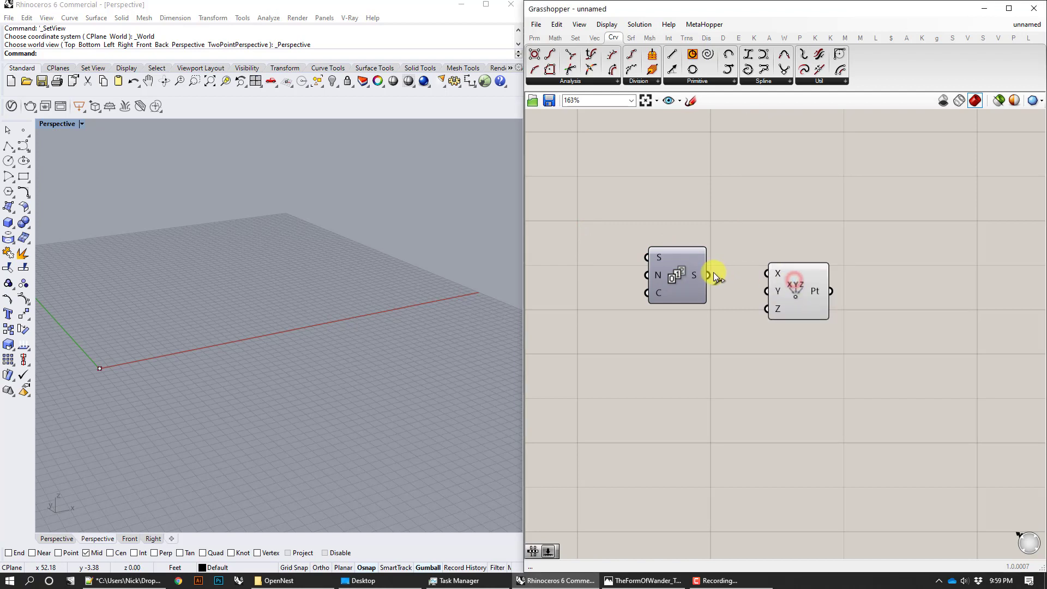
drag(709, 276, 767, 273)
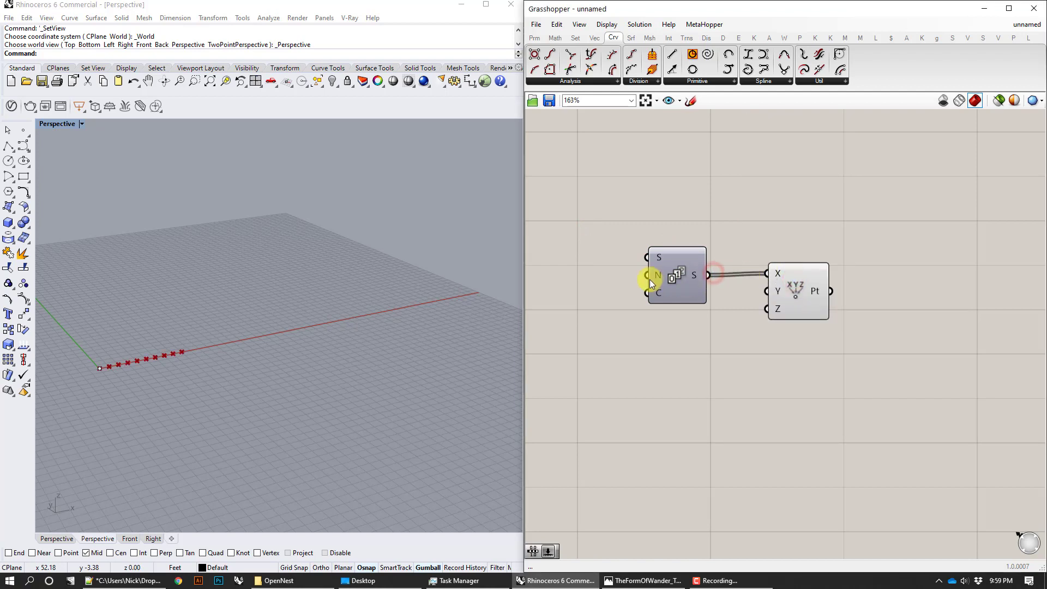
Step: Add an integer slider of 20 with a domain from 1 to 30 and connect it to the Series input C
double_click(607, 326)
text(20)
key(Return)
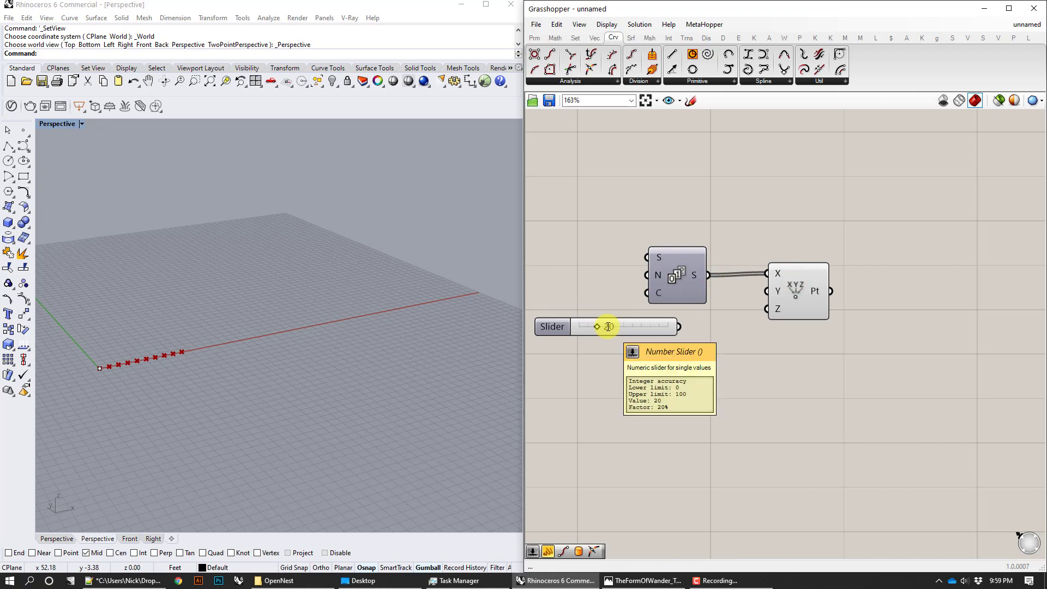
right_click(608, 326)
click(652, 376)
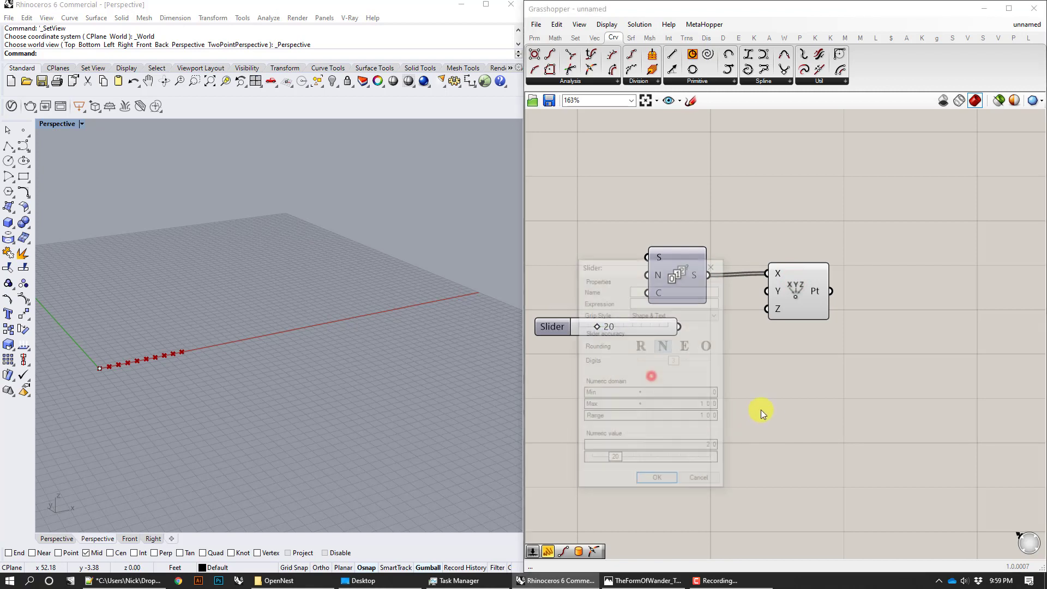
double_click(708, 406)
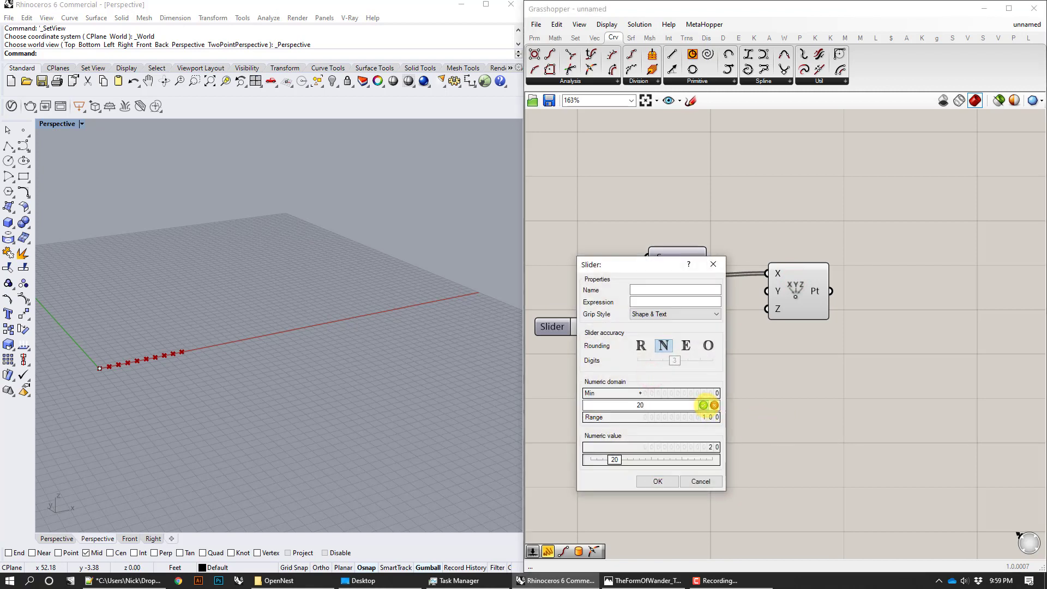
text(20)
drag(684, 405, 597, 402)
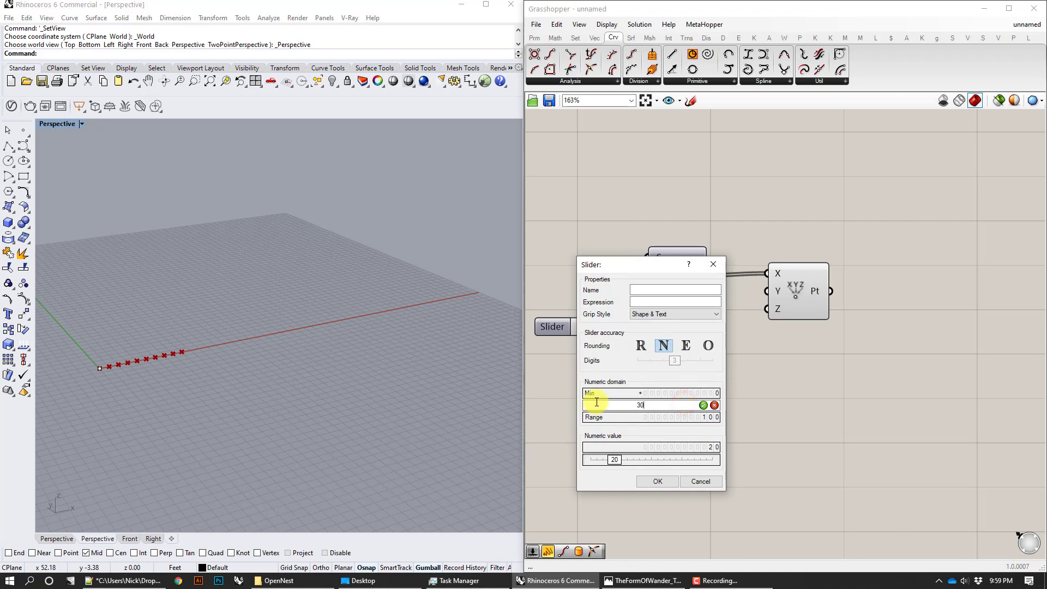
double_click(702, 394)
click(703, 393)
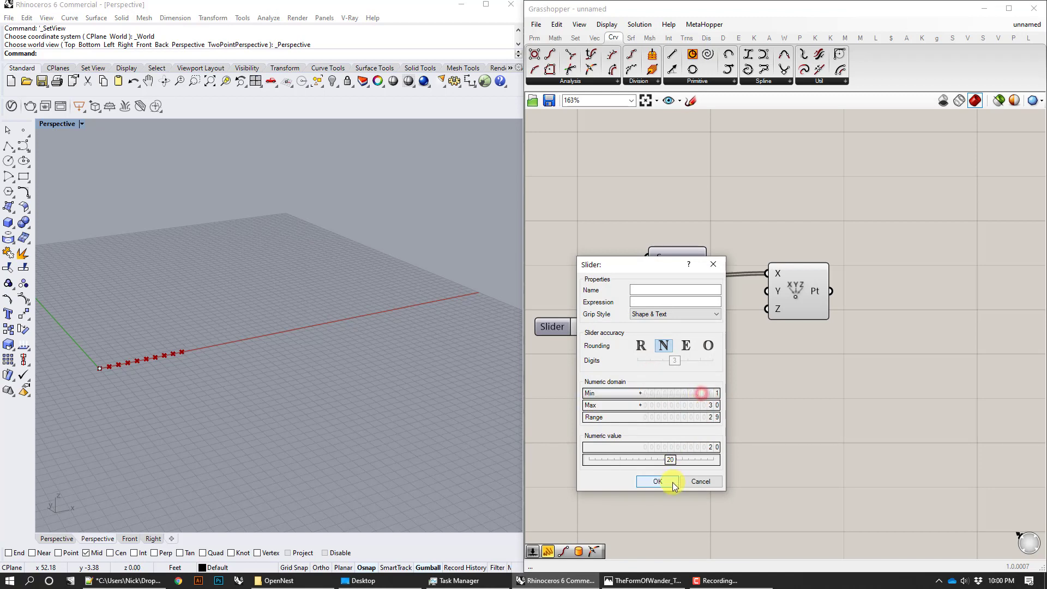
click(662, 481)
drag(824, 342, 815, 305)
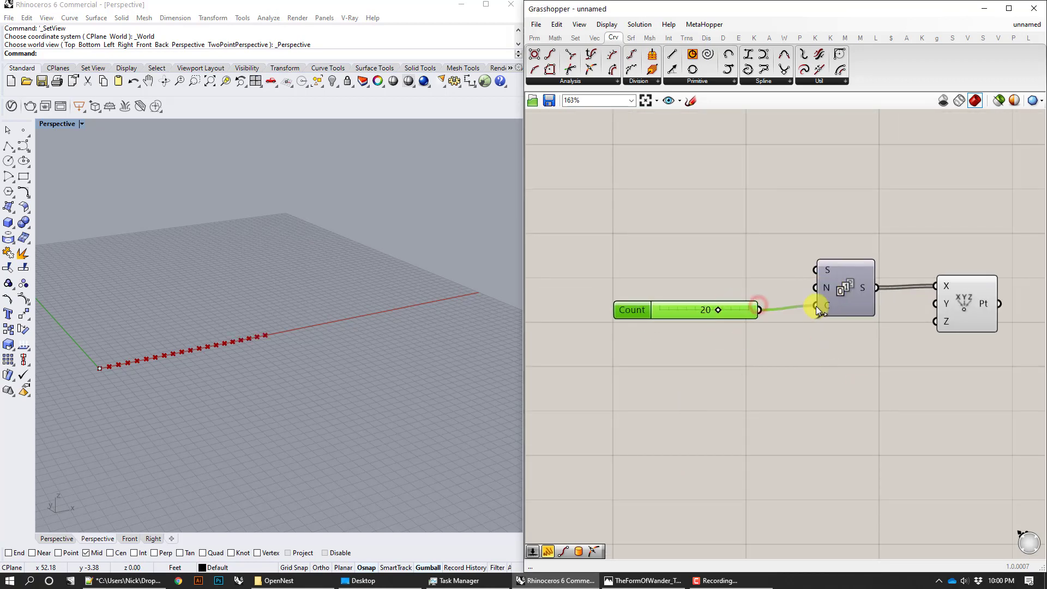
Step: Duplicate the Count slider, feed the copy into the Series step input N and set it to 3
key(ctrl+c)
drag(740, 318, 815, 287)
key(ctrl+v)
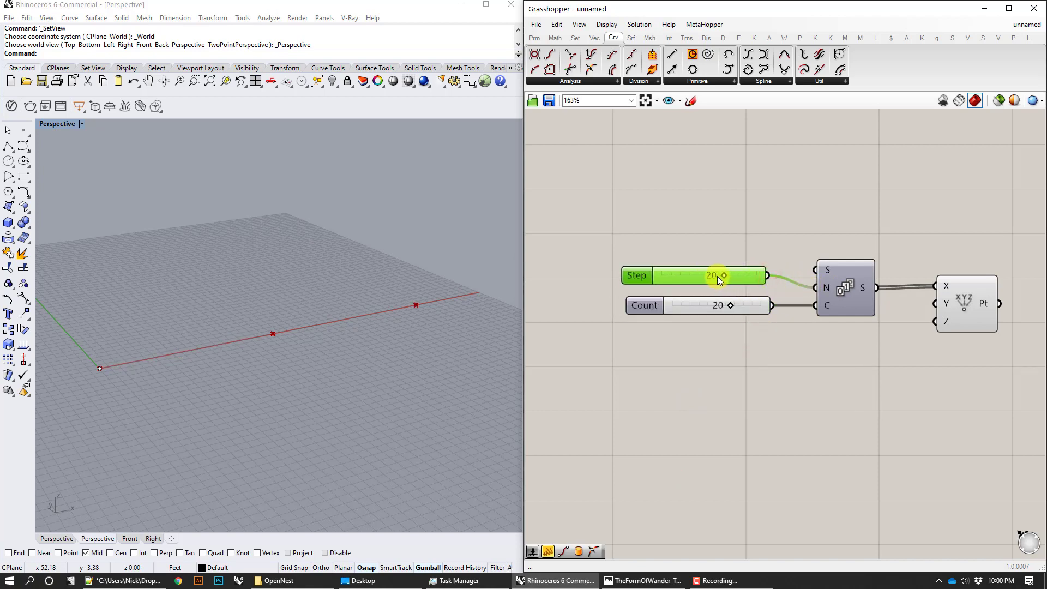
drag(692, 278, 665, 277)
Step: Set the maximum of the Step slider's numeric domain to 10
right_click(715, 279)
click(762, 326)
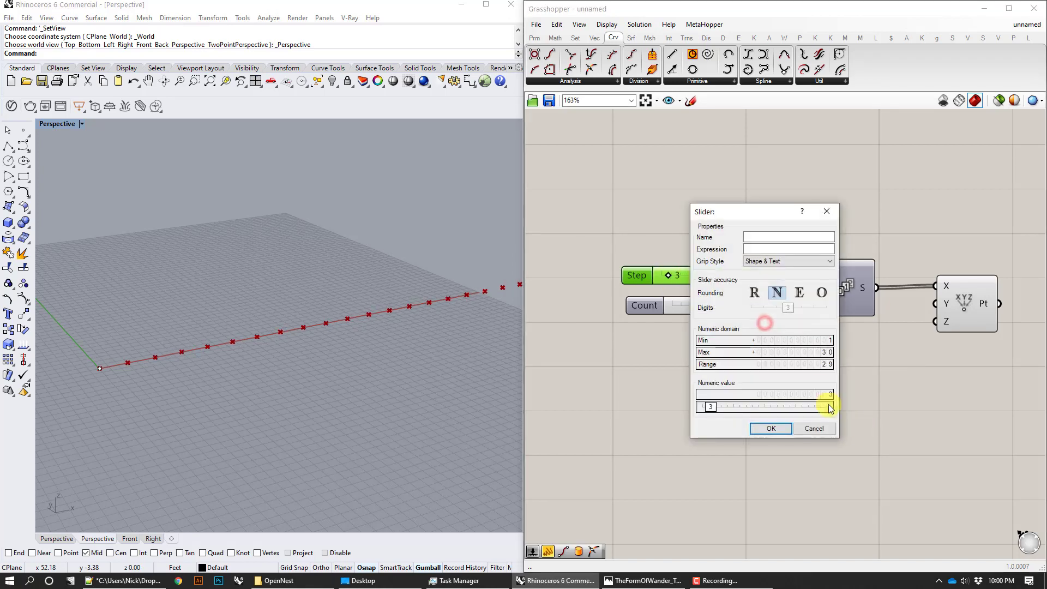
double_click(816, 355)
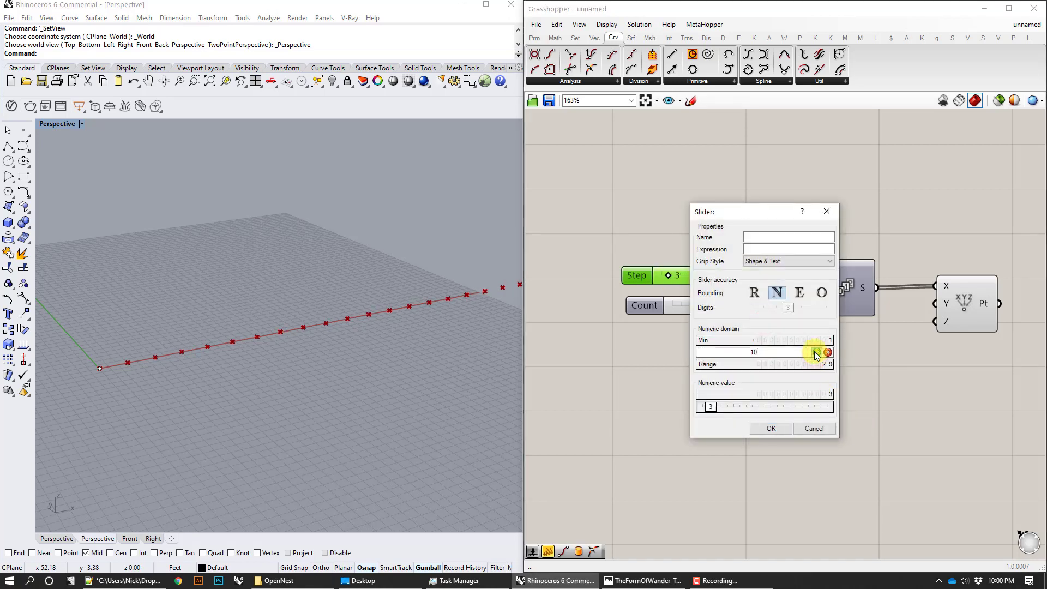
text(10)
click(816, 353)
click(785, 428)
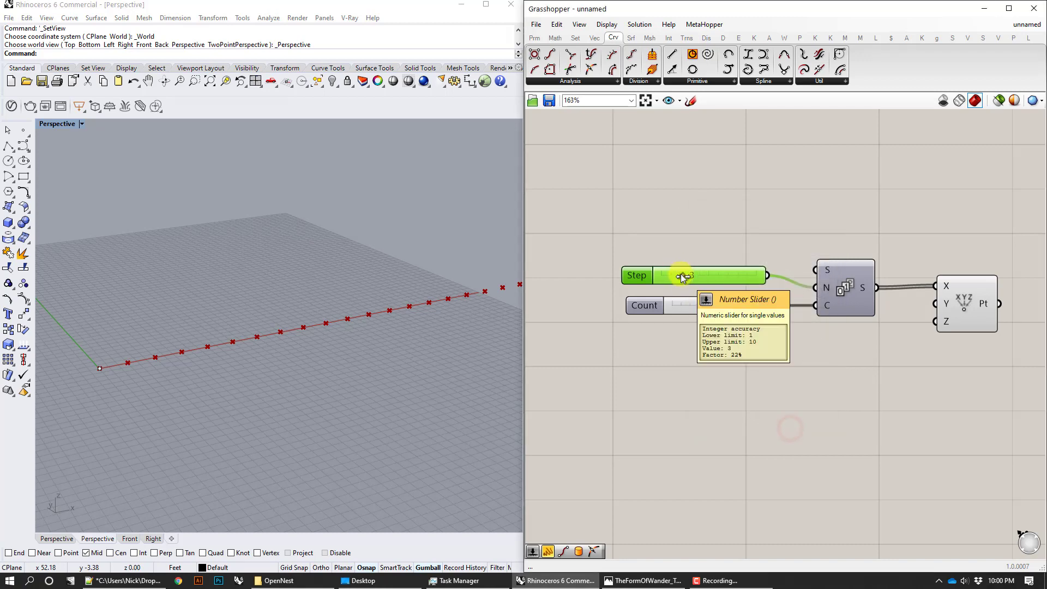
click(681, 274)
Step: Switch the Rhino Perspective viewport to the Front view
right_drag(383, 287, 383, 273)
scroll(383, 273, down, 5)
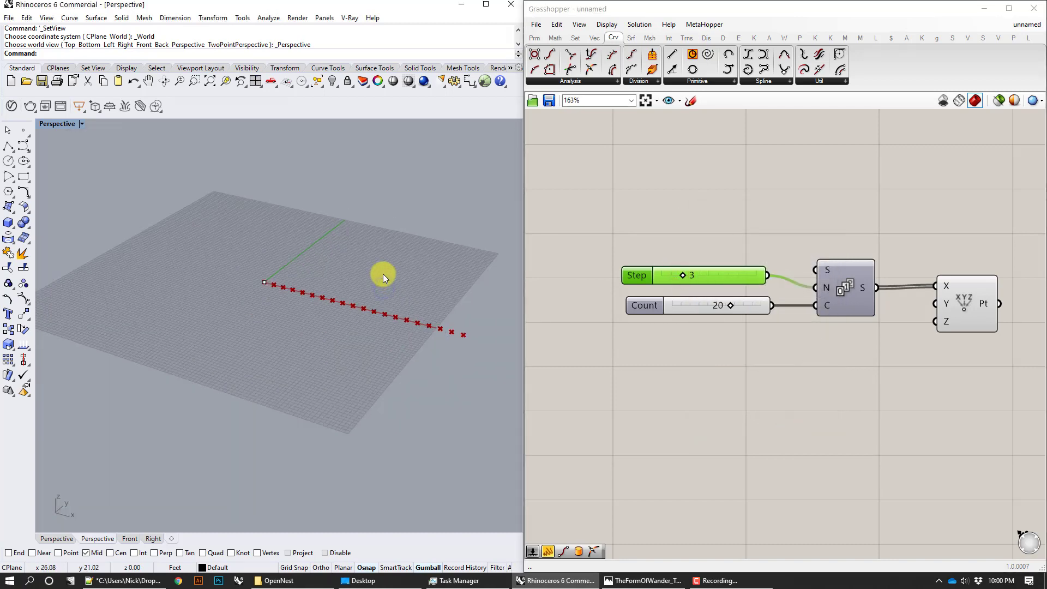
key(BackSpace)
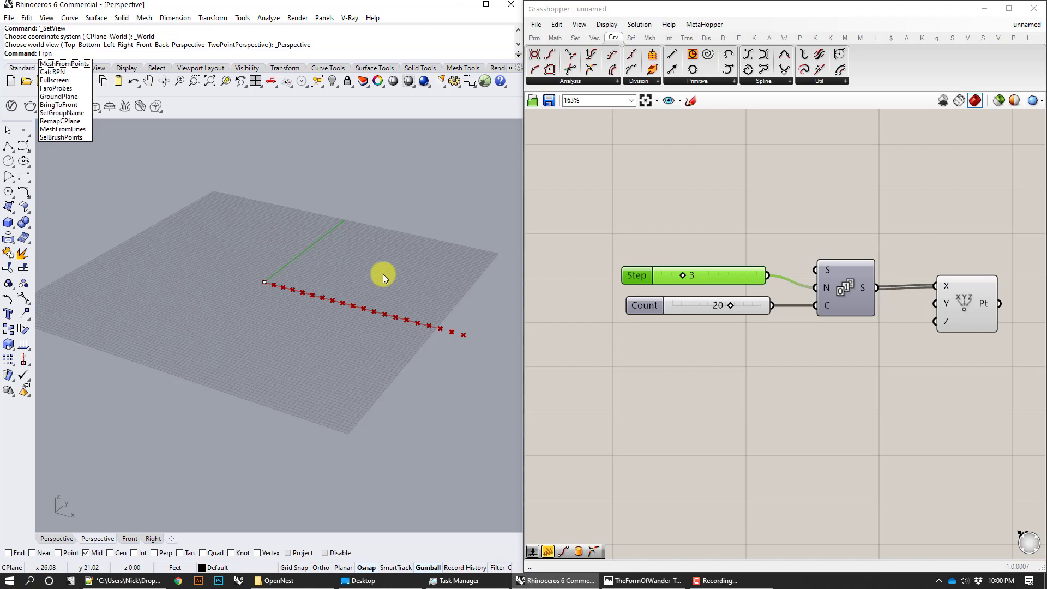
key(BackSpace)
text(ont)
key(Return)
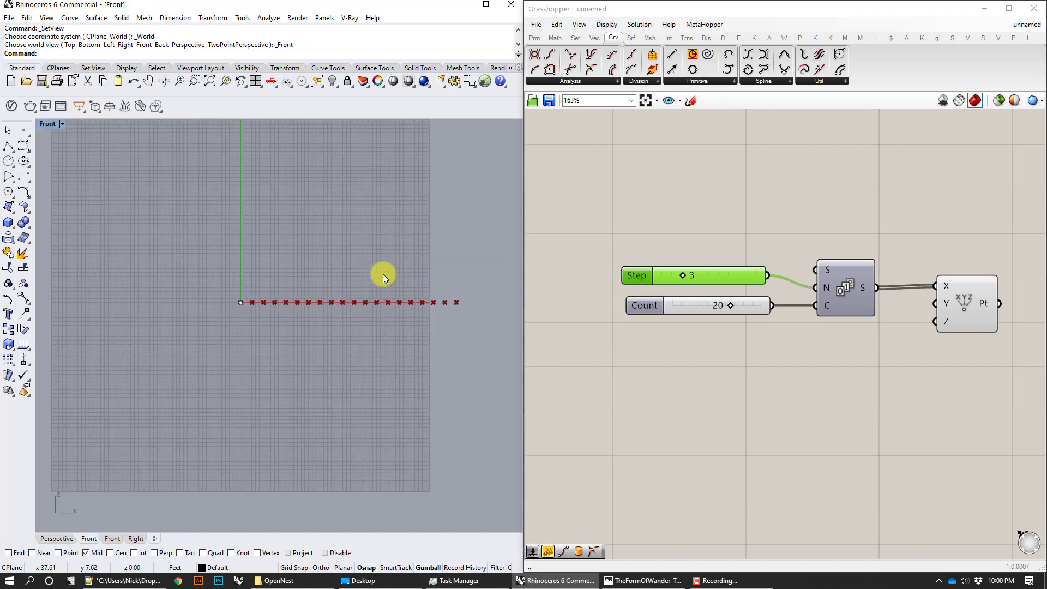
Step: Add a Graph Mapper to the Grasshopper canvas and place it well below the Construct Point component
right_drag(894, 371, 780, 347)
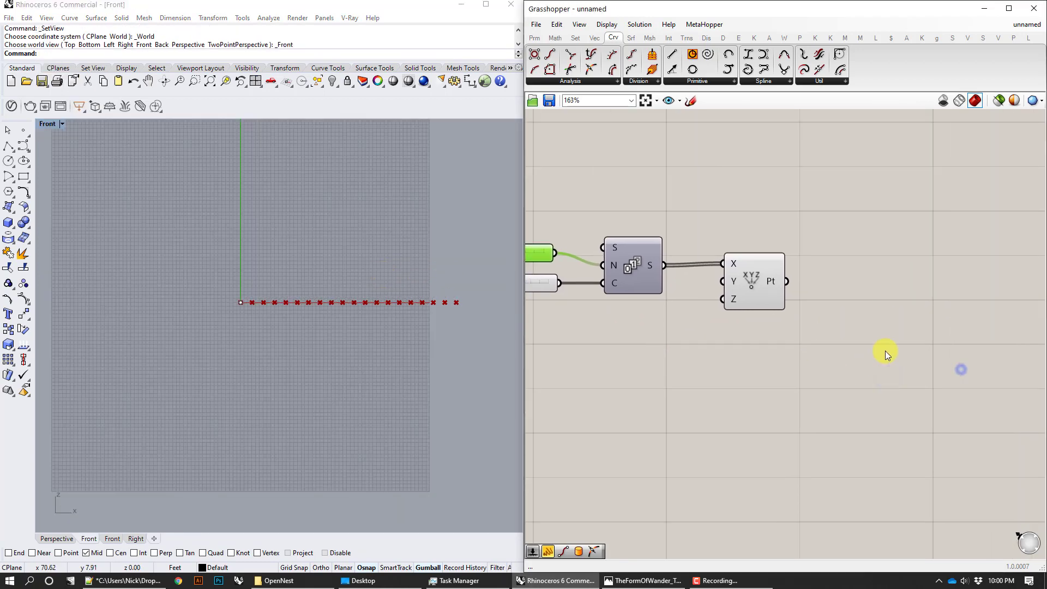
double_click(885, 351)
text(graph)
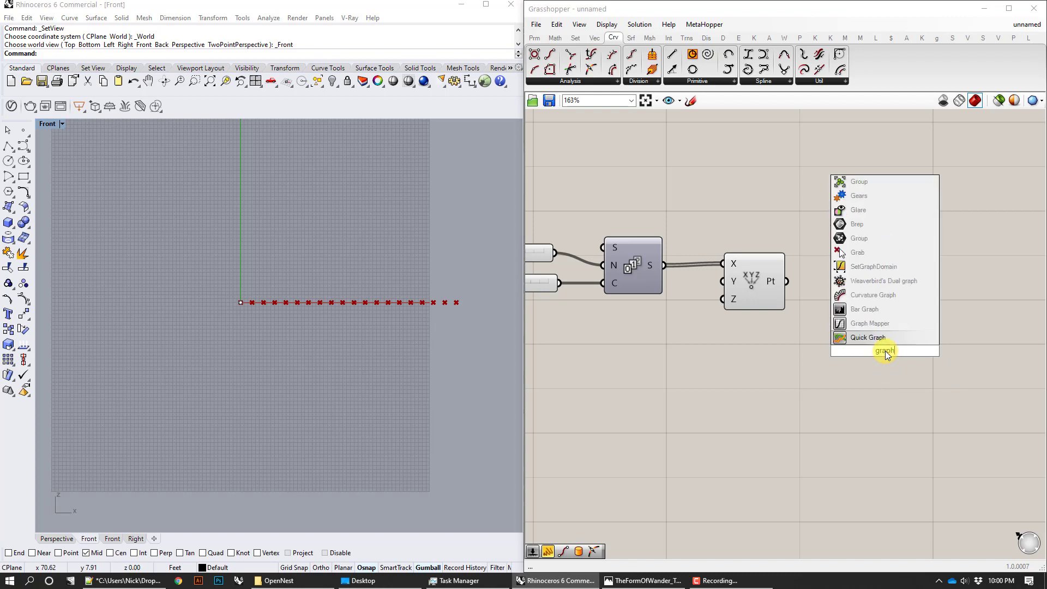
click(887, 322)
drag(884, 355, 804, 482)
right_drag(864, 377, 985, 333)
drag(914, 399, 839, 414)
right_drag(837, 415, 967, 346)
Step: Add a Range component beside the Graph Mapper, on its input side
double_click(777, 378)
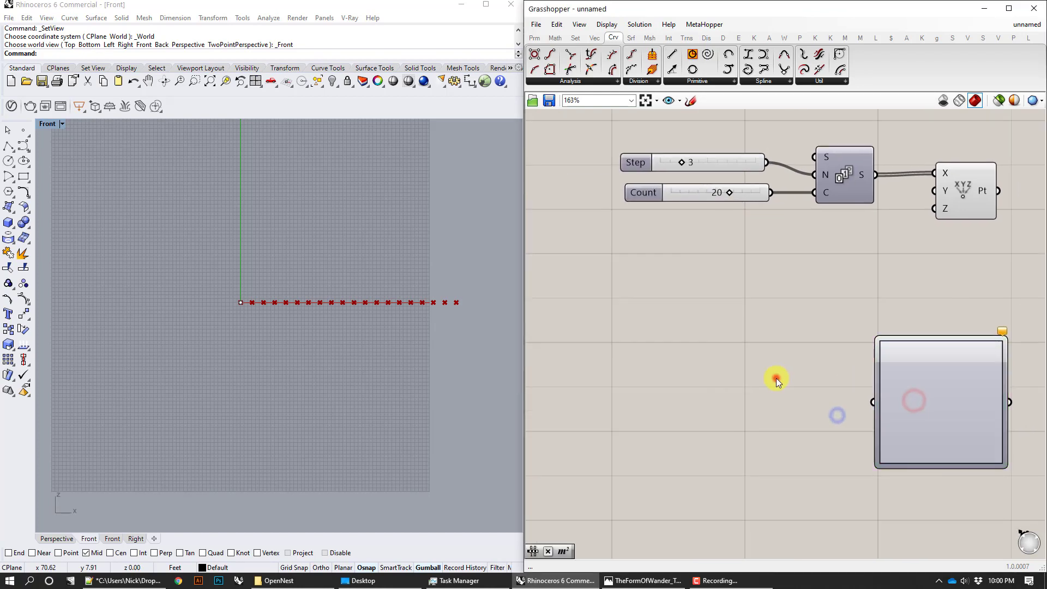
text(ran)
click(764, 353)
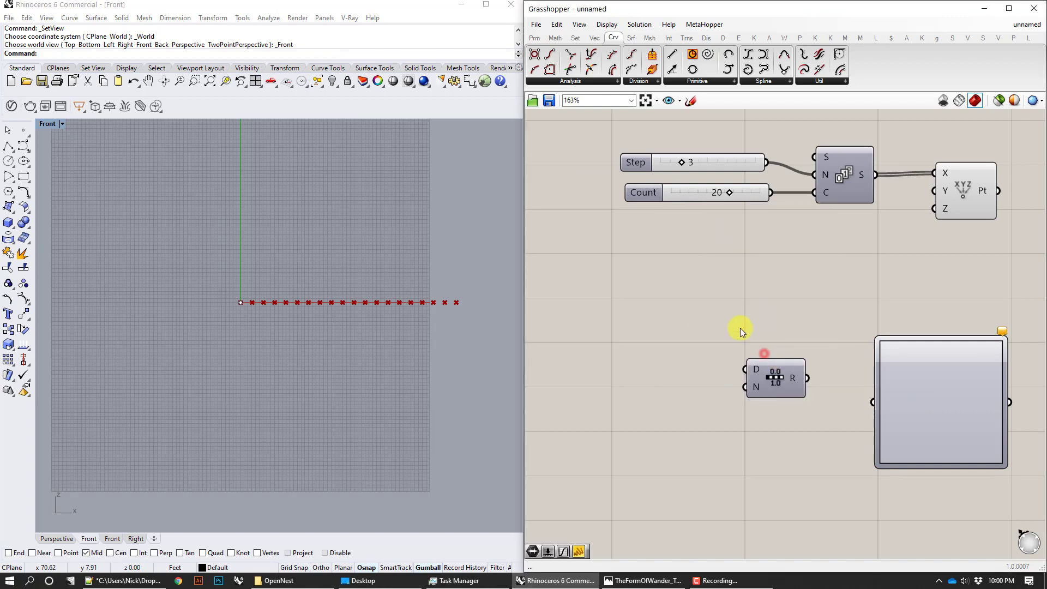
right_click(755, 385)
click(815, 485)
double_click(911, 489)
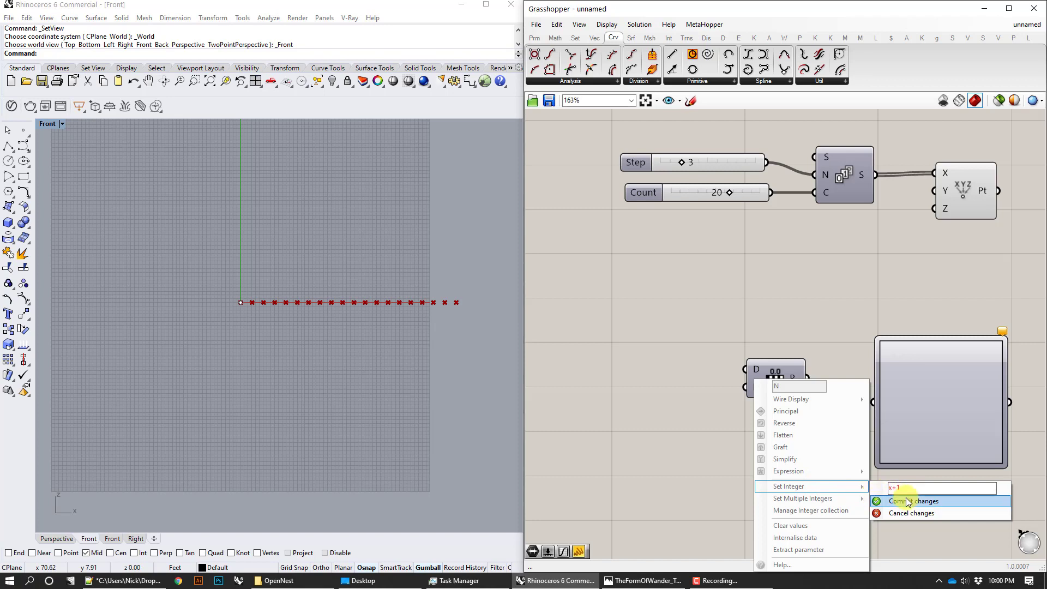
click(902, 517)
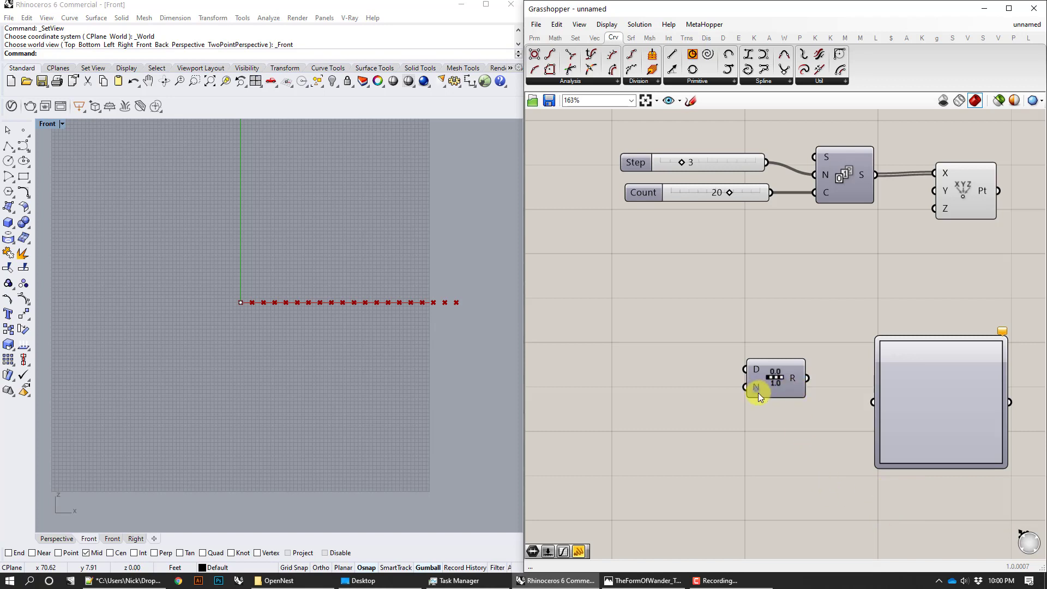
Step: Give the Range component's steps input N the expression x+1
right_click(758, 388)
click(828, 473)
click(904, 486)
text(x+1)
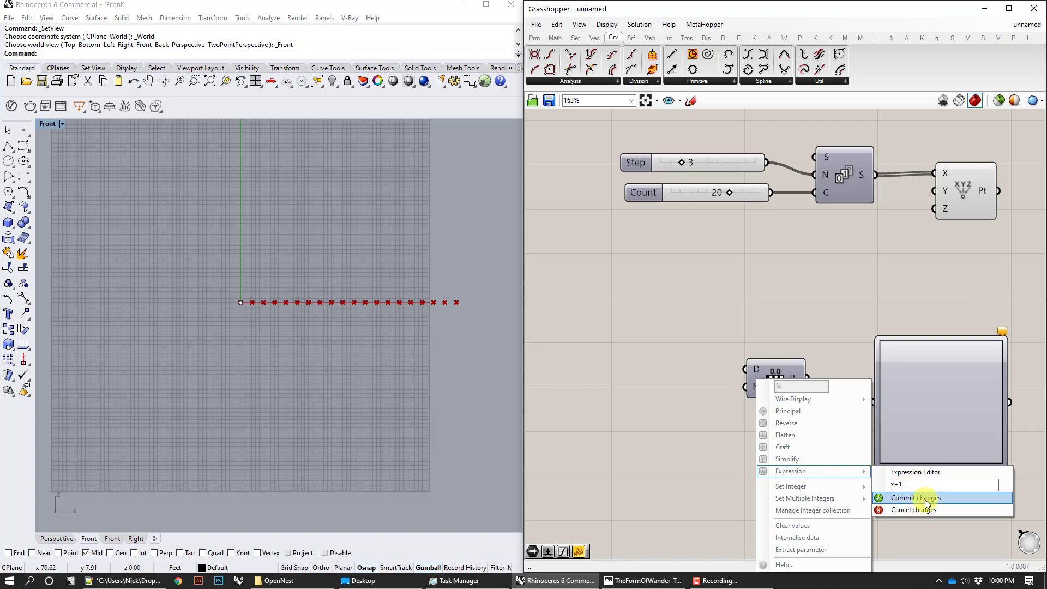
click(926, 499)
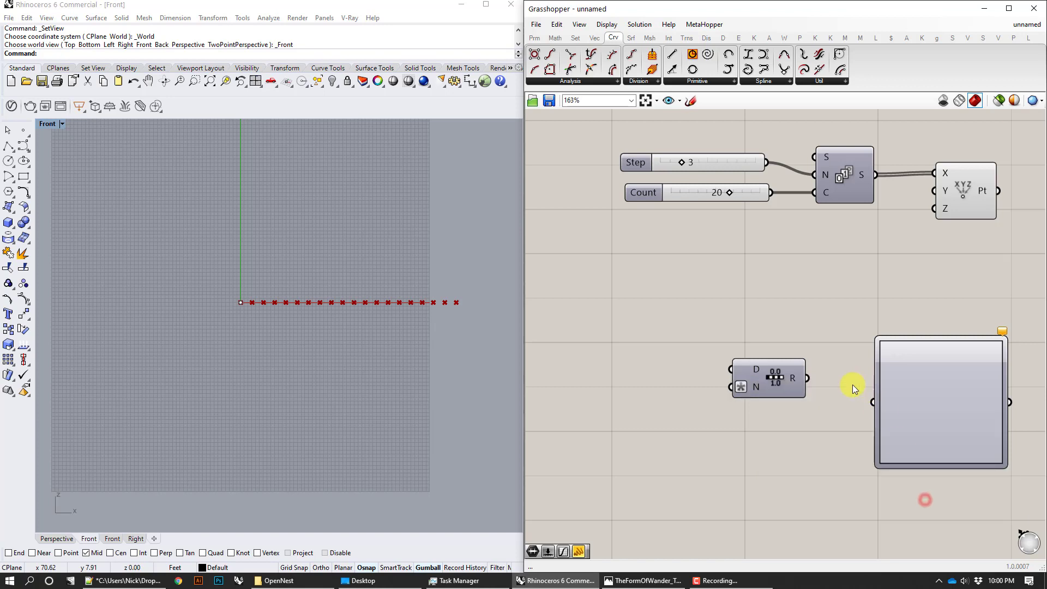
Step: Connect the Range output R to the Graph Mapper and set its graph type to Sine
drag(807, 380, 875, 402)
right_drag(931, 401, 813, 395)
right_click(814, 395)
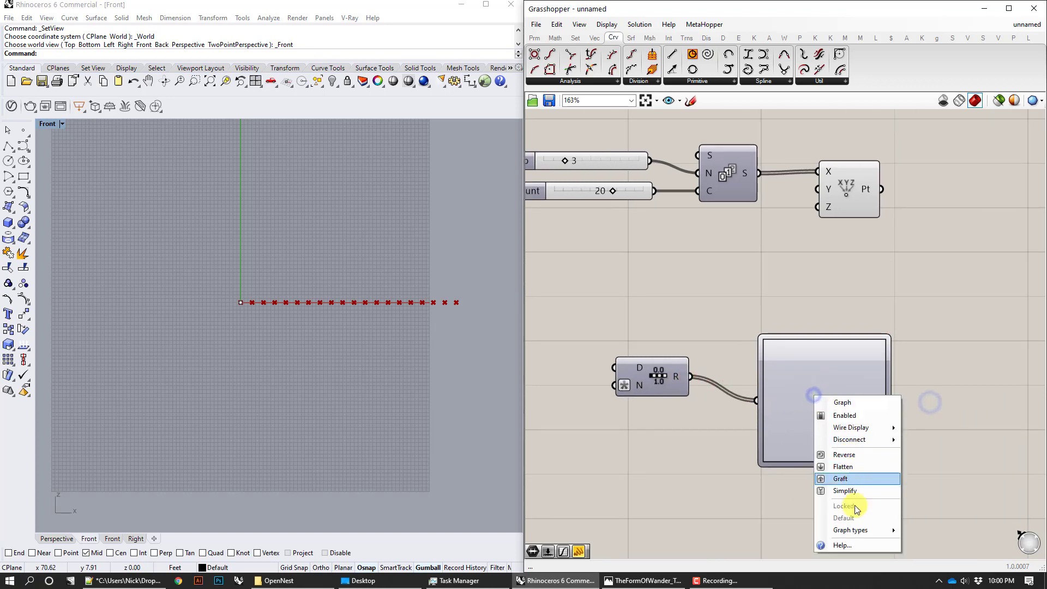
mouse_move(856, 530)
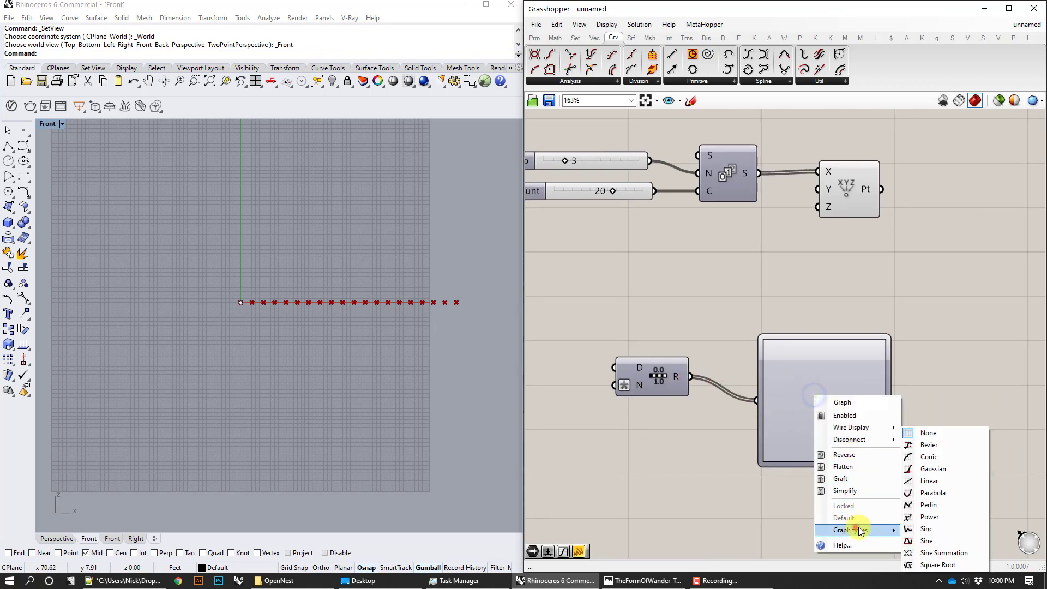
click(934, 539)
Step: Connect the Count slider to the Range component's steps input N as well
drag(883, 346, 796, 339)
right_drag(797, 339, 914, 342)
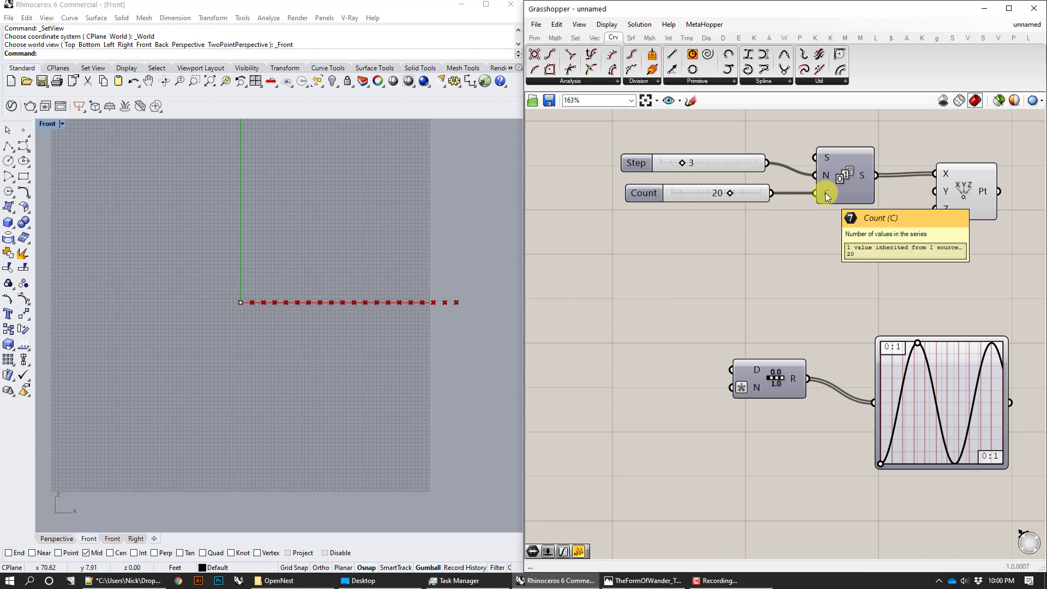
drag(773, 203, 718, 387)
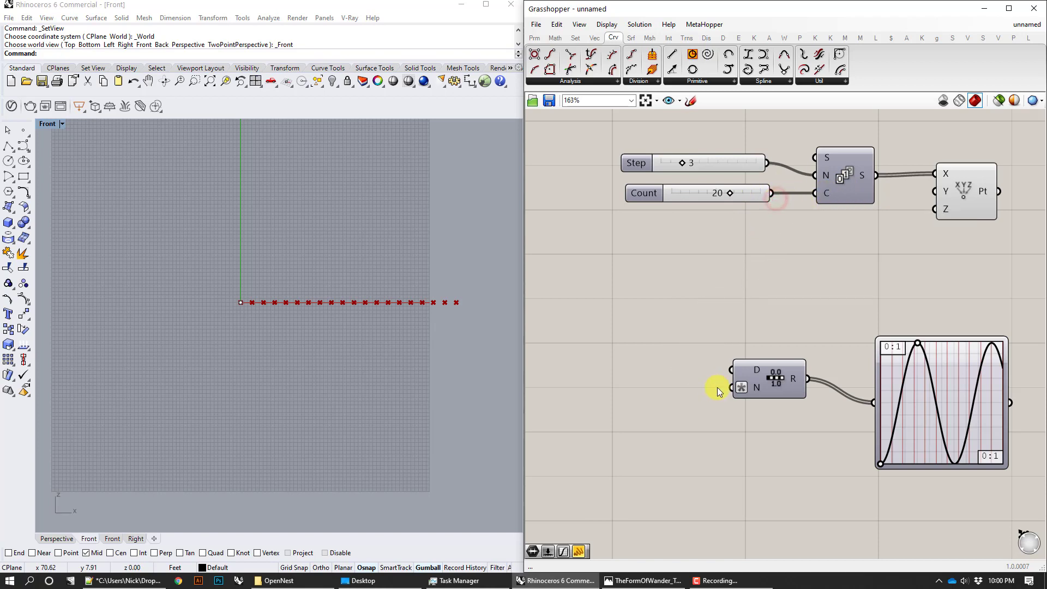
drag(773, 198, 732, 387)
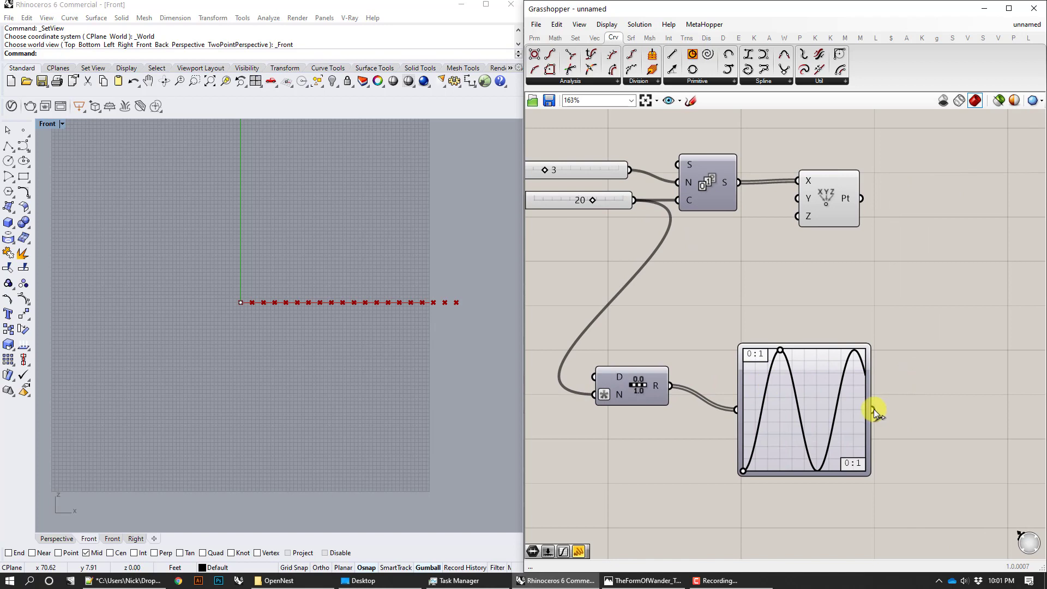
Step: Add a Multiplication component beside the Graph Mapper, on its output side
double_click(961, 420)
text(mul)
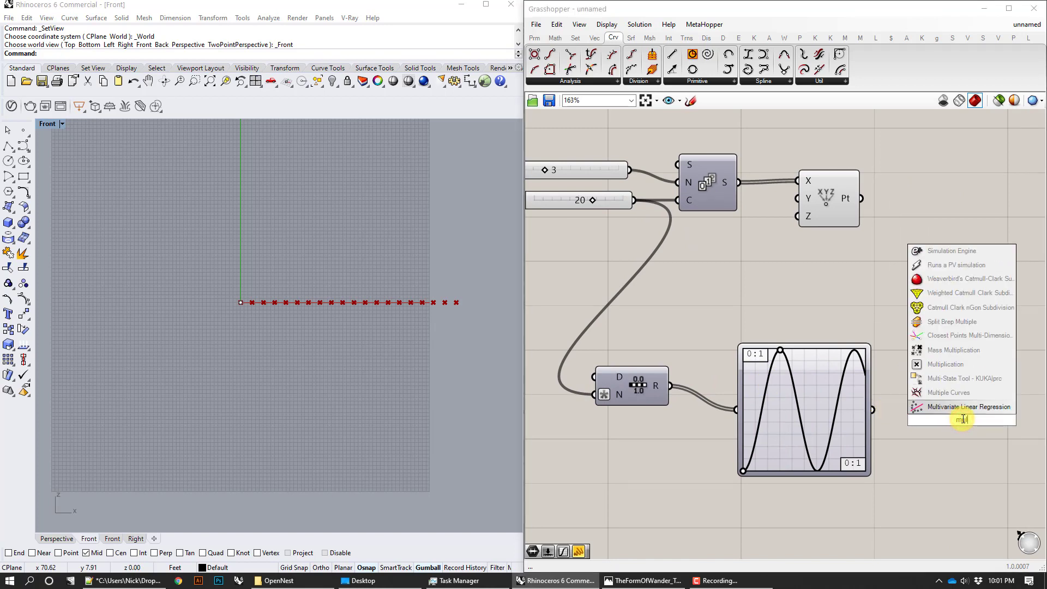
key(Up)
key(Up)
key(Up)
key(Return)
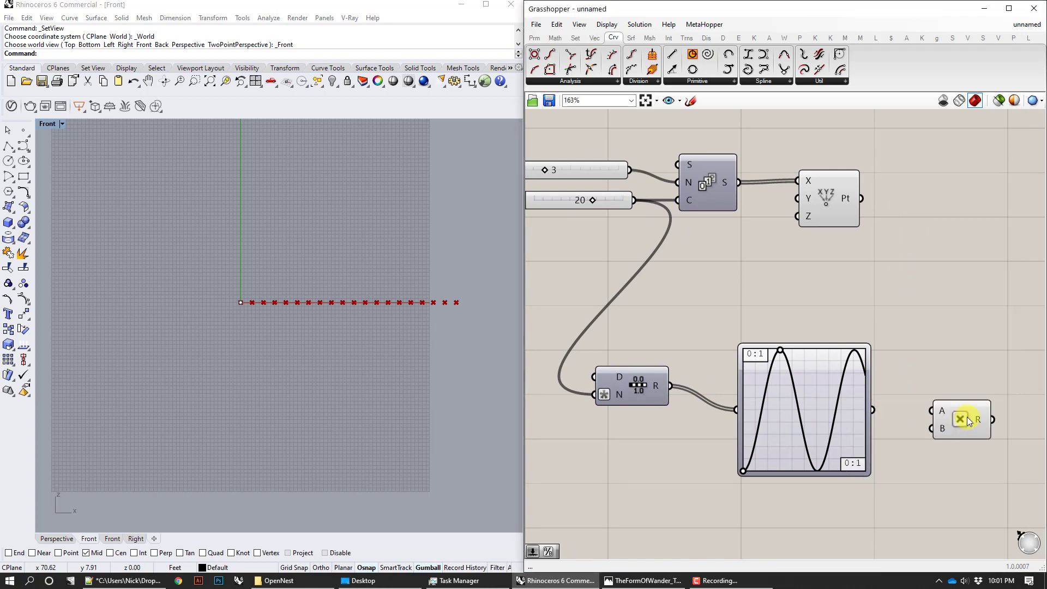
Step: Add a number slider from 1 to 20 set at 10, and wire the Graph Mapper output and the slider into Multiplication inputs A and B
scroll(961, 416, down, 1)
right_drag(708, 297, 669, 264)
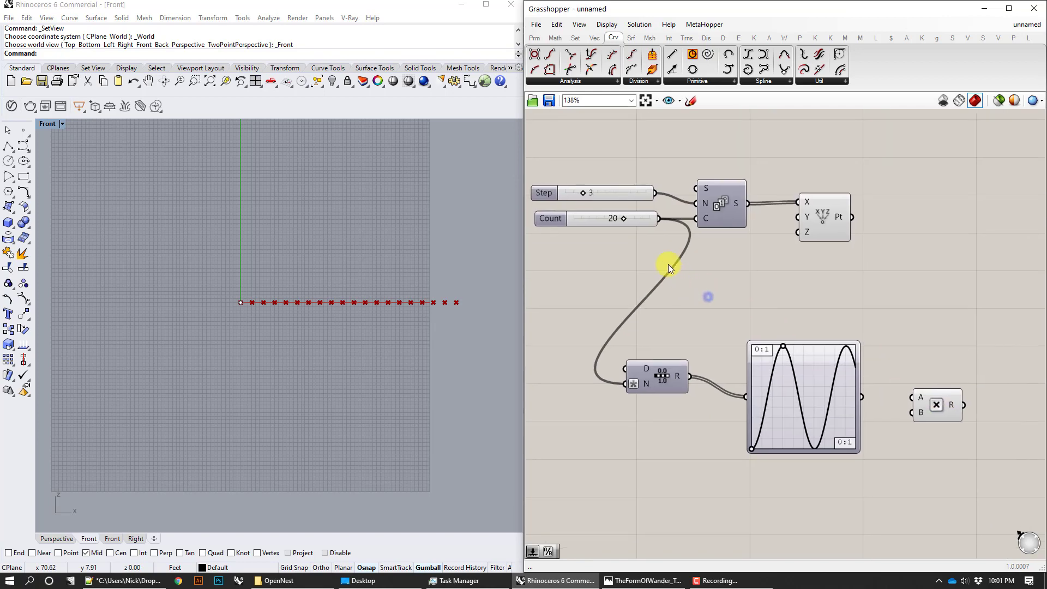
double_click(859, 303)
text(M)
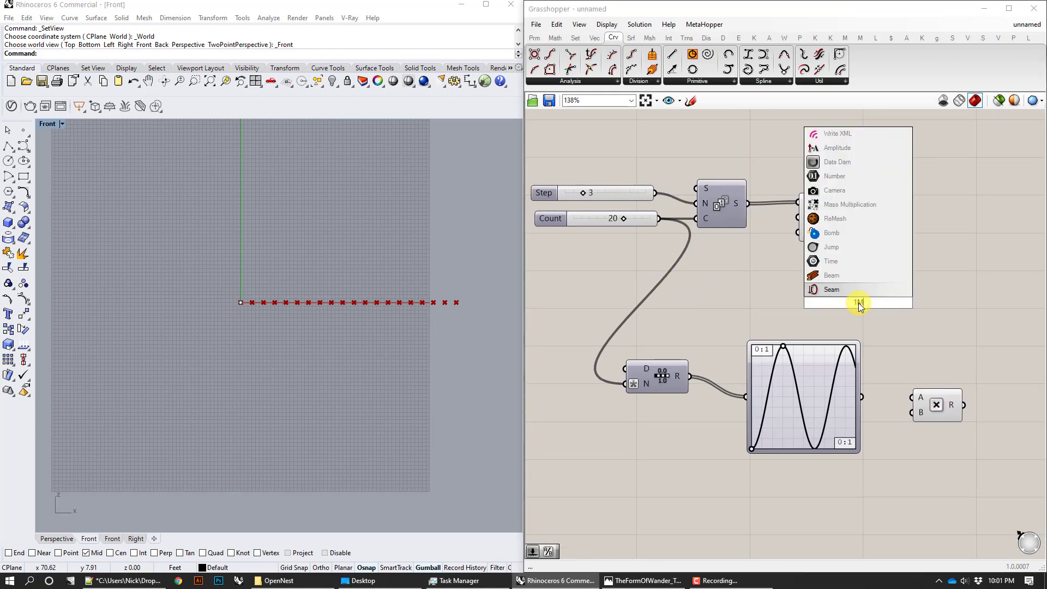
key(BackSpace)
text(<)
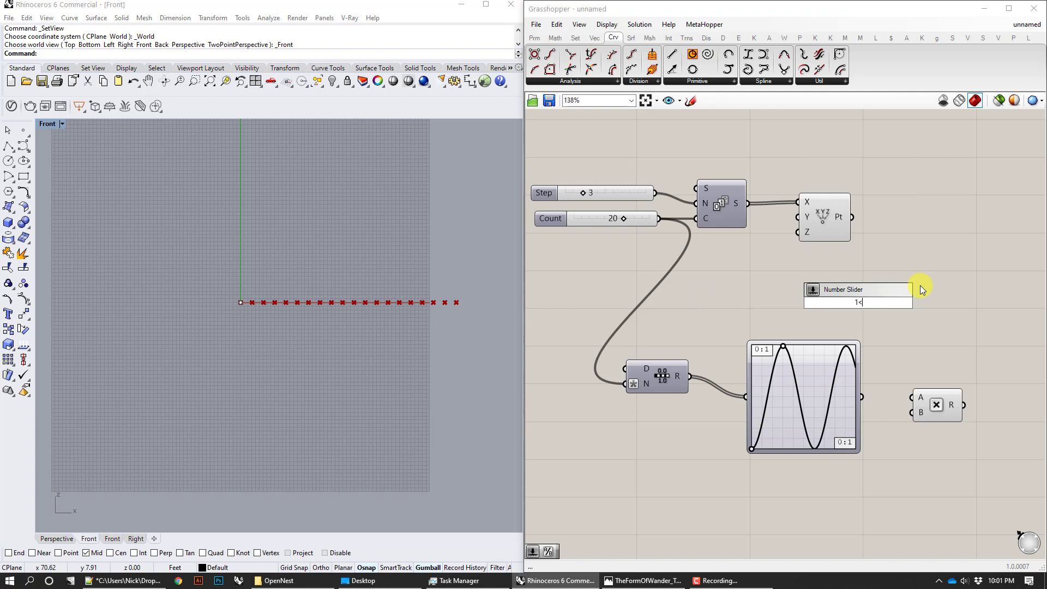
text(10<20)
key(Return)
Step: Route the Multiplication result to the Construct Point's Z input instead of Y, and raise the multiplier slider to 19
drag(915, 302, 796, 224)
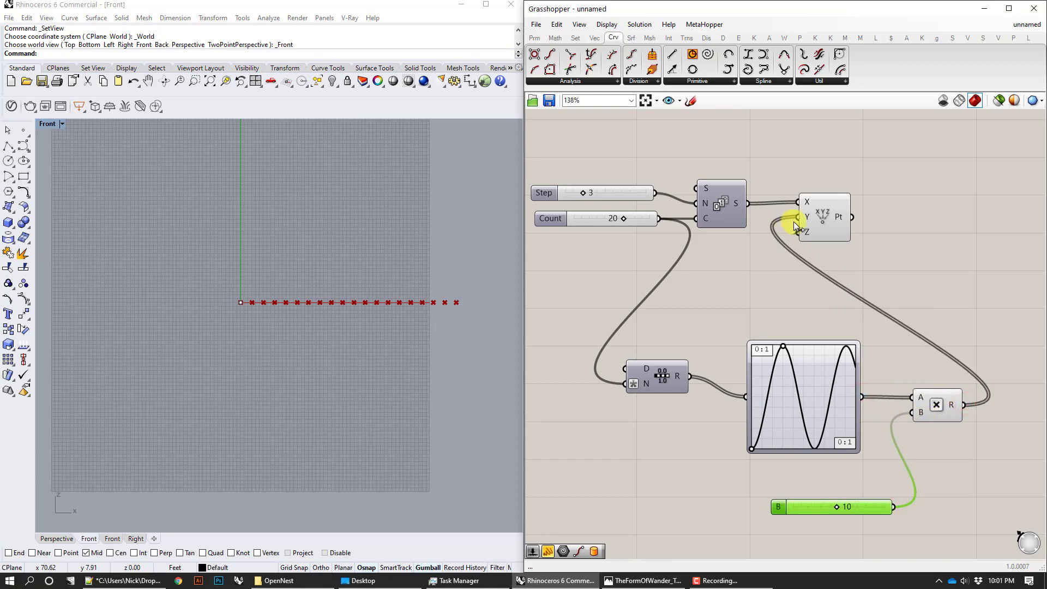
mouse_move(807, 222)
right_click(809, 220)
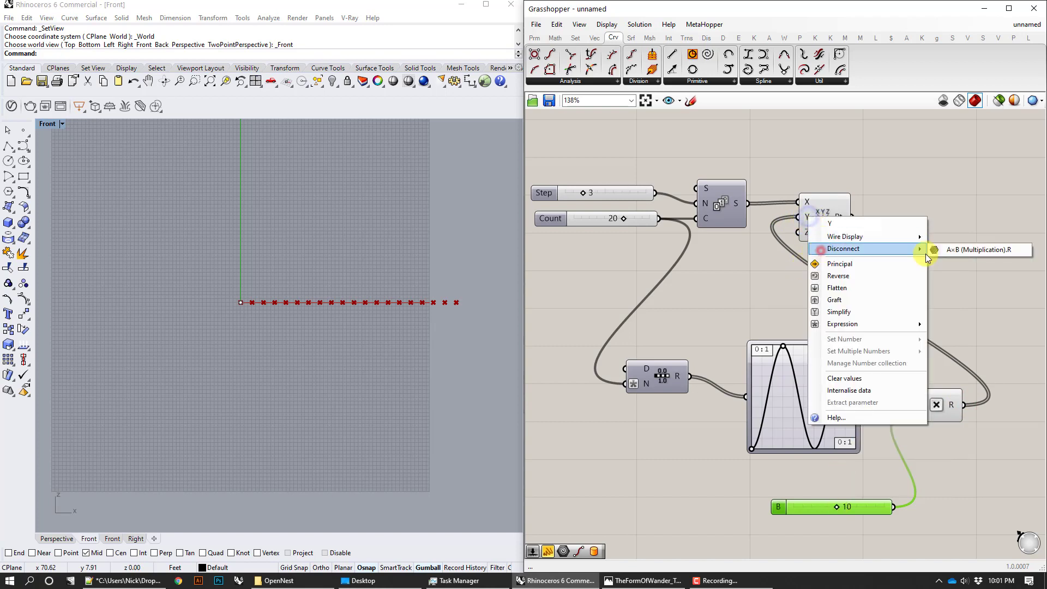
click(930, 251)
drag(966, 405, 810, 234)
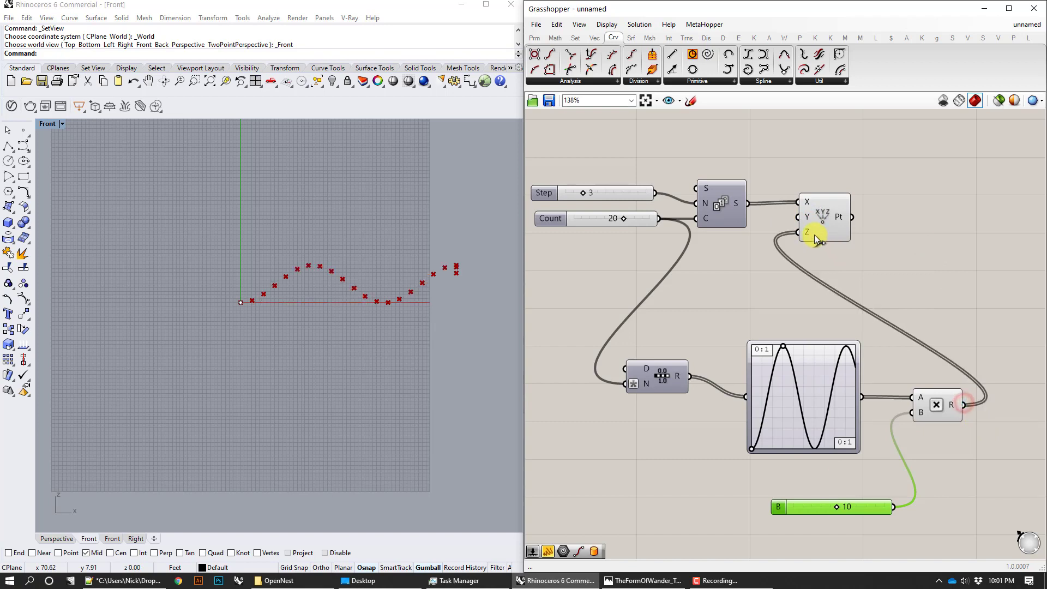
drag(839, 507, 881, 499)
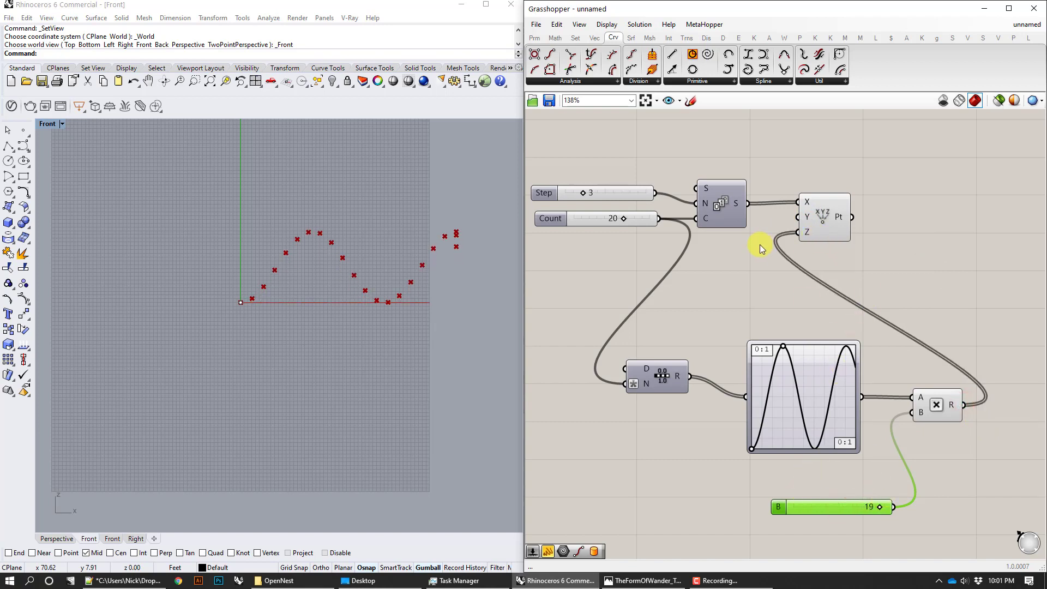
Step: Check the point's Z values and the Range steps input N, and change N's expression to x-1
mouse_move(806, 207)
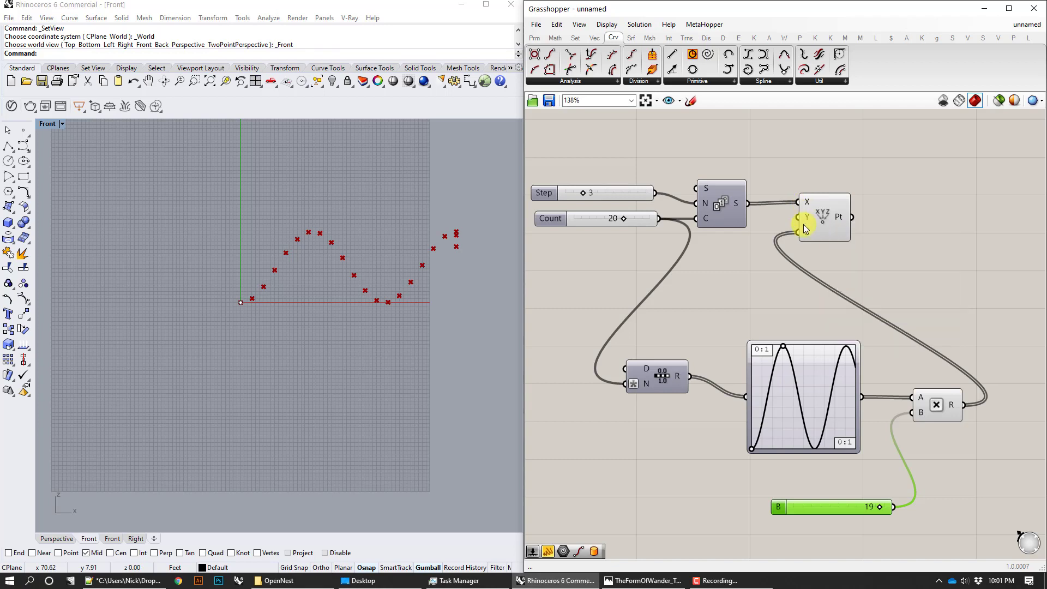
mouse_move(807, 234)
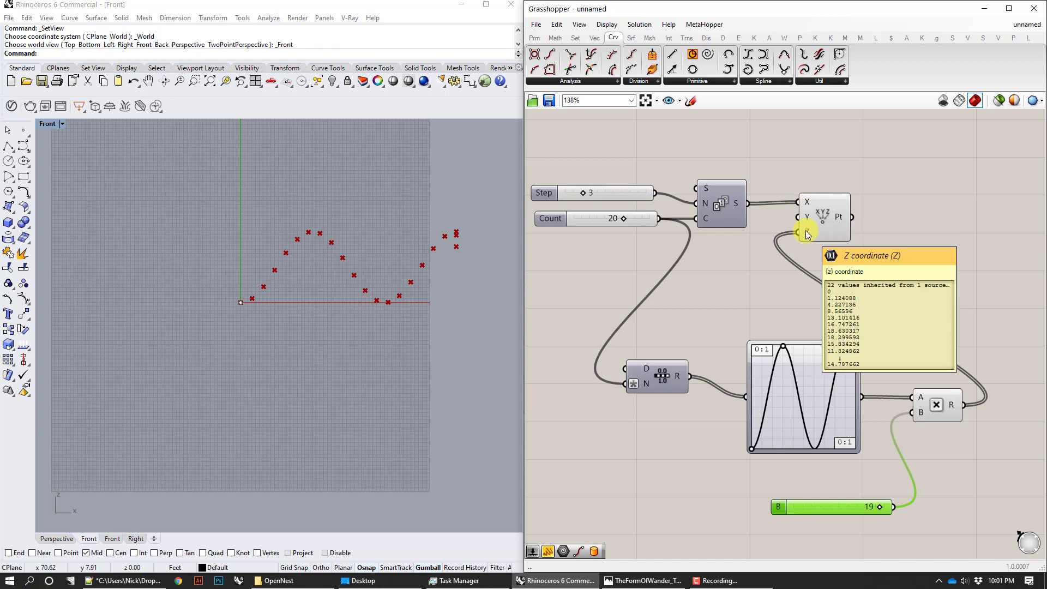
right_drag(747, 282, 779, 280)
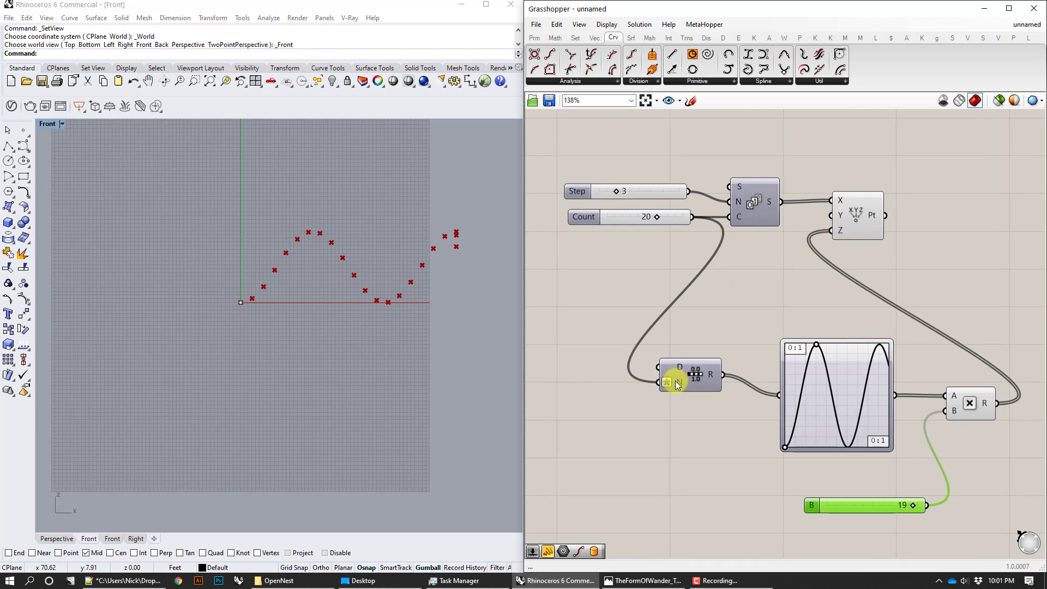
mouse_move(676, 385)
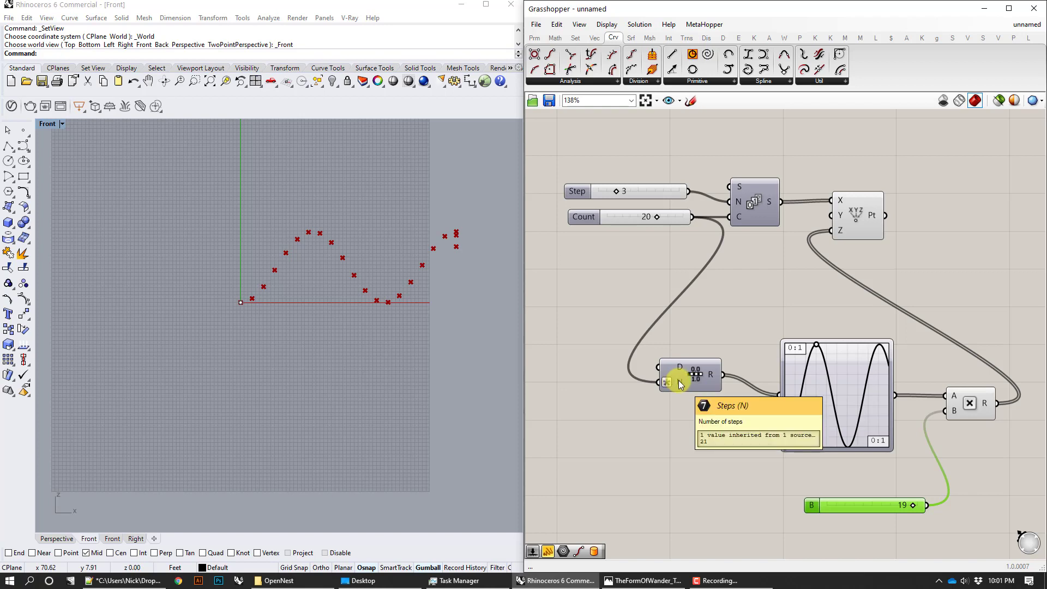
right_click(679, 380)
mouse_move(738, 469)
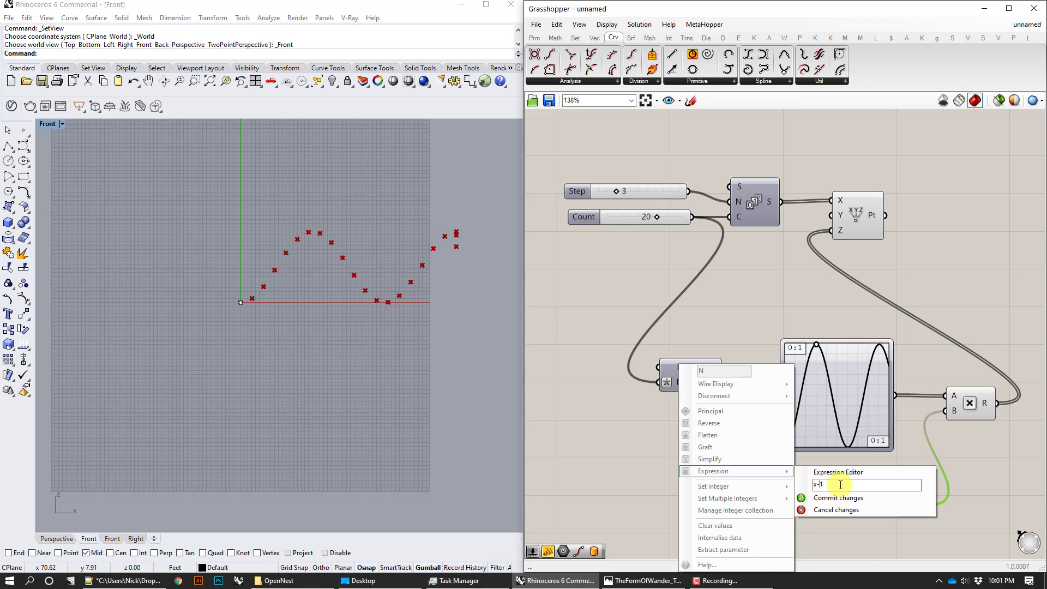
click(842, 494)
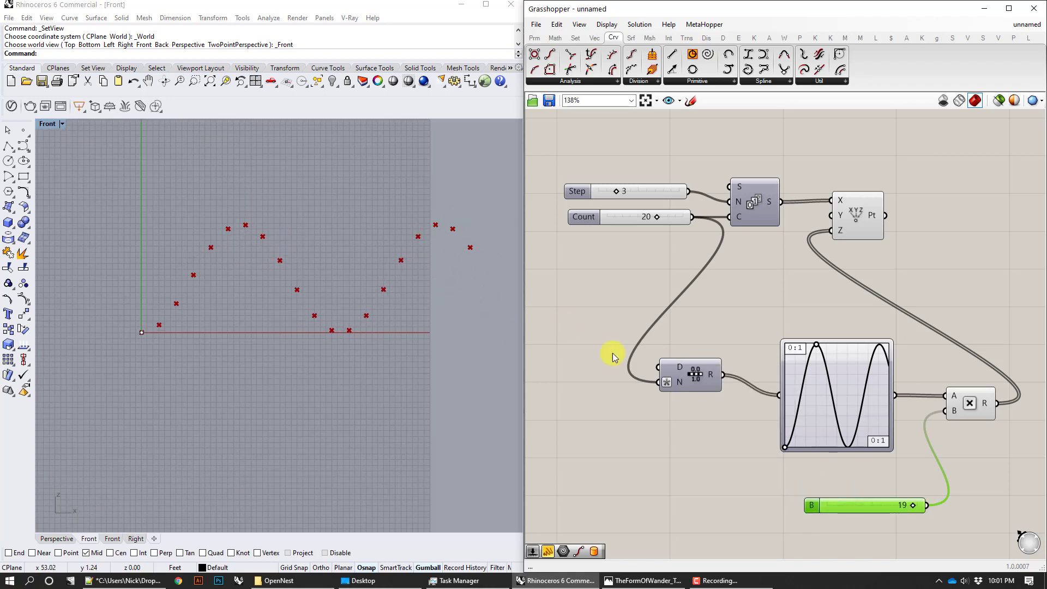
Step: Raise the maximum of the multiplier slider on input B to 30 and set the slider to 27
right_drag(725, 402, 690, 393)
right_drag(667, 253, 680, 268)
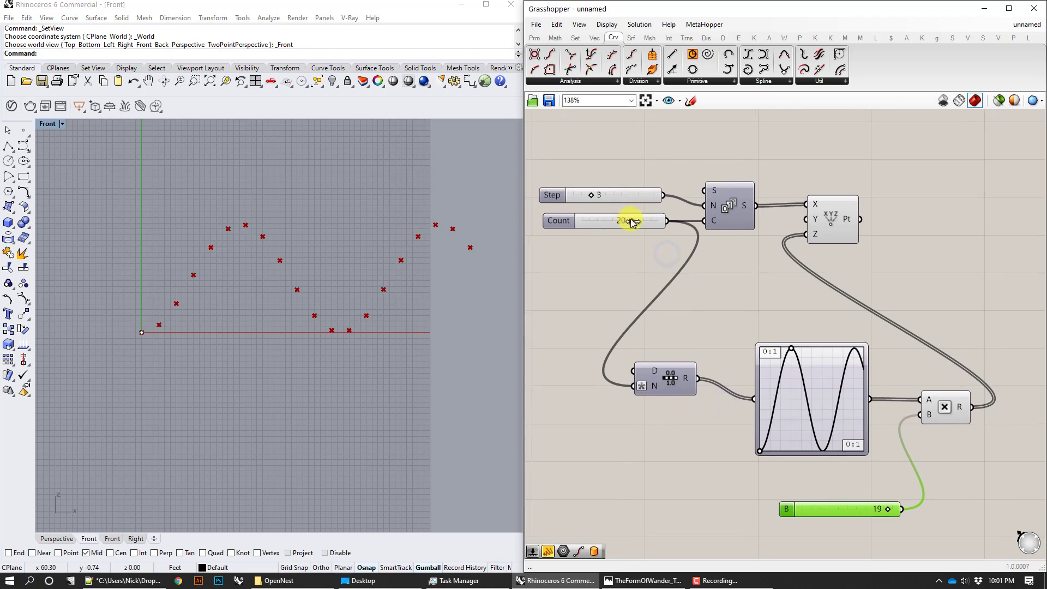
mouse_move(633, 223)
mouse_down()
mouse_move(624, 222)
mouse_move(633, 224)
mouse_up()
right_click(859, 515)
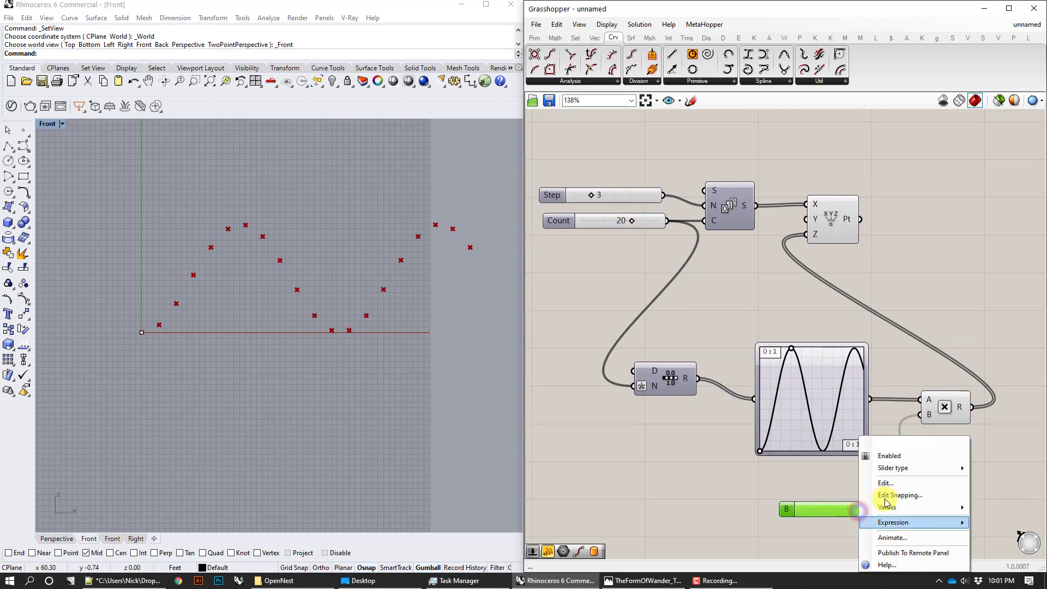
click(887, 484)
double_click(920, 480)
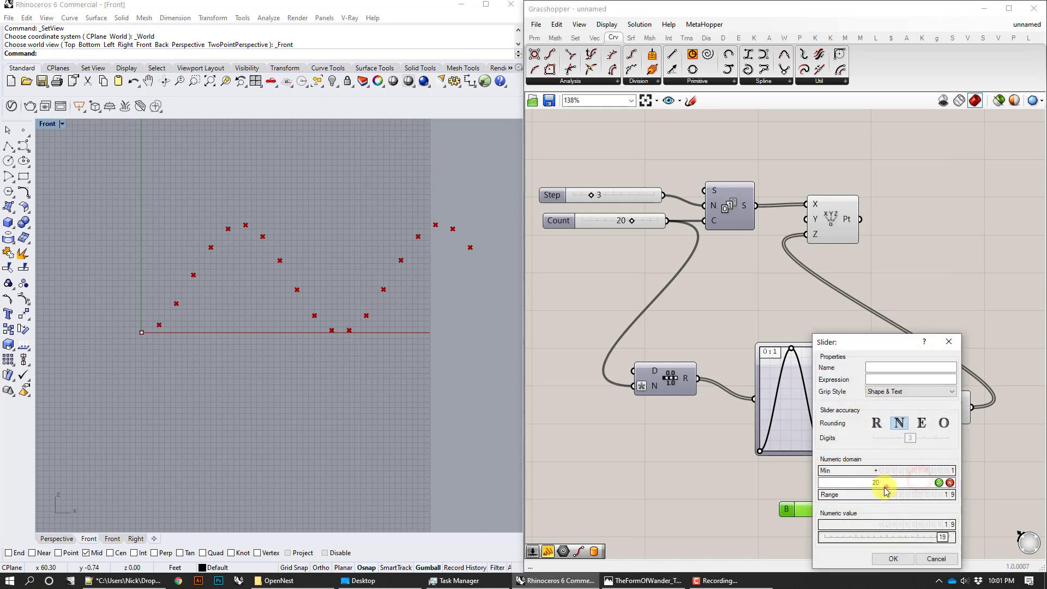
drag(887, 482, 853, 481)
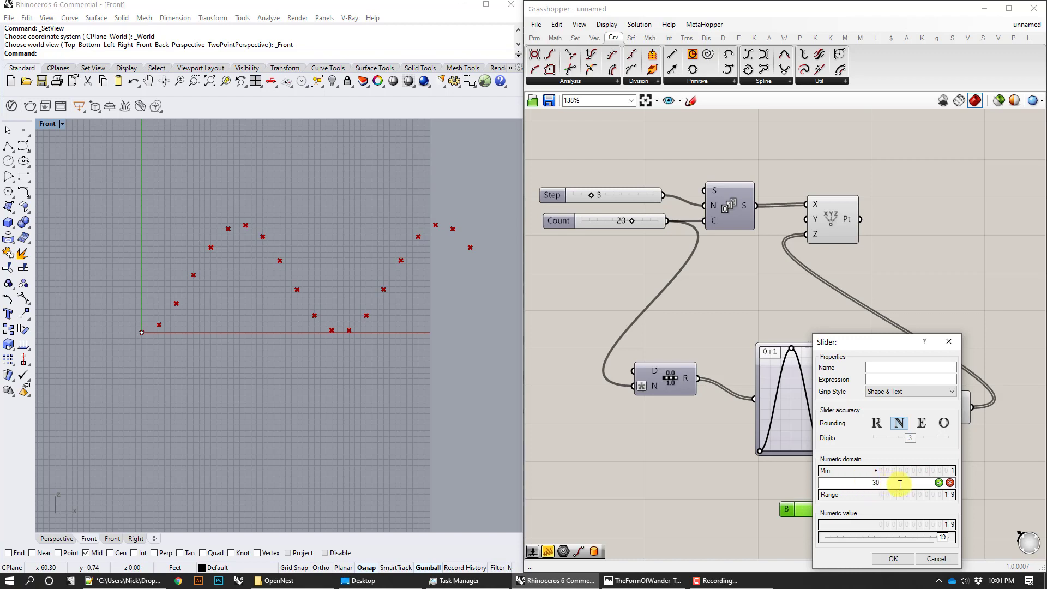
click(939, 482)
click(893, 558)
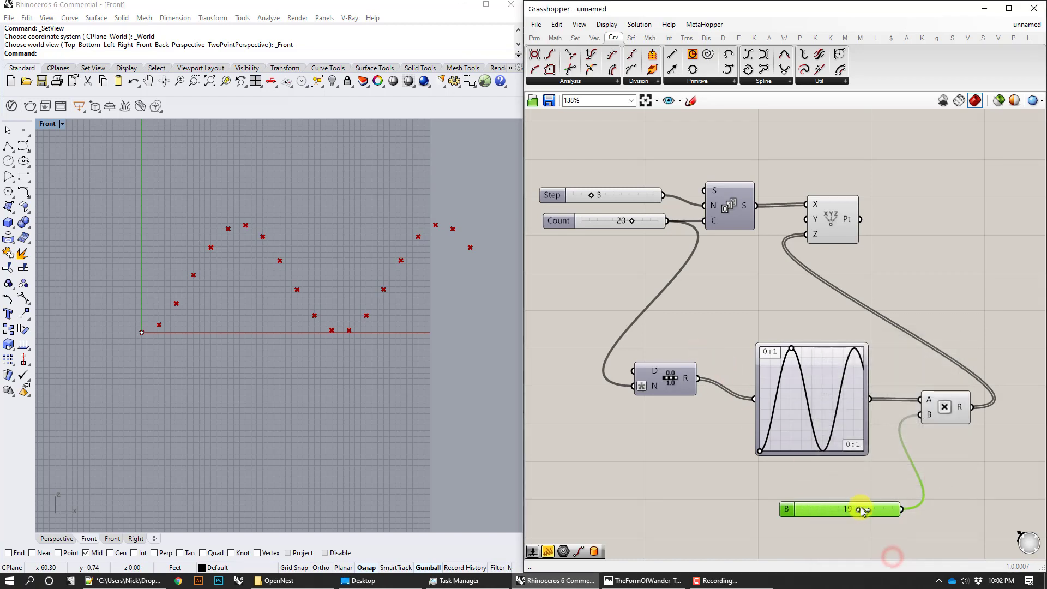
drag(859, 512, 882, 510)
Step: Set the Count slider to 15 and the Step slider to 5
right_drag(616, 296, 682, 337)
drag(700, 262, 685, 261)
drag(657, 236, 675, 236)
right_drag(422, 248, 316, 255)
scroll(316, 256, down, 2)
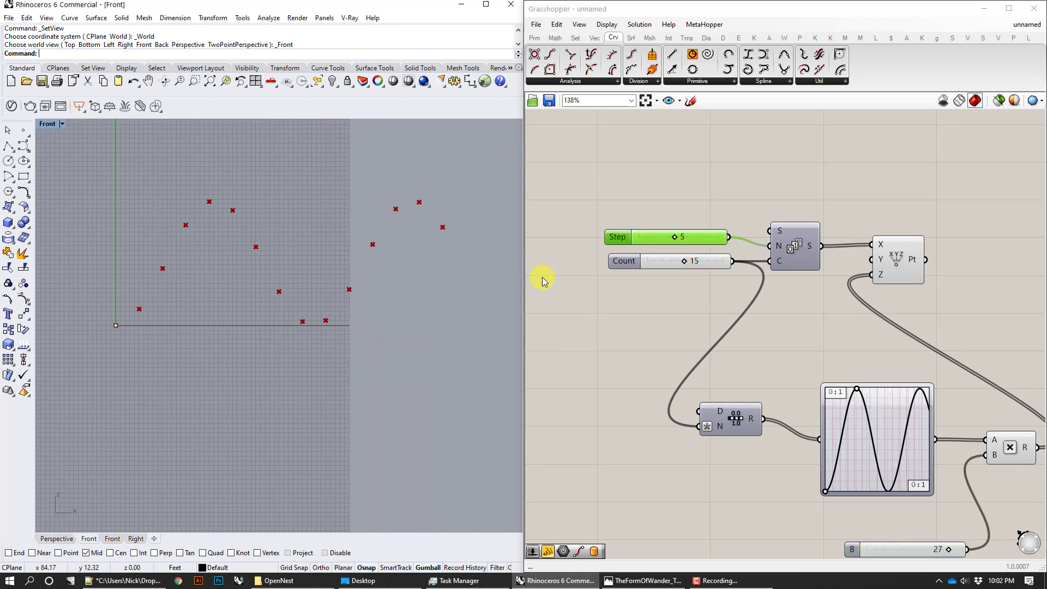
Step: Tidy the layout of the Graph Mapper, Series, Range and Multiplication components, and set the multiplier slider to 30
right_drag(807, 362, 725, 319)
drag(804, 385, 792, 359)
drag(702, 207, 704, 199)
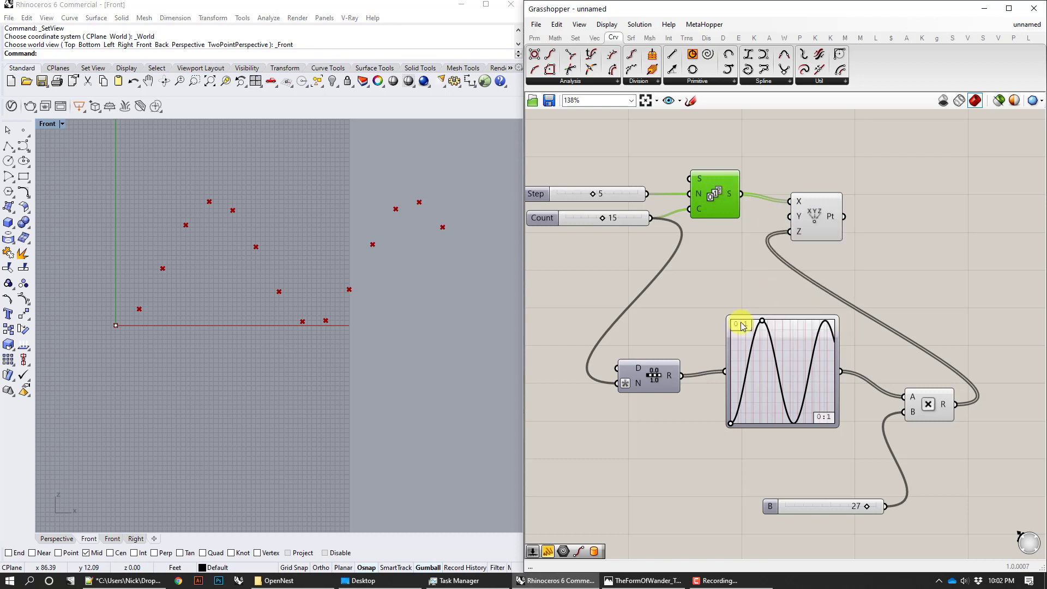
drag(668, 375, 673, 364)
drag(754, 365, 758, 372)
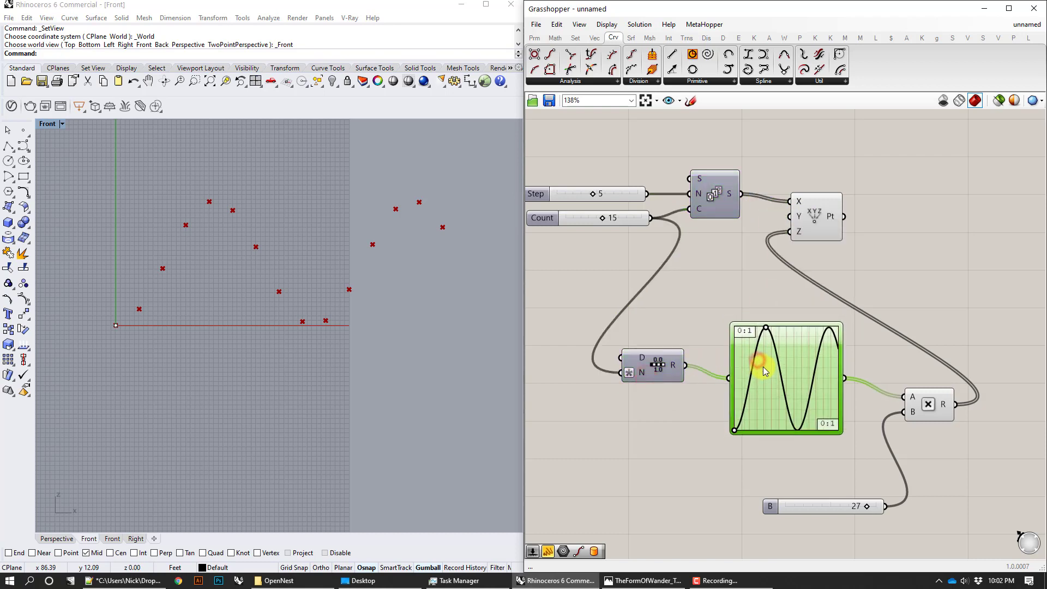
drag(926, 415, 927, 408)
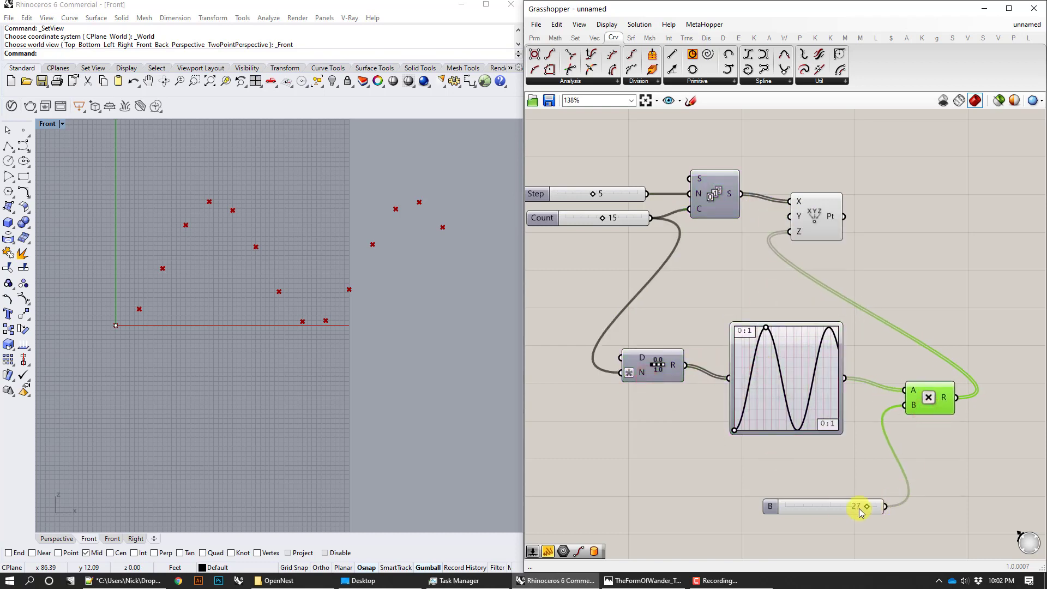
drag(867, 507, 891, 503)
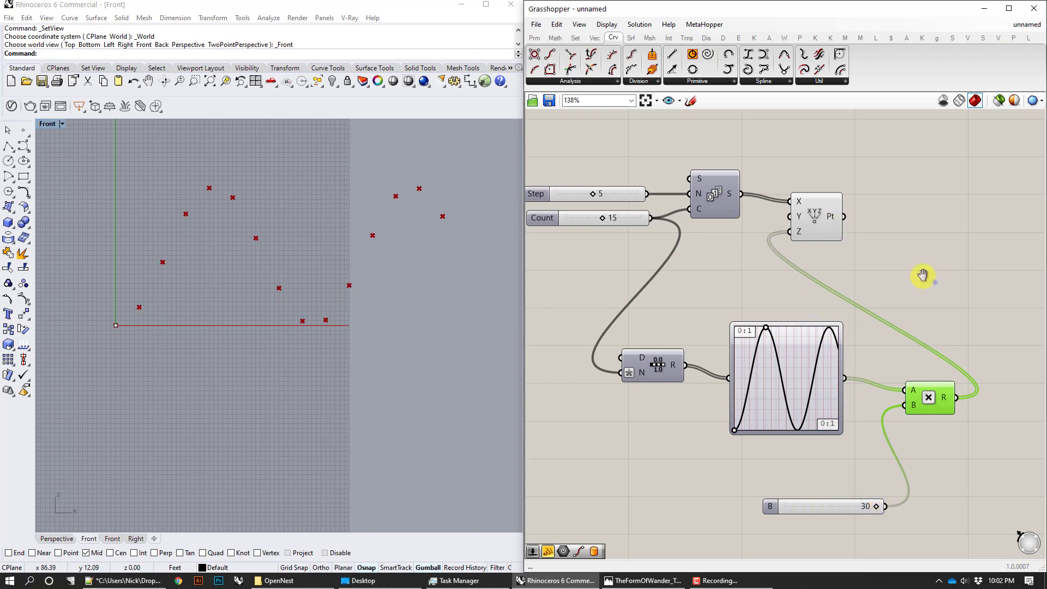
Step: Add a PolyLine component and connect the Construct Point output Pt to its vertices input V
right_drag(923, 275, 867, 246)
double_click(886, 256)
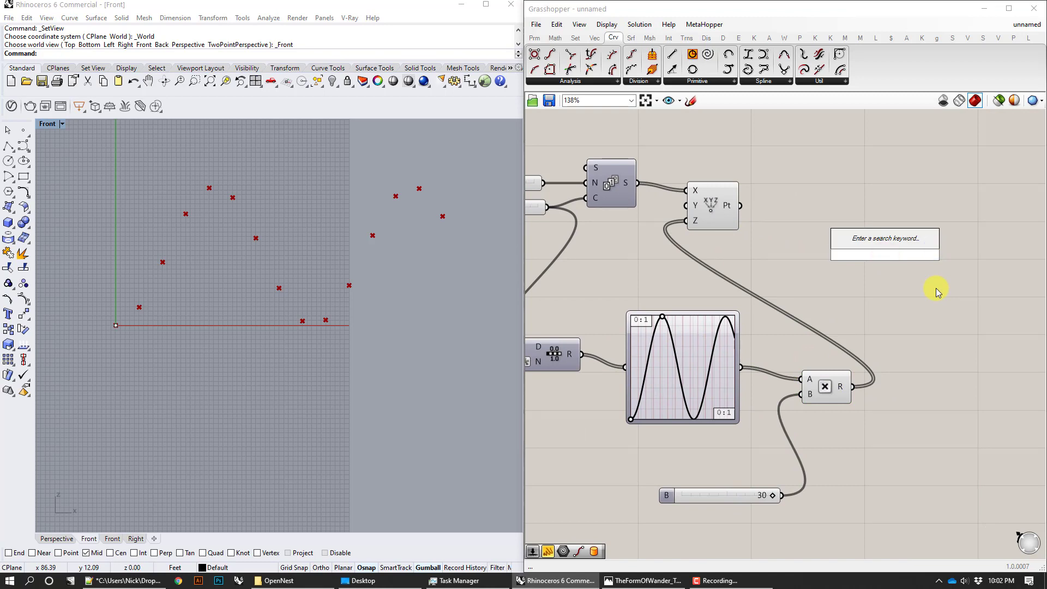
text(pol)
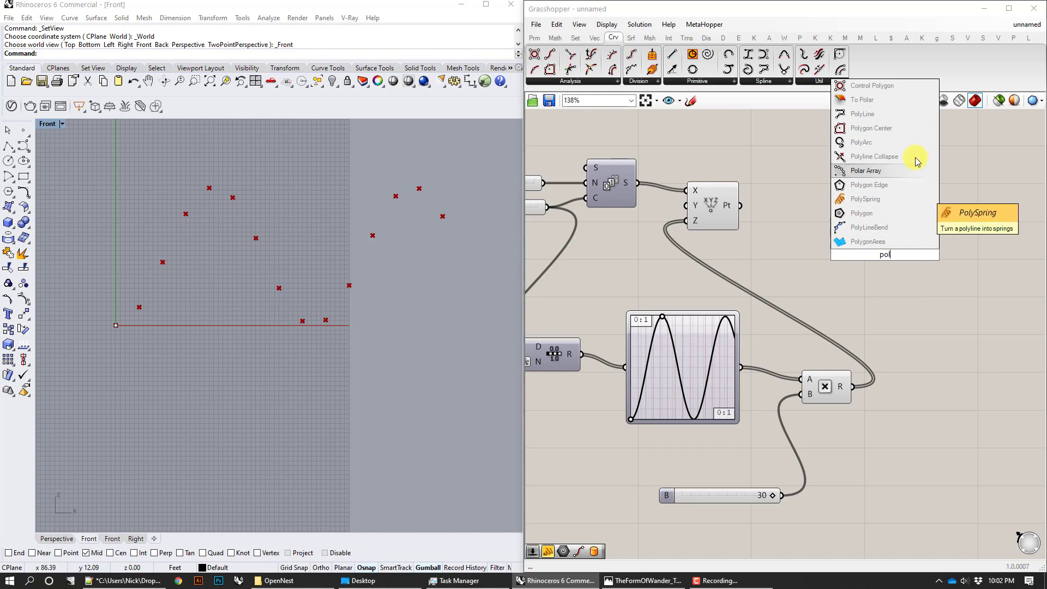
click(902, 113)
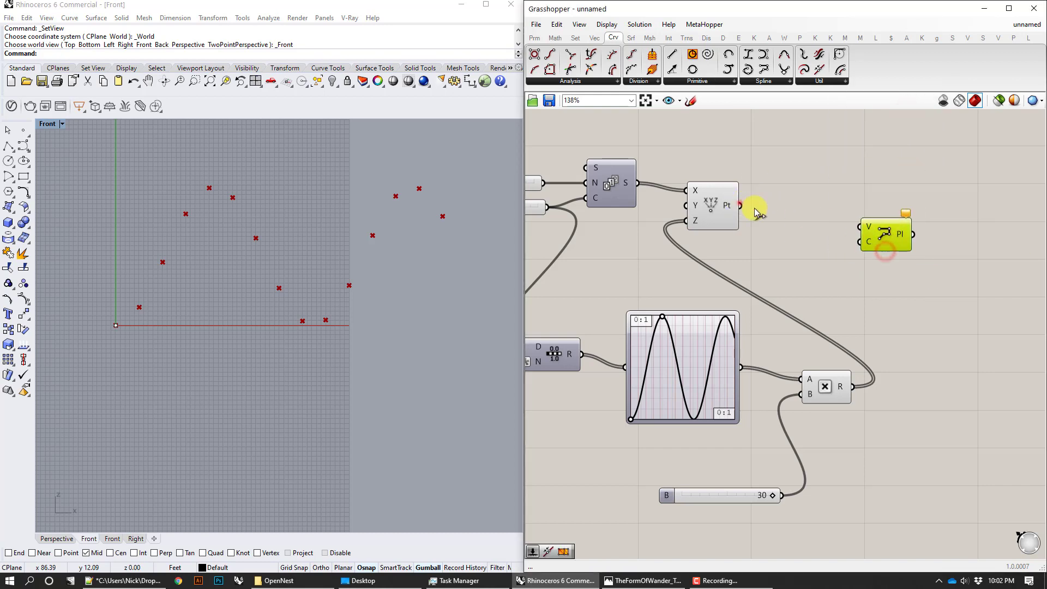
drag(740, 206, 860, 226)
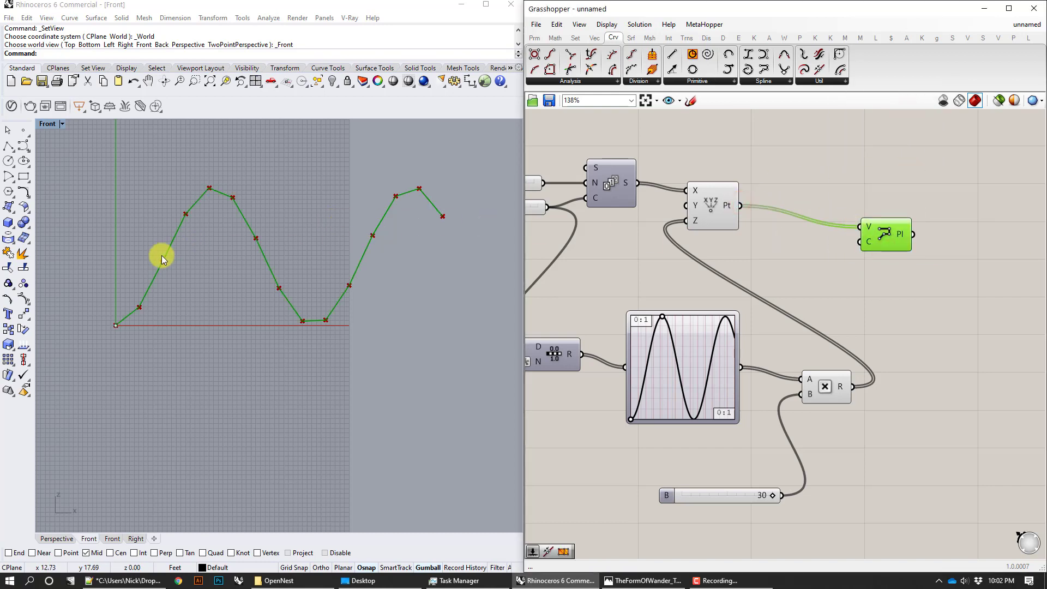
Step: Examine the polyline's segments between the sine-wave points in the Front view
scroll(126, 313, up, 2)
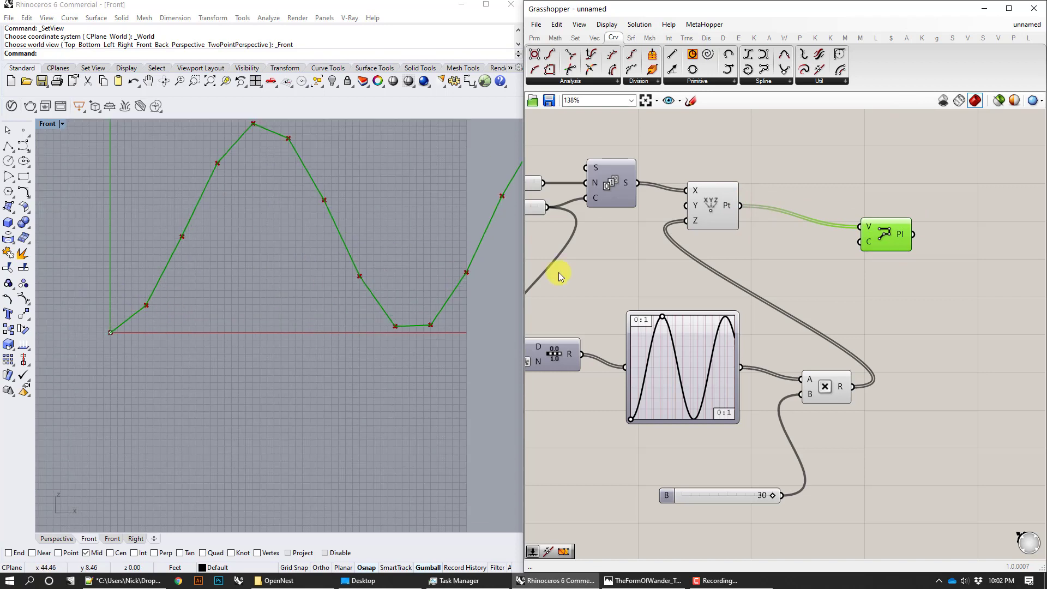
right_drag(188, 242, 417, 339)
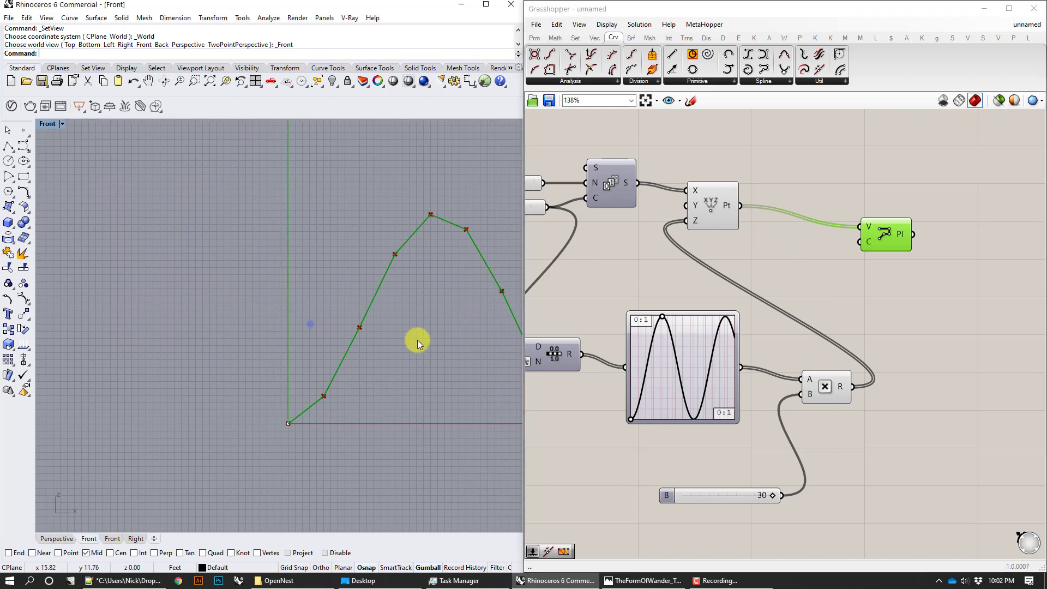
scroll(423, 382, up, 2)
right_drag(430, 425, 289, 428)
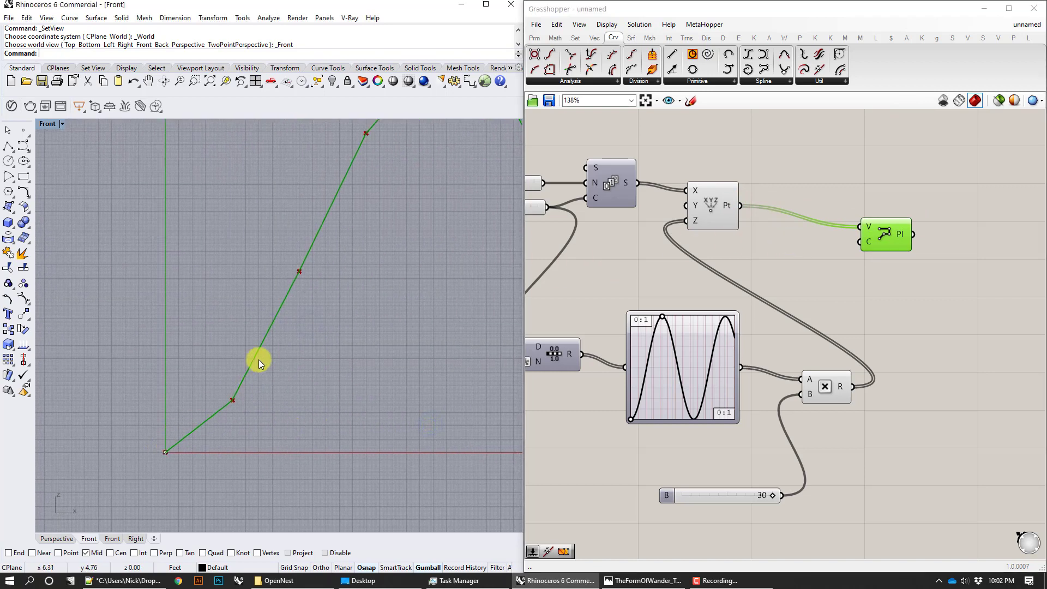
right_drag(259, 359, 201, 470)
scroll(362, 282, down, 4)
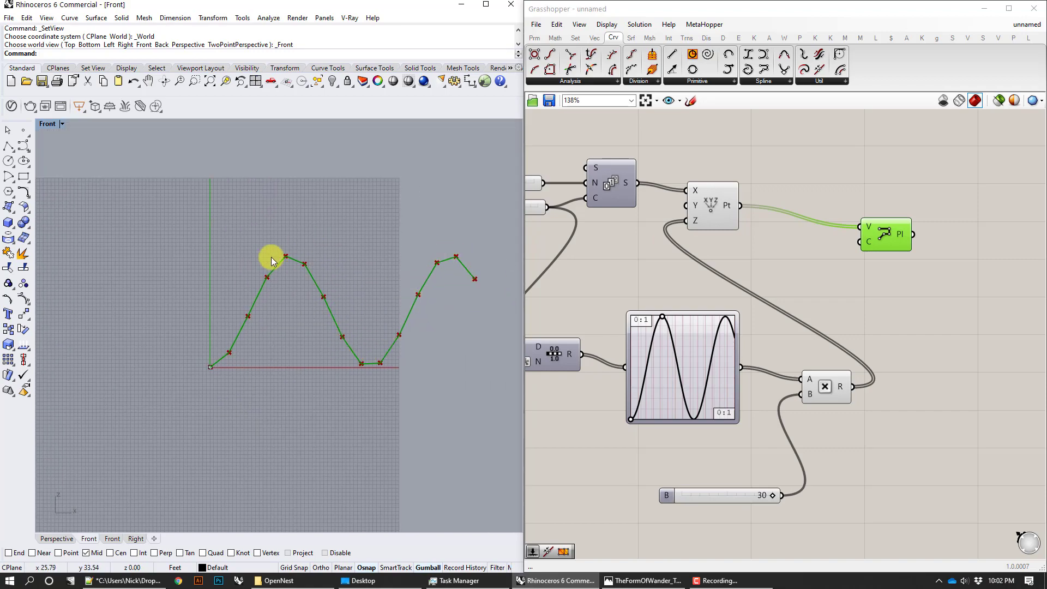
drag(884, 237, 887, 229)
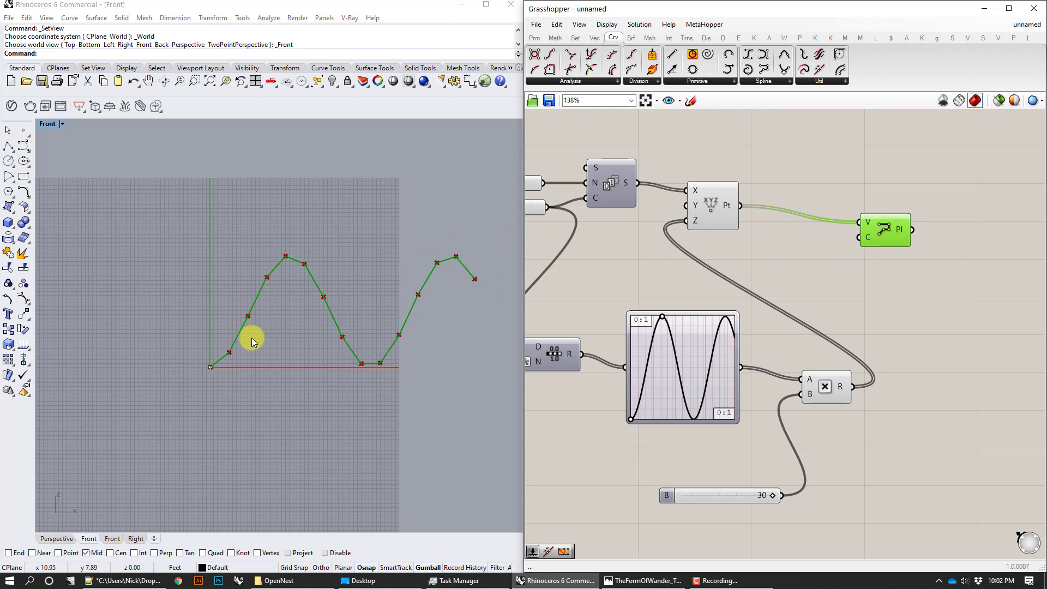
scroll(289, 332, up, 5)
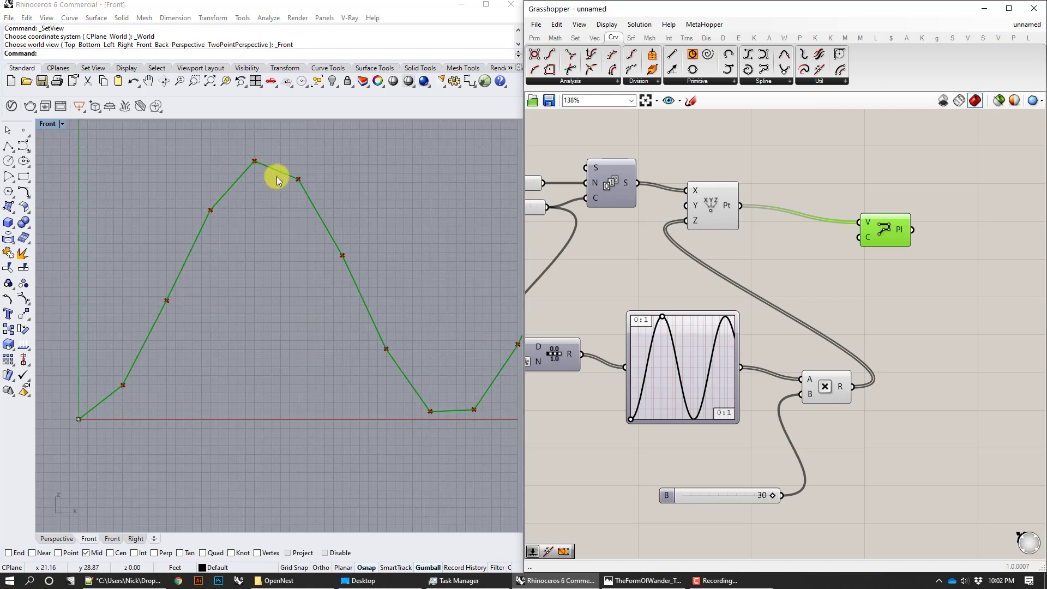
Step: Reposition the PolyLine component farther from Construct Point, so the connecting wire runs straight
right_drag(373, 293, 289, 319)
drag(881, 227, 868, 233)
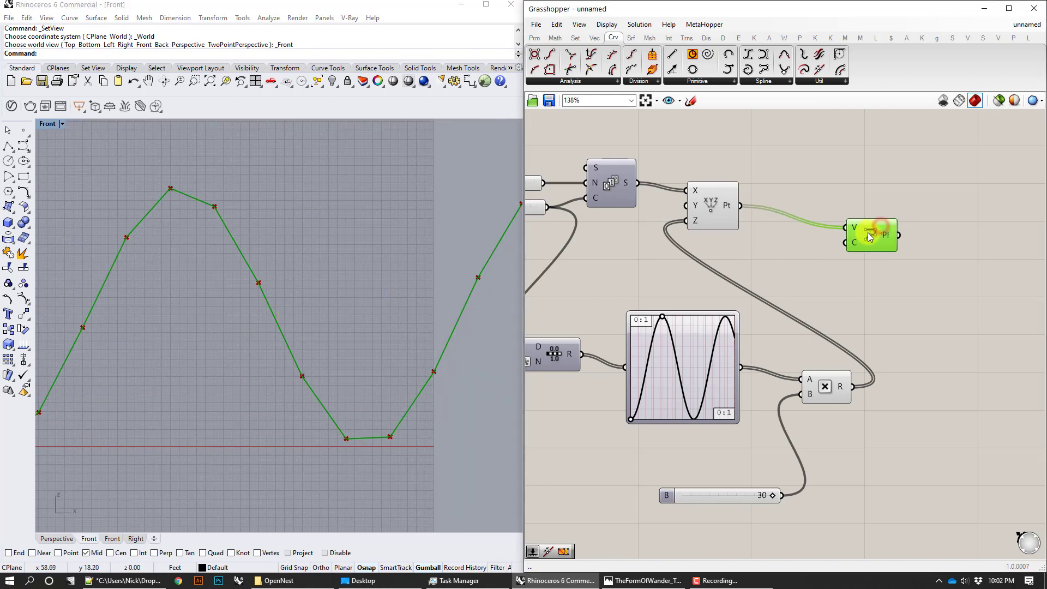
scroll(319, 272, down, 5)
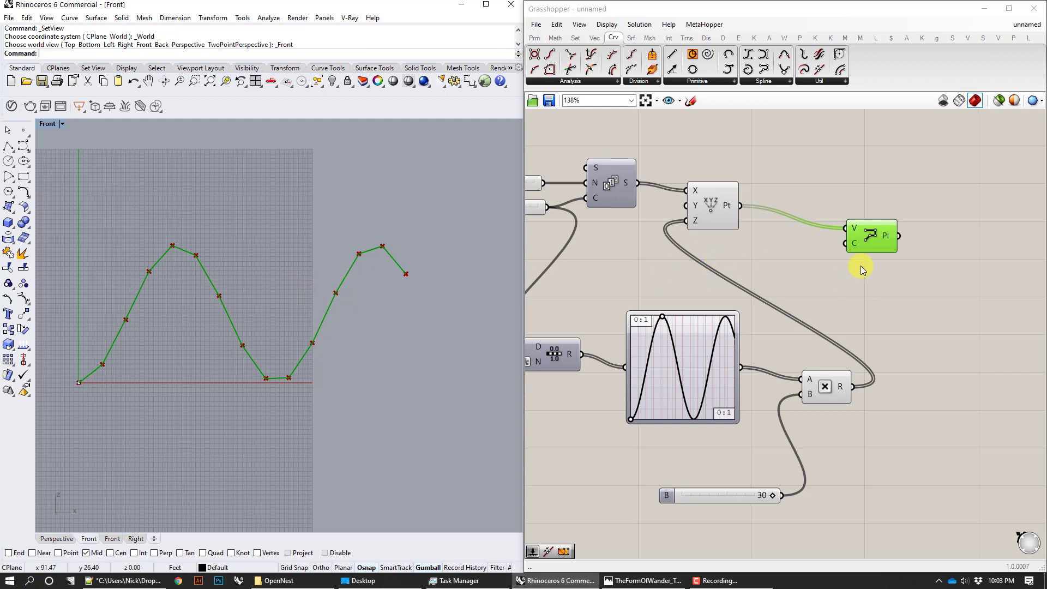
drag(873, 240, 923, 216)
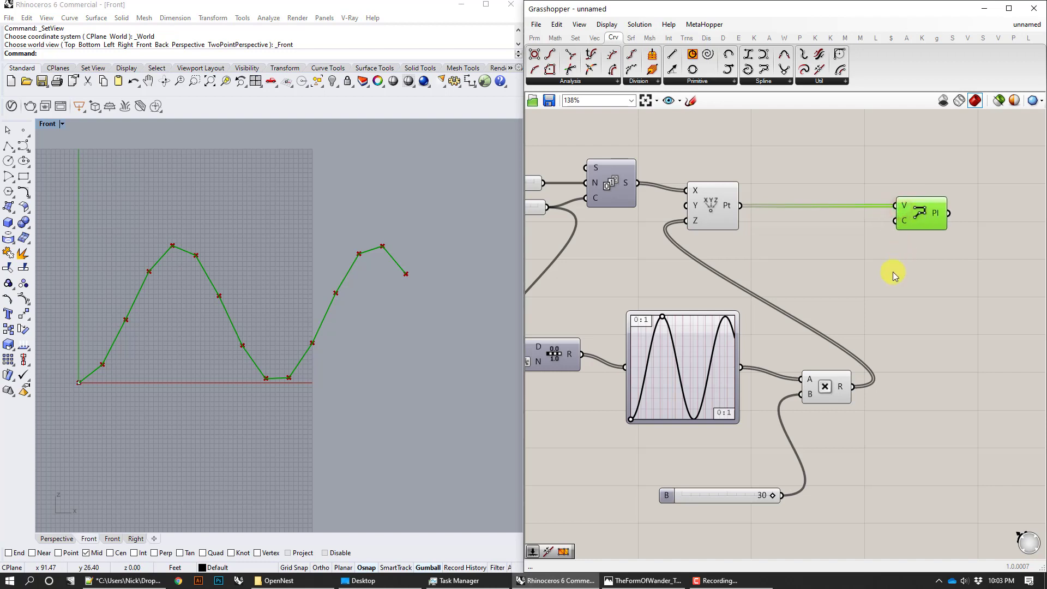
Step: Add a Nurbs Curve component and place it directly below the PolyLine component
click(914, 316)
double_click(914, 315)
text(nu)
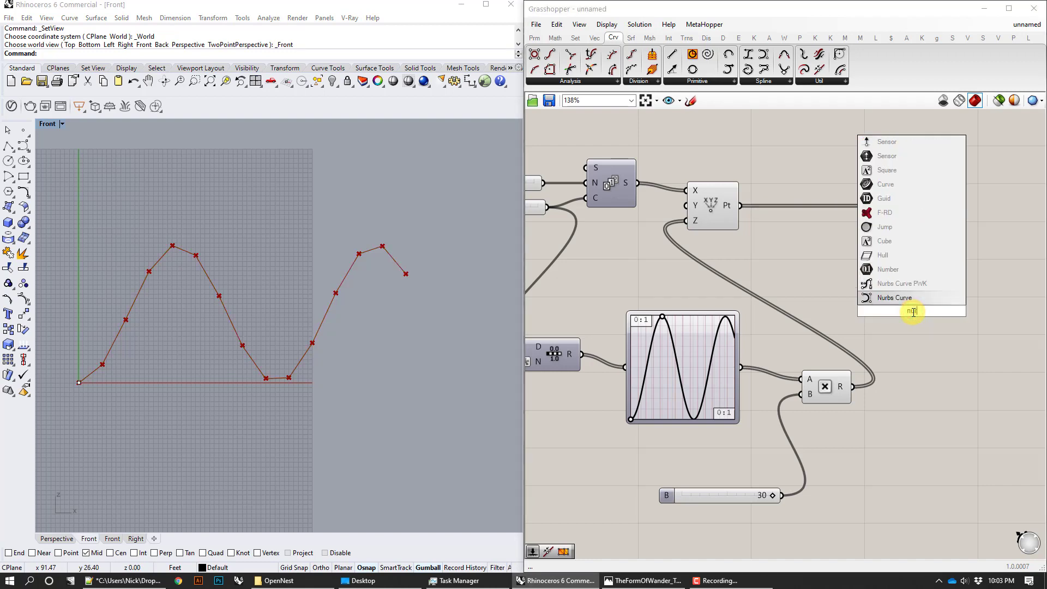
text(r)
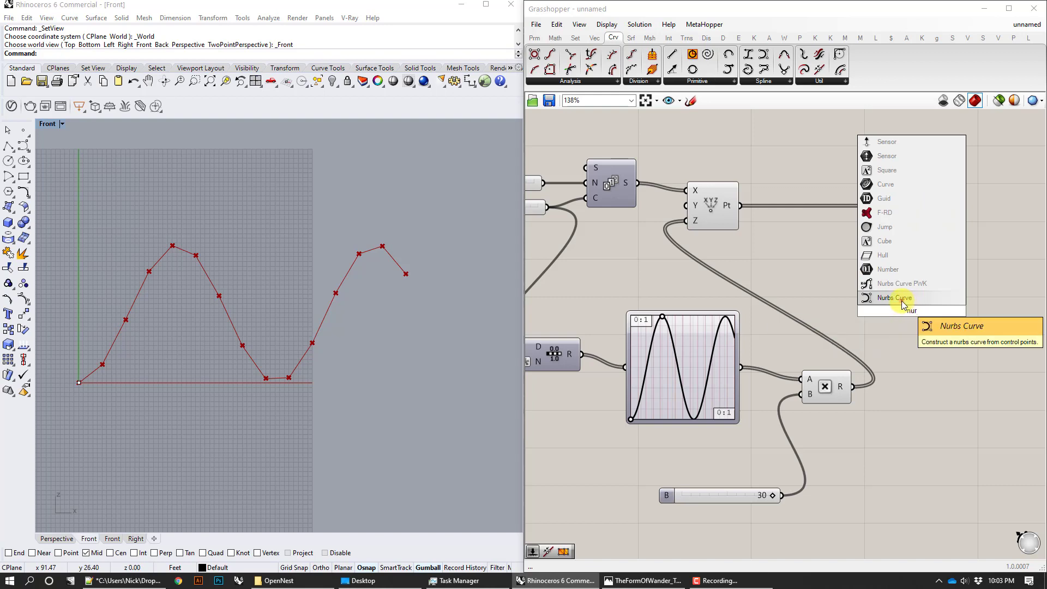
click(903, 304)
drag(903, 304, 914, 255)
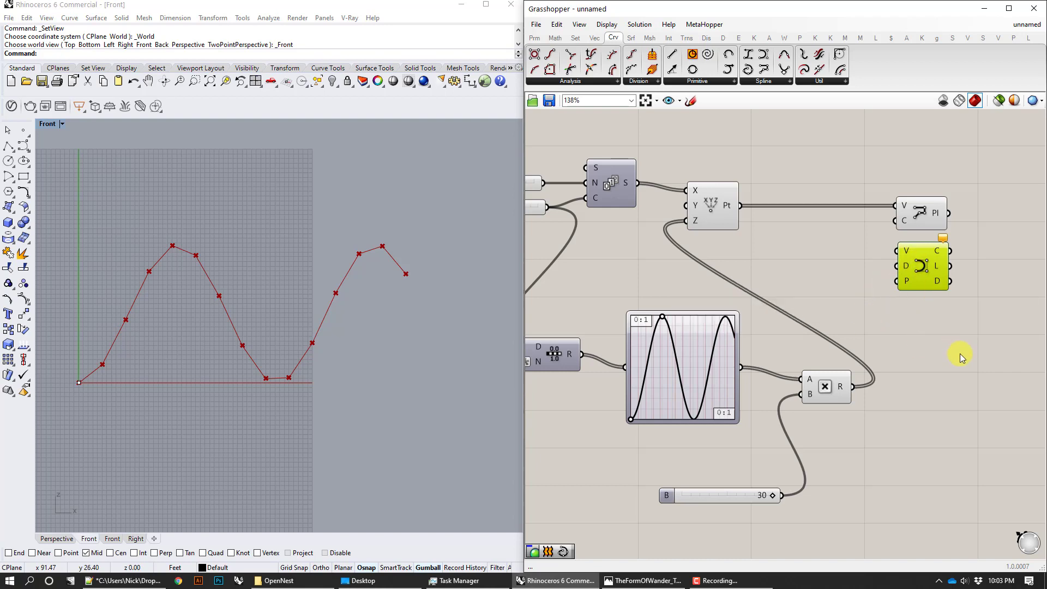
Step: Connect the Construct Point output Pt to the Nurbs Curve vertices input V as well
right_drag(960, 353, 901, 394)
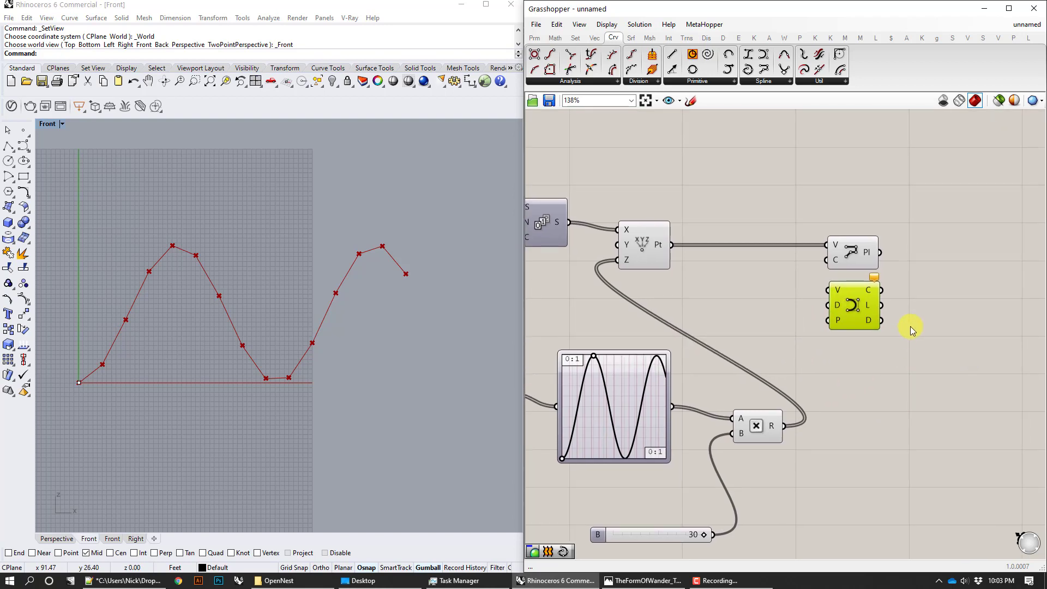
scroll(907, 323, up, 1)
scroll(703, 295, up, 2)
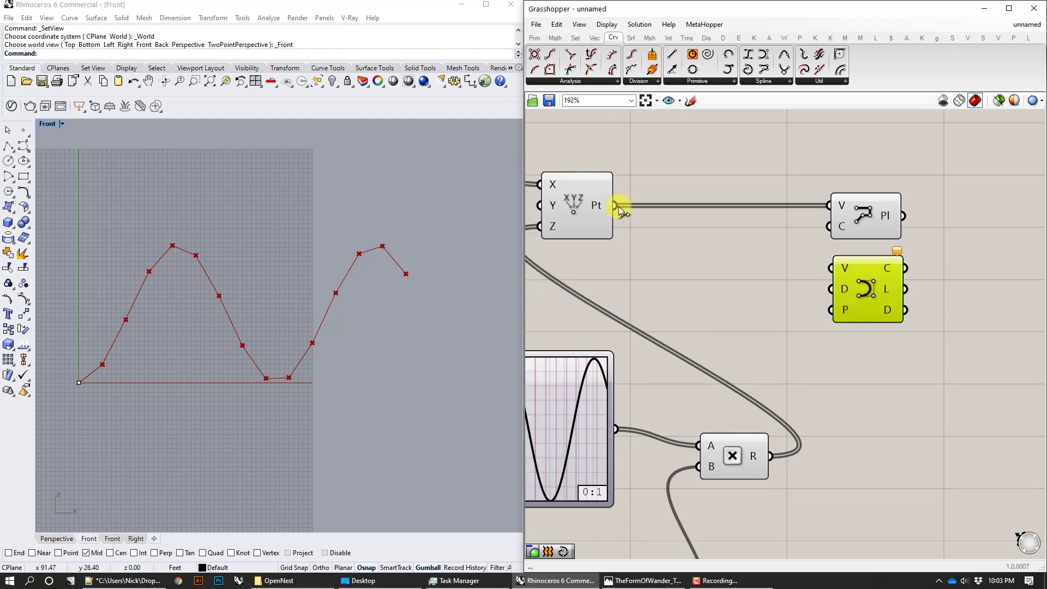
drag(615, 205, 829, 277)
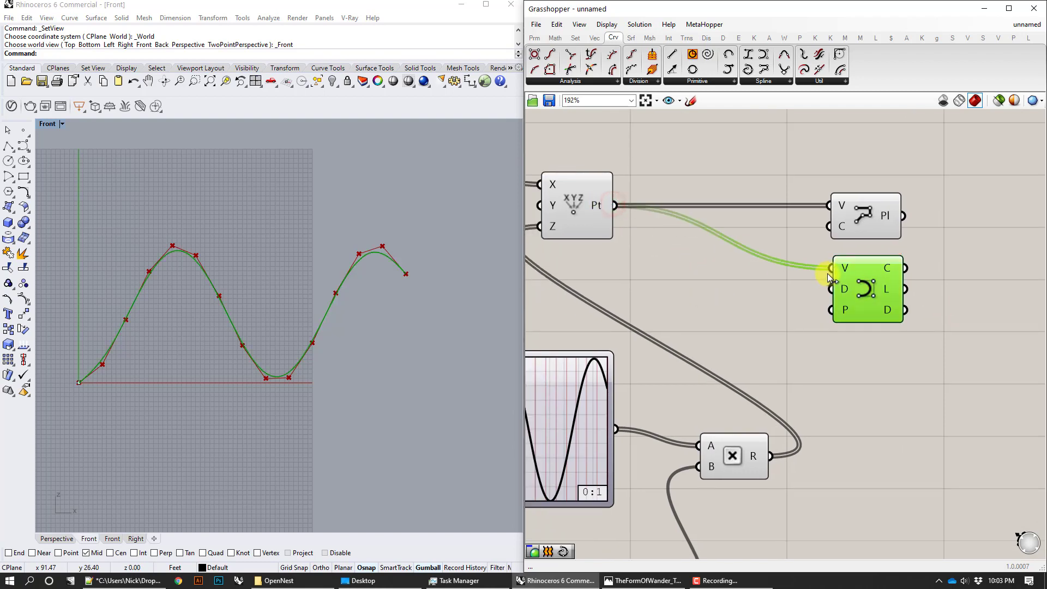
Step: Examine how the NURBS curve follows the control points compared with the polyline in the Front view
scroll(387, 299, up, 2)
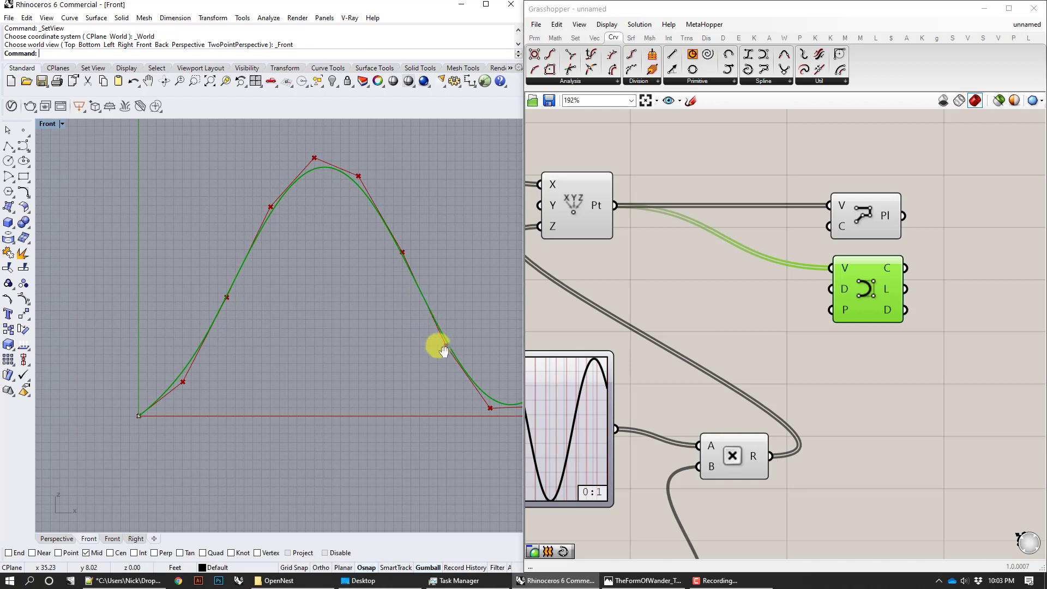
right_drag(445, 346, 289, 312)
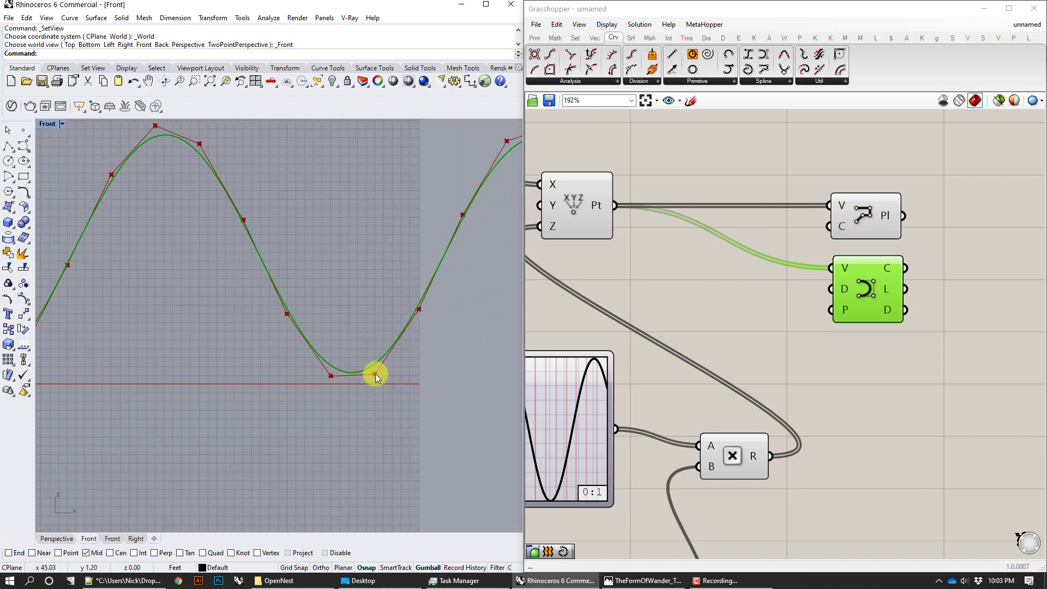
right_drag(469, 209, 394, 278)
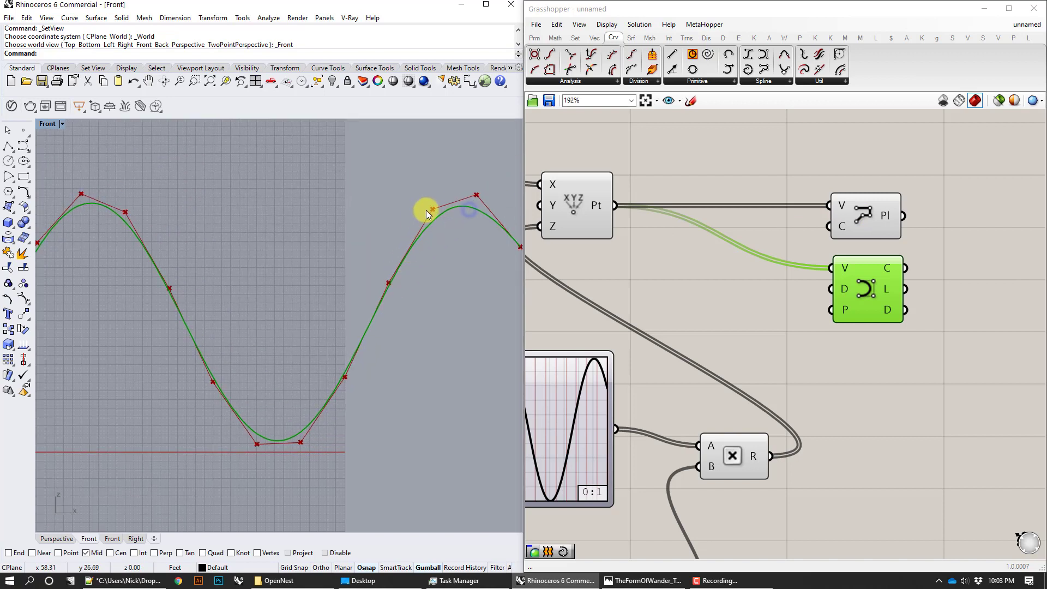
right_drag(469, 195, 398, 199)
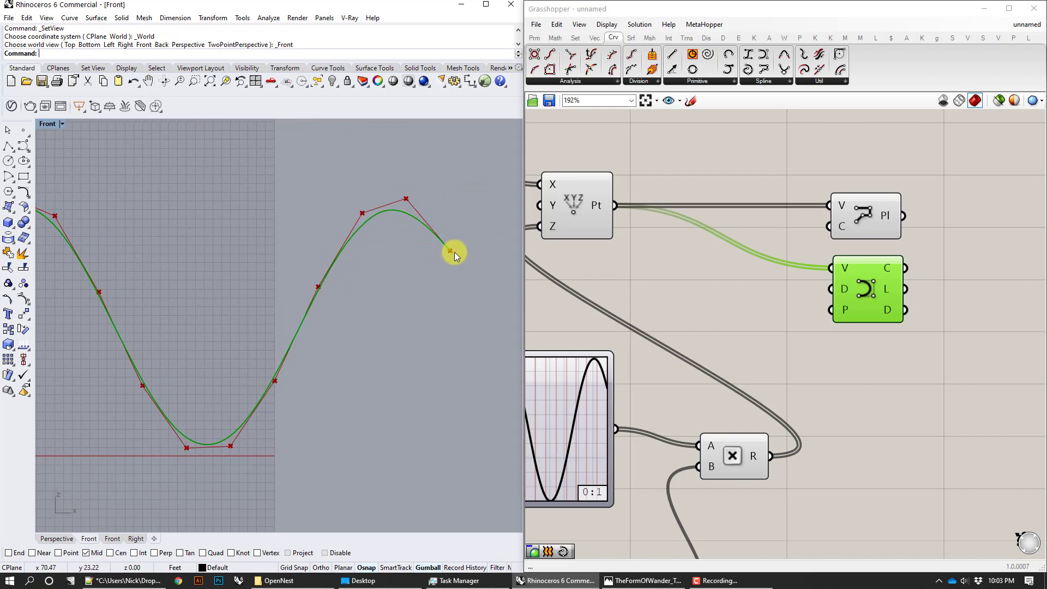
scroll(454, 252, down, 5)
right_drag(252, 289, 320, 291)
scroll(252, 343, up, 13)
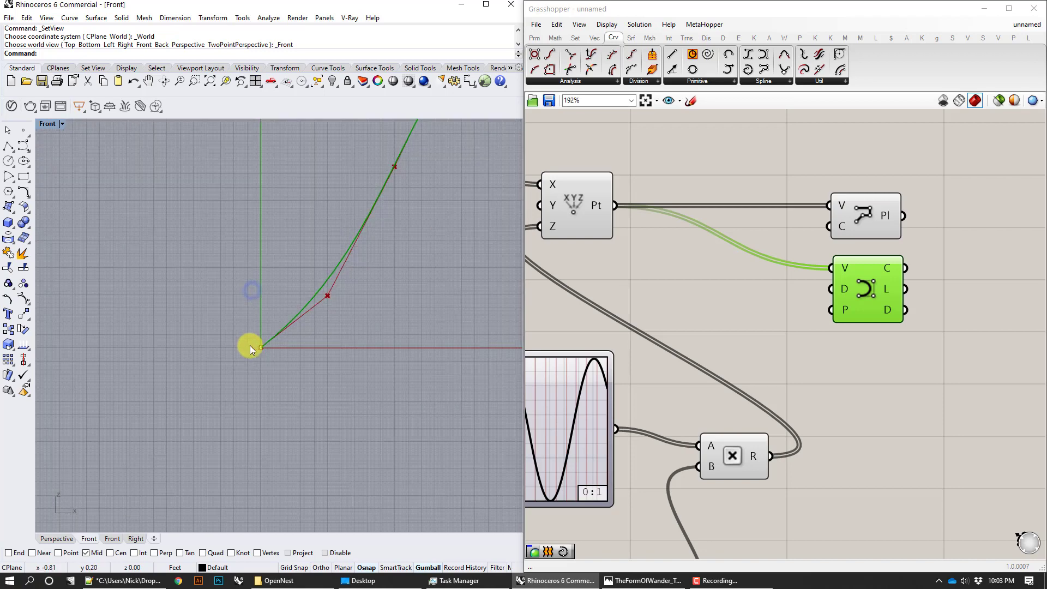
right_drag(397, 321, 289, 437)
scroll(289, 436, down, 2)
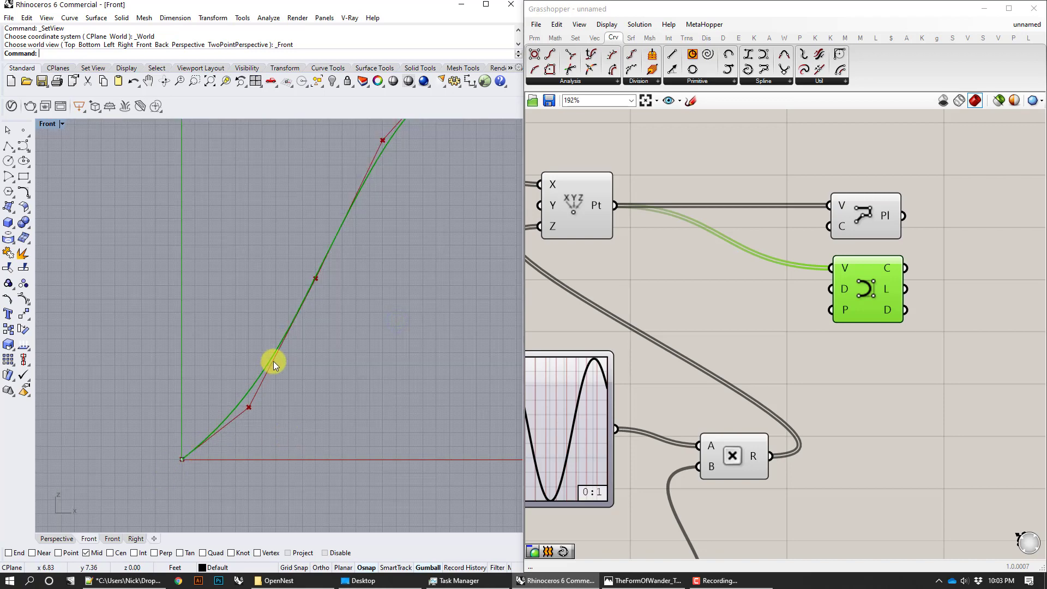
scroll(273, 361, down, 2)
right_drag(444, 204, 321, 208)
right_drag(401, 338, 287, 257)
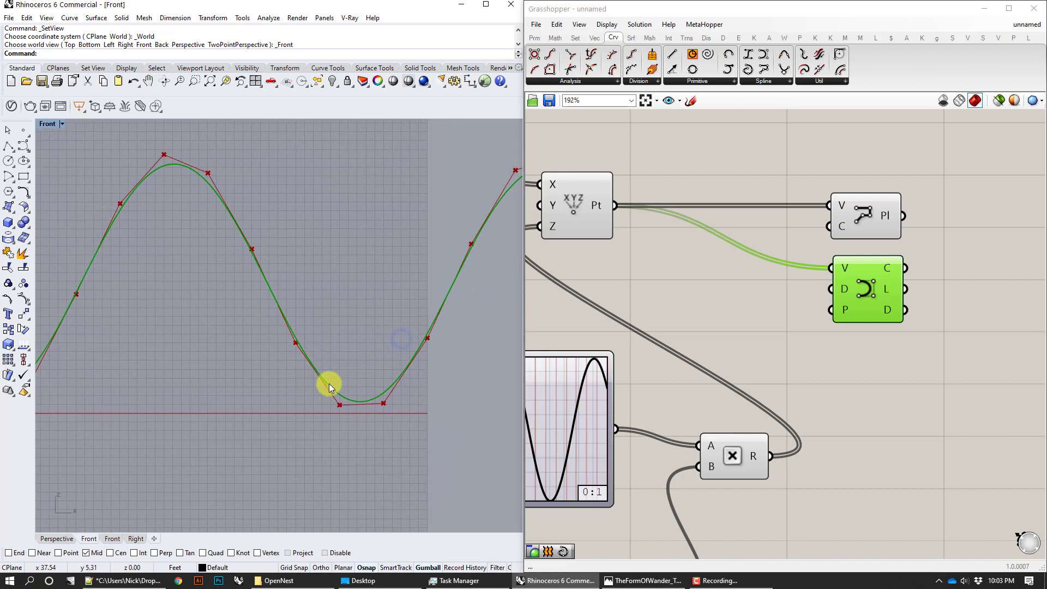
drag(861, 286, 865, 290)
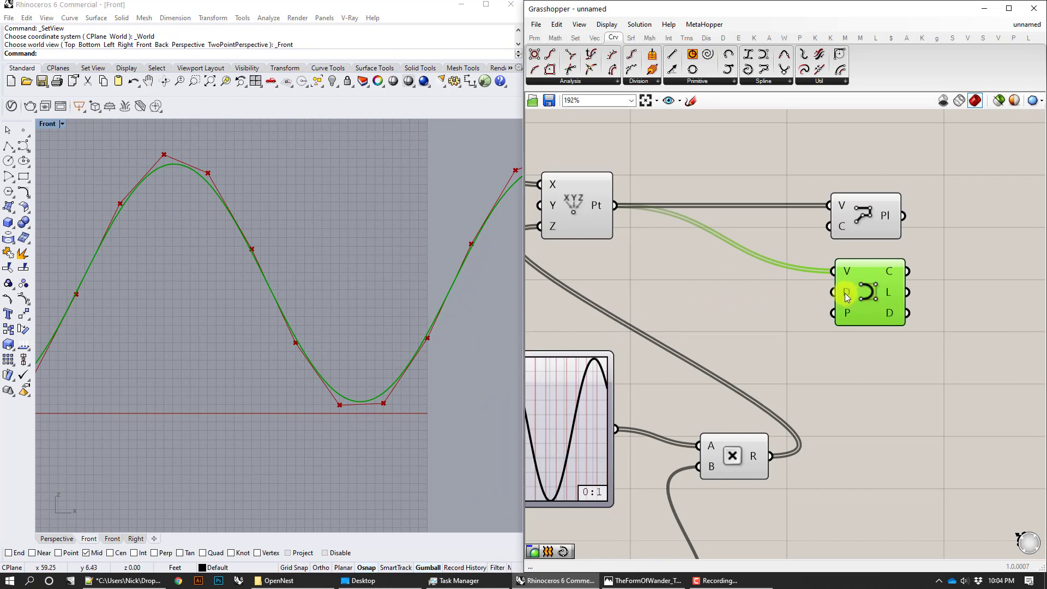
Step: Draw an arched degree 3 curve from three control points beyond the end of the sine wave, about 62 ft wide
scroll(275, 358, down, 3)
right_drag(414, 348, 93, 202)
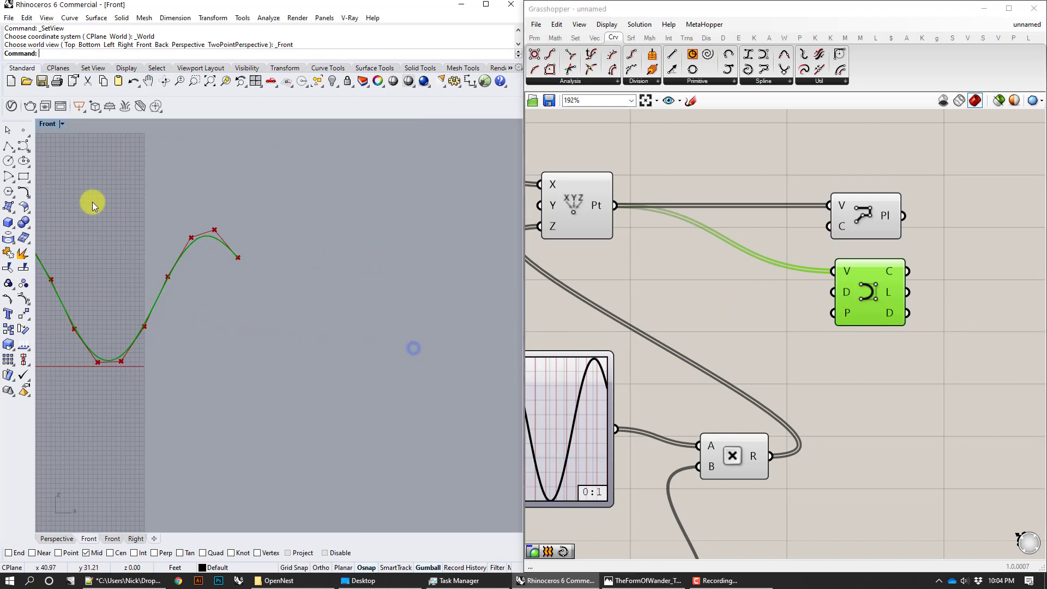
click(24, 147)
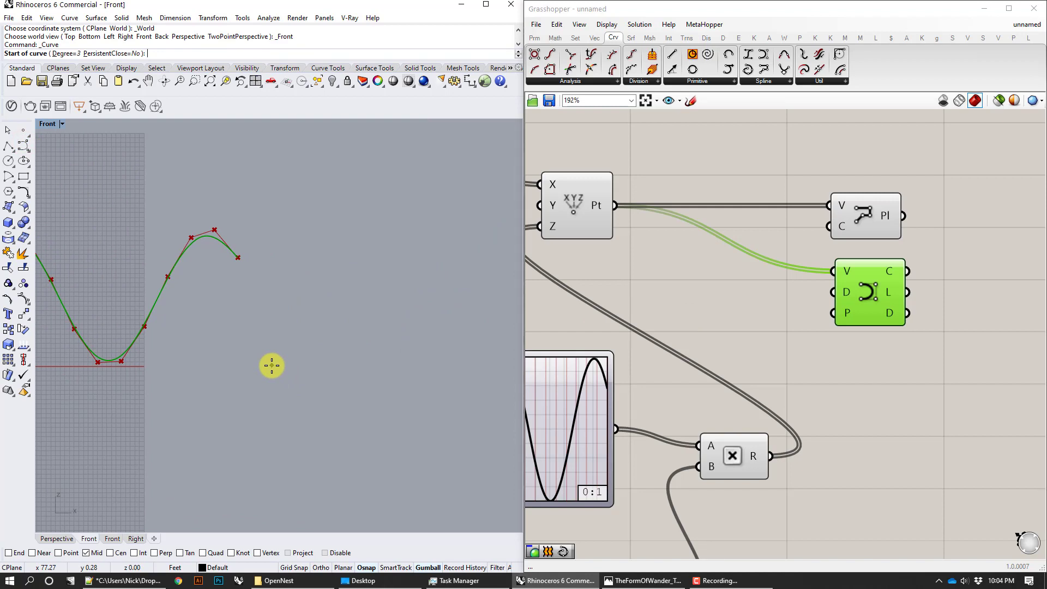
click(271, 365)
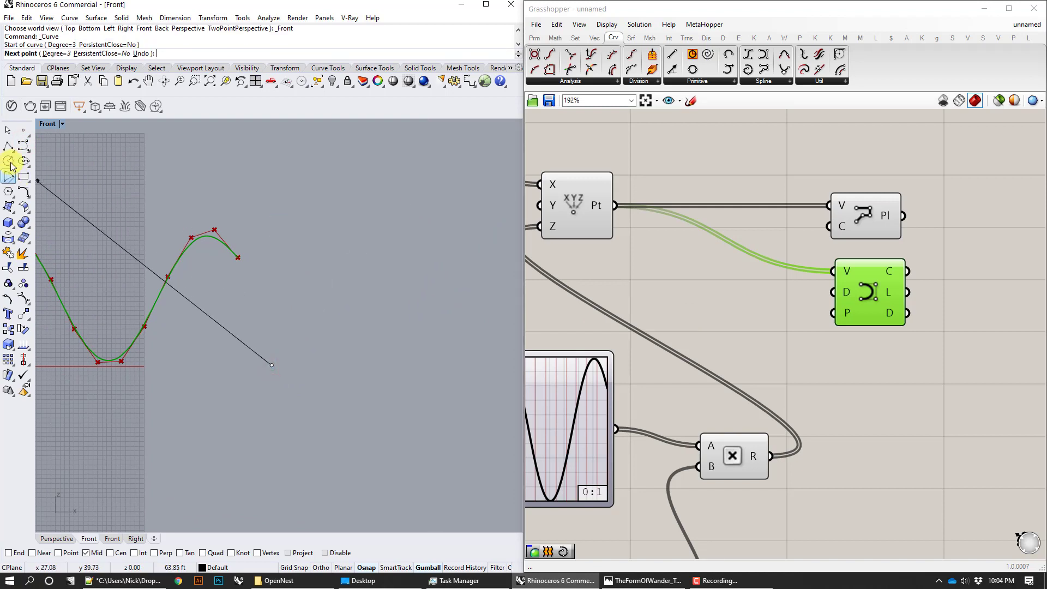
click(414, 237)
right_drag(467, 334, 292, 308)
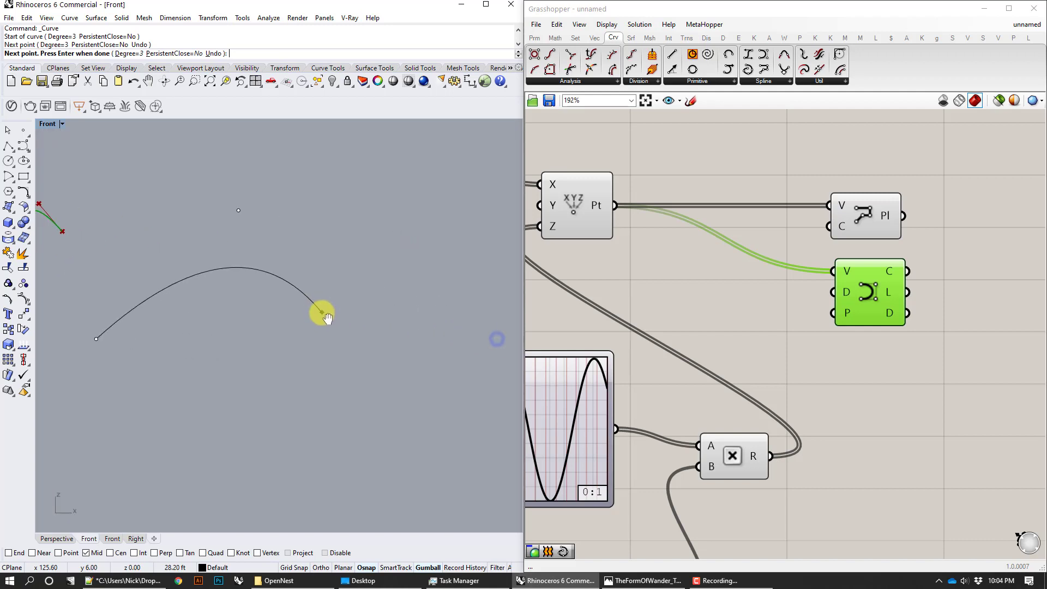
click(383, 337)
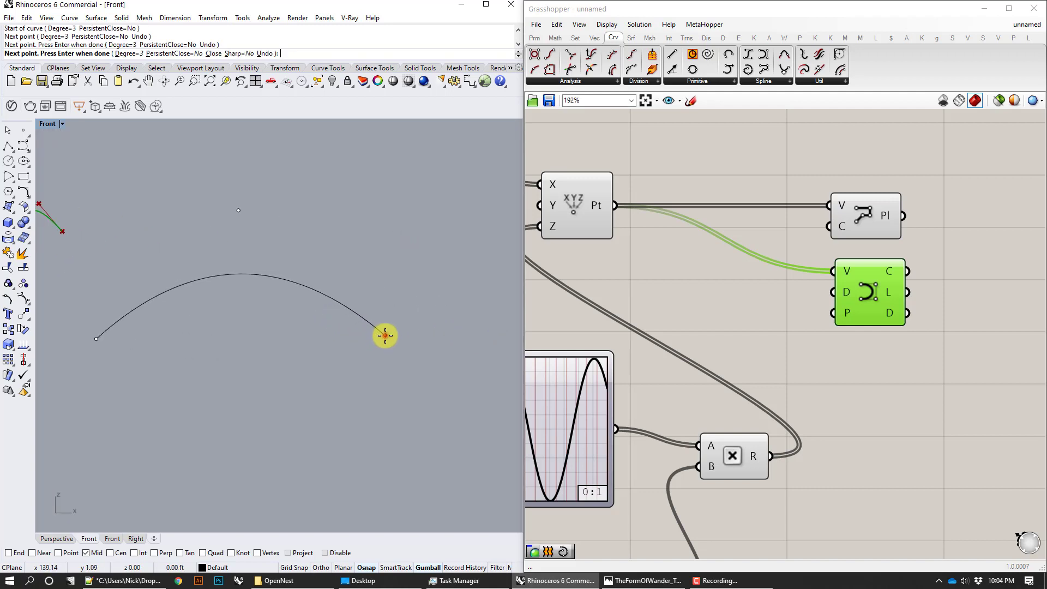
right_click(384, 336)
Step: Raise the arch's middle control point, varying its height to reshape the curve, and deselect it
click(276, 276)
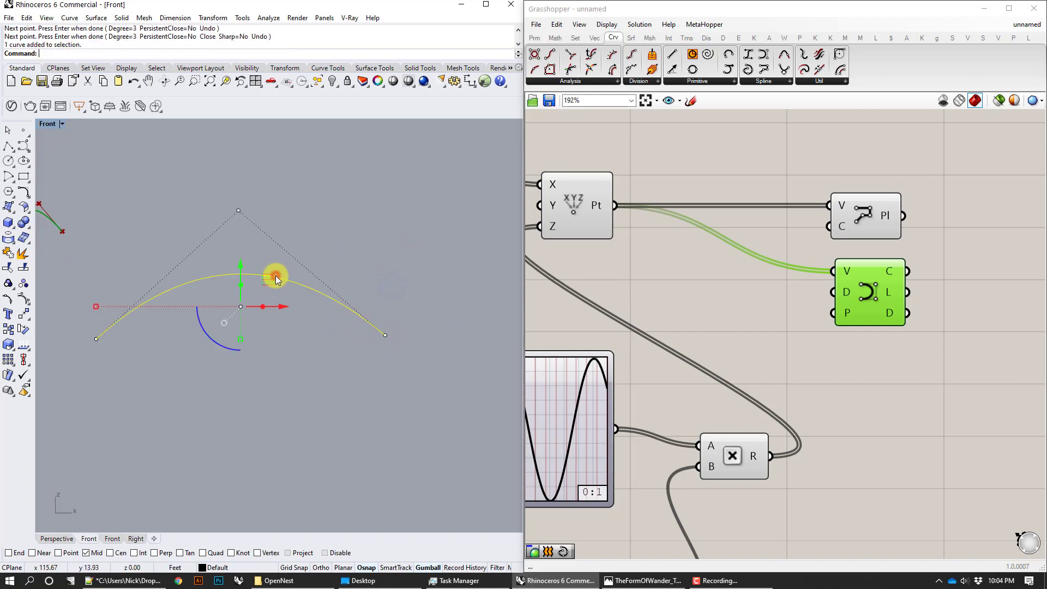
click(238, 211)
drag(237, 198, 250, 162)
right_drag(273, 210, 339, 244)
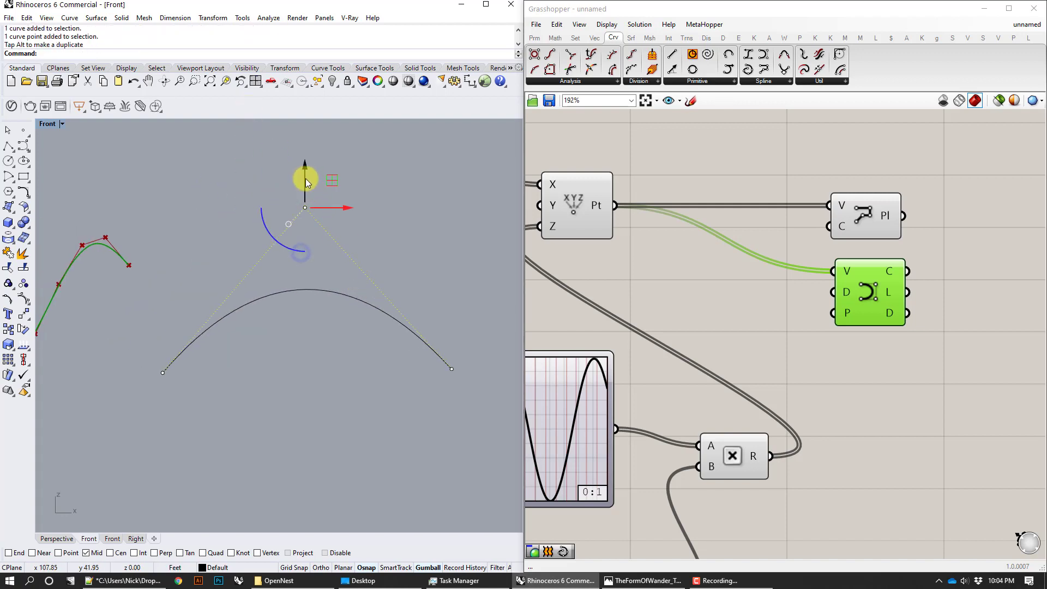
drag(305, 178, 306, 258)
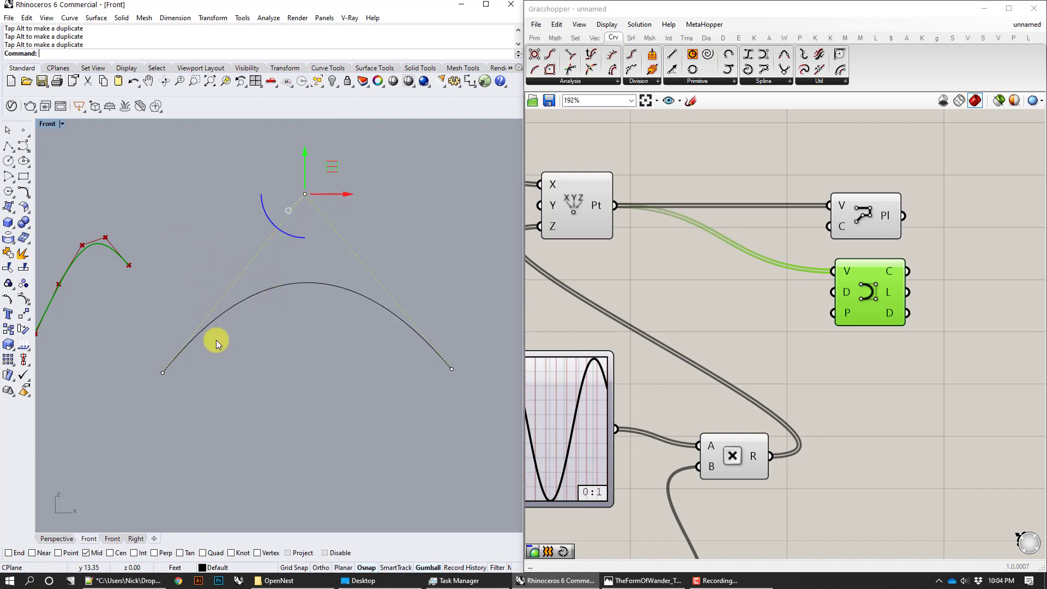
click(176, 269)
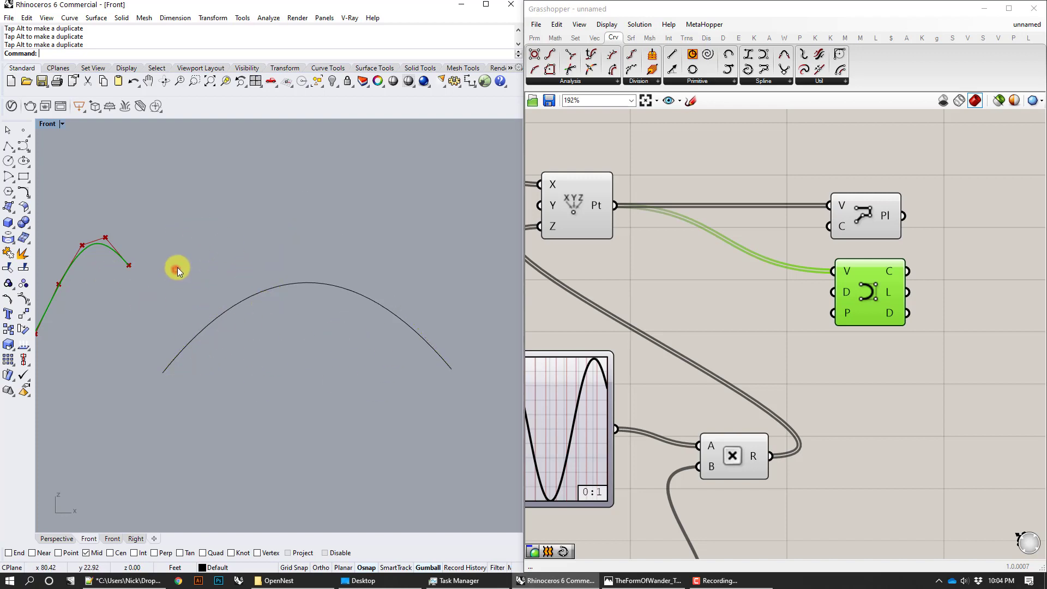
Step: Check the Nurbs Curve component's Degree input and raise the arch's middle control point a little more
click(312, 281)
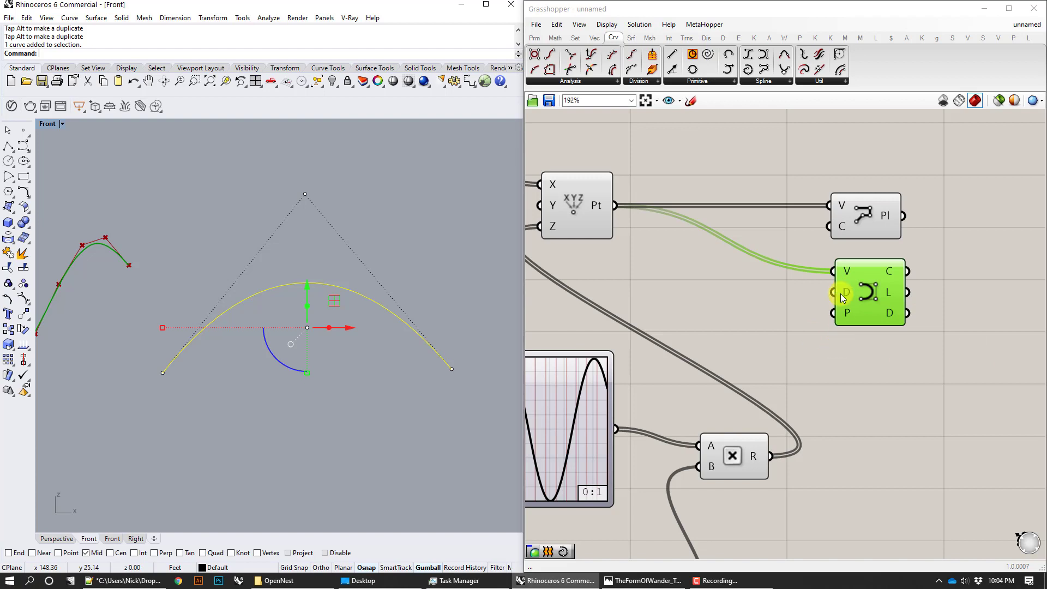
mouse_move(844, 292)
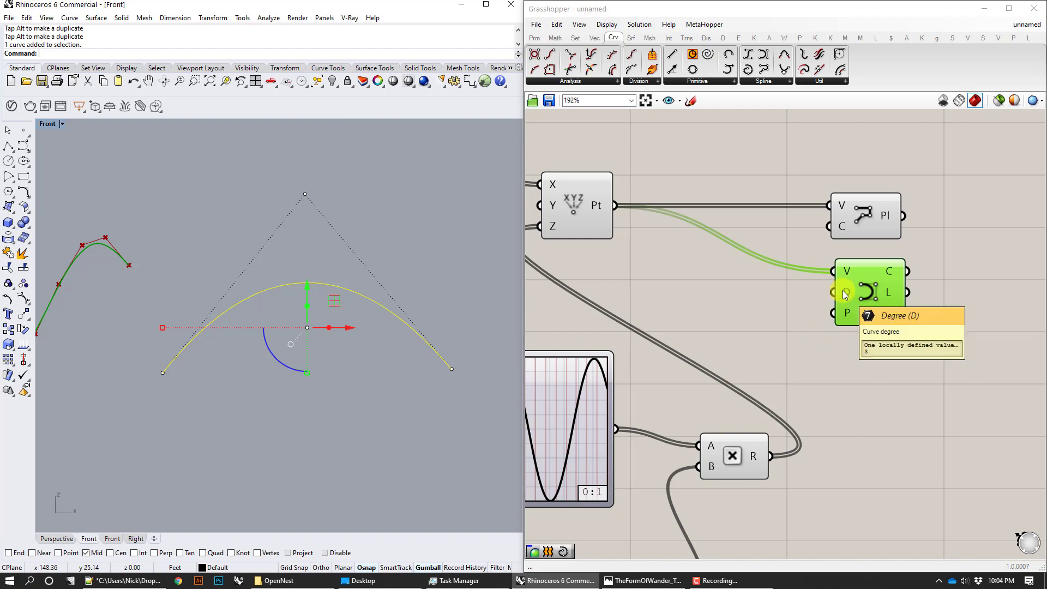
mouse_move(306, 196)
mouse_down()
mouse_move(302, 158)
mouse_move(305, 176)
mouse_up()
click(301, 363)
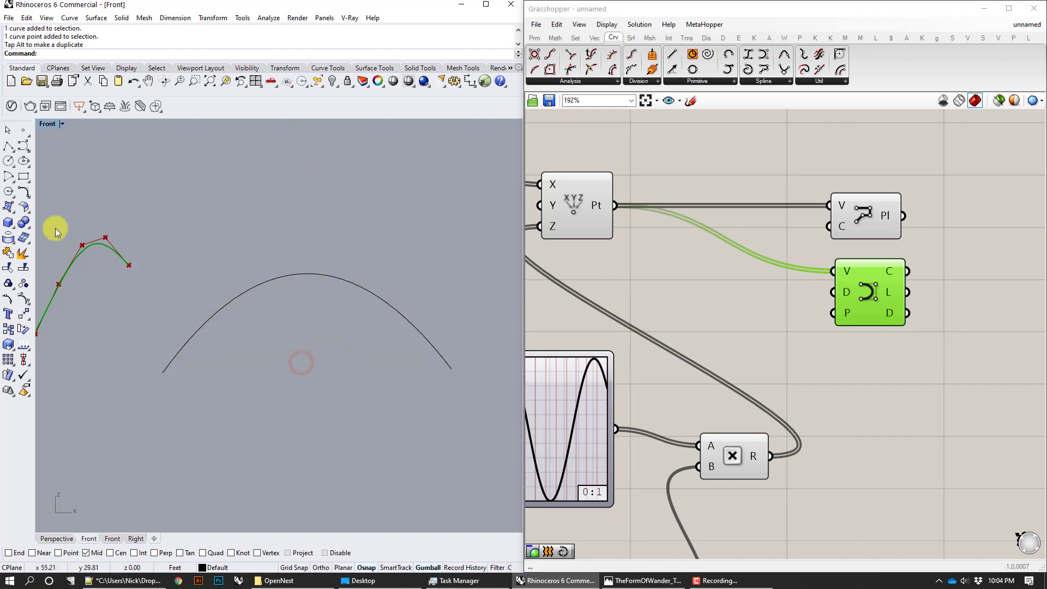
Step: Draw a degree 3 curve from five control points below the arch and undo it after viewing its control polygon
click(24, 145)
scroll(292, 350, down, 5)
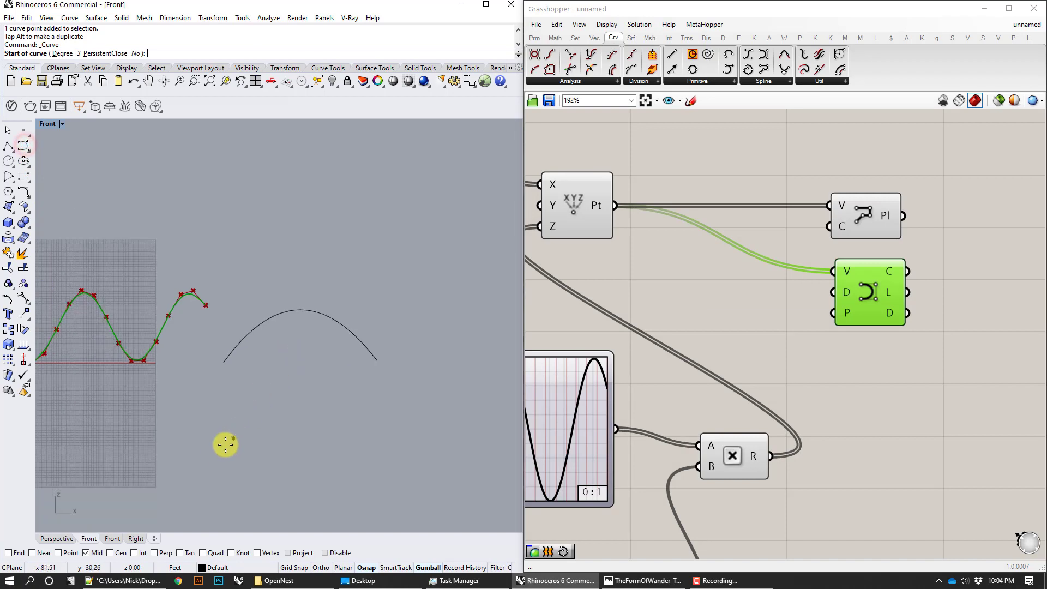
click(202, 461)
click(283, 387)
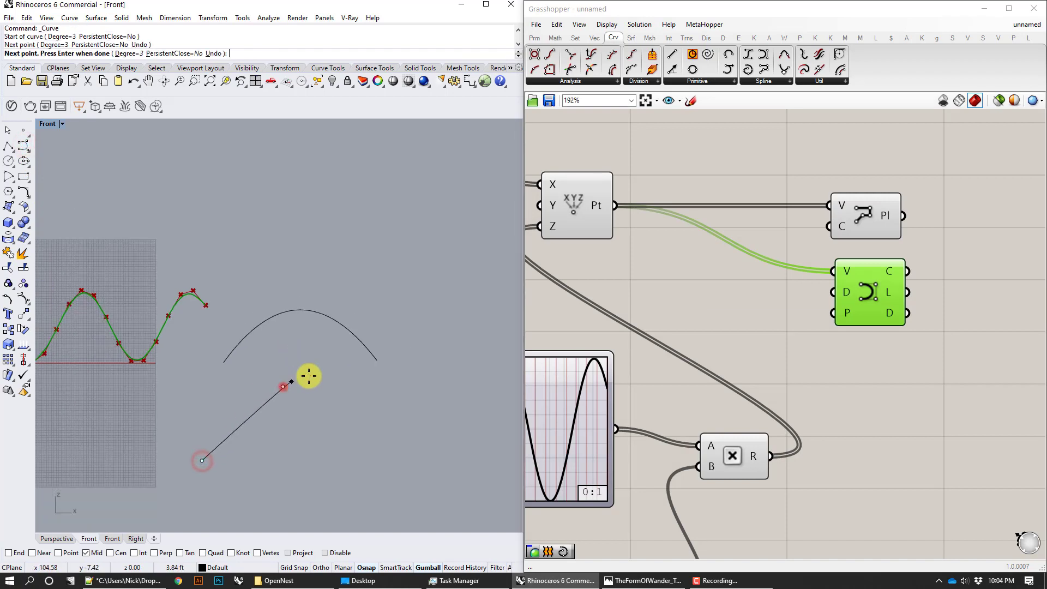
click(367, 385)
click(452, 405)
right_drag(451, 405, 335, 399)
click(398, 449)
right_click(398, 449)
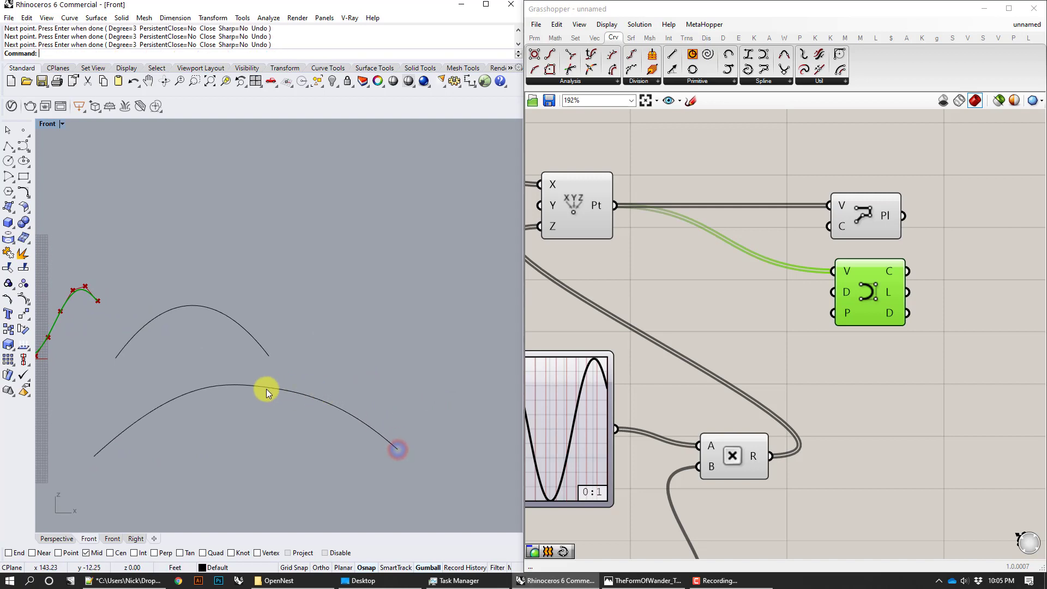
click(264, 386)
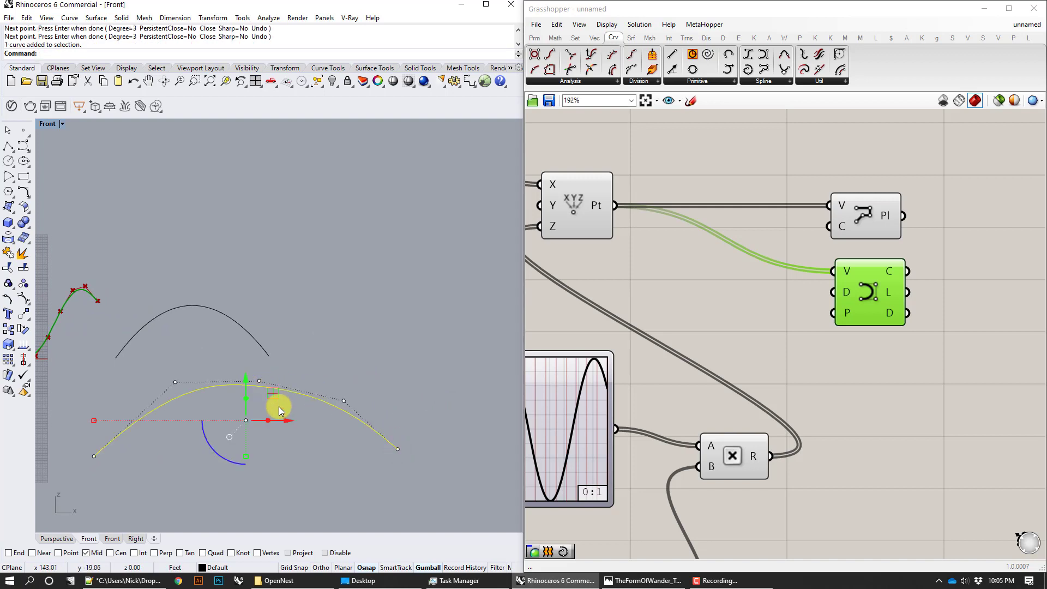
key(ctrl+z)
Step: Draw a degree 2 curve from four control points below the arch, about 108 ft wide
click(25, 147)
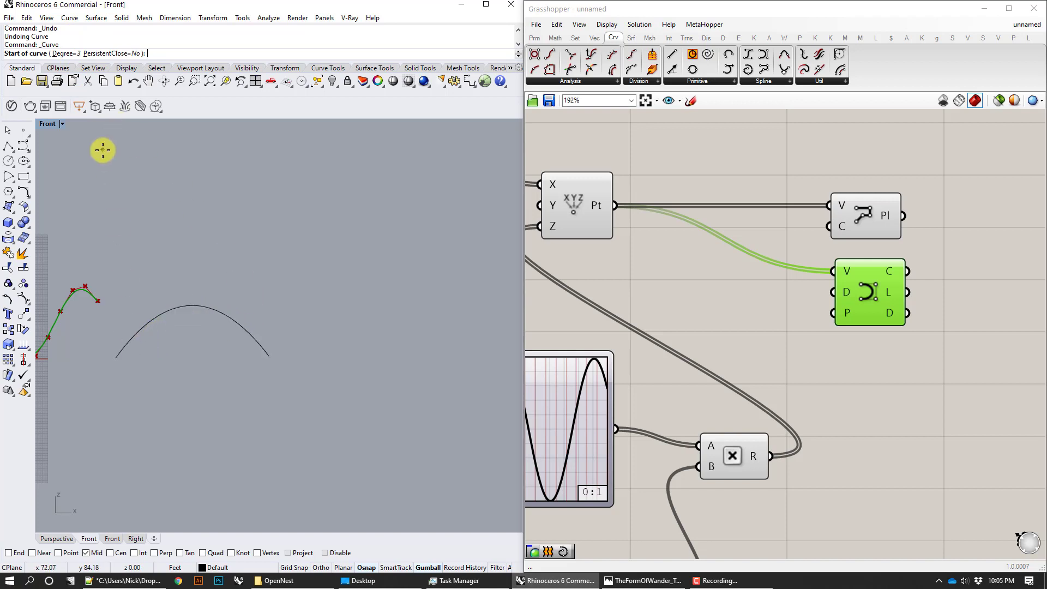
click(67, 54)
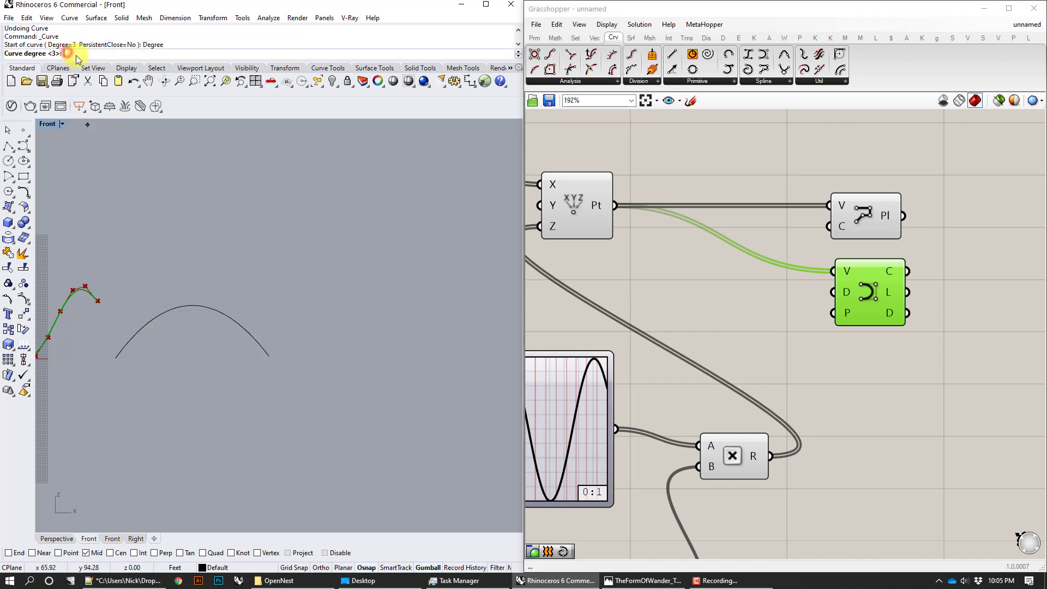
key(Return)
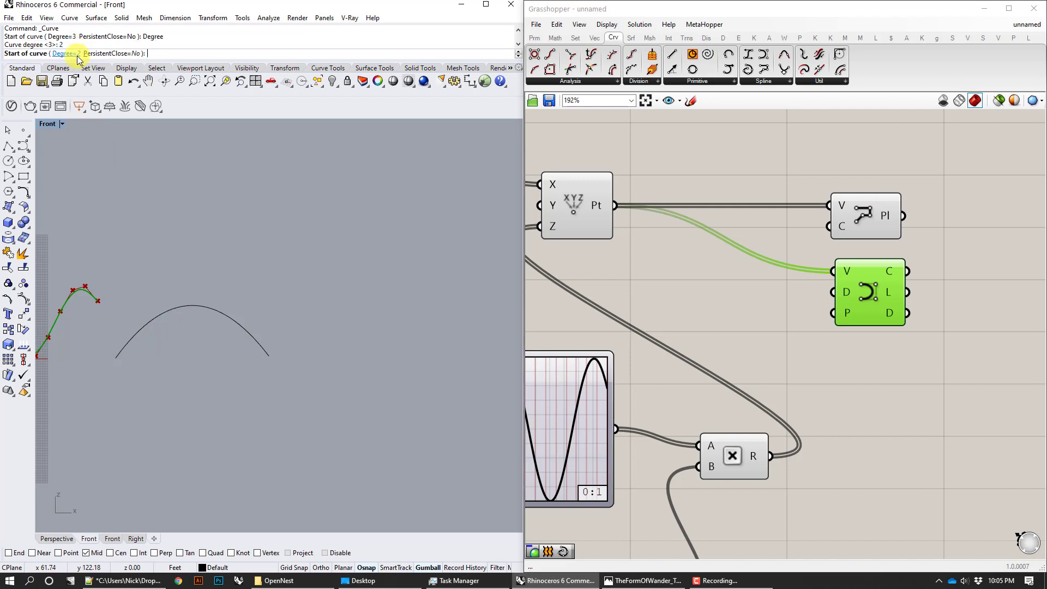
click(104, 464)
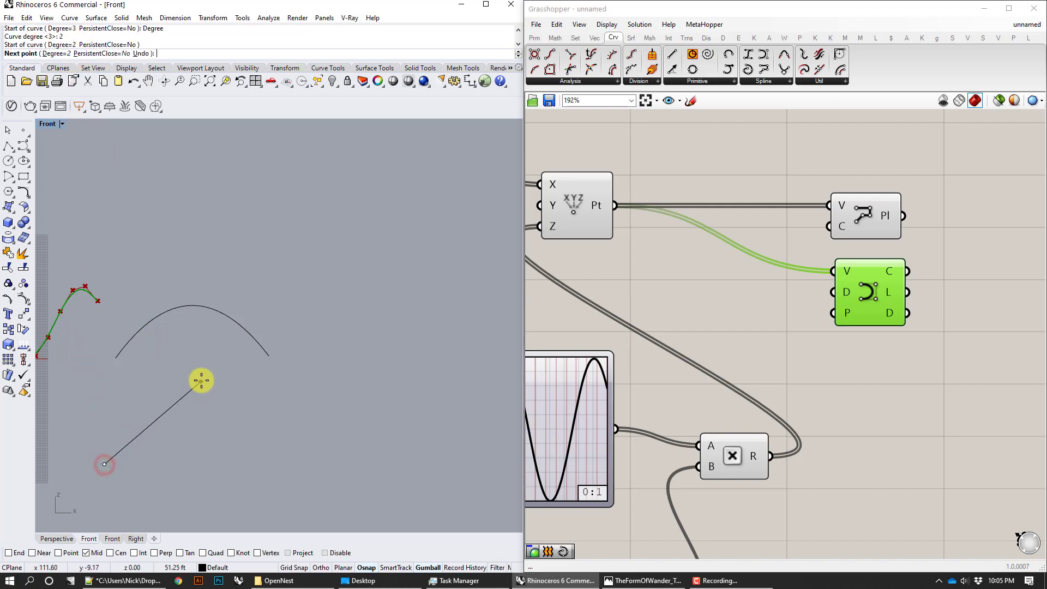
click(202, 377)
click(290, 383)
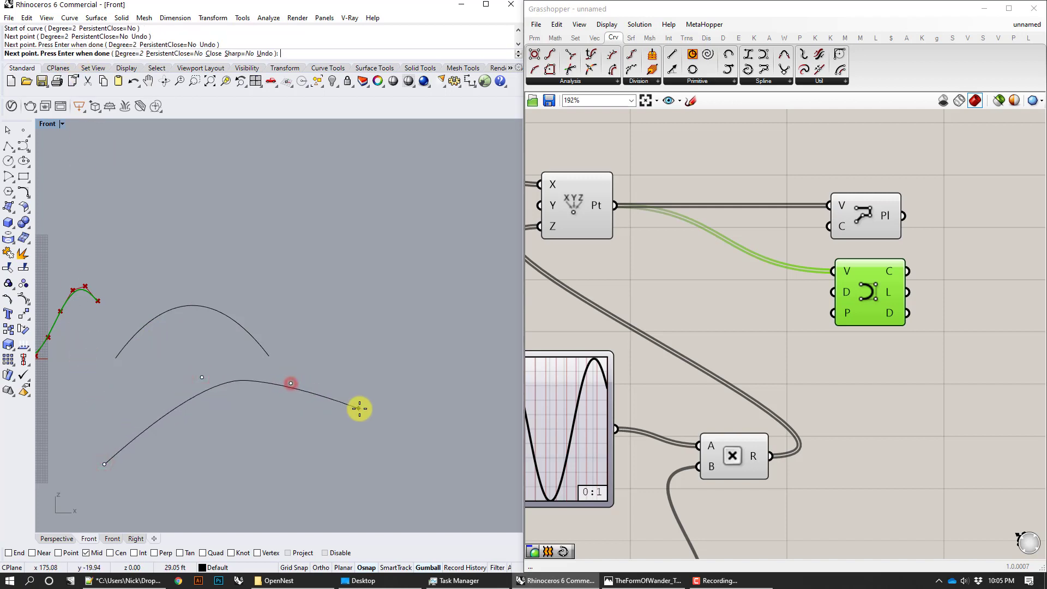
click(372, 458)
right_click(372, 458)
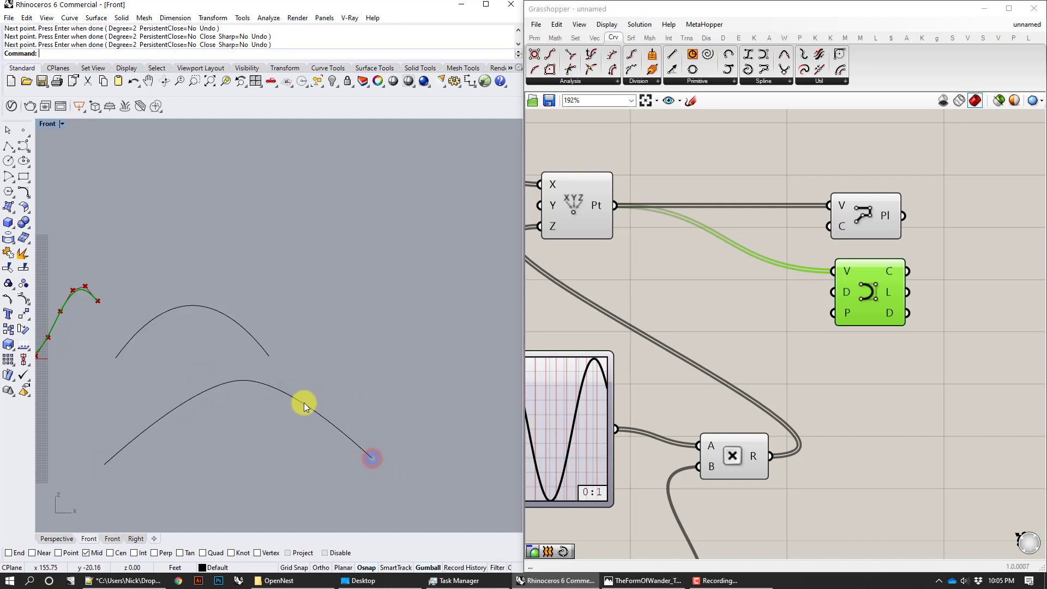
Step: Shift the lower curve's third control point outward and raise its end point well above the start point, bending it into an S-shape
click(290, 391)
click(291, 383)
drag(291, 383, 335, 362)
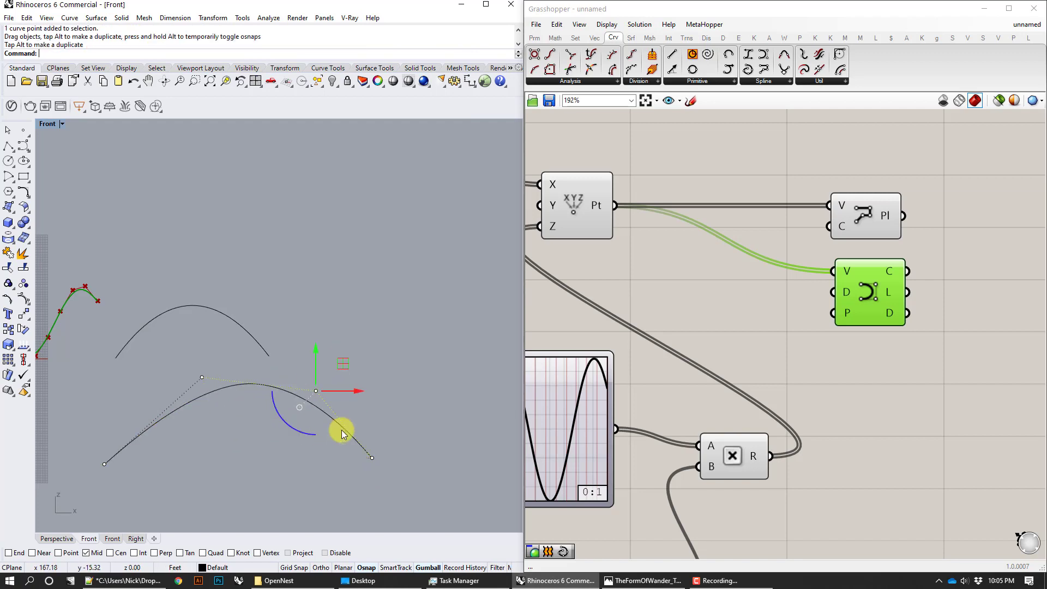
click(371, 458)
drag(372, 428, 388, 316)
Step: Inspect the lower curve's control polygon and pull its end point back down to about the start point's level
click(199, 377)
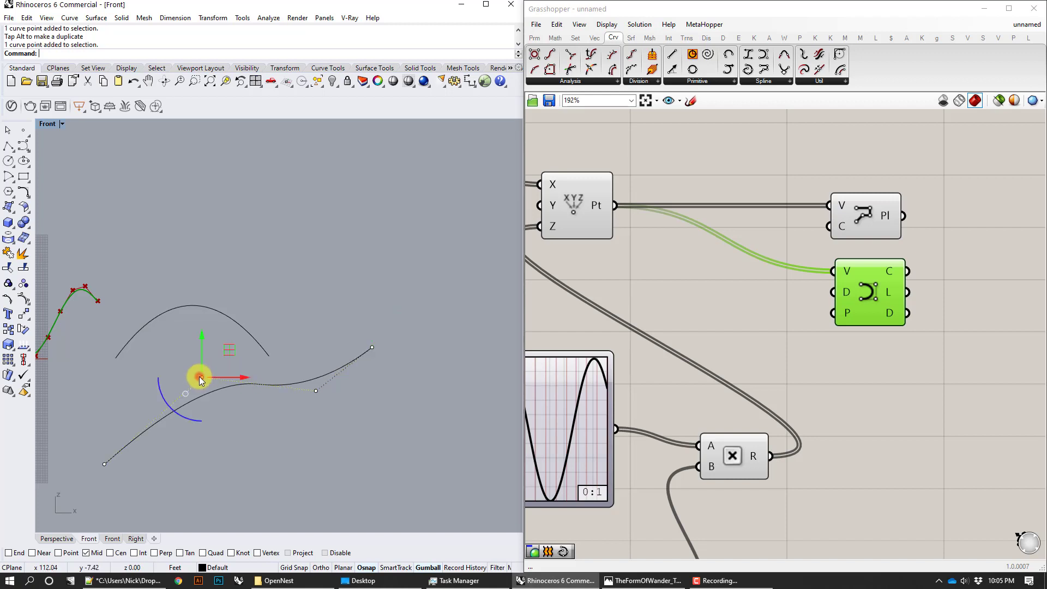
click(285, 349)
click(311, 381)
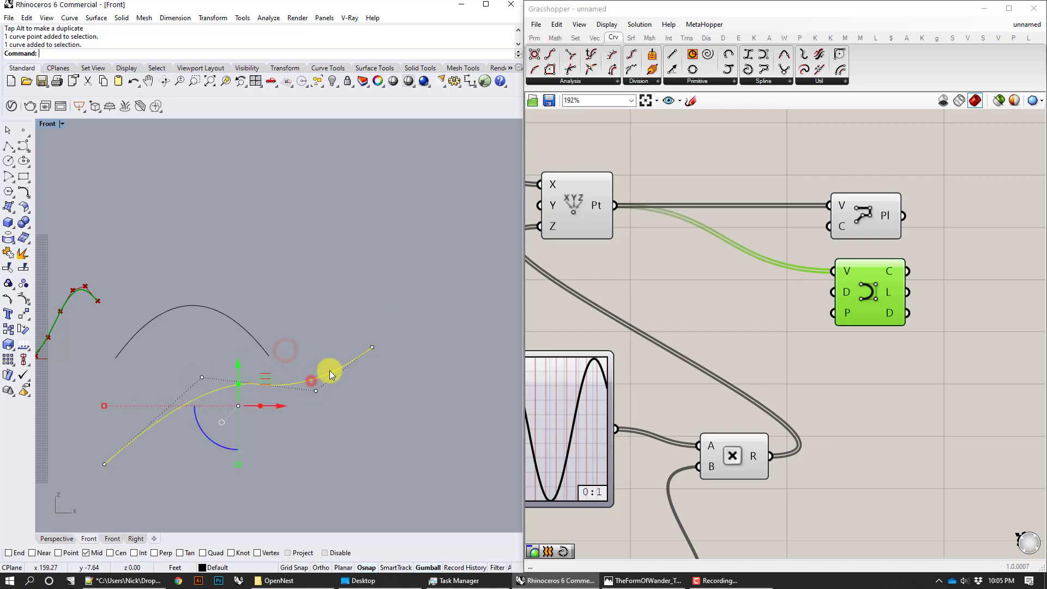
click(369, 344)
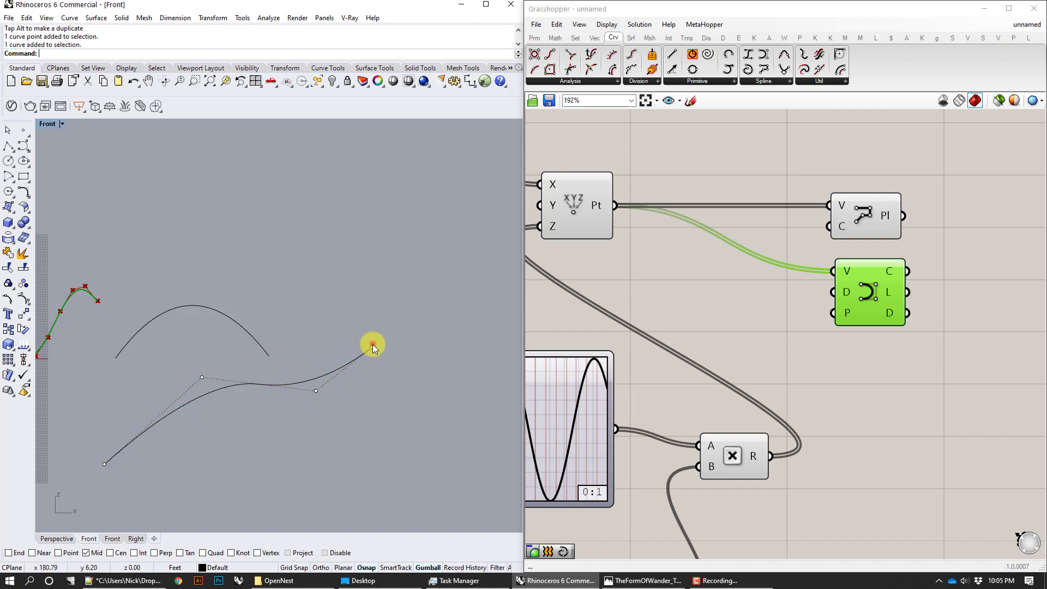
click(372, 346)
click(372, 346)
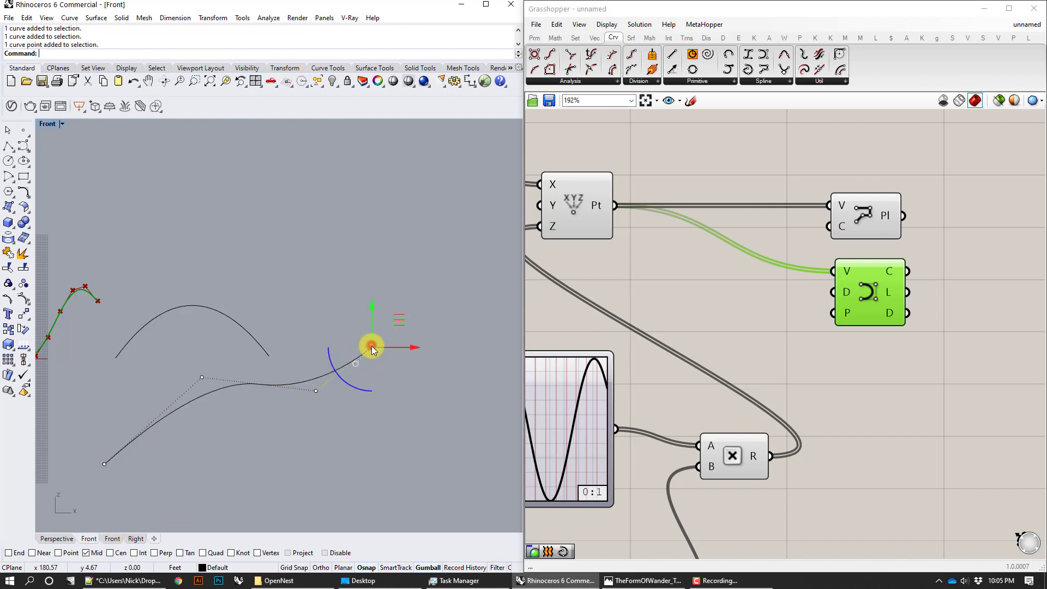
drag(373, 328, 342, 434)
Step: Raise the lower curve's two middle control points to equal height and move the second one outward to even out the arch
click(203, 376)
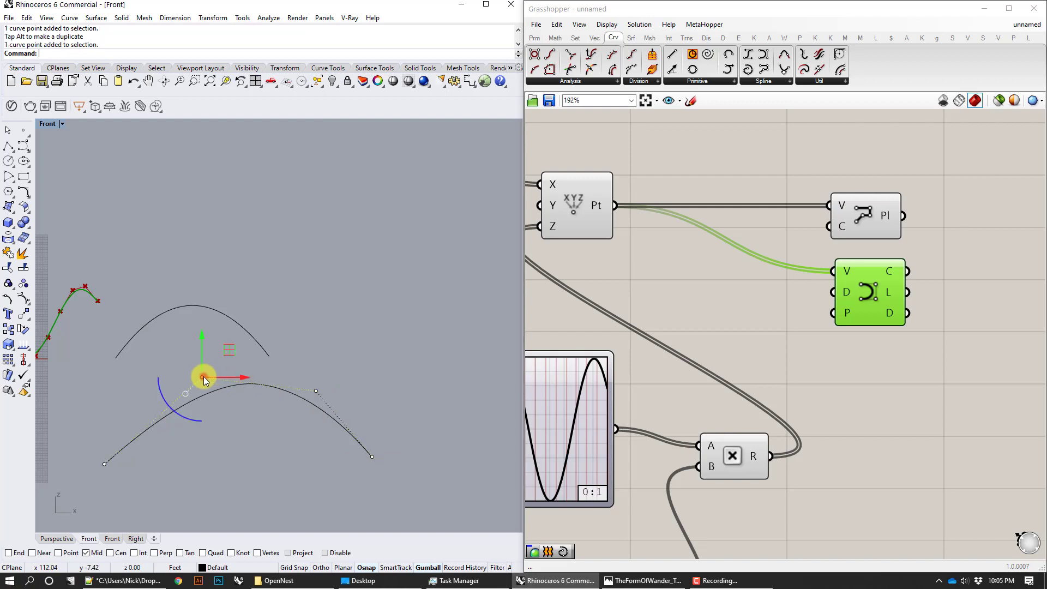
drag(202, 352, 224, 347)
click(327, 373)
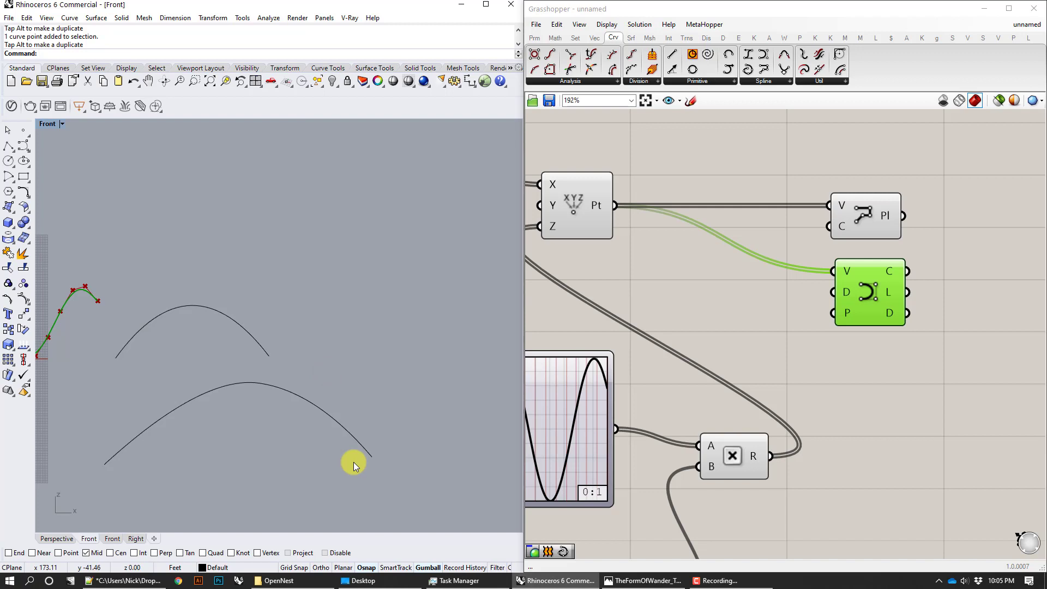
click(330, 411)
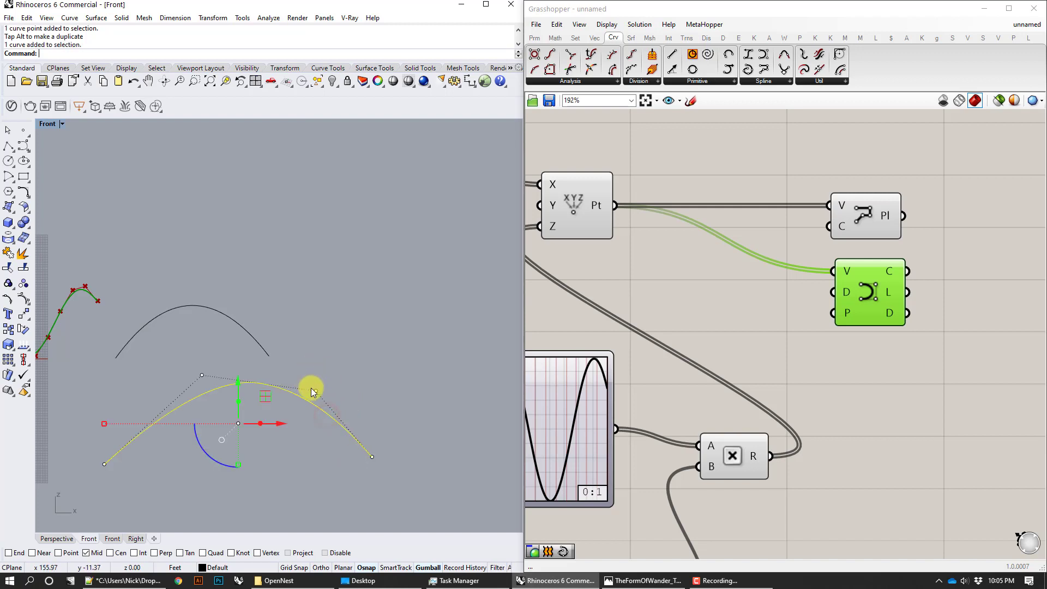
drag(315, 389, 316, 360)
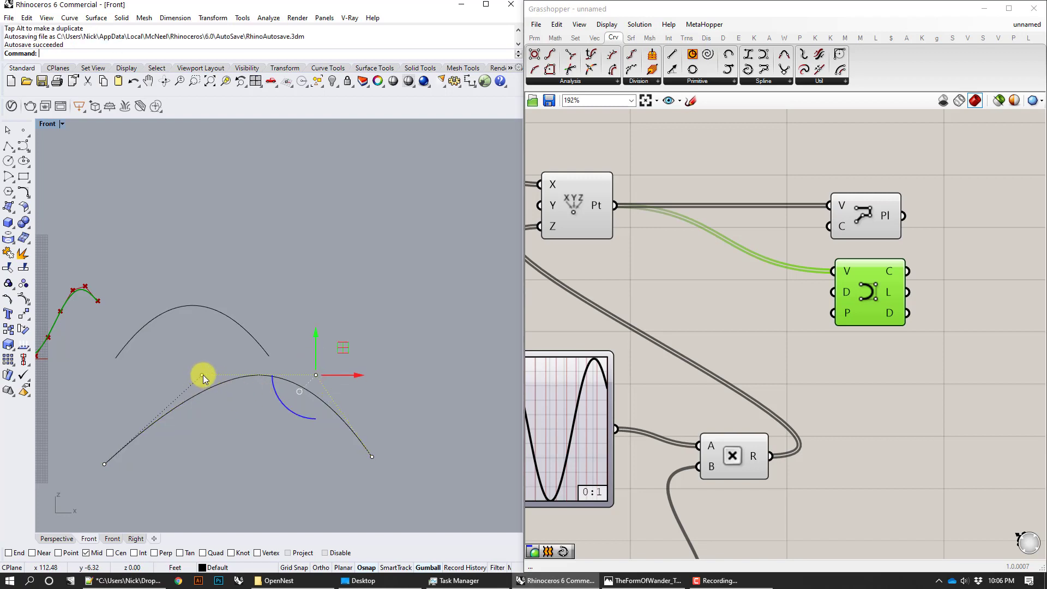
click(201, 377)
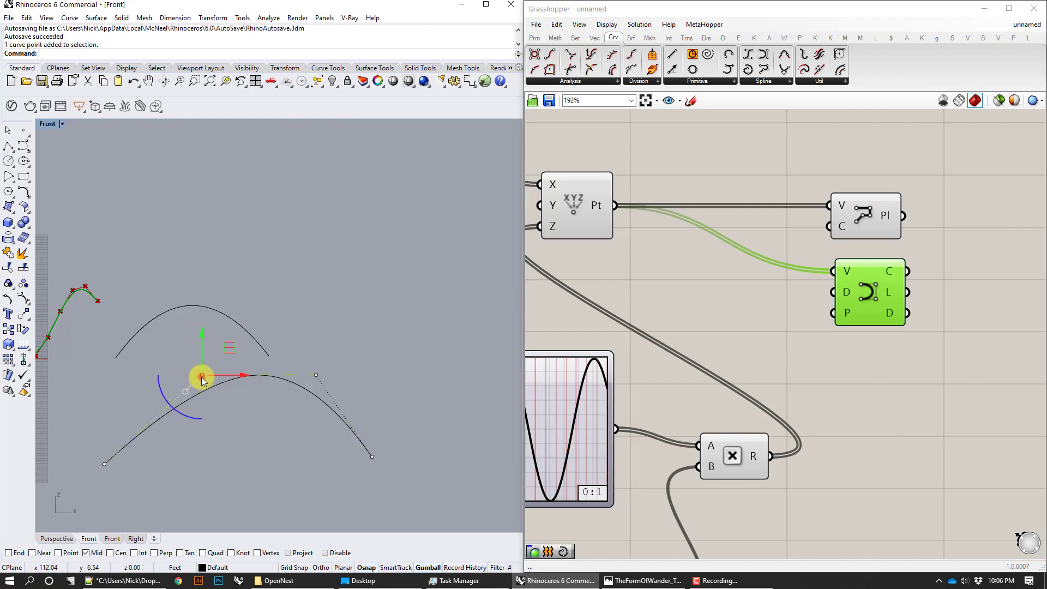
drag(228, 375, 207, 382)
click(282, 355)
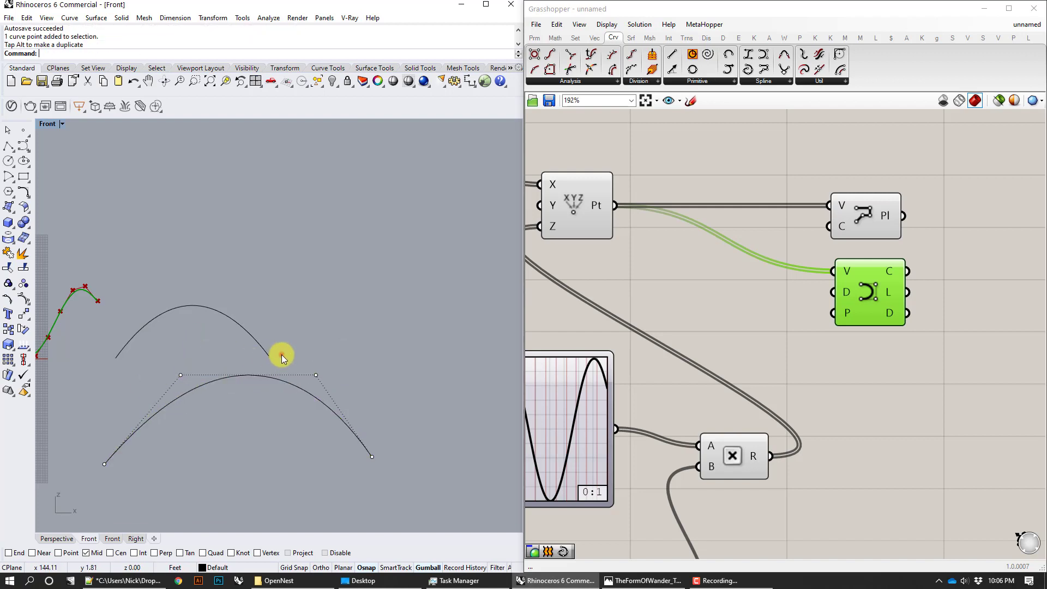
key(Escape)
Step: Delete both hand-drawn practice curves beside the sine wave
right_drag(306, 377, 375, 357)
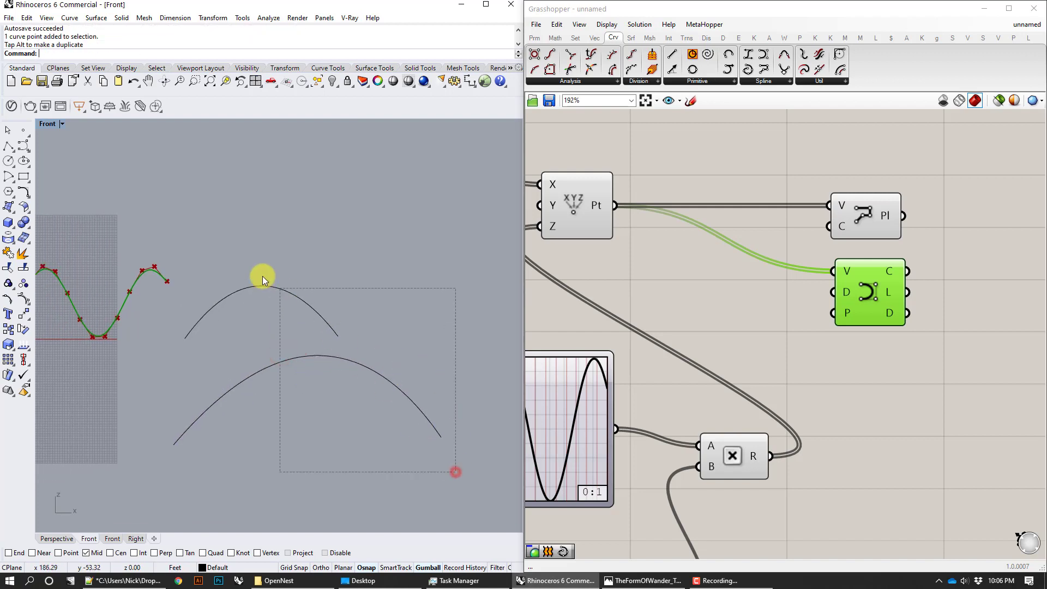
drag(263, 276, 247, 251)
key(Delete)
right_drag(327, 300, 442, 304)
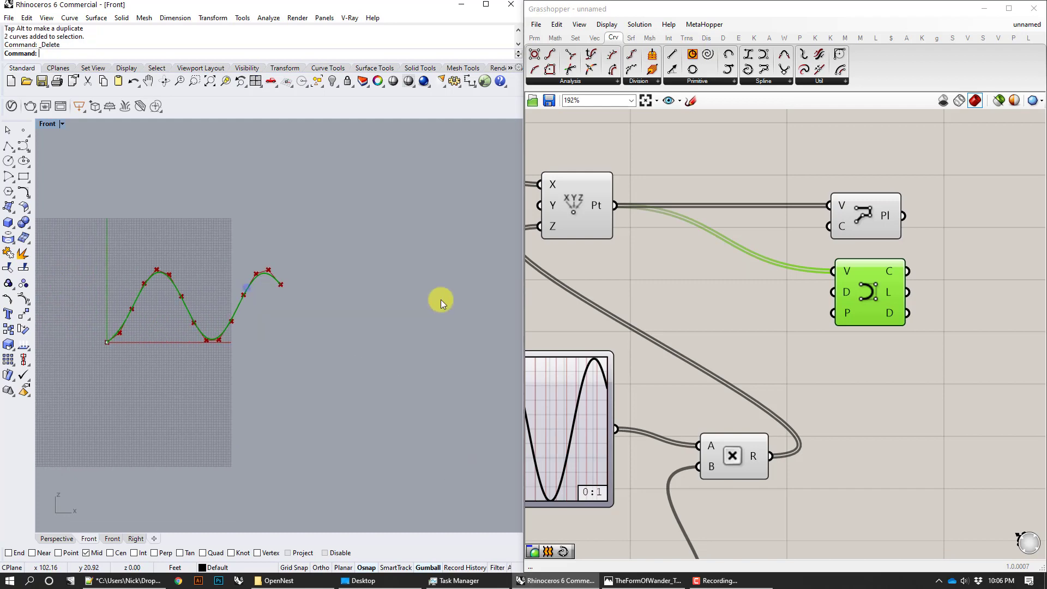
scroll(373, 288, up, 3)
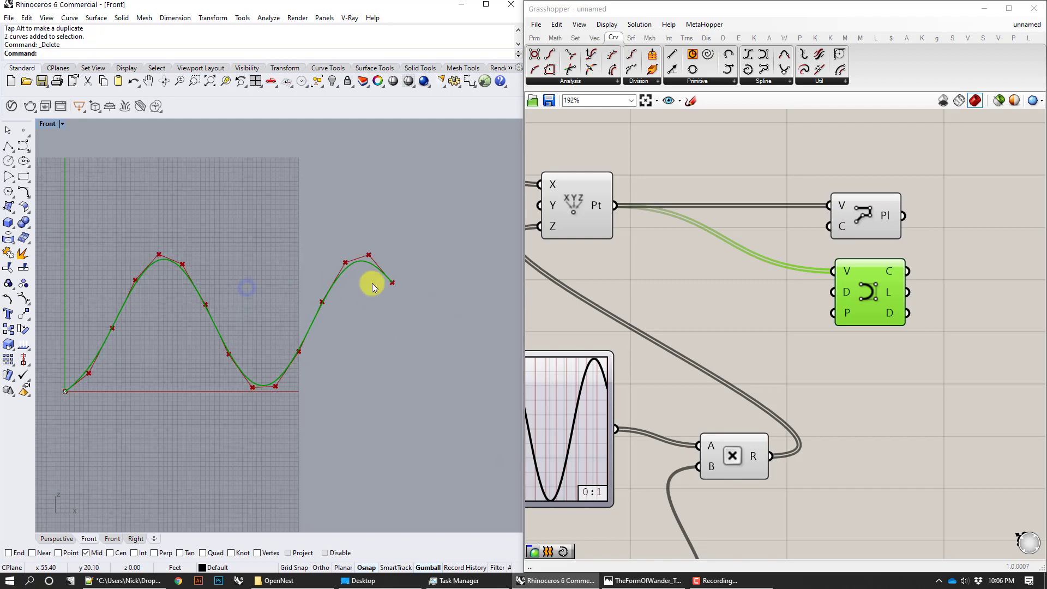
Step: Add a number slider set to 5 and connect it to the Nurbs Curve component's Degree input
double_click(748, 317)
text(5)
key(Return)
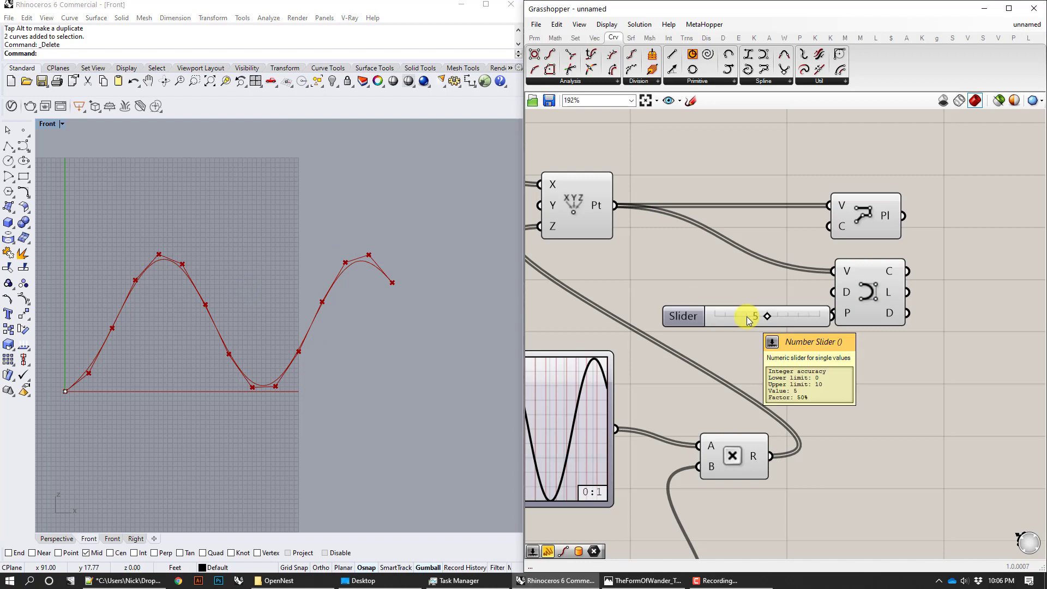
drag(886, 302, 951, 294)
drag(833, 318, 898, 284)
Step: Lower the Degree slider to 0, set it to 1, and examine how the curve follows the sine points
right_drag(769, 318, 828, 326)
scroll(828, 326, up, 1)
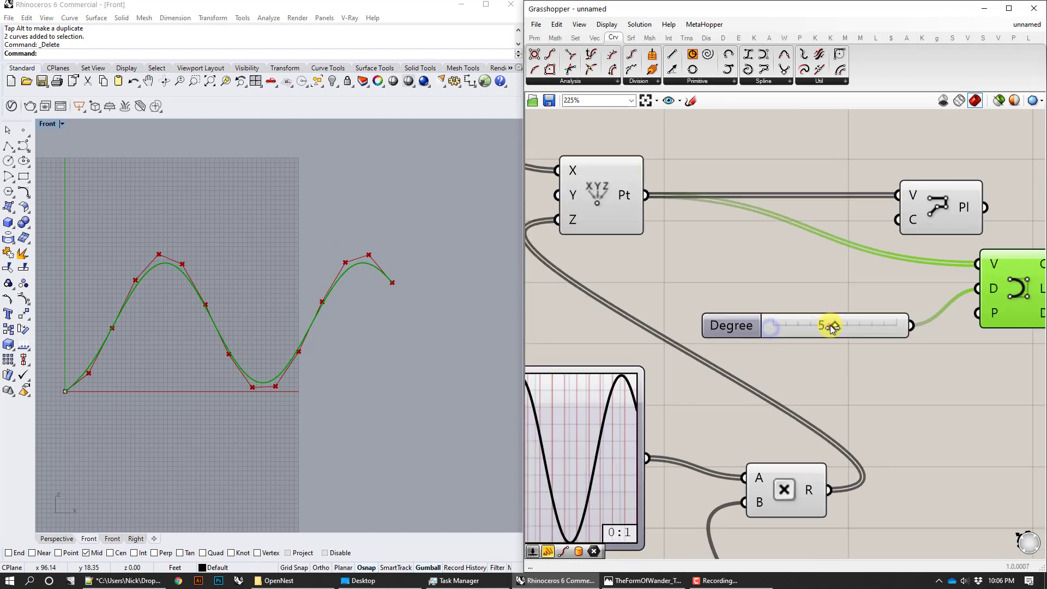
drag(826, 326, 770, 330)
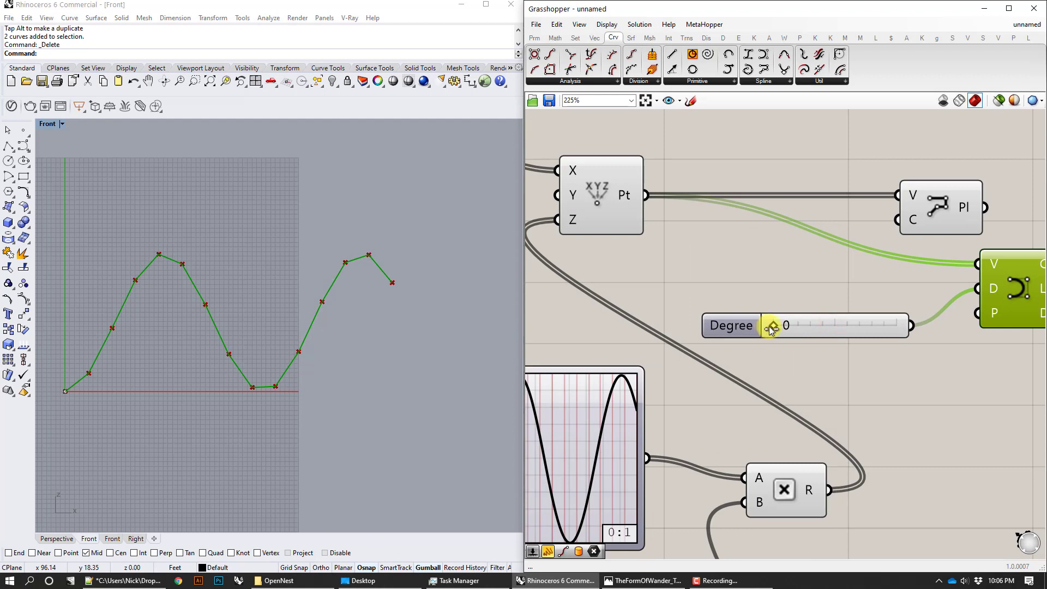
right_drag(861, 316, 784, 320)
drag(702, 332, 708, 328)
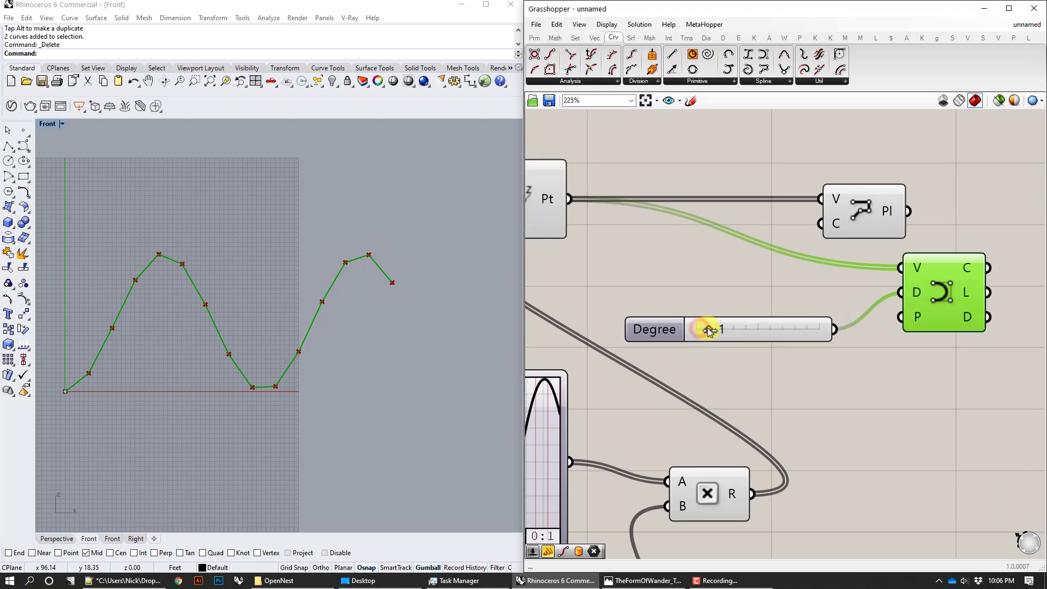
right_drag(364, 309, 402, 308)
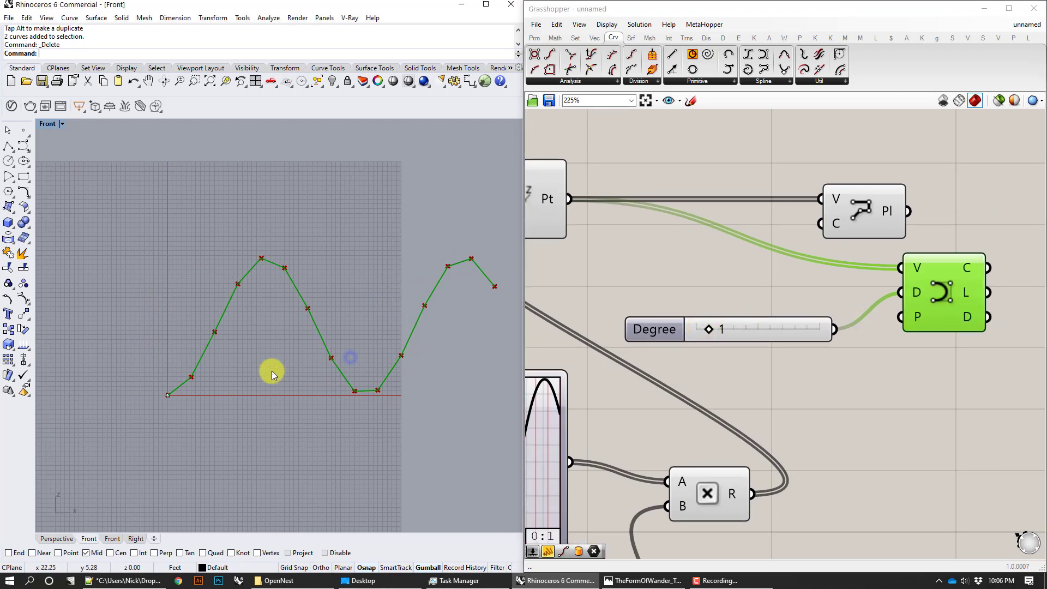
scroll(144, 377, up, 5)
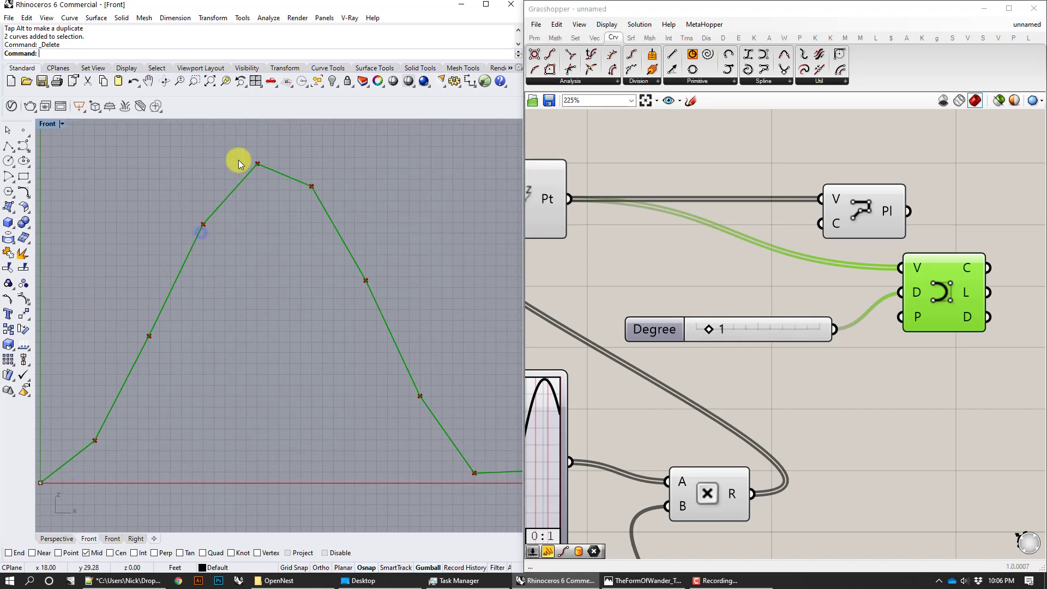
right_drag(430, 408, 247, 383)
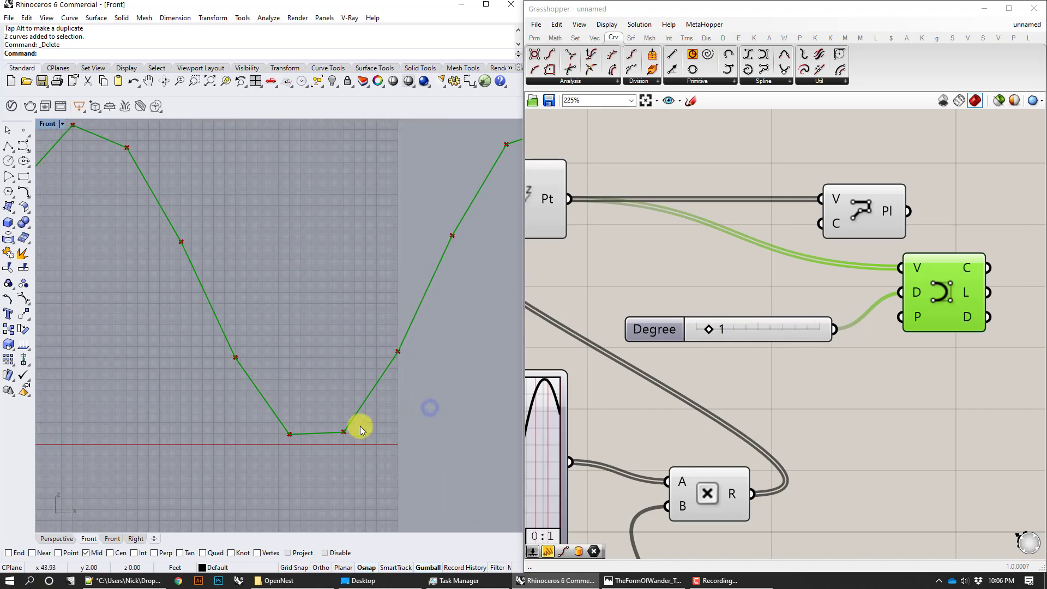
right_drag(407, 318, 383, 380)
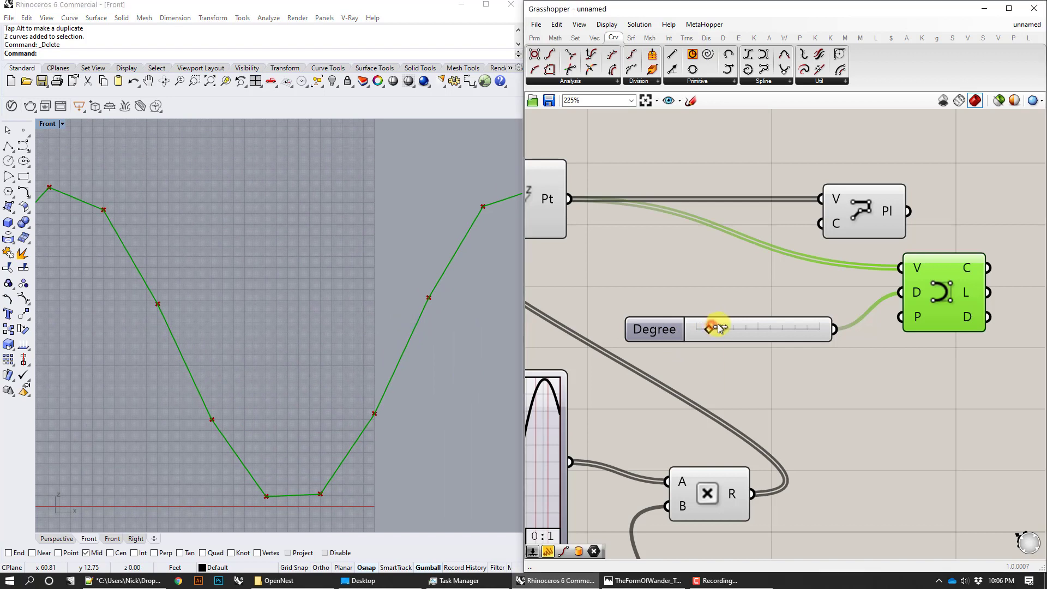
Step: Try Degree slider values of 2 and 5 to compare the curve's smoothness, and settle on 4
drag(713, 329, 722, 329)
right_drag(491, 282, 352, 283)
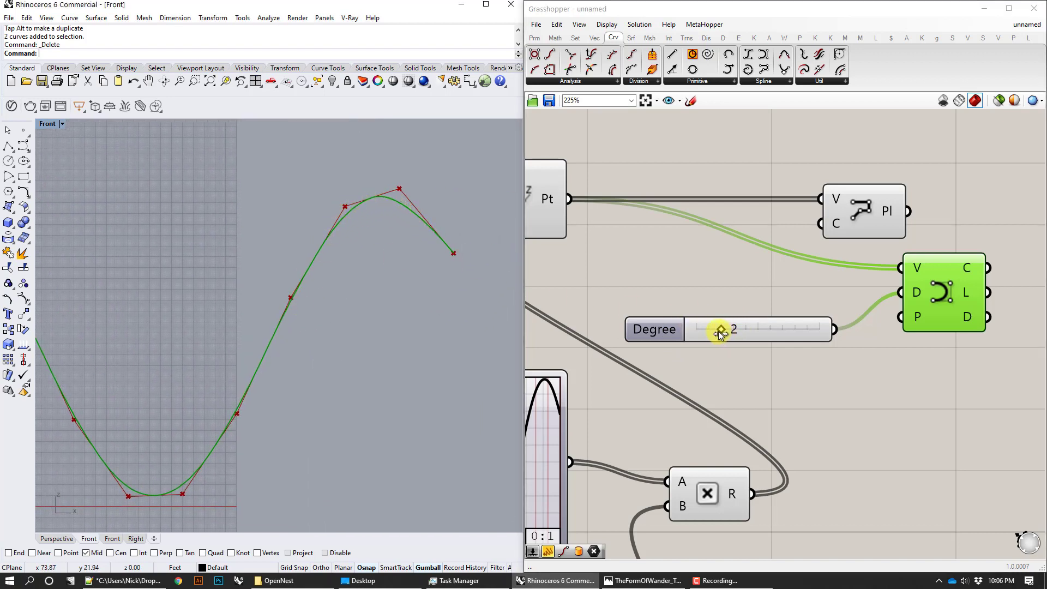
drag(716, 332, 761, 333)
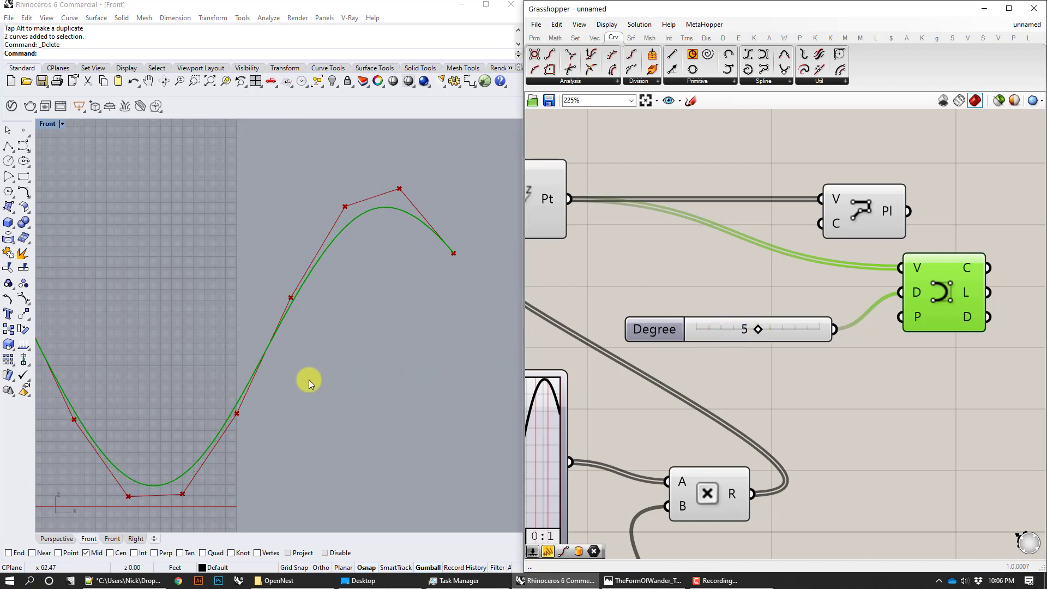
scroll(273, 377, down, 4)
right_drag(273, 376, 386, 364)
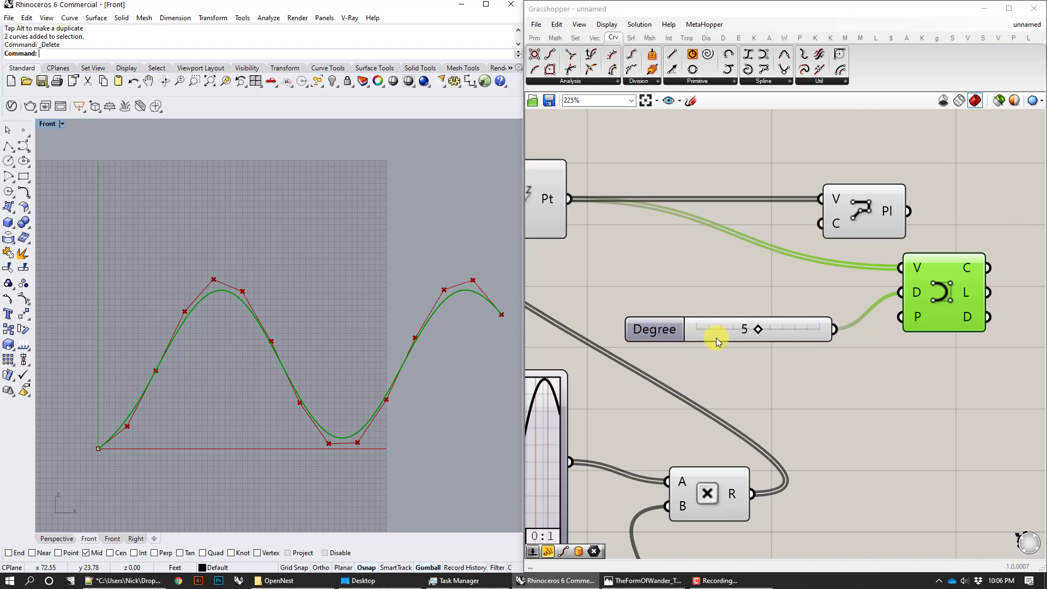
mouse_move(752, 331)
mouse_down()
mouse_move(733, 329)
mouse_move(755, 329)
mouse_move(734, 335)
mouse_move(744, 335)
mouse_up()
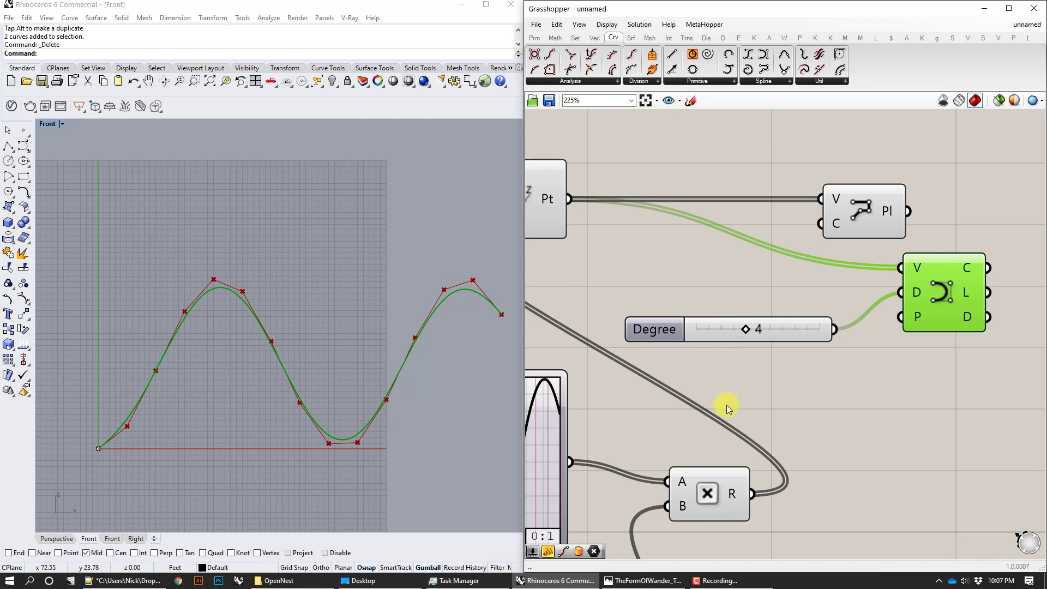
scroll(818, 360, down, 2)
click(810, 340)
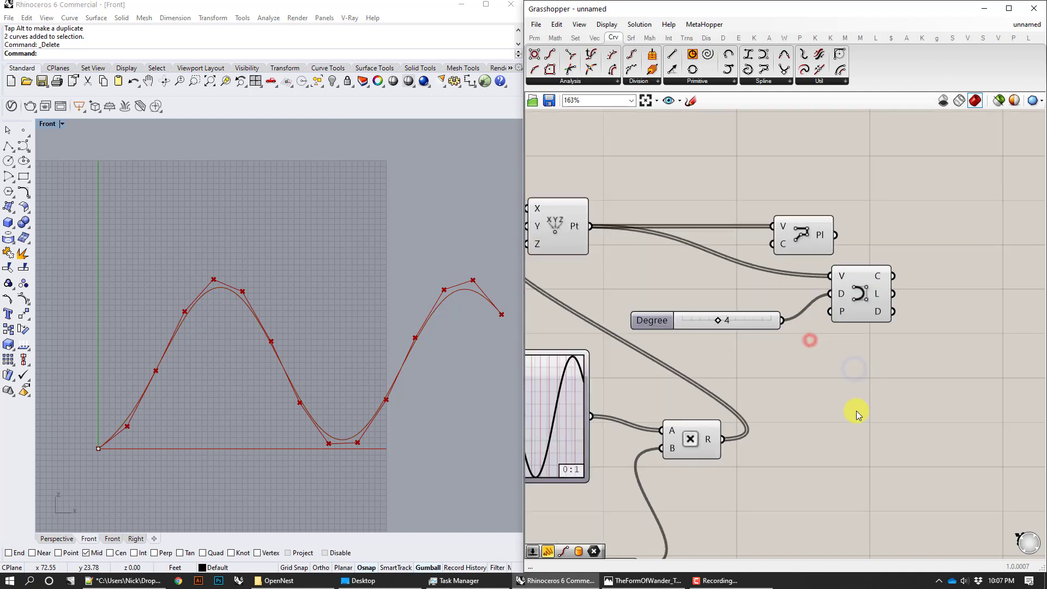
Step: Add an Interpolate curve component below Nurbs Curve and feed the constructed points into its vertices input
double_click(856, 415)
text(inter)
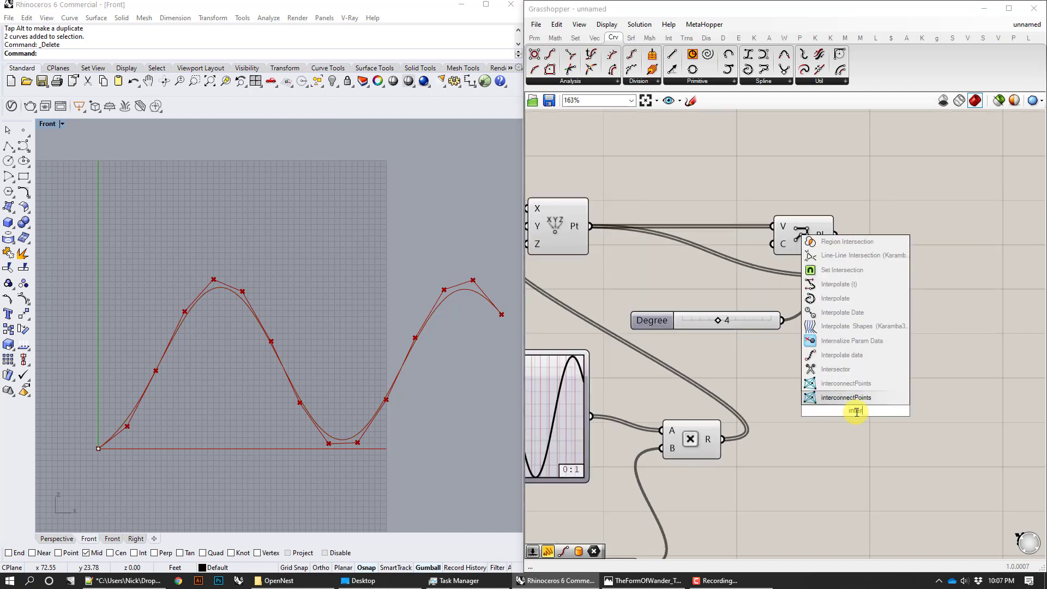
click(856, 298)
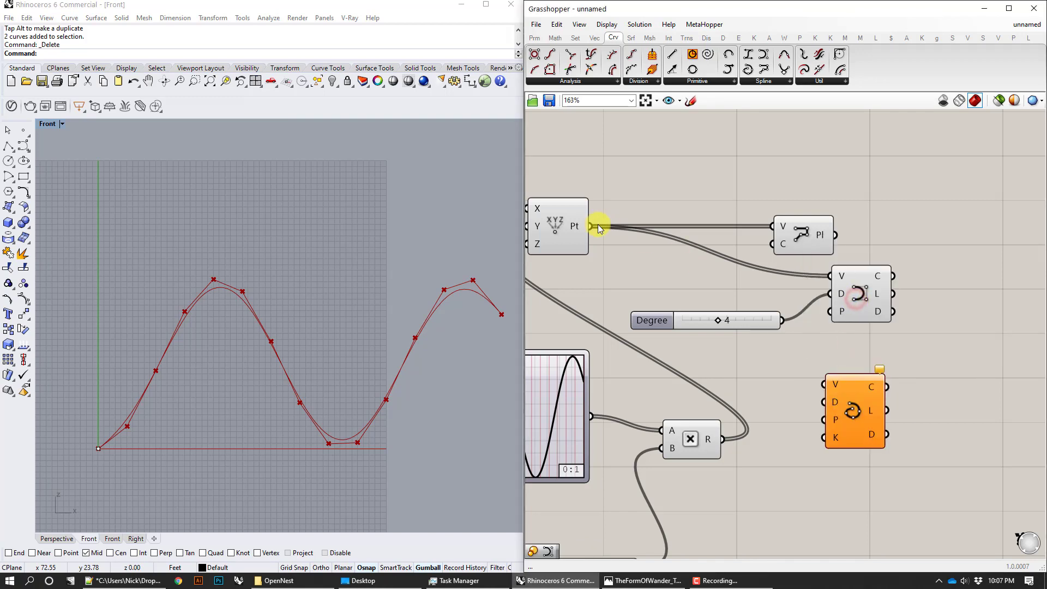
drag(617, 273, 823, 385)
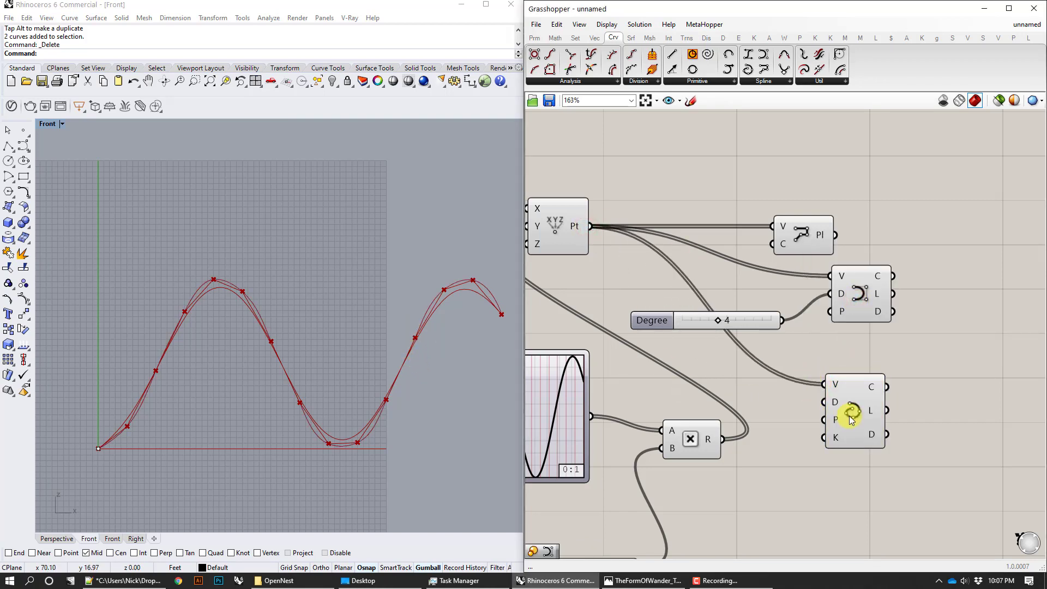
drag(852, 418, 847, 409)
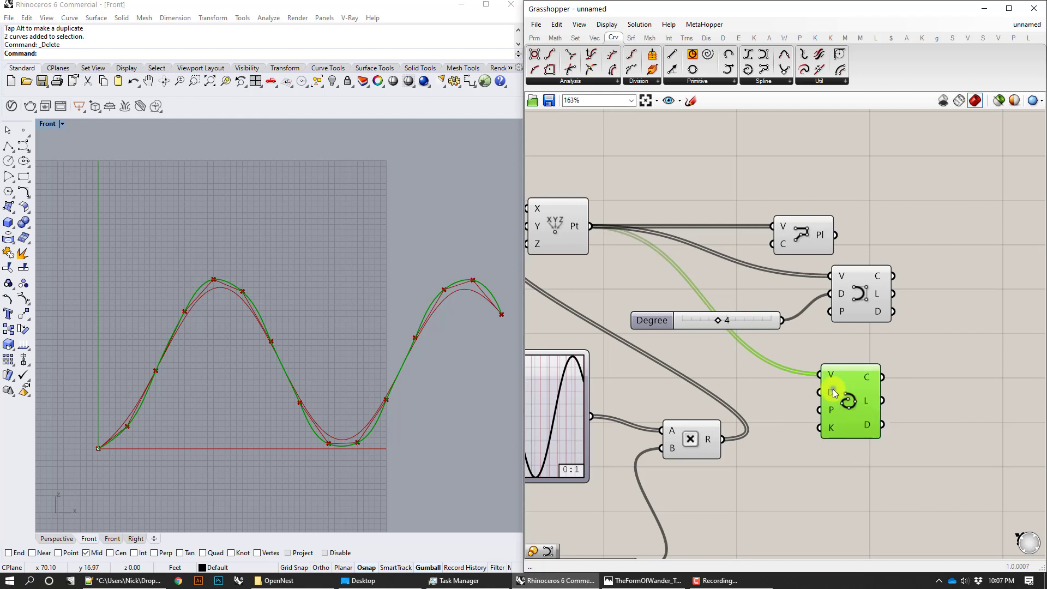
Step: Duplicate the NURBS curve's Degree slider and place the copy beside the Interpolate component, moving that component aside to make room
right_click(833, 393)
click(791, 441)
click(749, 315)
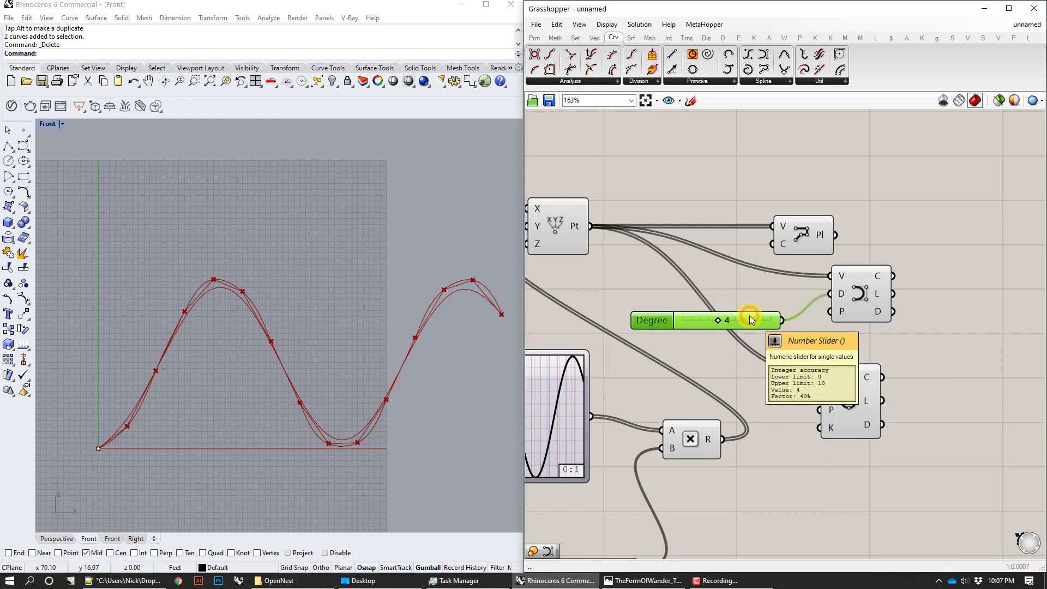
key(ctrl+c)
key(ctrl+v)
right_drag(837, 406, 840, 406)
drag(860, 402, 949, 384)
drag(775, 335, 837, 391)
Step: Line up the NURBS curve, PolyLine and Degree slider with the Interpolate component, and connect the copied slider to Interpolate's degree input
click(838, 351)
drag(865, 281, 937, 273)
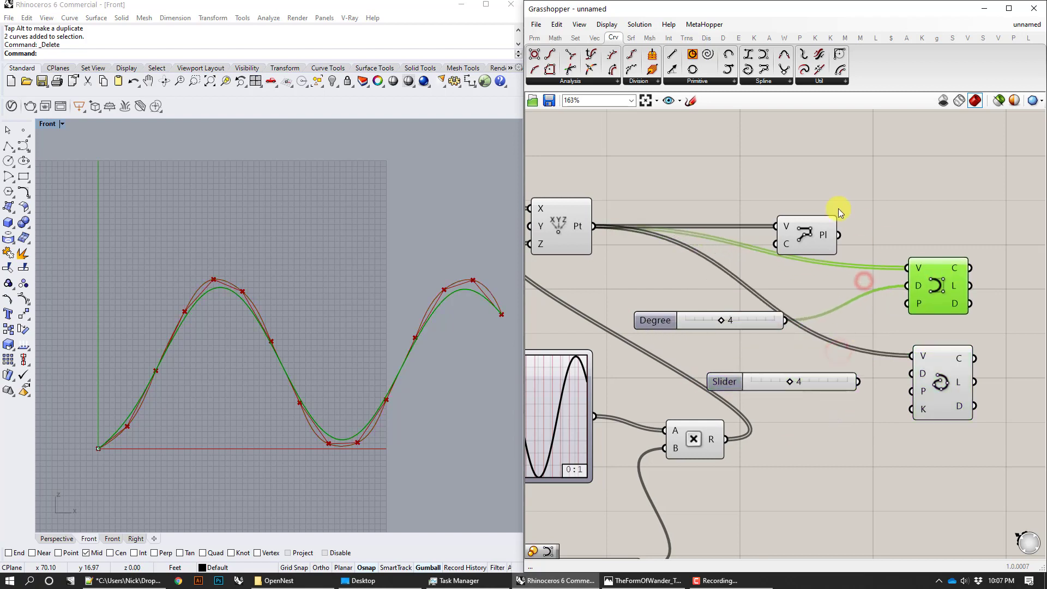
drag(813, 230, 942, 218)
drag(761, 320, 829, 297)
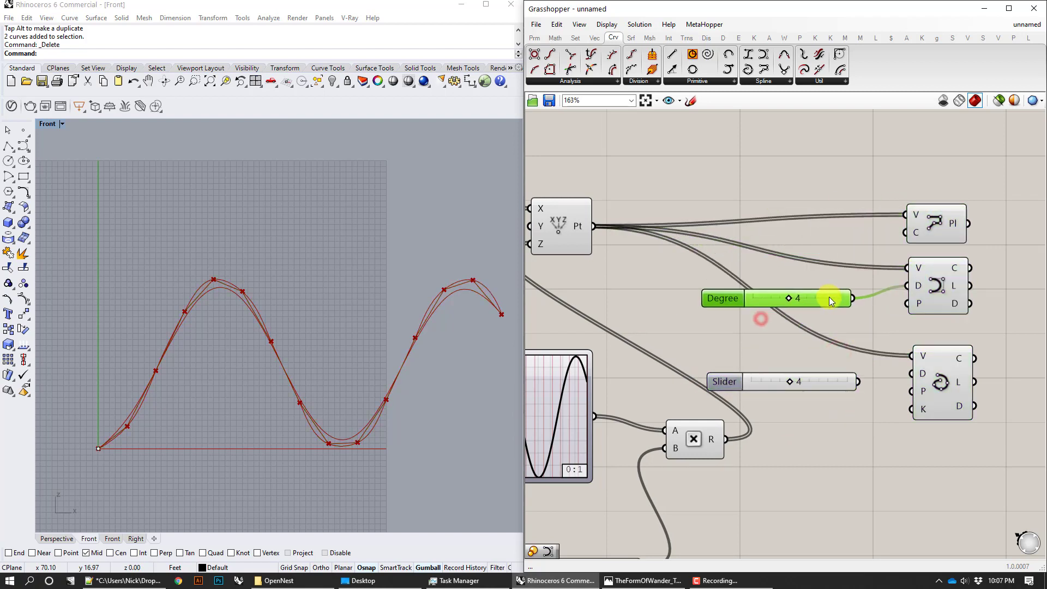
drag(859, 382, 904, 378)
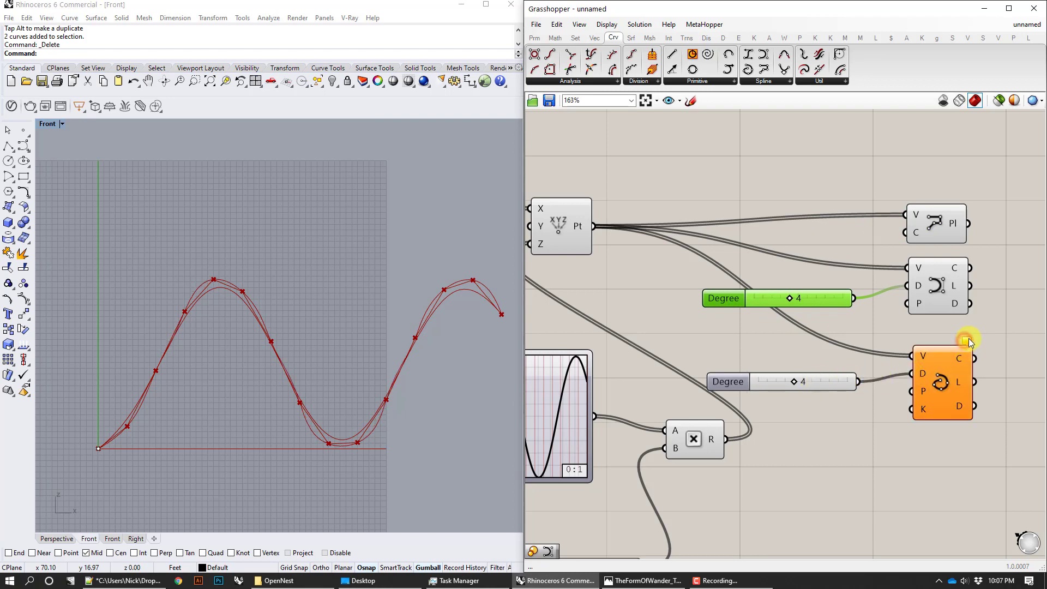
Step: Try different degrees on the interpolated curve and set its Degree slider to 3
click(923, 355)
drag(798, 379, 787, 380)
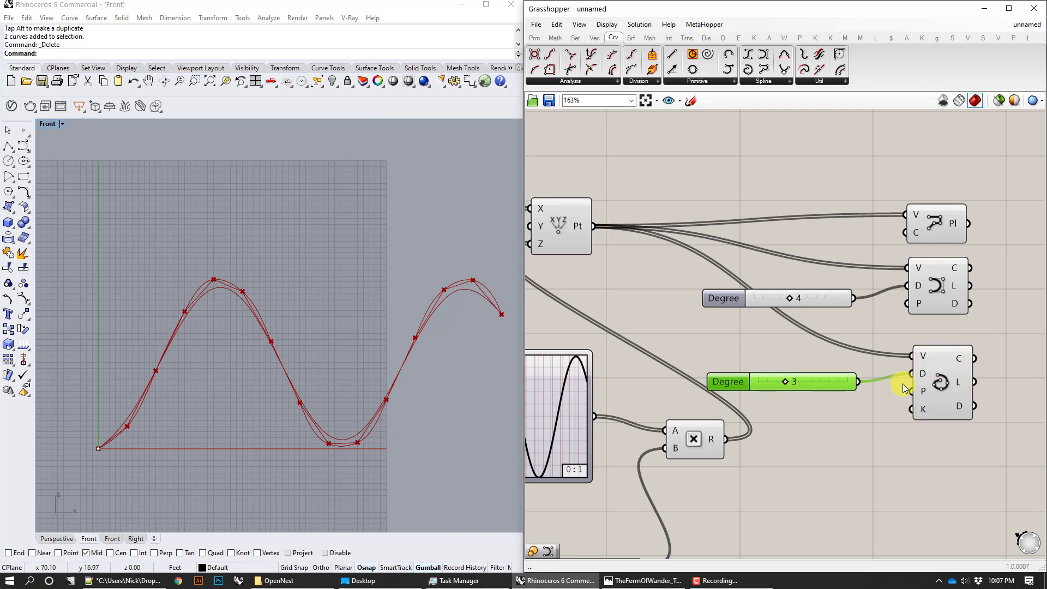
click(956, 380)
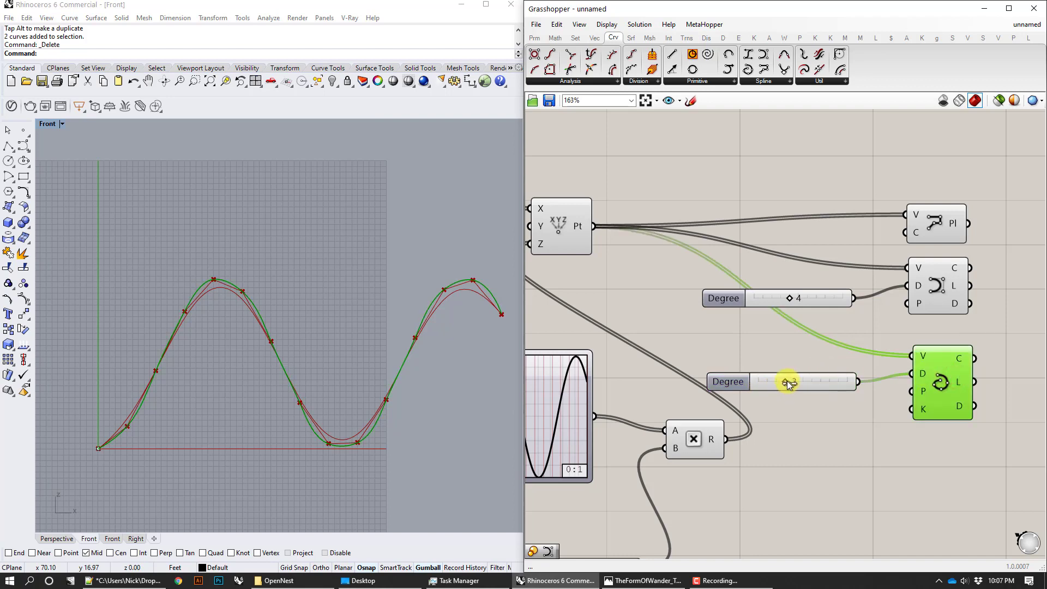
mouse_move(780, 383)
mouse_down()
mouse_move(770, 383)
mouse_move(796, 383)
mouse_up()
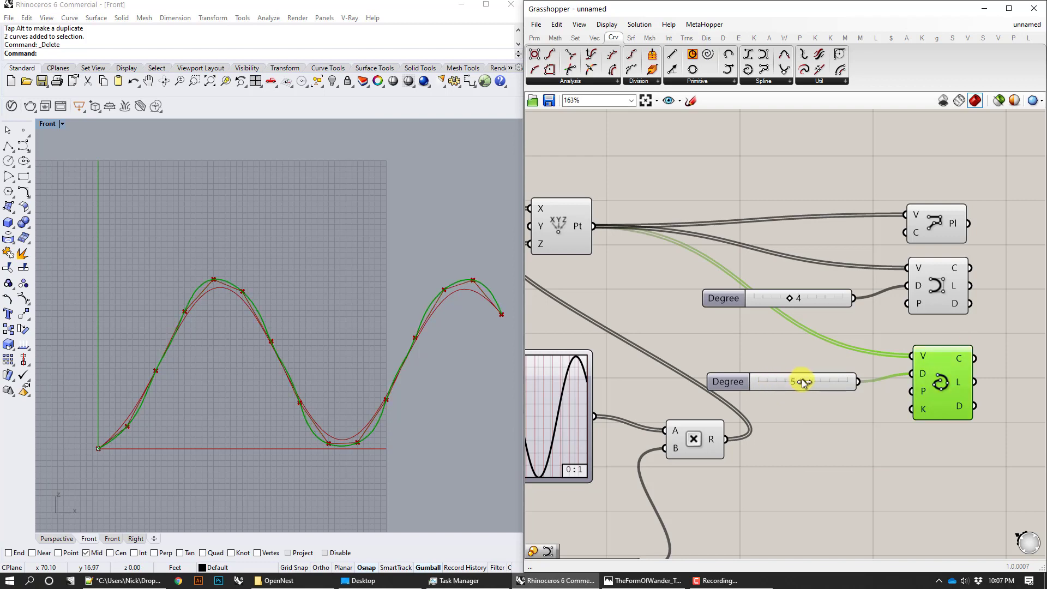
mouse_move(798, 382)
mouse_down()
mouse_move(773, 386)
mouse_move(822, 385)
mouse_move(791, 382)
mouse_up()
click(868, 428)
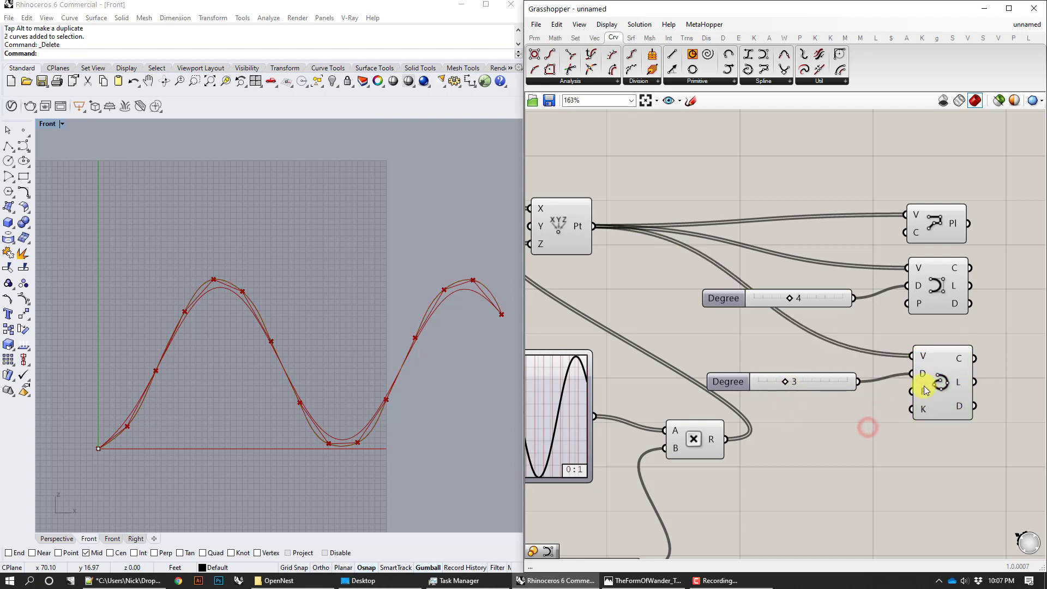
mouse_move(925, 391)
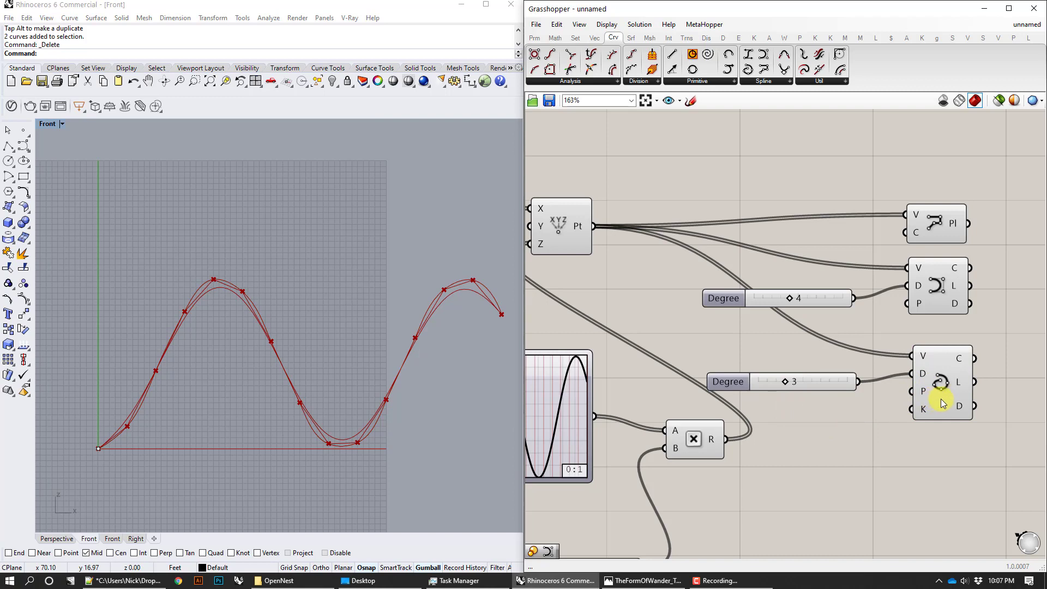
Step: Add a Custom Preview component beside the PolyLine component
right_drag(942, 398, 813, 385)
double_click(883, 328)
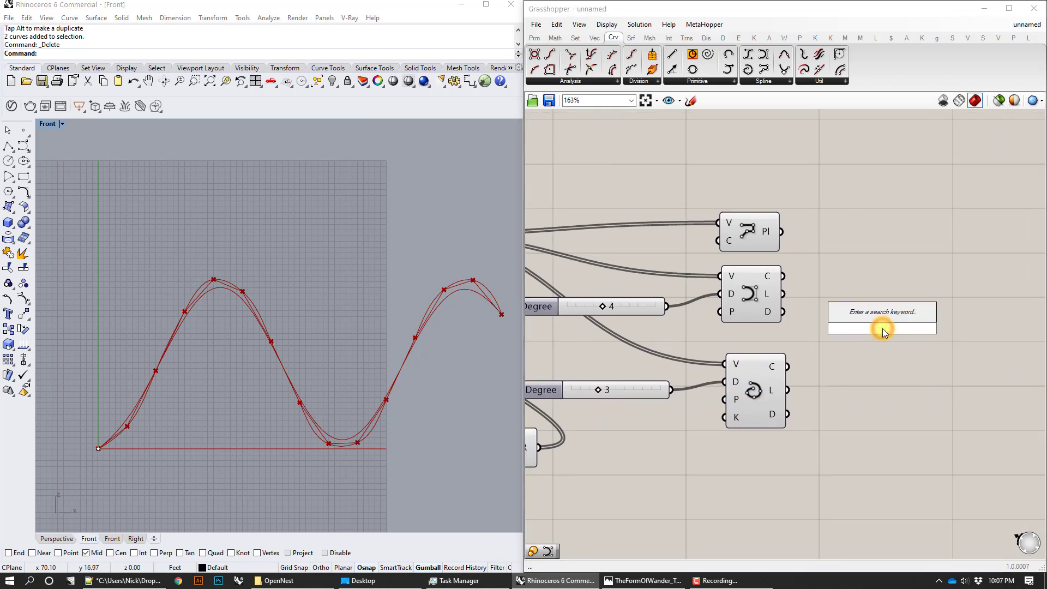
text(prel)
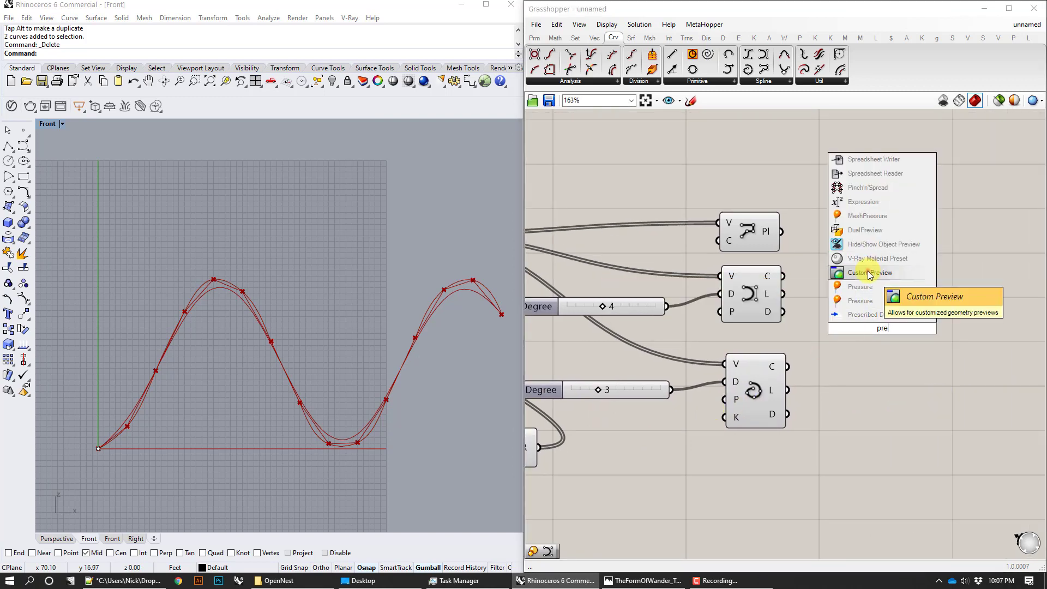
click(868, 272)
drag(883, 326, 884, 228)
Step: Add a red colour swatch and connect it to the Custom Preview's material input, with the PolyLine output as geometry
double_click(878, 283)
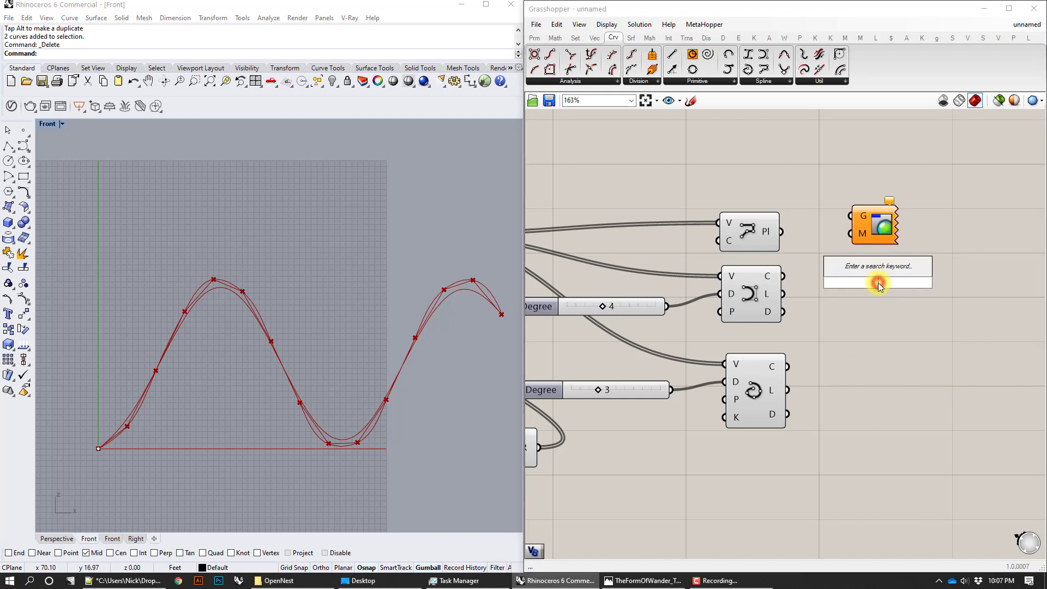
text(swat)
click(868, 269)
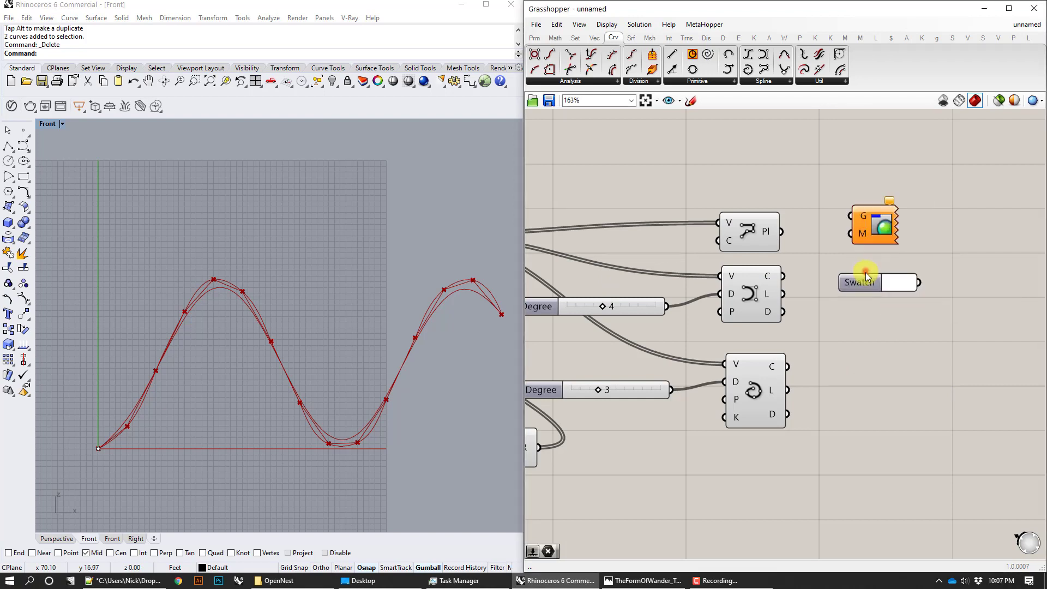
click(862, 258)
drag(893, 319, 853, 275)
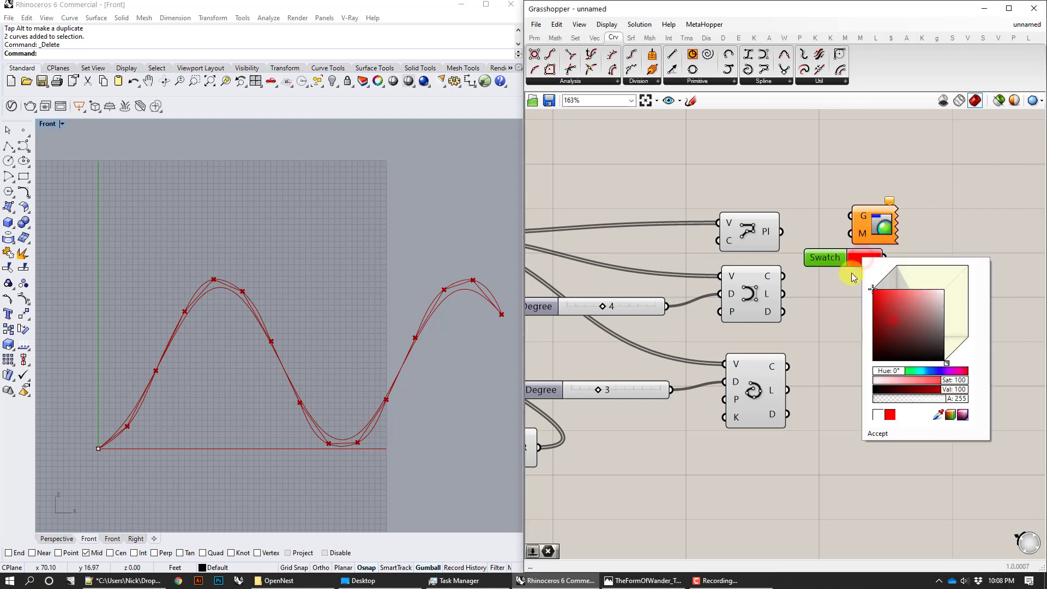
click(939, 232)
mouse_move(886, 225)
mouse_down()
mouse_move(917, 229)
mouse_move(891, 237)
mouse_up()
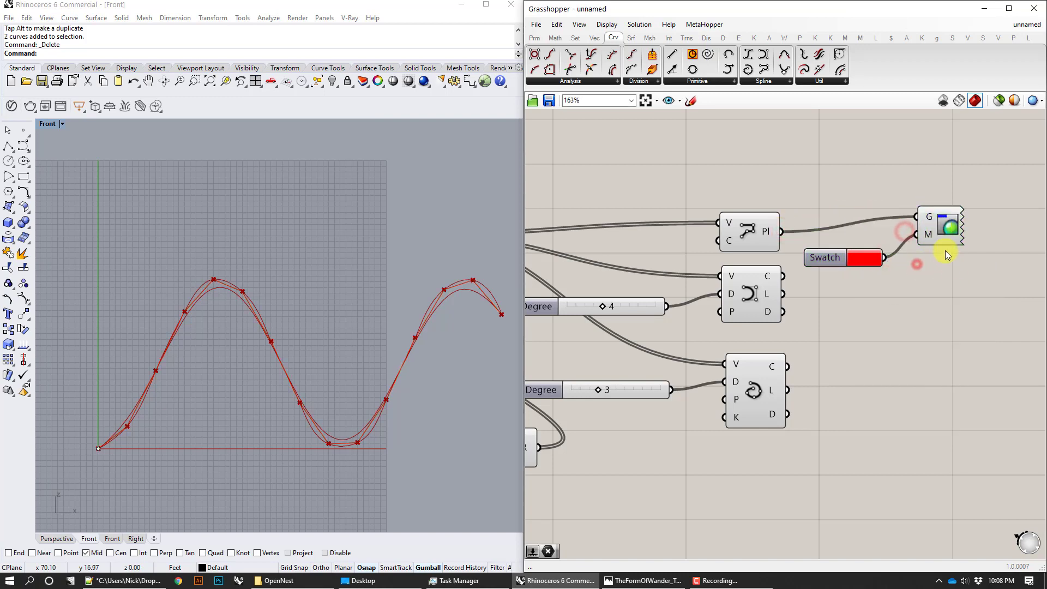
Step: Duplicate the red swatch and Custom Preview, and feed the NURBS curve into the copied preview instead of the polyline
drag(949, 267, 869, 206)
key(ctrl+c)
key(ctrl+v)
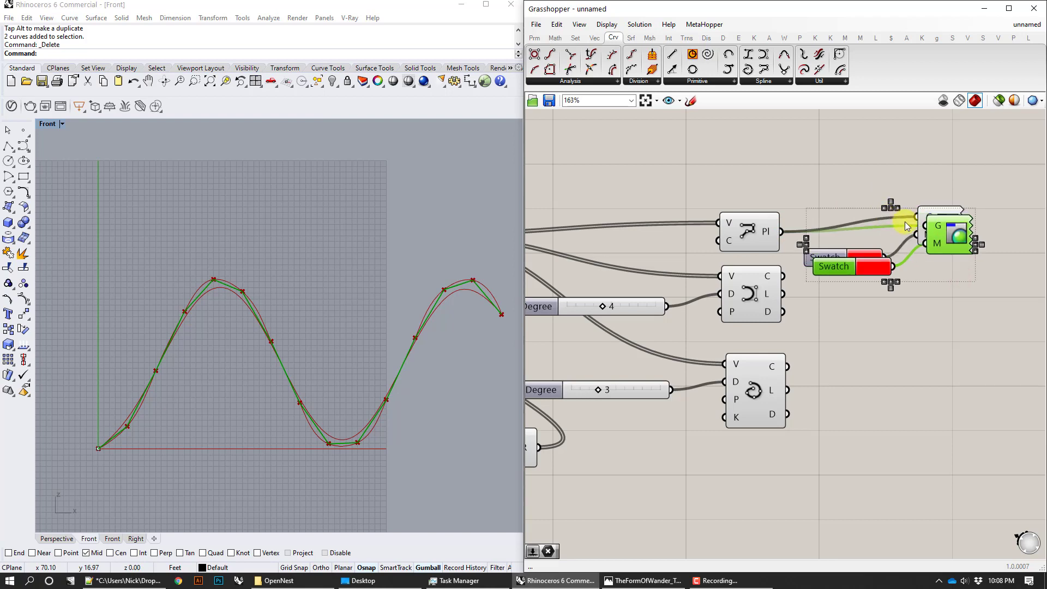
drag(944, 236, 914, 297)
click(859, 294)
Step: Change the colour of the NURBS curve's swatch to green
click(865, 330)
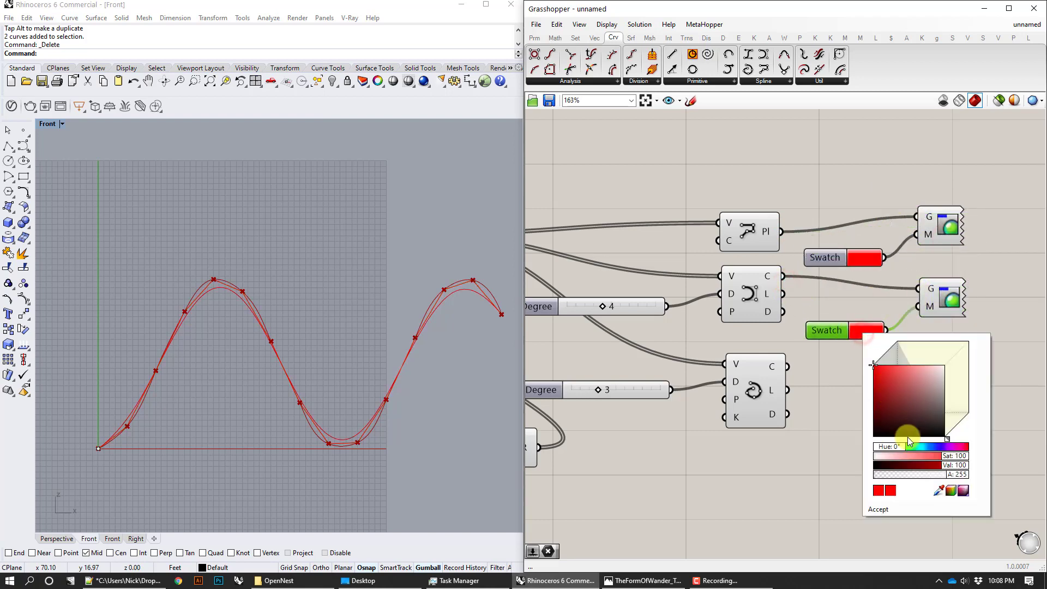
drag(899, 448, 907, 448)
click(821, 401)
right_drag(887, 404, 876, 379)
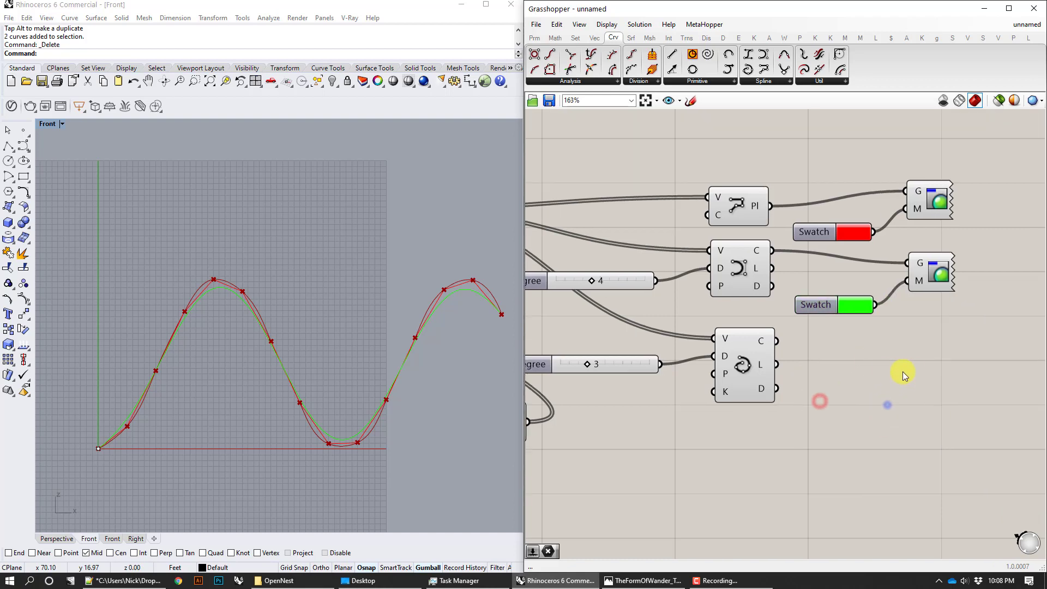
Step: Duplicate the green swatch and its Custom Preview, and connect the interpolated curve to the copied preview's geometry input
click(913, 371)
drag(968, 363, 862, 281)
key(ctrl+c)
key(ctrl+v)
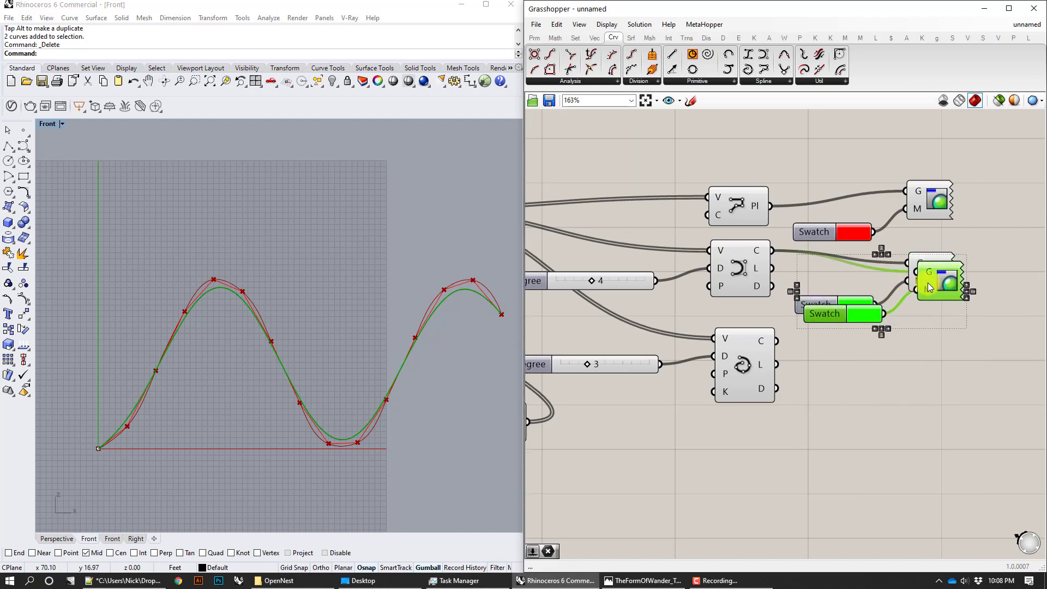
drag(936, 283, 925, 378)
click(848, 353)
drag(775, 340, 904, 369)
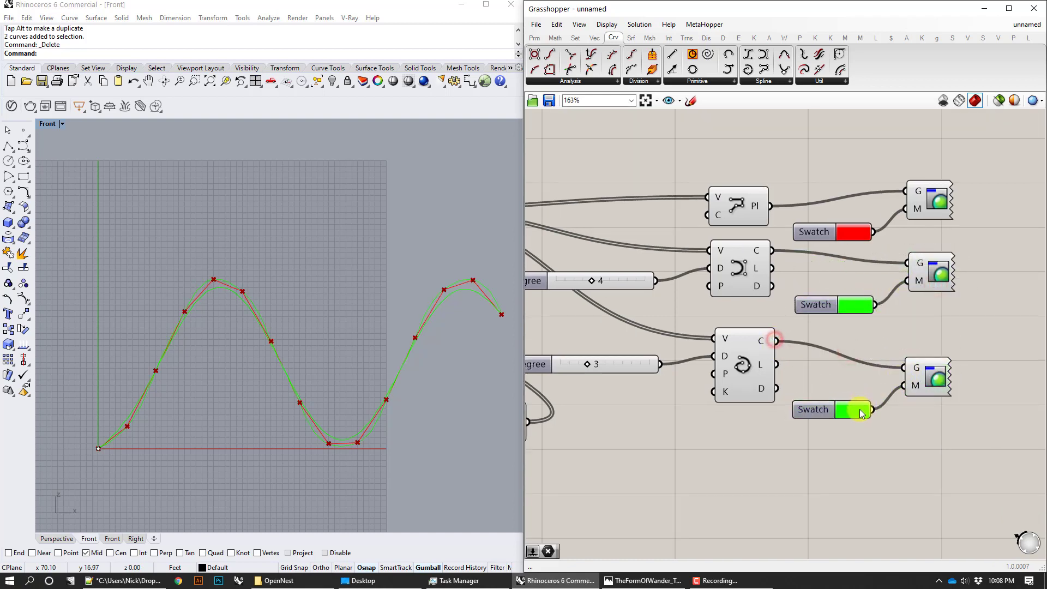
Step: Change the colour of the interpolated curve's swatch to blue
click(859, 409)
drag(914, 507, 922, 505)
scroll(640, 438, up, 2)
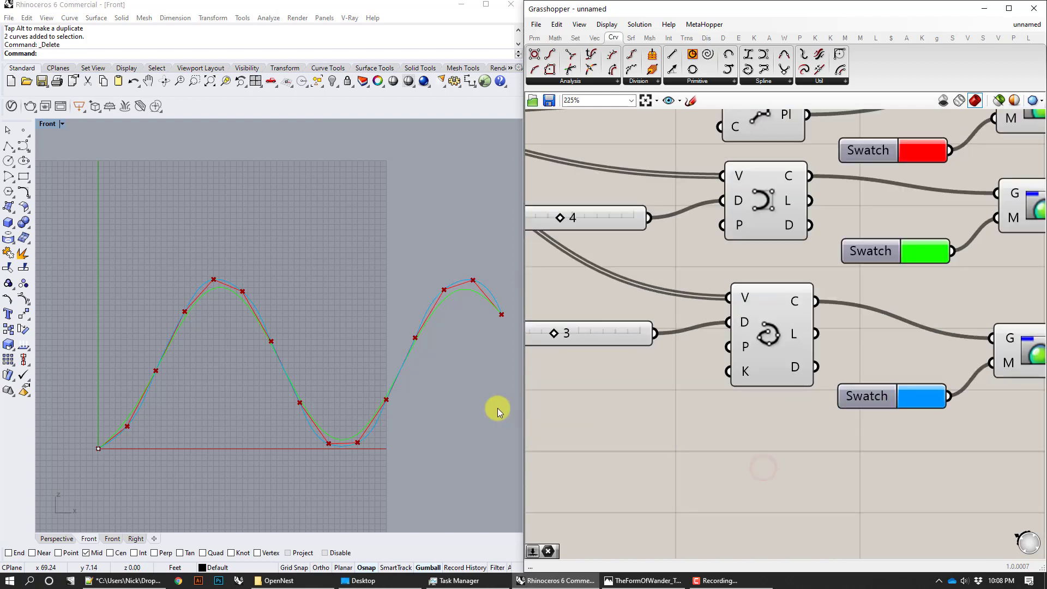
Step: Compare the polyline, NURBS curve and interpolated curve with the wave's points in the Front view
right_drag(887, 447, 743, 523)
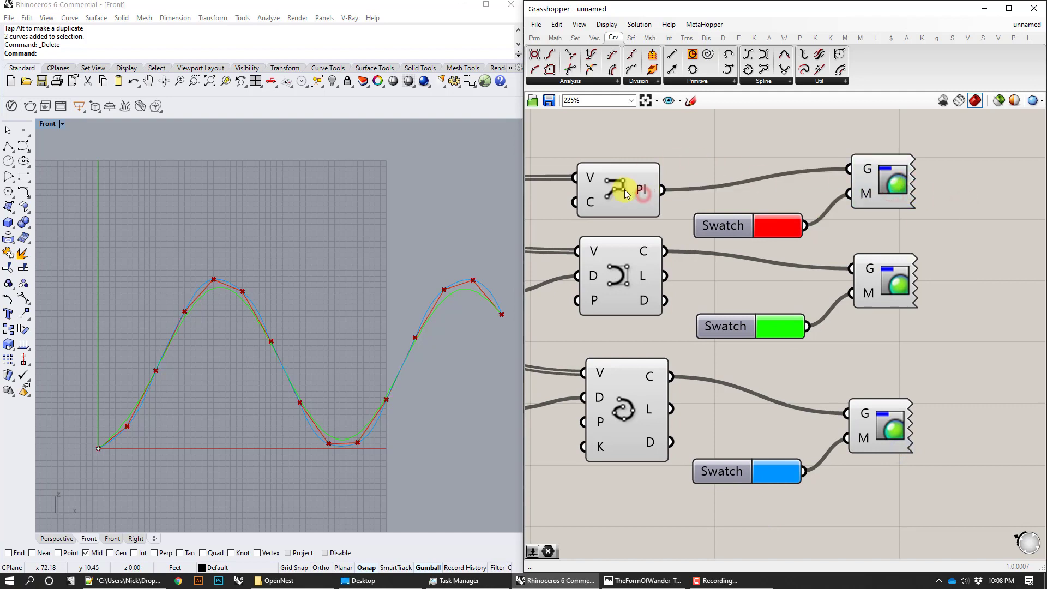
drag(622, 192, 626, 189)
right_drag(244, 284, 306, 277)
click(283, 315)
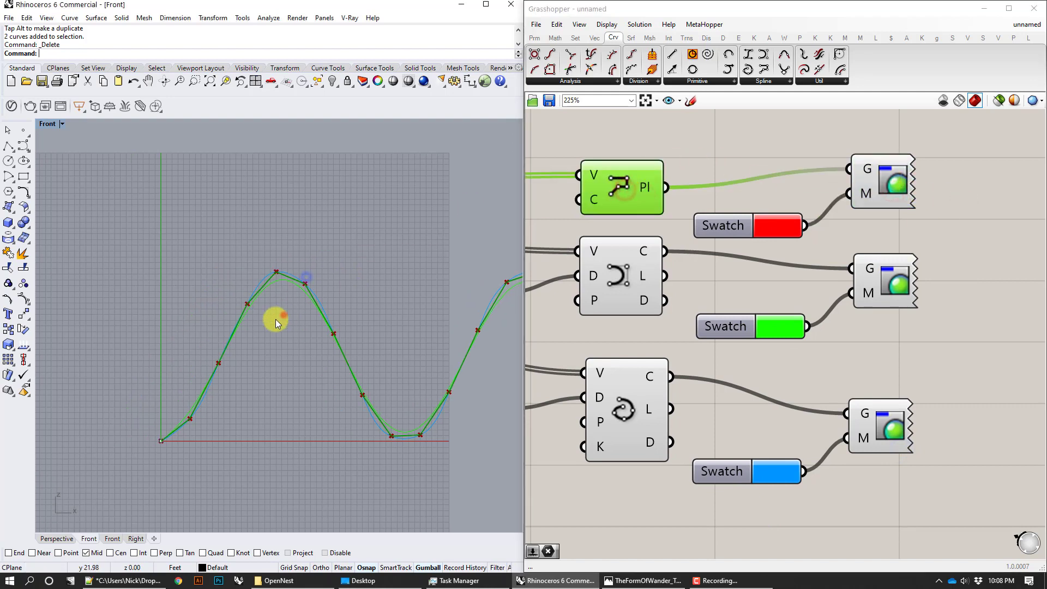
click(735, 128)
scroll(281, 342, up, 4)
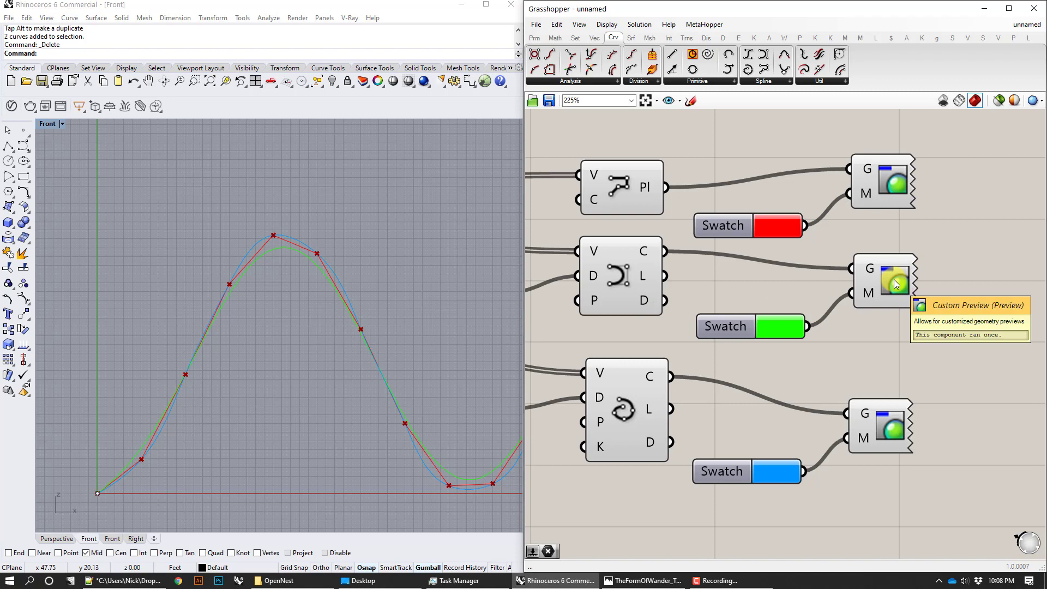
right_drag(410, 256, 362, 243)
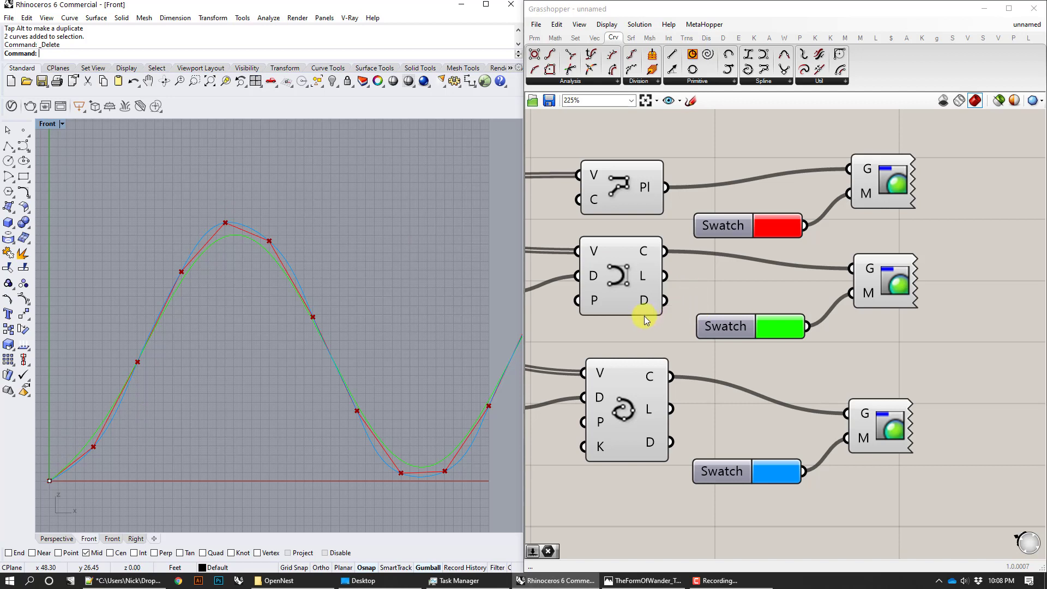
Step: Set the NURBS curve's Degree slider to 2 and highlight that curve to check its shape
right_drag(629, 321, 696, 317)
mouse_move(660, 276)
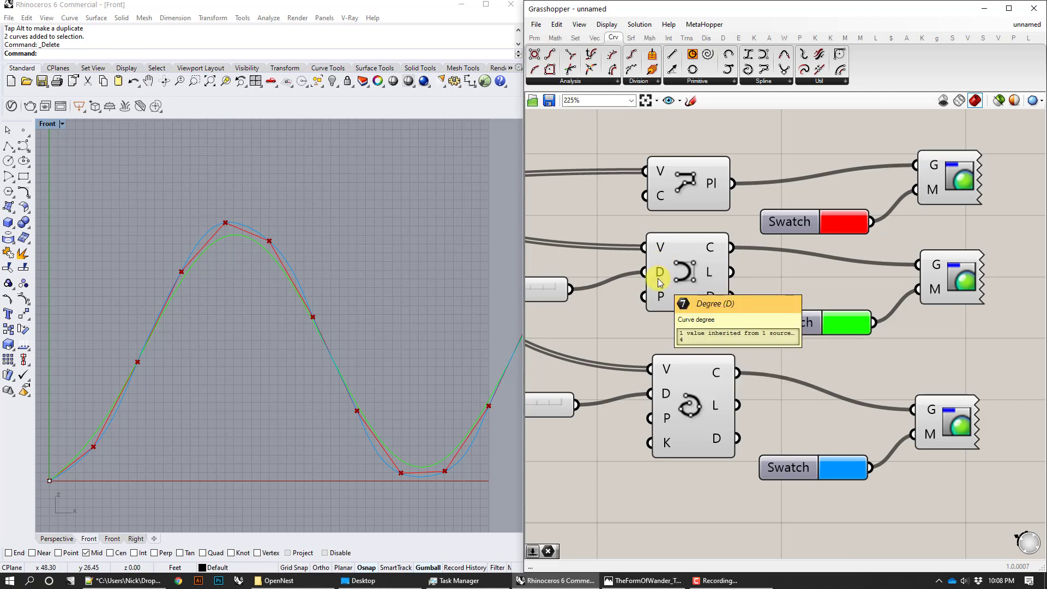
right_drag(624, 299, 699, 299)
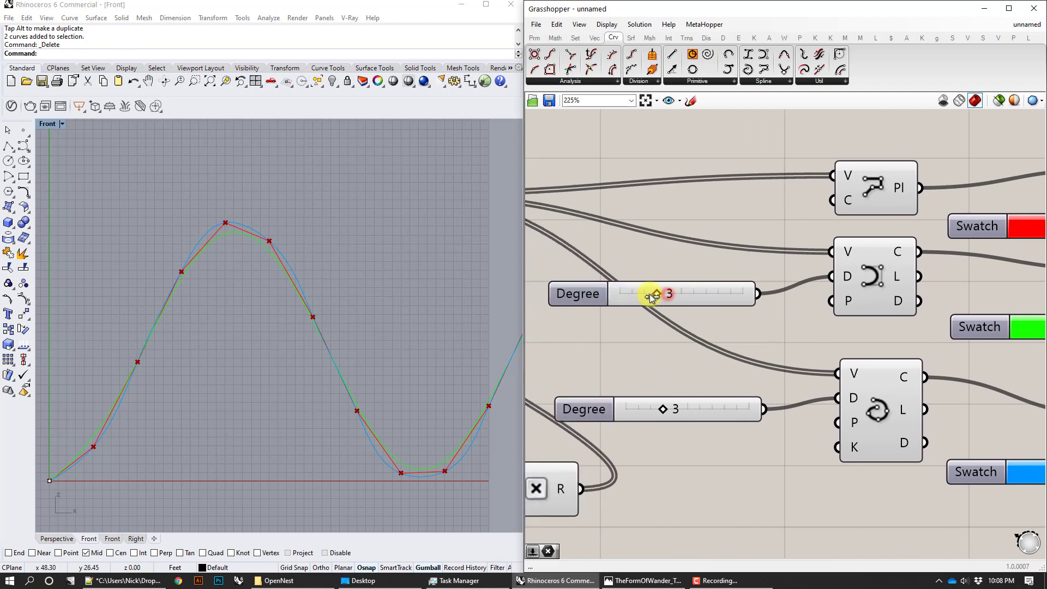
drag(652, 297, 639, 298)
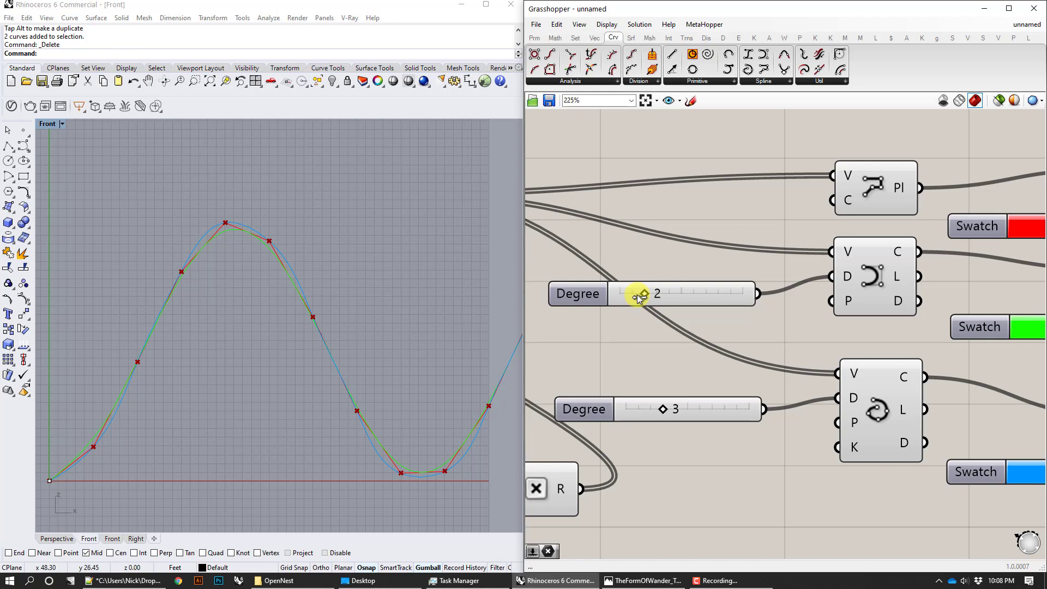
drag(862, 261, 873, 264)
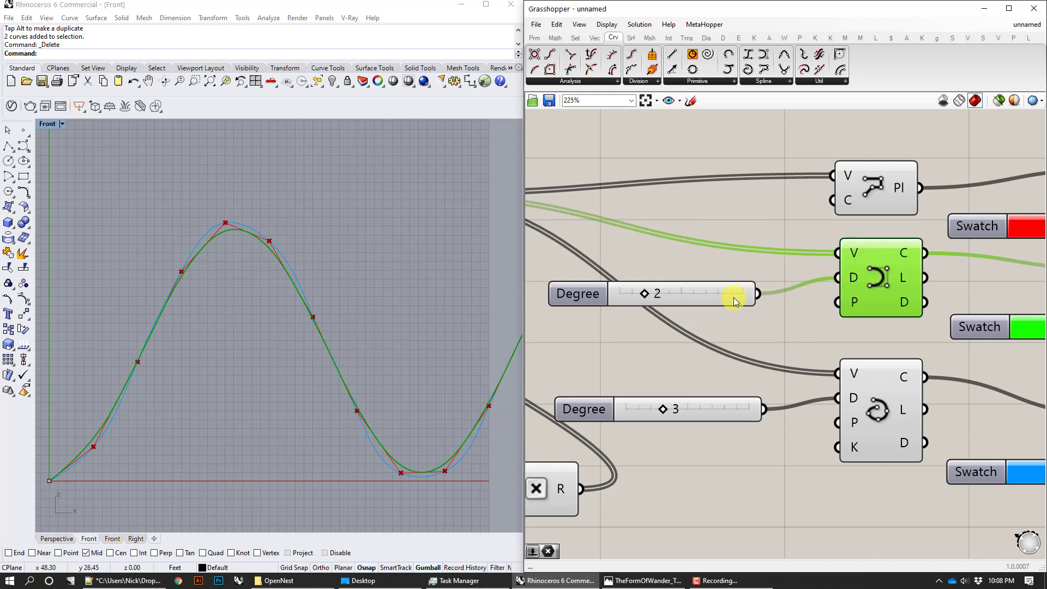
click(761, 326)
Step: Examine close up along the wave how the red, green and blue curves follow the points
right_drag(800, 345, 770, 324)
right_drag(845, 380, 747, 360)
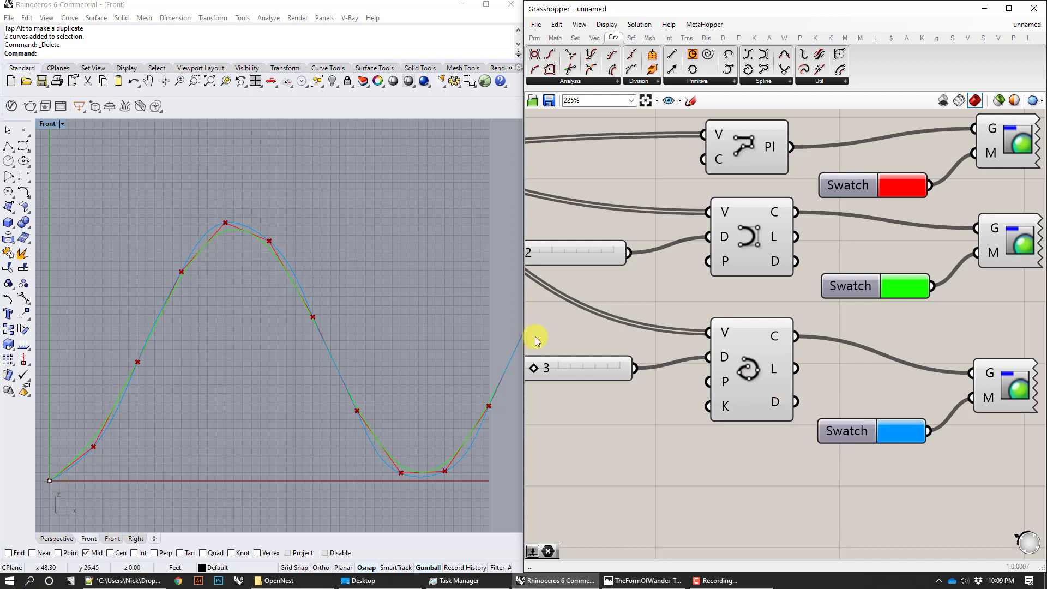
right_drag(267, 368, 322, 325)
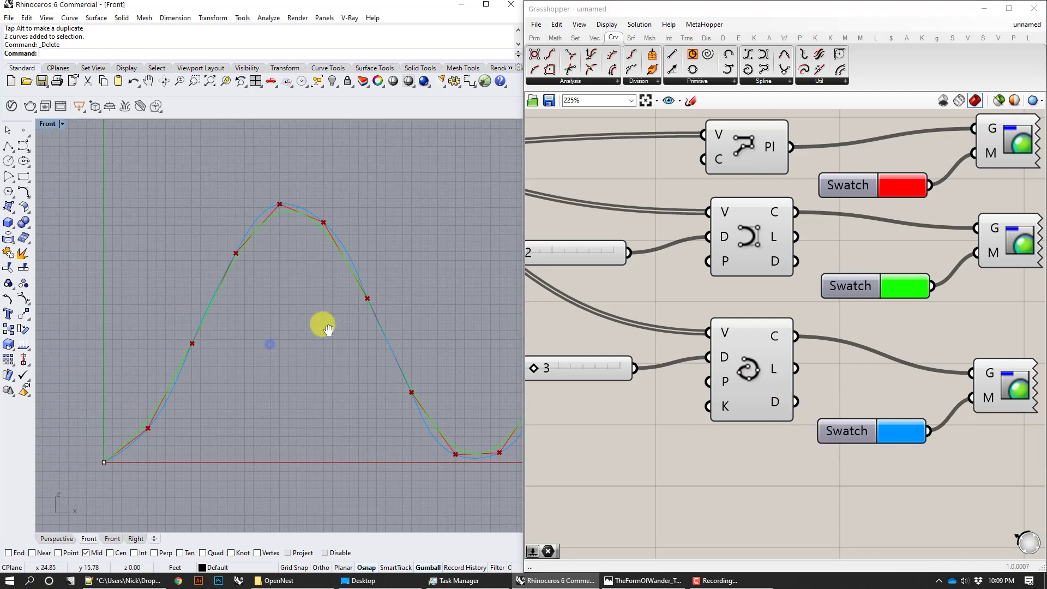
scroll(121, 445, up, 5)
right_drag(215, 427, 286, 437)
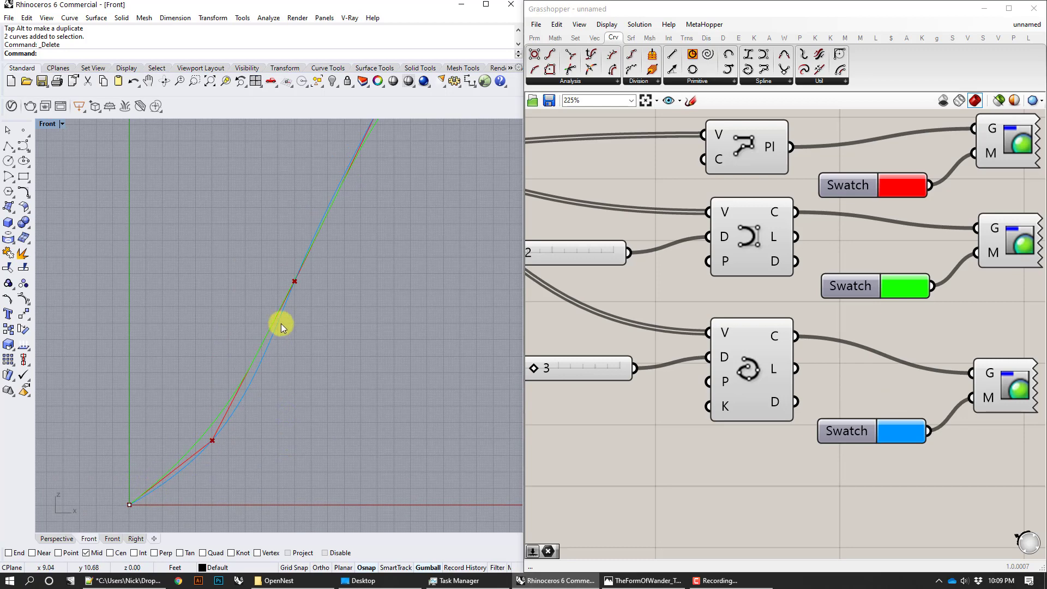
right_drag(327, 280, 253, 441)
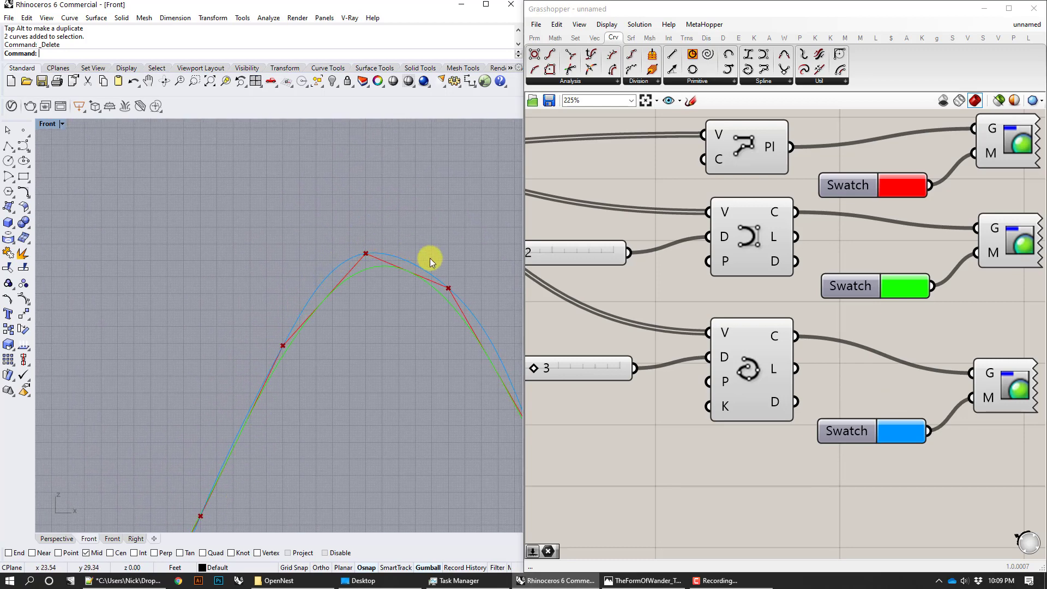
right_drag(442, 270, 225, 204)
right_drag(264, 341, 220, 185)
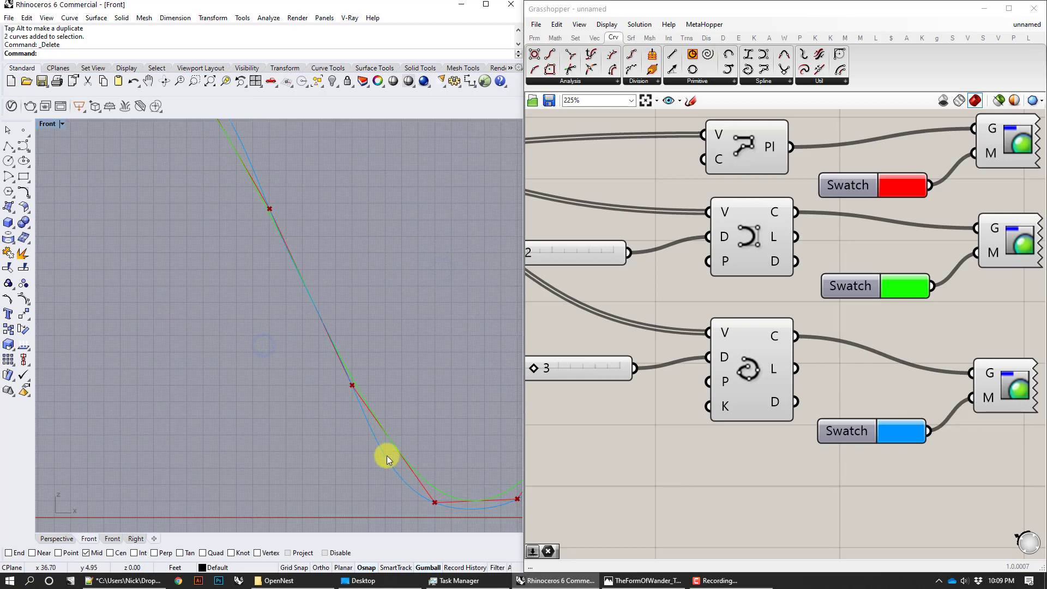
right_drag(429, 514, 314, 448)
right_drag(486, 332, 361, 414)
scroll(378, 379, down, 4)
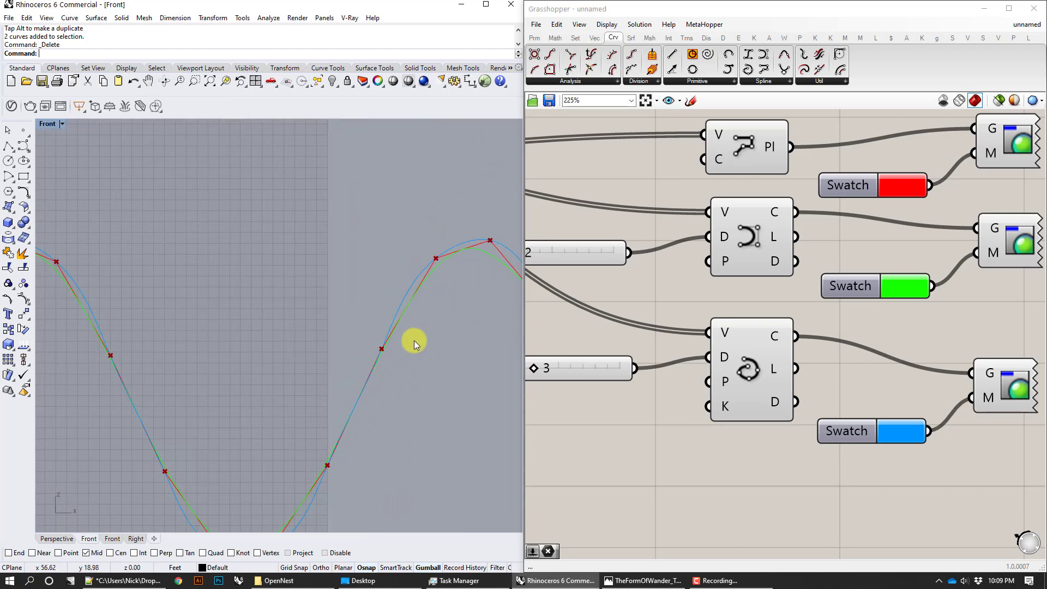
Step: Highlight the green NURBS curve's preview briefly to tell it apart from the polyline and interpolated curve
right_drag(903, 257, 837, 275)
click(938, 256)
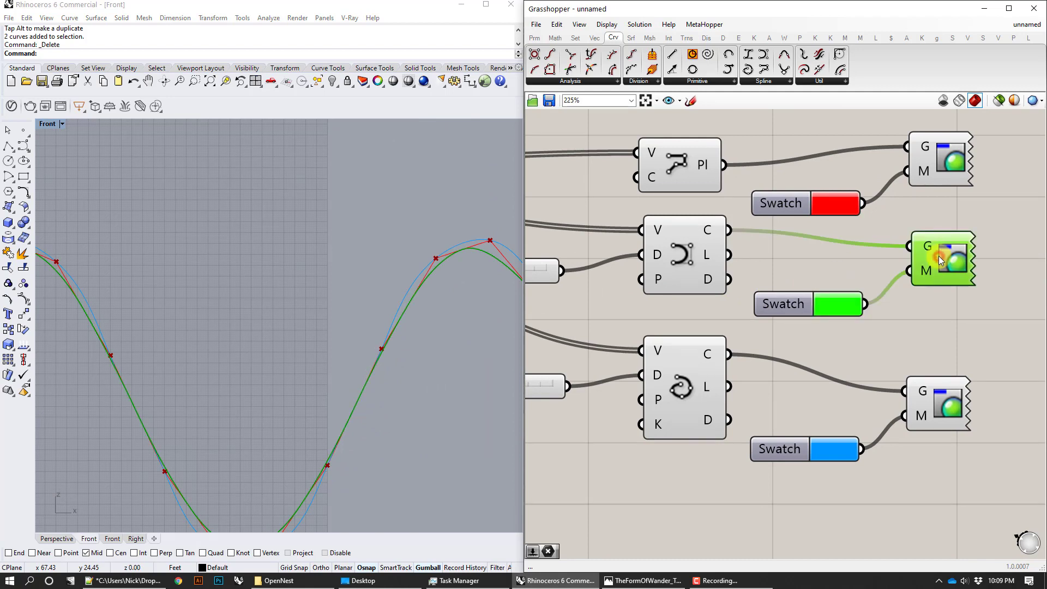
click(837, 261)
Step: Examine the wave from its start point to its last crest for where the NURBS curve departs from the points
scroll(329, 386, down, 2)
right_drag(330, 386, 442, 236)
right_drag(383, 289, 423, 320)
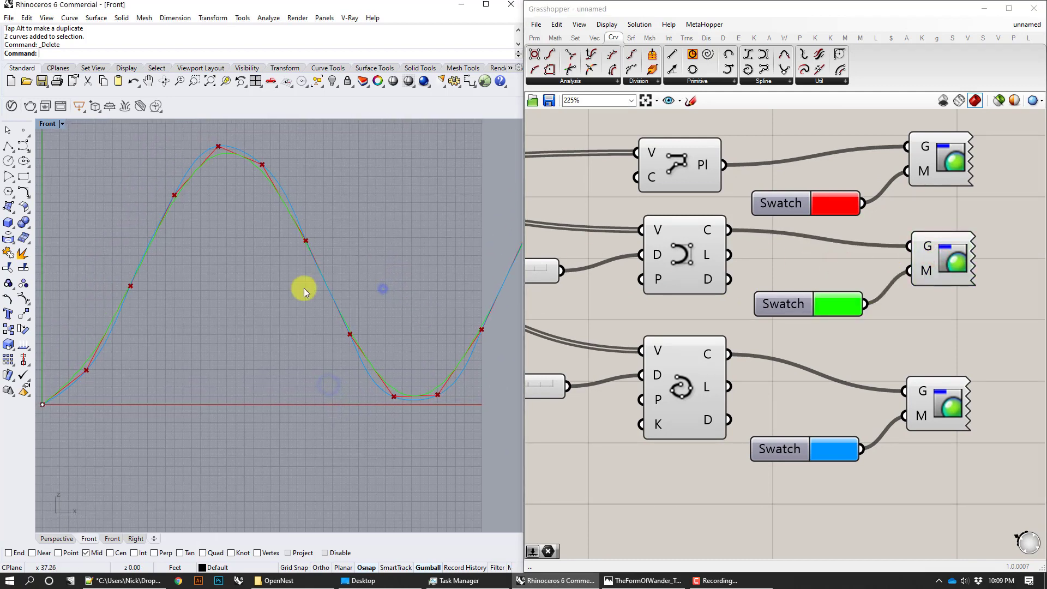
scroll(45, 400, up, 3)
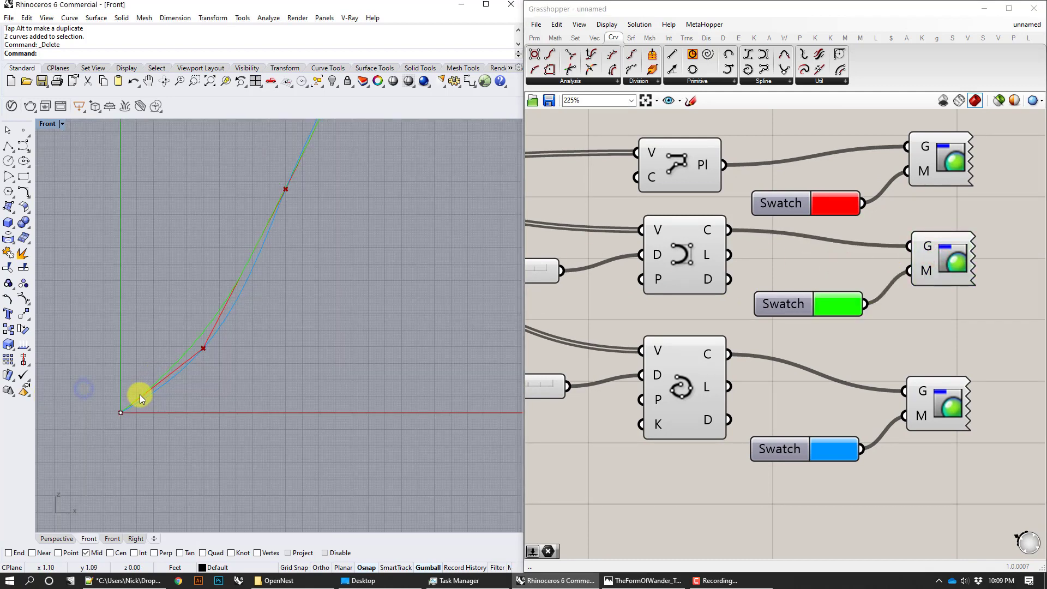
scroll(227, 296, up, 2)
scroll(262, 207, down, 3)
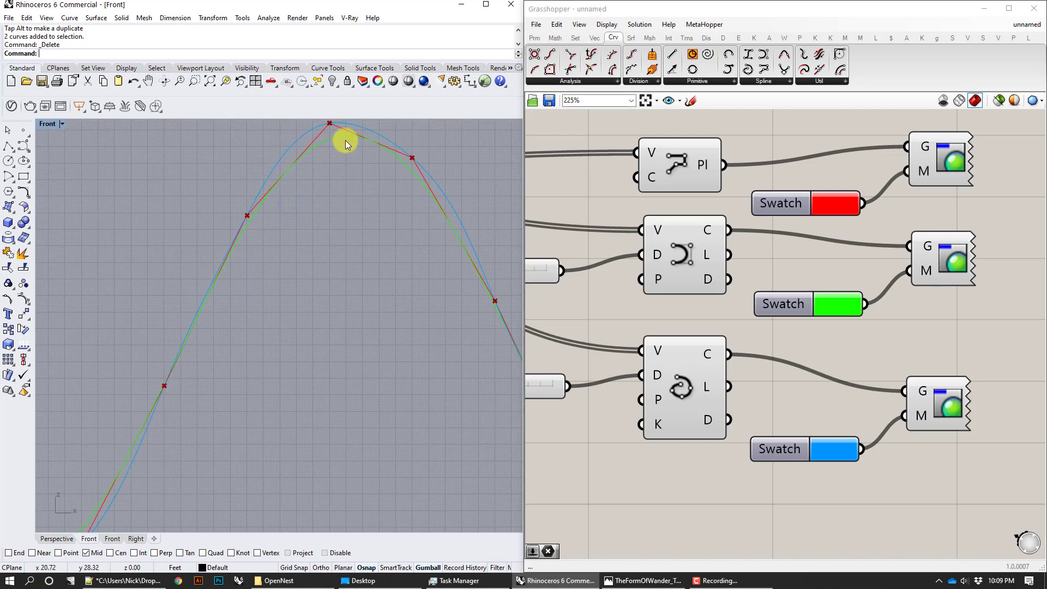
scroll(354, 198, up, 4)
right_drag(336, 366, 301, 297)
right_drag(363, 351, 272, 299)
right_drag(483, 335, 352, 470)
right_drag(490, 233, 427, 278)
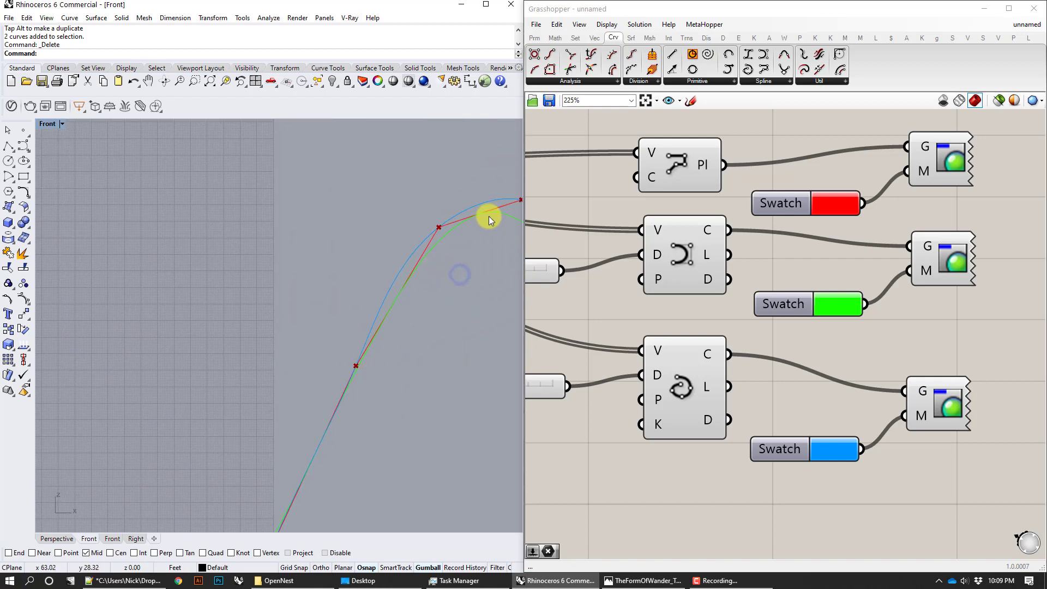
right_drag(480, 233, 374, 299)
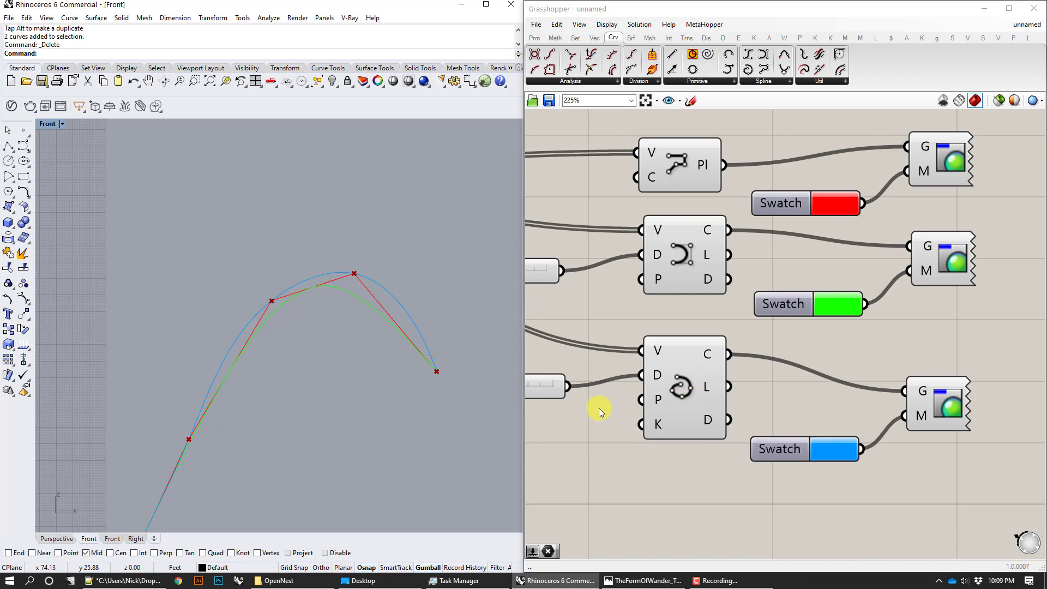
Step: Highlight the polyline to compare its straight segments with the two curves near the wave's end, then clear the selection
click(664, 167)
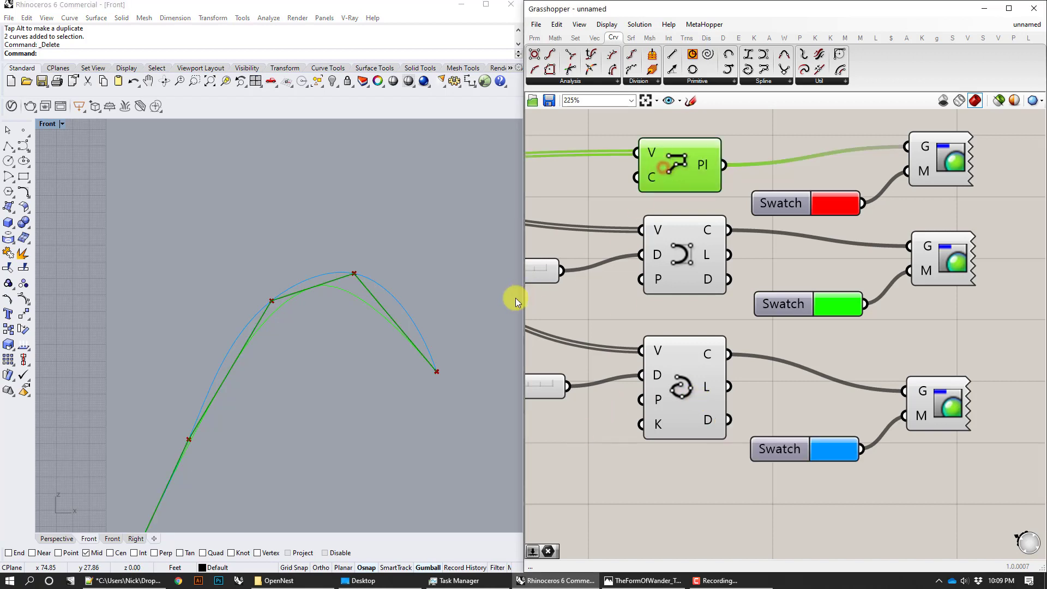
click(473, 257)
click(354, 424)
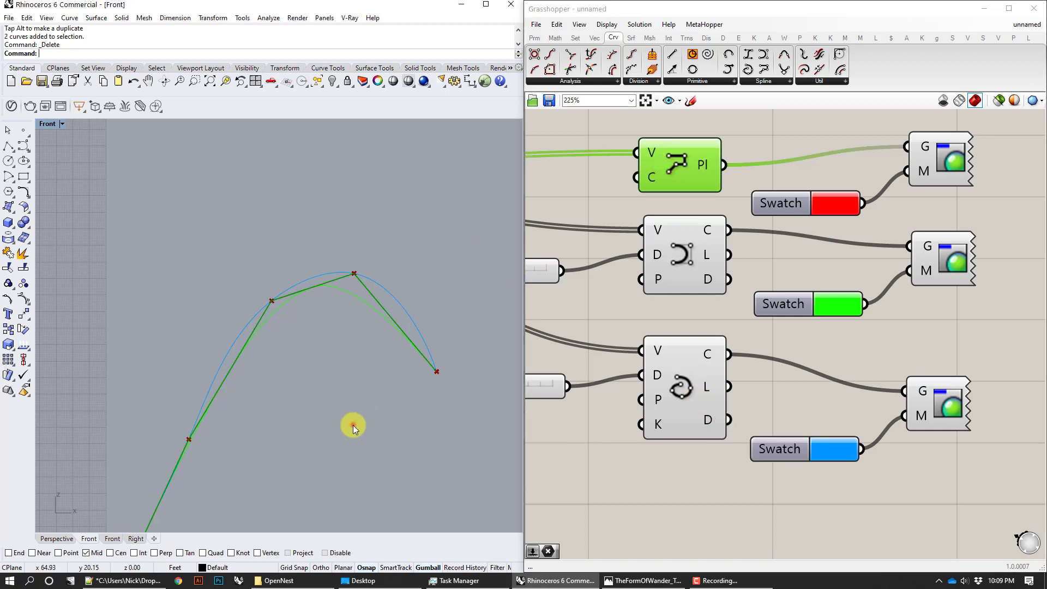
click(626, 477)
scroll(467, 316, down, 6)
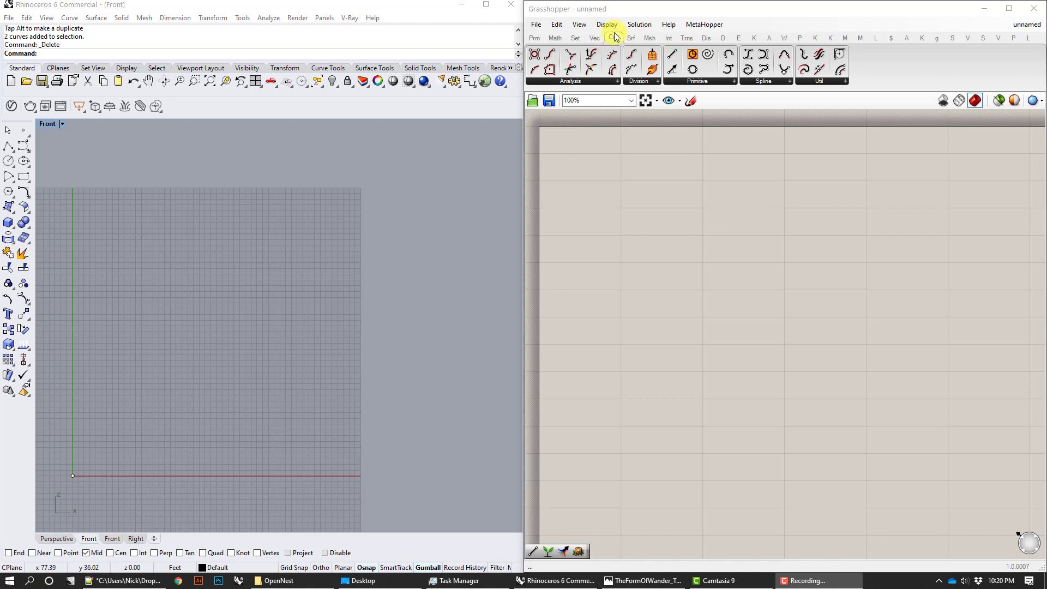
Step: Add a Polygon primitive component to the empty canvas
mouse_move(616, 37)
click(696, 83)
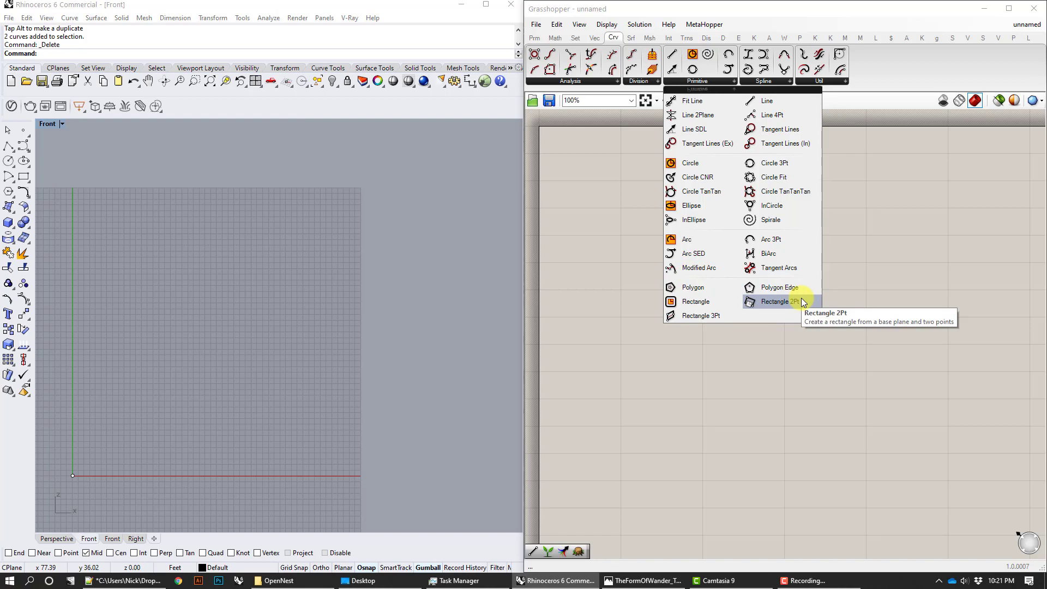
click(701, 286)
click(694, 286)
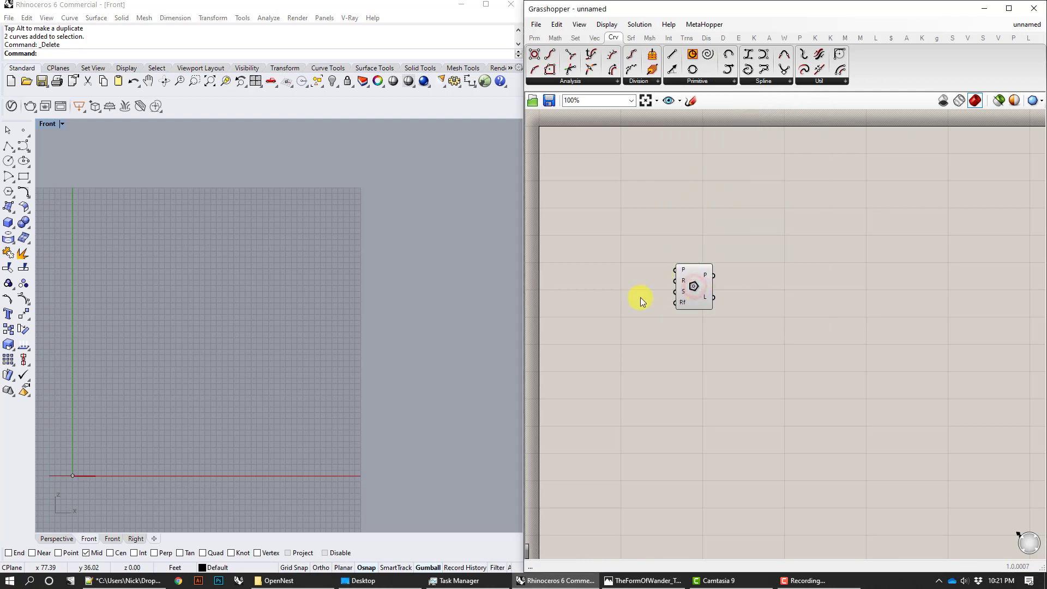
scroll(682, 273, up, 2)
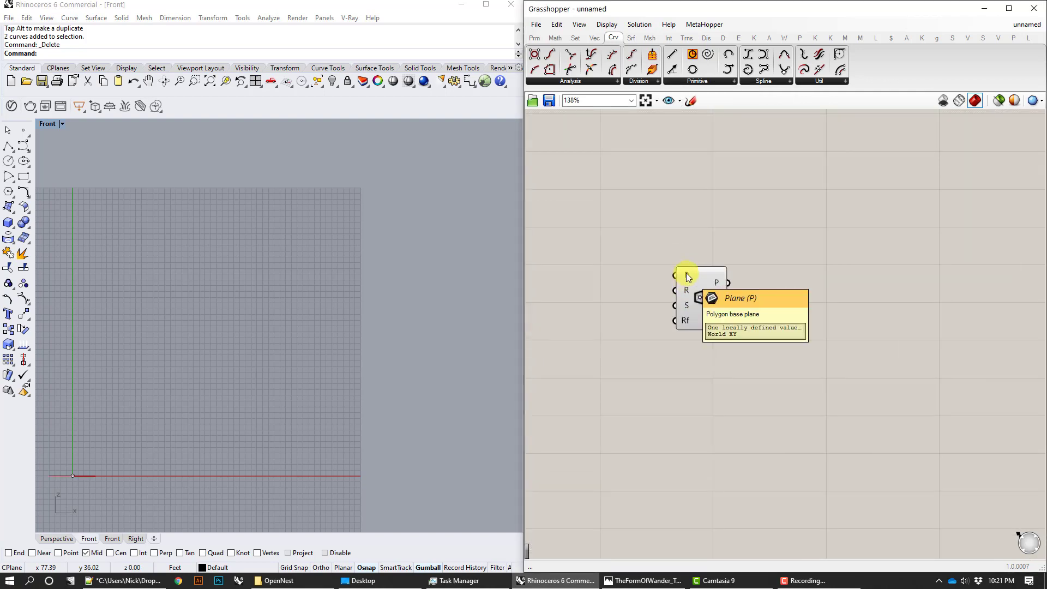
Step: Check the polygon's base Plane input, then switch the Rhino viewport to Top and frame the highlighted polygon
click(687, 277)
mouse_move(686, 276)
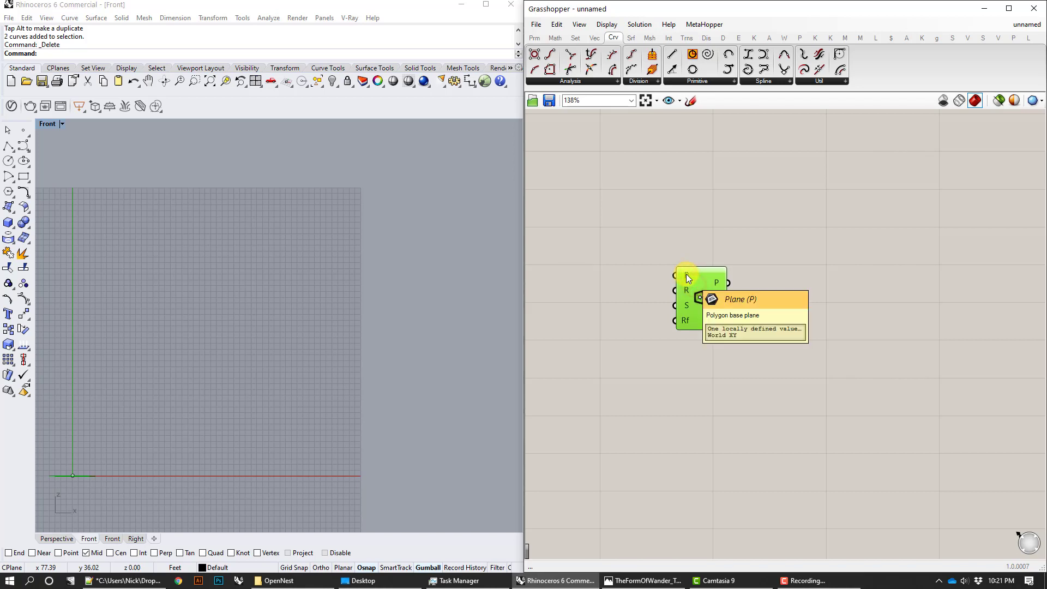
click(441, 267)
text(top)
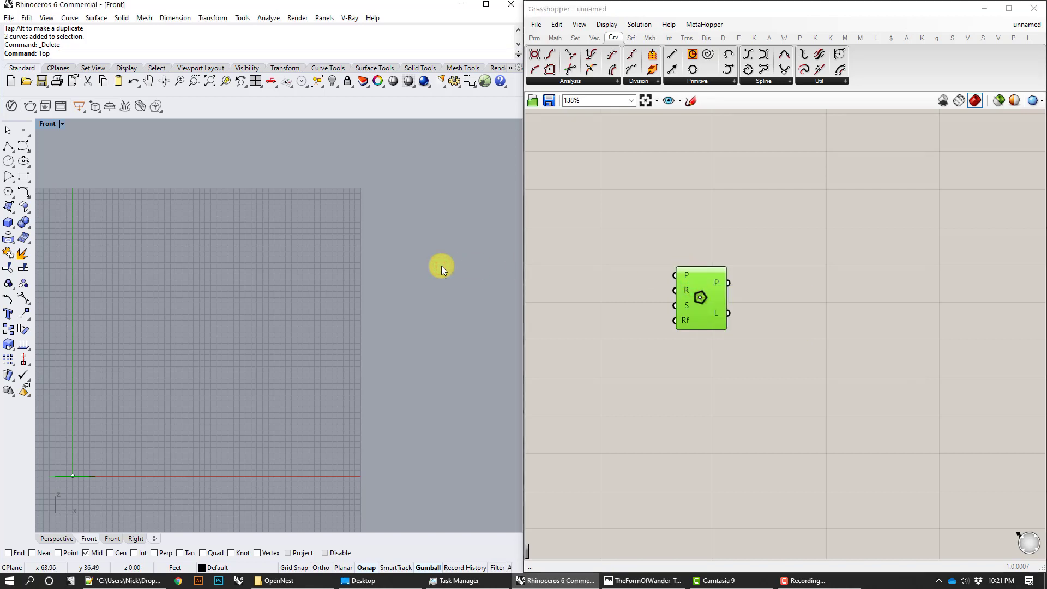
key(Return)
right_drag(264, 262, 488, 268)
scroll(318, 269, up, 6)
scroll(348, 257, up, 2)
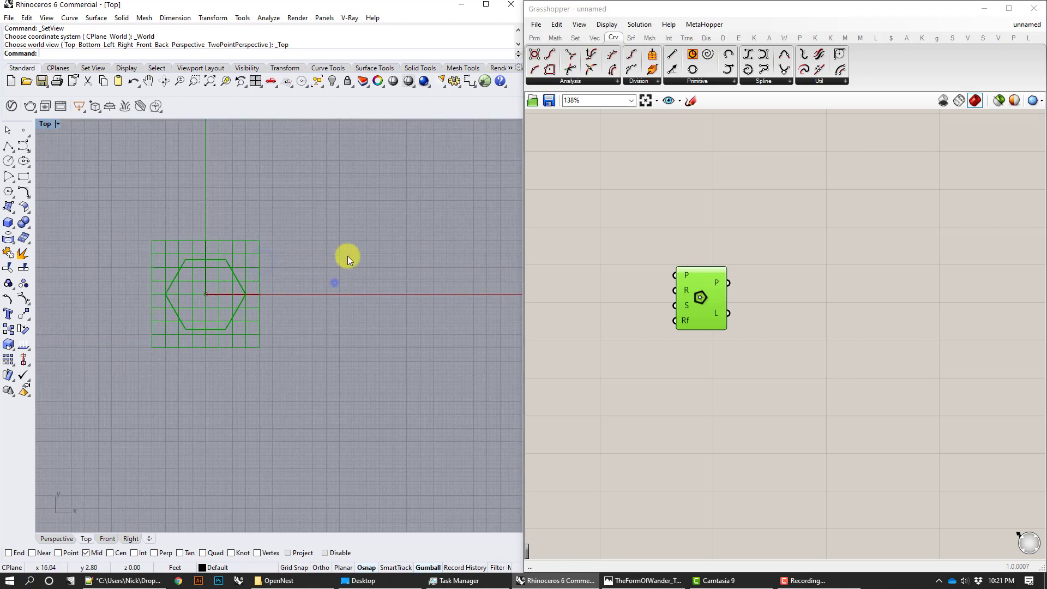
scroll(352, 304, up, 8)
right_drag(236, 253, 428, 301)
Step: Shift the Polygon component to leave room for sliders and check what its inputs control
click(721, 299)
drag(729, 300, 797, 296)
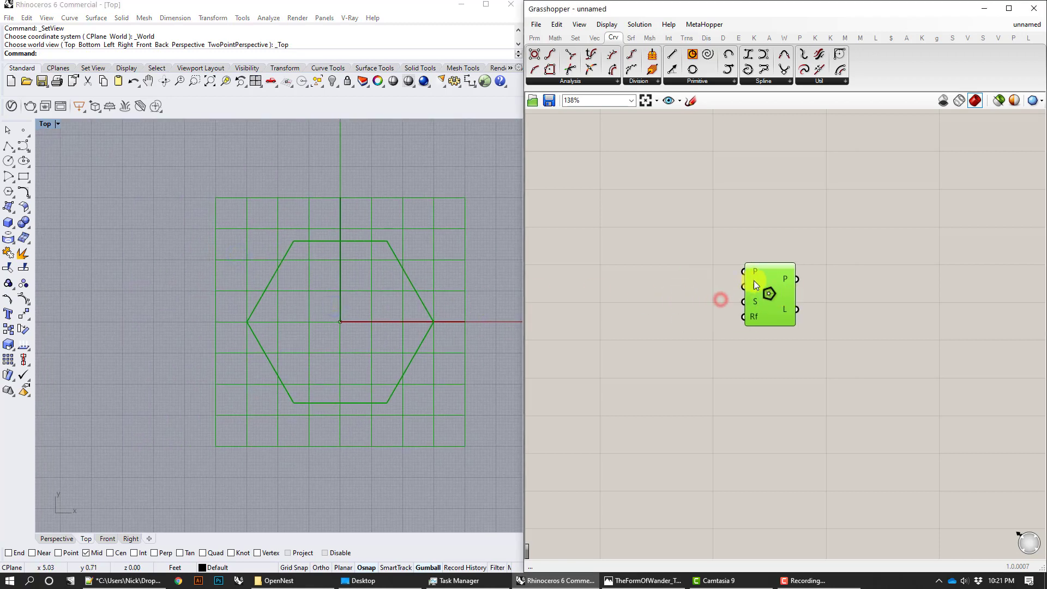
mouse_move(754, 288)
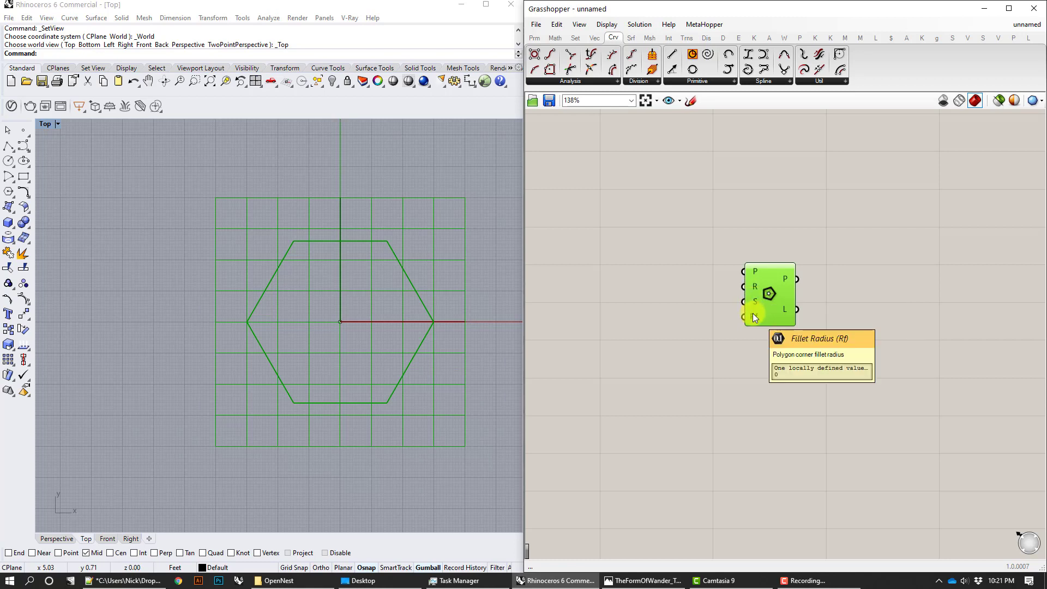
drag(777, 305, 764, 306)
Step: Create a number slider set to 20 and feed it into the polygon's Radius input
click(673, 329)
double_click(673, 329)
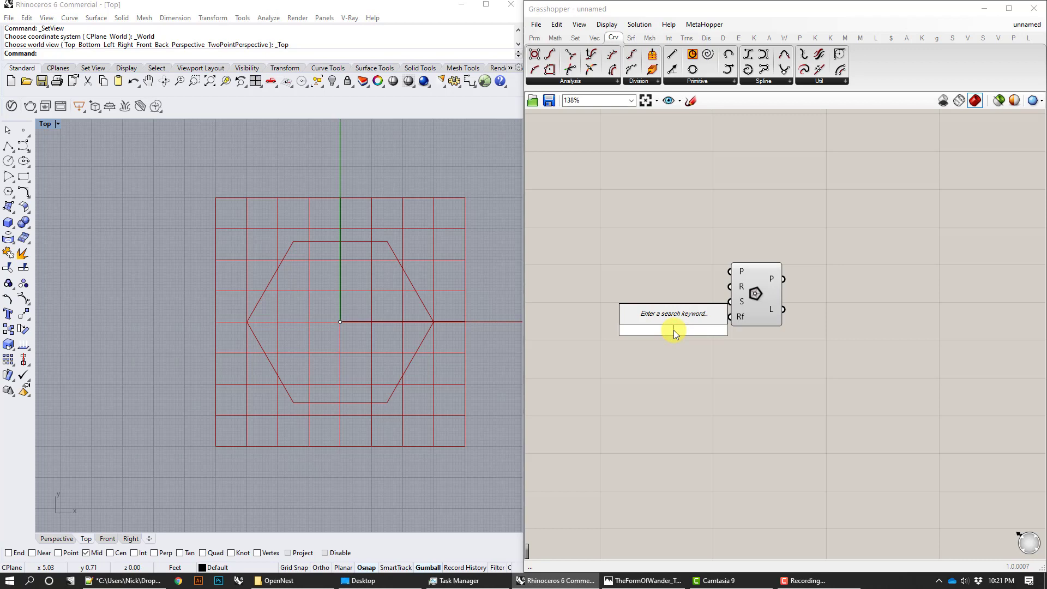
text(2)
key(Return)
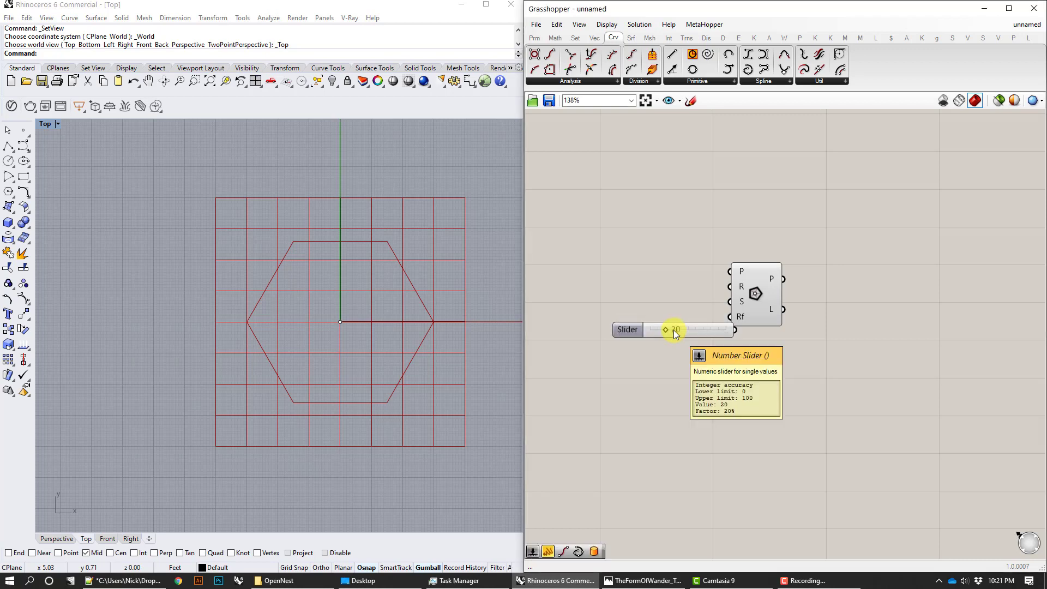
drag(673, 330, 731, 287)
scroll(430, 302, down, 5)
scroll(430, 303, down, 3)
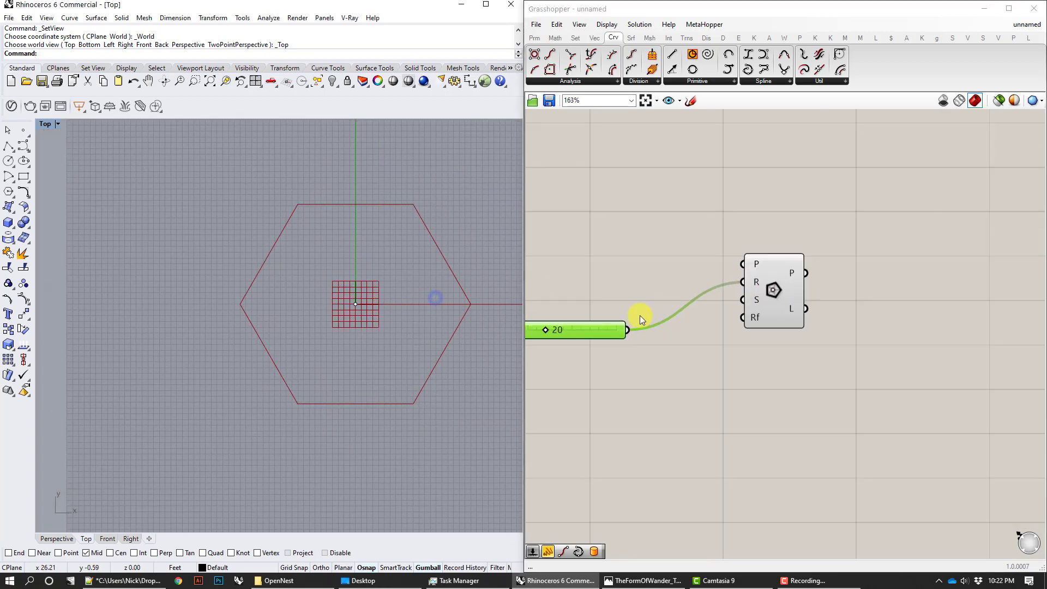
Step: Create a number slider with upper limit 10, set it to 3 and feed it into the polygon's Segments input
scroll(794, 349, up, 2)
double_click(730, 379)
text(10)
key(Return)
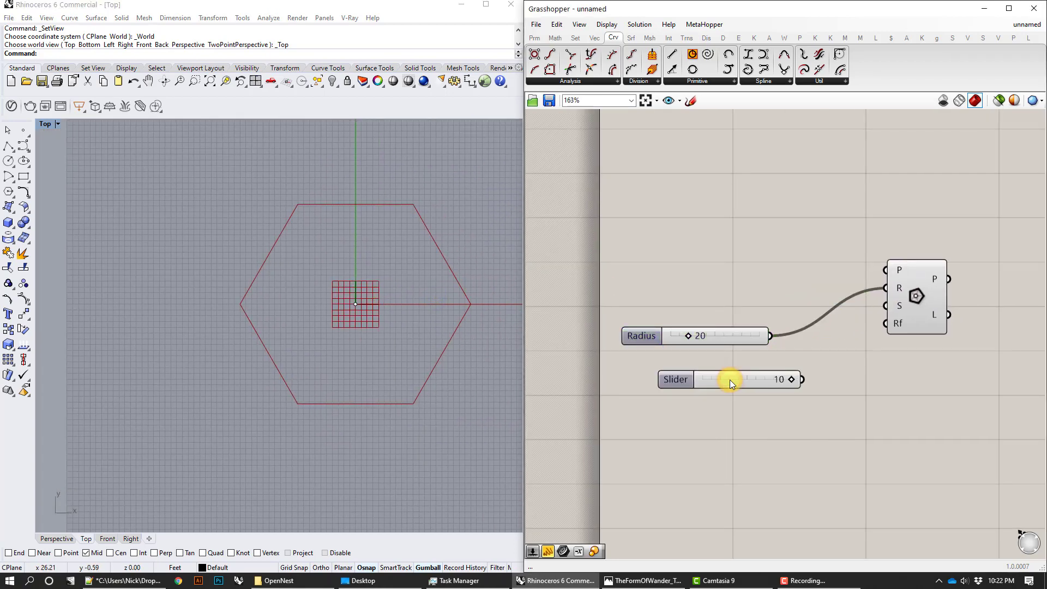
click(789, 380)
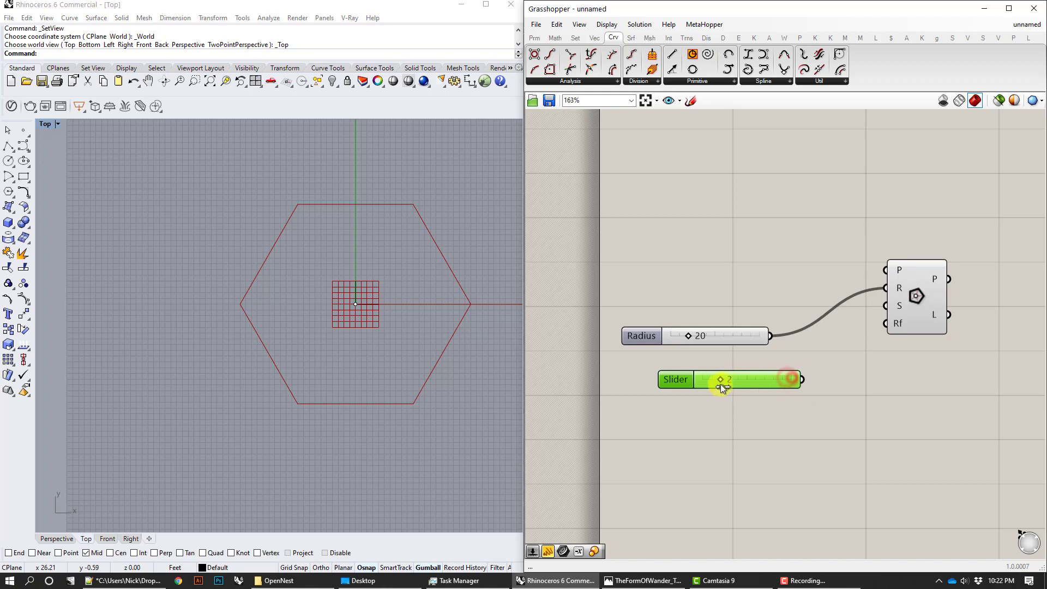
drag(721, 385, 730, 386)
drag(802, 379, 885, 306)
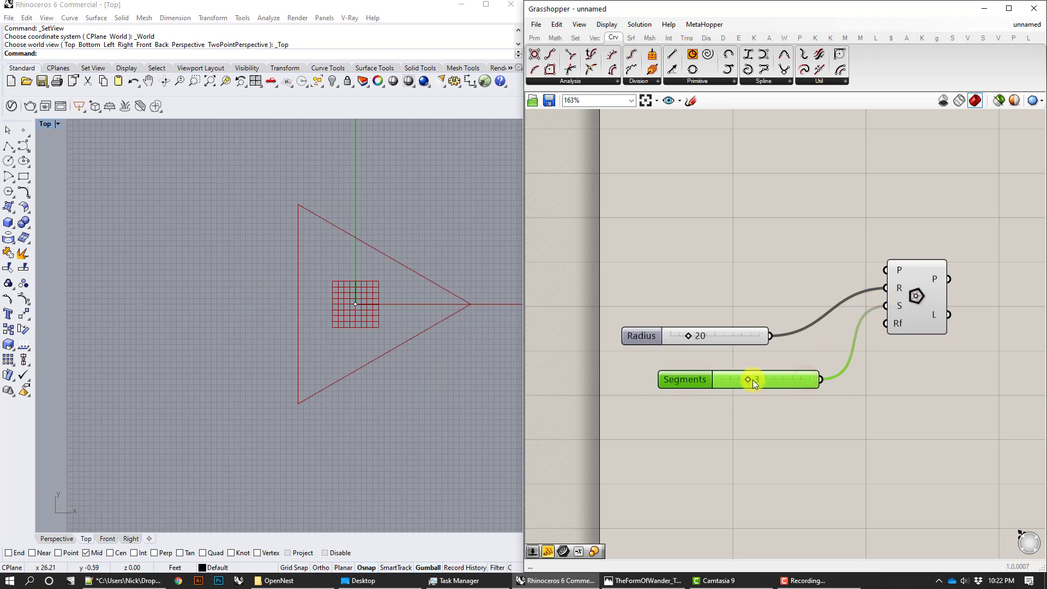
Step: Set the polygon's Segments slider to 6 and highlight the resulting polygon
drag(748, 377, 771, 371)
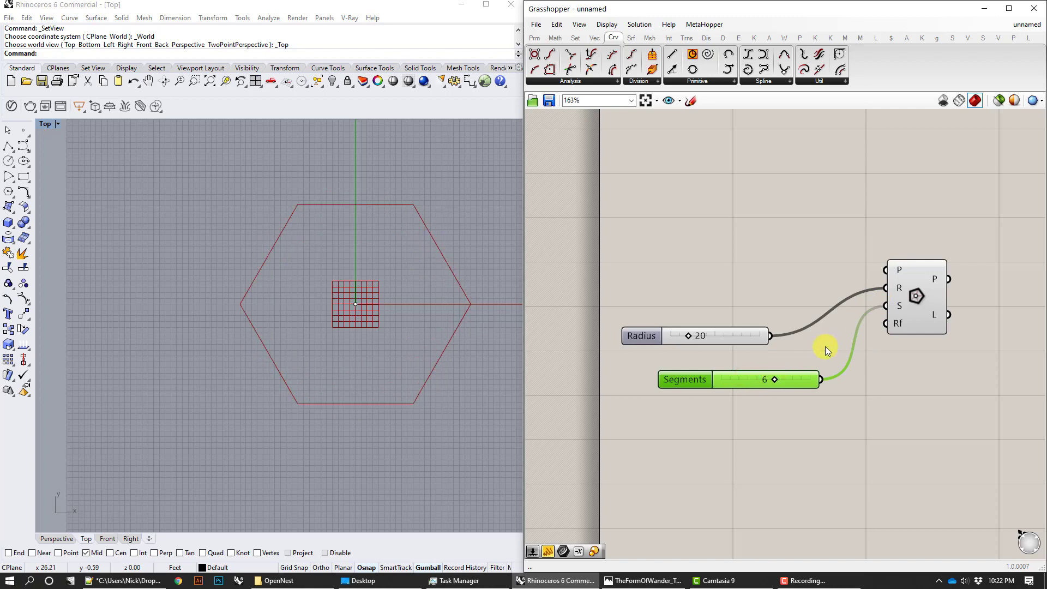
right_drag(826, 346, 789, 354)
scroll(787, 344, down, 3)
click(850, 320)
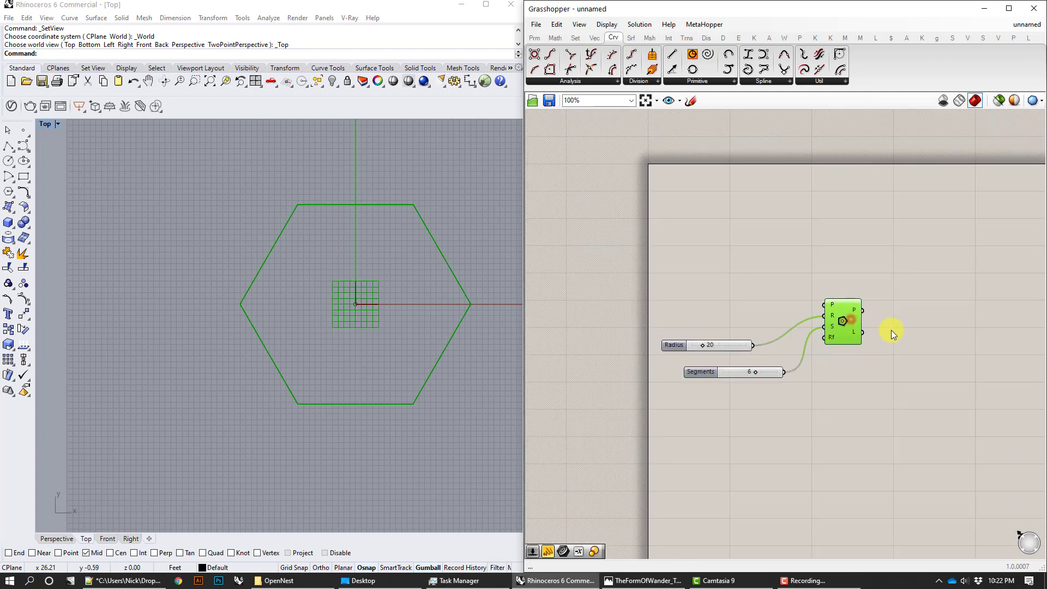
Step: Place an Offset Curve component beside the Polygon component and feed the polygon into its Curve input
right_drag(884, 332, 764, 338)
click(789, 343)
double_click(790, 342)
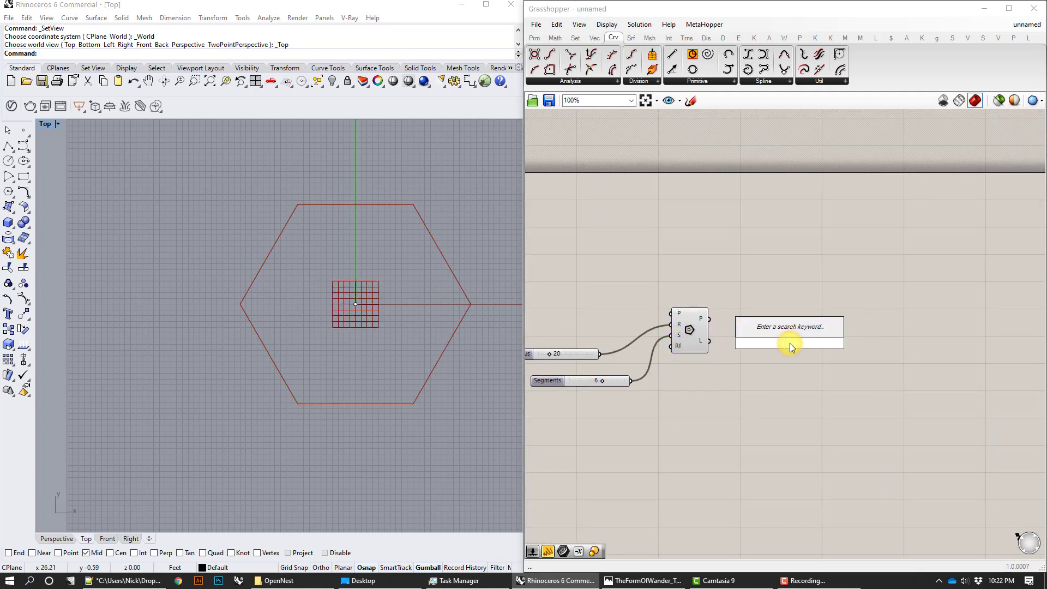
click(604, 80)
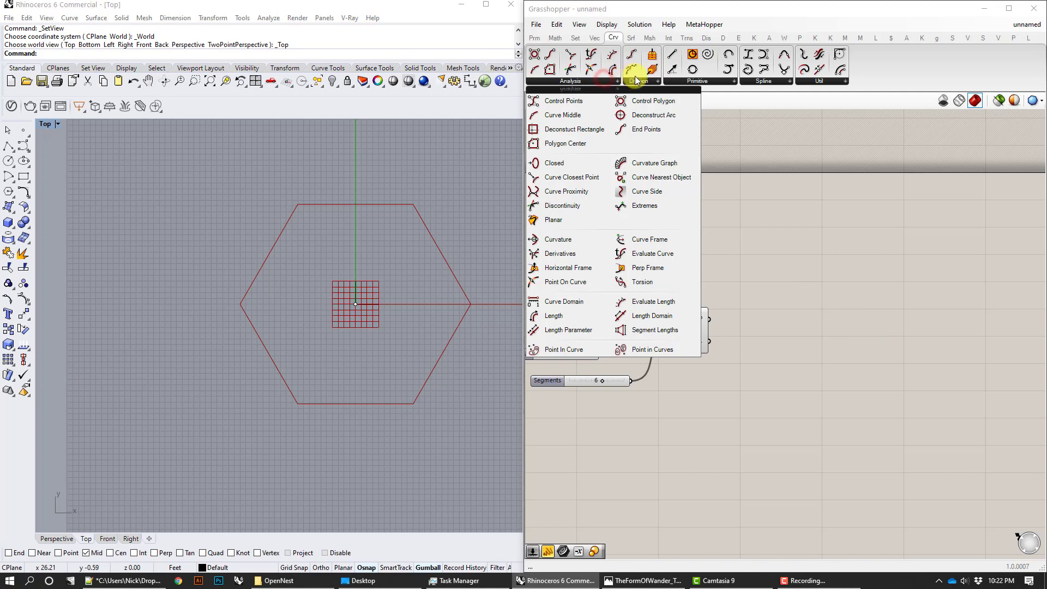
click(808, 80)
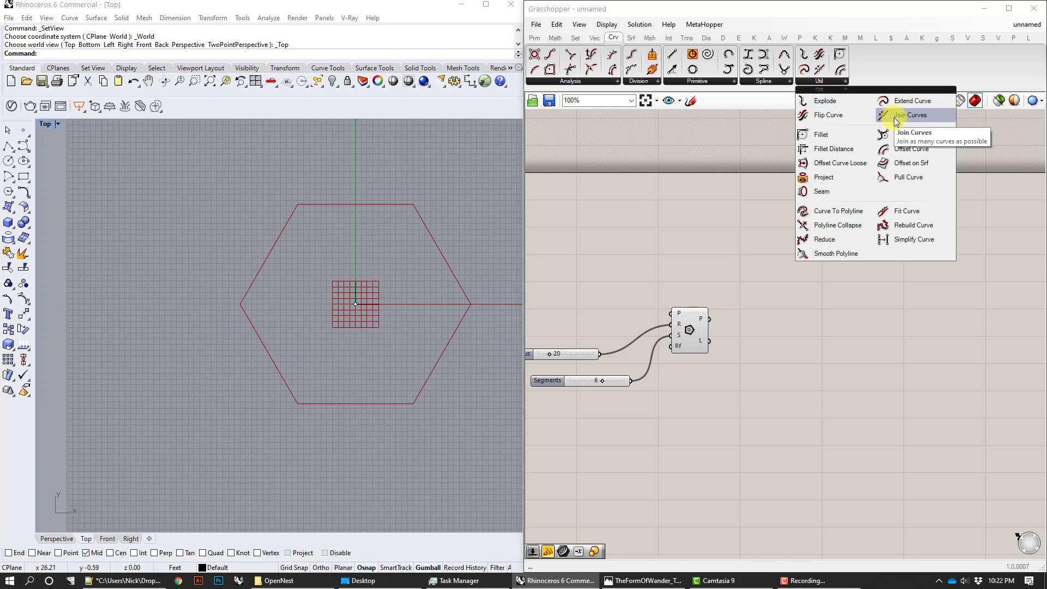
click(894, 135)
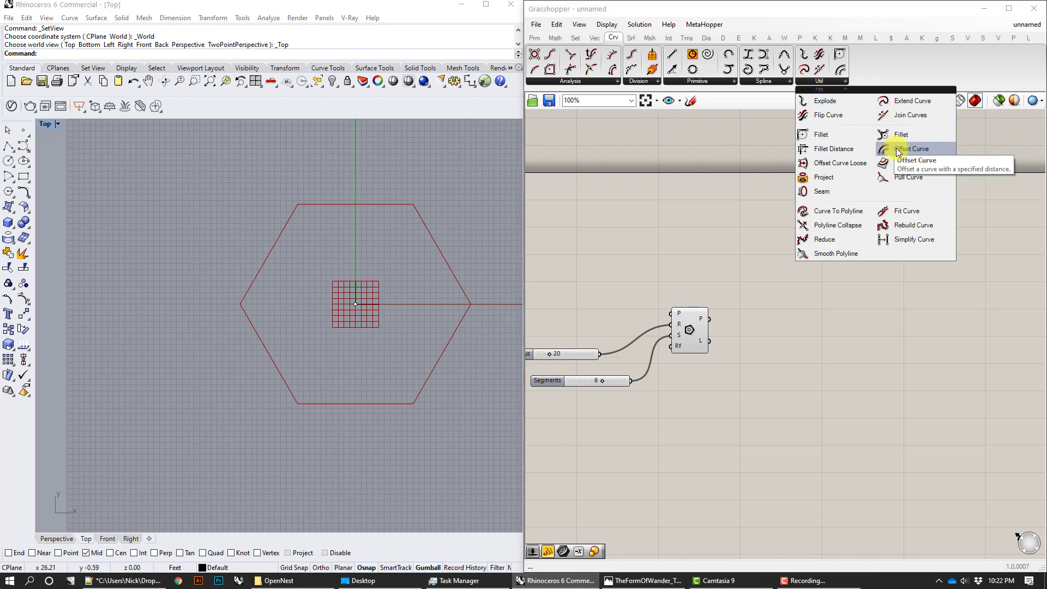
click(895, 148)
click(771, 320)
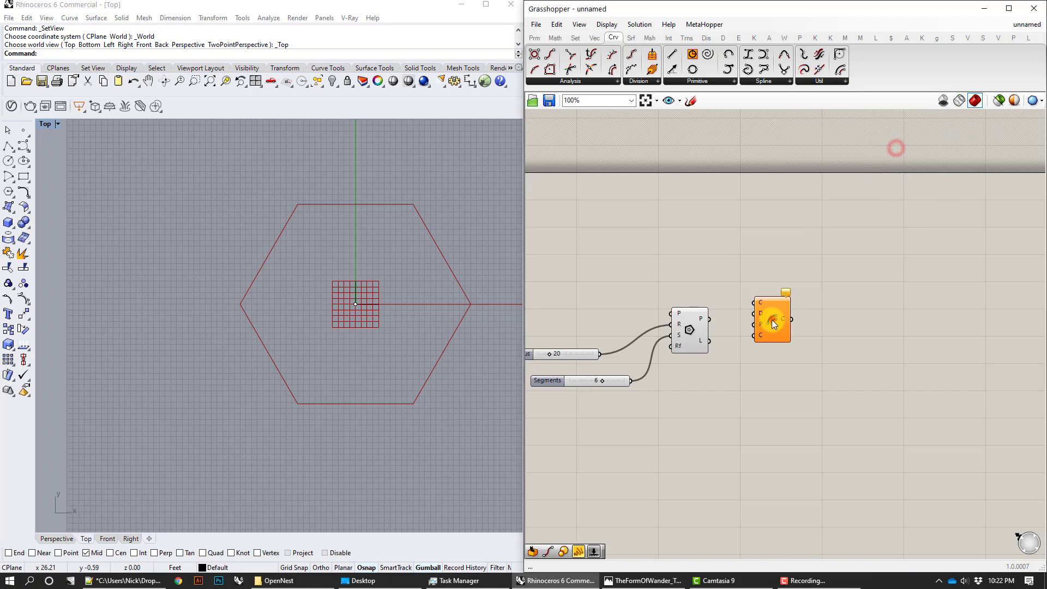
scroll(729, 328, up, 2)
drag(720, 312, 759, 294)
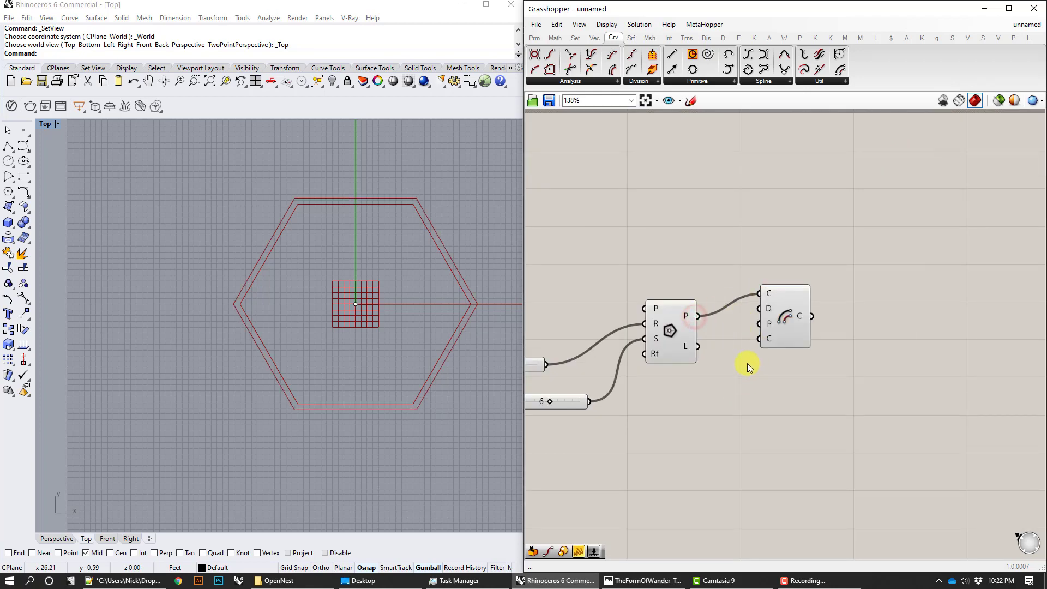
Step: Create a number slider ranging from -10 to 10, feed it into the offset's Distance input and set it to 4
double_click(740, 384)
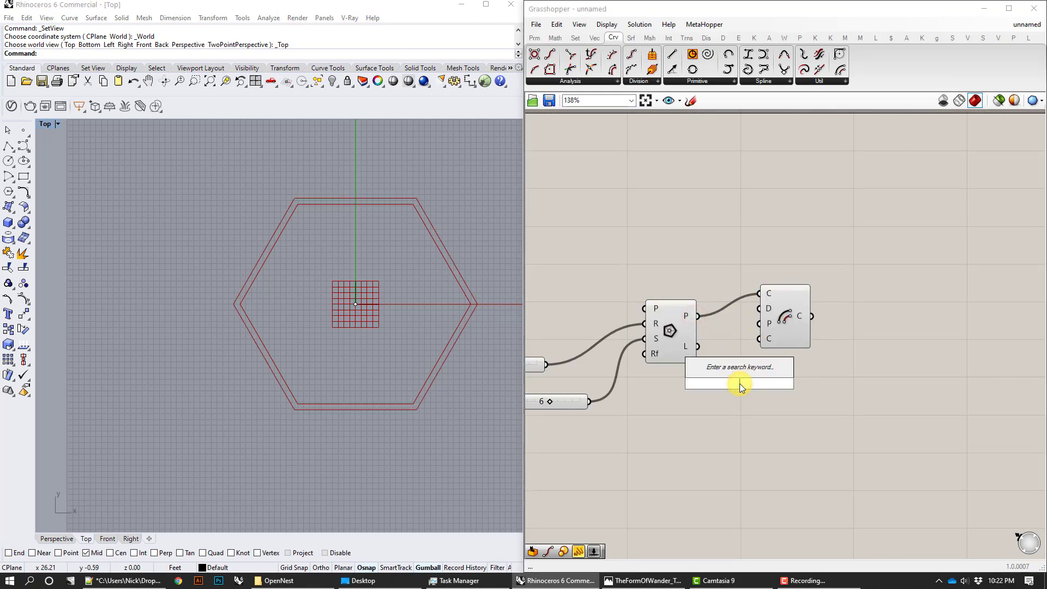
text(-10<0<10)
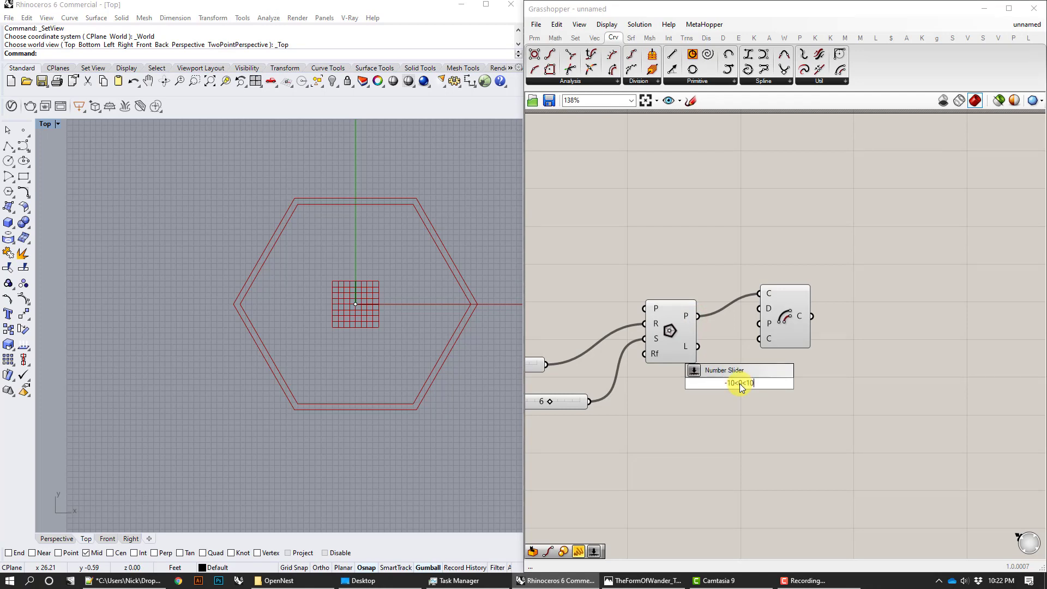
key(Return)
drag(739, 384, 759, 308)
drag(781, 309, 822, 310)
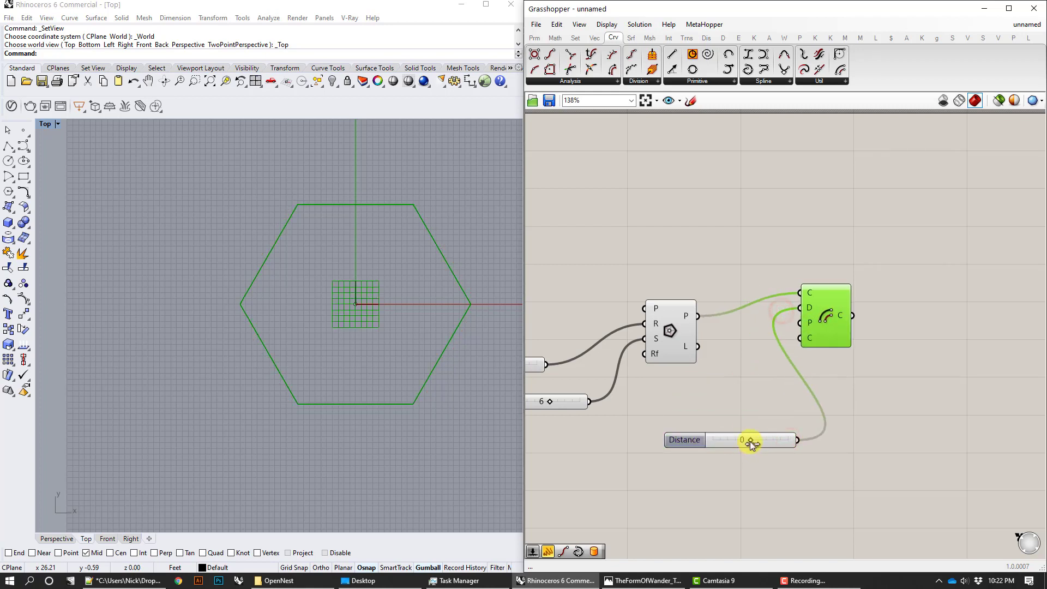
drag(750, 441, 766, 431)
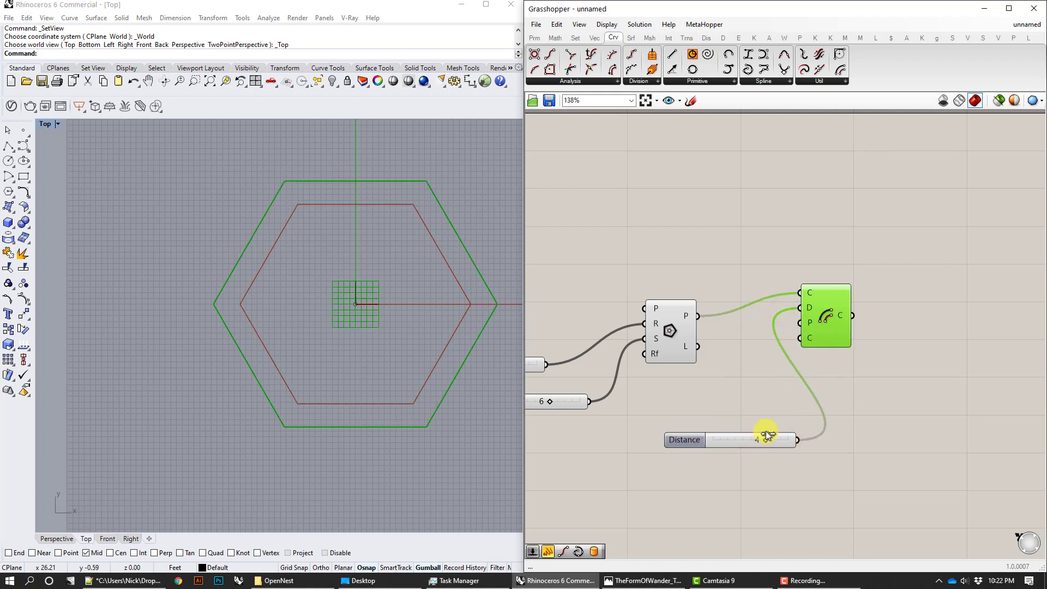
Step: Switch the Distance slider to real-number rounding and set it to -3.515
right_click(742, 440)
click(770, 465)
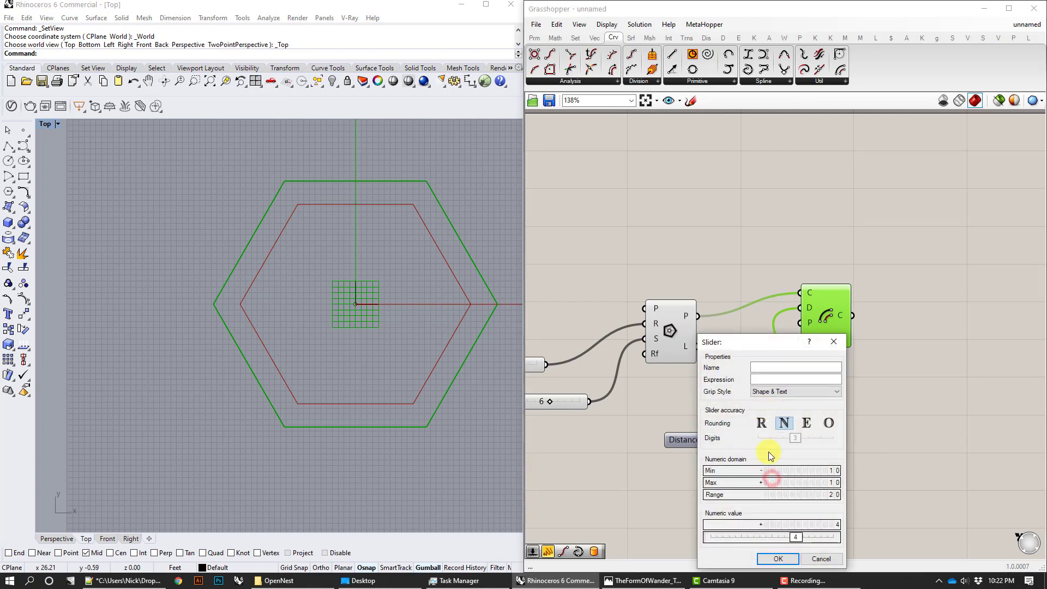
click(778, 559)
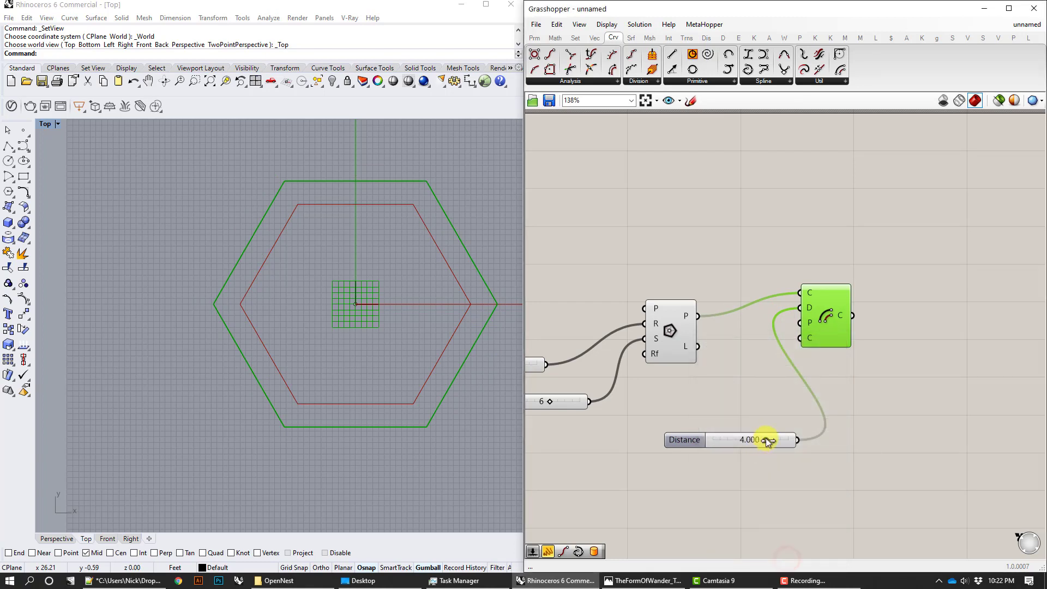
drag(765, 438, 737, 435)
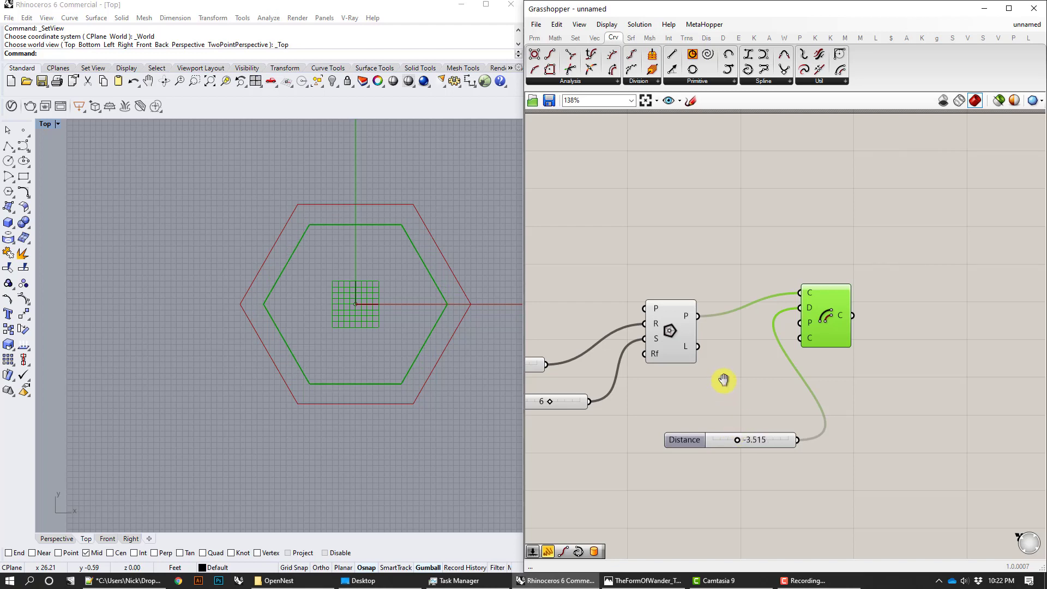
Step: Place a Rebuild Curve component beside the Offset Curve component and feed the offset curve into its Curve input
right_drag(724, 380, 755, 382)
click(822, 81)
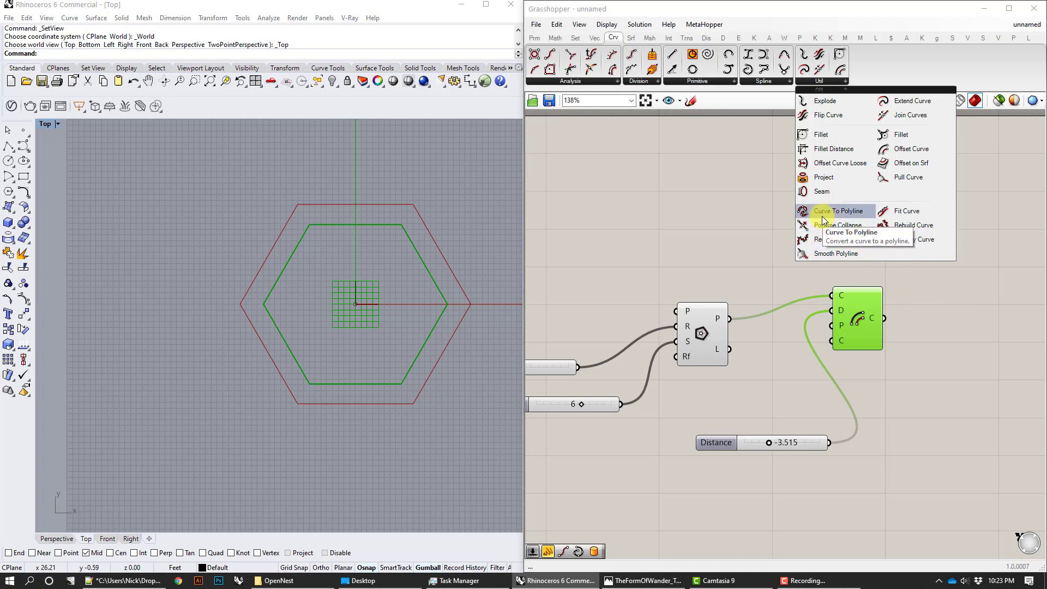
click(901, 227)
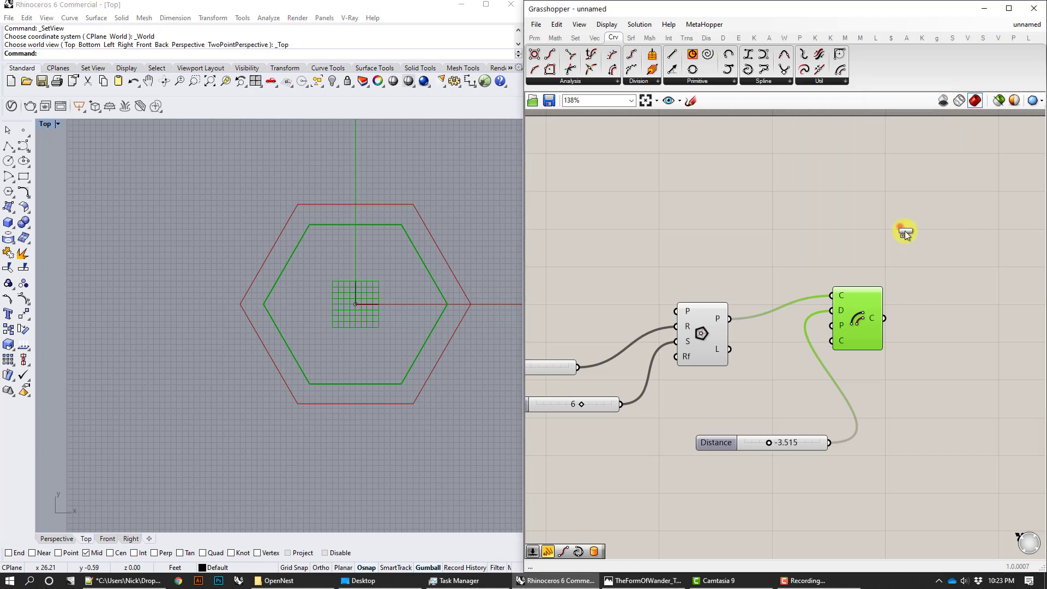
click(945, 301)
right_drag(933, 347, 873, 341)
drag(825, 317, 943, 292)
Step: Turn off the preview of the Polygon and Offset Curve components
drag(822, 502, 634, 264)
right_click(637, 226)
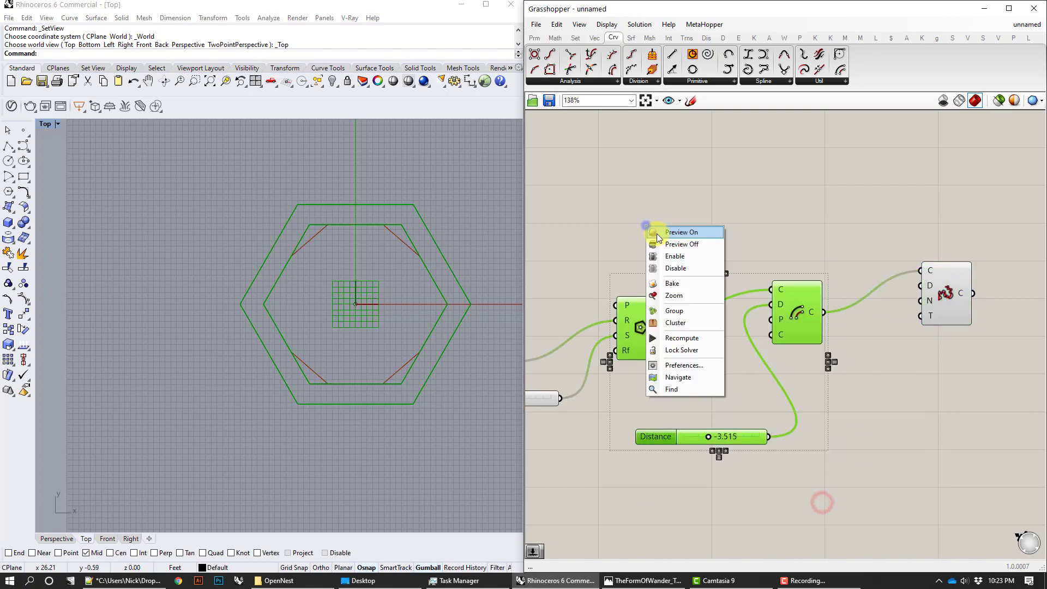
click(675, 244)
click(849, 342)
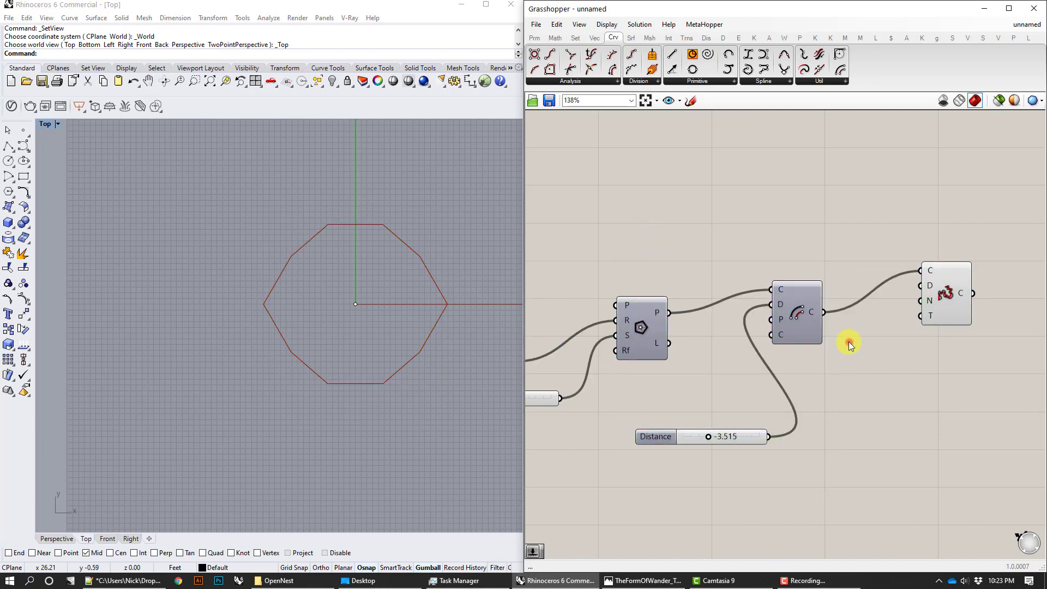
Step: Create a number slider with upper limit 10, feed it into the Rebuild Curve's Degree input and set it to 7
right_drag(890, 336, 819, 325)
drag(870, 287, 899, 279)
double_click(831, 355)
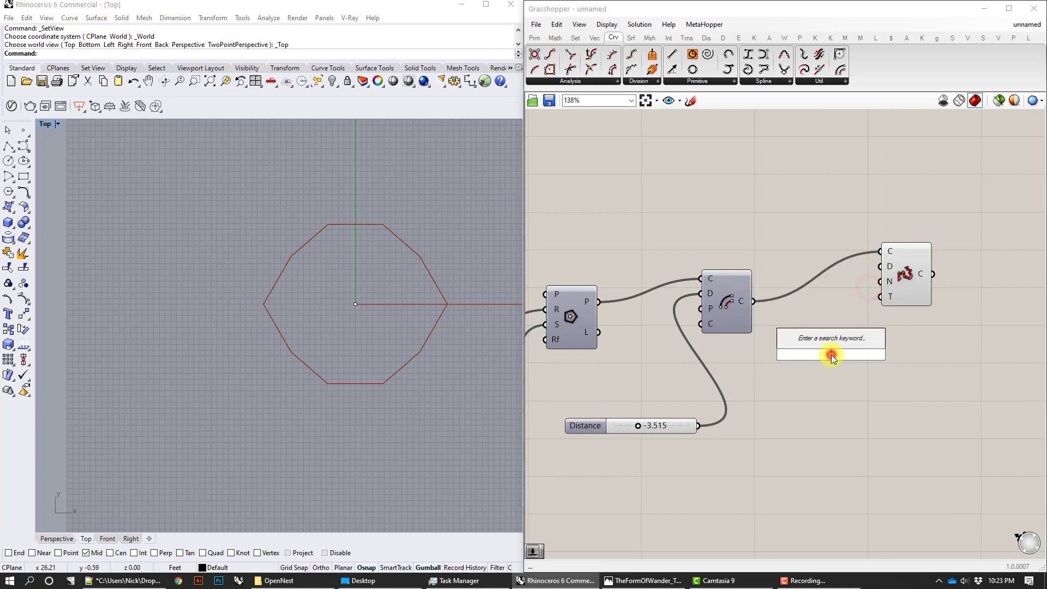
text(10)
key(Return)
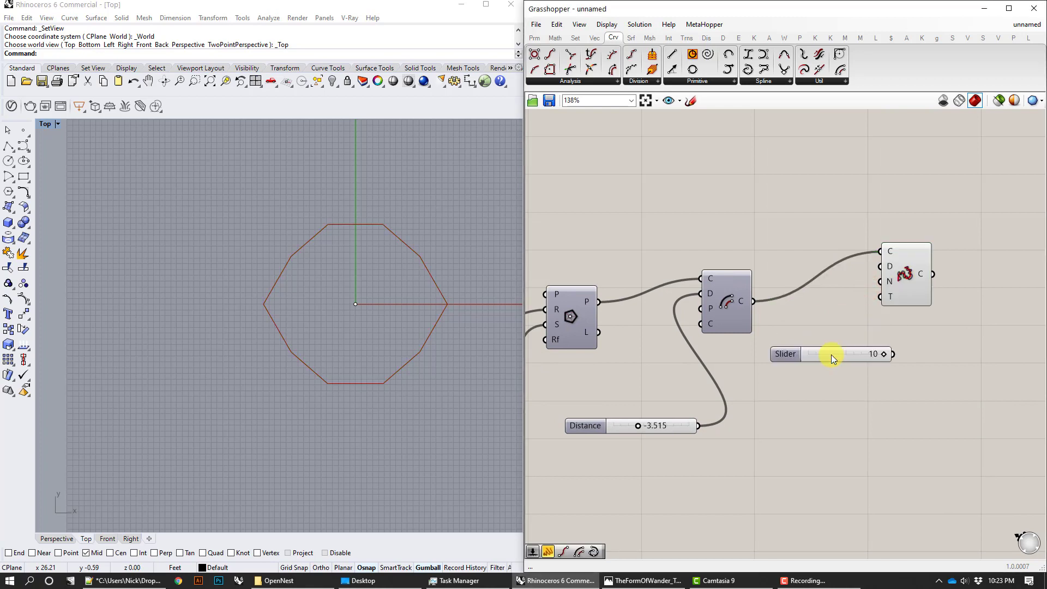
drag(890, 295, 914, 289)
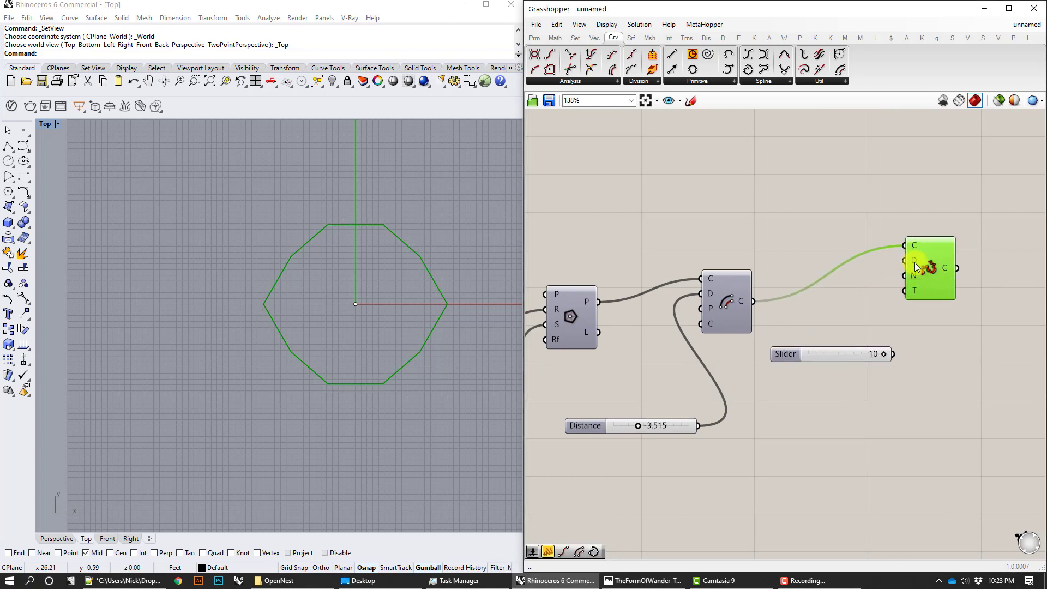
drag(889, 349, 905, 261)
drag(837, 355, 869, 353)
Step: Turn the Offset Curve component's preview back on
click(723, 285)
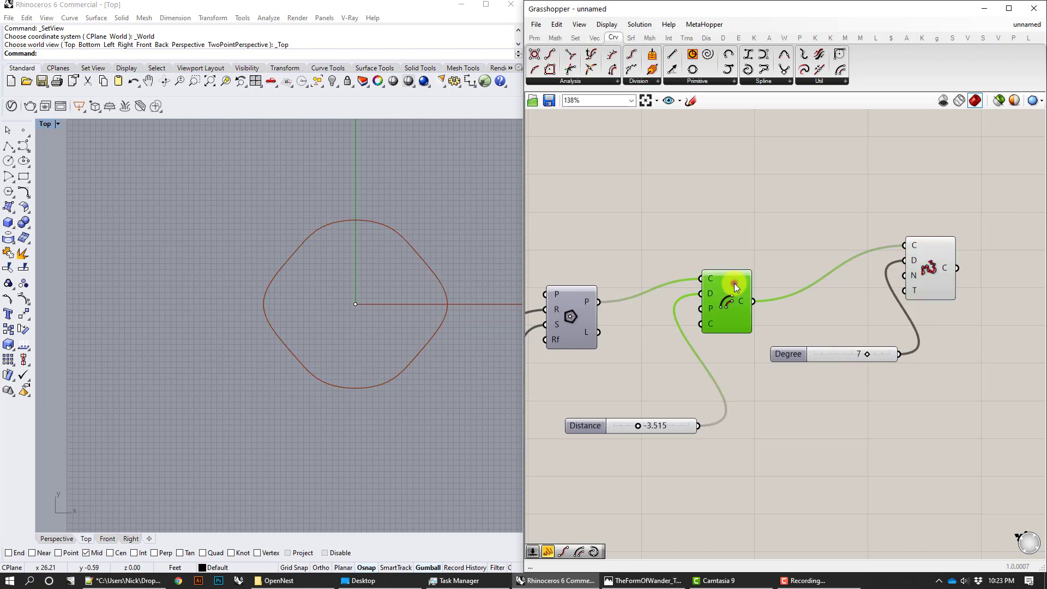
right_click(734, 281)
click(746, 300)
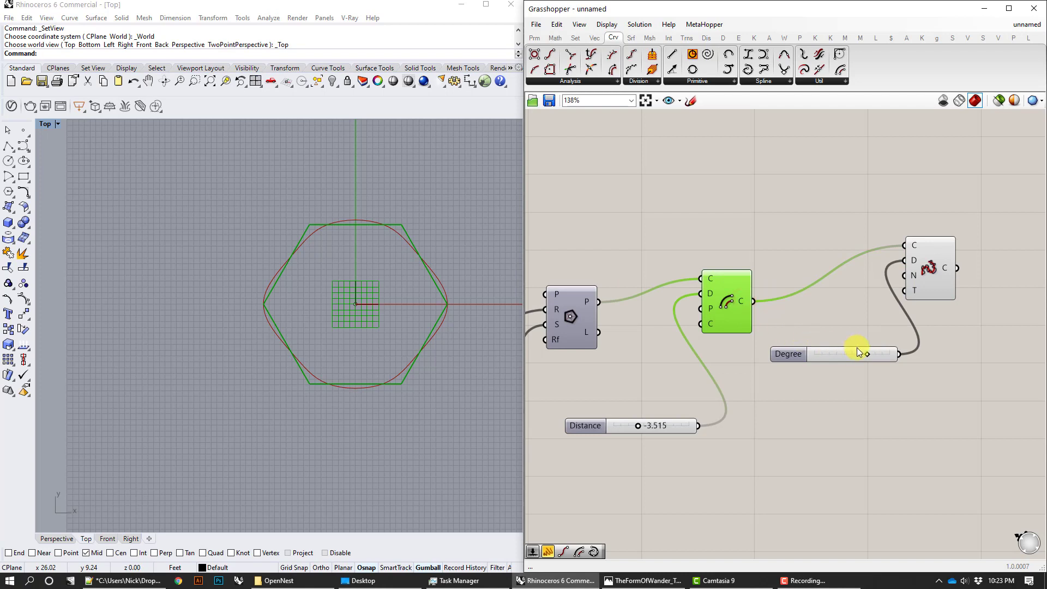
Step: Try a rebuild degree of 1 against the offset hexagon, ending with the Degree slider at 3
drag(867, 353, 837, 354)
mouse_move(838, 355)
mouse_down()
mouse_move(873, 355)
mouse_move(823, 358)
mouse_up()
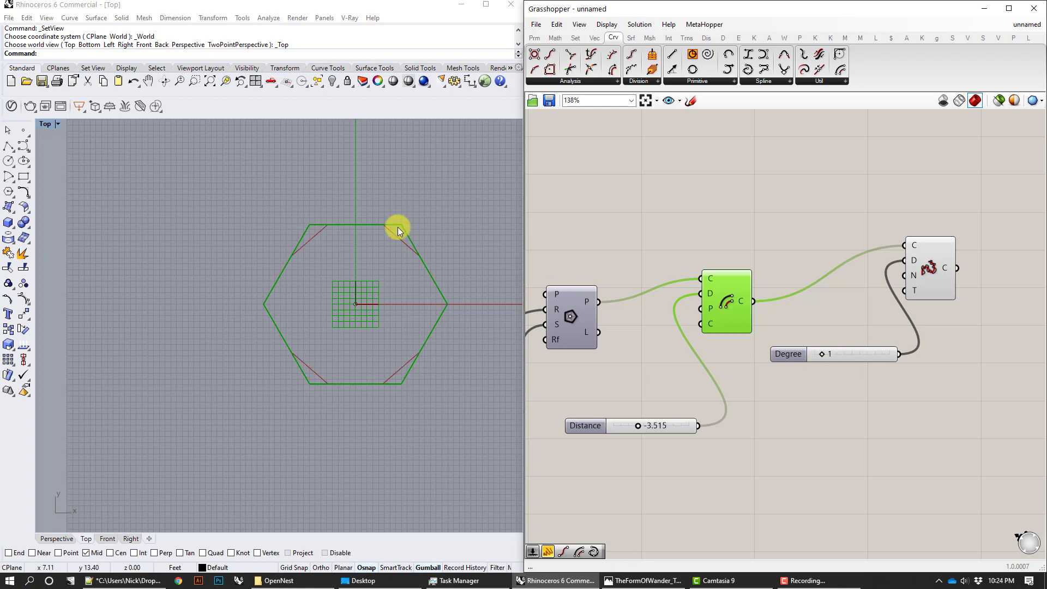
drag(823, 355, 837, 355)
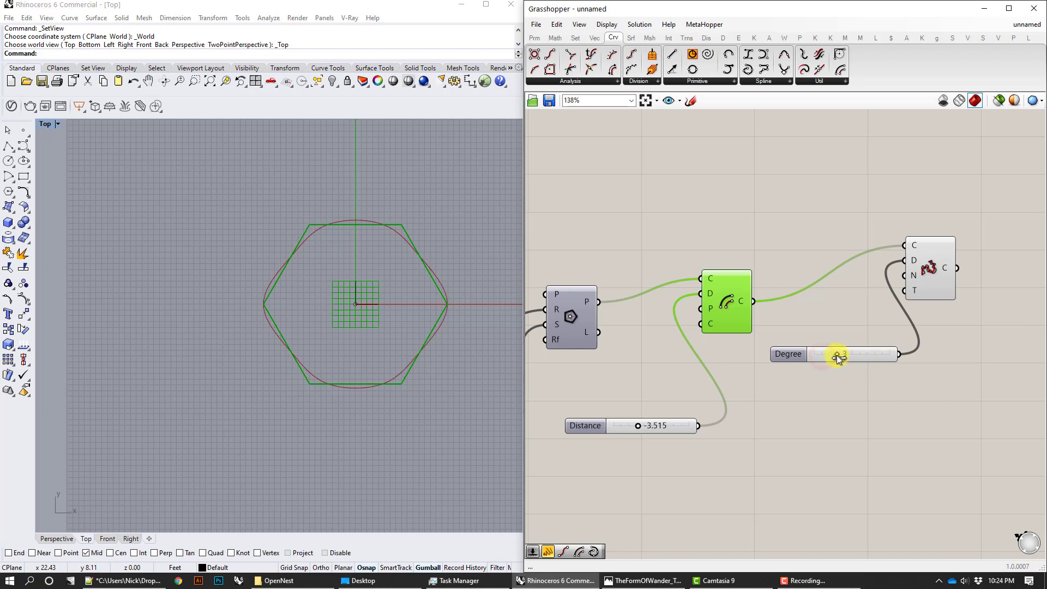
Step: Duplicate the Degree slider, feed the copy into the Rebuild Curve's Count input and set it to 6
click(876, 352)
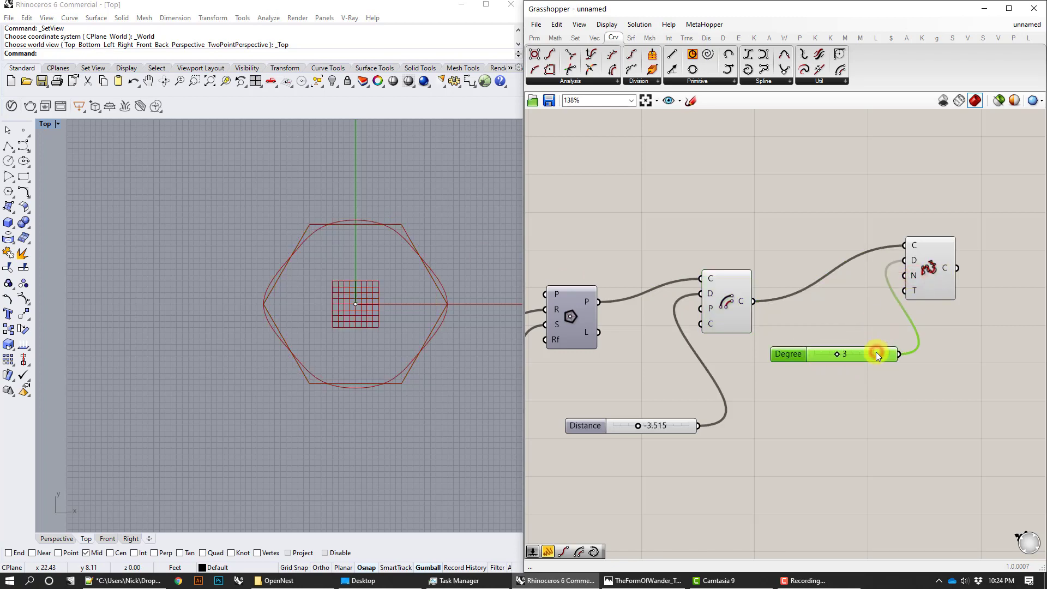
key(ctrl+c)
key(ctrl+v)
drag(873, 358, 909, 279)
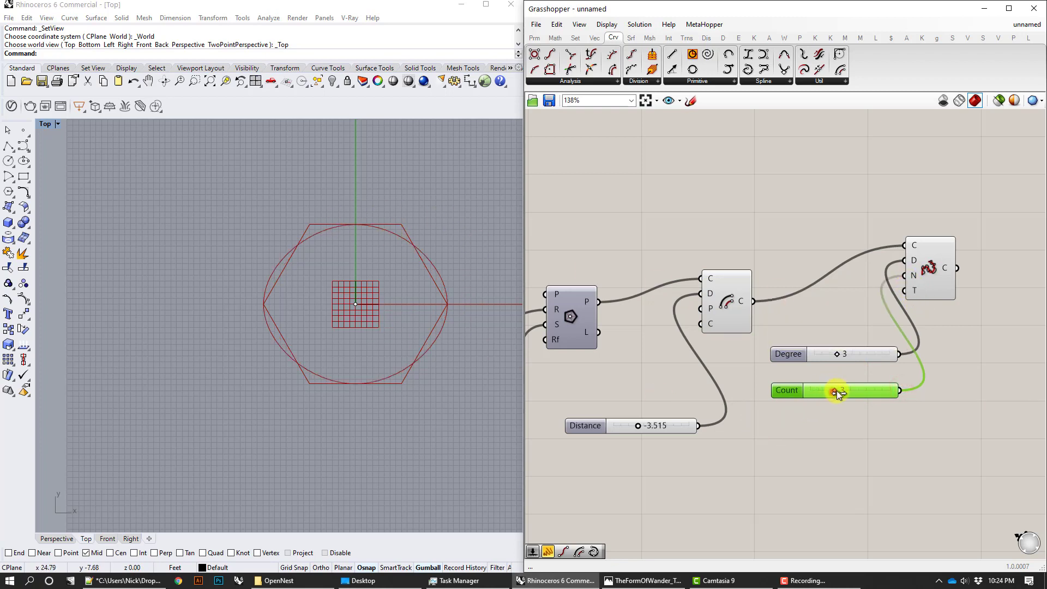
mouse_move(845, 390)
mouse_down()
mouse_move(871, 388)
mouse_move(860, 392)
mouse_up()
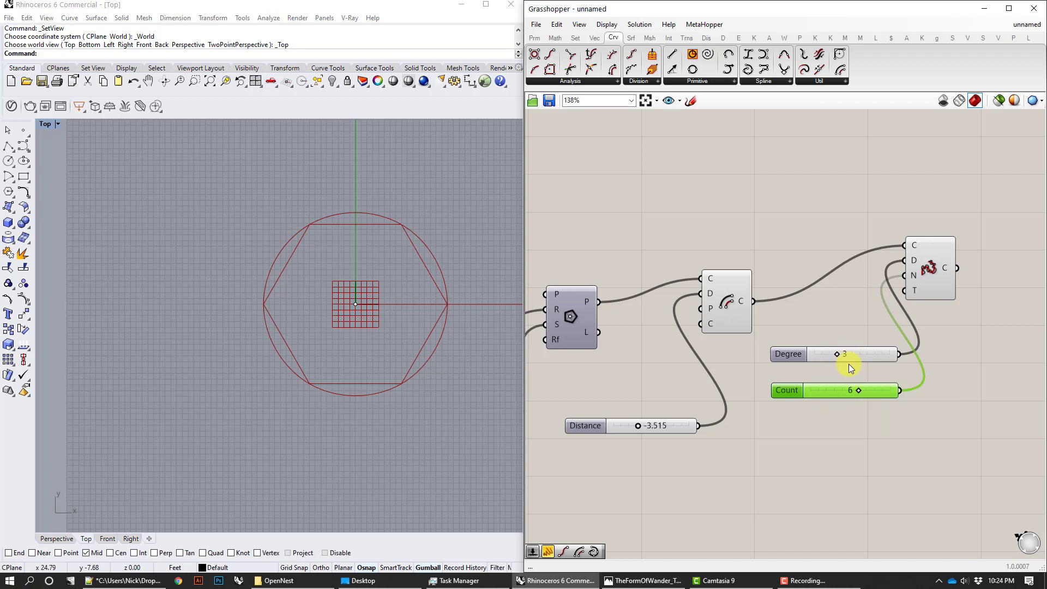
click(833, 390)
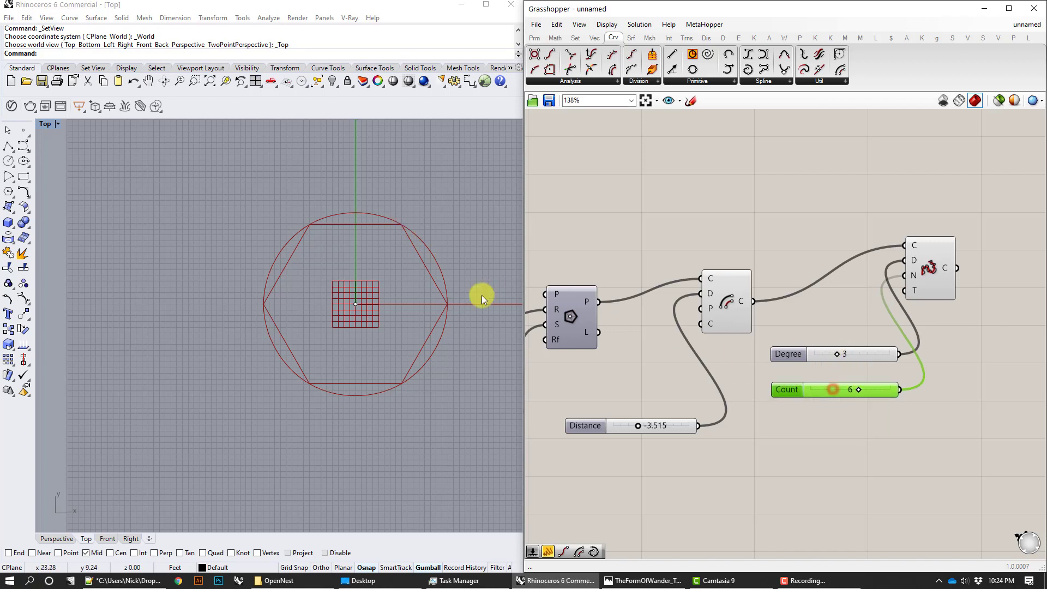
Step: Highlight the rebuilt curve, set Degree to 2, and try Count at 3 before setting it to 6
double_click(911, 276)
click(927, 286)
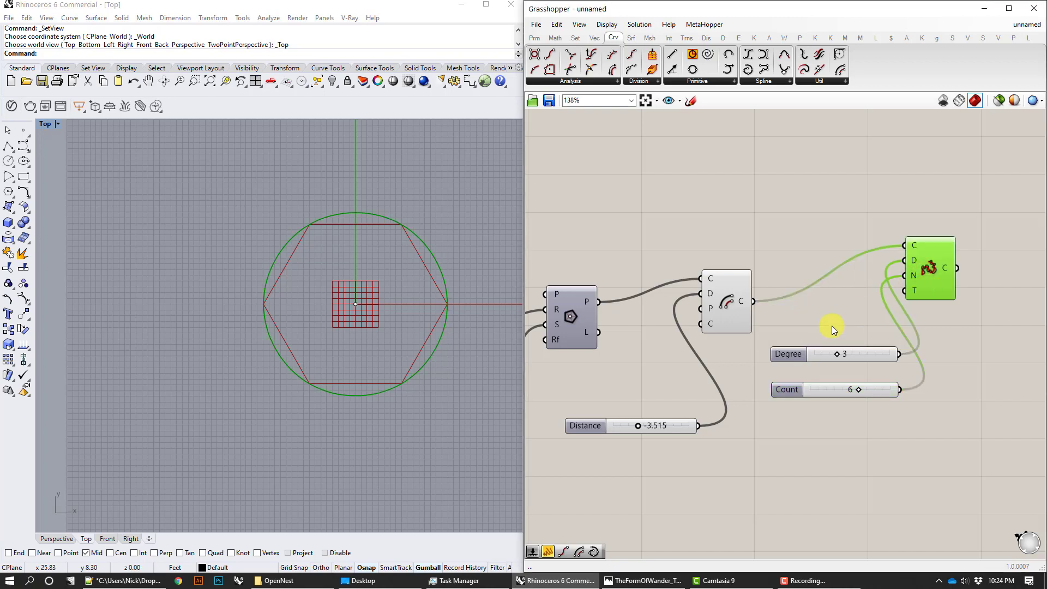
drag(839, 355, 837, 392)
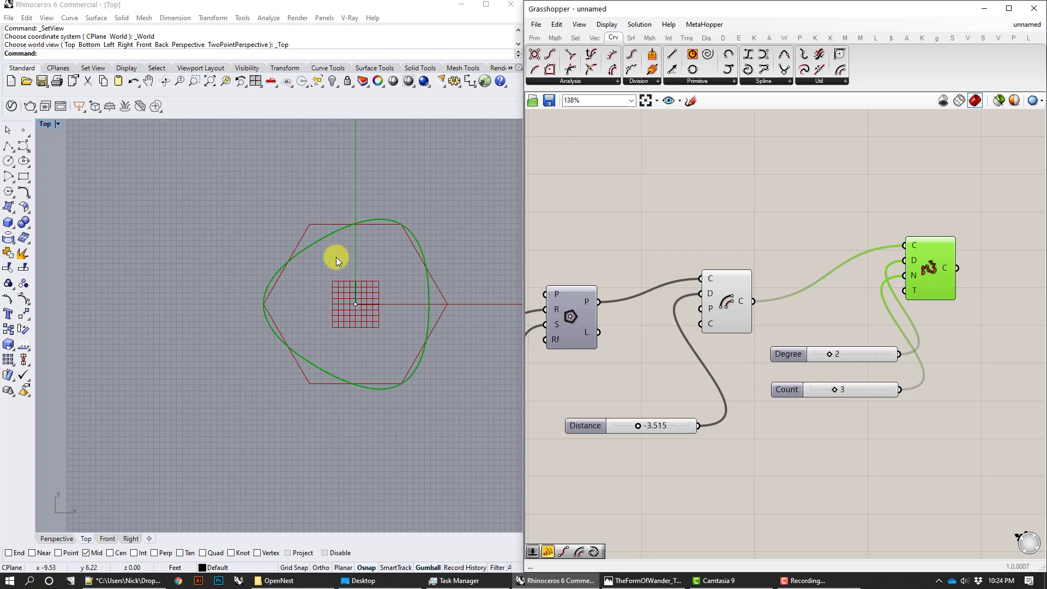
drag(838, 392, 856, 390)
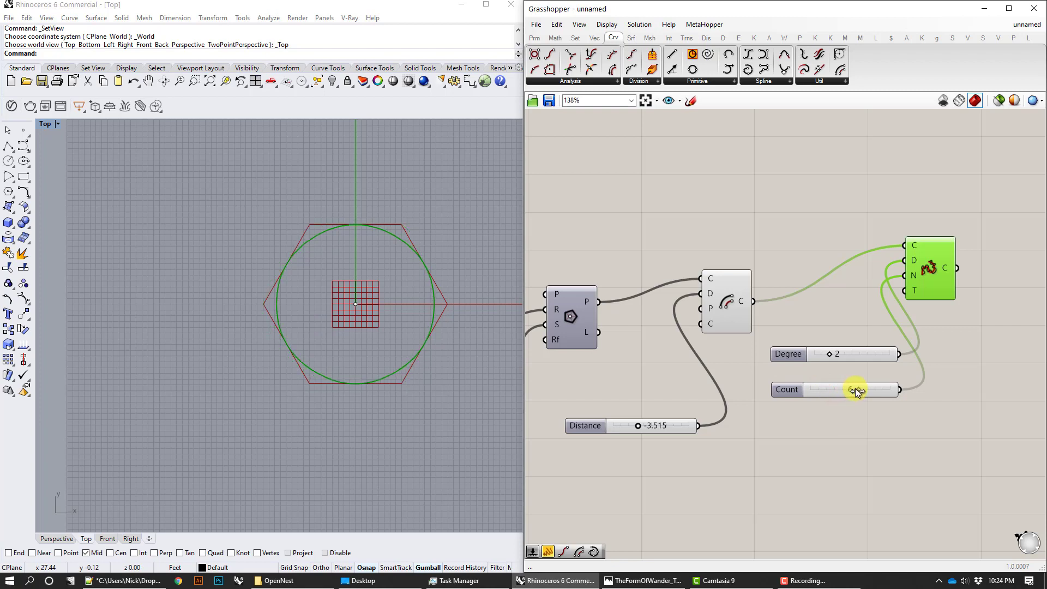
drag(930, 264, 934, 254)
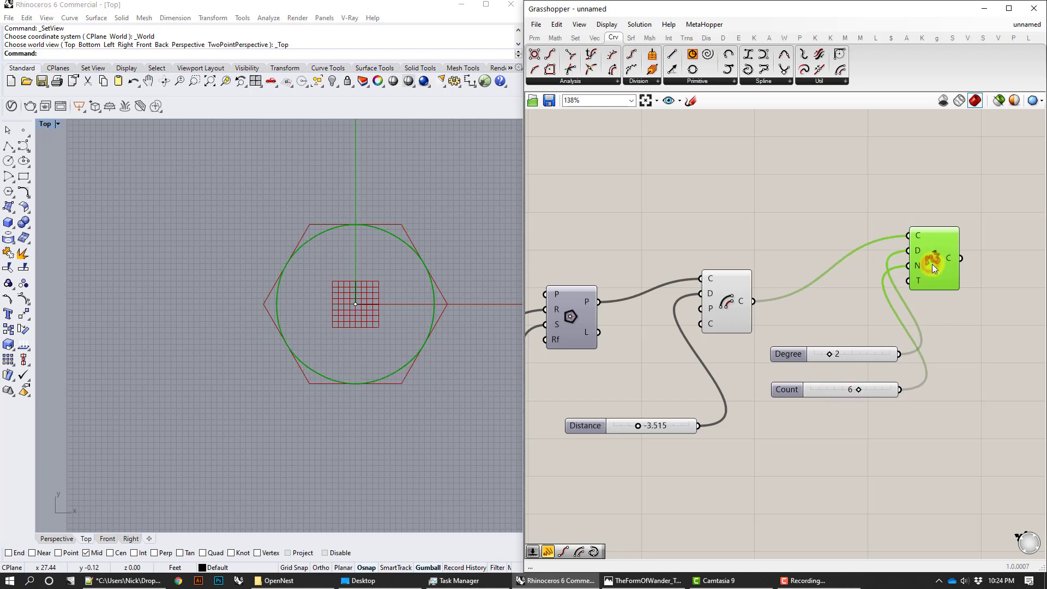
Step: Look through the Primitive, Spline, Util and Analysis curve components
click(709, 83)
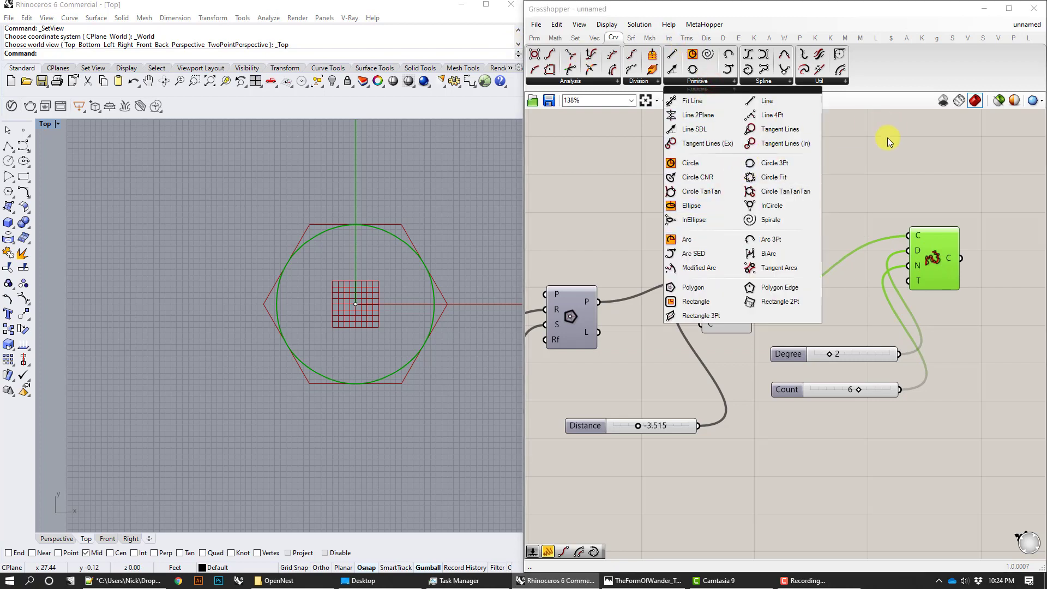
click(763, 82)
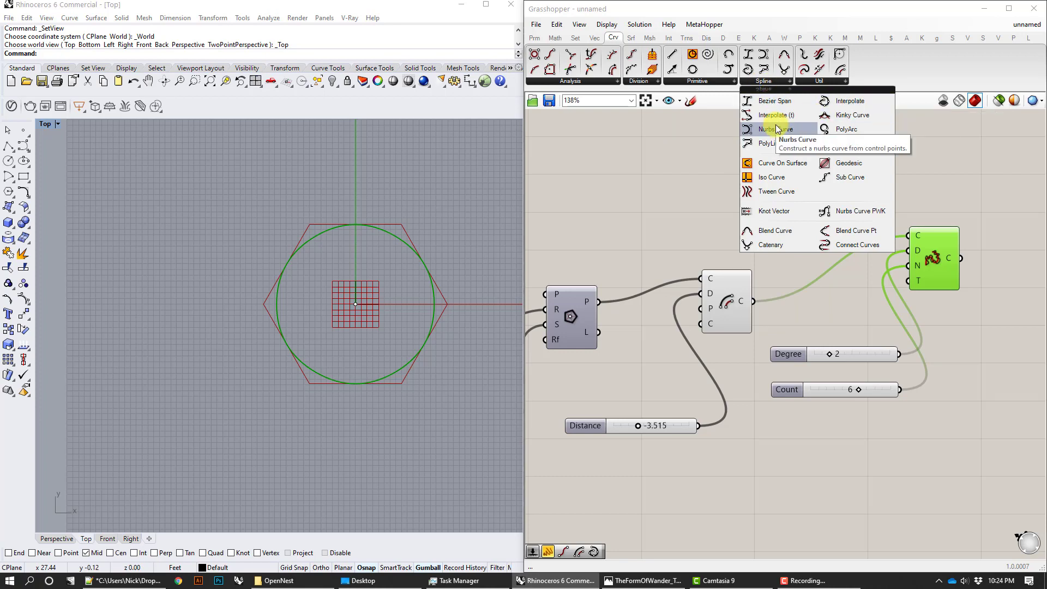
click(802, 82)
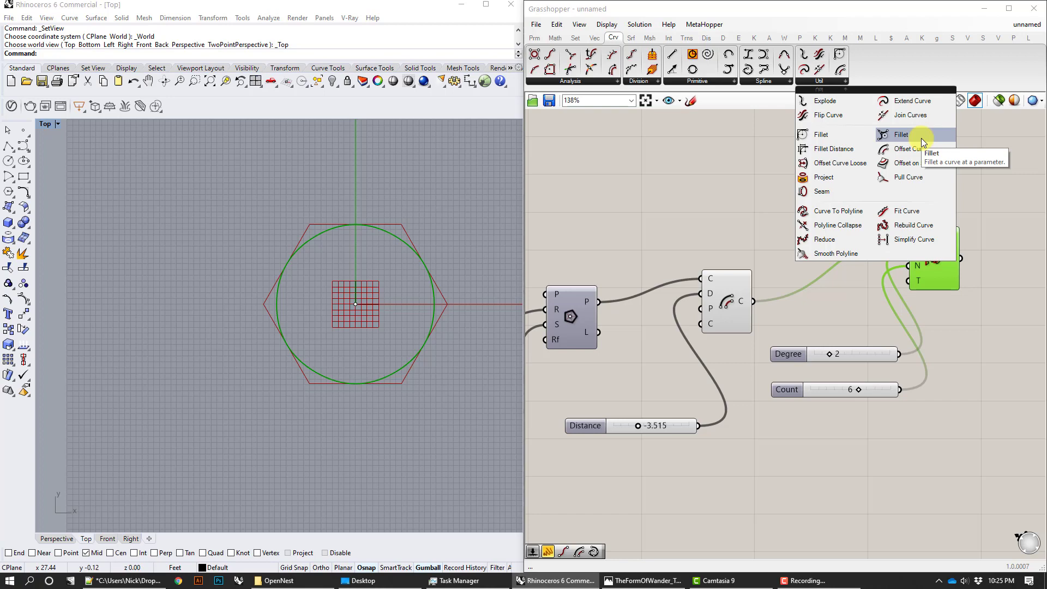
click(609, 85)
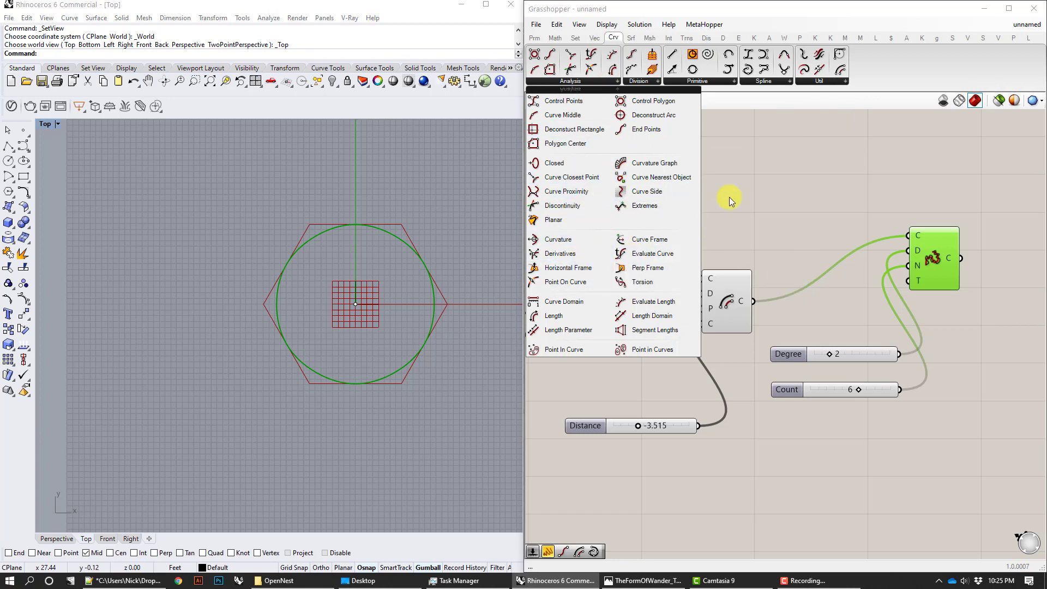
click(884, 84)
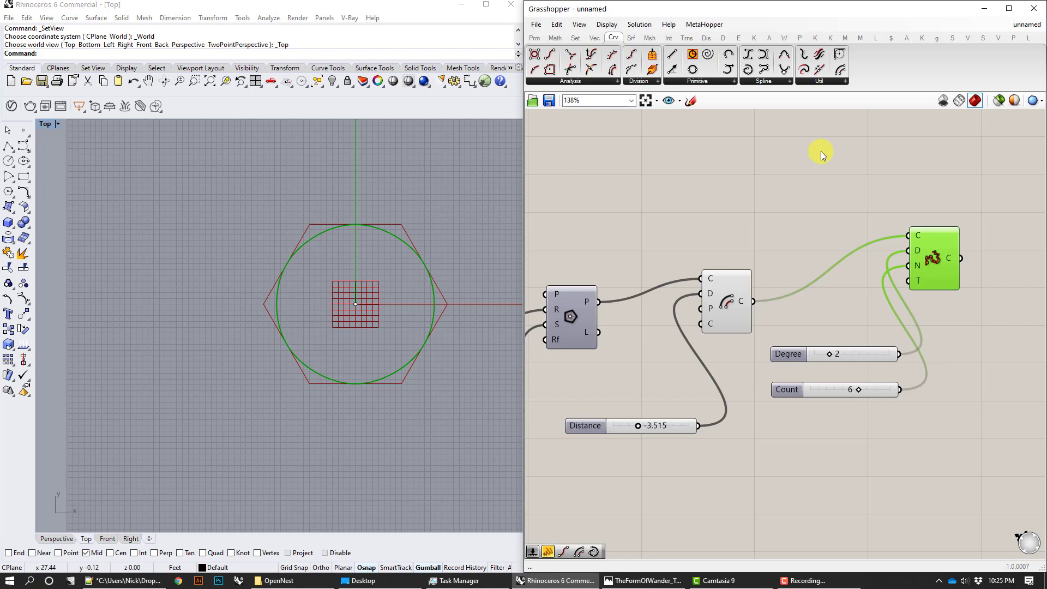
click(592, 83)
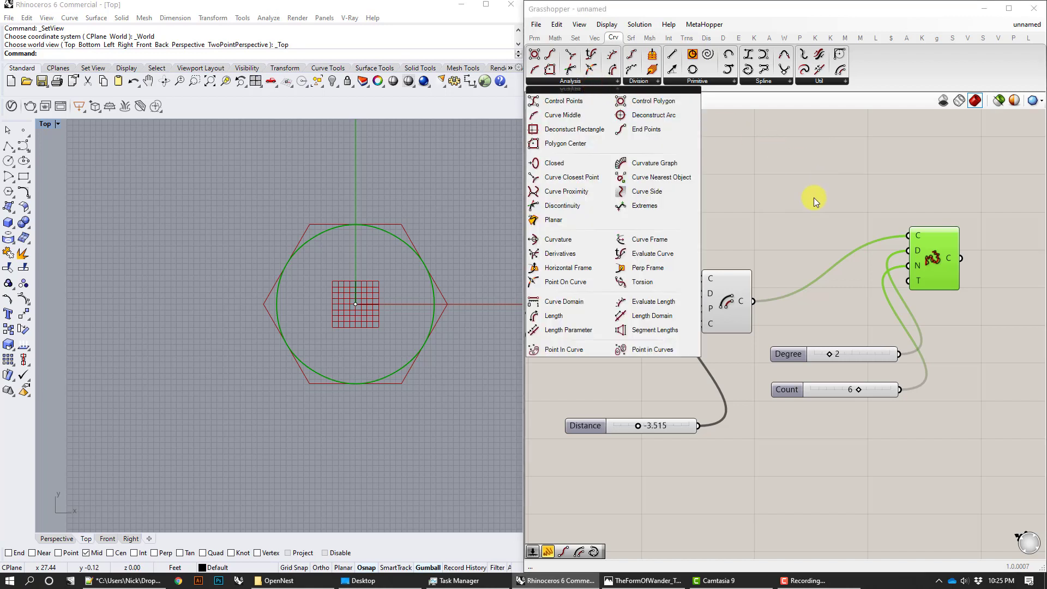
click(779, 207)
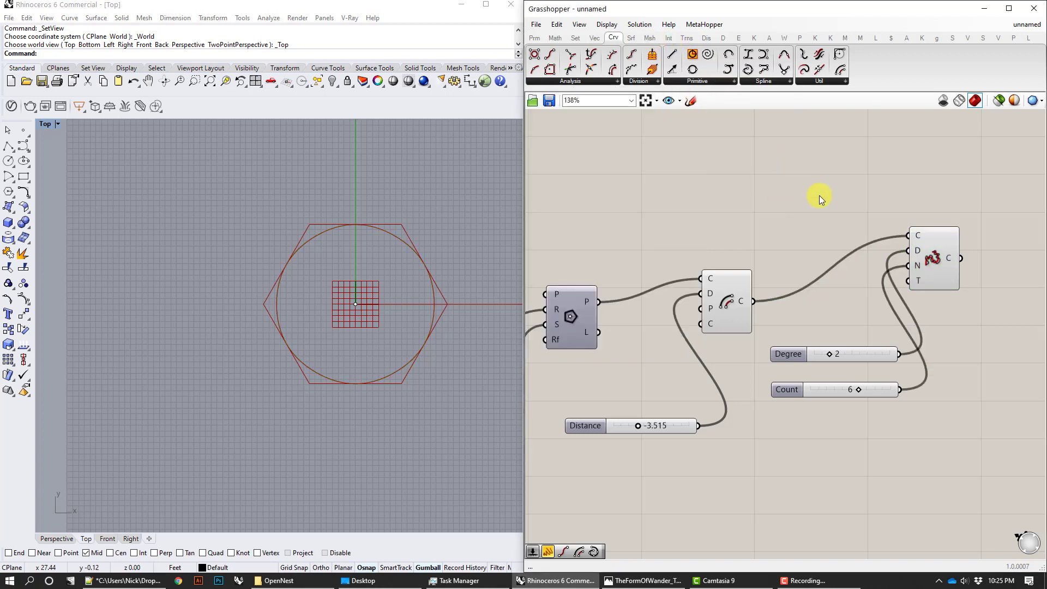
Step: Move the Rebuild Curve component together with its Degree and Count sliders into line with the Offset Curve component
right_drag(853, 229, 819, 191)
drag(930, 419, 834, 236)
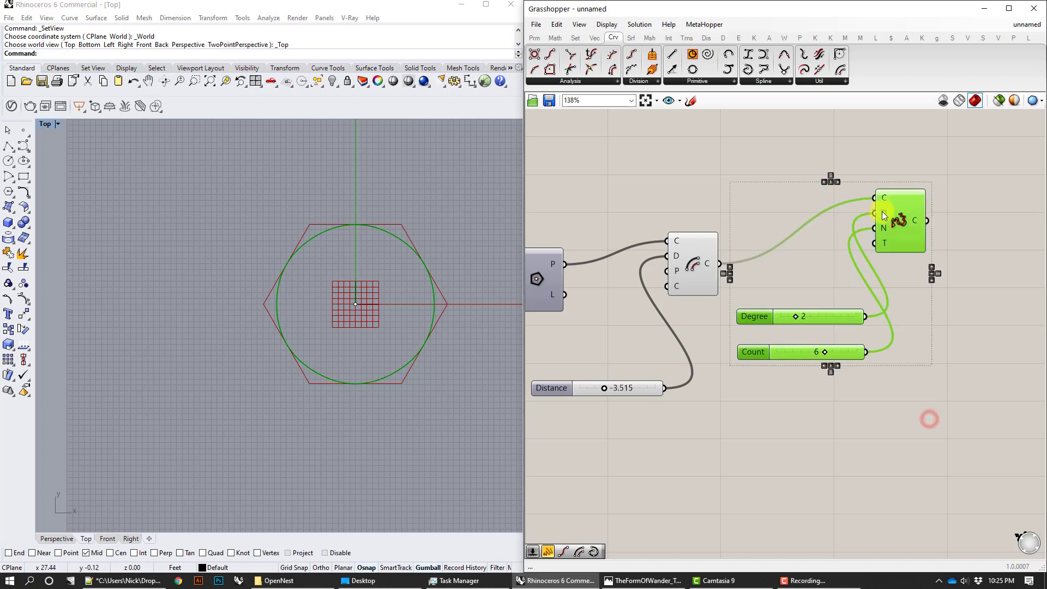
drag(883, 213, 857, 251)
click(818, 186)
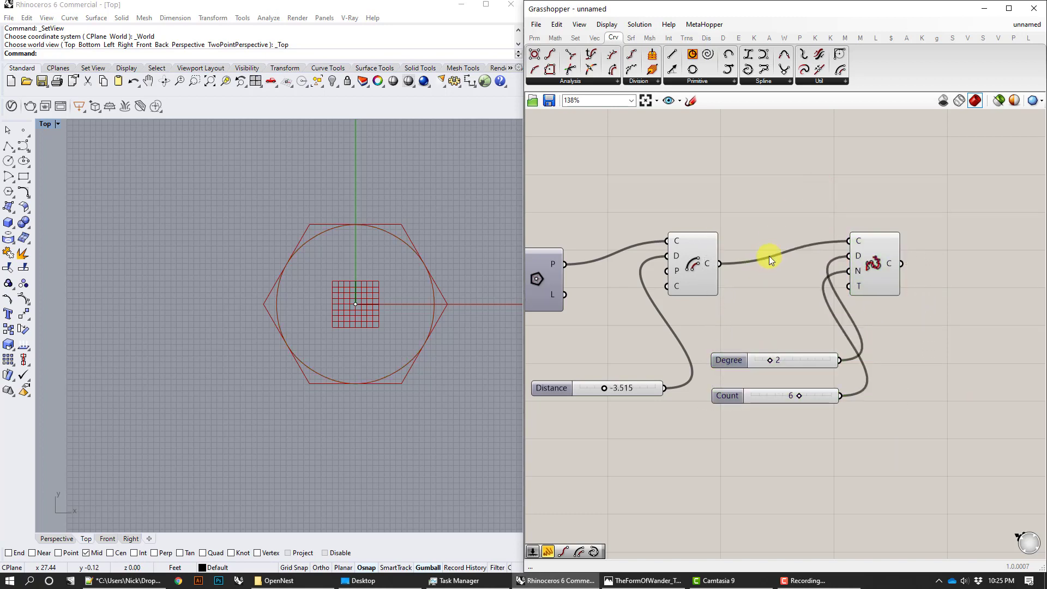
right_drag(788, 250, 895, 241)
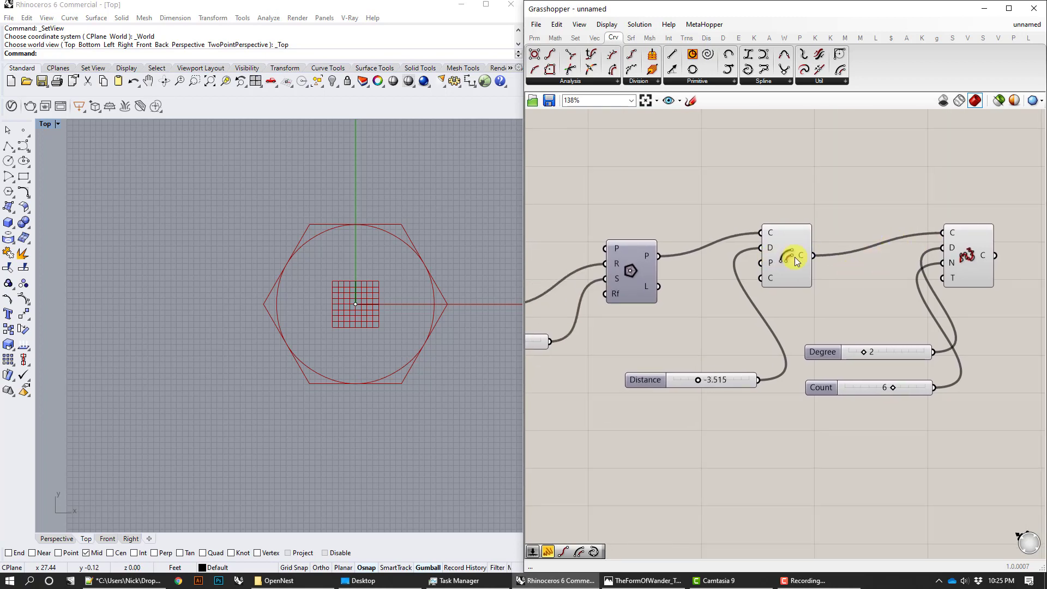
Step: Bring up the set of parameter components
click(683, 82)
click(610, 180)
click(540, 39)
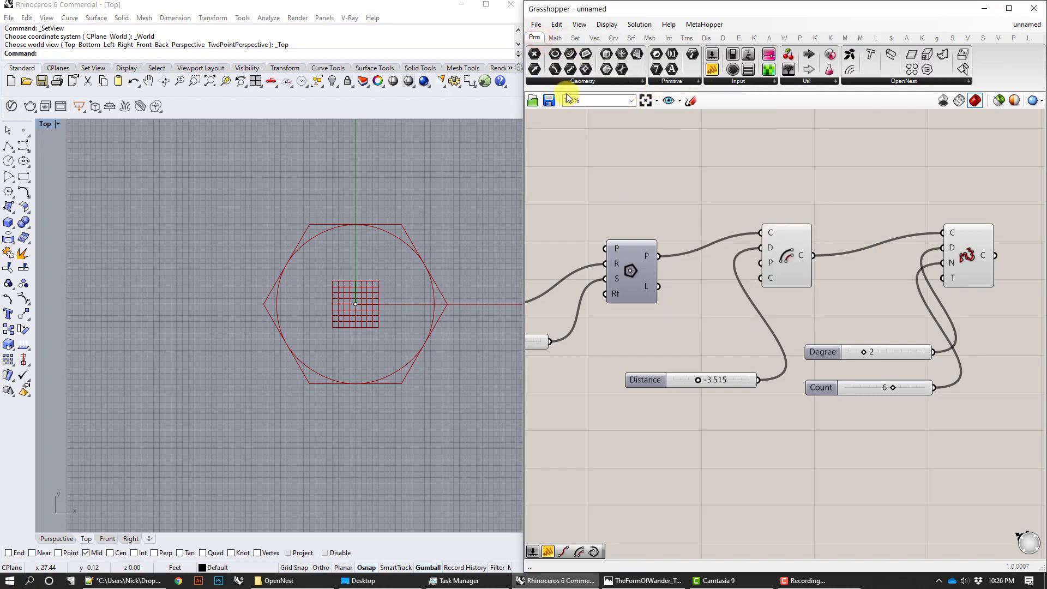
Step: Draw a closed seven-point zigzag polyline around the hexagon in Rhino's Top view
click(6, 147)
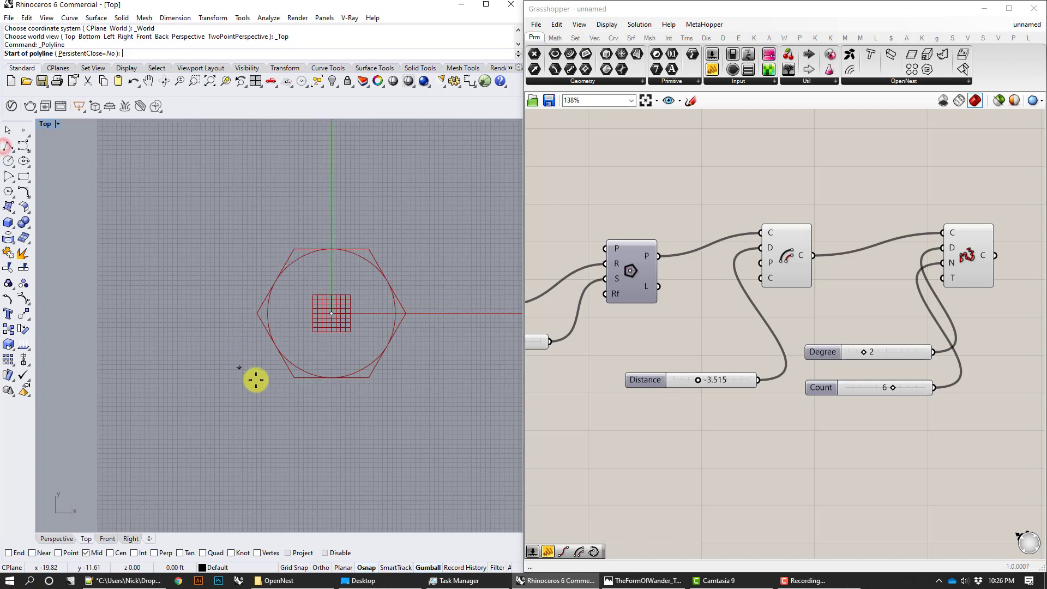
click(336, 421)
click(199, 287)
click(350, 146)
click(285, 294)
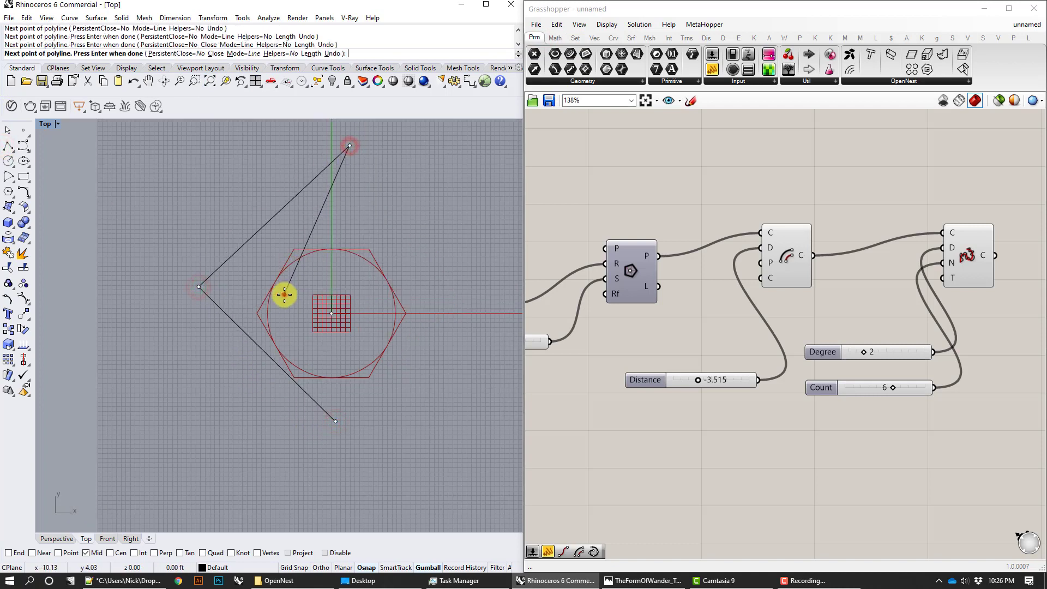
click(401, 233)
click(348, 329)
click(483, 270)
click(335, 421)
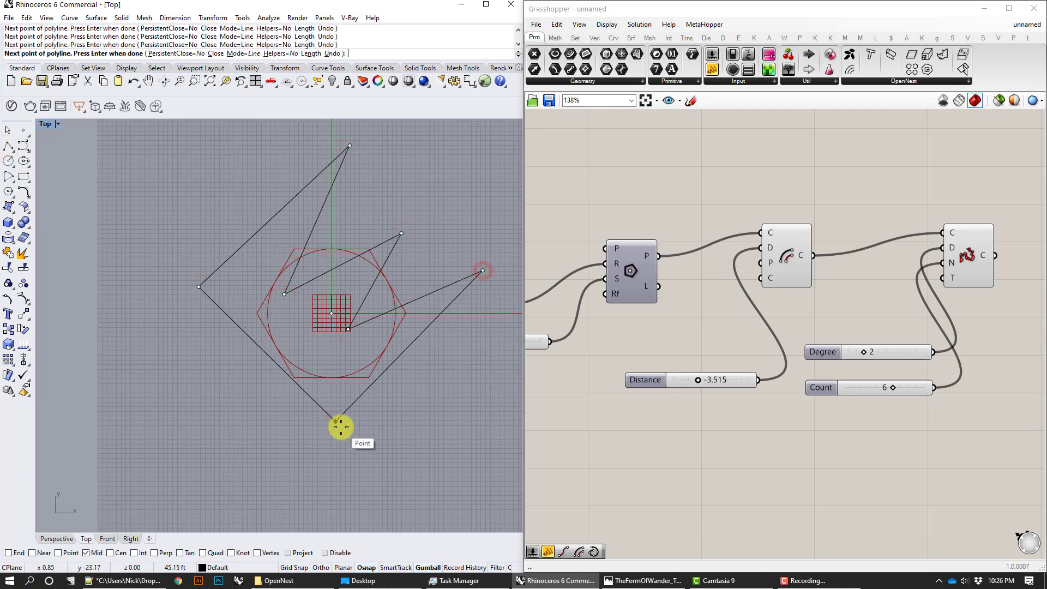
Step: Add a Curve parameter below the Segments slider in Grasshopper and reference the zigzag polyline in it
click(613, 372)
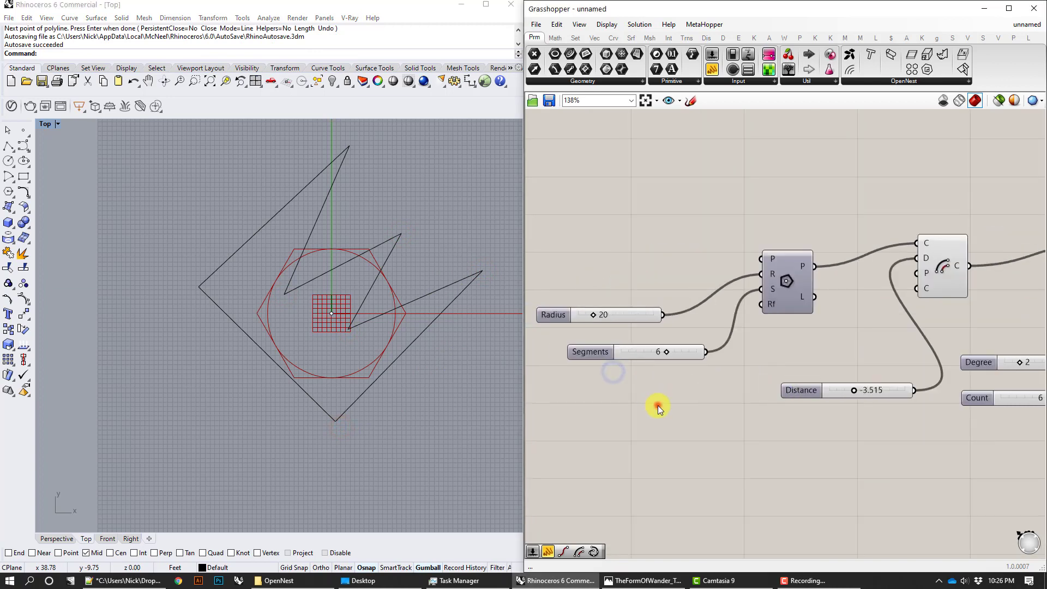
double_click(658, 405)
text(curve)
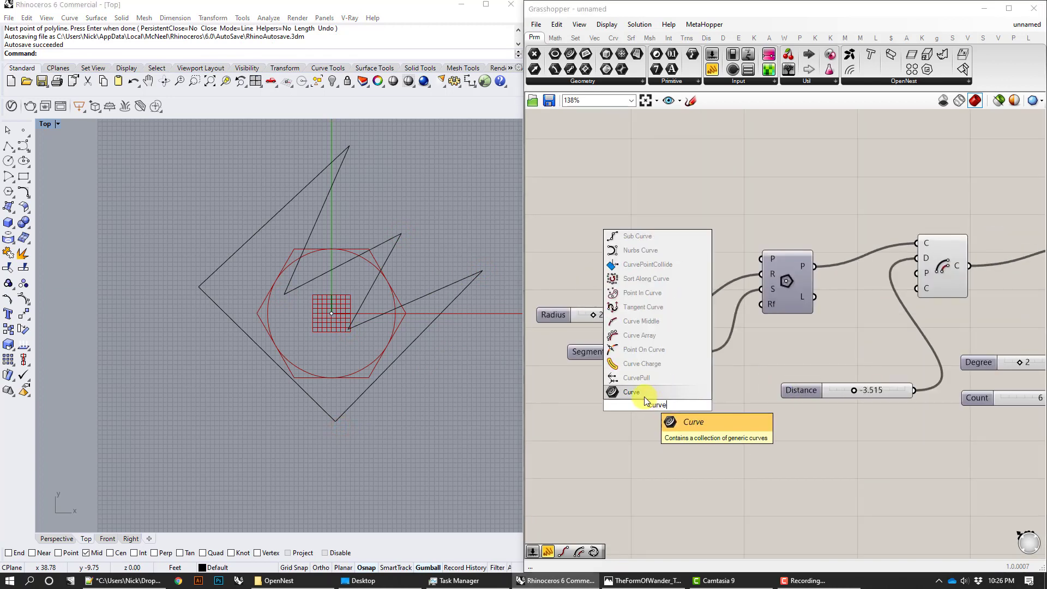
key(Return)
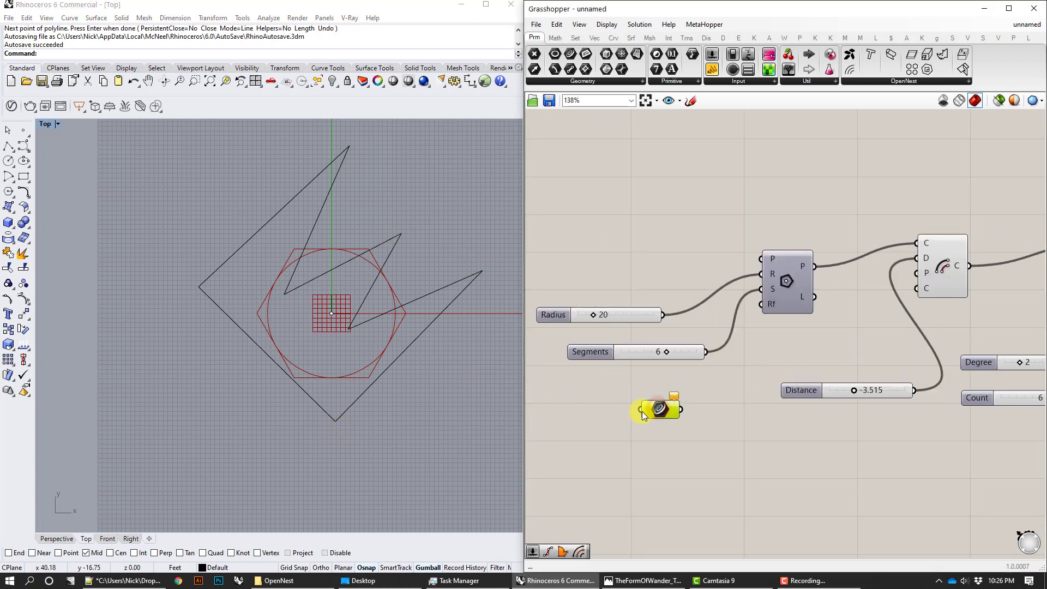
right_click(660, 410)
click(700, 483)
click(416, 341)
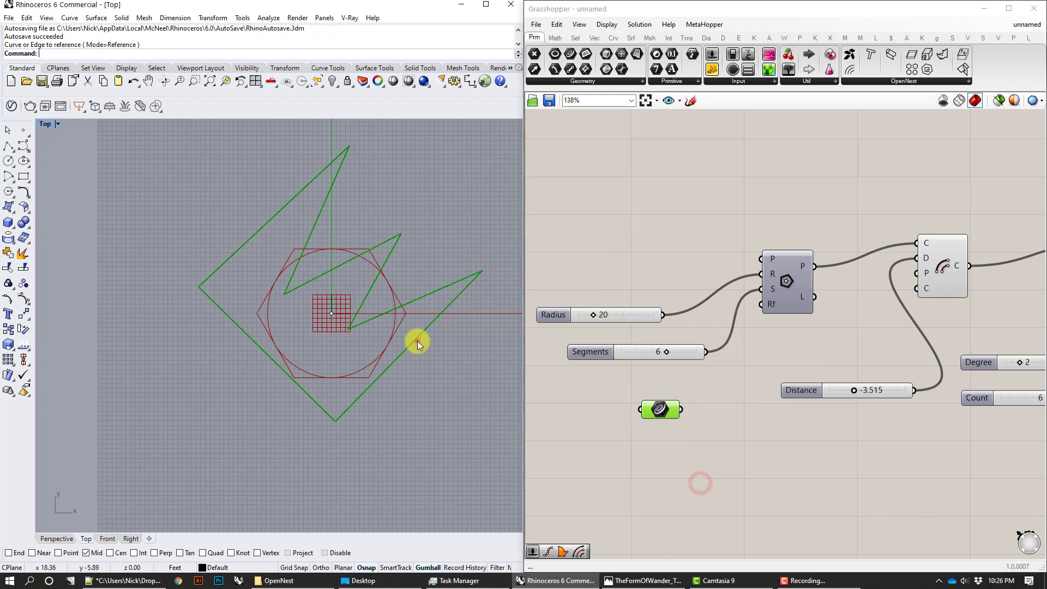
Step: Connect the Curve parameter to the Offset Curve component's C input in place of the polygon
right_drag(679, 410, 606, 435)
drag(610, 433, 843, 268)
right_drag(819, 315, 780, 338)
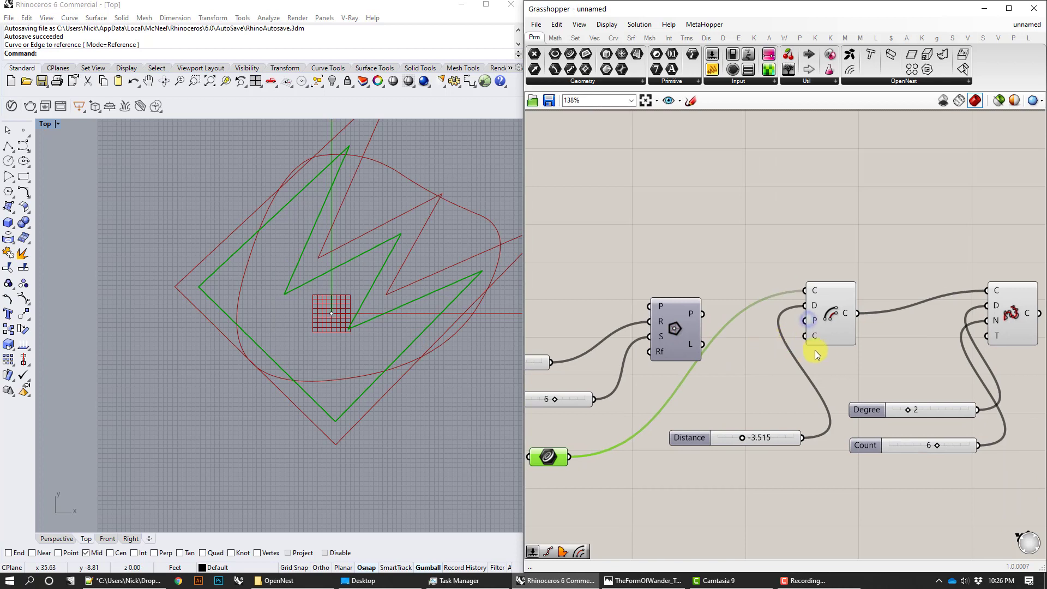
right_drag(811, 414, 738, 408)
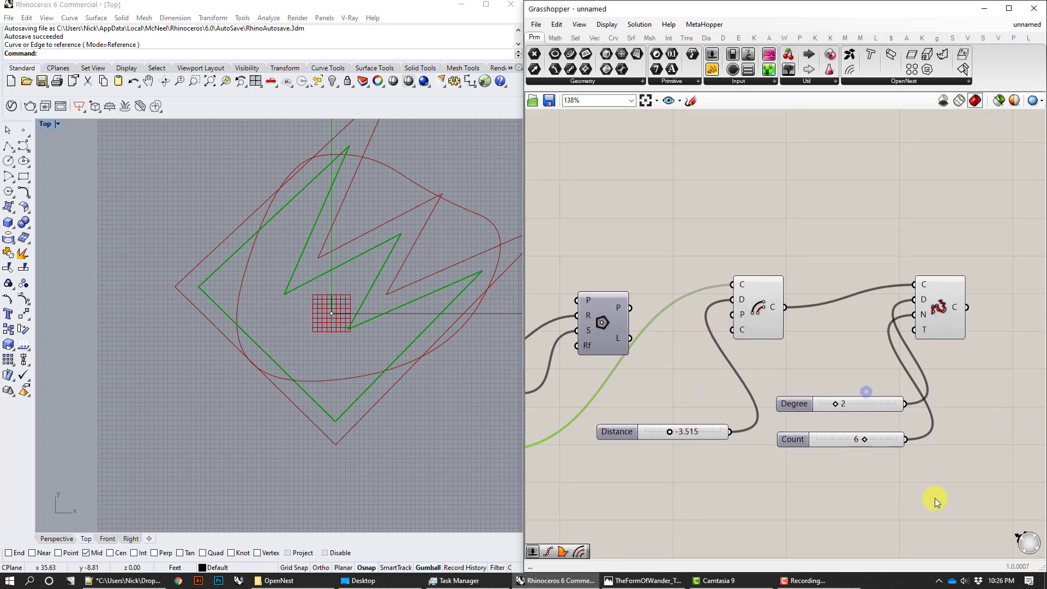
Step: Turn off the preview of the Rebuild Curve component
drag(964, 475, 770, 268)
right_click(841, 234)
click(872, 252)
right_drag(638, 375, 721, 388)
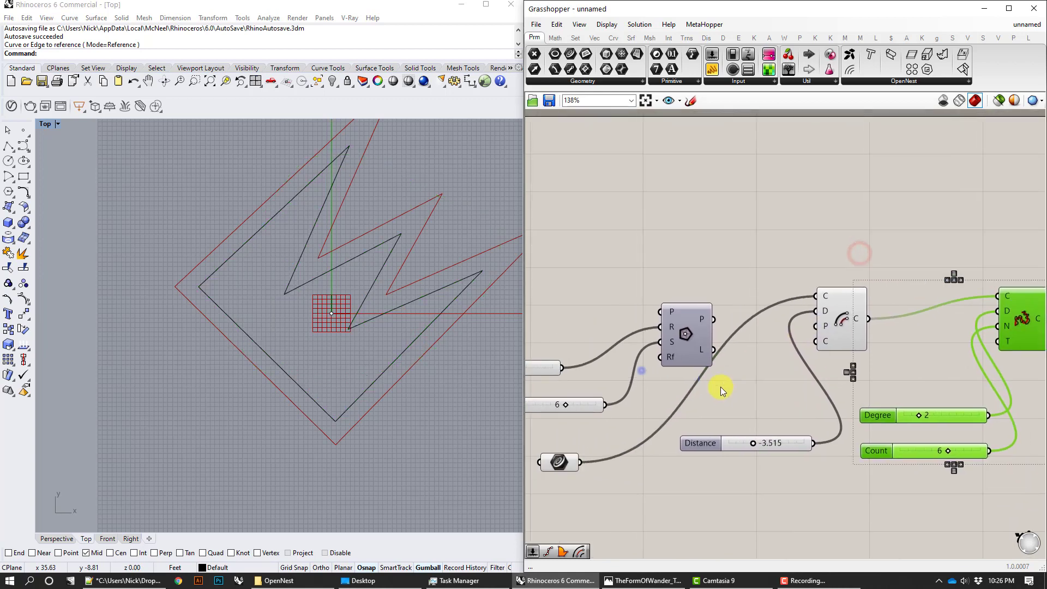
Step: Set the Distance slider to 1.976 and shift the slider slightly up on the canvas
click(752, 441)
drag(751, 443, 772, 444)
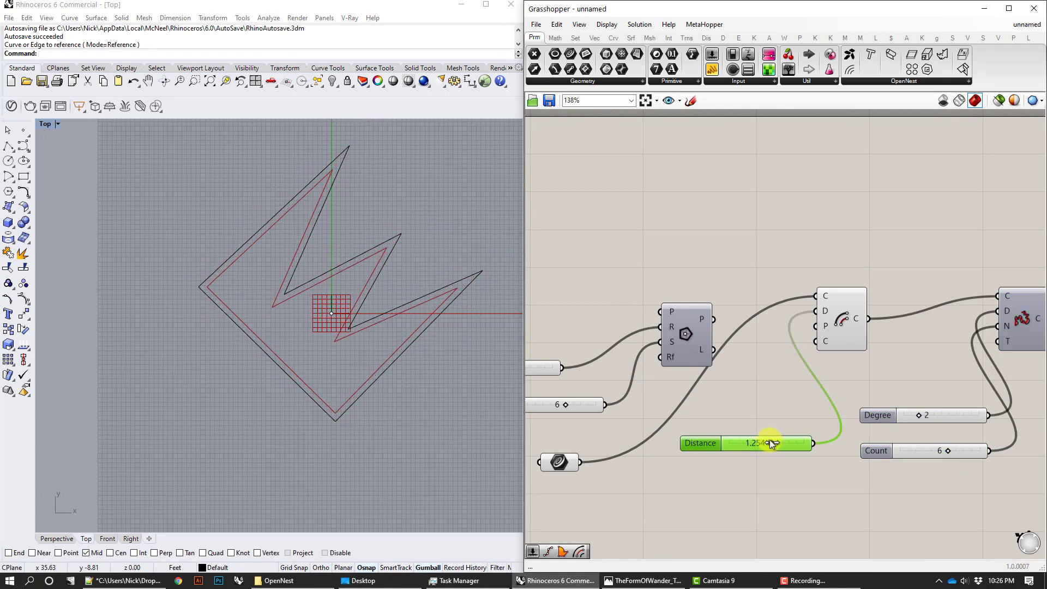
mouse_move(771, 439)
mouse_down()
mouse_move(755, 440)
mouse_move(773, 439)
mouse_up()
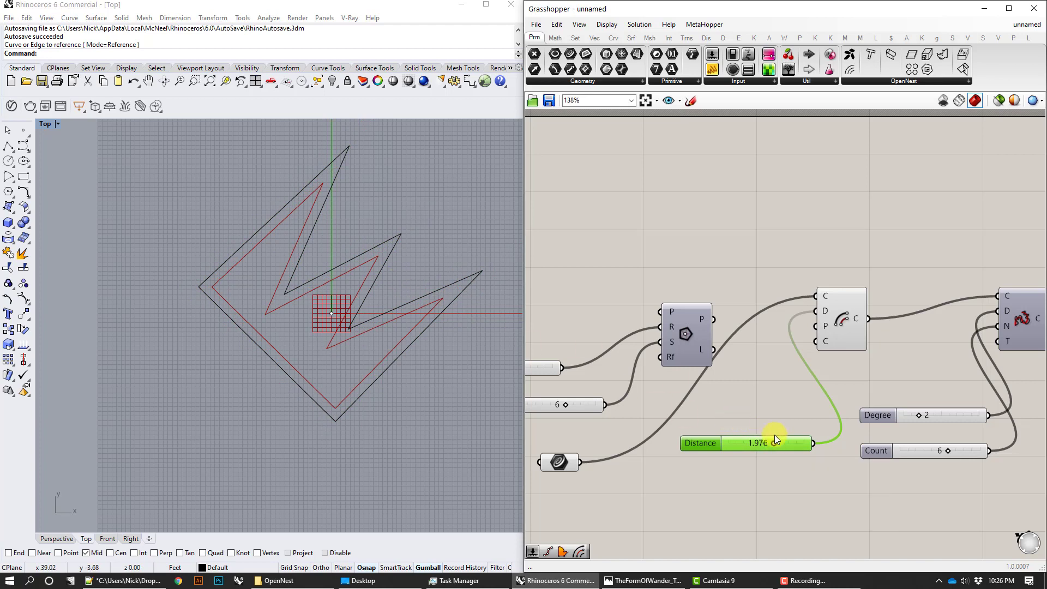
drag(762, 442, 757, 430)
Step: Turn the Rebuild Curve preview back on and set Degree to 3 and Count to 10
right_drag(826, 456, 759, 449)
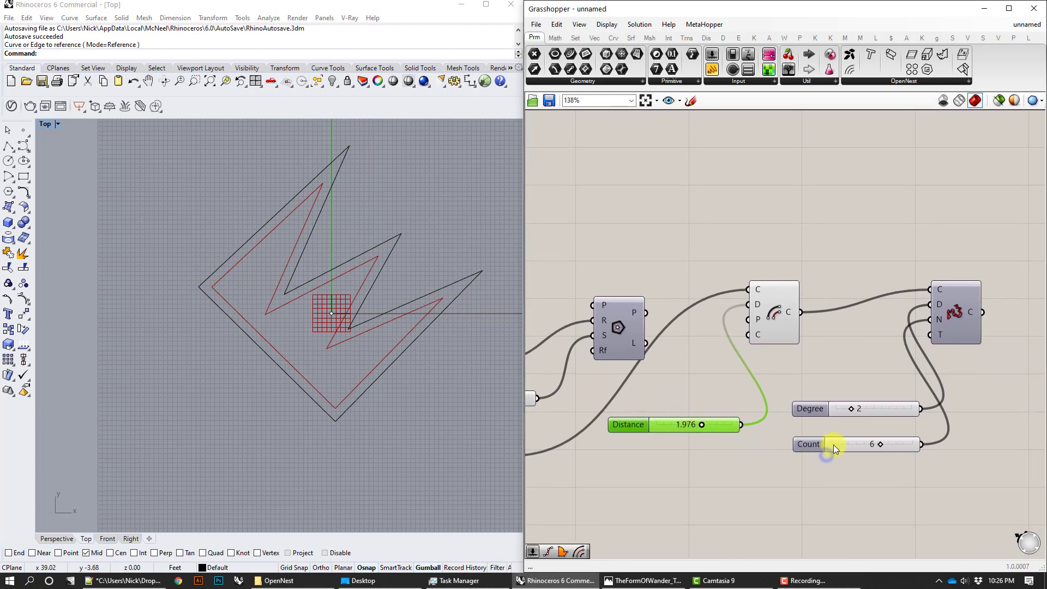
click(970, 325)
right_click(977, 330)
click(966, 338)
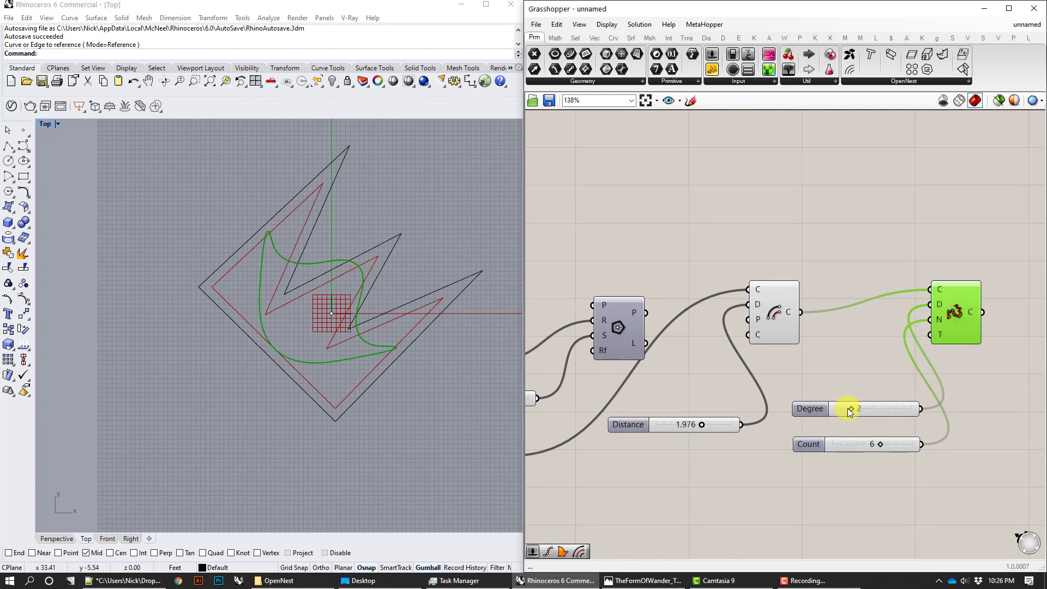
drag(853, 410, 859, 411)
drag(881, 445, 911, 444)
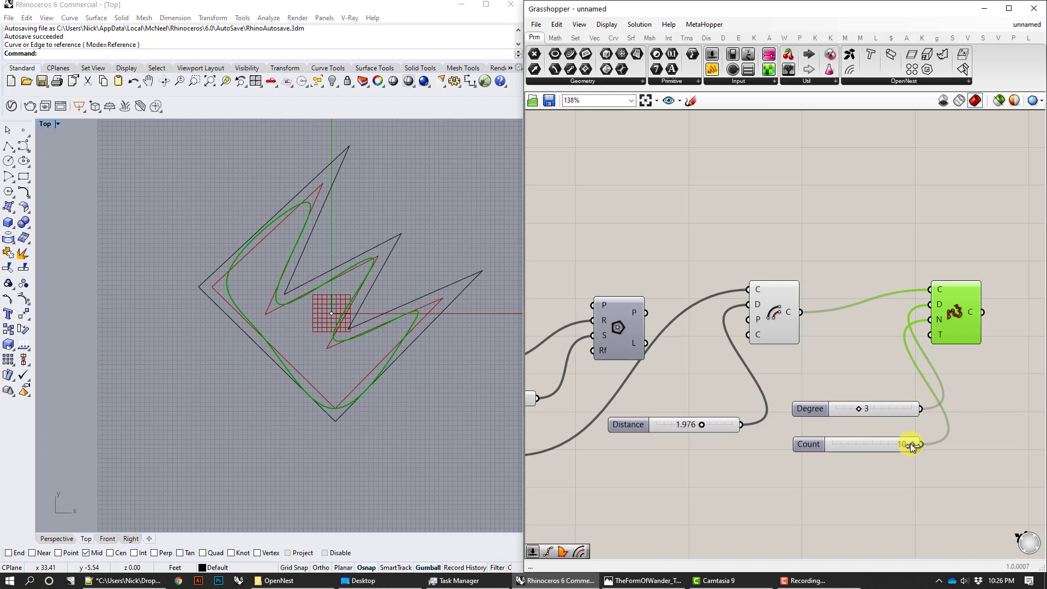
Step: Raise the Count slider's maximum to 20 and set Count to 12
right_click(899, 444)
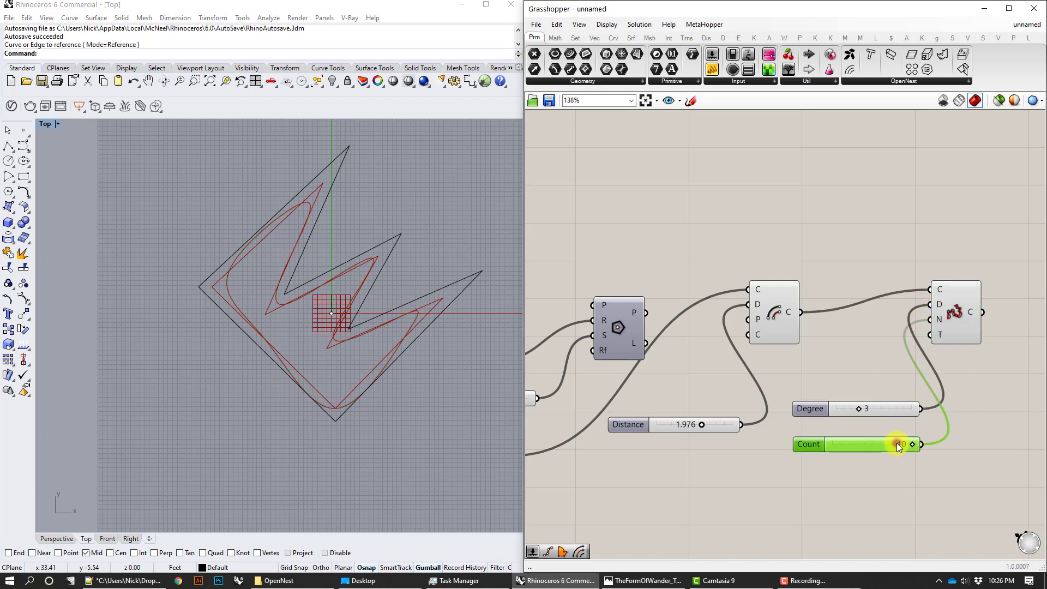
click(920, 483)
double_click(938, 482)
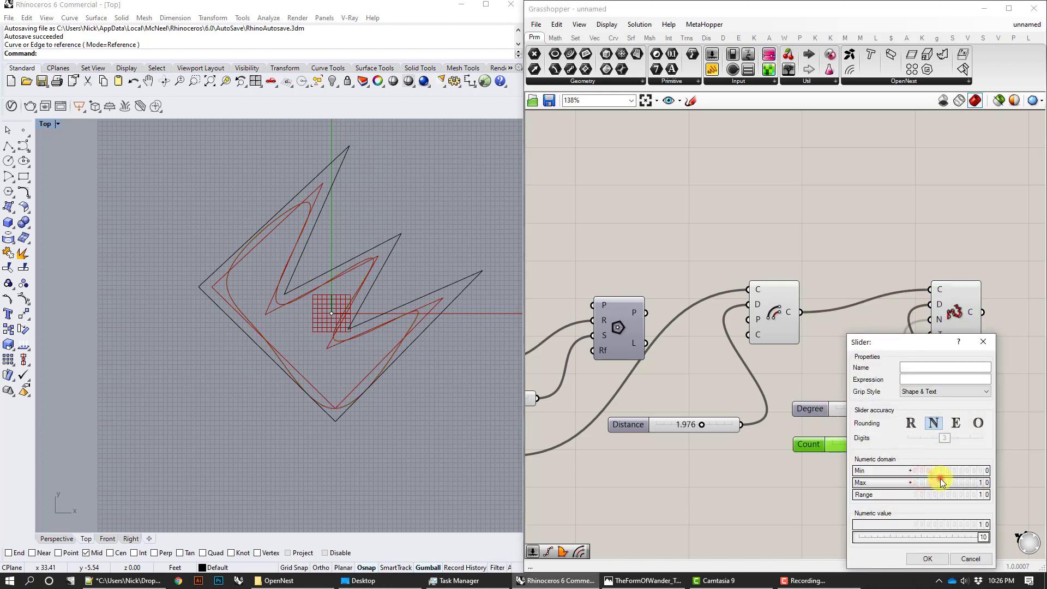
text(20)
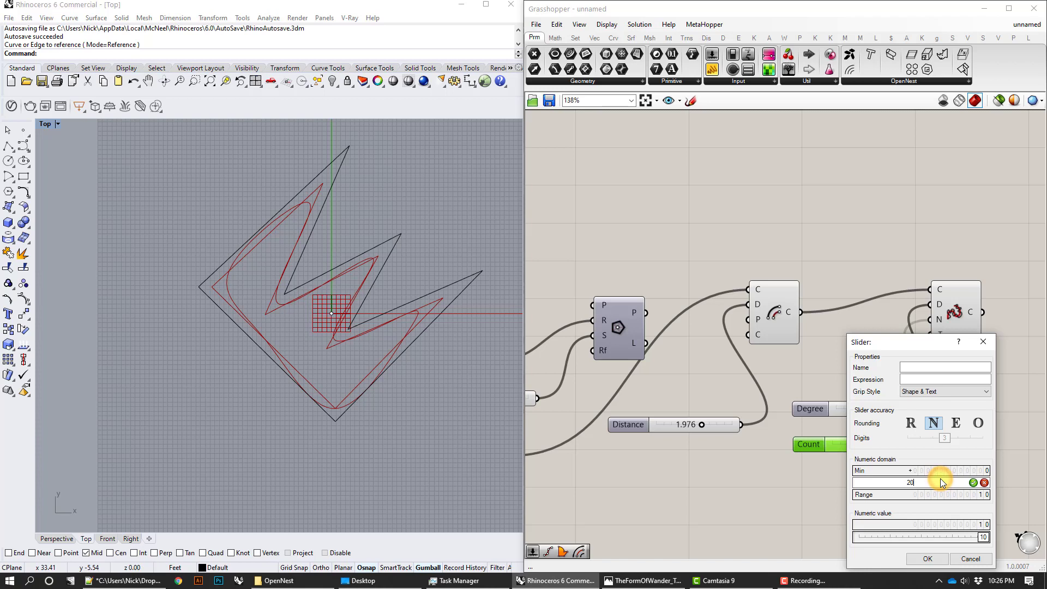
click(974, 482)
click(928, 560)
drag(873, 443, 880, 444)
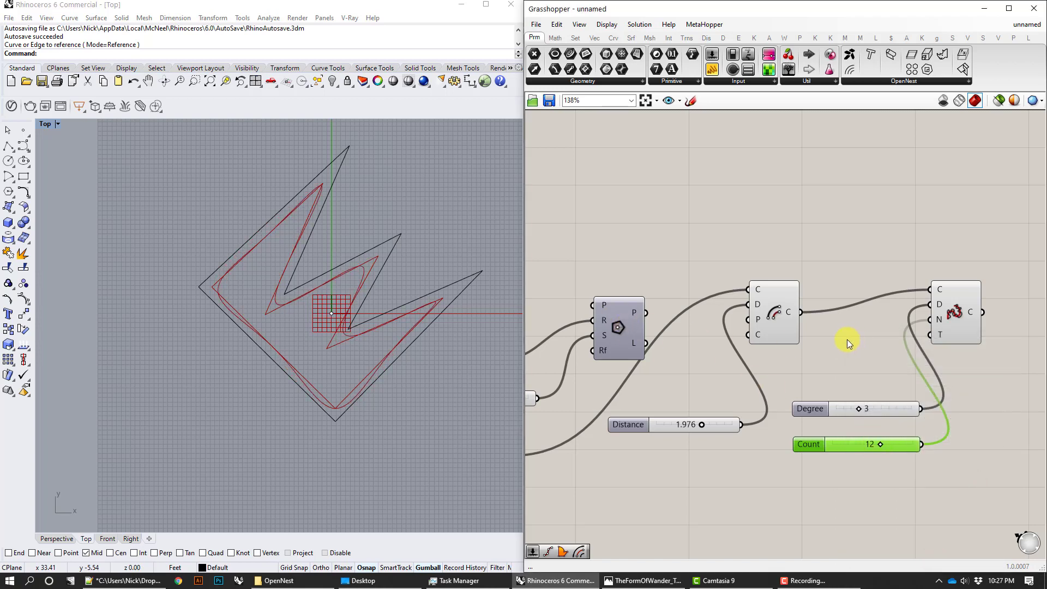
Step: Turn off the Offset Curve component's preview and set the rebuild Degree slider to 4
drag(847, 339, 748, 228)
right_click(747, 228)
click(757, 245)
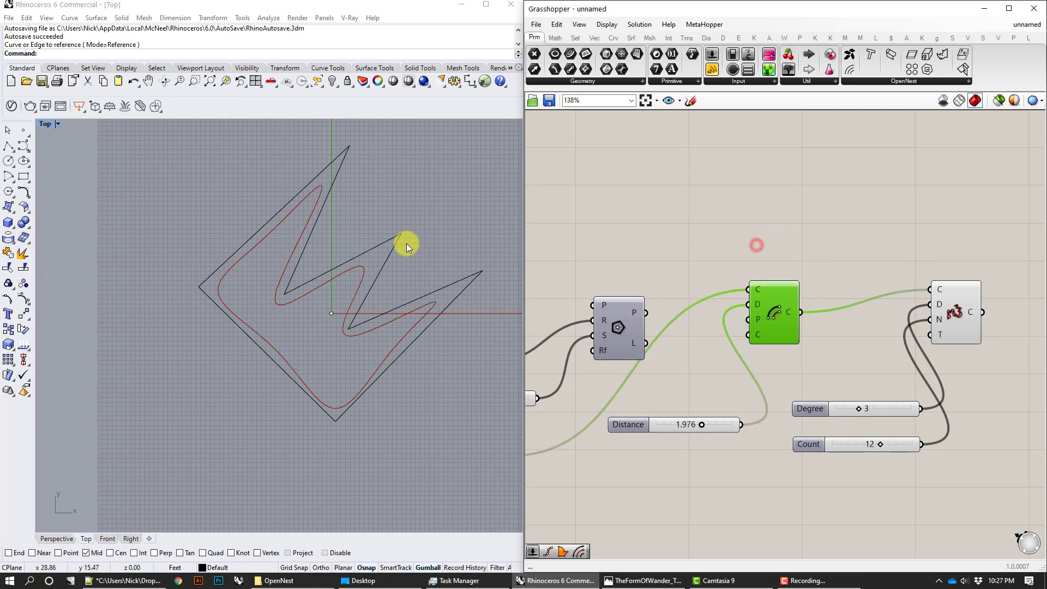
right_drag(424, 345, 427, 342)
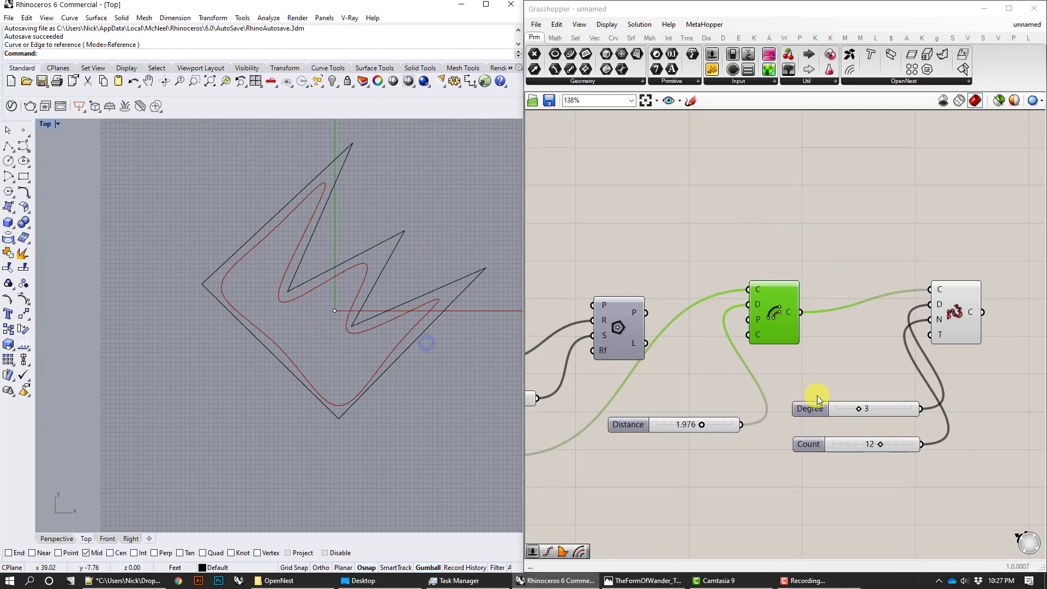
drag(860, 408, 870, 408)
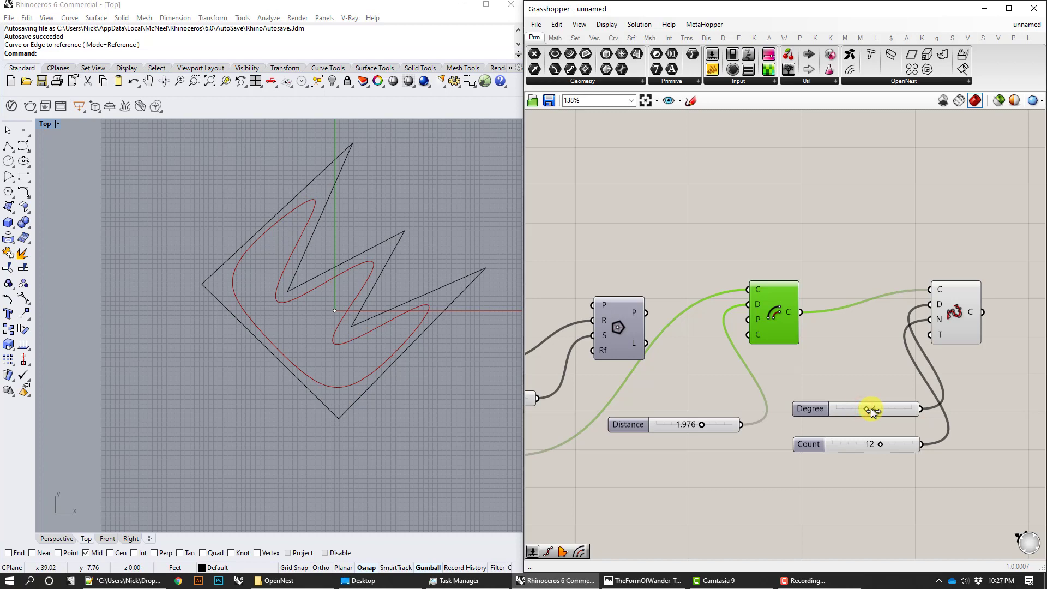
drag(871, 408, 870, 409)
scroll(674, 296, down, 1)
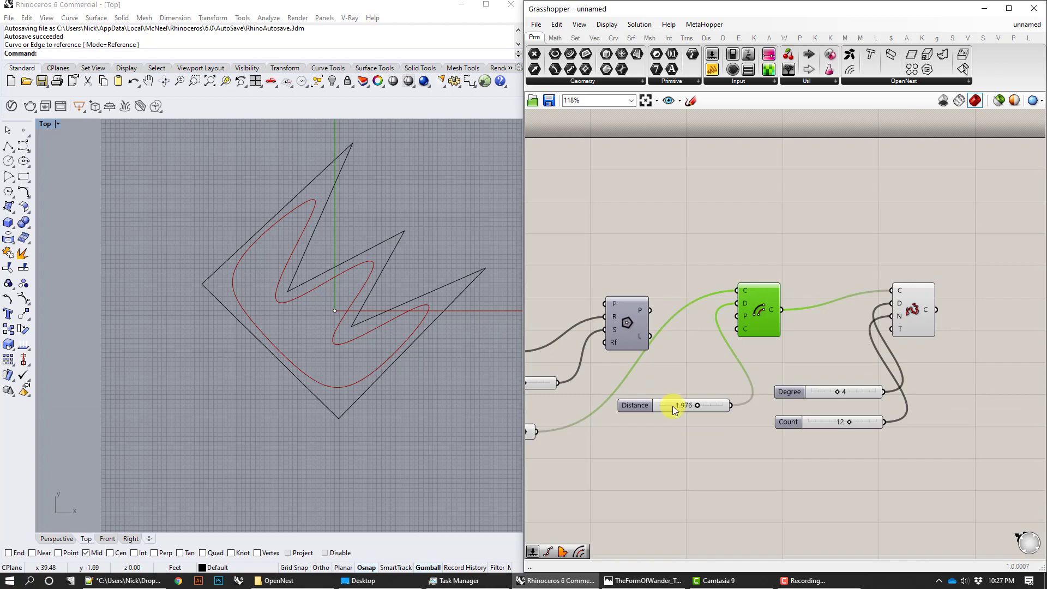
Step: Switch to Photos, look at the TheFormOfWander and SuzhouBiennale reference images, and return to Rhino
click(644, 581)
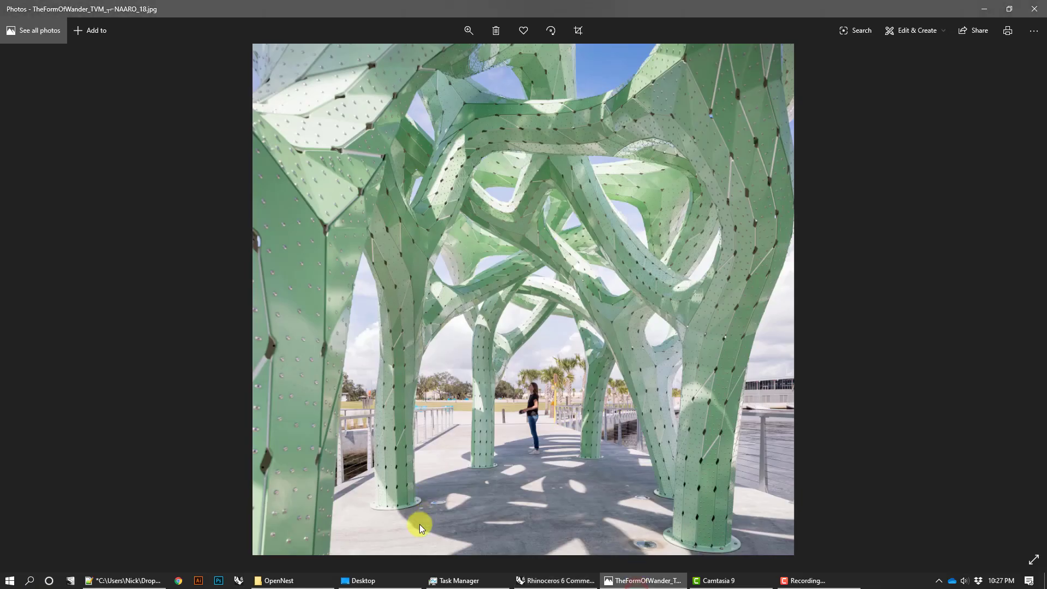
click(16, 304)
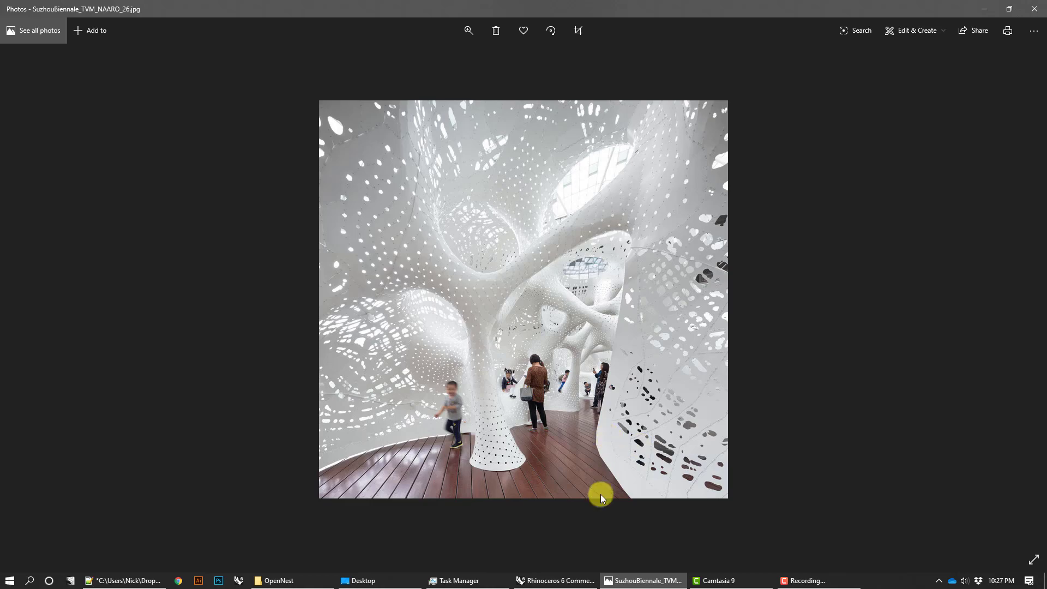
click(582, 582)
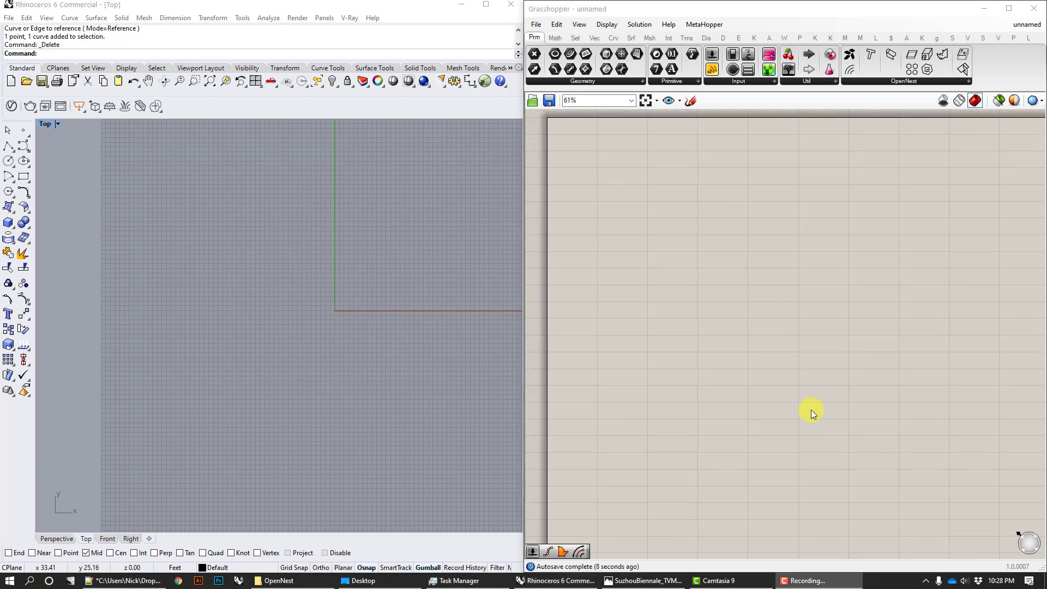
Step: Draw a nearly square rectangle in Rhino's Top view from 0,0 to the far corner of the grid's positive quadrant
right_drag(443, 330, 287, 377)
right_drag(189, 231, 195, 260)
click(24, 177)
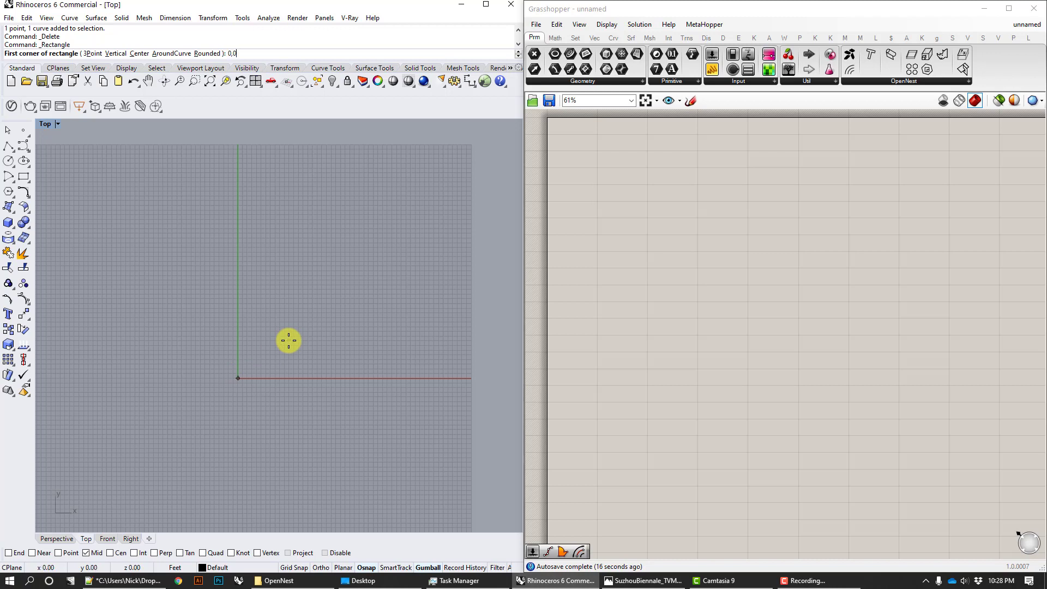
text(0,0)
key(Return)
scroll(452, 167, down, 1)
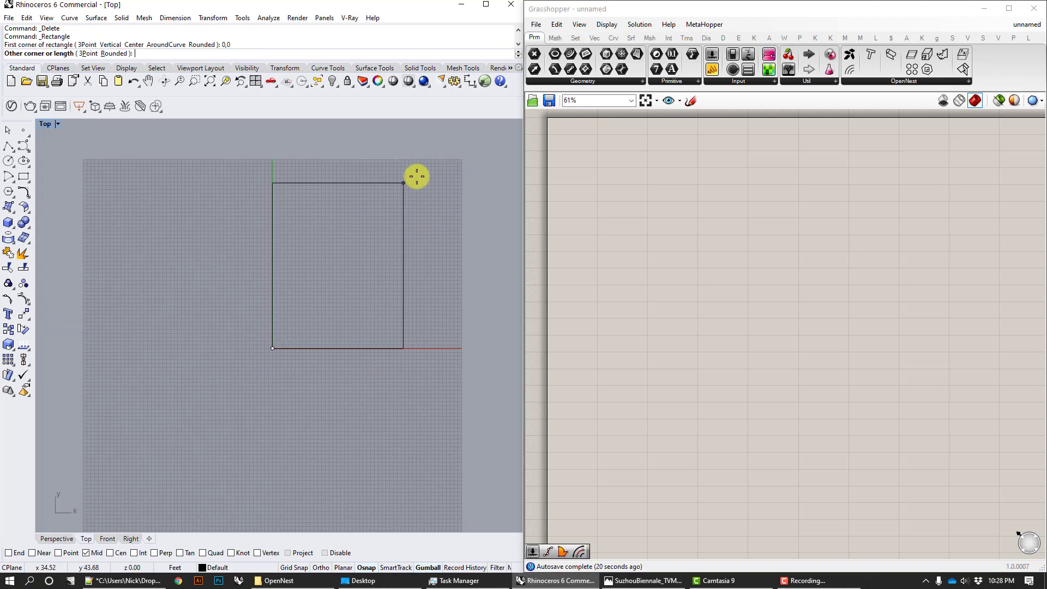
click(460, 157)
right_drag(486, 205, 421, 280)
scroll(421, 281, up, 1)
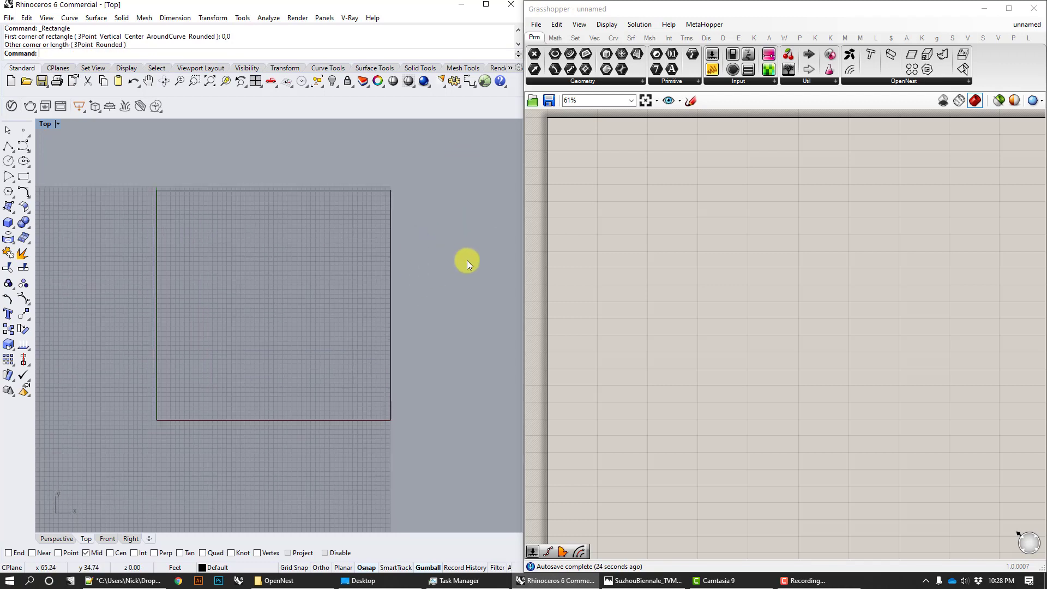
Step: Add a Curve parameter to the empty Grasshopper canvas and reference the Rhino rectangle in it
double_click(626, 280)
text(curve)
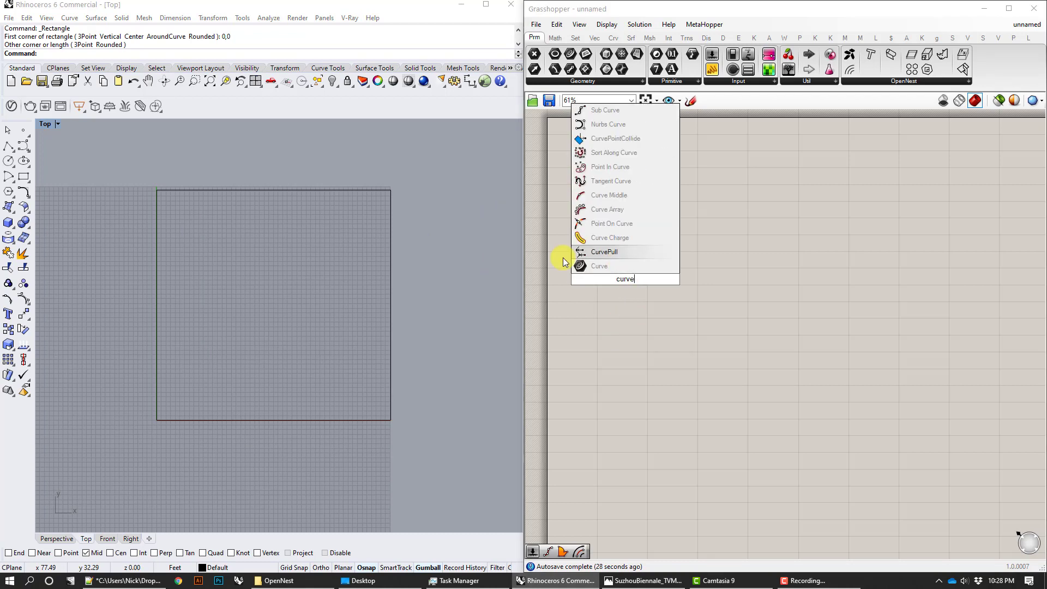
key(Return)
click(451, 313)
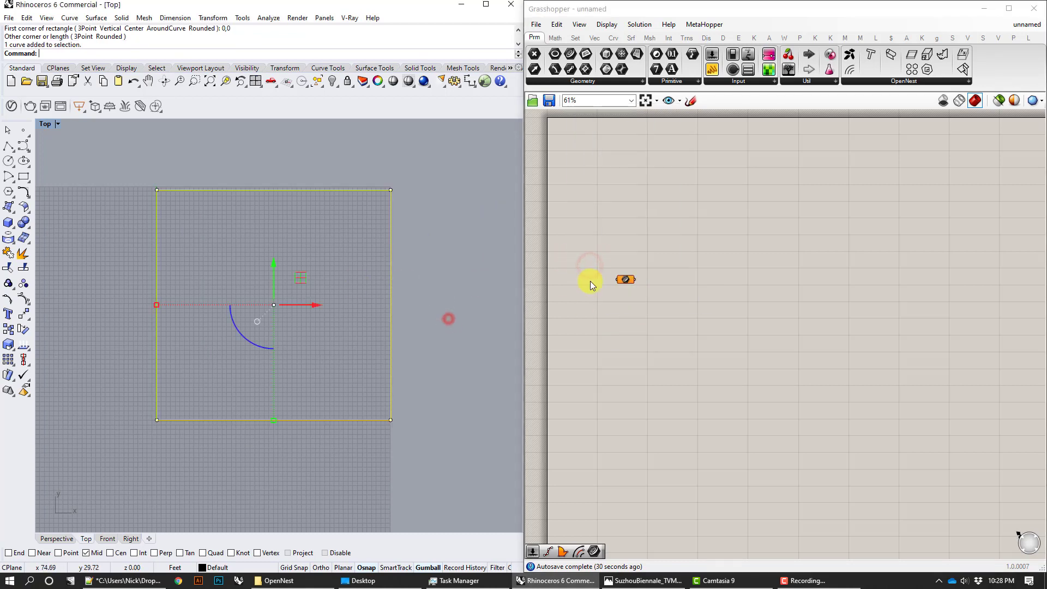
right_click(624, 280)
click(661, 430)
Step: Hide the original rectangle in Rhino
click(463, 288)
drag(456, 358, 323, 272)
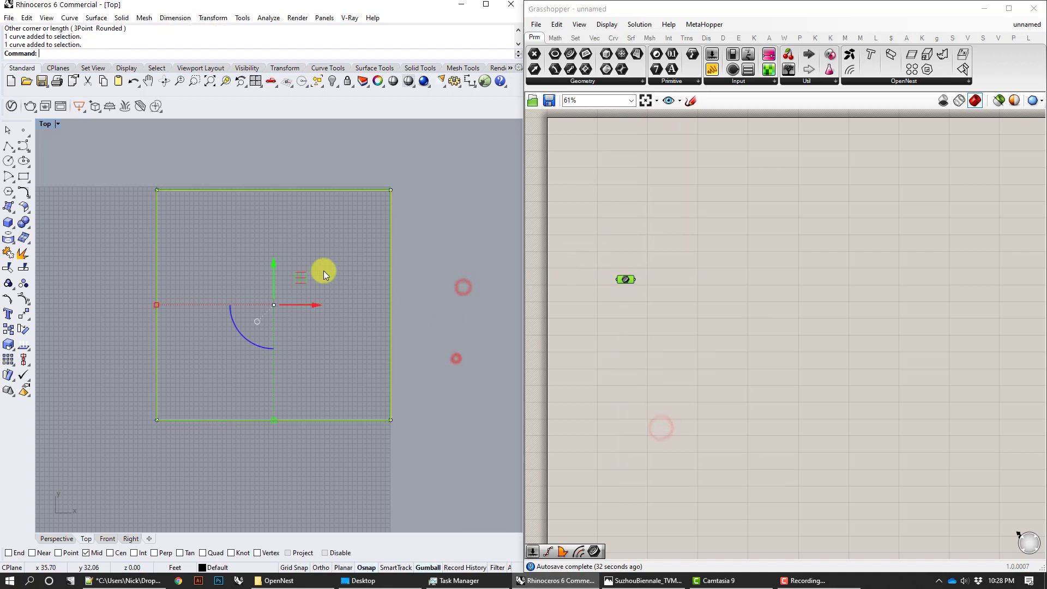
text(Hide)
key(Return)
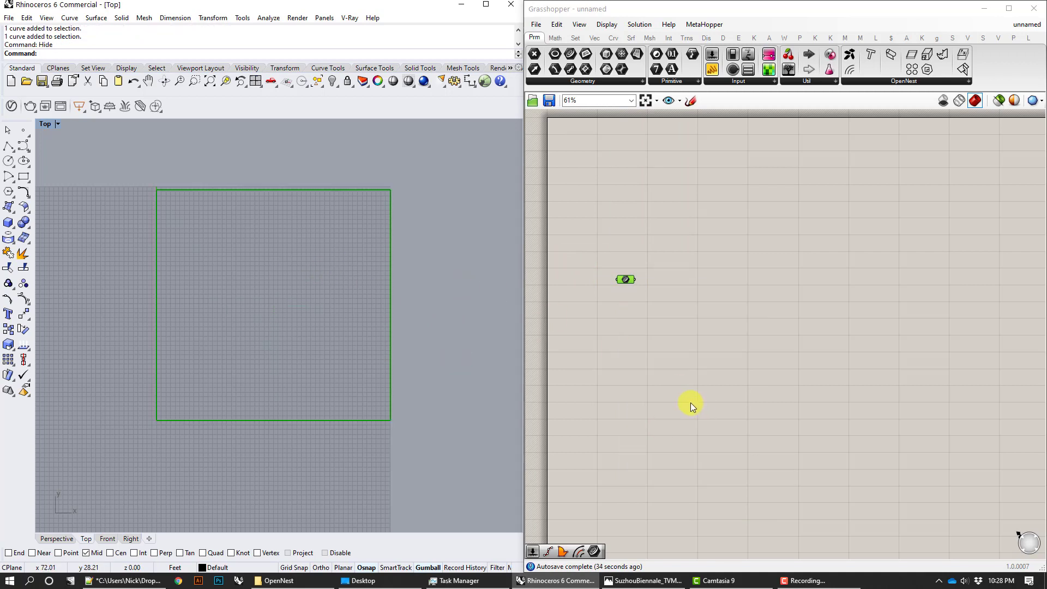
Step: Bring up the set of surface components in Grasshopper
scroll(670, 363, up, 3)
right_drag(633, 297, 675, 339)
scroll(670, 344, up, 1)
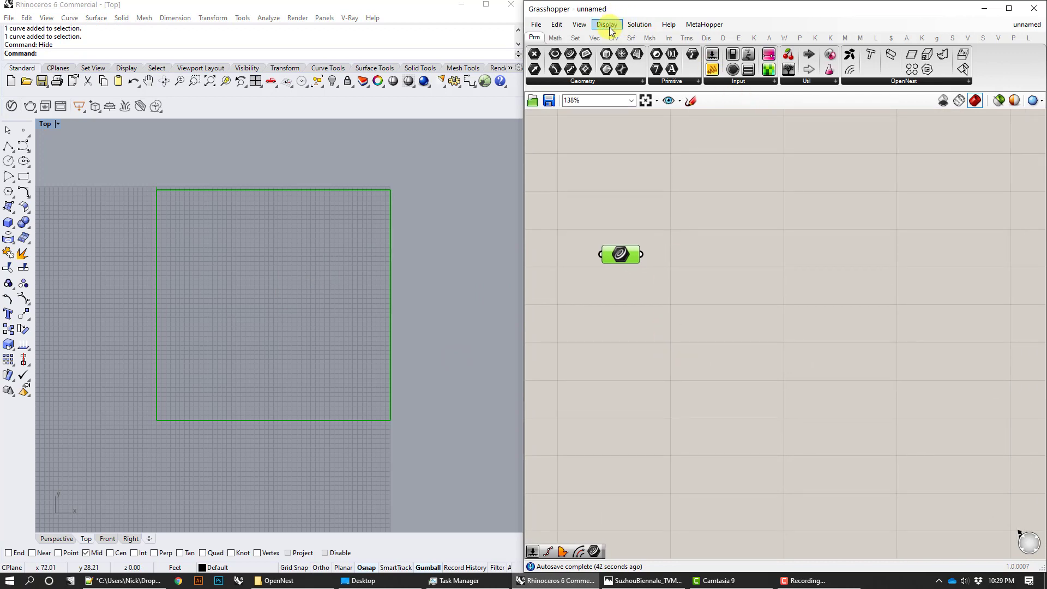
click(634, 39)
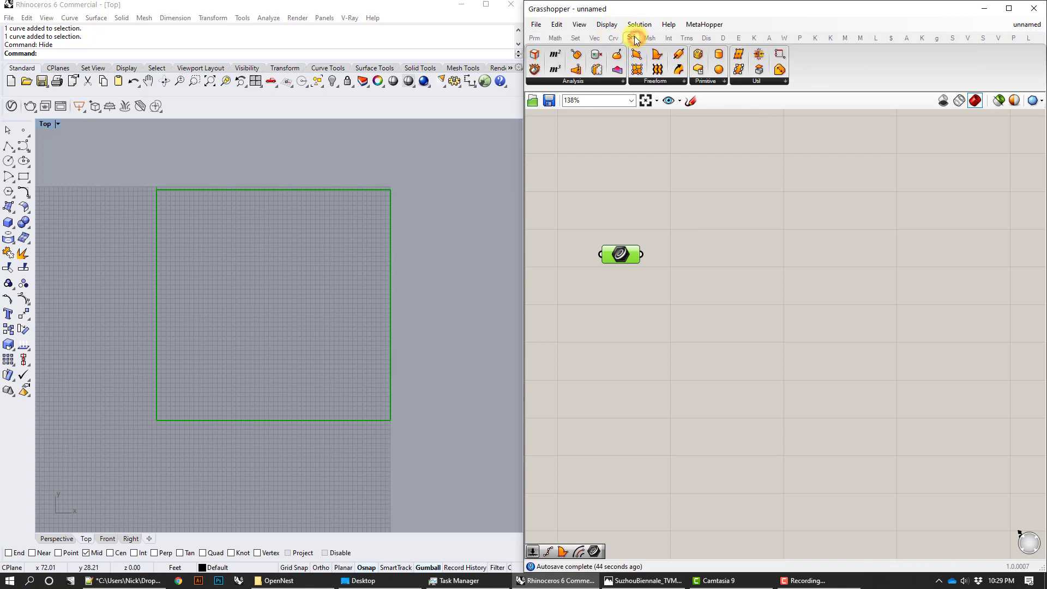
Step: Add a Populate 2D component to the canvas and feed the referenced rectangle curve into its region input
click(608, 40)
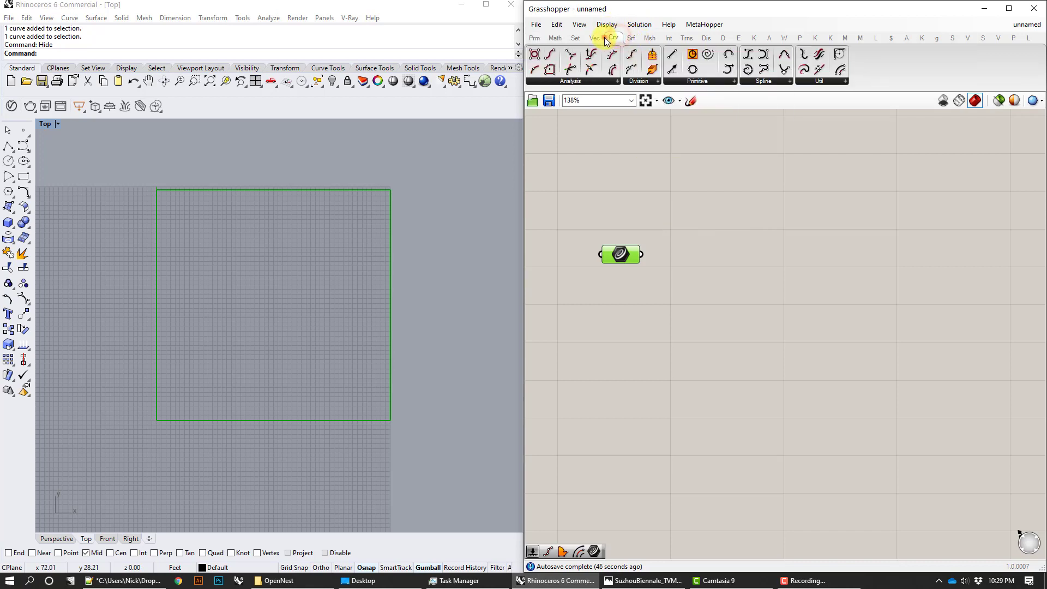
click(597, 39)
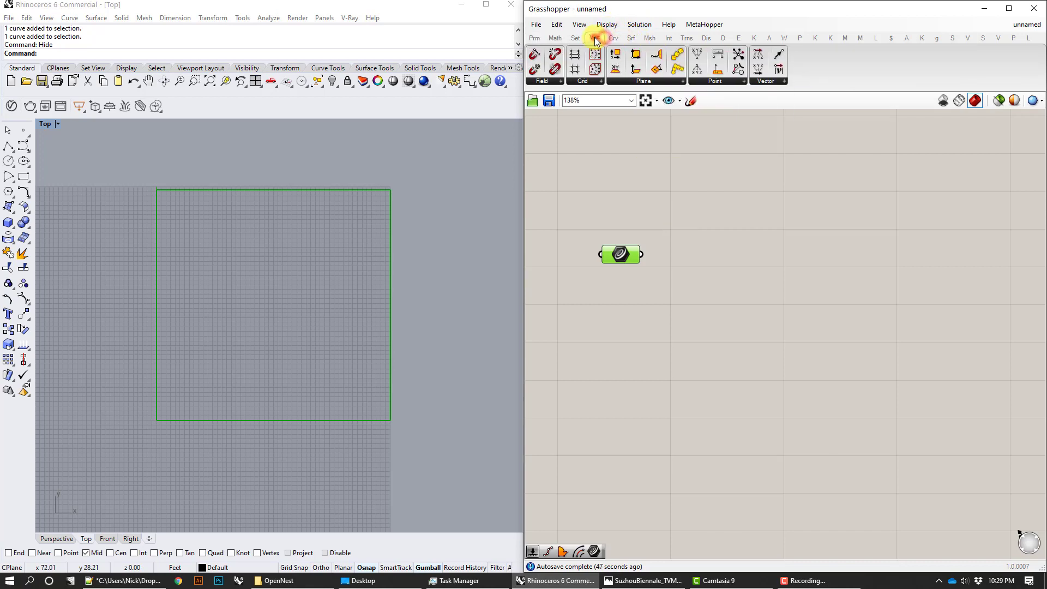
click(588, 80)
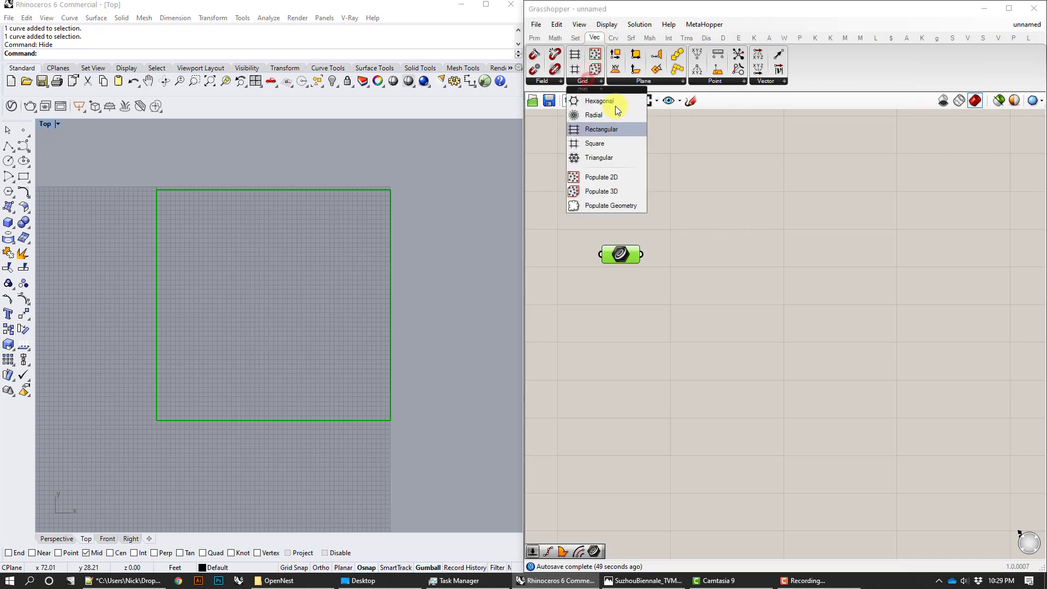
click(613, 179)
click(689, 257)
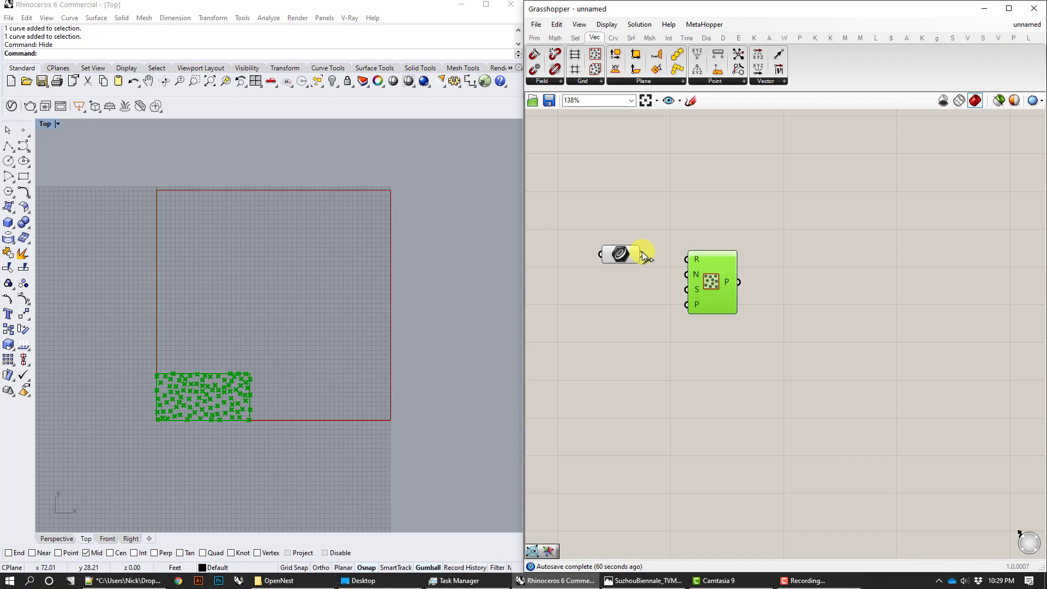
drag(643, 255, 688, 259)
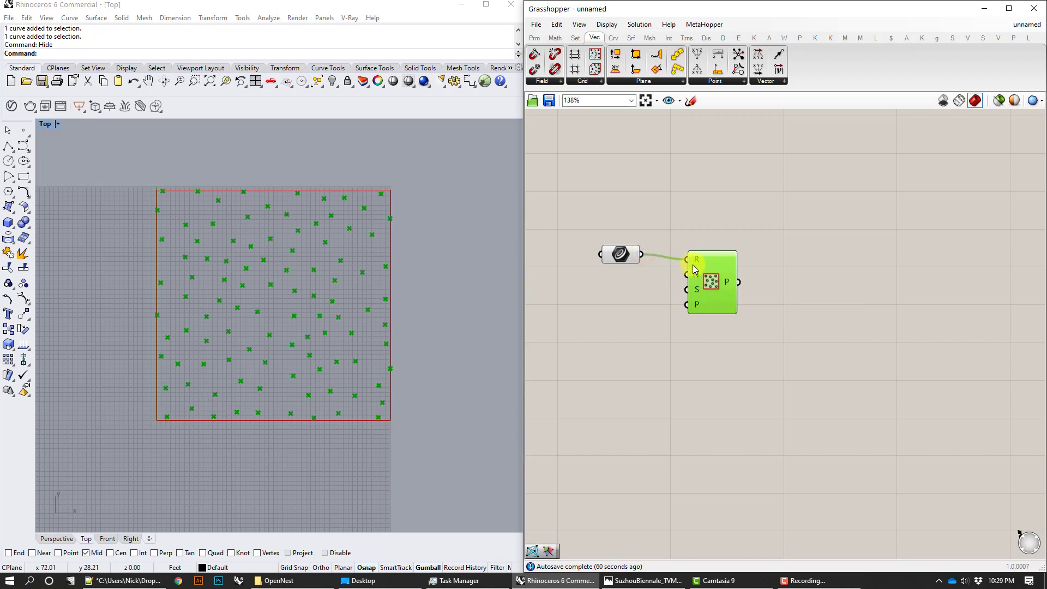
mouse_move(699, 264)
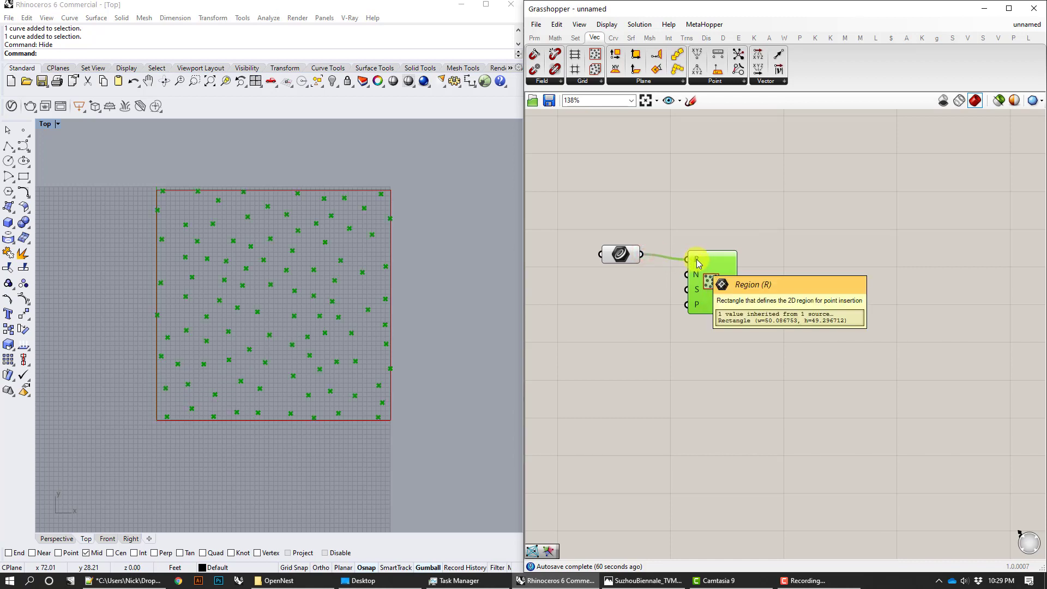
Step: Add an integer number slider with the value 100 below the Curve parameter
double_click(637, 366)
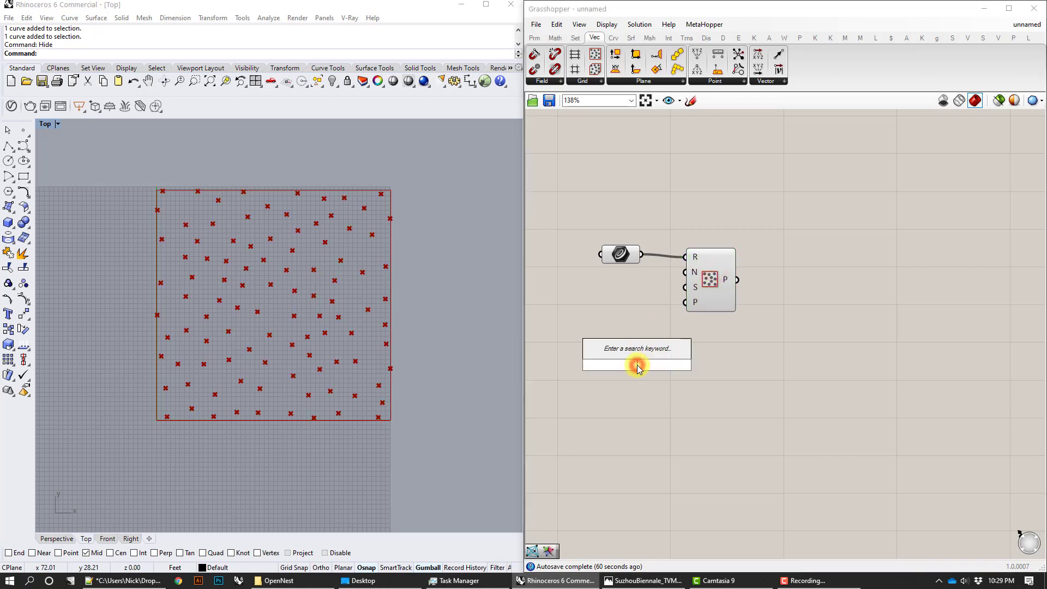
text(num)
key(BackSpace)
key(BackSpace)
key(BackSpace)
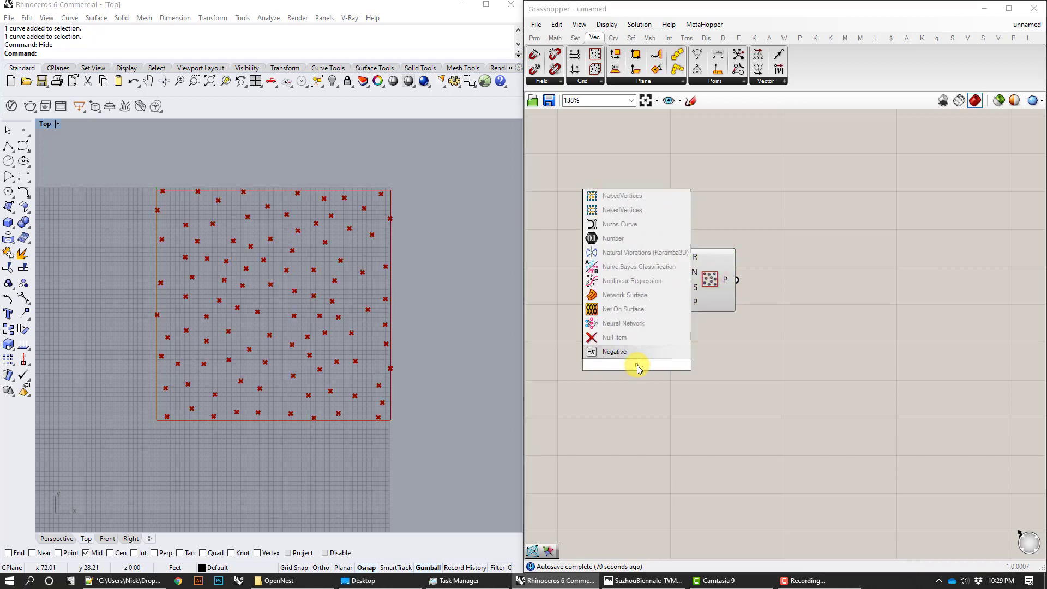
text(100)
key(Return)
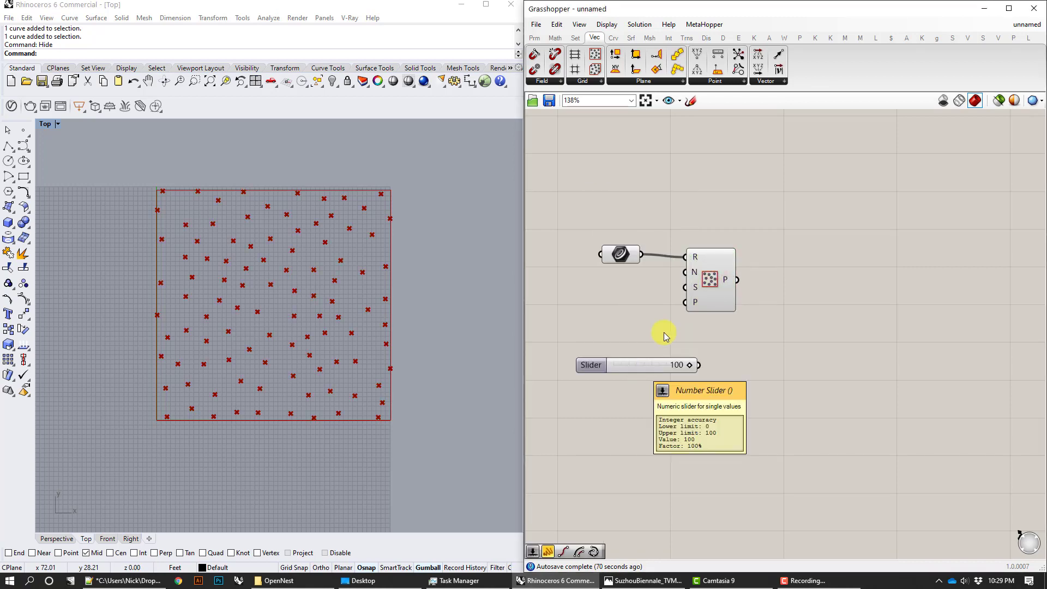
Step: Drive Populate 2D's count with the slider and its seed with a copy, setting count to 88 and seed to 61
drag(711, 291, 767, 290)
mouse_move(700, 366)
mouse_down()
mouse_move(742, 269)
mouse_move(656, 334)
mouse_move(651, 306)
mouse_move(655, 341)
mouse_move(695, 325)
mouse_move(742, 284)
mouse_up()
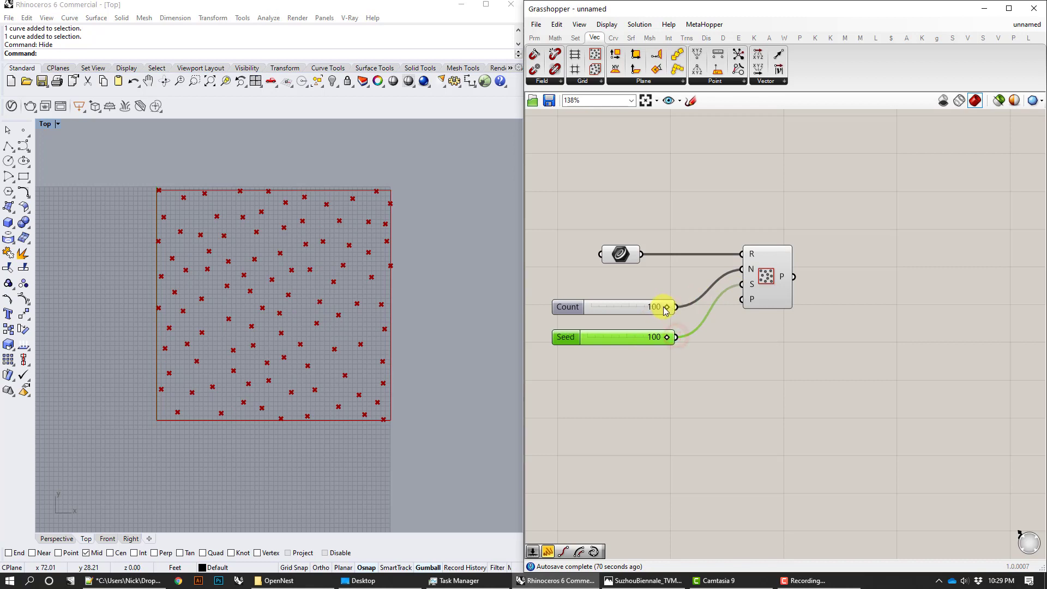
drag(667, 306, 638, 340)
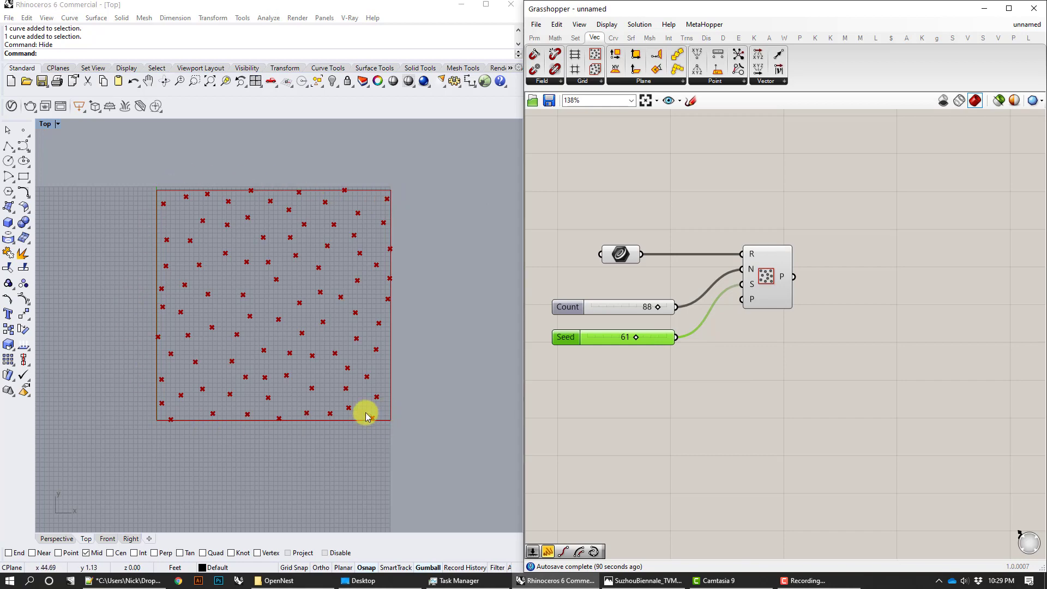
Step: Look at the Suzhou Biennale reference photo in Photos and return to the Rhino and Grasshopper session
click(612, 583)
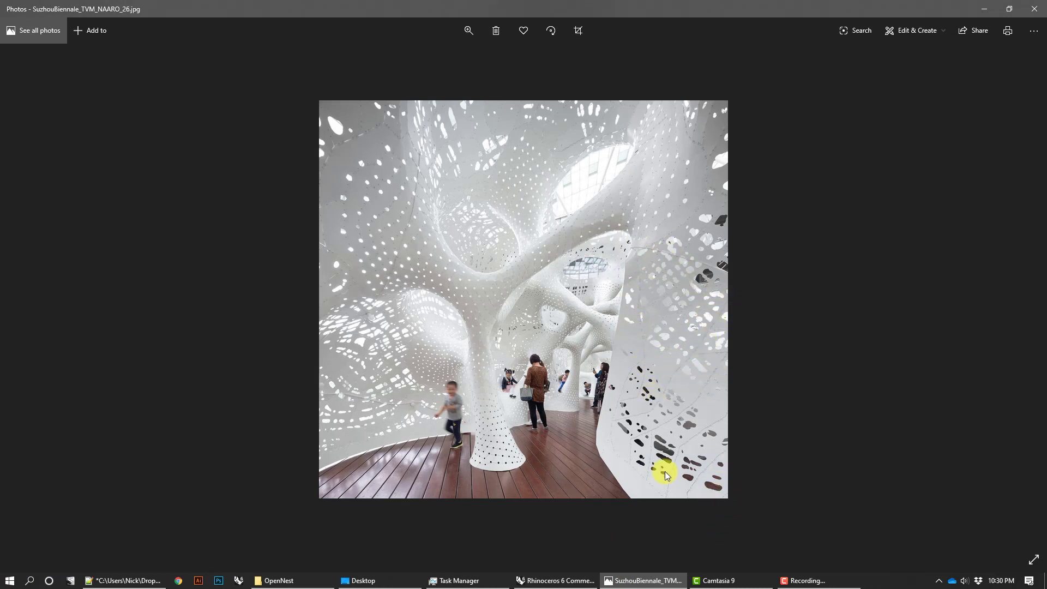
click(554, 581)
Step: Add an Offset Curve component above Populate 2D and feed the referenced rectangle curve into it
double_click(850, 338)
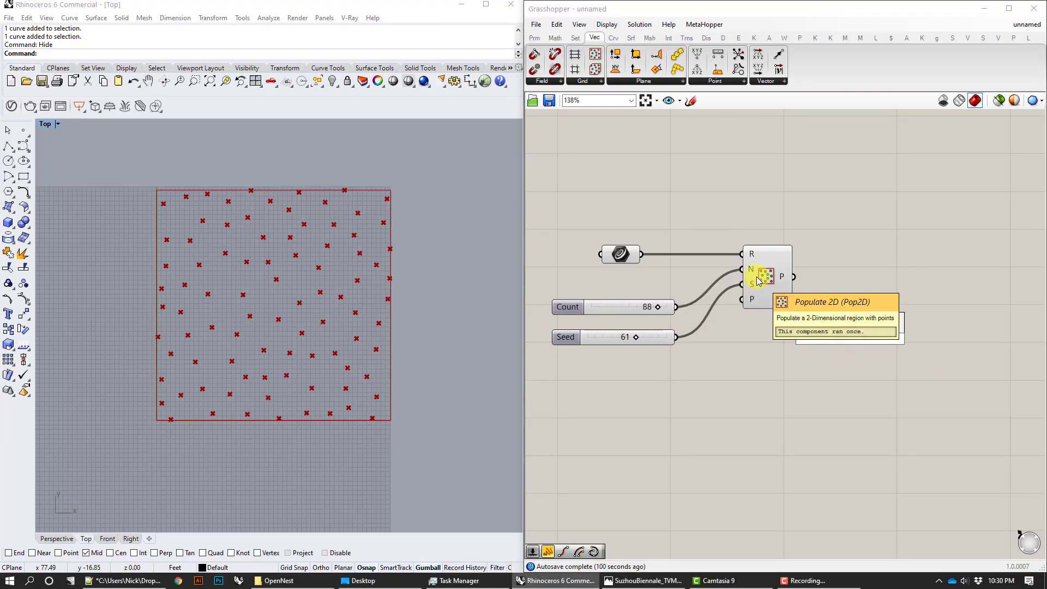
text(of)
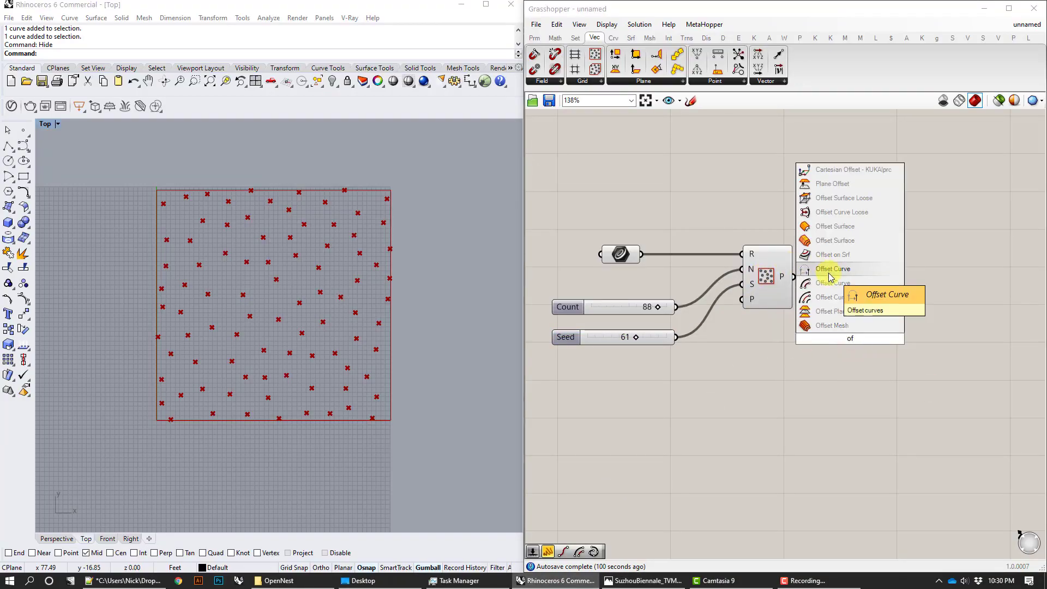
click(829, 282)
drag(846, 329, 812, 169)
drag(649, 255, 792, 155)
click(829, 210)
drag(830, 222, 912, 197)
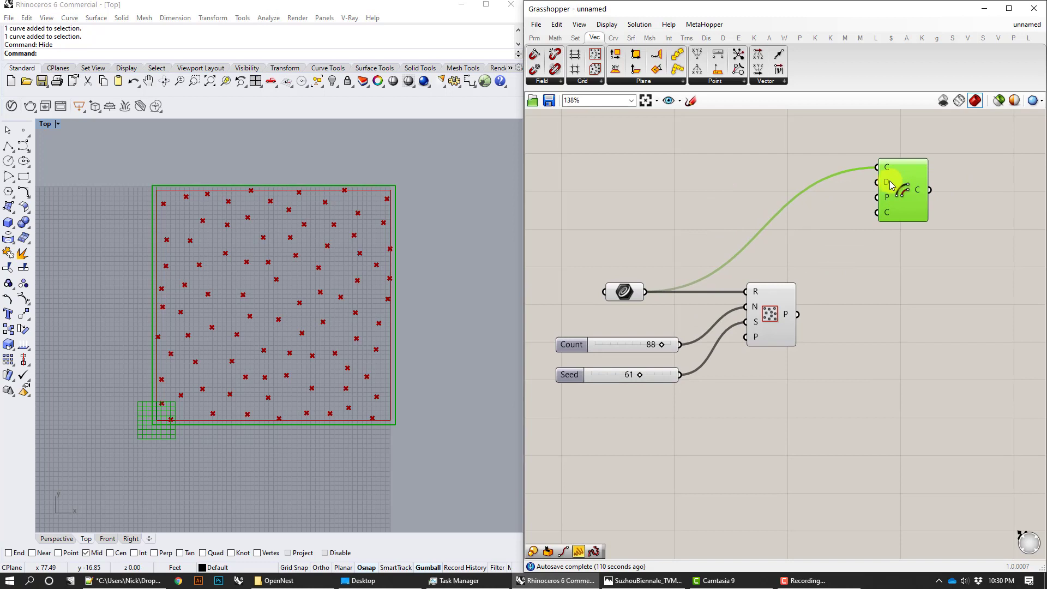
Step: Add a number slider ranging from -10 to 10 with value 0 and switch its rounding to decimal numbers
double_click(830, 225)
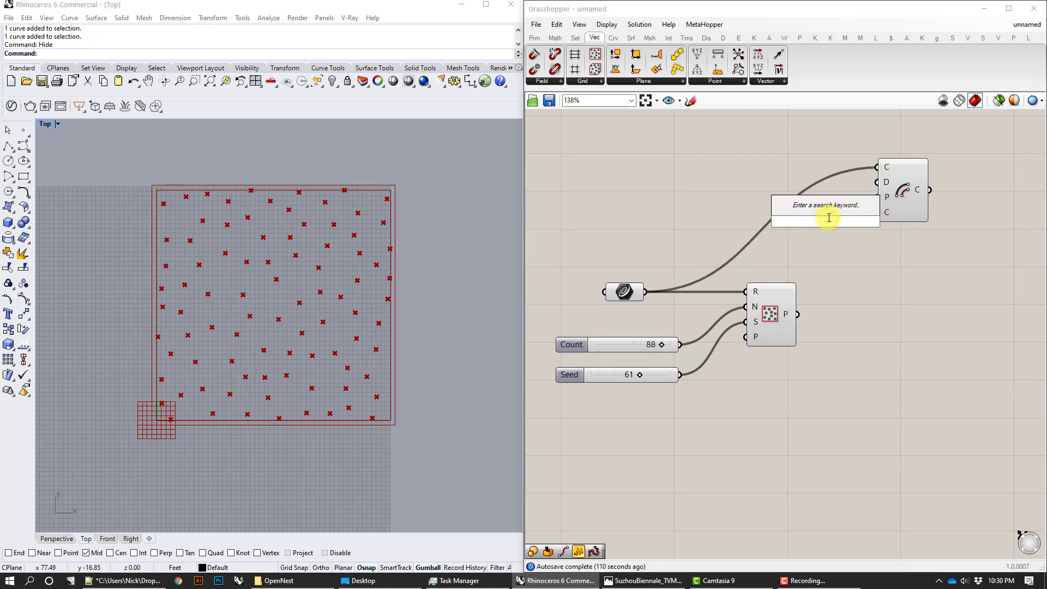
text(-)
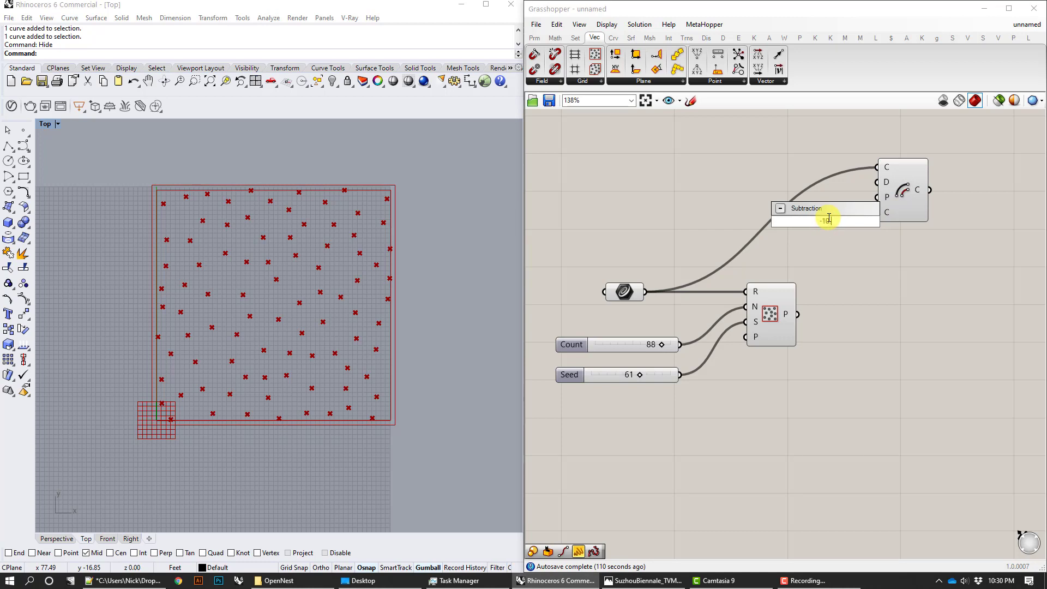
text(10<0<1)
key(Return)
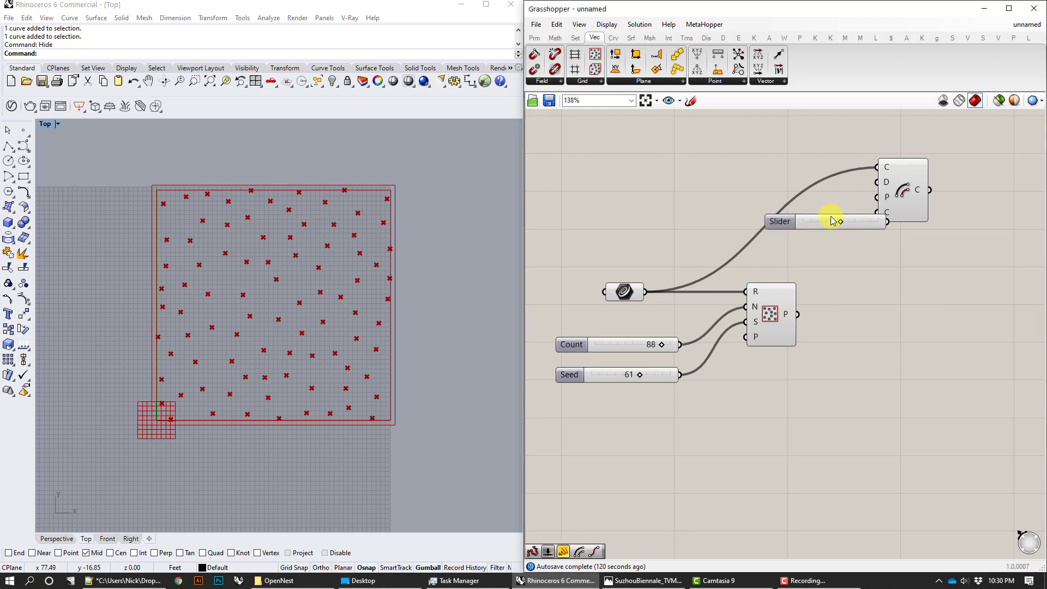
right_click(828, 224)
click(858, 272)
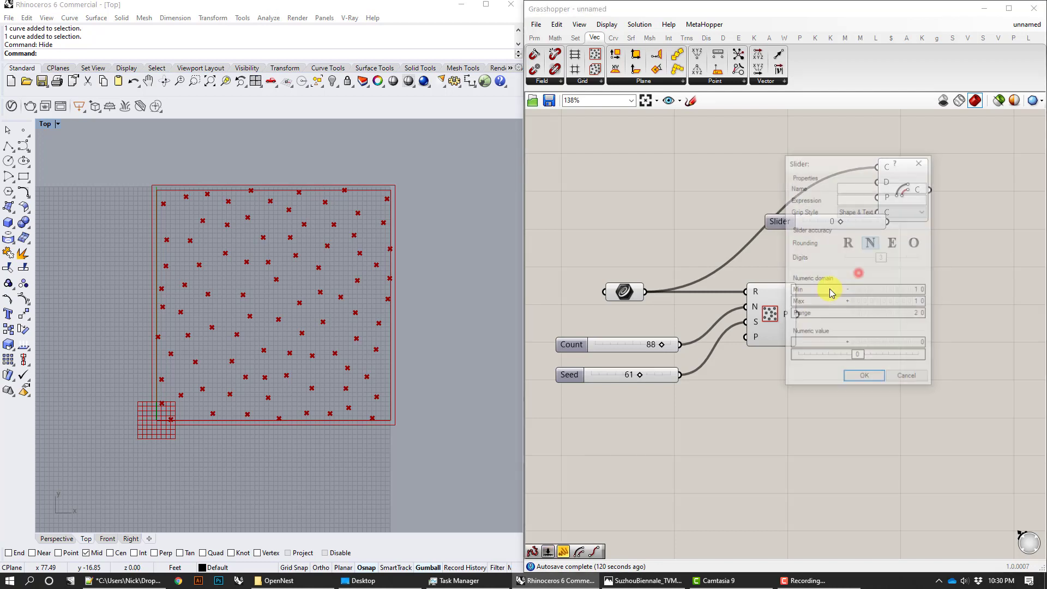
click(848, 242)
click(865, 378)
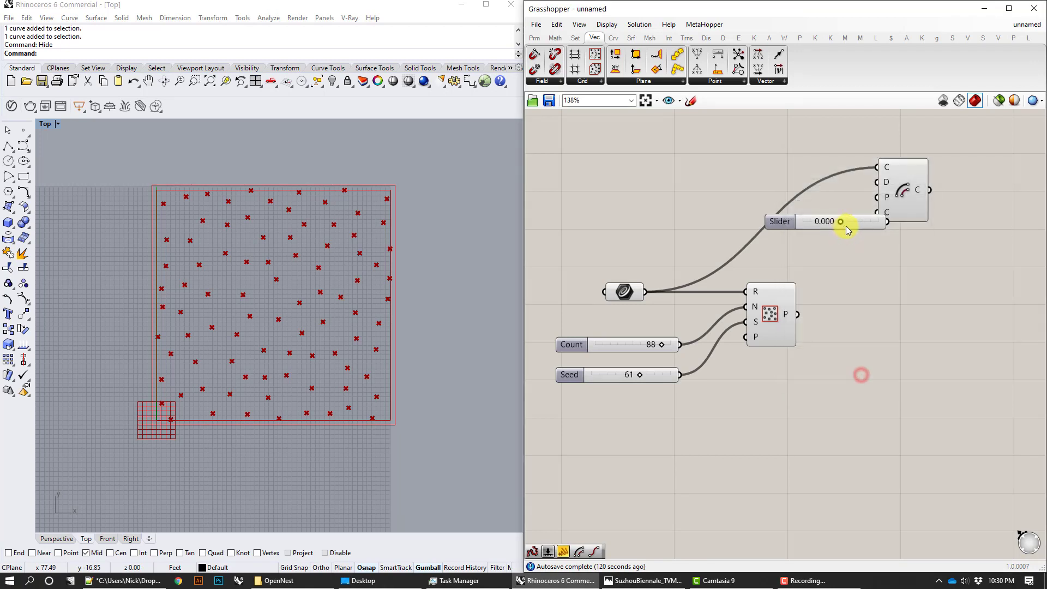
Step: Connect the new slider to Offset Curve's distance input and set the distance to -3.035
drag(849, 224, 875, 183)
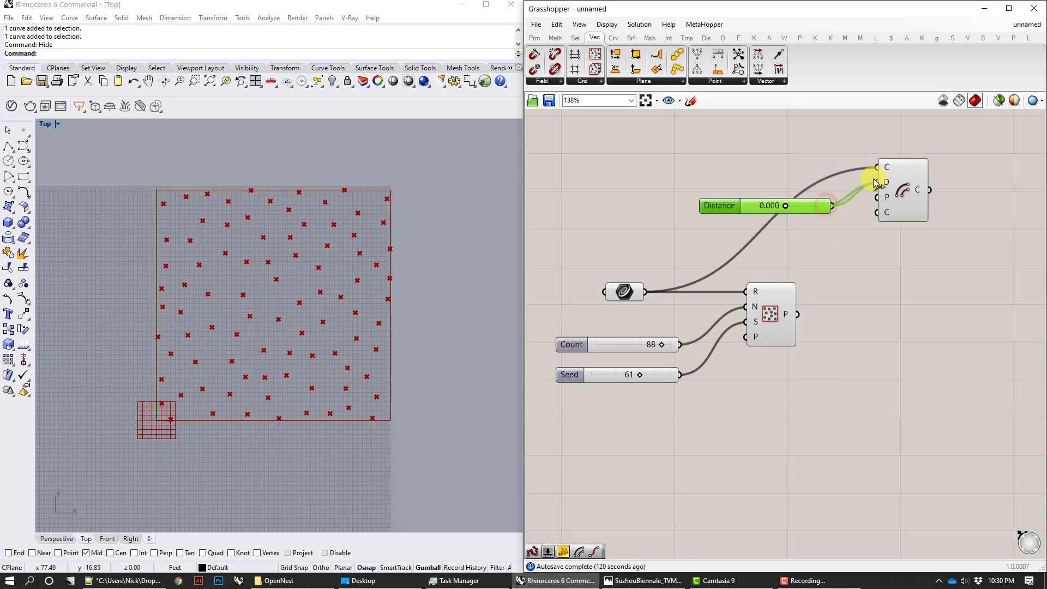
drag(783, 210, 774, 208)
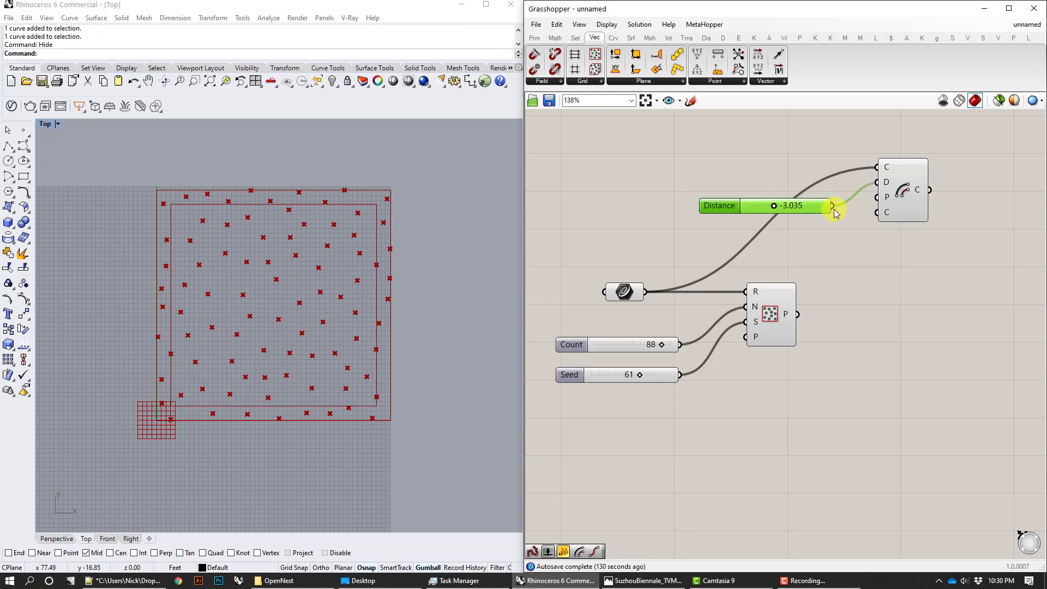
click(886, 214)
drag(887, 215, 883, 216)
Step: Use the offset curve as Populate 2D's region instead of the rectangle, and turn off the Offset Curve preview
drag(762, 305, 980, 300)
drag(915, 204, 964, 287)
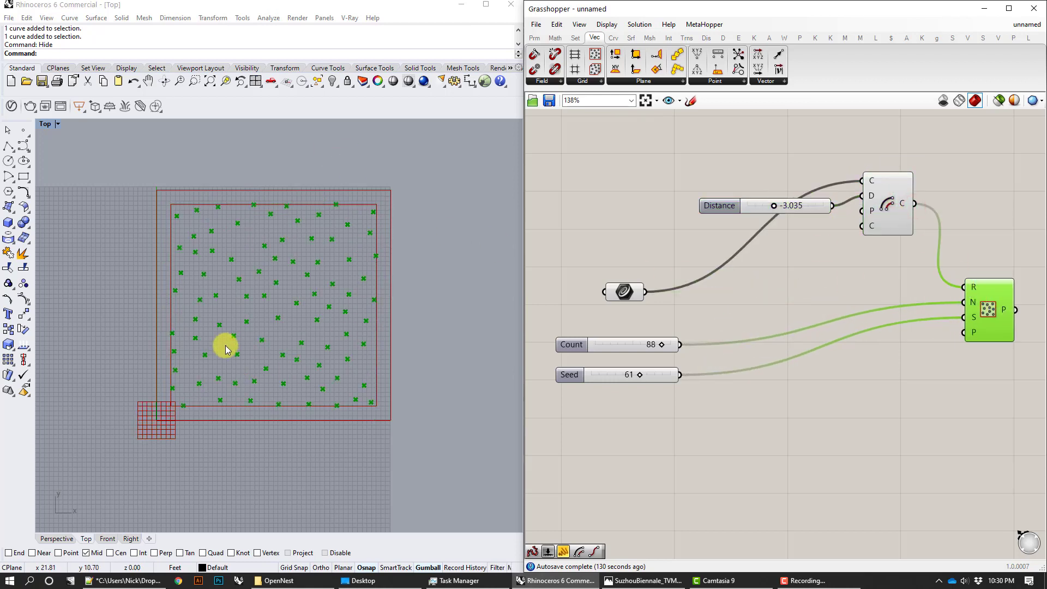
drag(908, 263, 797, 146)
right_click(798, 146)
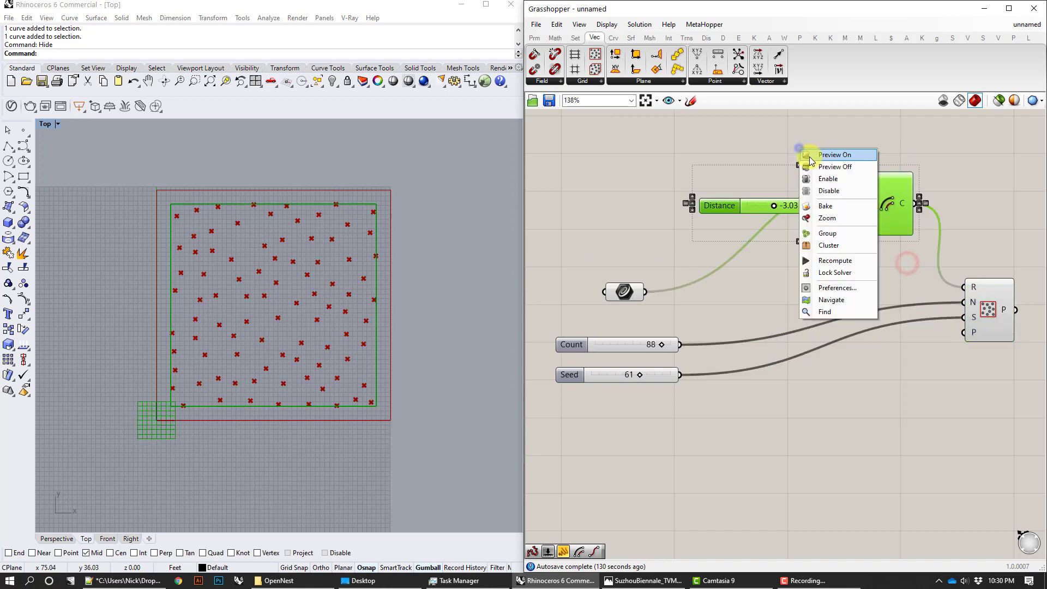
click(802, 153)
click(775, 137)
Step: Add a Voronoi component beside Populate 2D and feed the populated points into its points input
right_drag(836, 267, 643, 244)
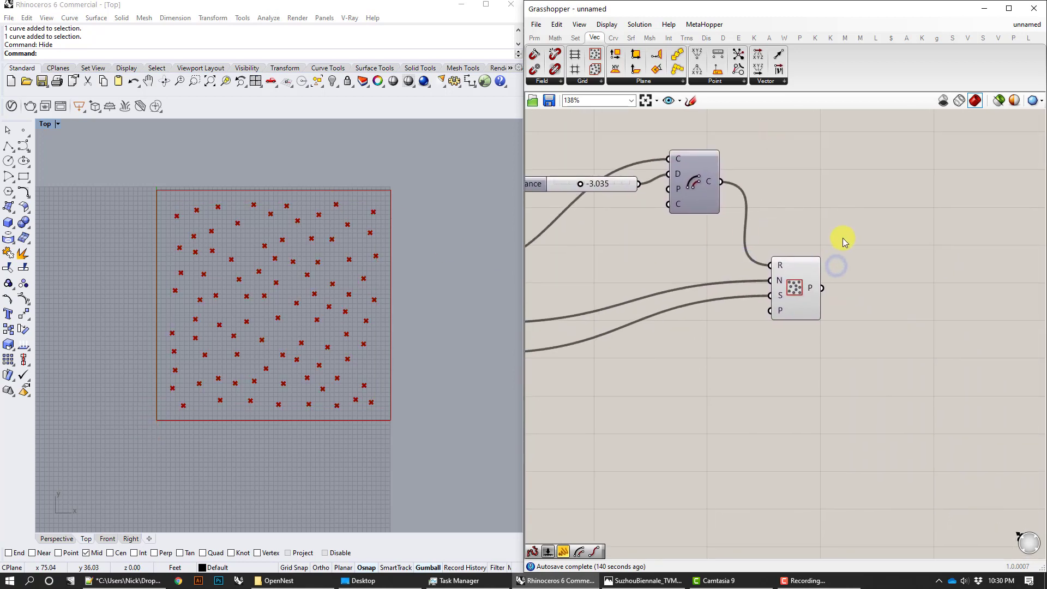
double_click(859, 287)
text(vor)
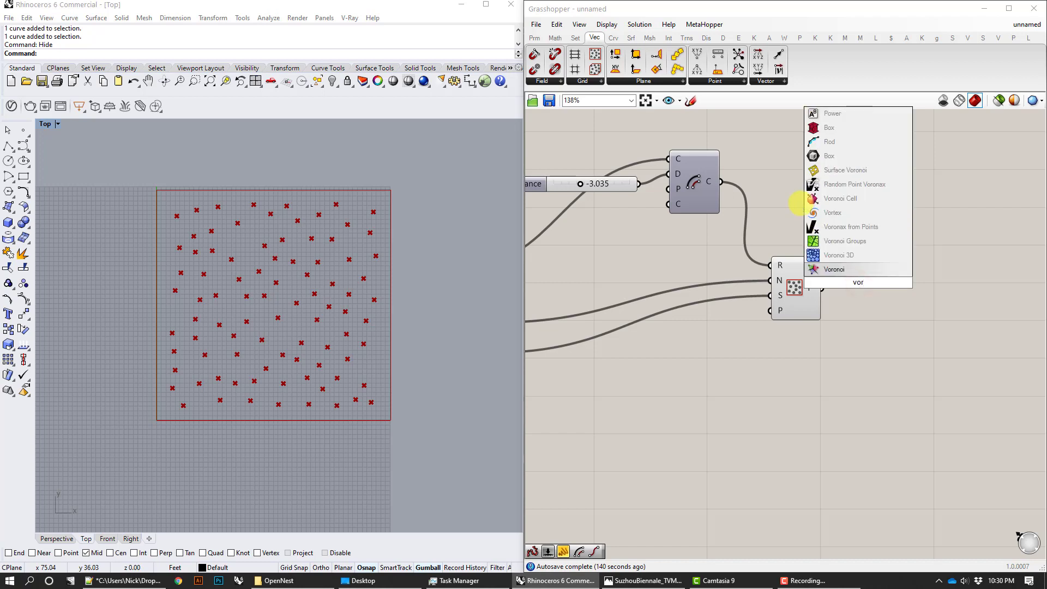
click(839, 270)
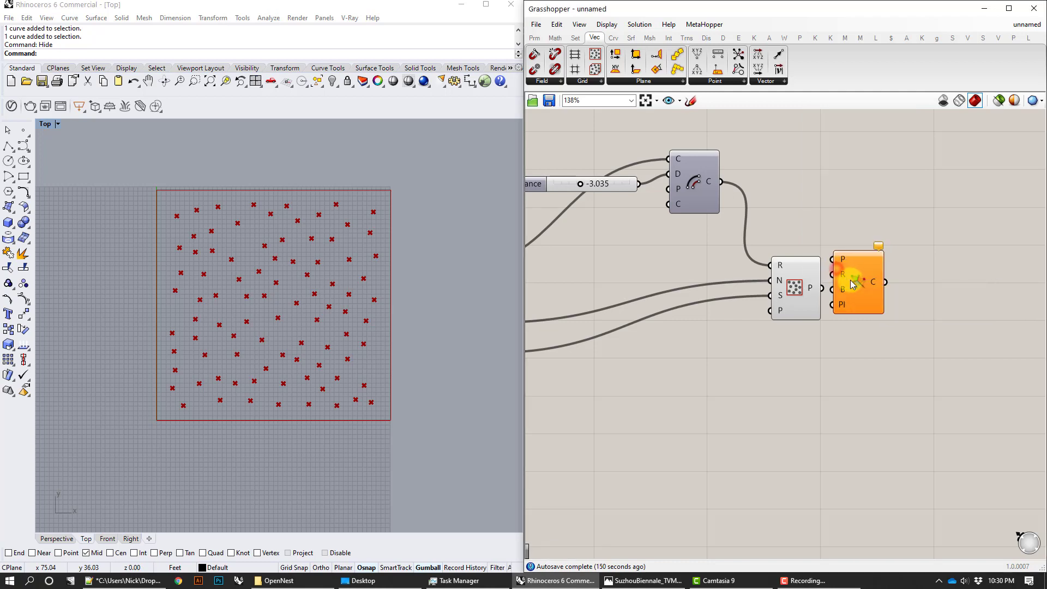
right_drag(897, 280, 843, 272)
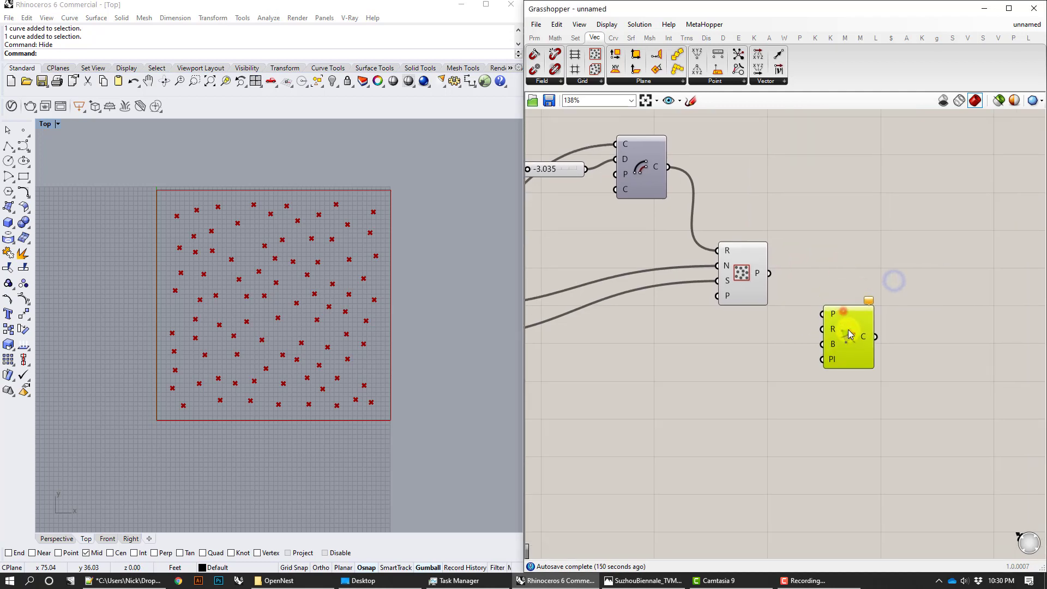
drag(847, 315, 854, 312)
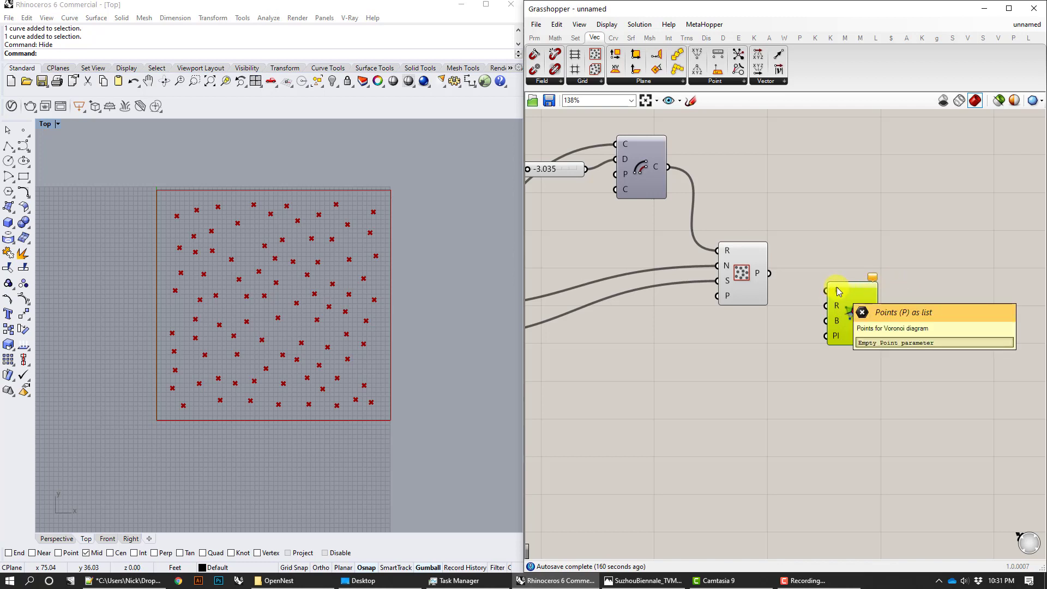
drag(775, 274, 827, 291)
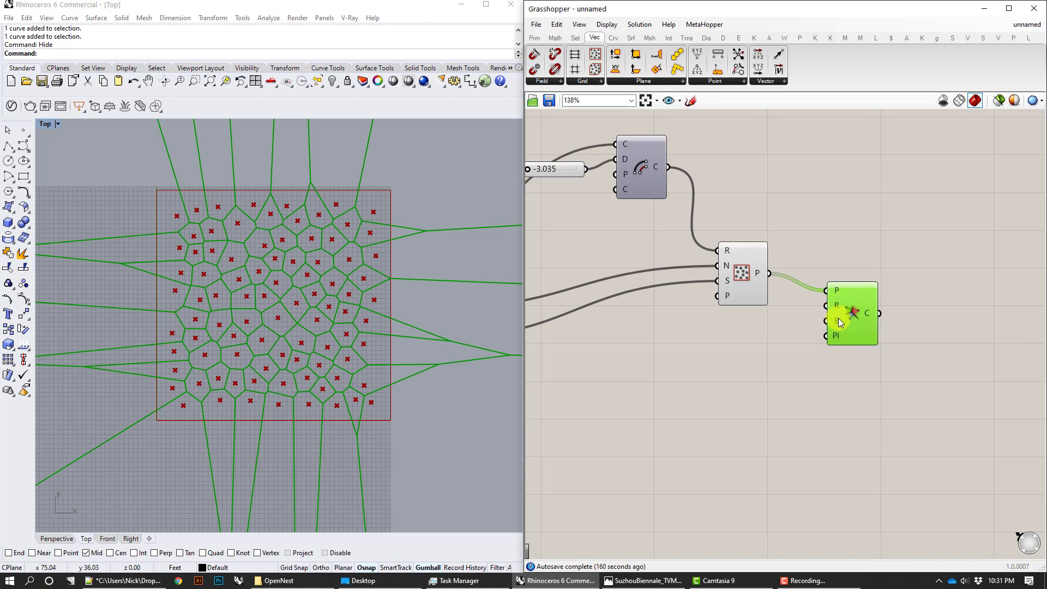
Step: Connect the offset curve to the Voronoi boundary input and set the offset distance to -2.168
right_drag(800, 320, 880, 302)
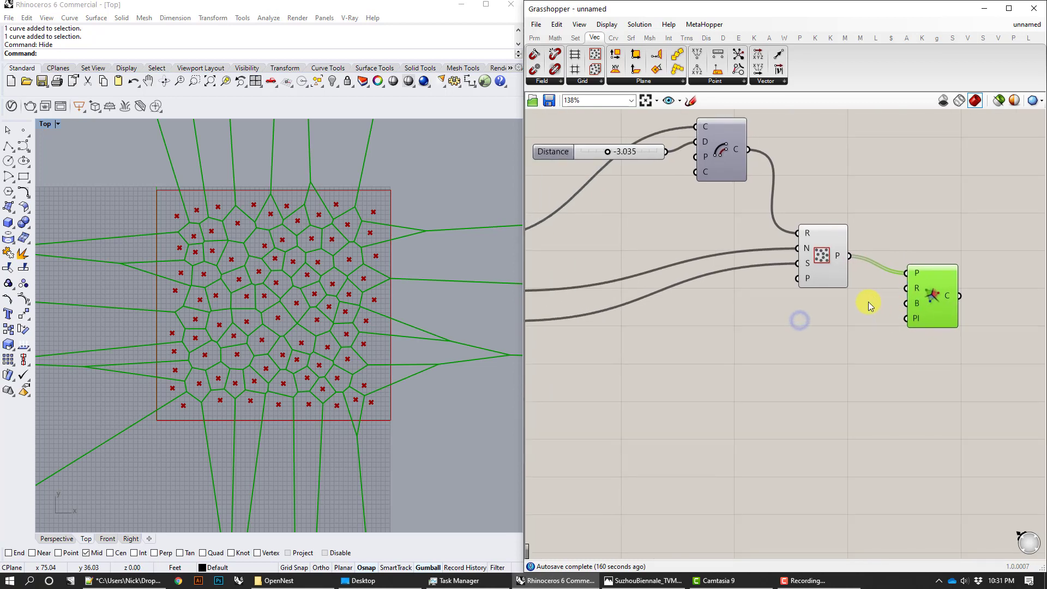
drag(748, 150, 935, 304)
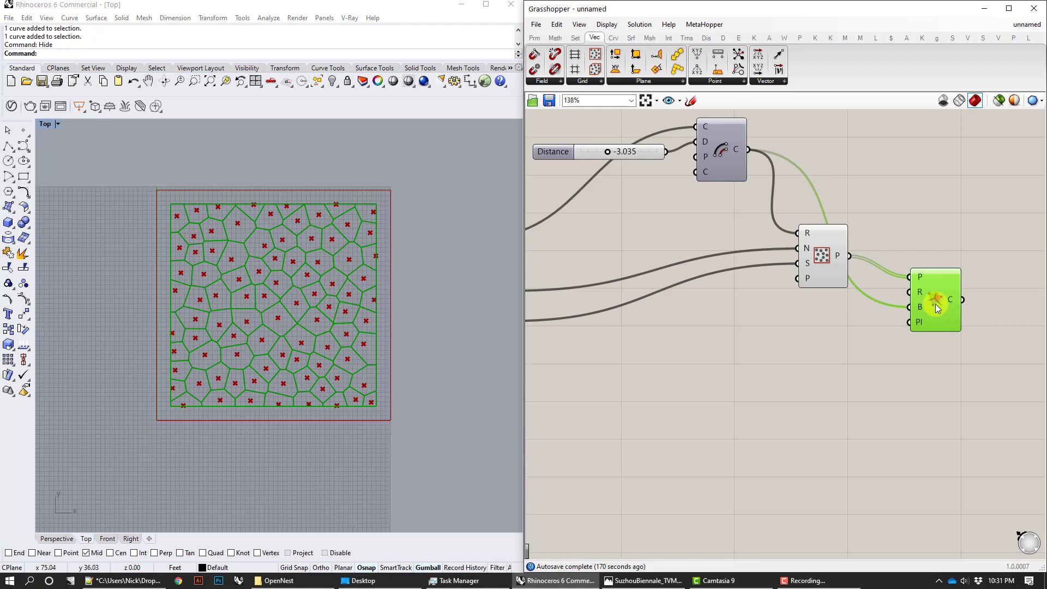
right_drag(818, 306, 837, 309)
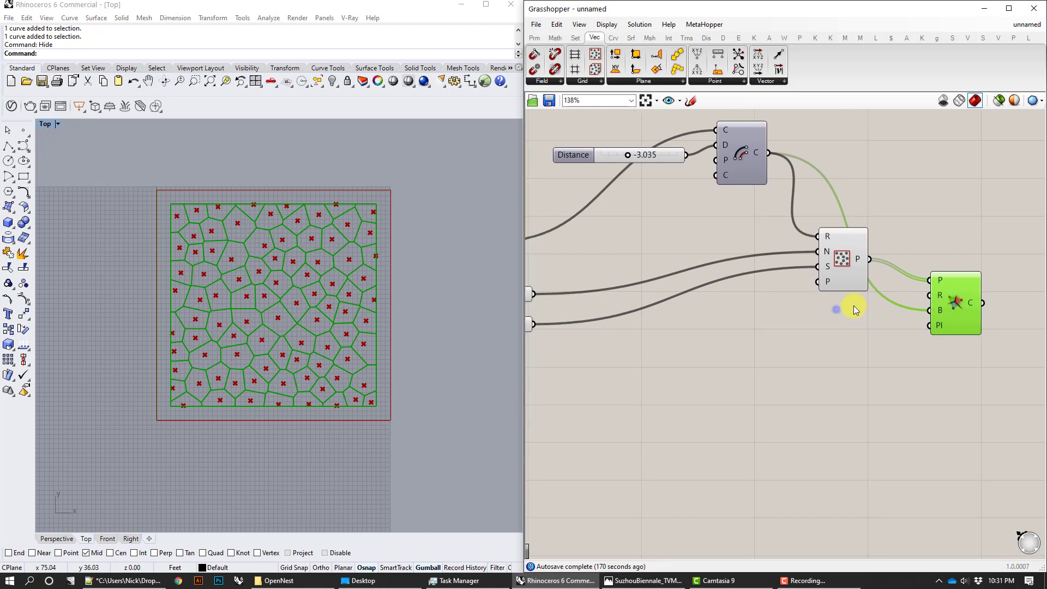
drag(629, 156, 632, 157)
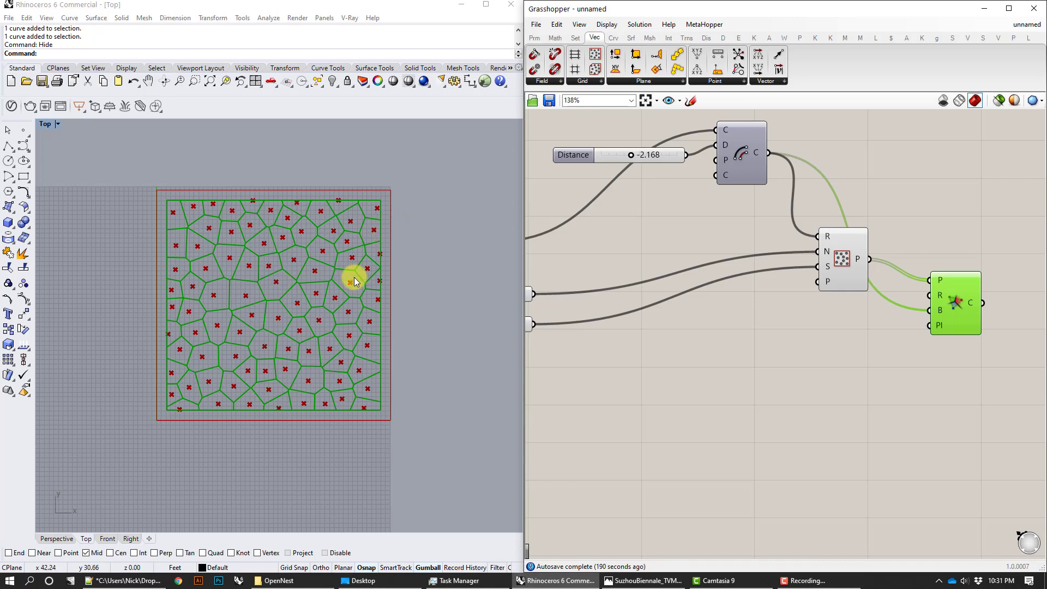
right_drag(908, 341, 823, 309)
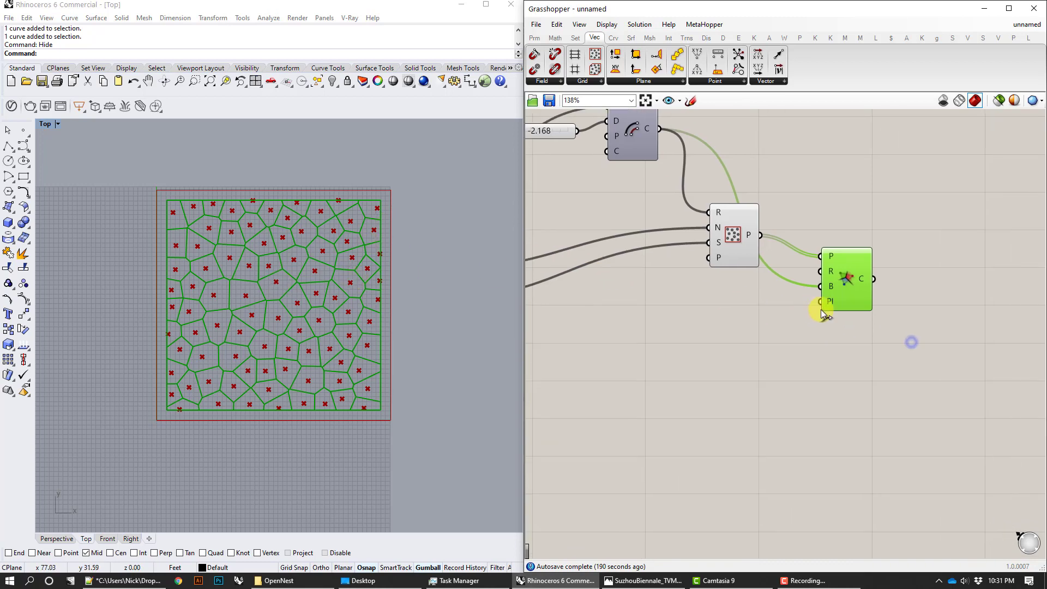
Step: Add a Scale component beside the Voronoi component and feed the Voronoi cells into its geometry input
click(927, 300)
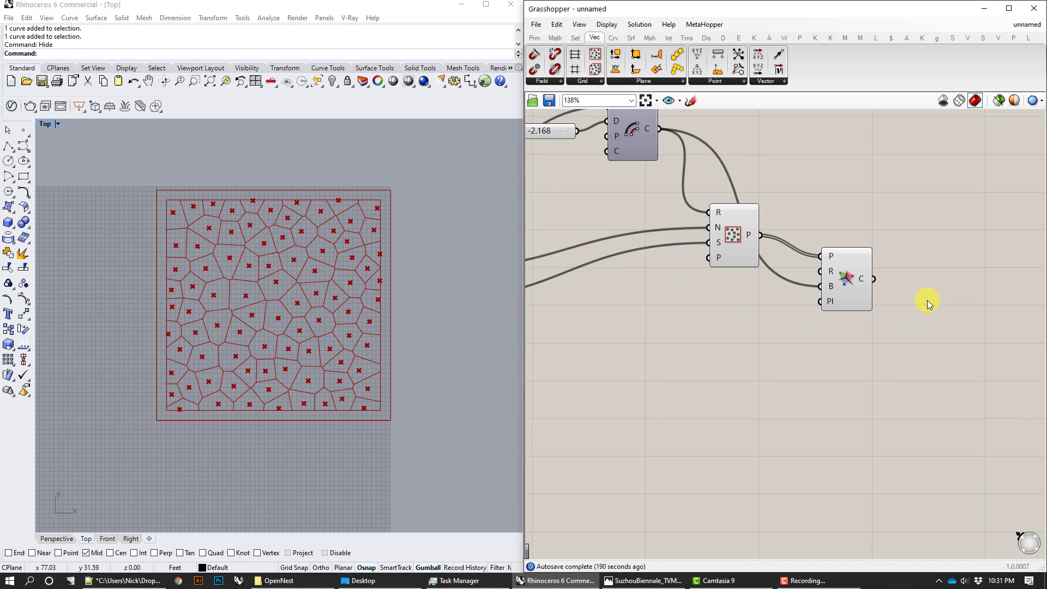
double_click(928, 287)
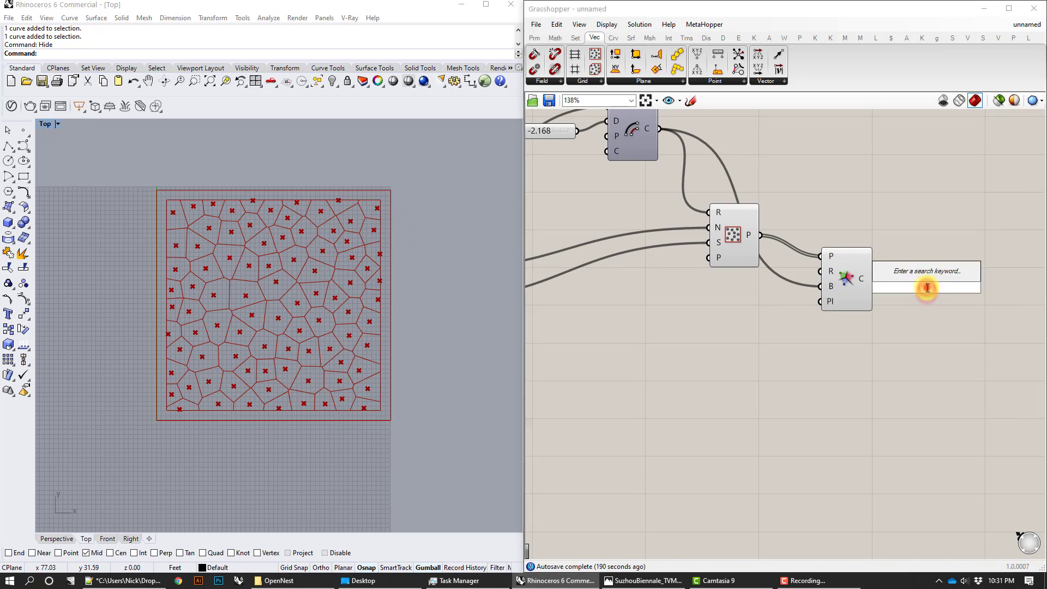
text(sc)
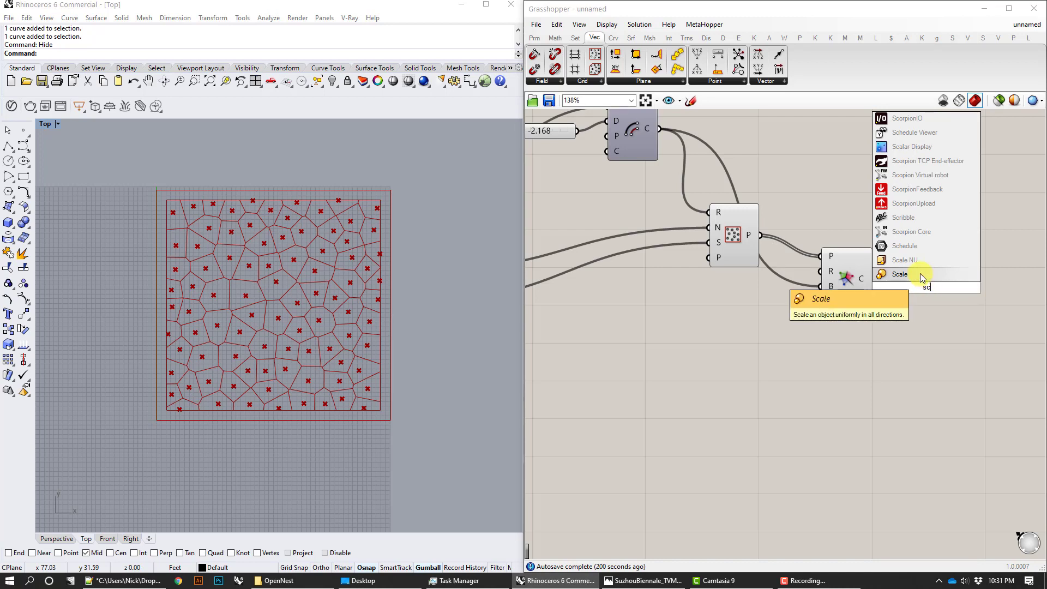
click(920, 273)
drag(930, 322, 933, 332)
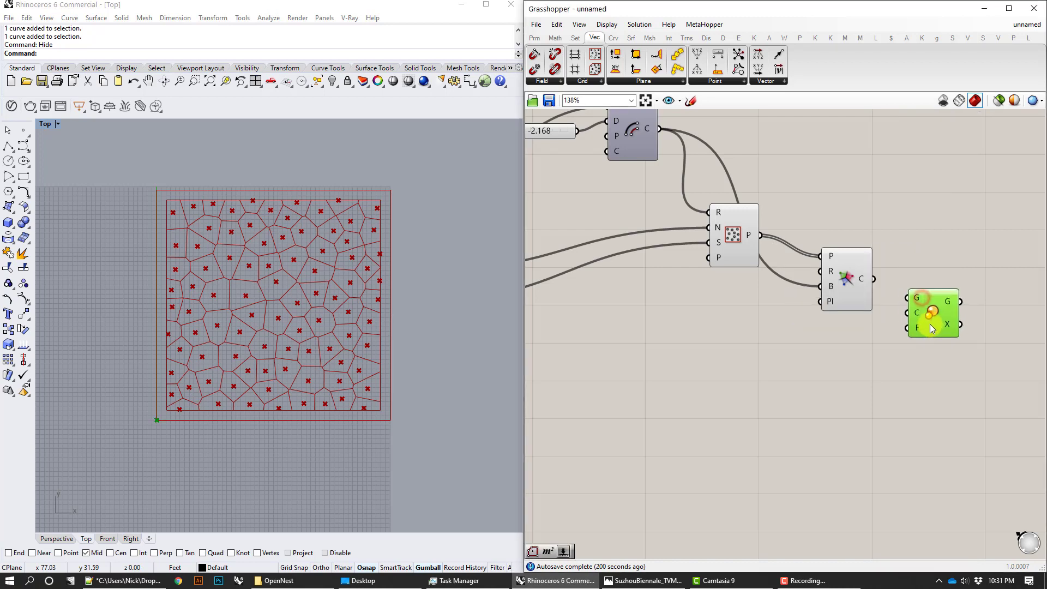
drag(905, 297, 906, 297)
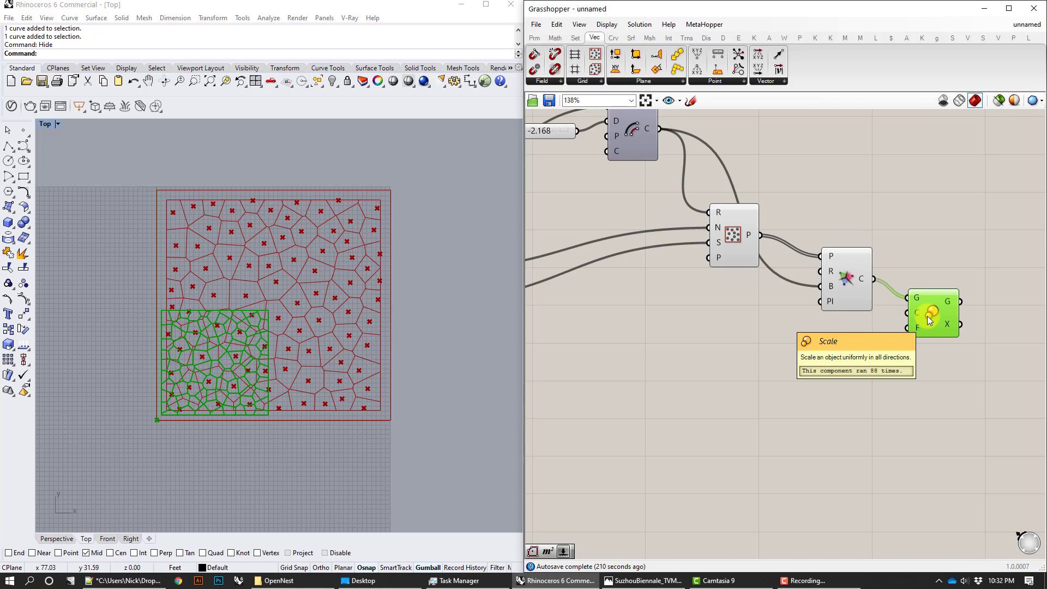
drag(927, 316, 937, 321)
Step: Add a number slider set to 0.250 and connect it to Scale's factor input
double_click(856, 363)
text(slider)
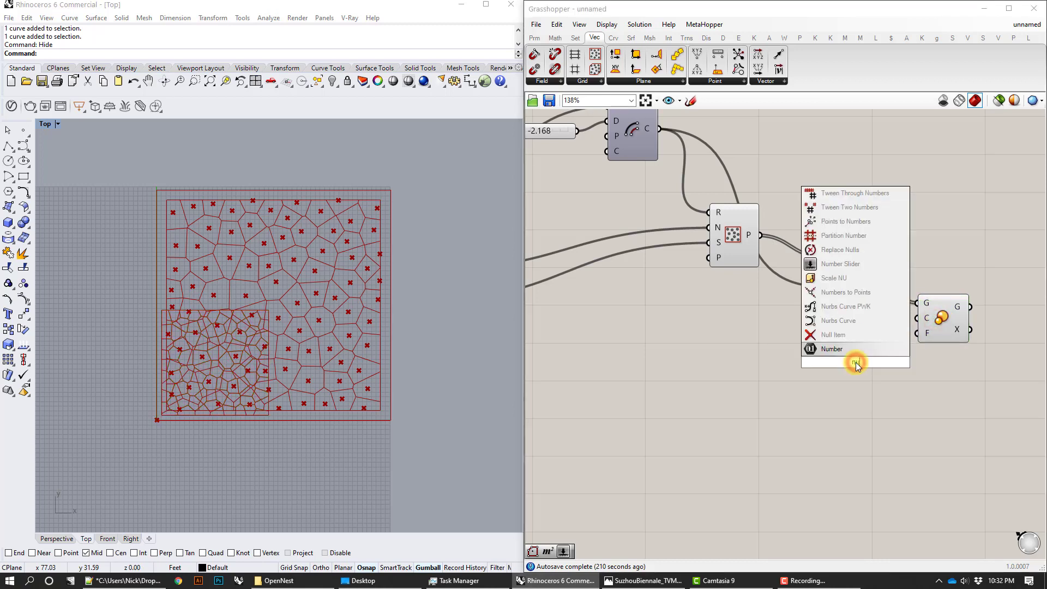
click(860, 327)
drag(870, 363, 957, 310)
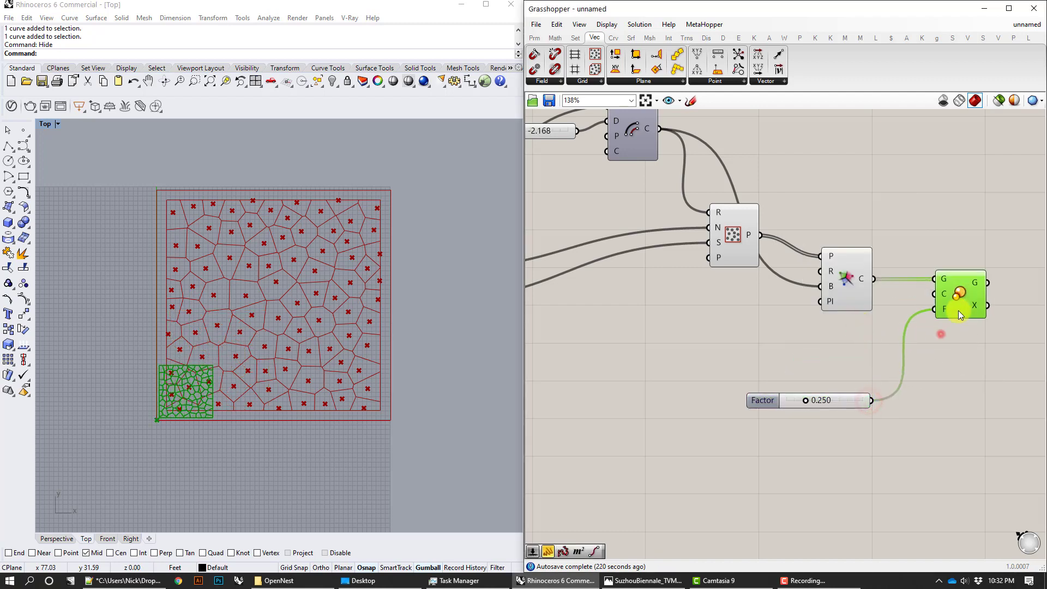
Step: Add a Polygon Center component above Scale and feed the Voronoi cells into its polyline input
double_click(897, 203)
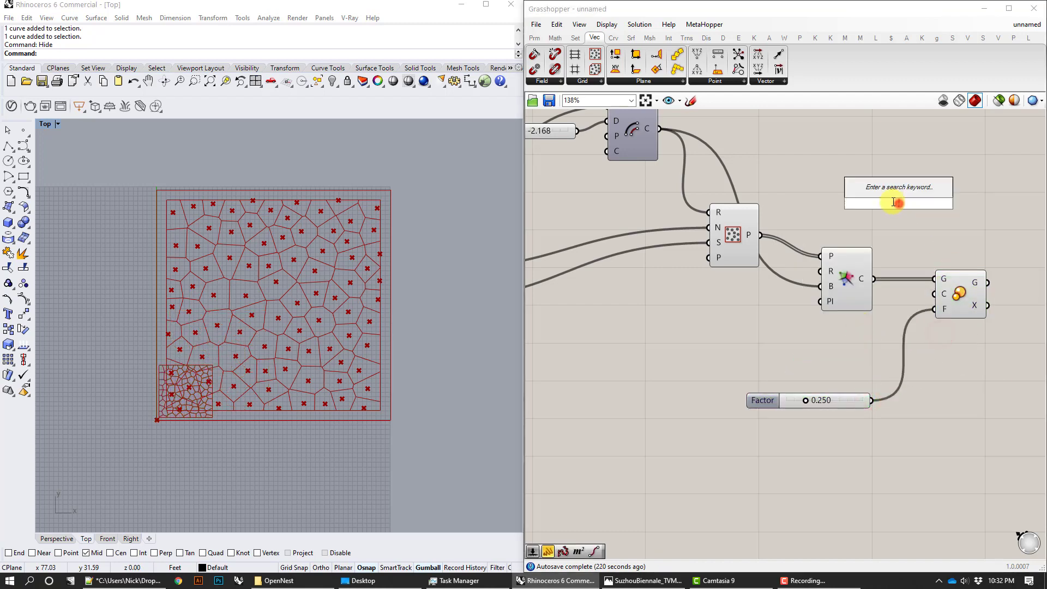
click(613, 38)
click(562, 82)
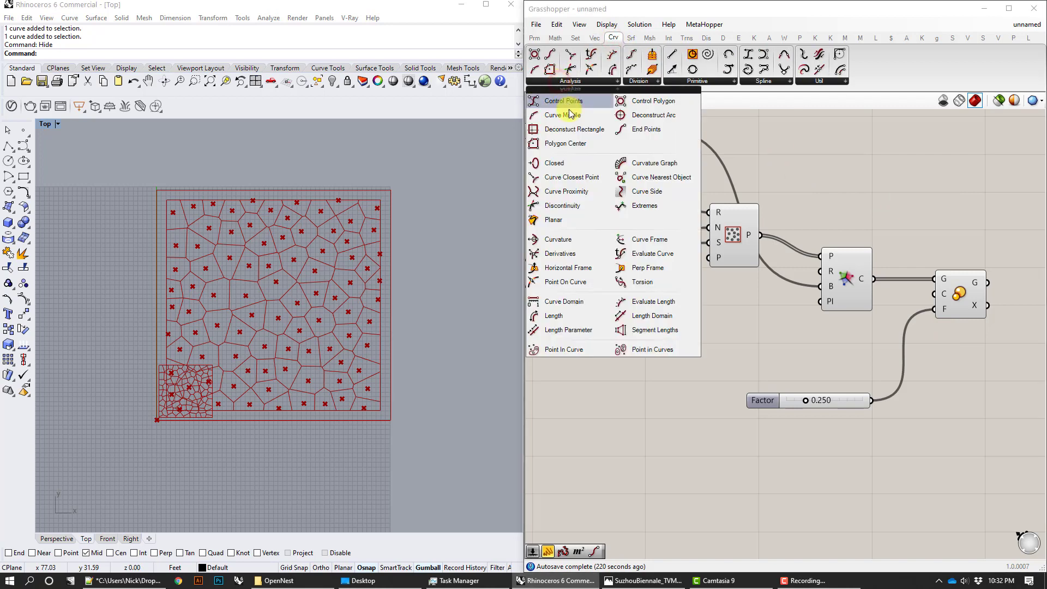
drag(560, 144, 910, 206)
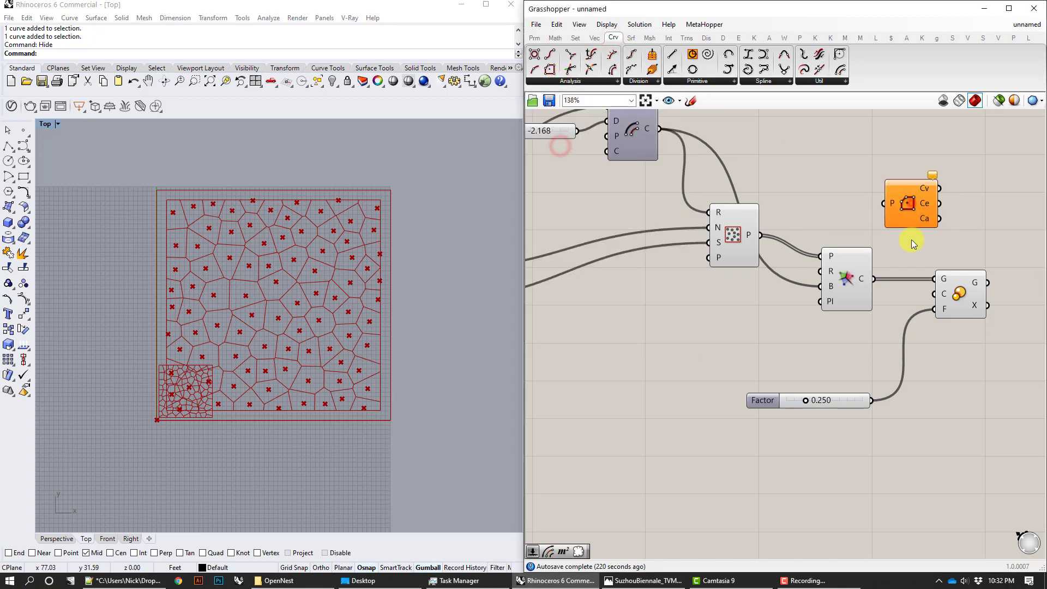
right_drag(932, 198, 912, 242)
drag(854, 324, 872, 230)
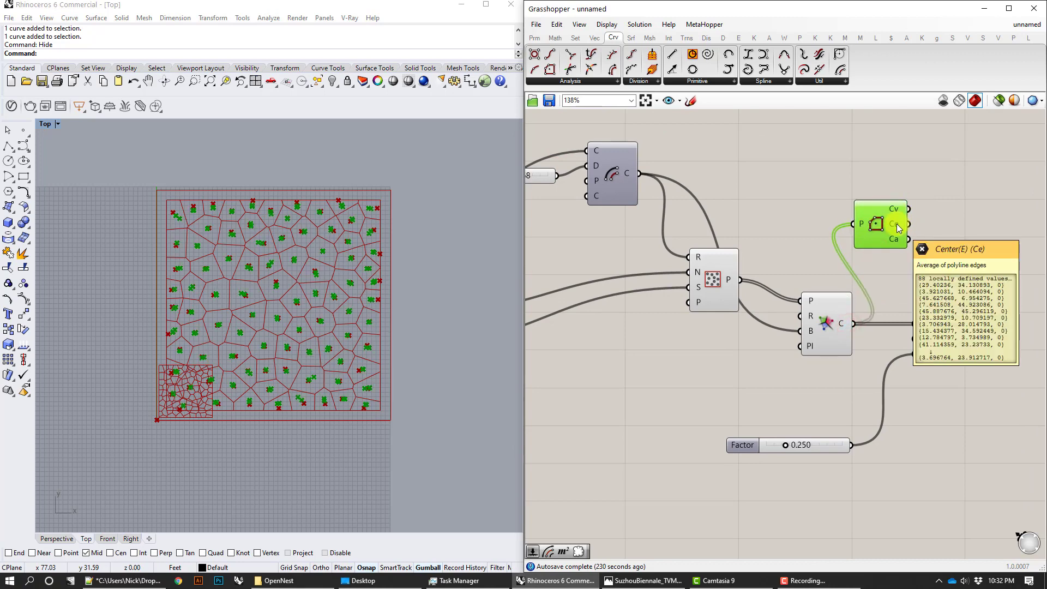
Step: Connect Polygon Center's area centroid output to Scale's center input
mouse_move(898, 240)
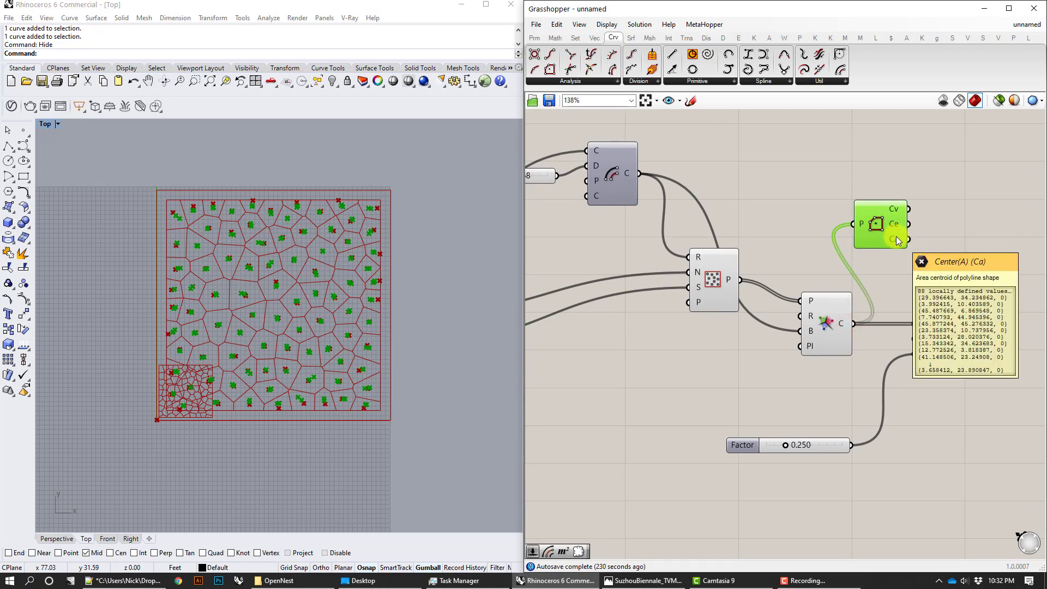
click(992, 322)
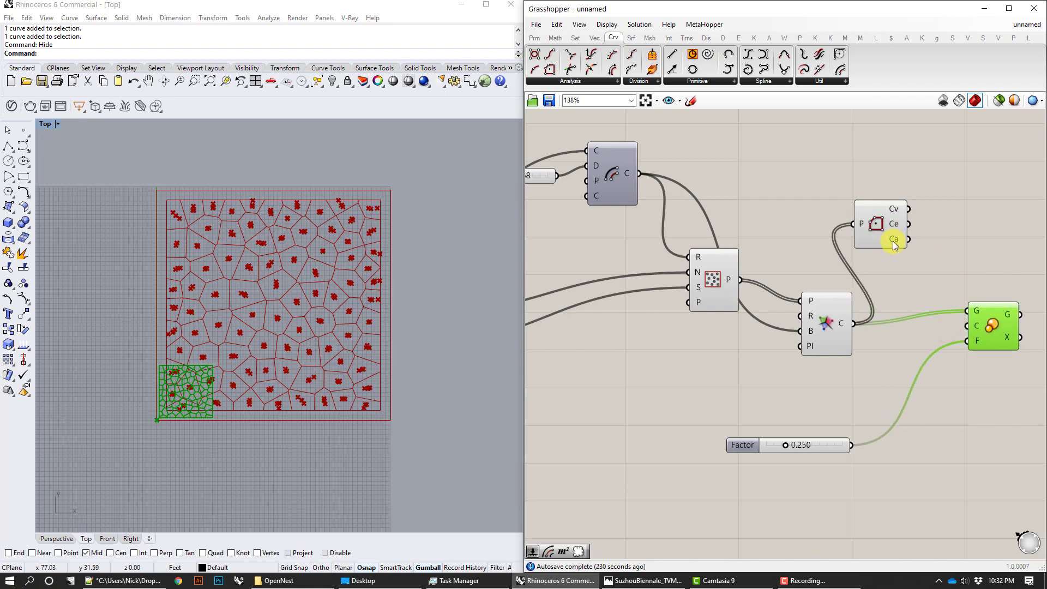
drag(909, 239, 968, 326)
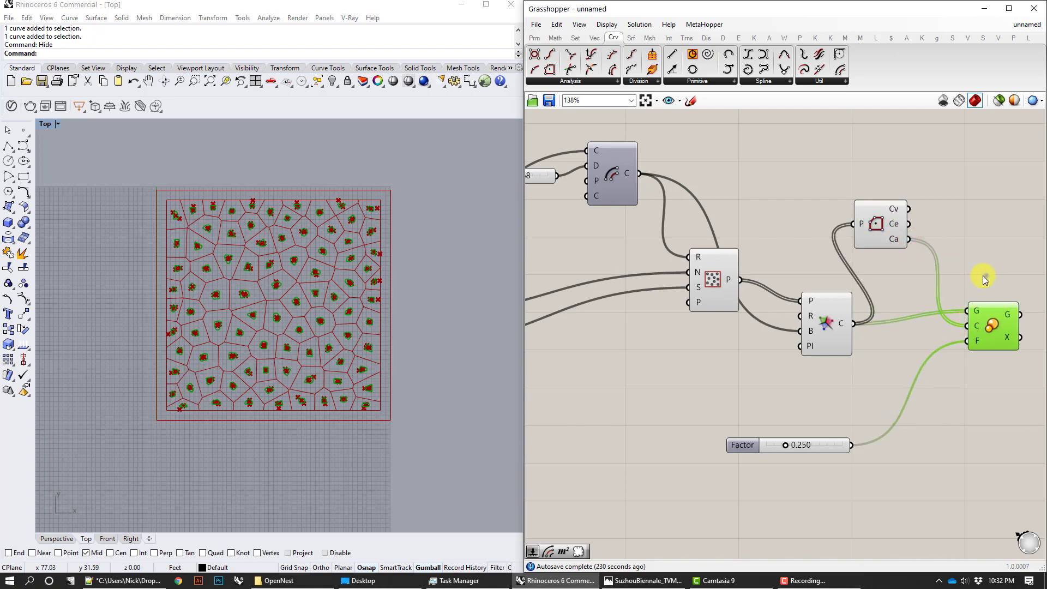
Step: Turn off the previews of Populate 2D, Voronoi and Polygon Center, and set the scale factor to 0.720
right_drag(983, 276, 940, 278)
drag(838, 353, 682, 180)
right_click(692, 173)
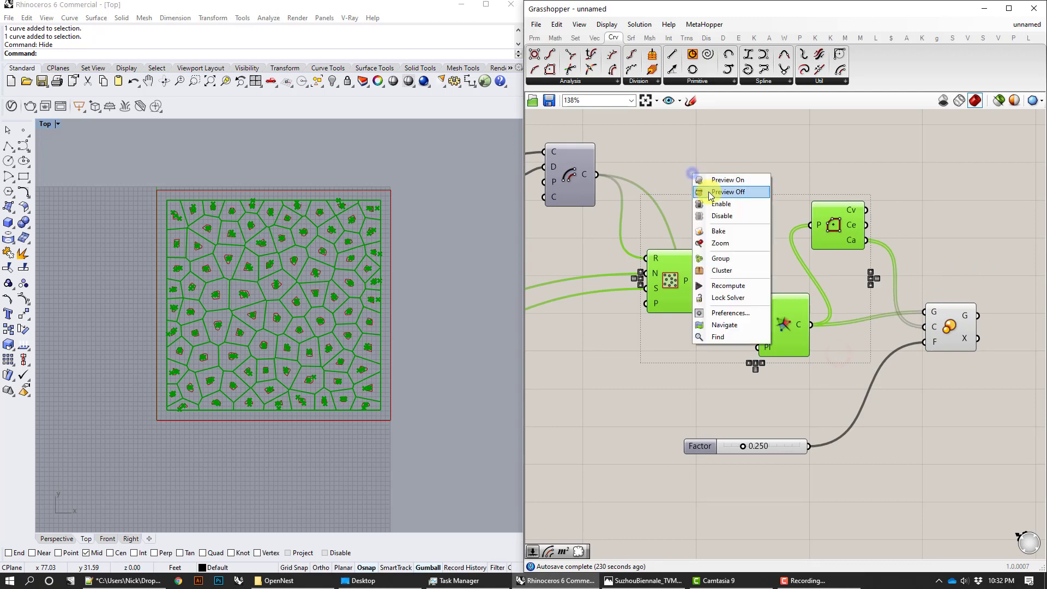
click(710, 192)
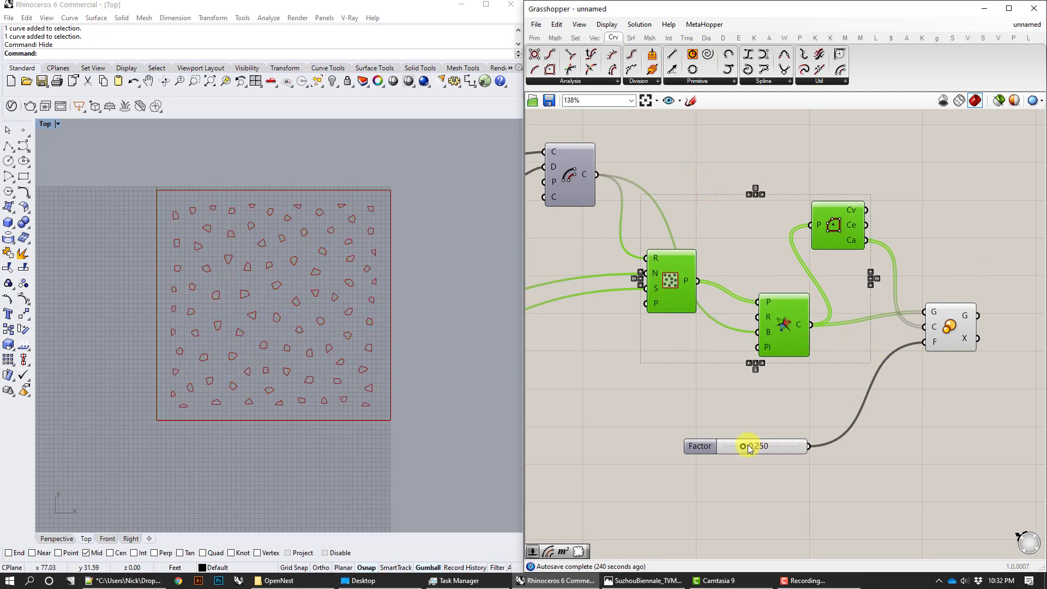
drag(743, 447, 781, 449)
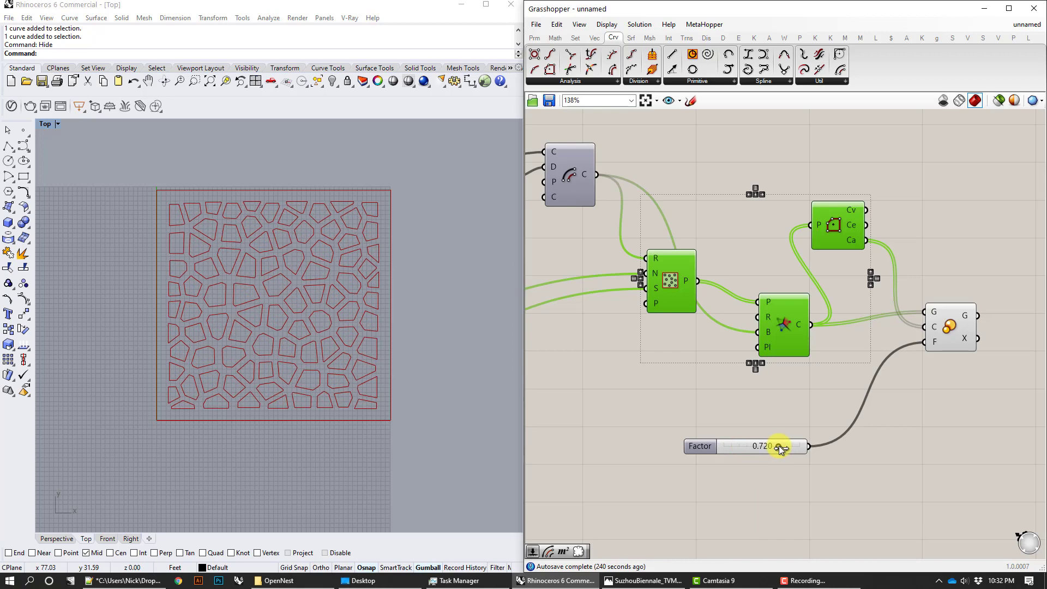
Step: Add a Rebuild Curve component after Scale and feed the scaled cells into its curve input
right_drag(931, 348, 784, 355)
click(902, 327)
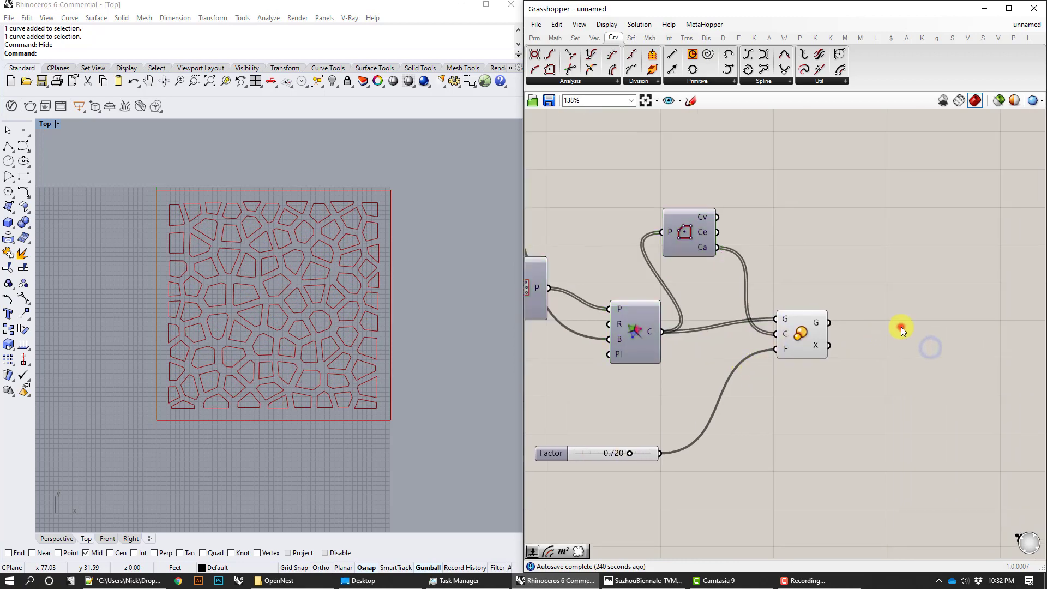
double_click(901, 326)
text(rebui)
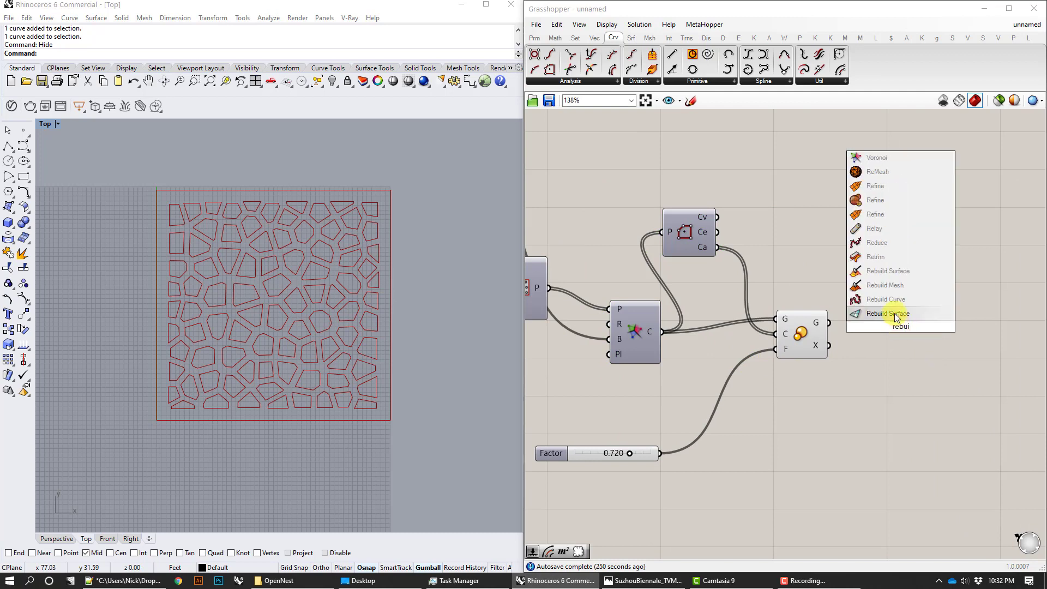
click(897, 314)
drag(828, 323, 877, 295)
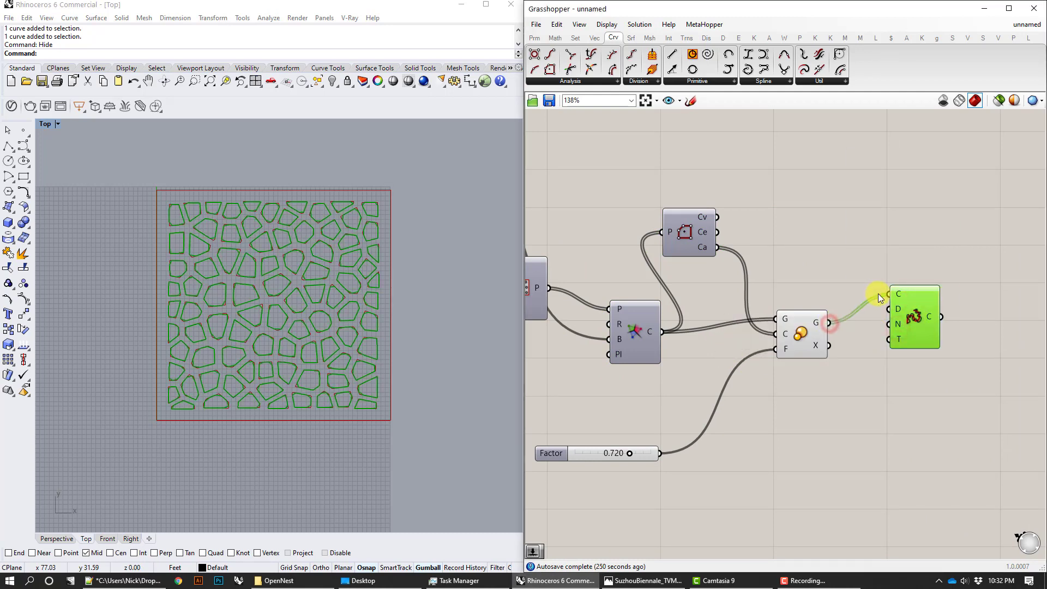
Step: Turn off the preview of the Scale component
drag(821, 383, 794, 286)
right_click(793, 269)
click(804, 283)
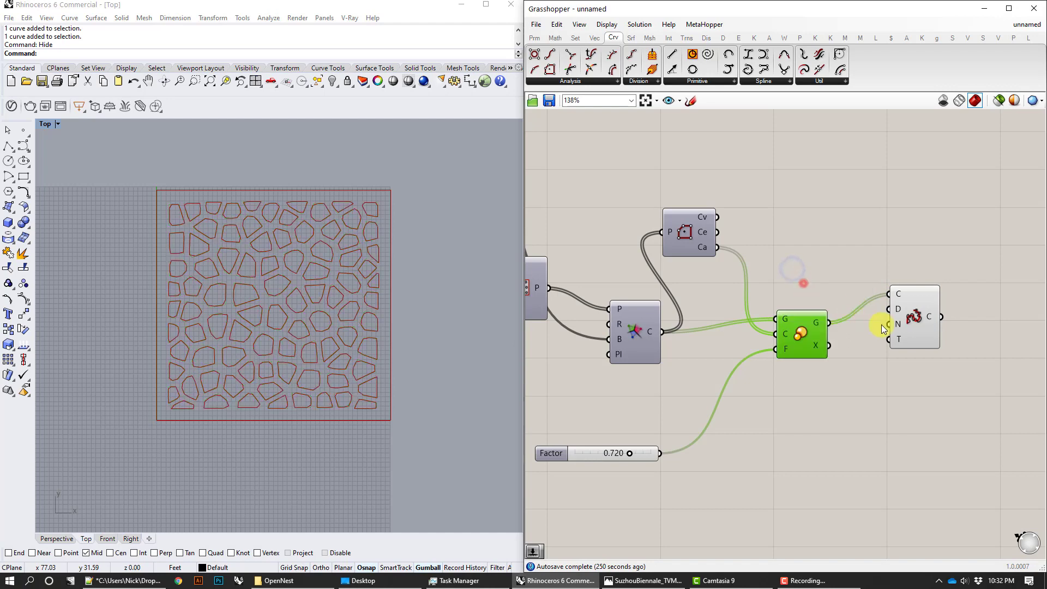
right_drag(859, 396, 826, 346)
click(913, 284)
click(878, 288)
Step: Add an integer slider with upper limit 10, connect it to Rebuild Curve's count input and set it to 5
double_click(829, 370)
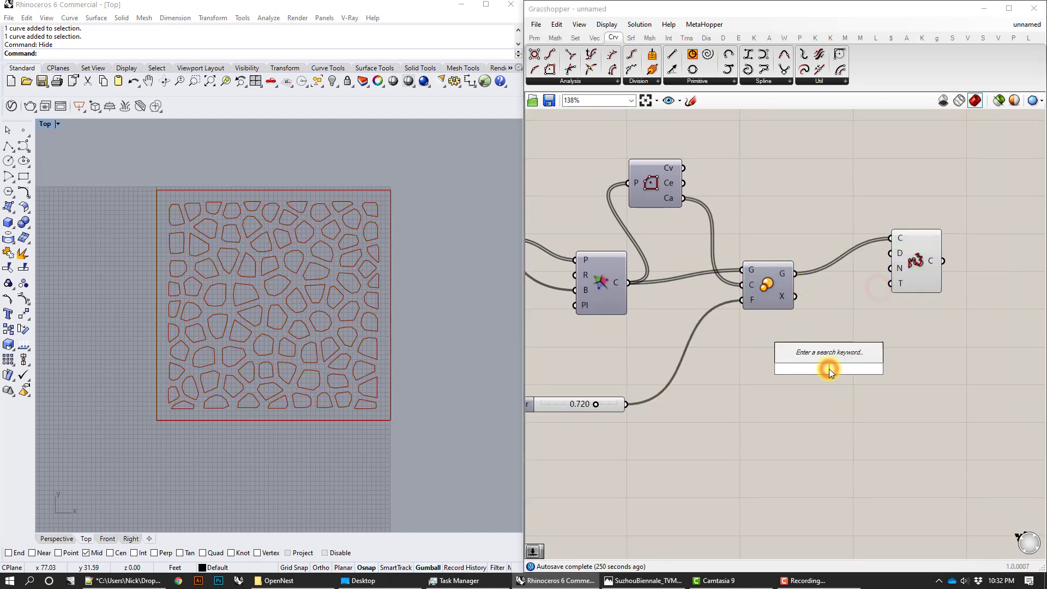
text(10)
key(Return)
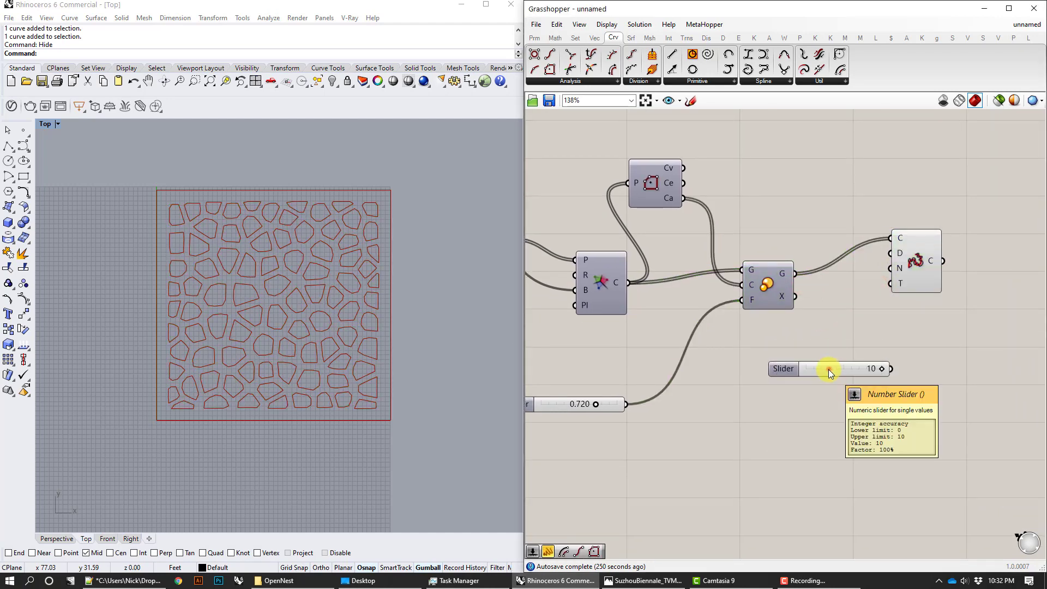
drag(829, 368, 936, 274)
click(935, 273)
Step: Duplicate the rebuild Count slider, connect the copy to Rebuild Curve's degree input and set it to 3
click(817, 387)
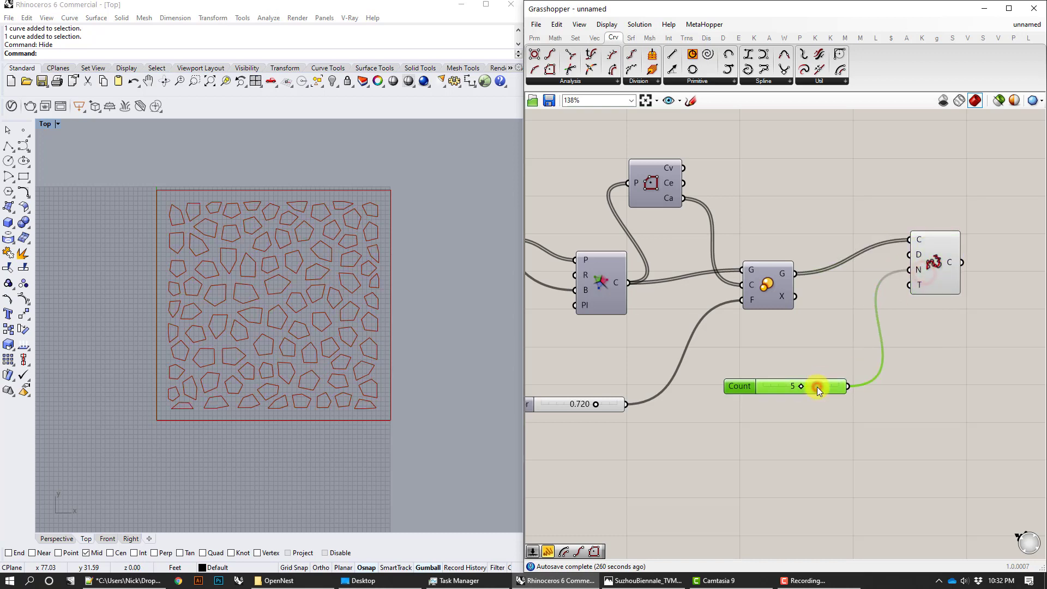
key(ctrl+c)
key(ctrl+v)
drag(817, 387, 789, 363)
drag(854, 359, 910, 255)
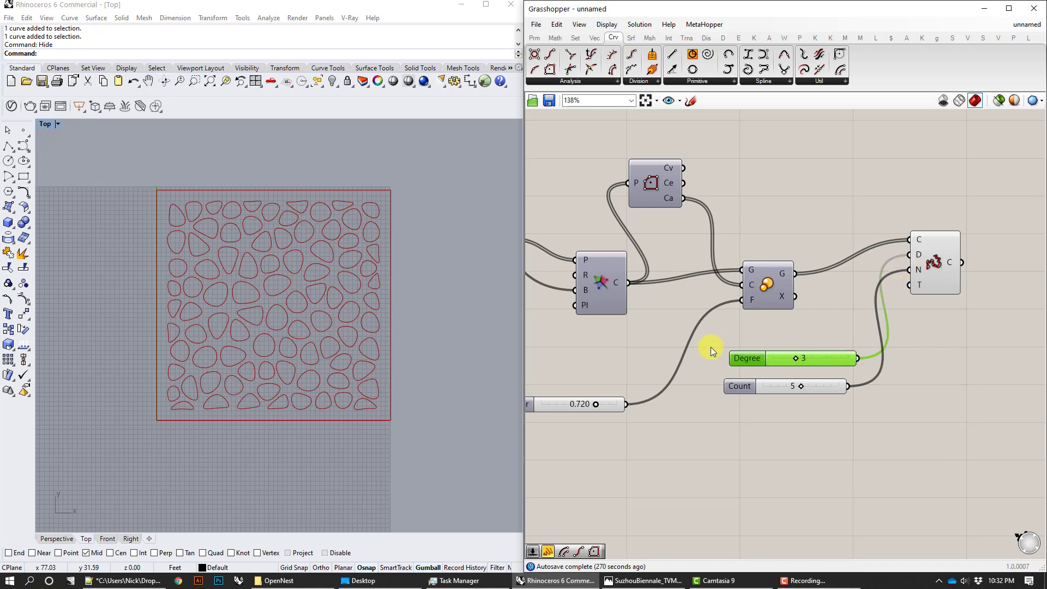
Step: Set Populate 2D's point count to 24 and its seed to 73
right_drag(655, 351, 755, 365)
scroll(755, 365, down, 1)
right_drag(621, 364, 818, 373)
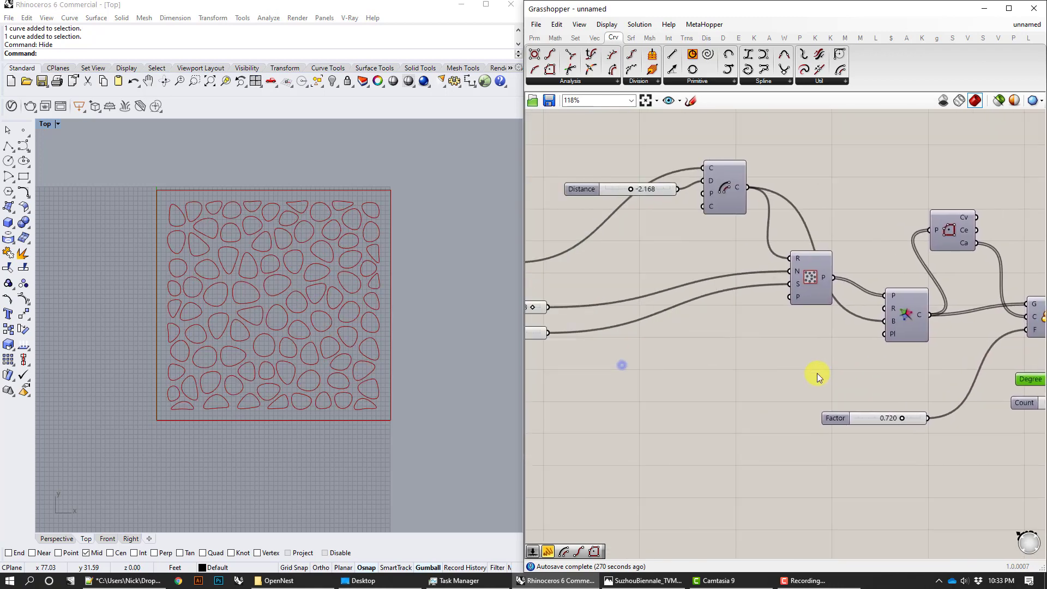
right_drag(624, 325, 773, 364)
scroll(675, 349, up, 1)
right_drag(668, 342, 752, 343)
scroll(761, 349, up, 1)
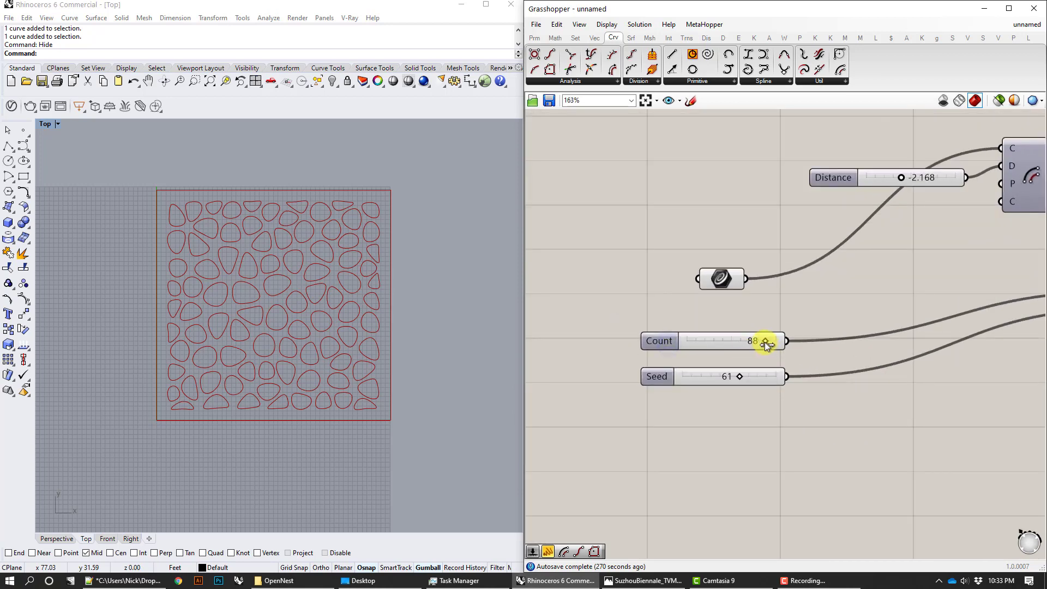
drag(763, 343, 708, 345)
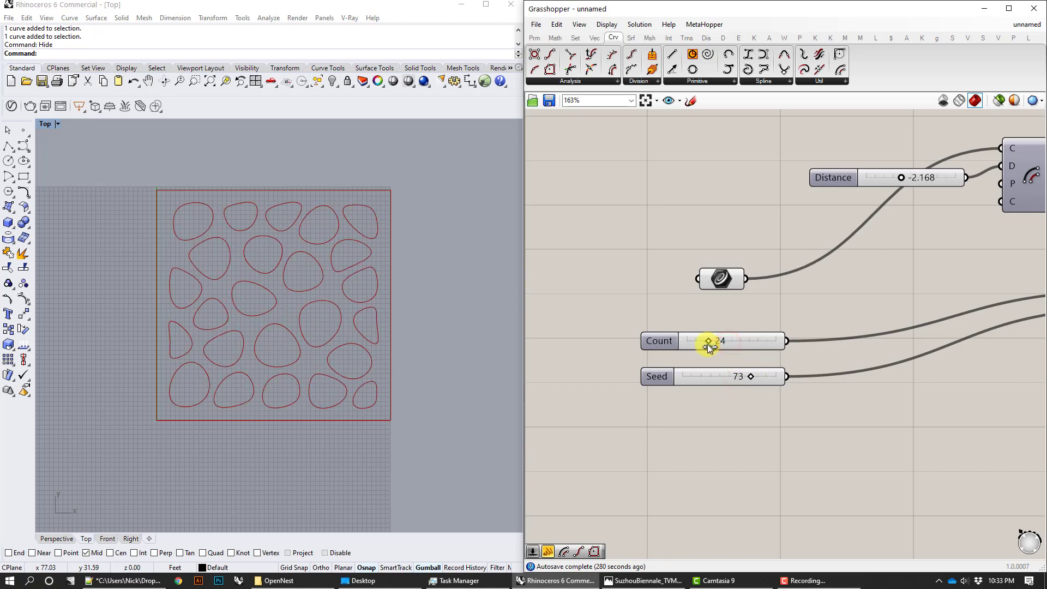
Step: Set the Rebuild Curve count to 9
right_drag(836, 371, 683, 361)
scroll(688, 363, down, 3)
right_drag(842, 399, 652, 384)
scroll(871, 414, up, 4)
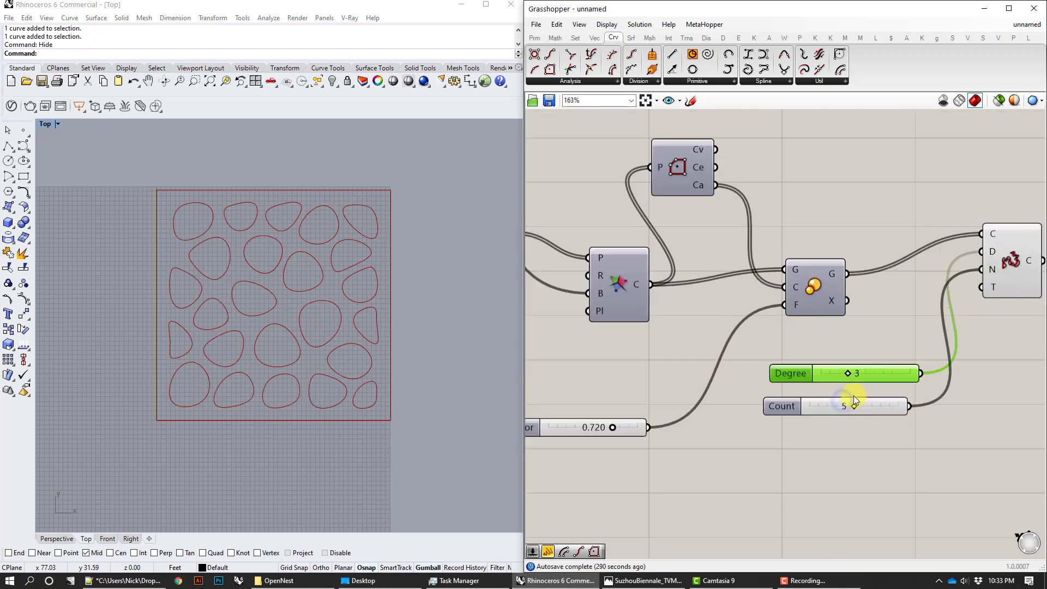
right_drag(856, 395, 779, 390)
drag(777, 402, 824, 404)
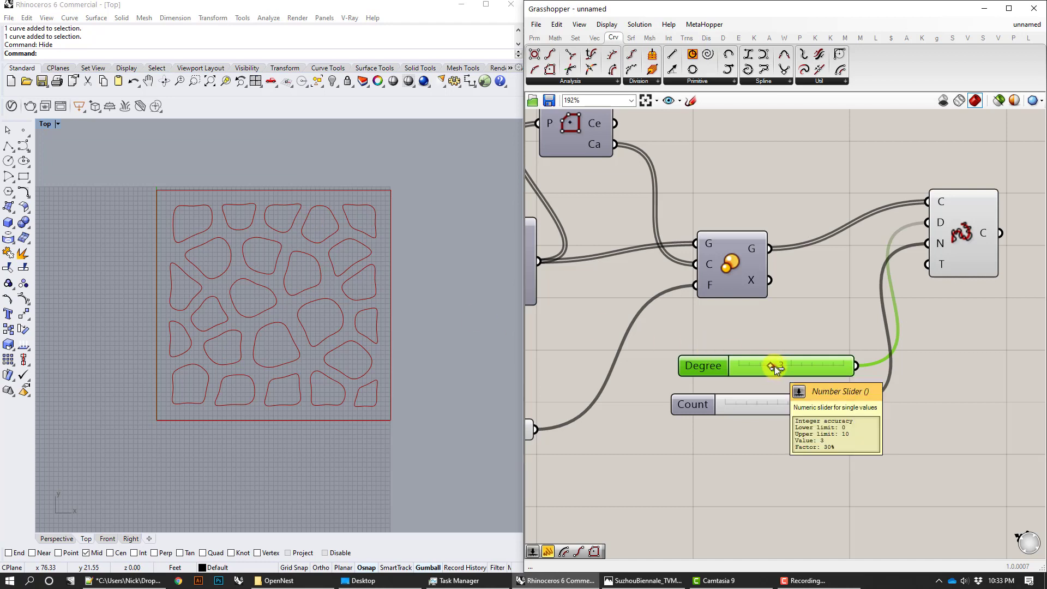
Step: Try a Rebuild Curve degree of 5 and return the degree to 3
drag(775, 367, 795, 366)
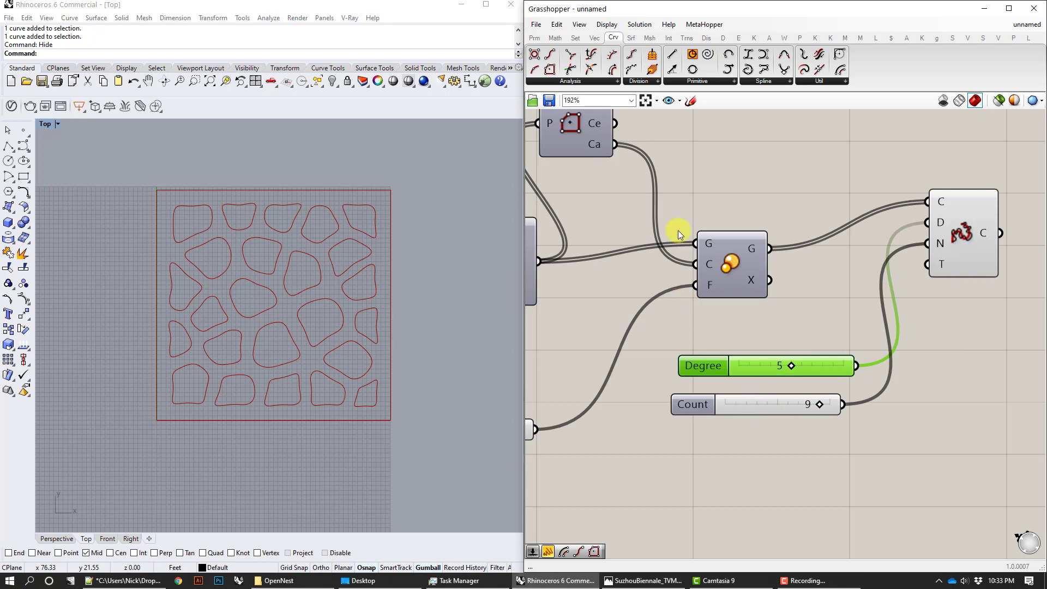
right_drag(676, 331, 711, 331)
drag(857, 379, 837, 384)
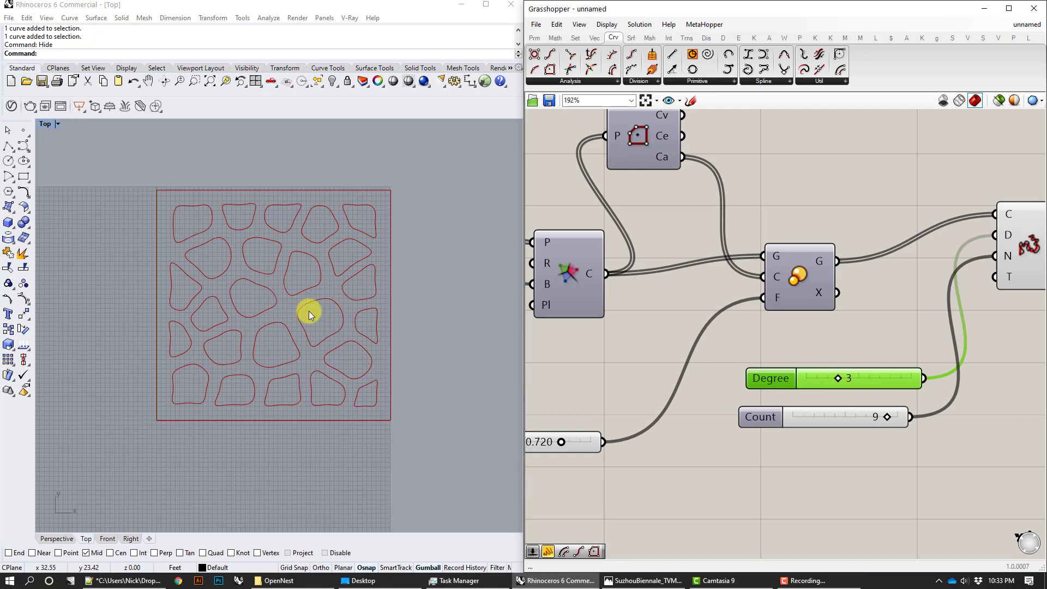
Step: Highlight the rebuilt curves in the Rhino viewport and review the component chain from Offset Curve to Rebuild Curve
right_drag(817, 322, 562, 336)
click(778, 281)
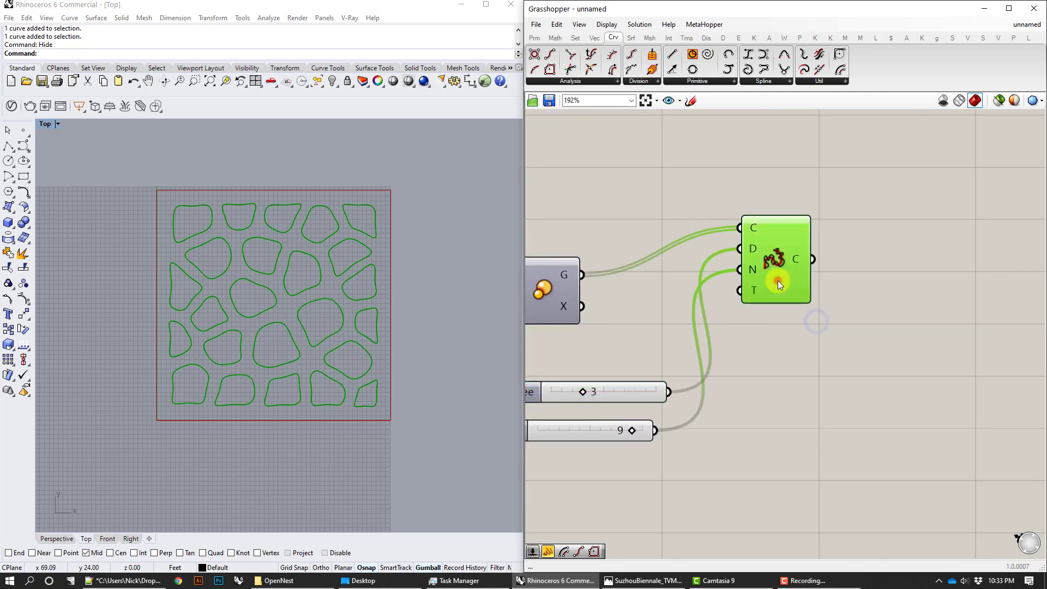
click(876, 308)
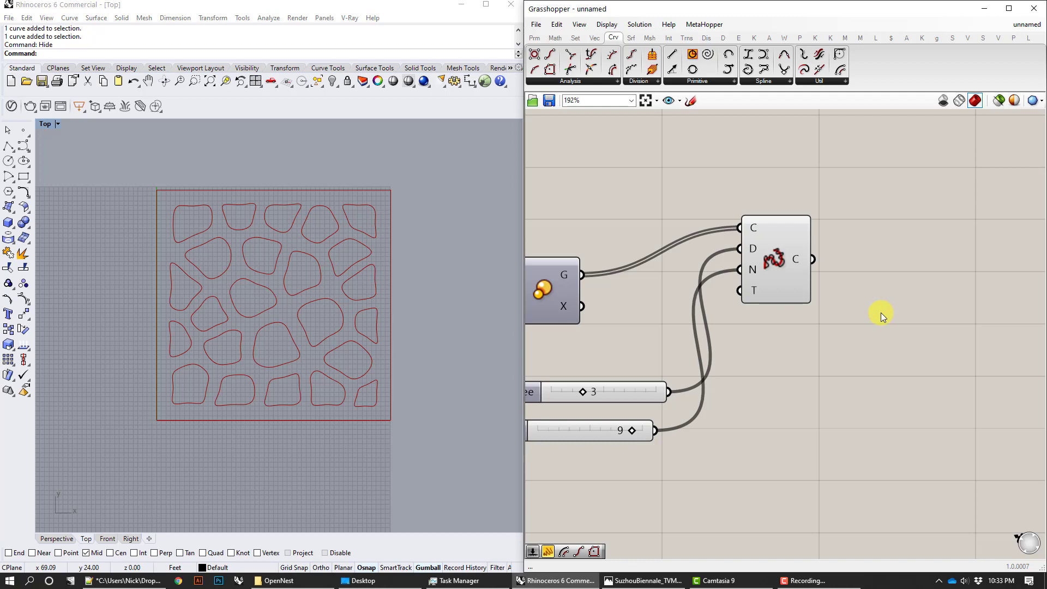
click(772, 245)
click(676, 188)
scroll(626, 319, down, 3)
right_drag(609, 311, 917, 285)
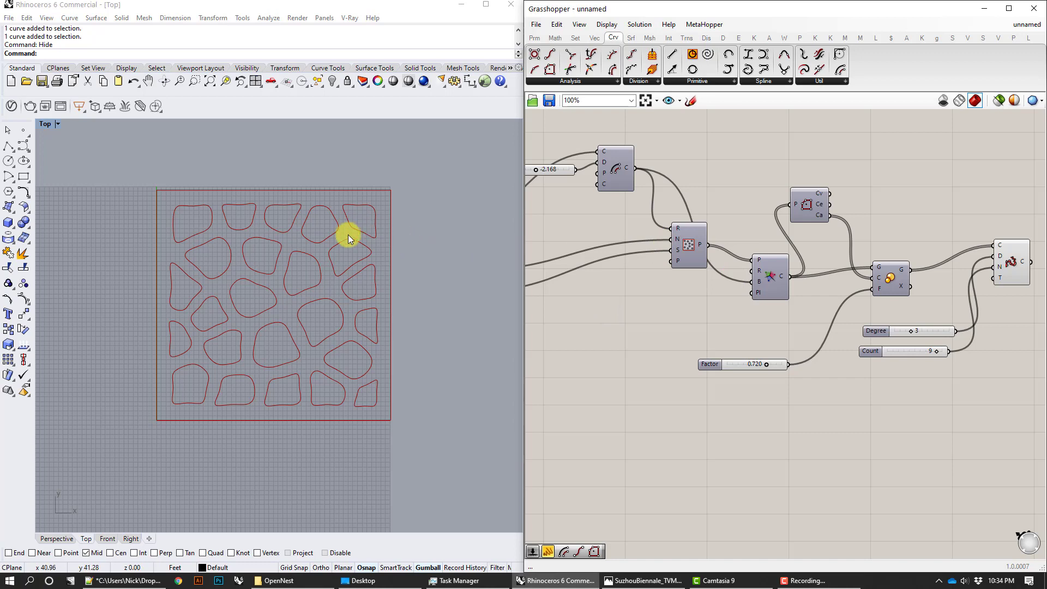
Step: Draw a five-point, degree 2 freeform curve inside the rectangle, arcing from its upper-left corner around to the lower edge
click(24, 146)
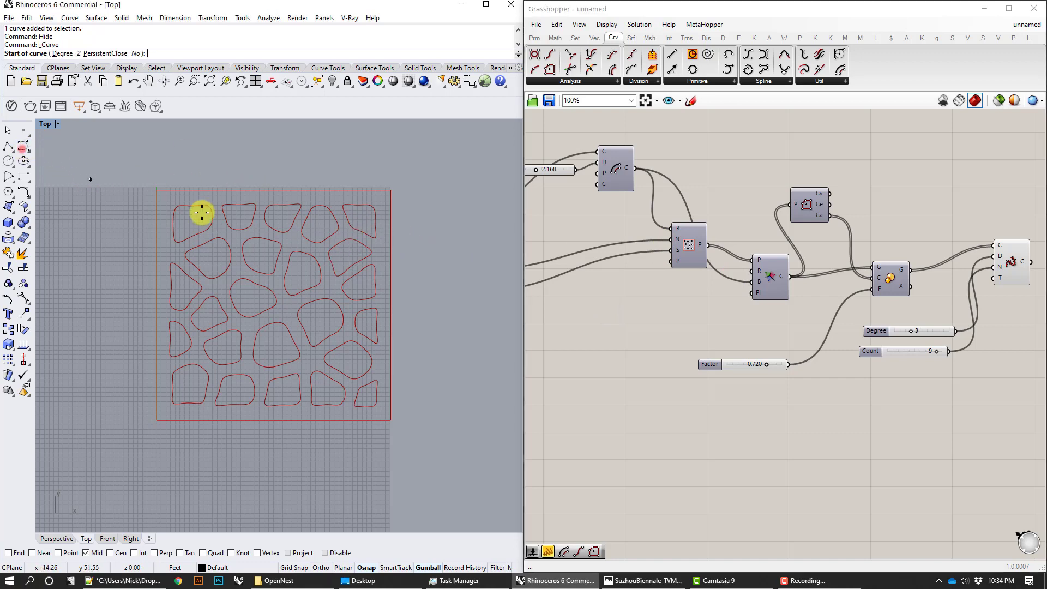
click(175, 205)
click(349, 229)
click(349, 309)
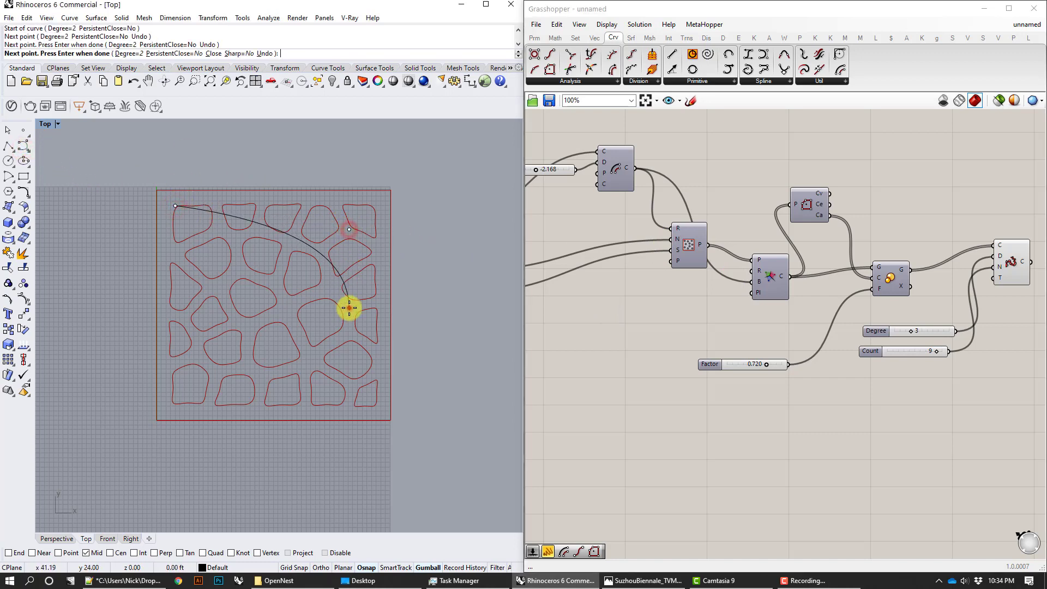
click(286, 378)
click(283, 409)
right_click(283, 409)
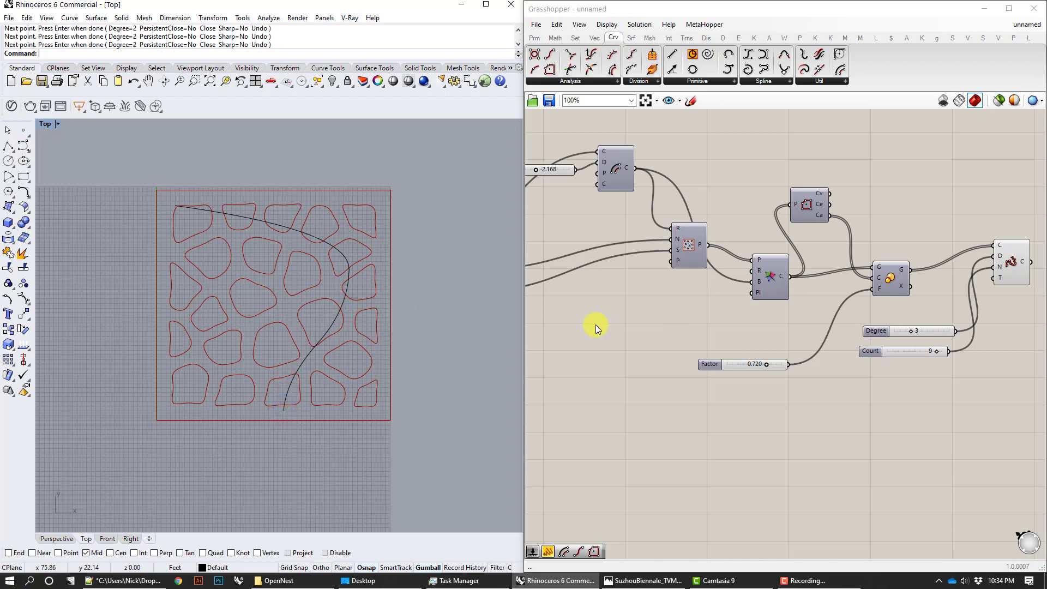
Step: Delete the Populate 2D component that feeds points to the Voronoi
right_drag(594, 325, 715, 323)
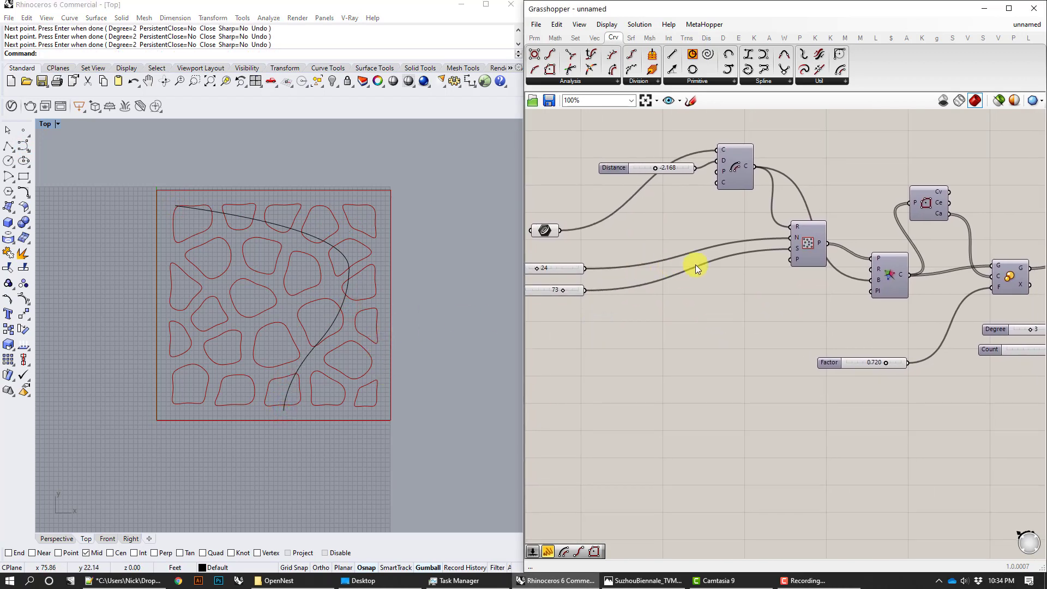
click(545, 230)
click(692, 224)
right_drag(742, 223, 702, 223)
click(699, 174)
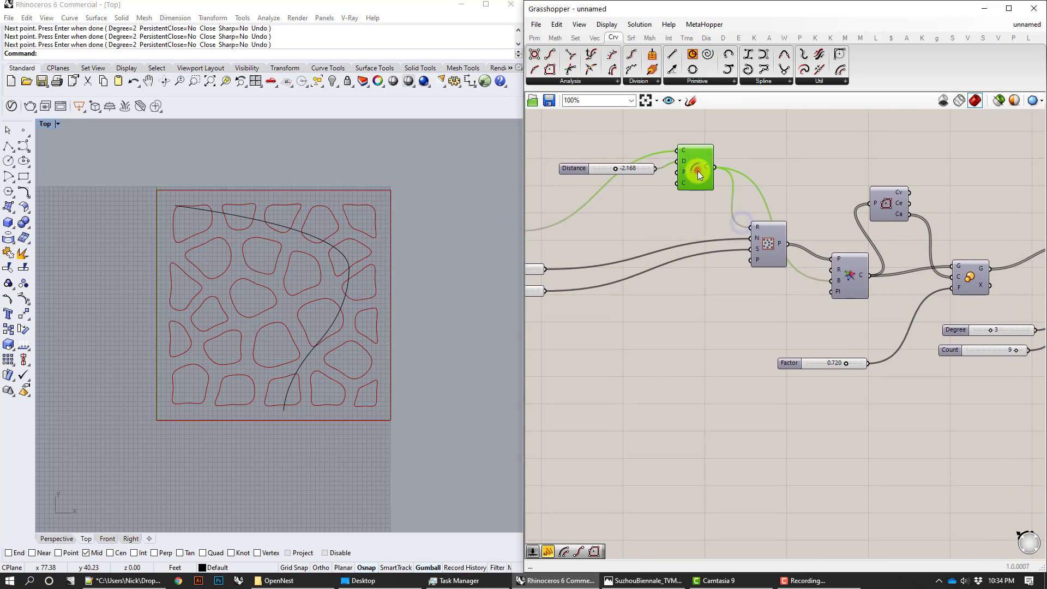
drag(755, 231, 703, 293)
right_drag(703, 293, 746, 259)
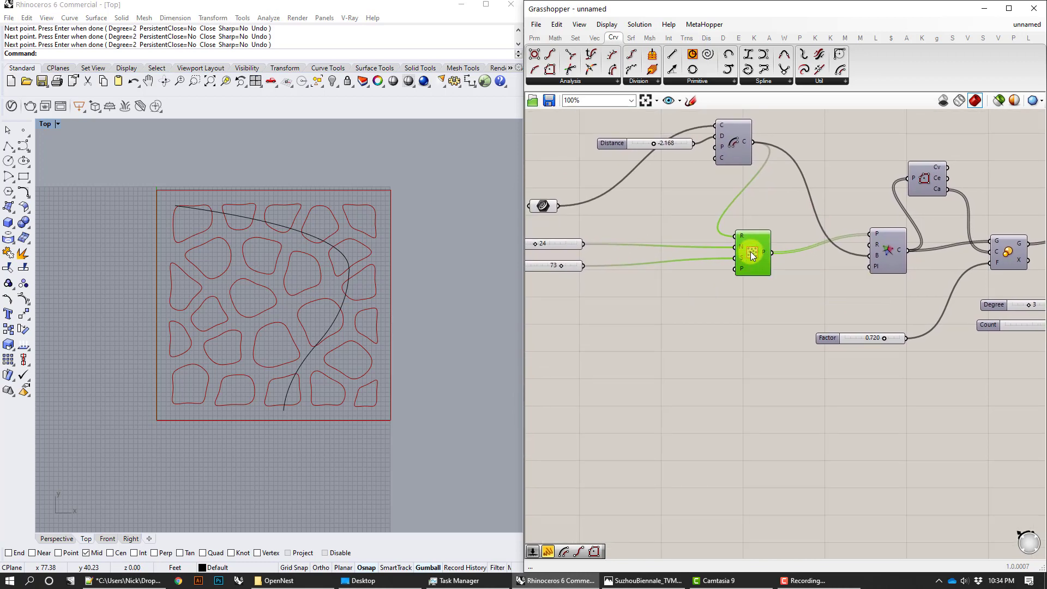
key(Delete)
Step: Add a Divide Curve component in place of the deleted one and connect the offset curve to its curve input
double_click(750, 252)
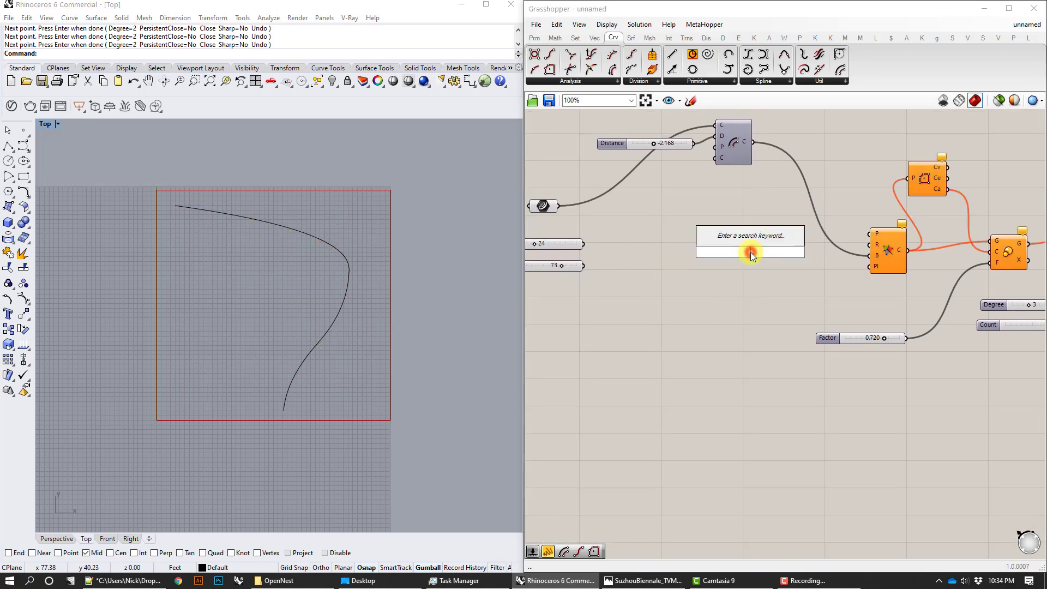
text(div)
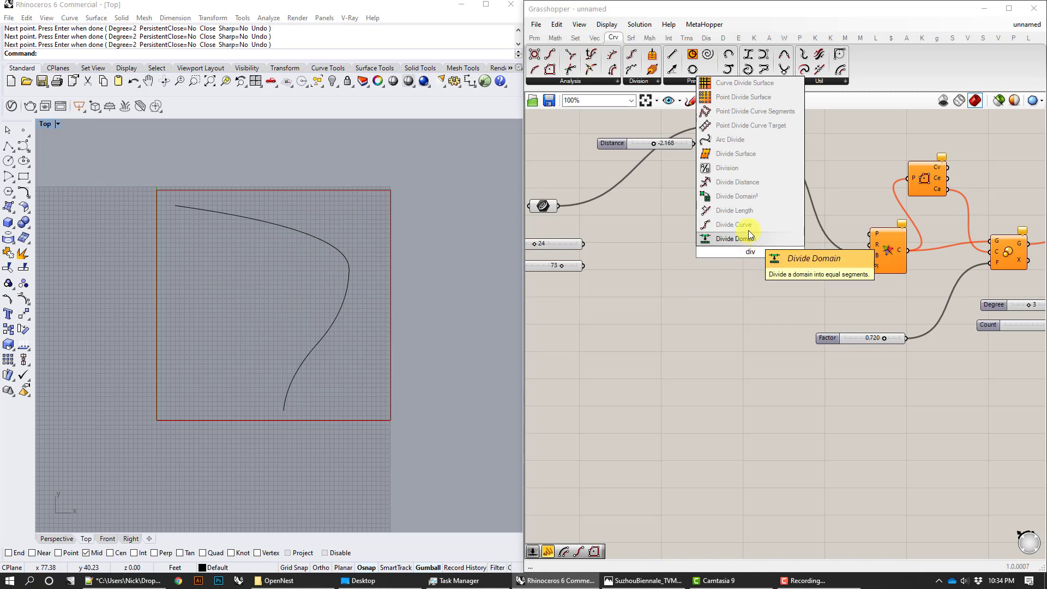
click(748, 228)
drag(741, 249, 779, 235)
drag(753, 143, 779, 249)
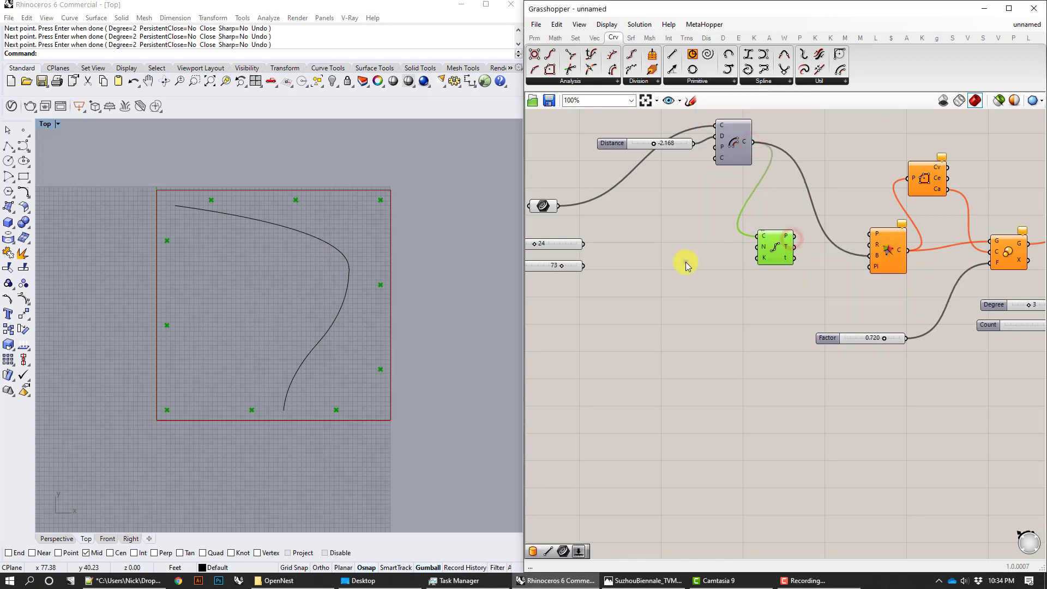
right_drag(685, 262, 702, 261)
Step: Add a Curve parameter below the existing sliders and reference the freeform Rhino curve in it
double_click(655, 304)
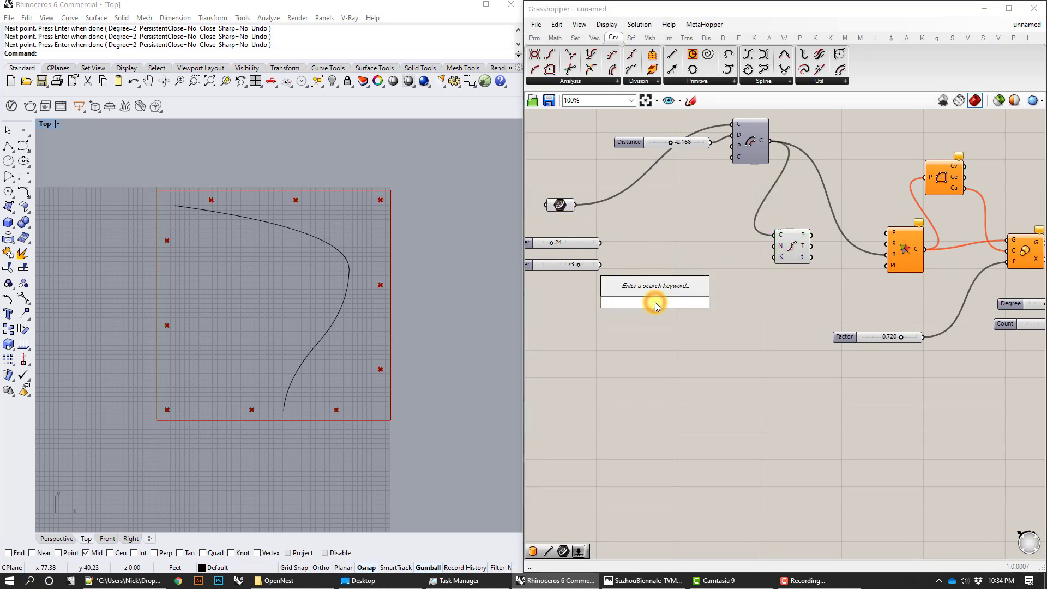
text(cur)
click(646, 235)
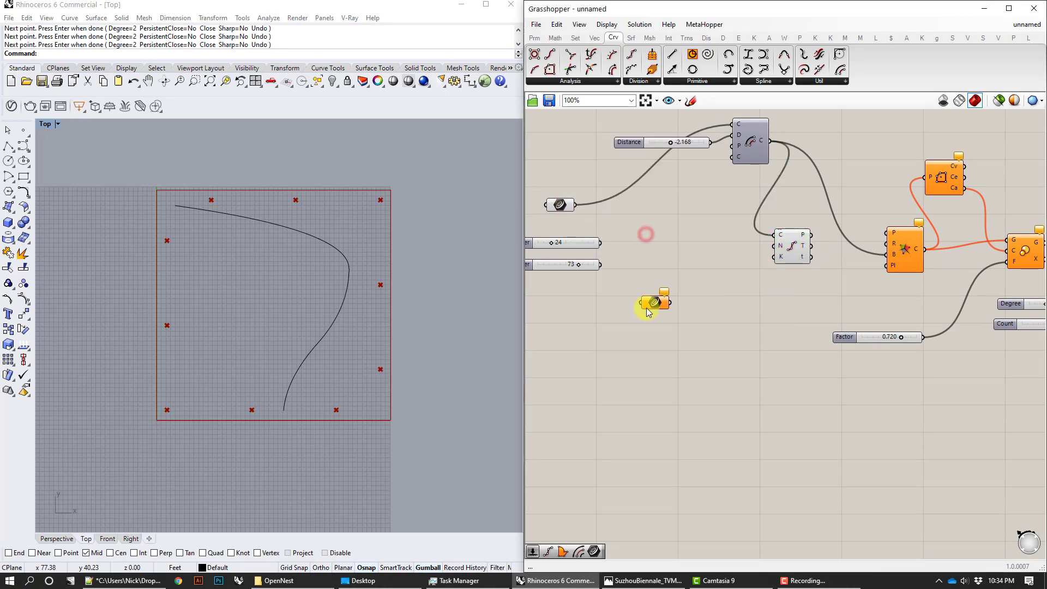
click(348, 262)
right_click(669, 312)
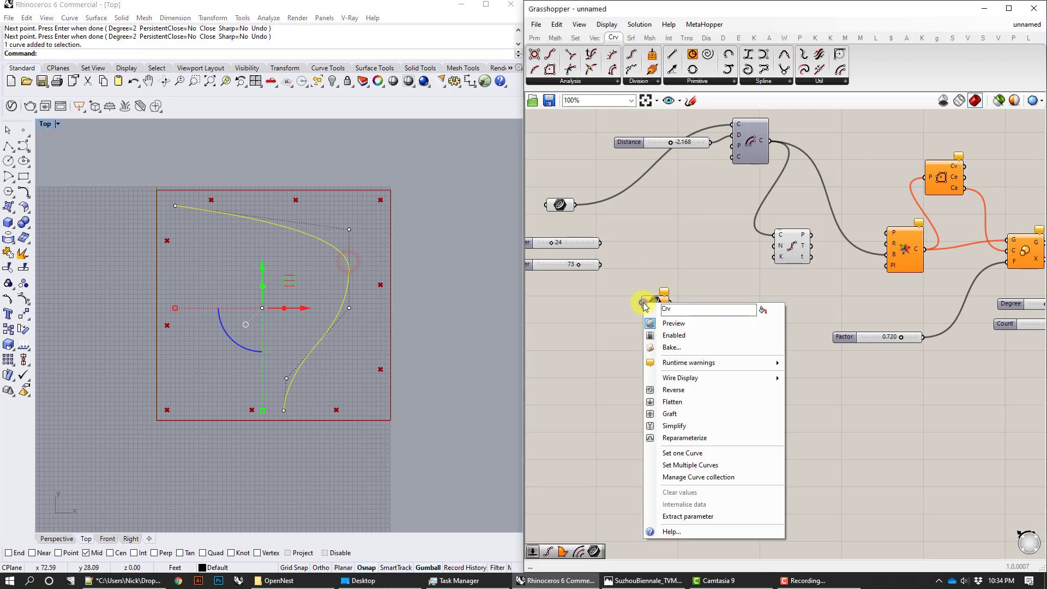
click(678, 450)
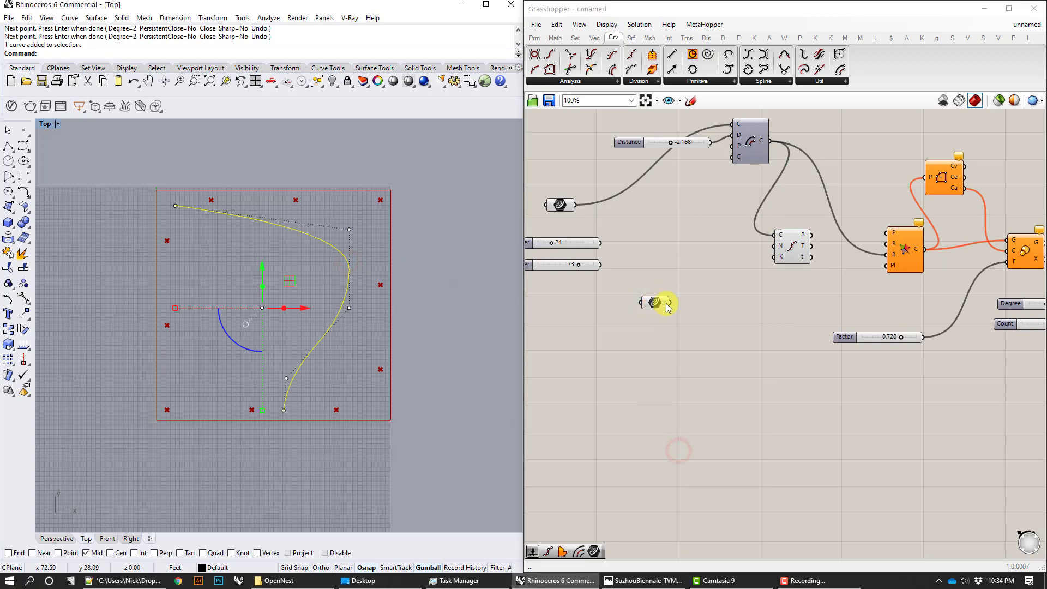
Step: Replace the Divide Curve input with the referenced freeform curve and connect a count slider set to 5
drag(670, 302, 779, 238)
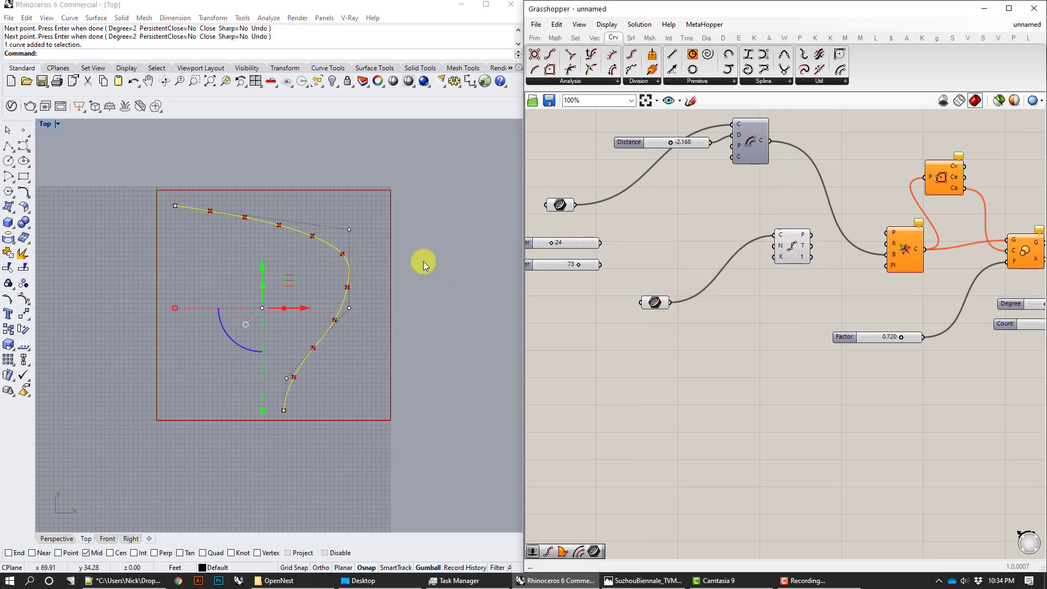
double_click(698, 319)
text(10)
key(Return)
drag(698, 319, 717, 261)
right_drag(805, 295, 745, 296)
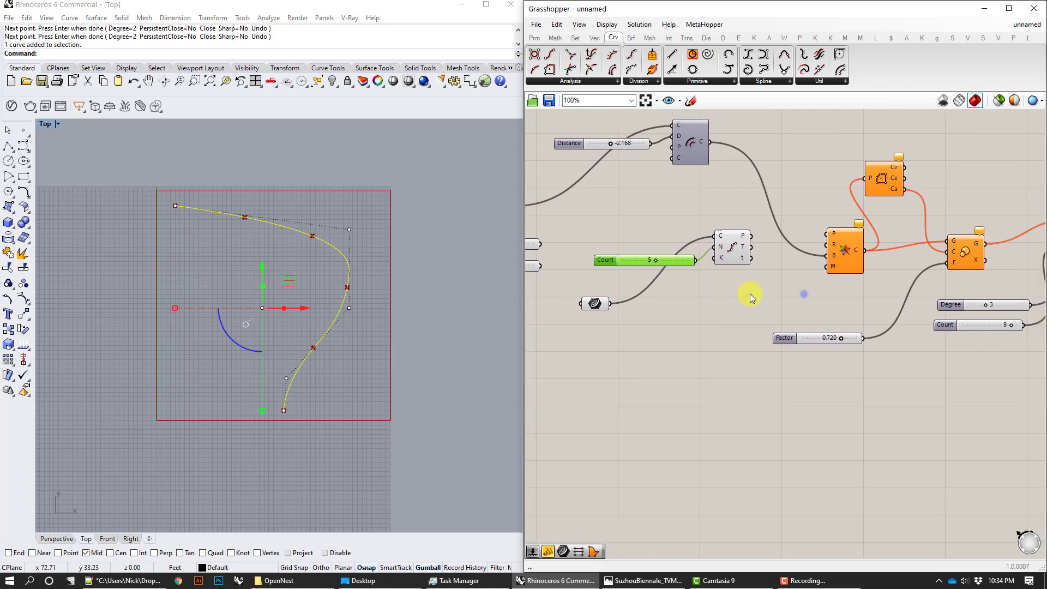
Step: Feed the Divide Curve points into the Voronoi component's points input
click(763, 286)
drag(753, 236, 826, 234)
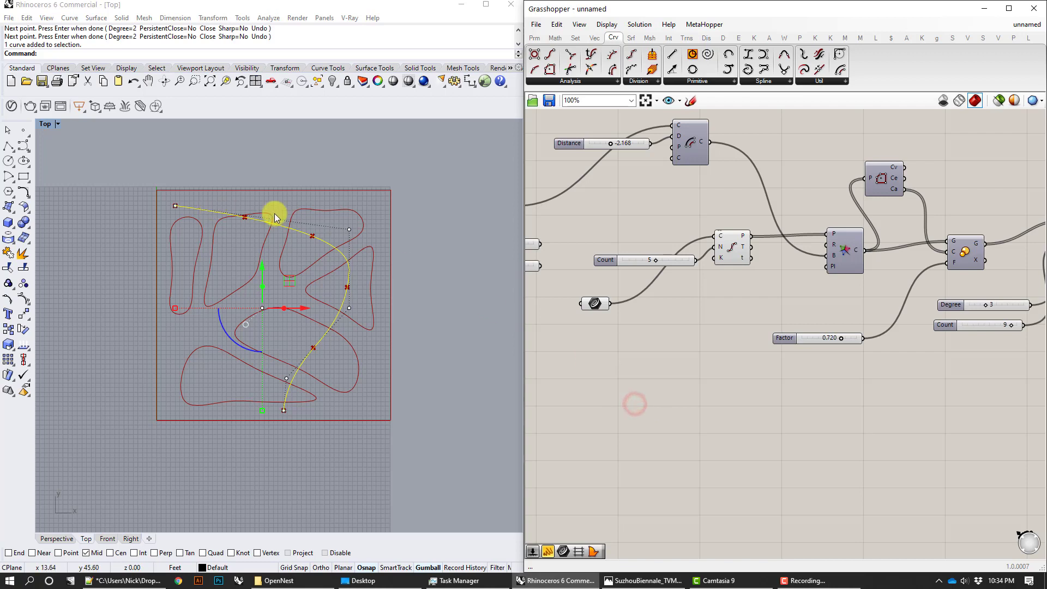
click(456, 322)
Step: Set the Rebuild Curve count to 4 and the Scale factor to 0.650
right_drag(849, 301, 720, 304)
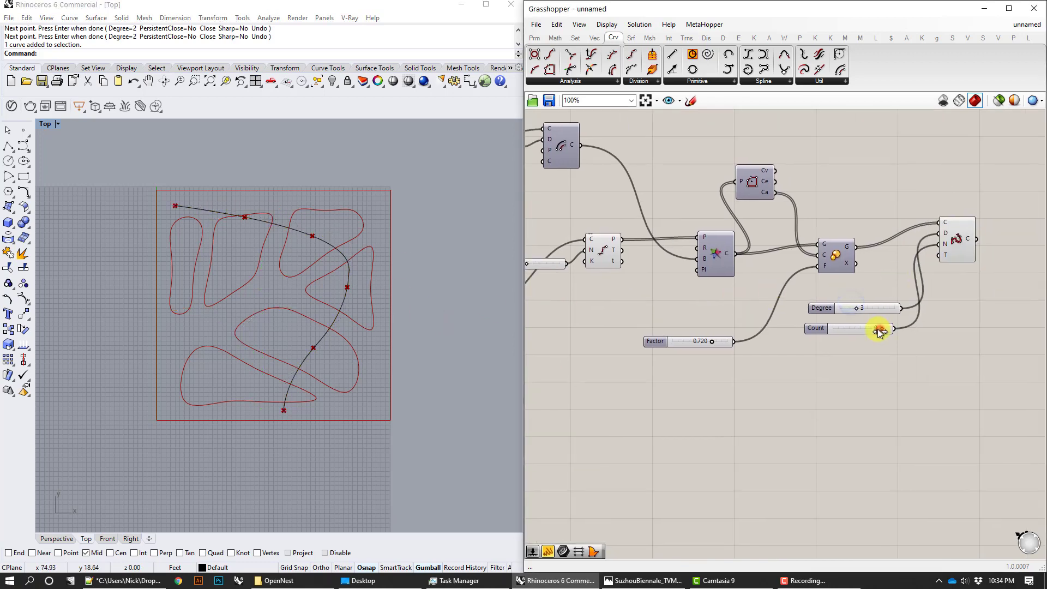
drag(879, 329, 854, 332)
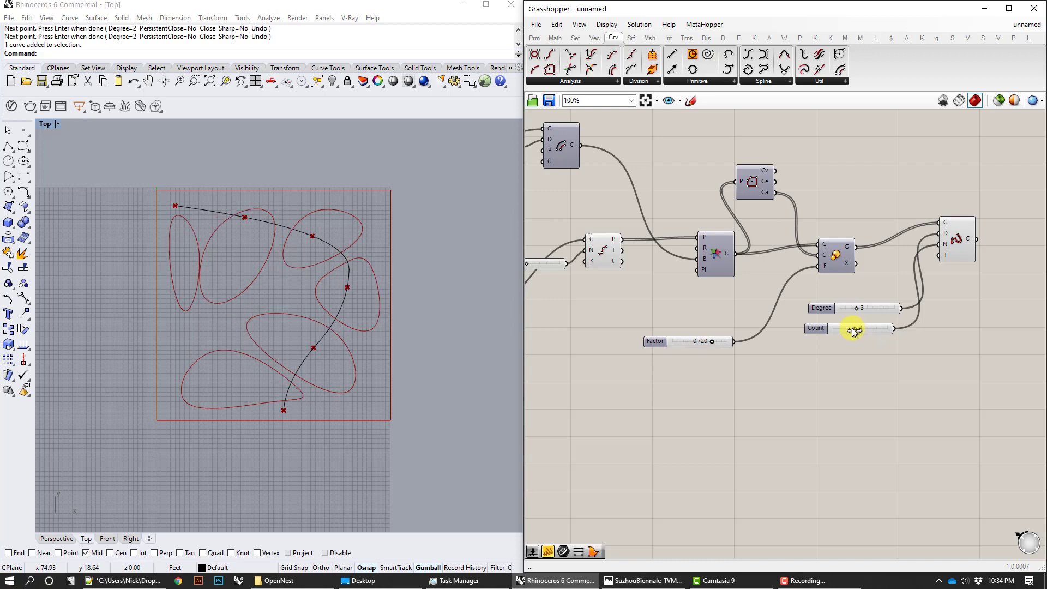
right_drag(651, 307, 727, 307)
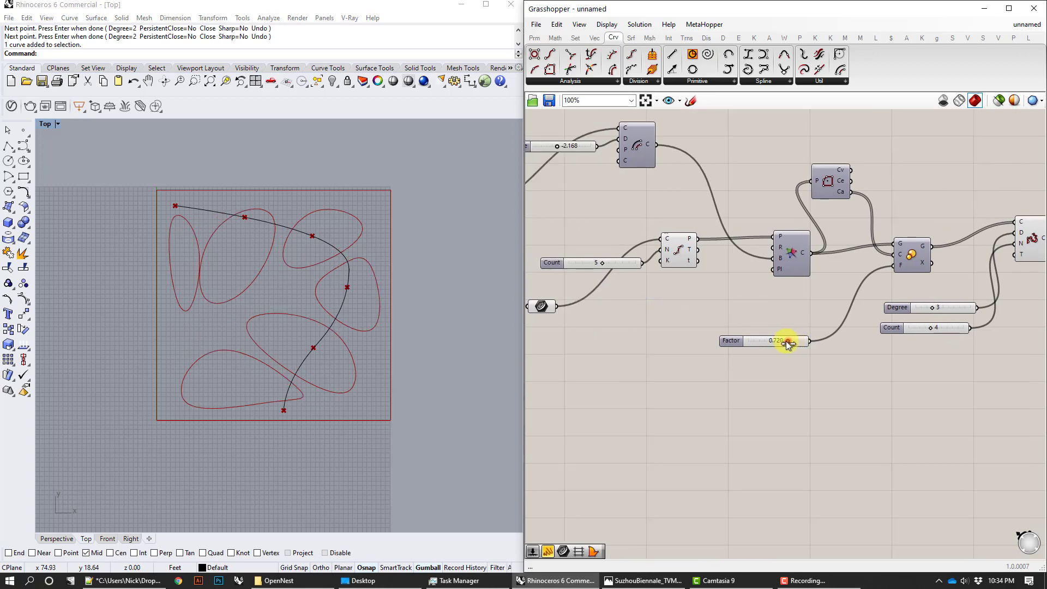
drag(787, 343, 786, 343)
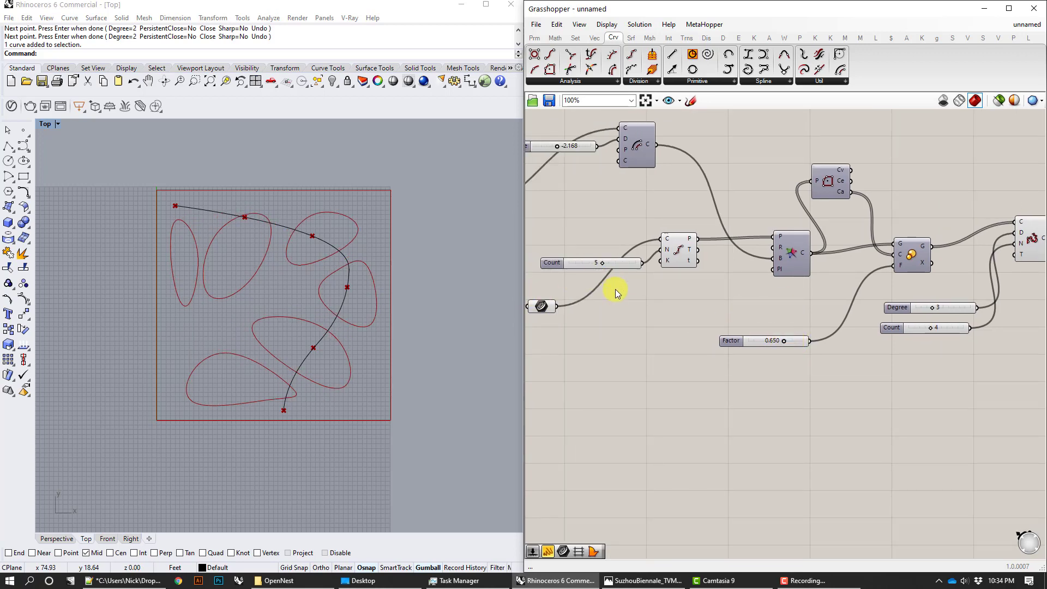
Step: Pull two control points of the freeform curve inward and set the Divide Curve count to 8
right_drag(616, 293, 708, 329)
click(353, 279)
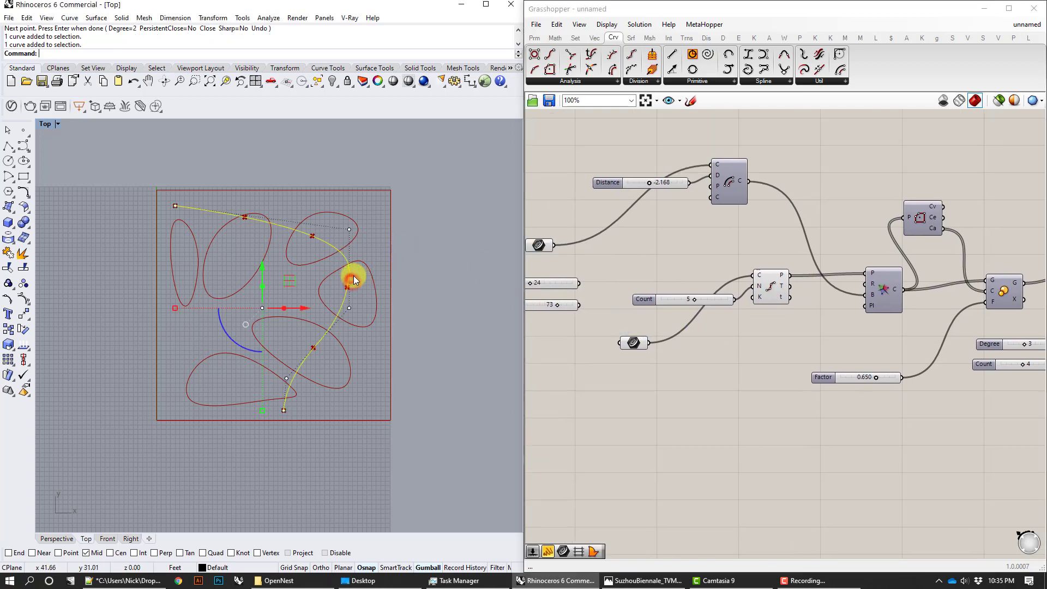
drag(349, 229, 332, 244)
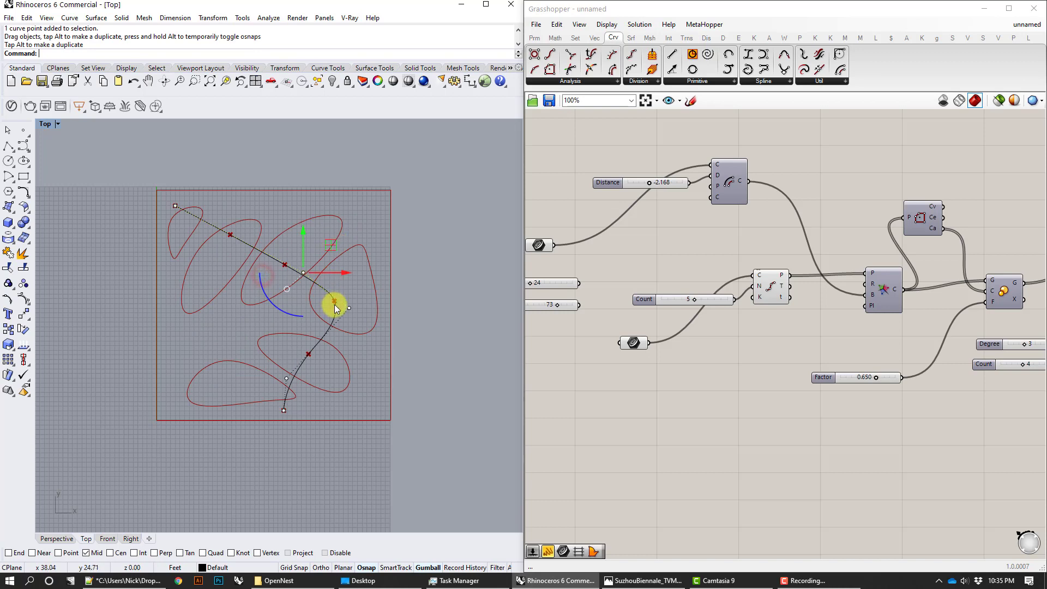
click(351, 308)
mouse_move(374, 277)
mouse_down()
mouse_move(341, 297)
mouse_move(284, 307)
mouse_move(367, 297)
mouse_move(416, 269)
mouse_move(367, 285)
mouse_up()
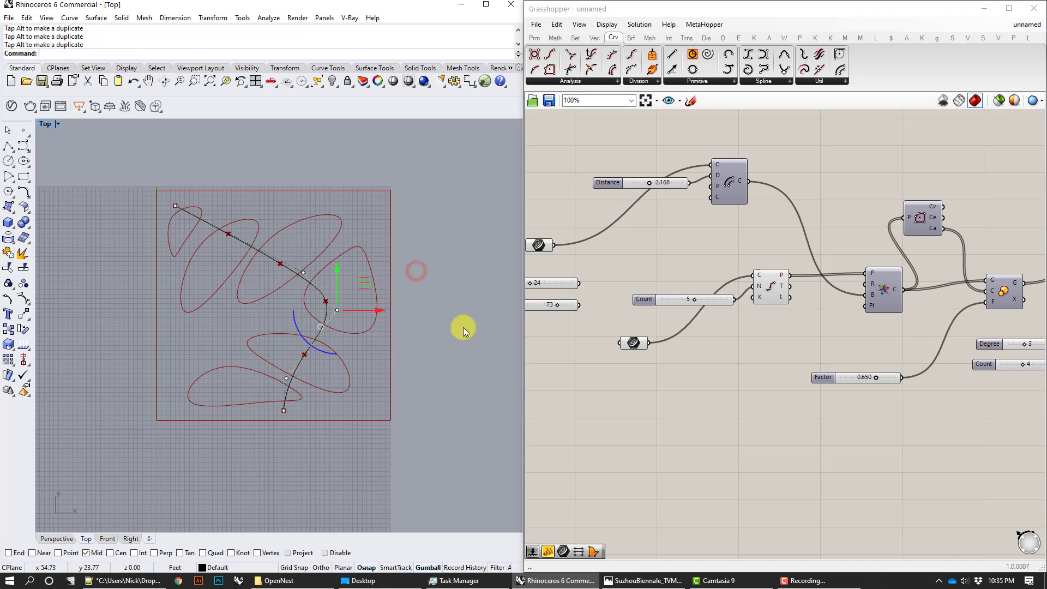
right_drag(617, 329, 694, 322)
drag(771, 293, 794, 293)
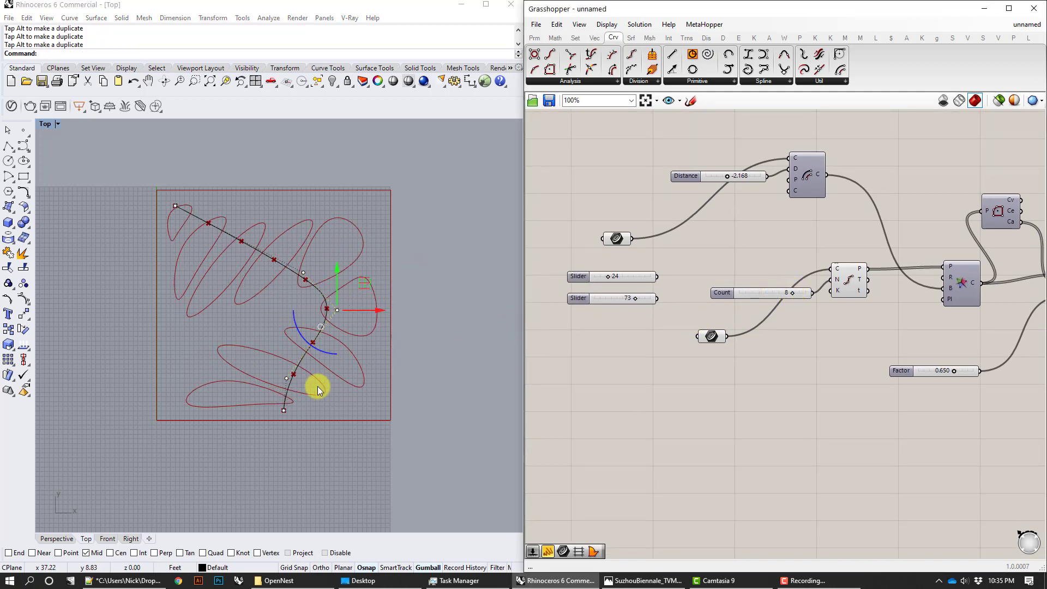
Step: Reshape the freeform curve by moving both endpoints near the rectangle's left edge and repositioning the three inner control points
drag(286, 410, 183, 396)
drag(326, 314, 367, 291)
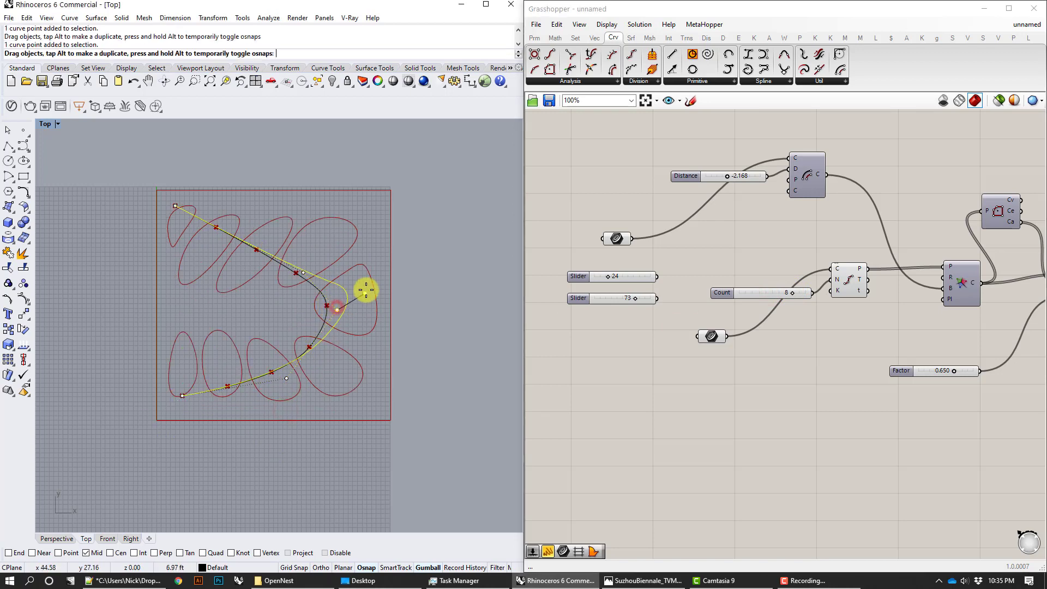
drag(304, 273, 322, 231)
drag(175, 206, 178, 278)
drag(322, 235, 254, 206)
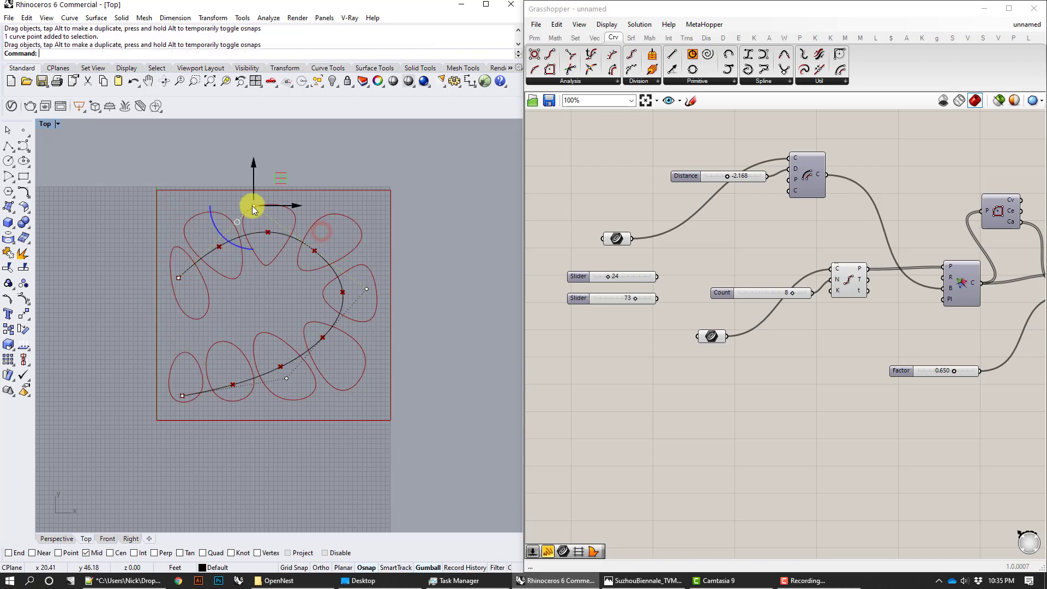
drag(370, 290, 305, 313)
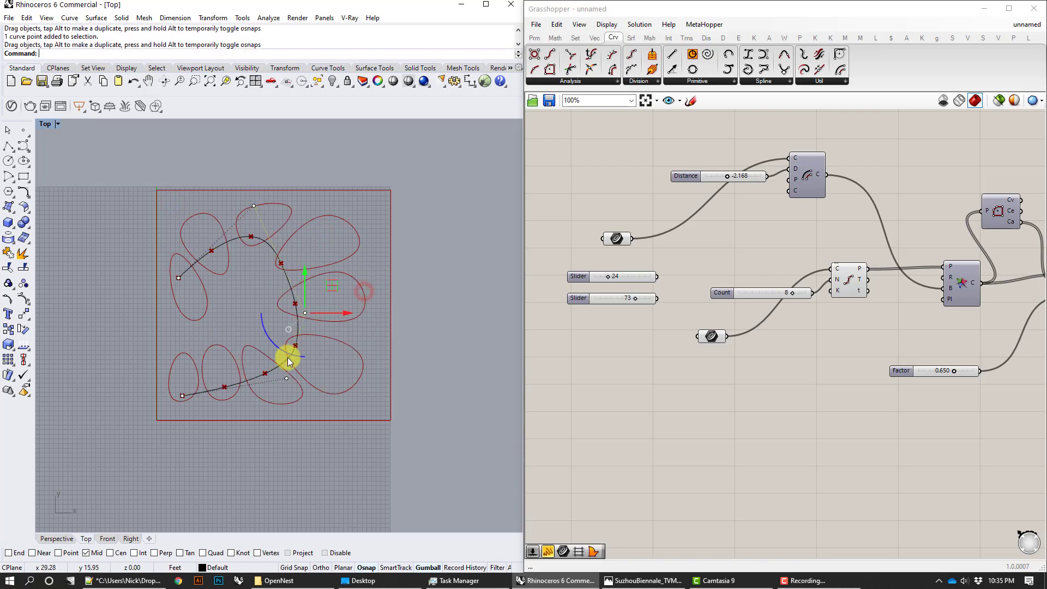
drag(287, 377, 358, 385)
click(277, 369)
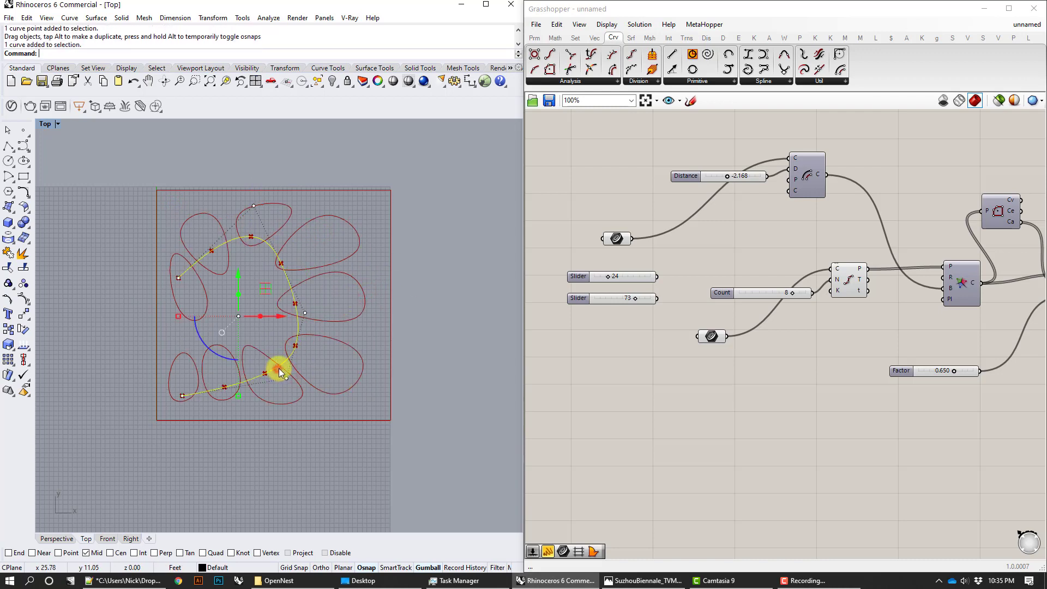
click(287, 377)
drag(287, 380, 365, 385)
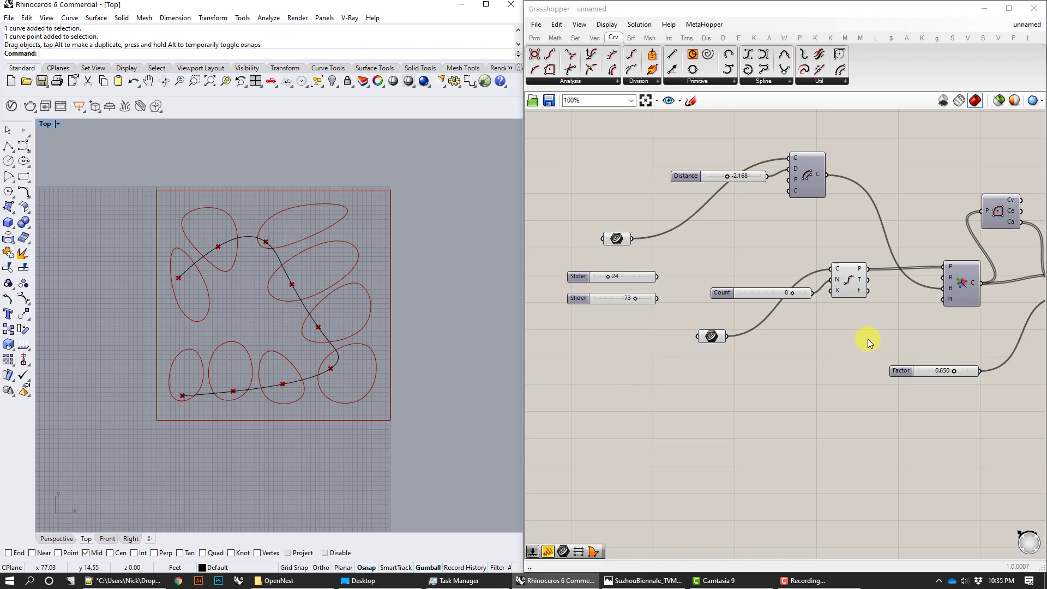
Step: Show the Offset Curve preview to check the inner rectangle, and hide it again
right_drag(887, 330, 782, 337)
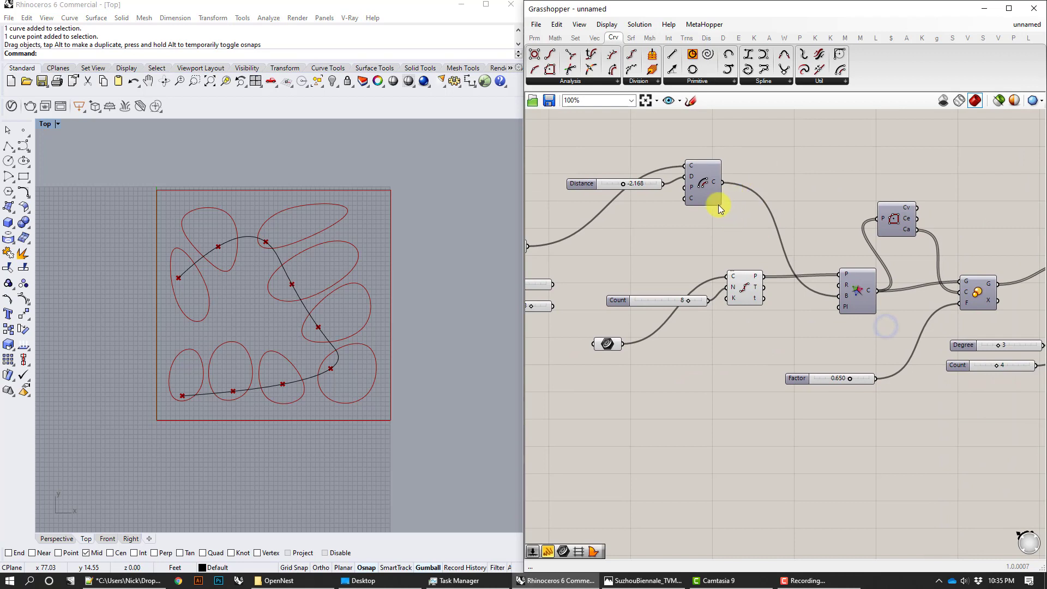
click(703, 170)
right_click(703, 168)
click(725, 193)
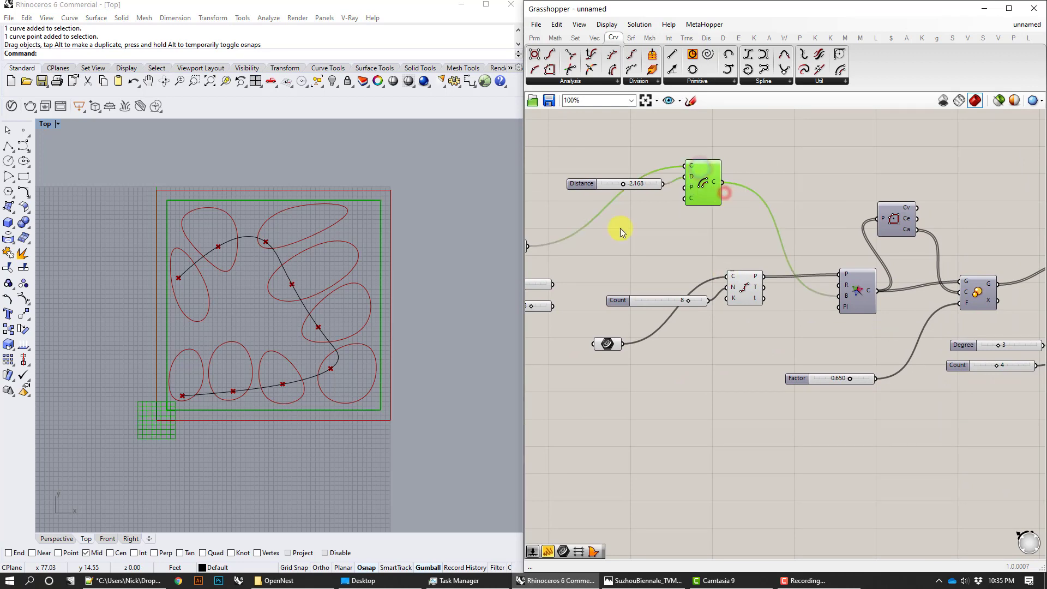
right_click(709, 190)
click(703, 206)
Step: Review the component chain from Divide Curve through Voronoi and Scale to Rebuild Curve, and highlight the freeform curve driving it
click(742, 294)
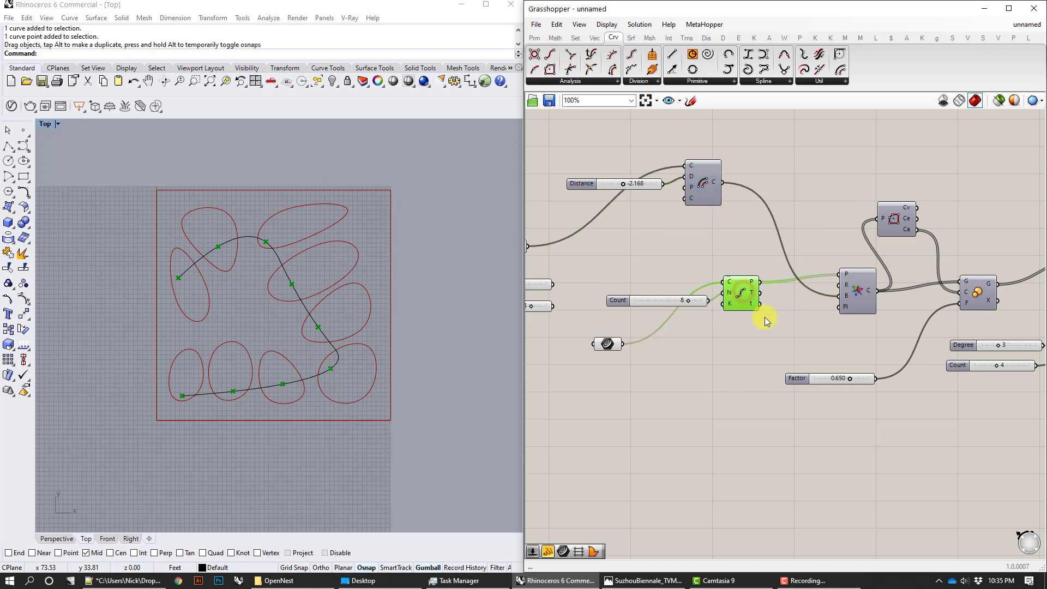
right_drag(863, 292, 771, 304)
click(774, 298)
click(802, 229)
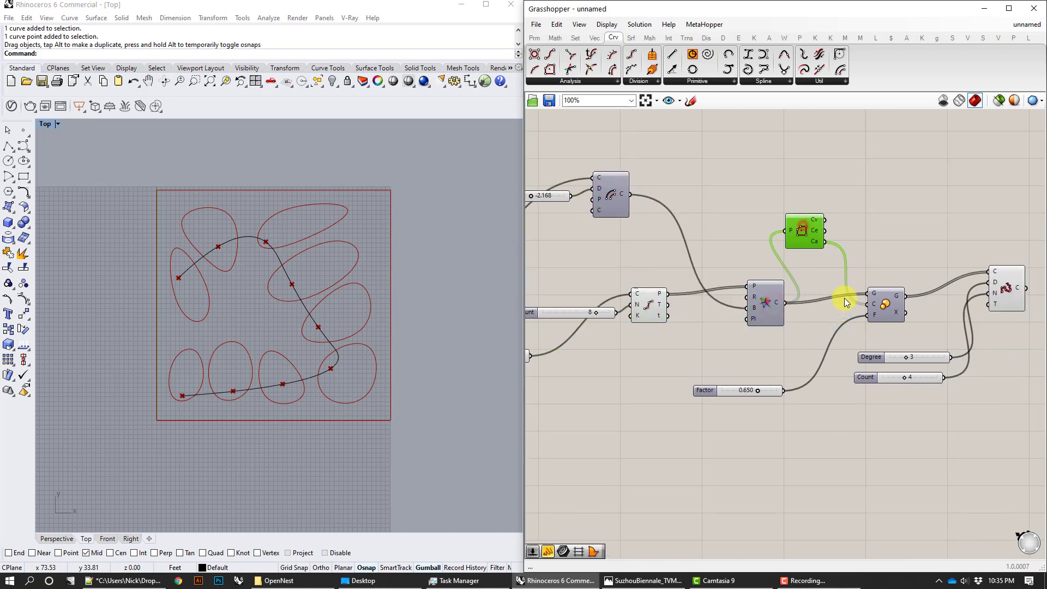
click(884, 299)
right_drag(945, 294, 885, 298)
click(956, 282)
click(926, 197)
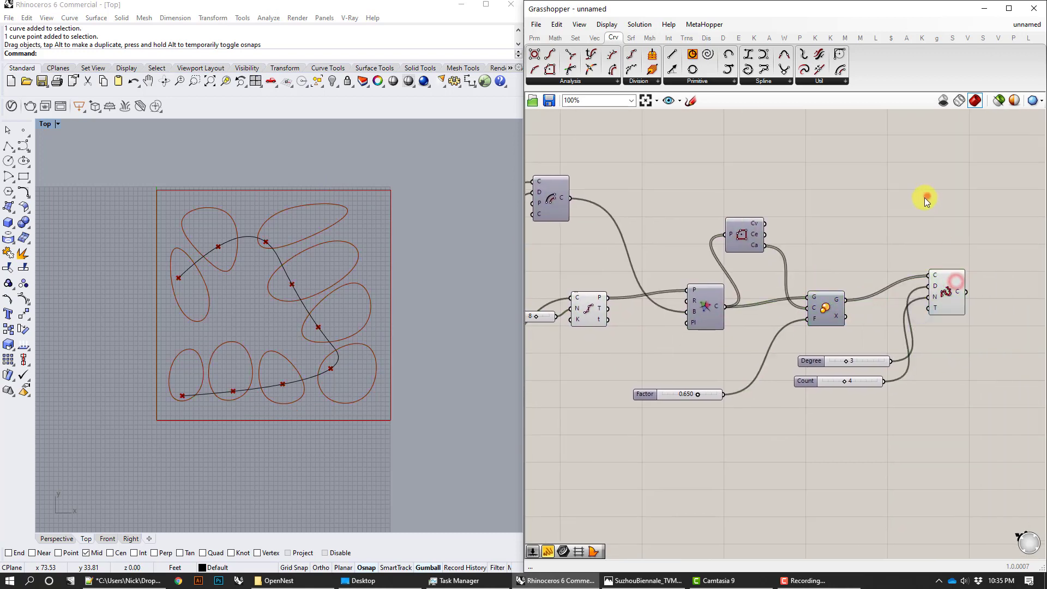
click(314, 325)
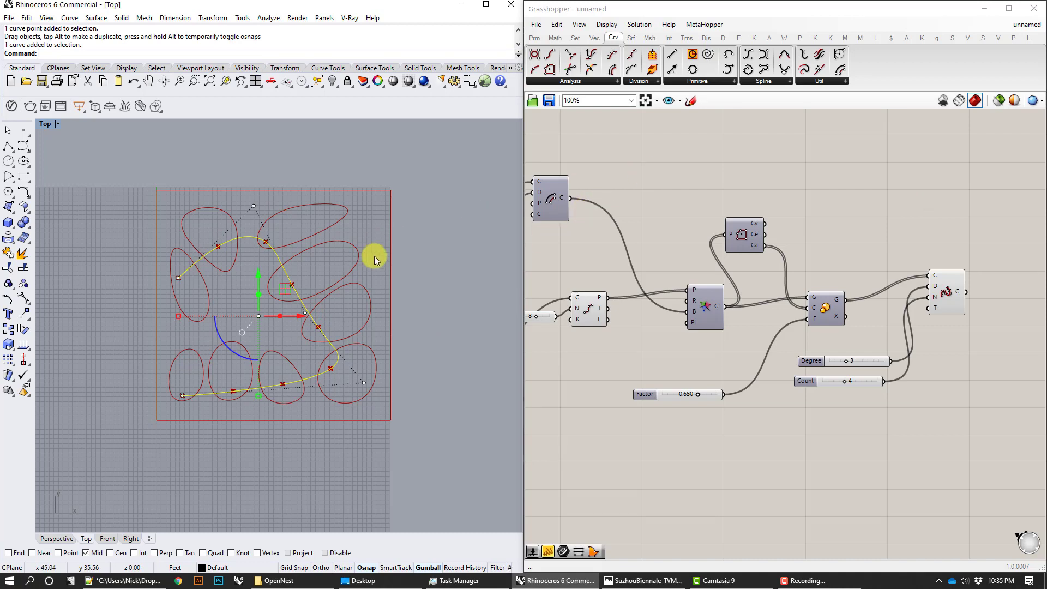
Step: Draw a closed, irregular six-sided polyline around the cell openings, with a notch in its upper edge
click(455, 261)
right_drag(613, 259, 768, 211)
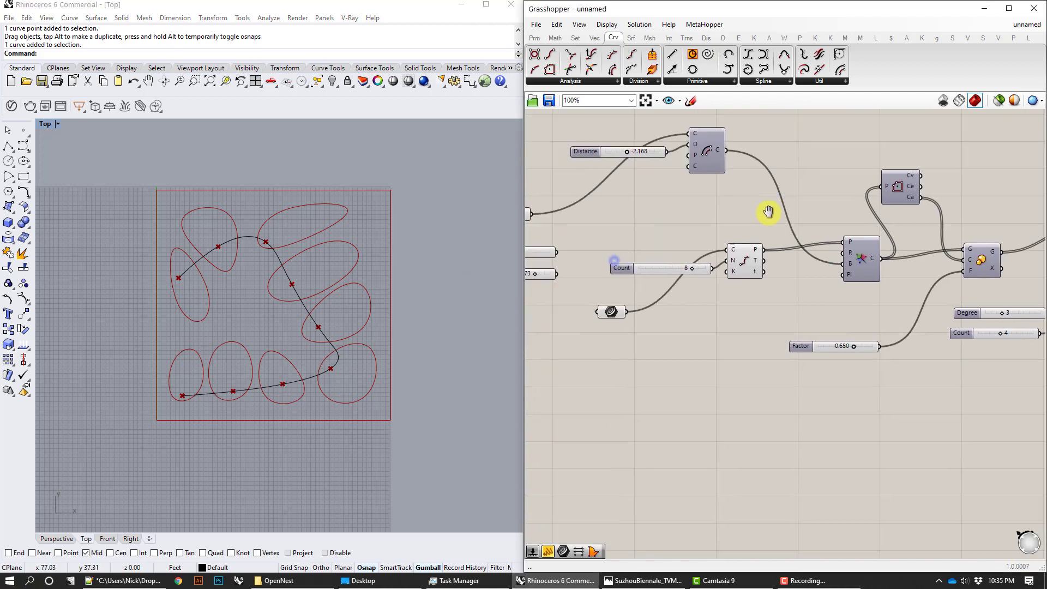
scroll(447, 241, down, 6)
right_drag(470, 233, 392, 265)
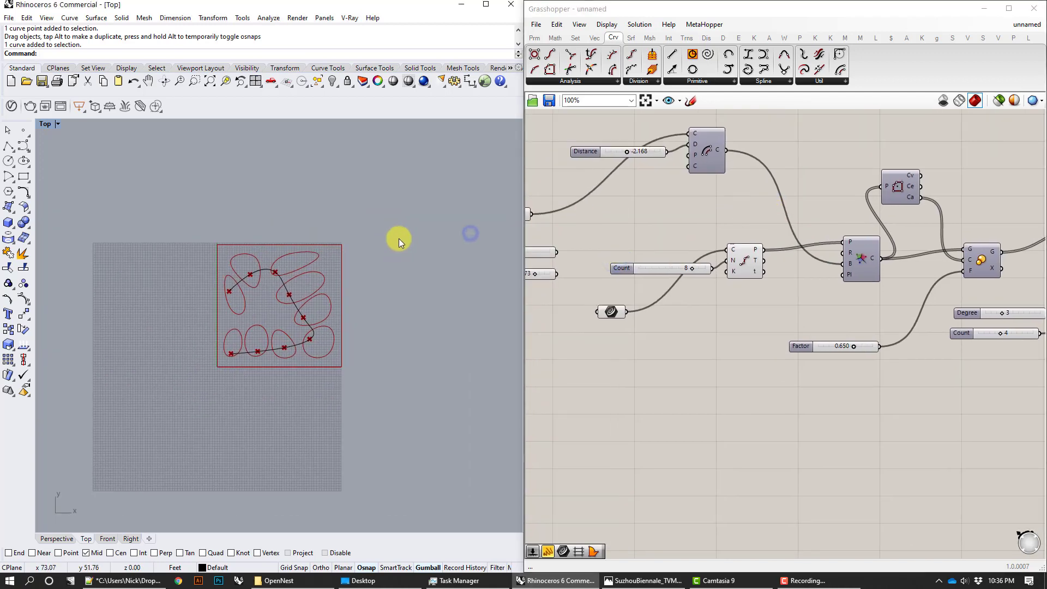
click(9, 146)
click(172, 365)
click(356, 423)
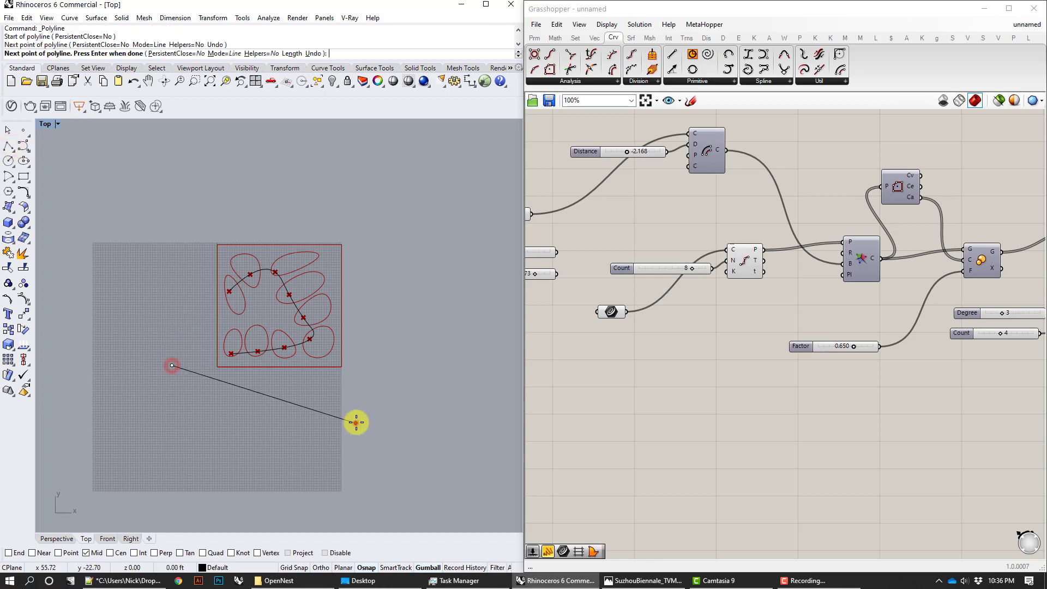
click(434, 290)
click(364, 158)
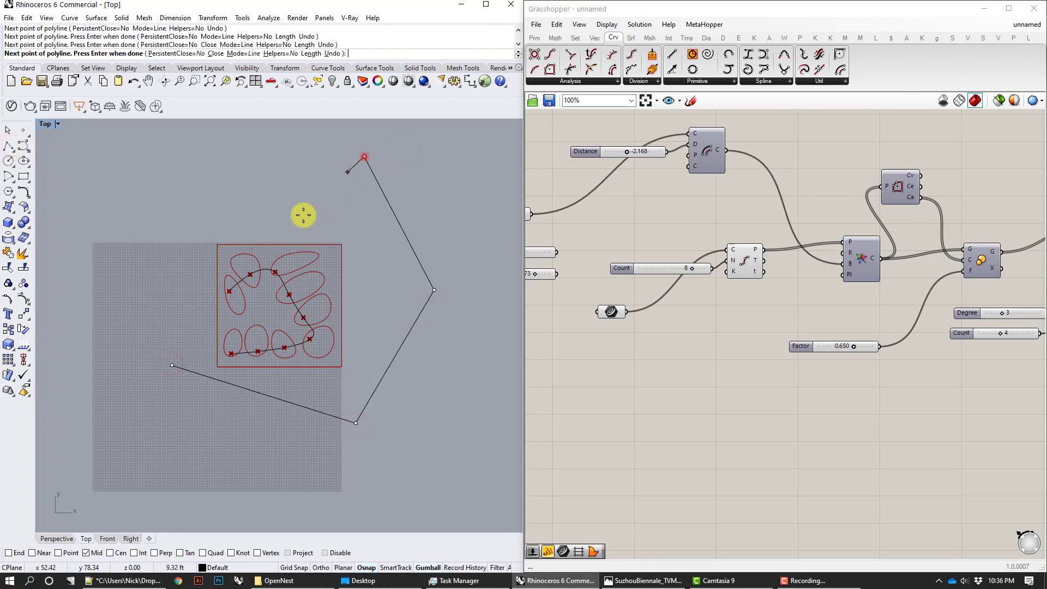
click(258, 274)
click(173, 364)
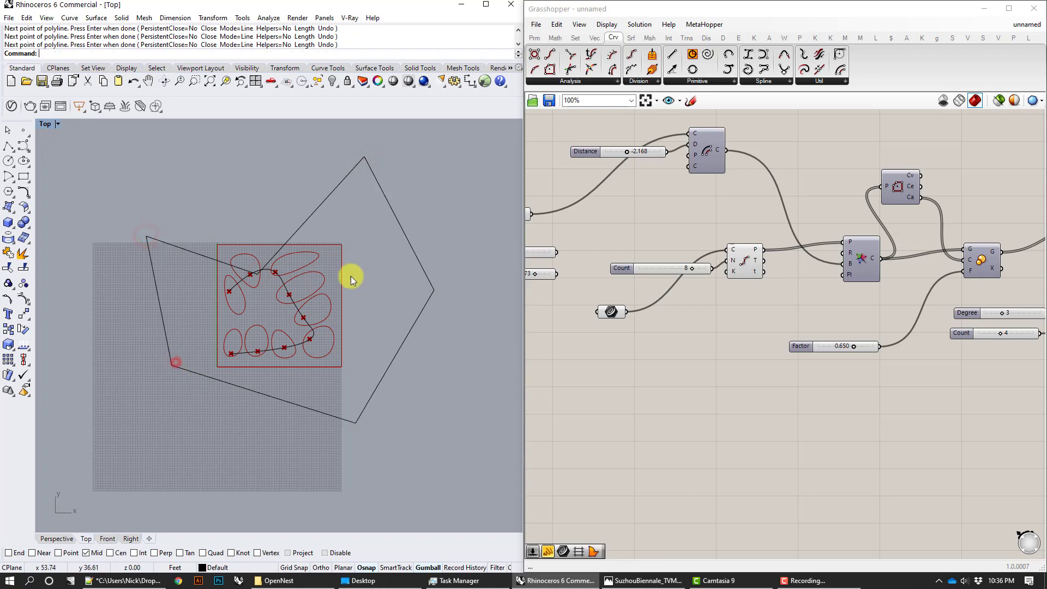
Step: Assign the new closed polyline to the curve parameter that feeds Offset Curve
right_drag(595, 273, 697, 275)
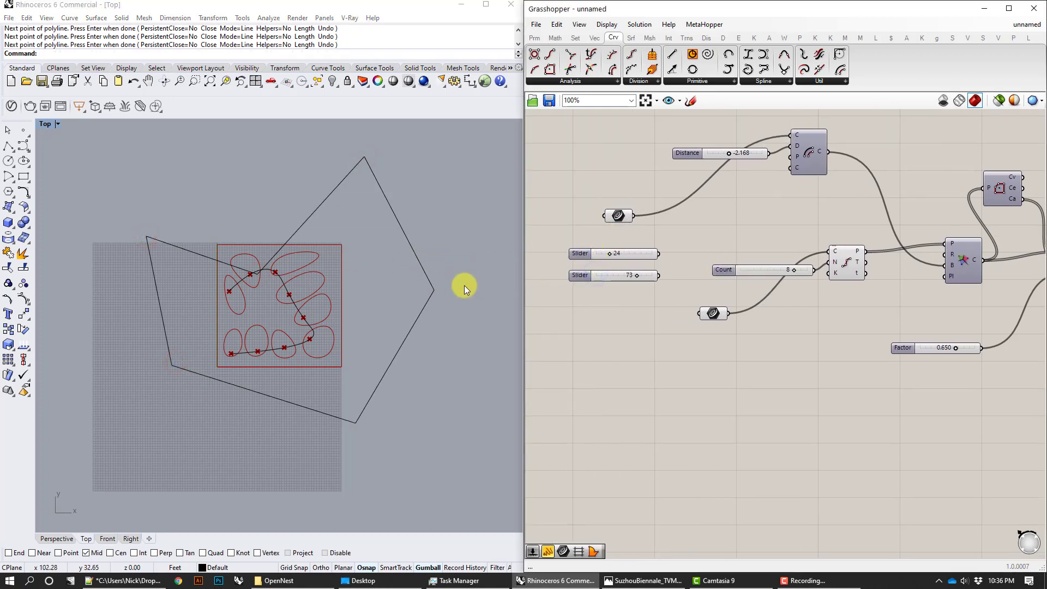
click(435, 291)
right_click(618, 216)
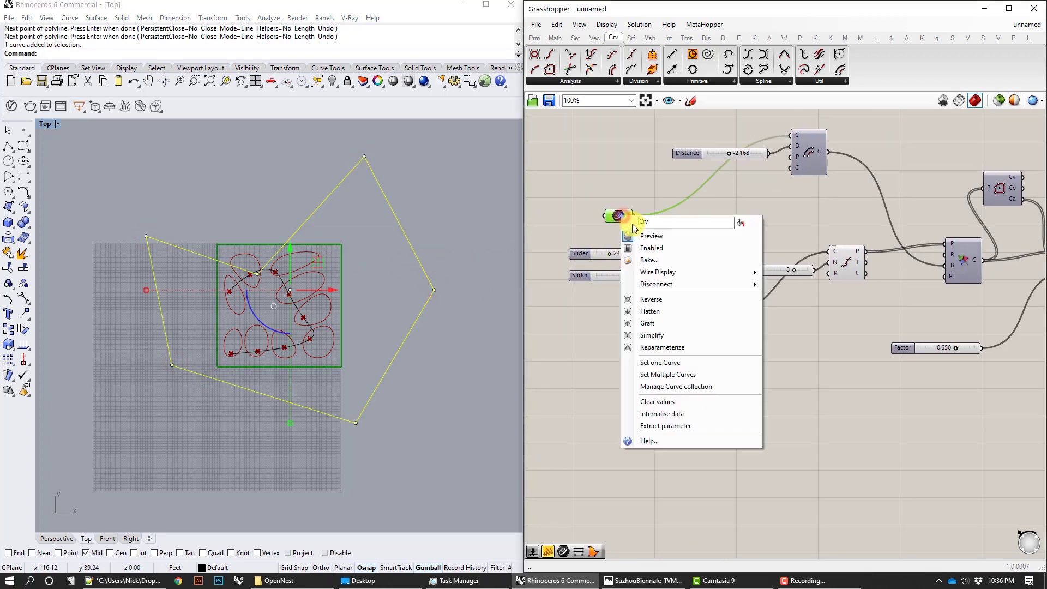
click(659, 362)
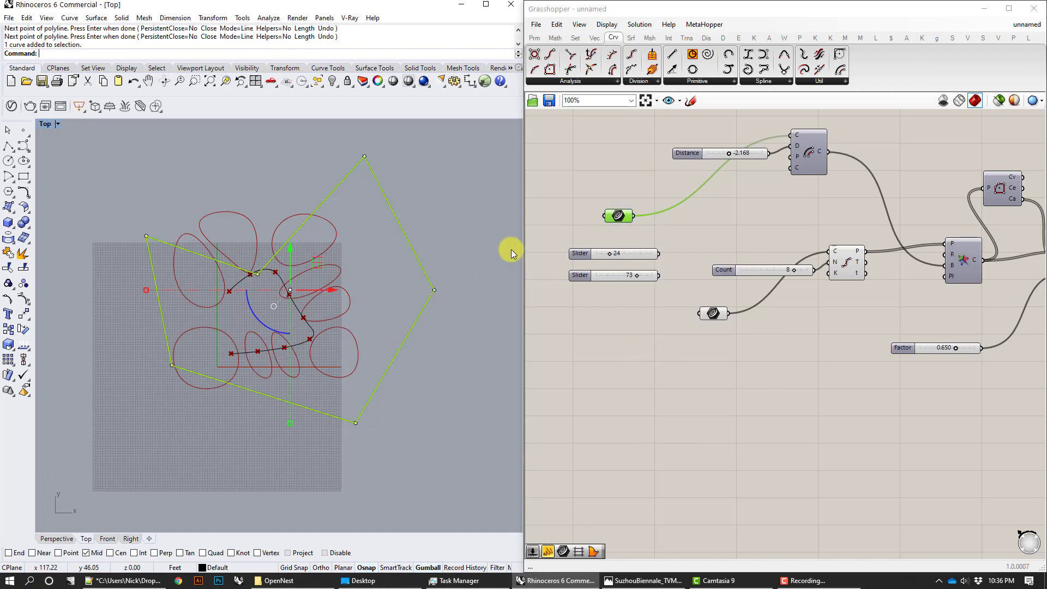
Step: Hide the preview of the Rebuild Curve component
right_drag(795, 289, 574, 268)
drag(1016, 335, 967, 159)
right_click(961, 158)
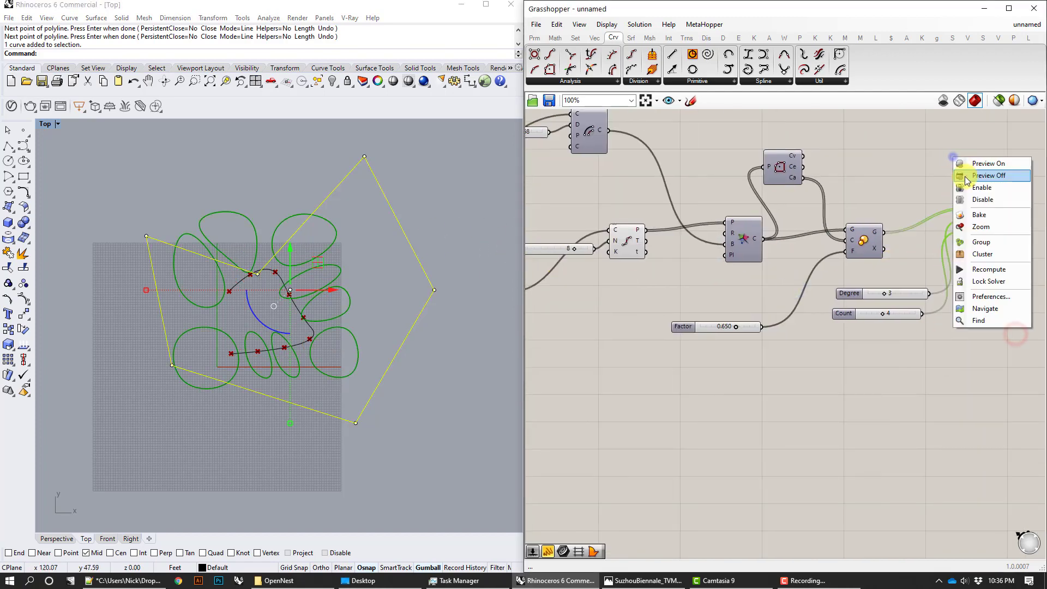
click(966, 176)
Step: Delete the freeform curve inside the polyline
click(417, 249)
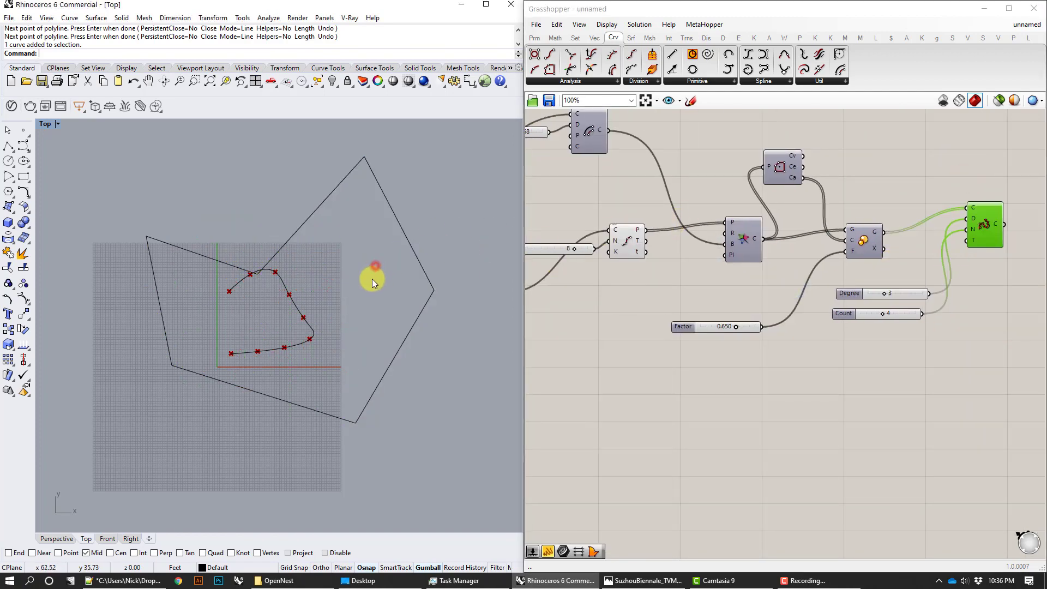
click(299, 304)
key(Delete)
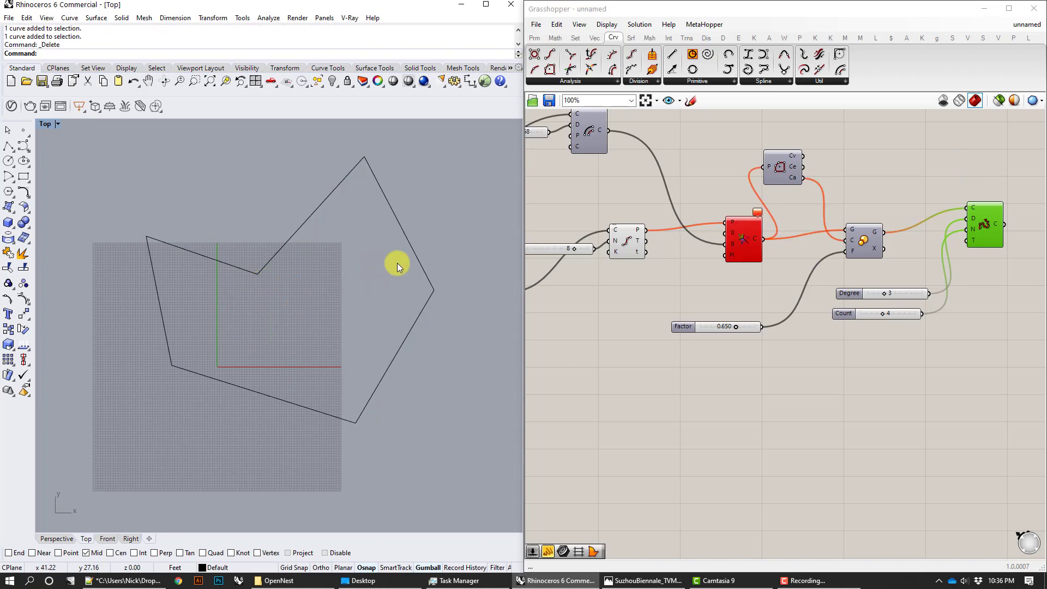
Step: Show the Offset Curve preview and set the offset distance to -5.768
right_drag(613, 194, 624, 210)
right_click(605, 151)
click(613, 172)
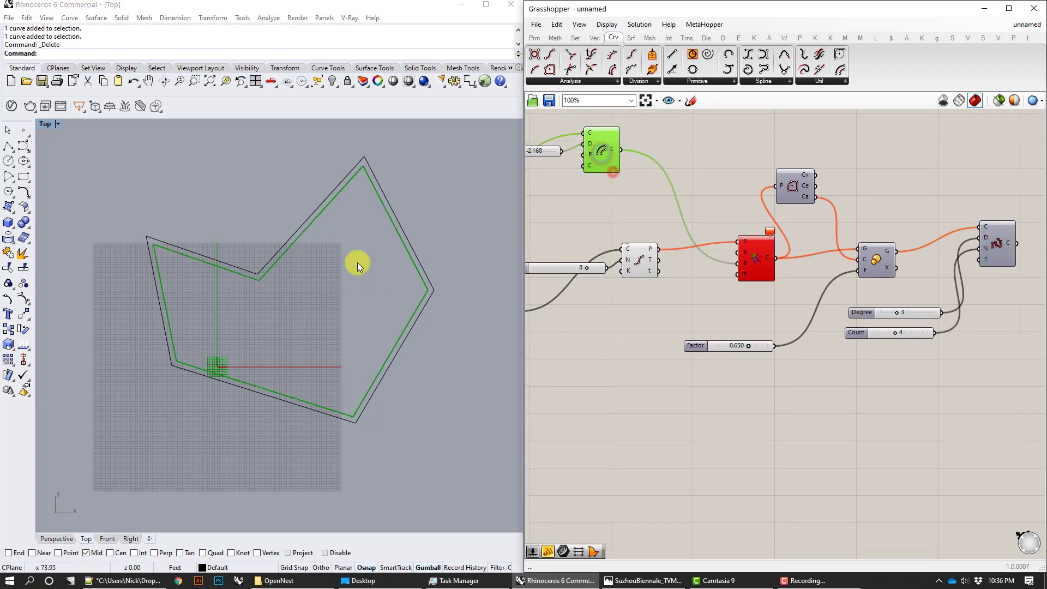
right_drag(576, 237, 716, 243)
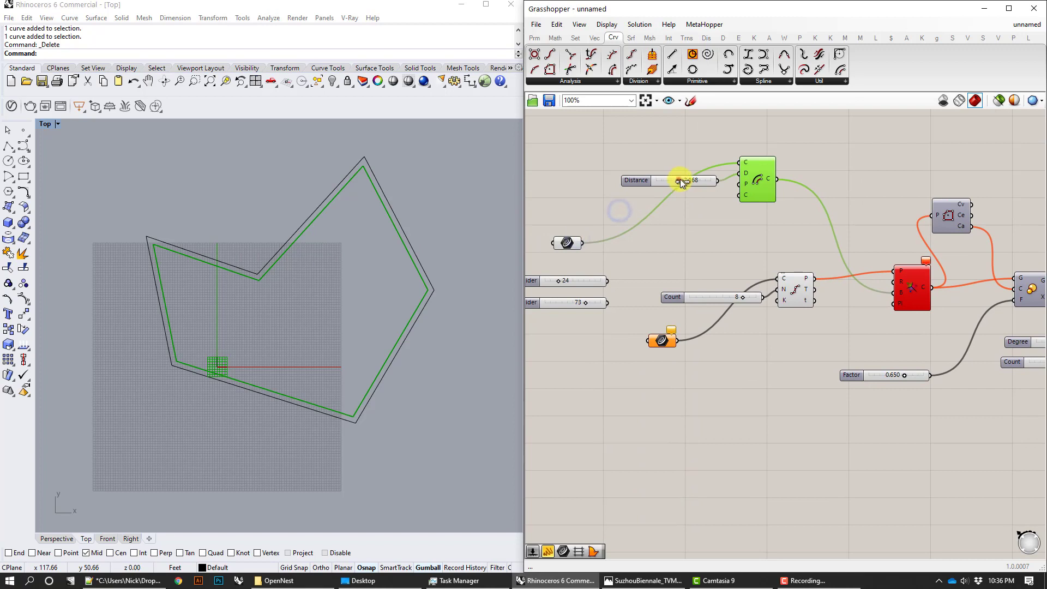
drag(680, 181, 670, 183)
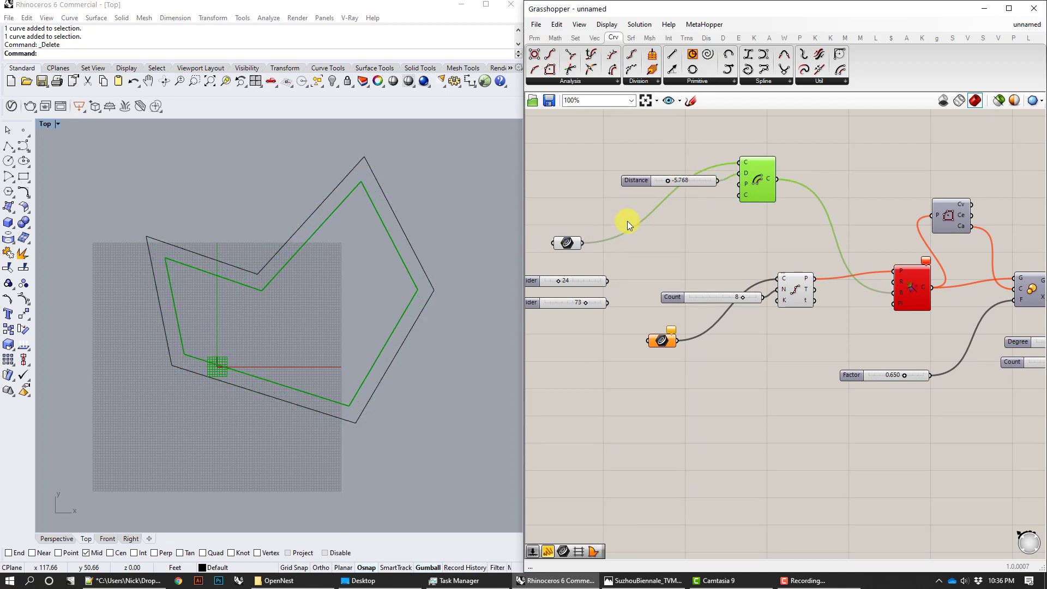
right_drag(725, 222, 651, 216)
right_drag(707, 277, 802, 278)
double_click(689, 243)
click(592, 155)
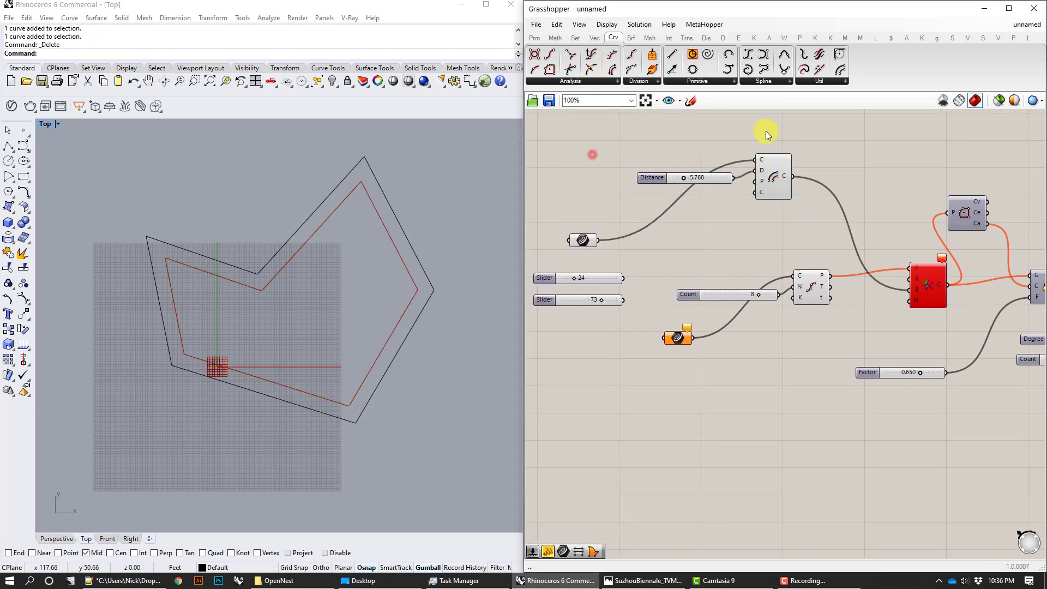
Step: Try filling the offset polyline with points by using it as the Populate 2D region, and delete that component
right_drag(816, 135, 764, 150)
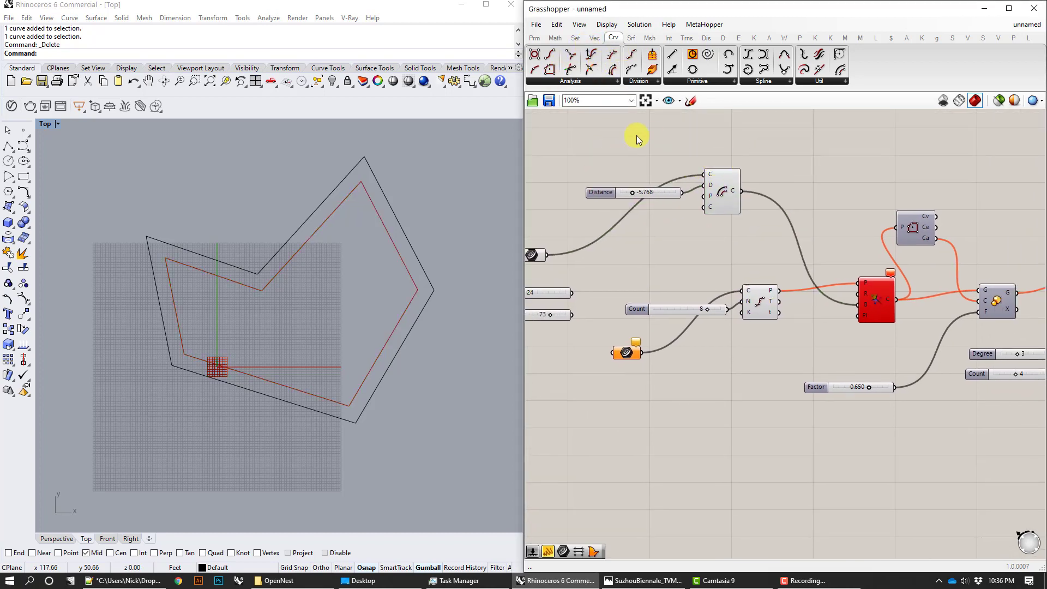
click(597, 40)
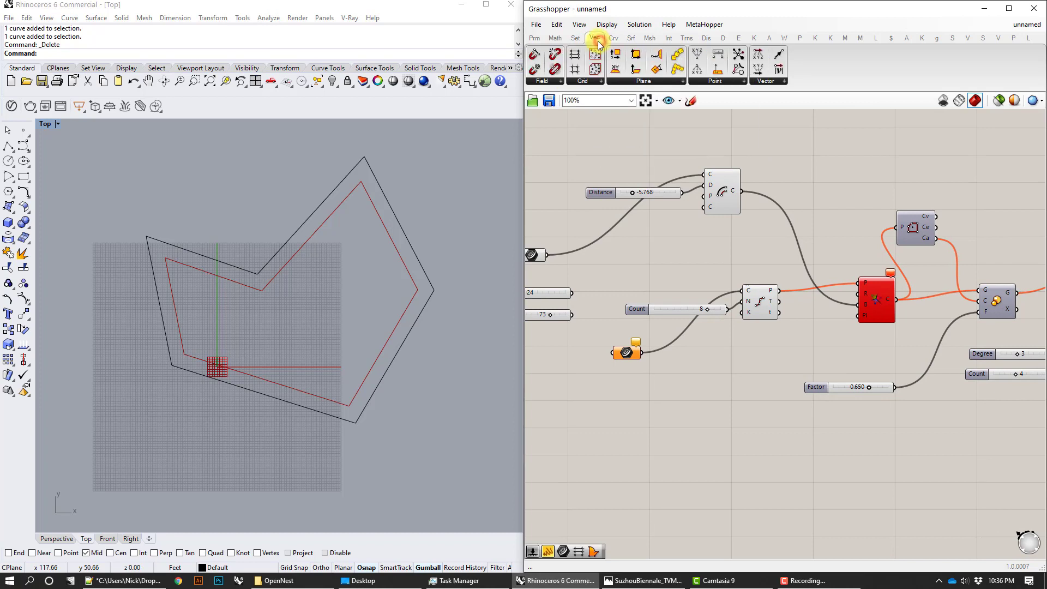
drag(594, 57, 791, 161)
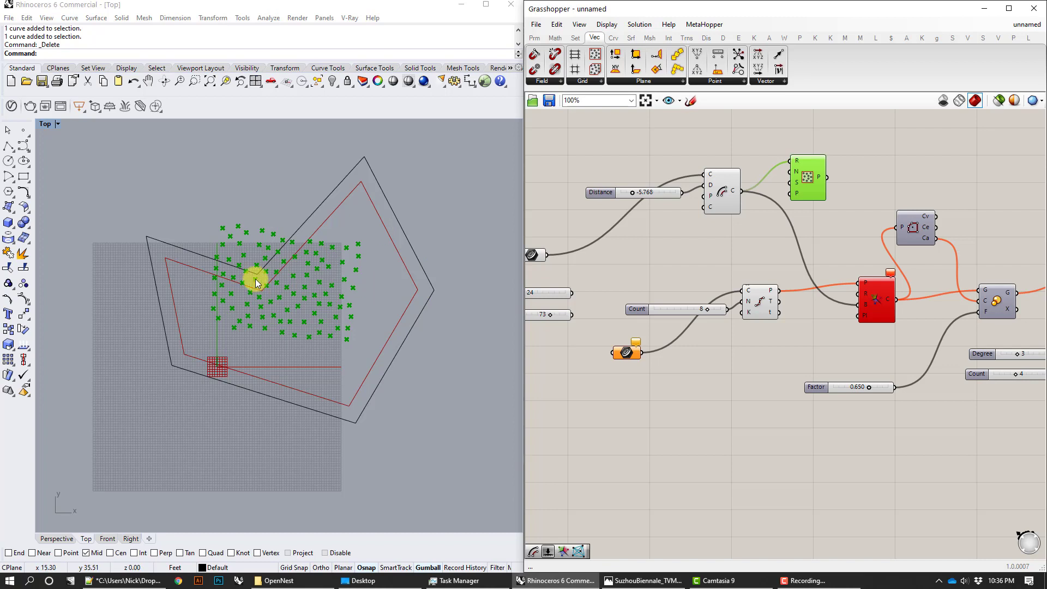
mouse_move(798, 165)
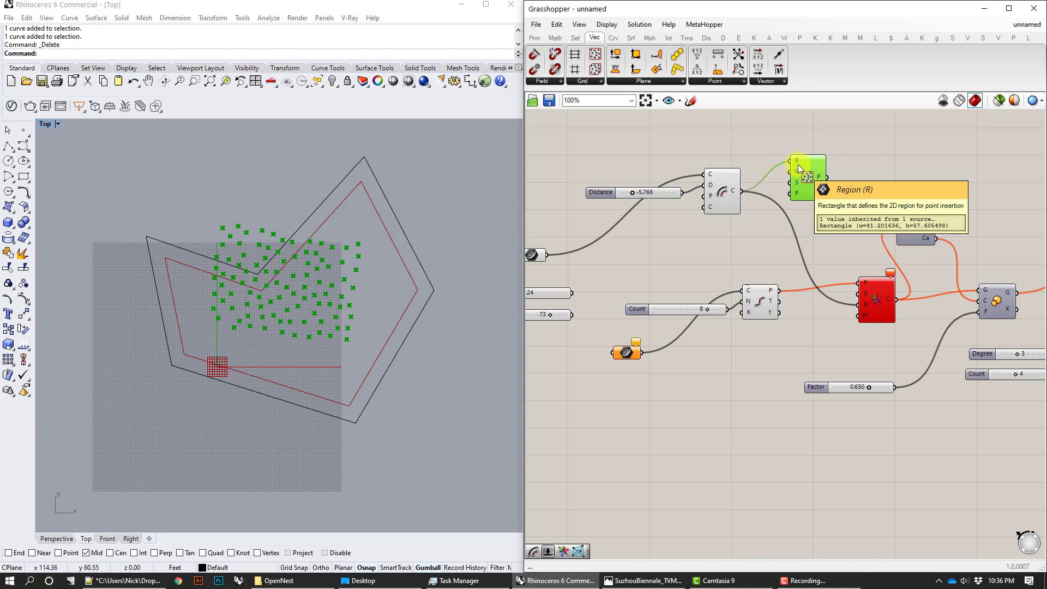
key(Delete)
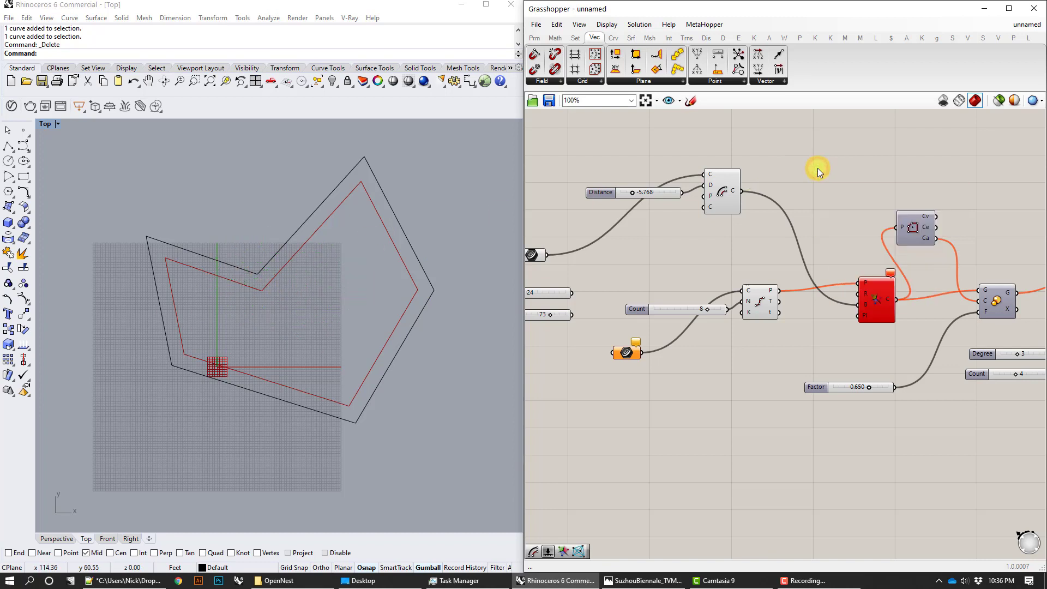
Step: Add a Populate Geometry component above Voronoi and feed the offset curve into its geometry input
click(600, 82)
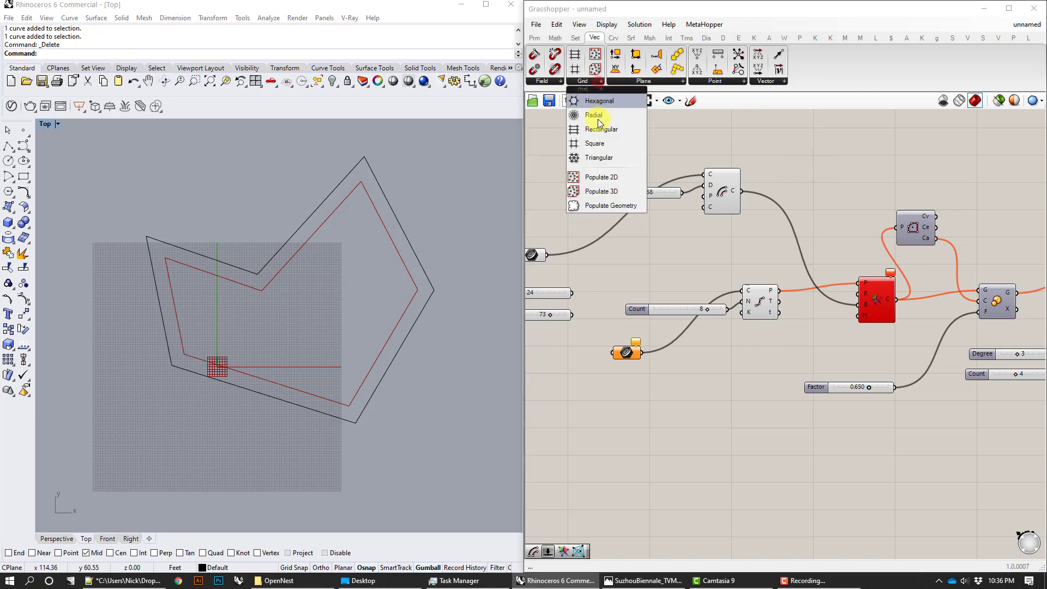
click(600, 211)
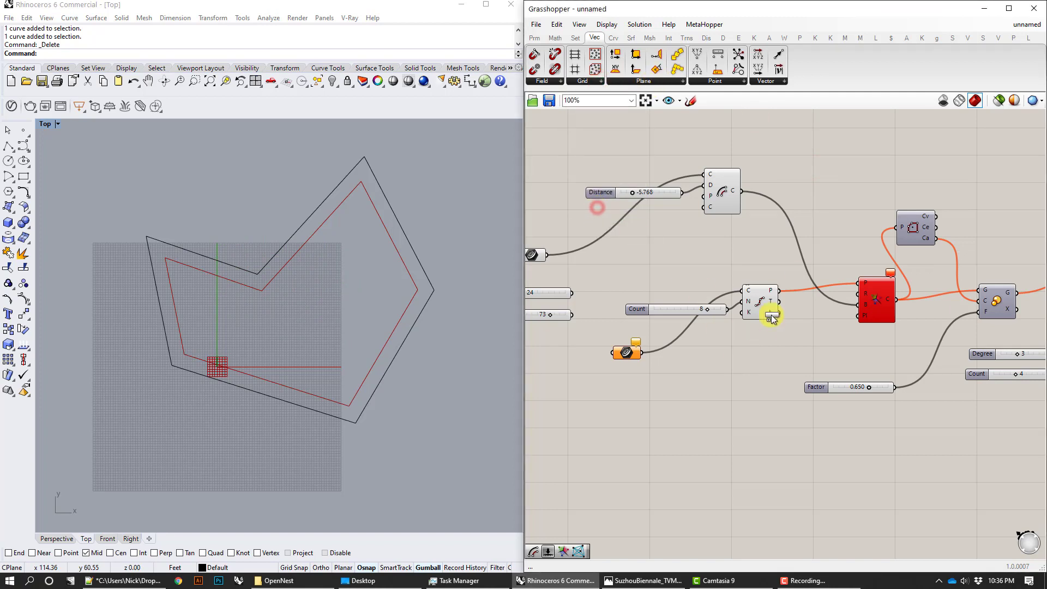
click(824, 234)
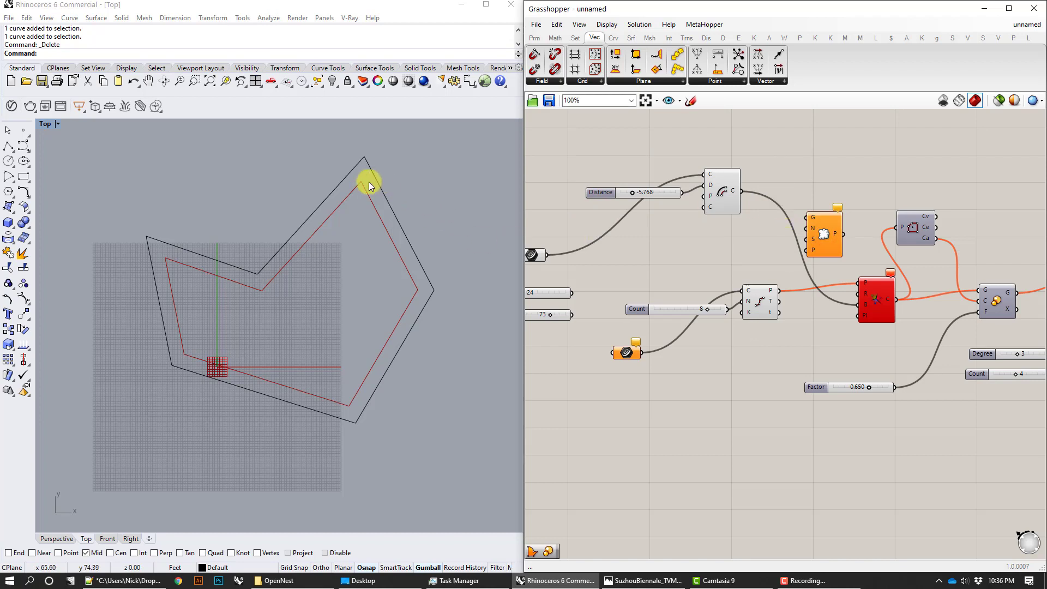
drag(741, 191, 806, 219)
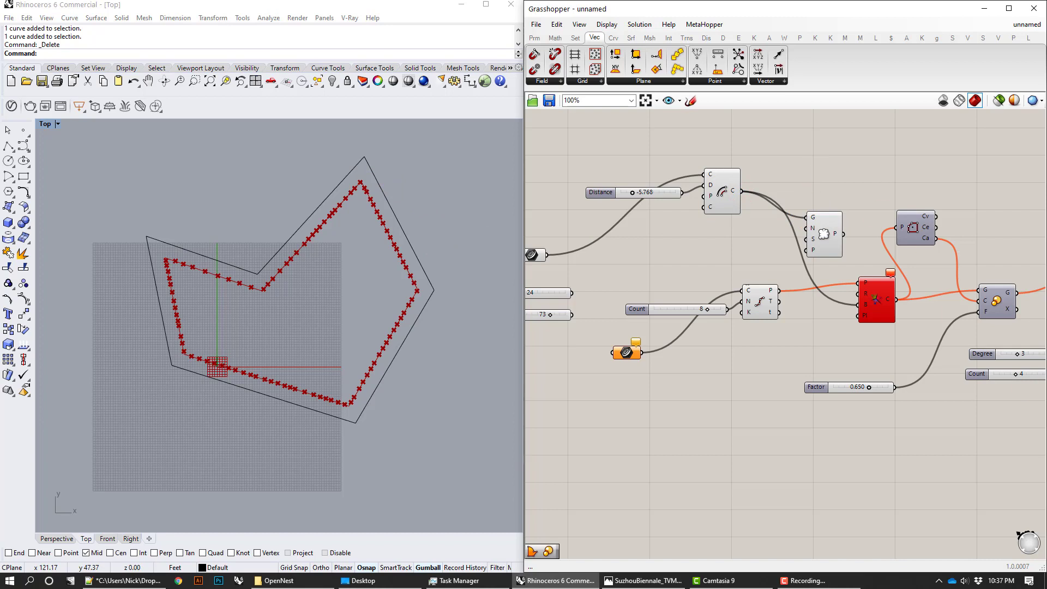
Step: Add Boundary Surfaces on the offset curve and use its surface as the Populate Geometry input
double_click(807, 179)
text(boun)
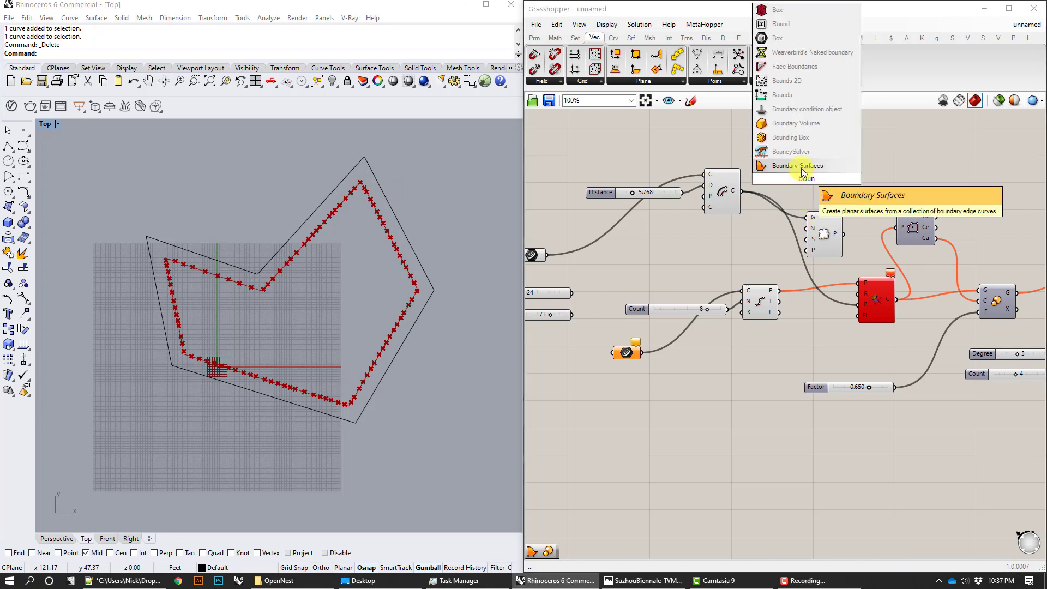
click(802, 165)
drag(743, 192, 807, 217)
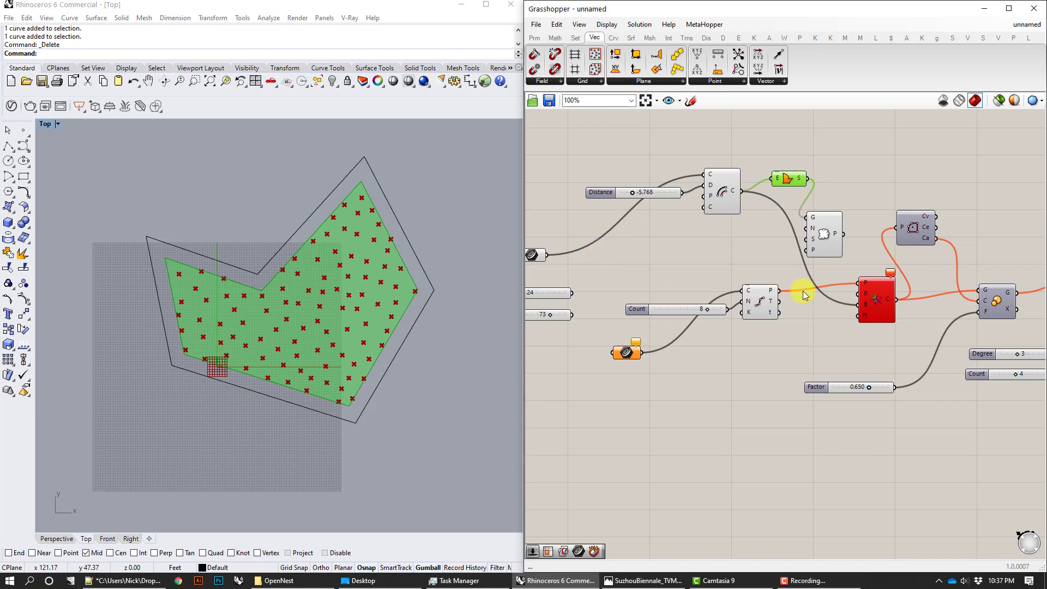
Step: Feed the Populate Geometry points into the Voronoi points input, replacing the Divide Curve points
right_drag(803, 290, 730, 284)
click(722, 234)
drag(722, 238, 718, 243)
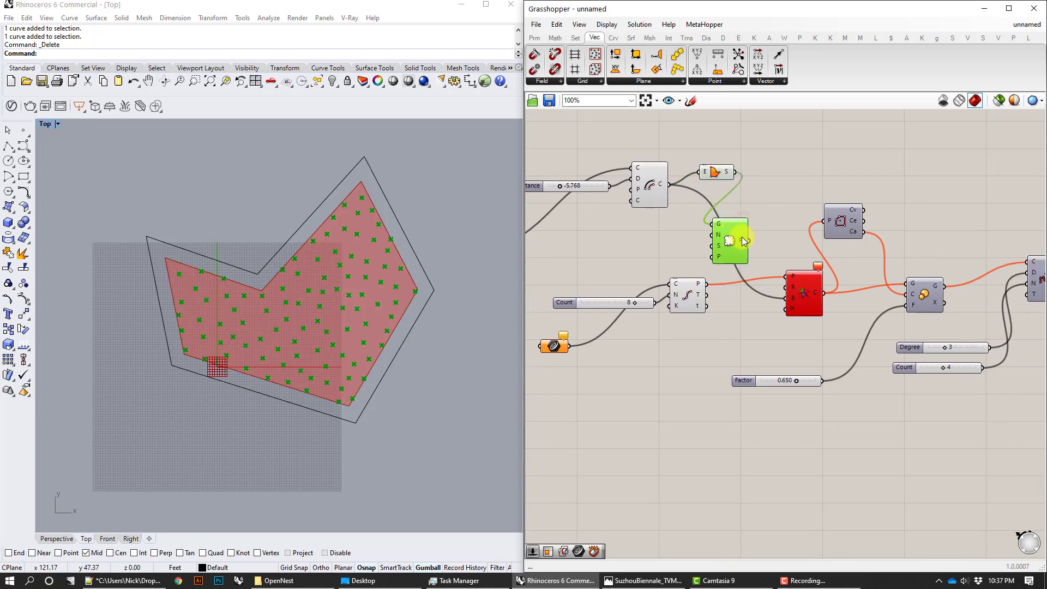
drag(789, 275, 791, 278)
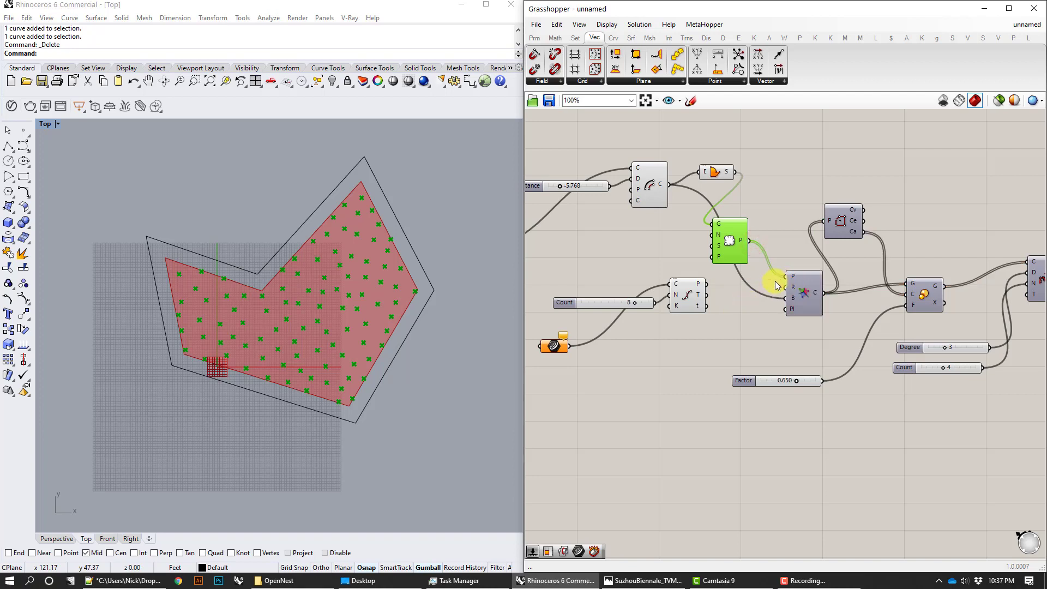
Step: Show the Rebuild Curve preview, shift the Polygon Center component slightly aside, and highlight the rebuilt cells
right_drag(797, 285, 747, 300)
right_drag(953, 260, 949, 261)
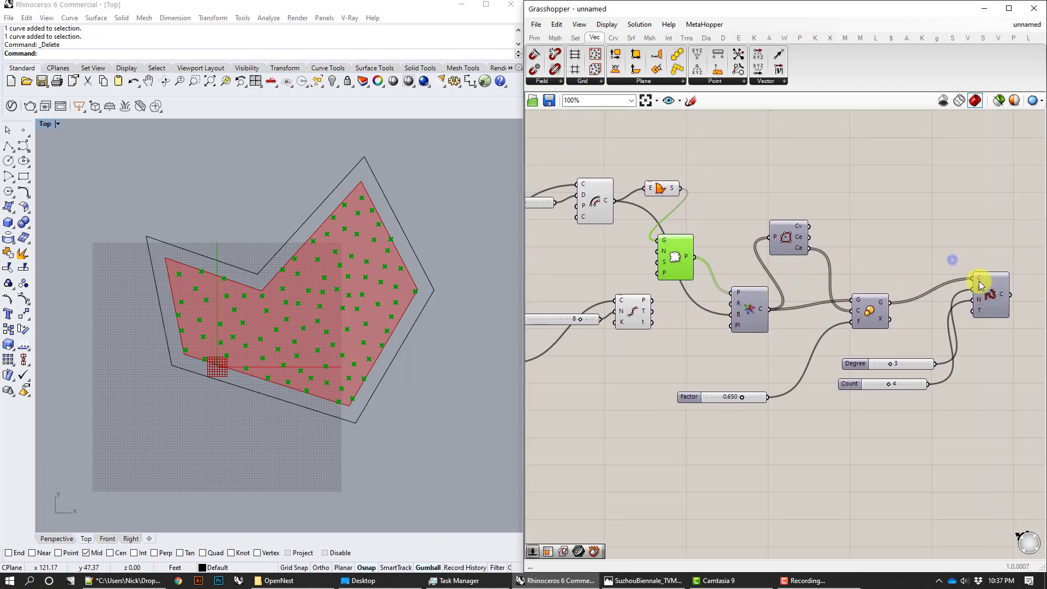
click(990, 286)
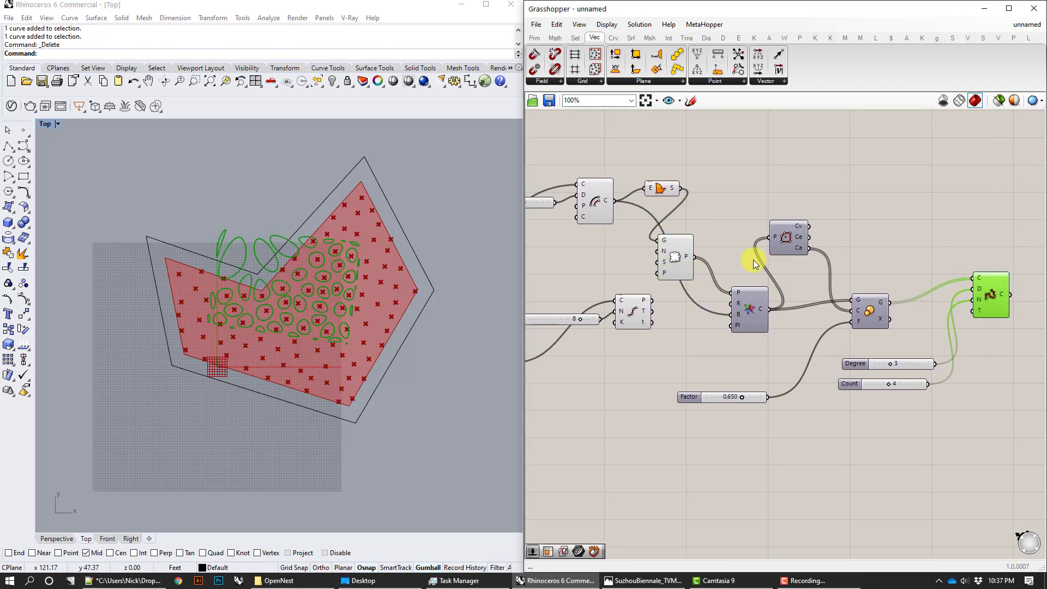
click(893, 211)
drag(785, 235, 802, 232)
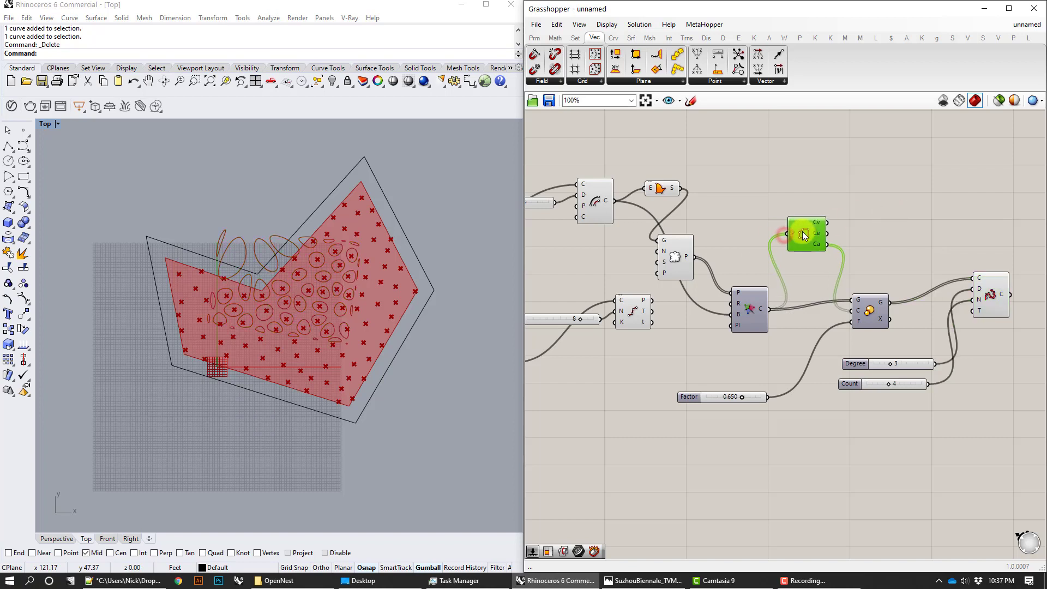
click(995, 296)
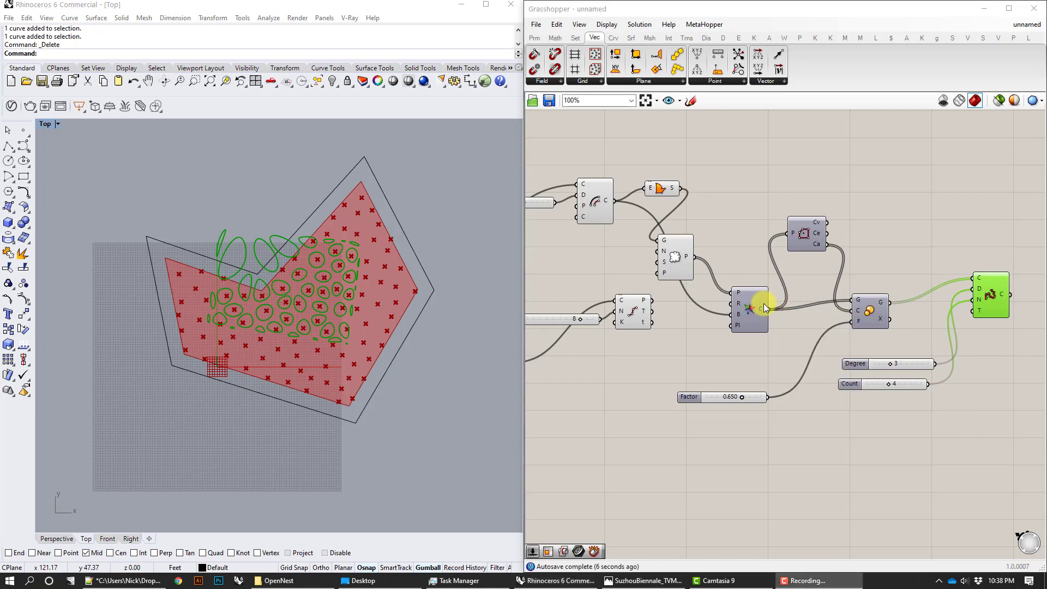
Step: Disconnect the offset curve from the Voronoi boundary input and highlight the rebuilt cells
right_click(735, 315)
mouse_move(802, 359)
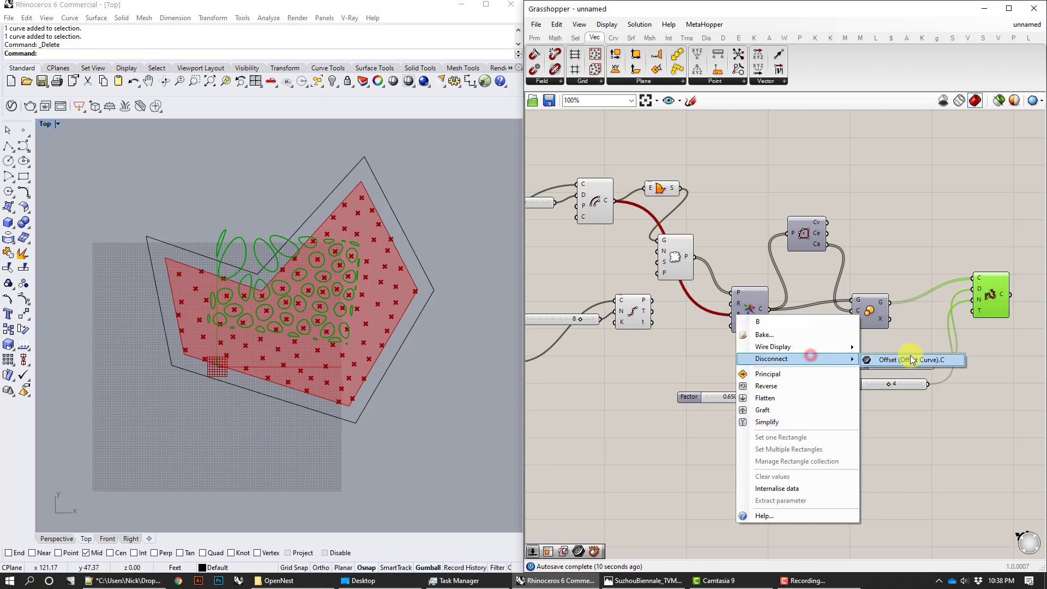
click(908, 357)
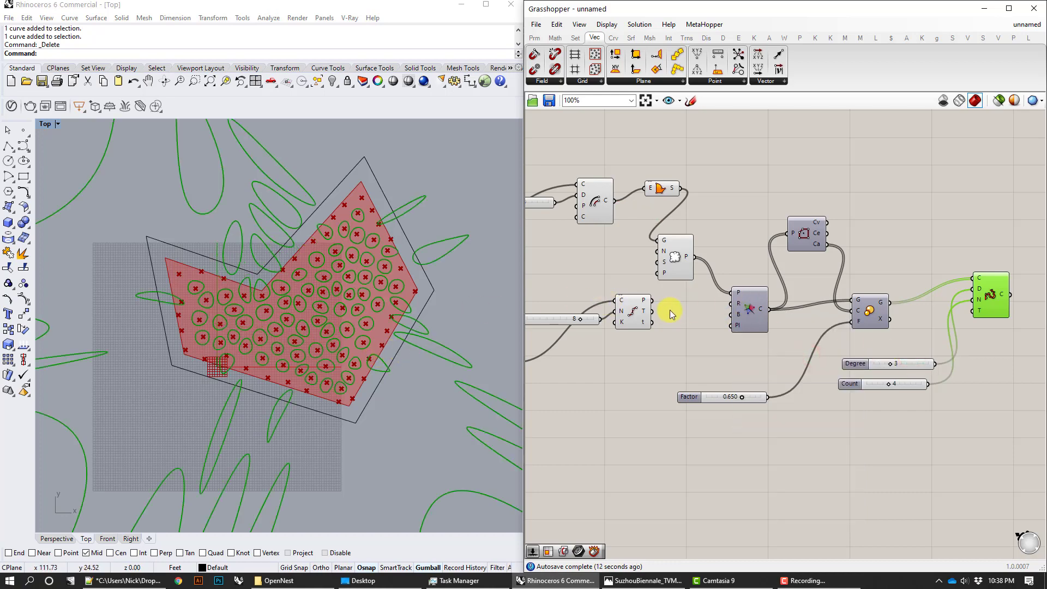
click(684, 257)
click(950, 268)
click(1002, 289)
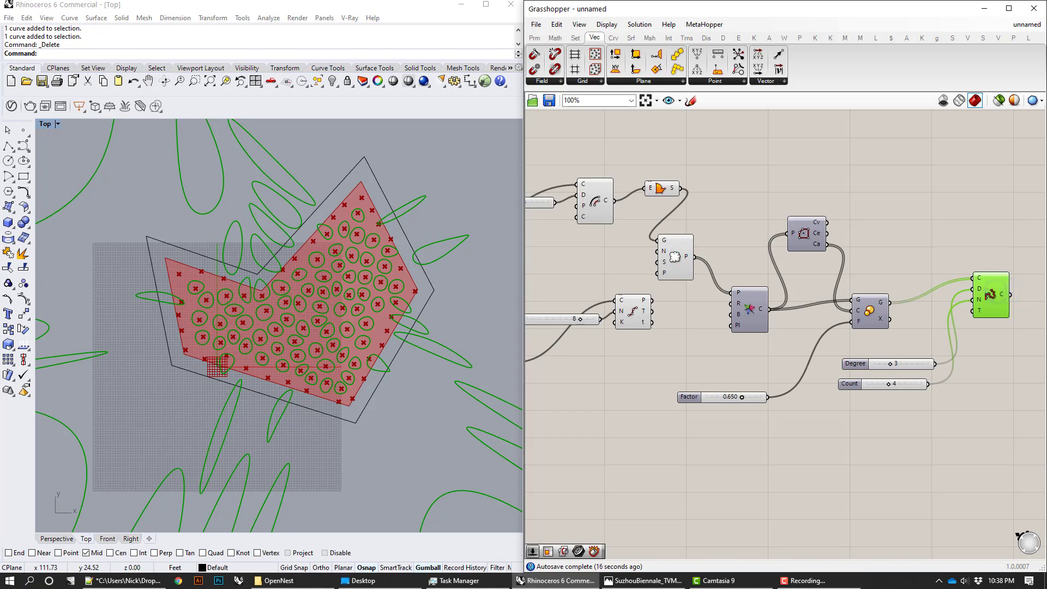
Step: Show the Voronoi preview and view the full extent of its cells around the offset polyline
right_click(755, 308)
click(784, 332)
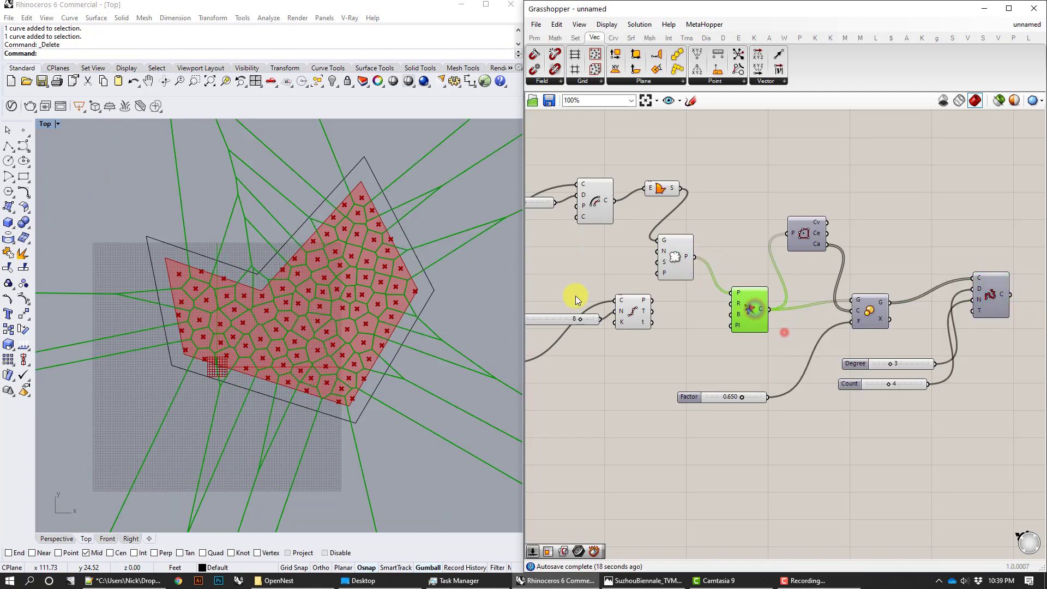
click(349, 290)
scroll(352, 306, down, 4)
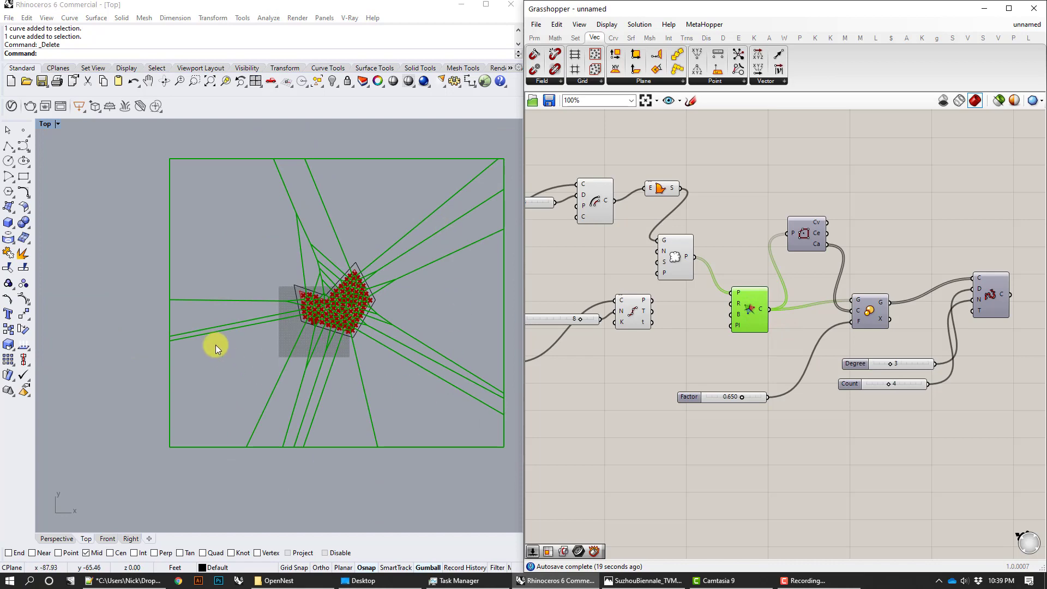
scroll(278, 333, up, 8)
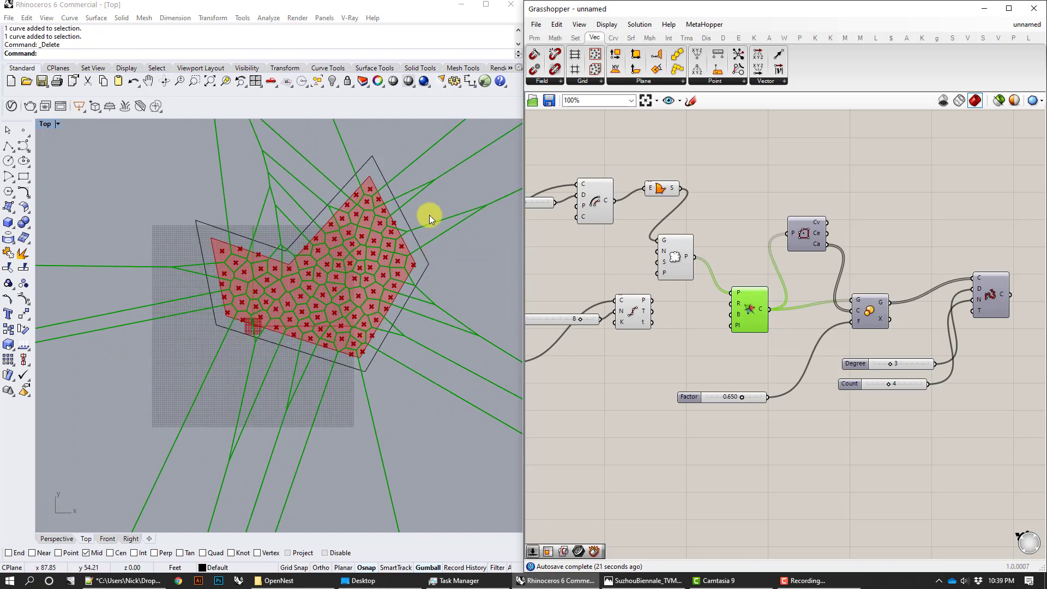
Step: Move the Polygon Center component aside to free canvas space beside the Voronoi component
drag(805, 234, 891, 239)
right_drag(823, 244, 806, 251)
click(748, 225)
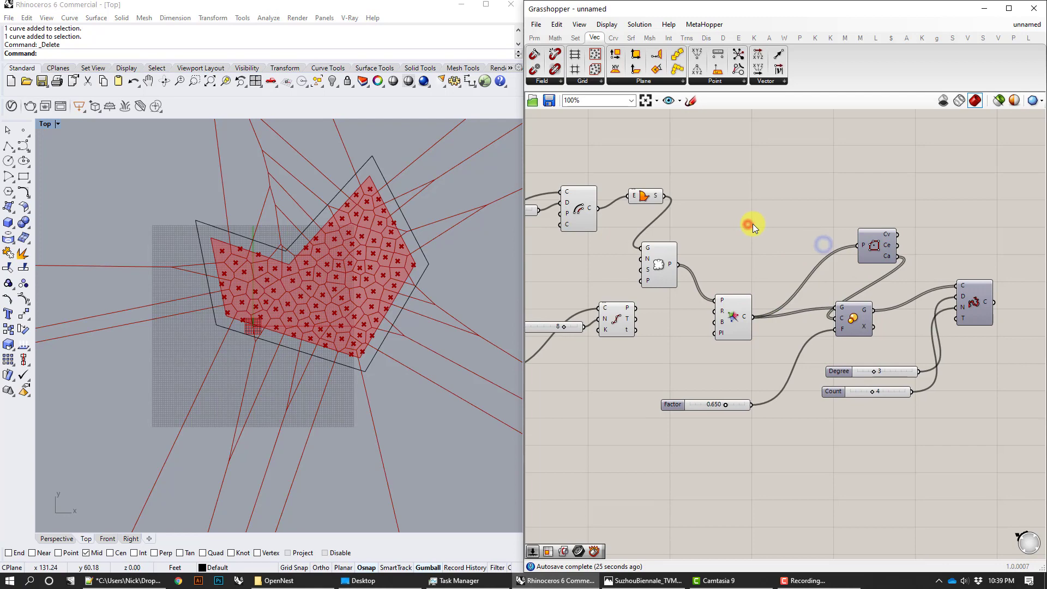
double_click(795, 218)
text(boun)
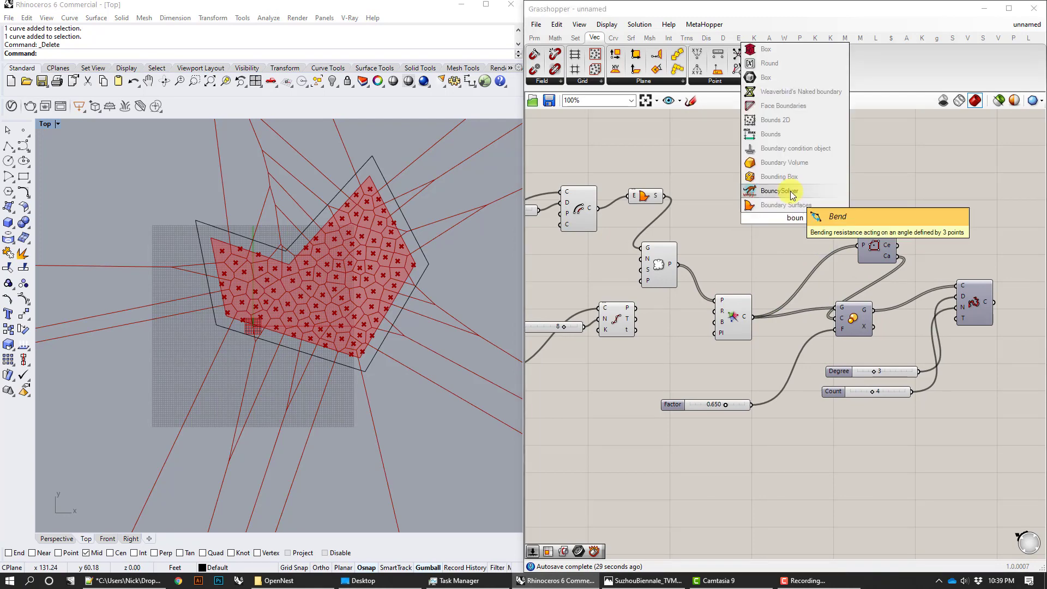
text(d int)
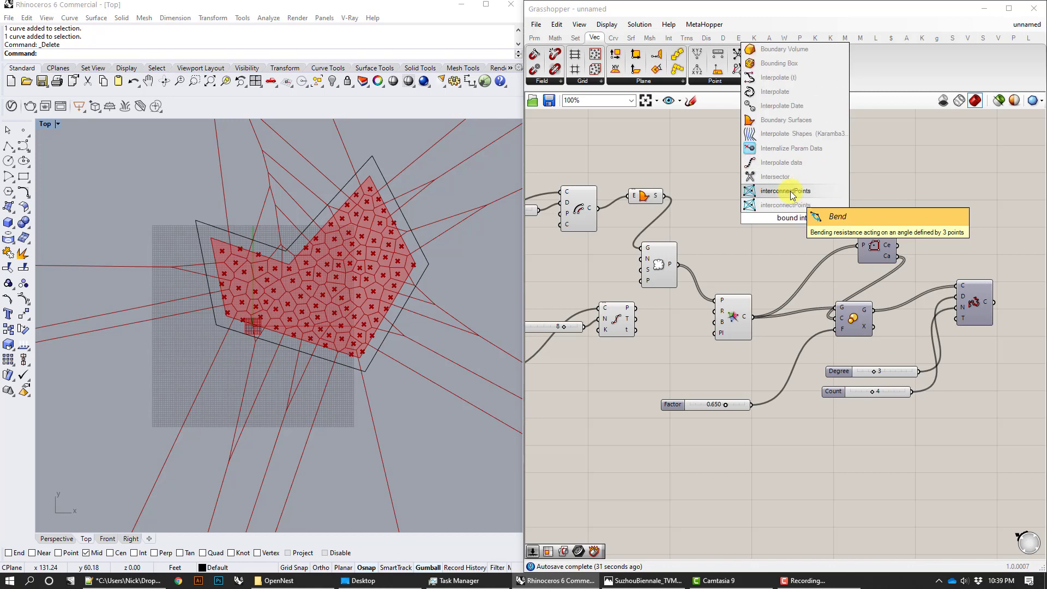
text(er)
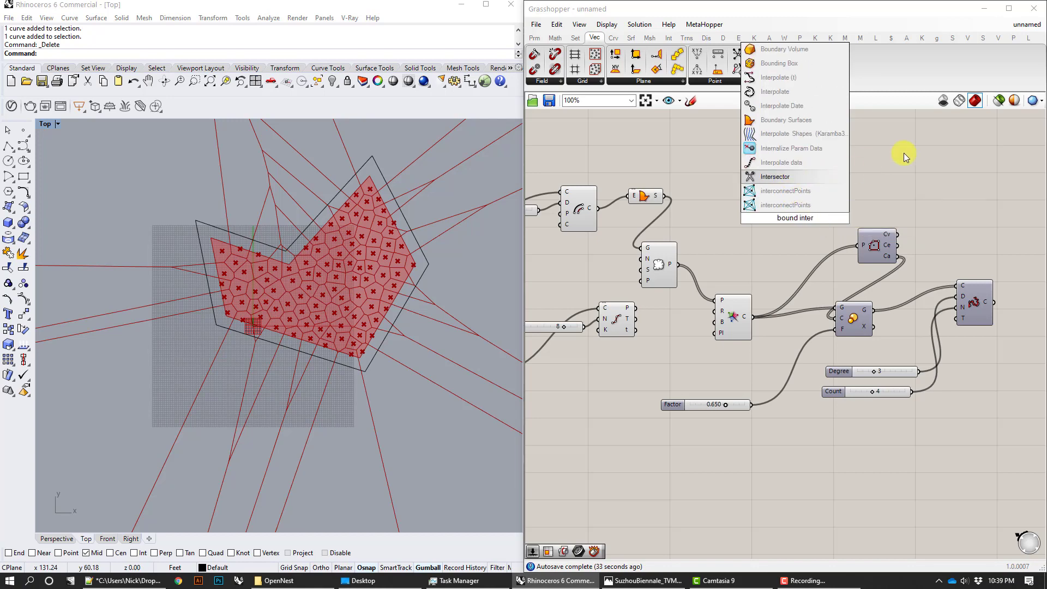
click(899, 163)
Step: Add a Region Intersection component between the Voronoi and Polygon Center components
click(669, 37)
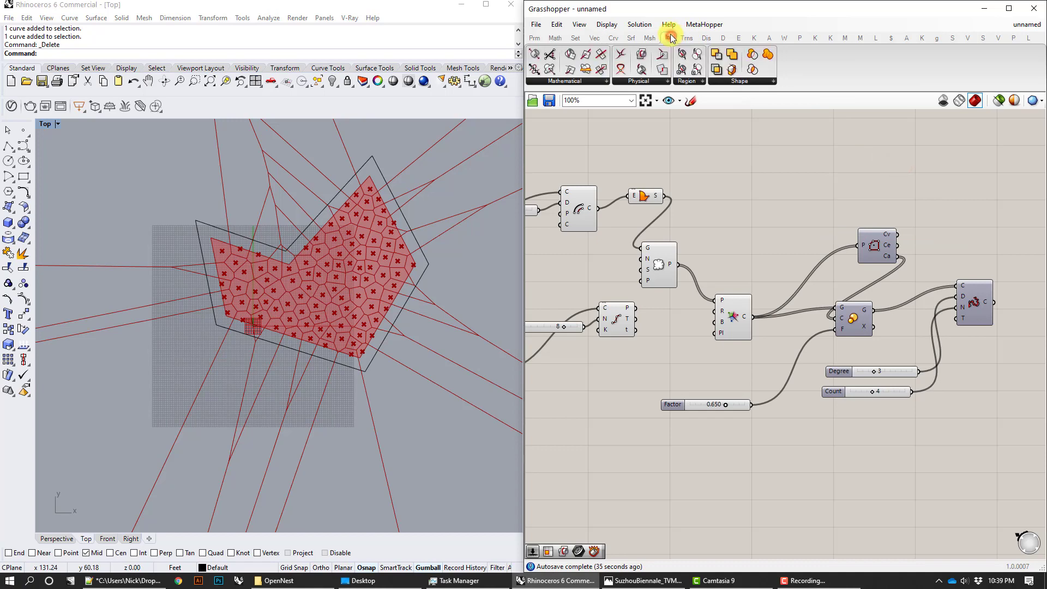
click(656, 81)
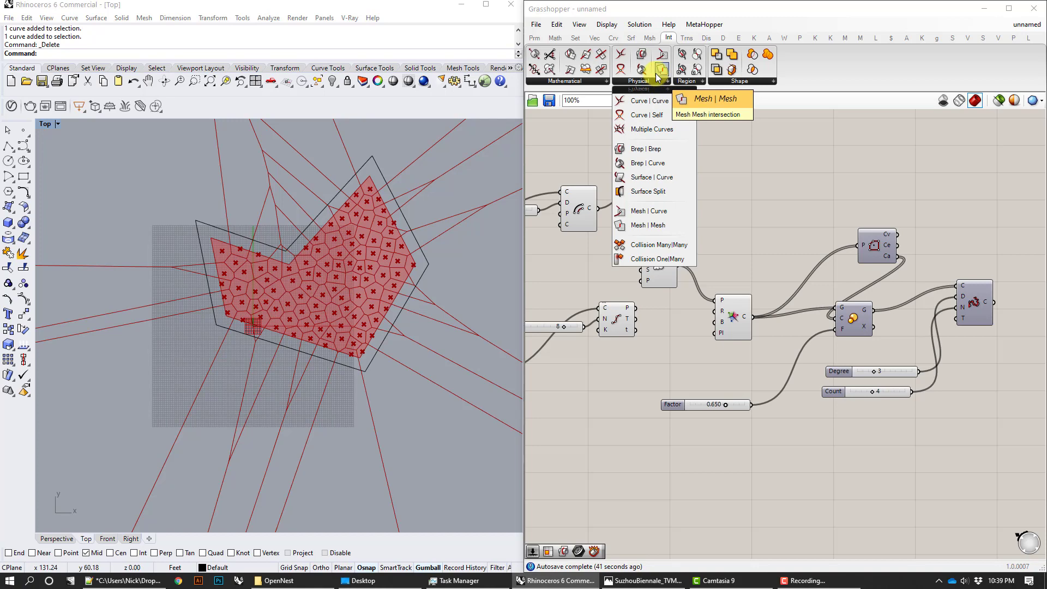
click(573, 83)
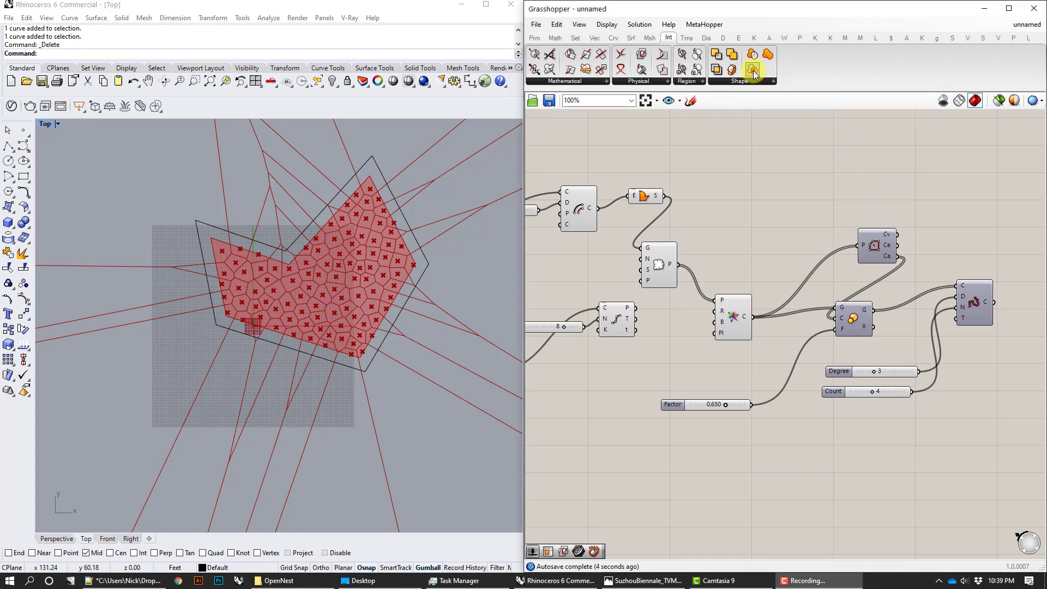
drag(754, 71, 781, 248)
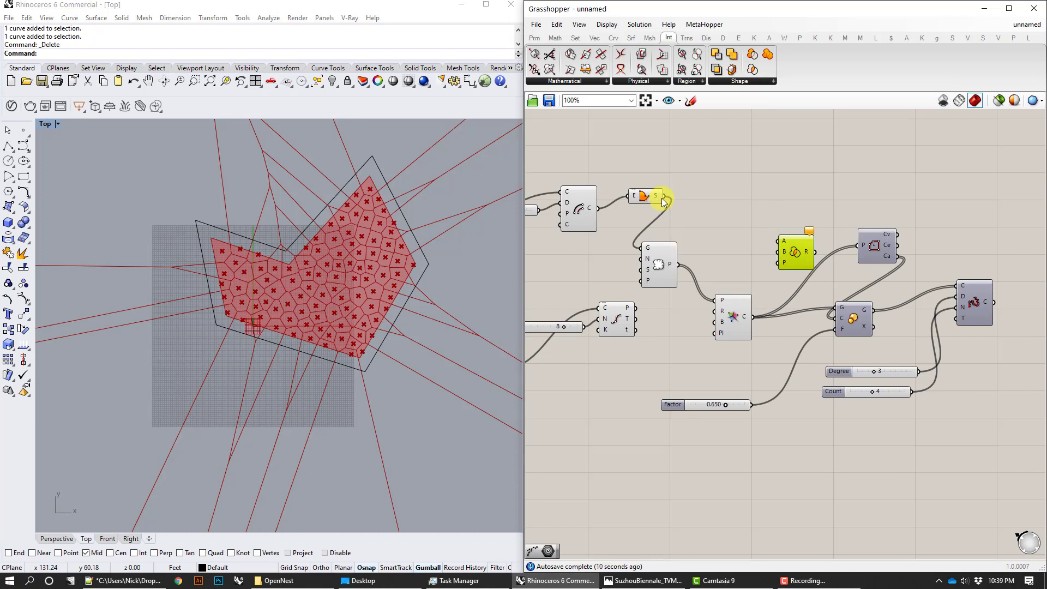
Step: Connect the offset curve to the Region Intersection A input and the Voronoi cells to its B input
drag(599, 208, 784, 243)
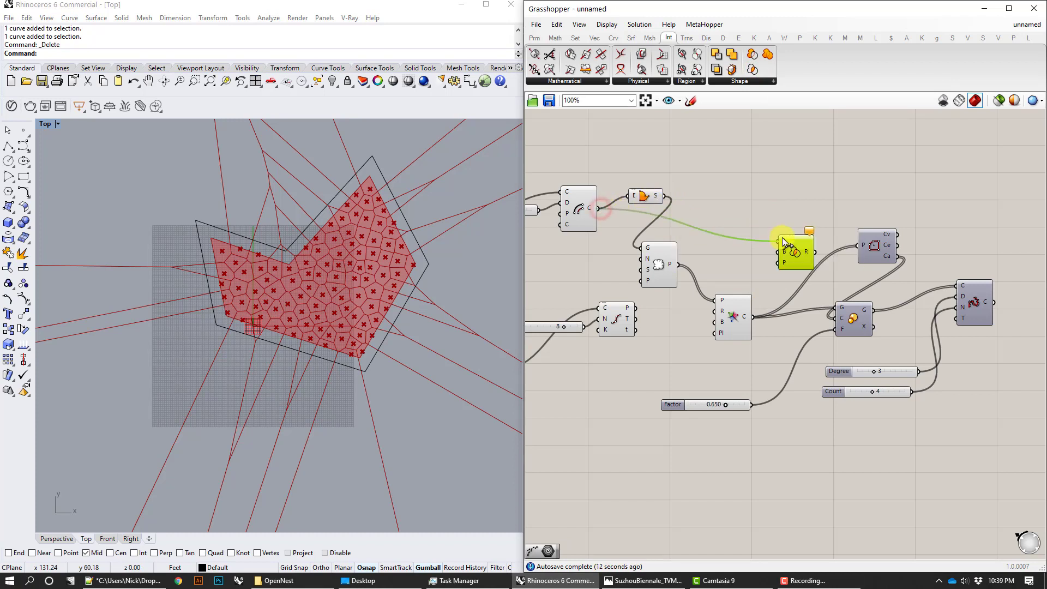
drag(753, 317, 780, 252)
click(803, 193)
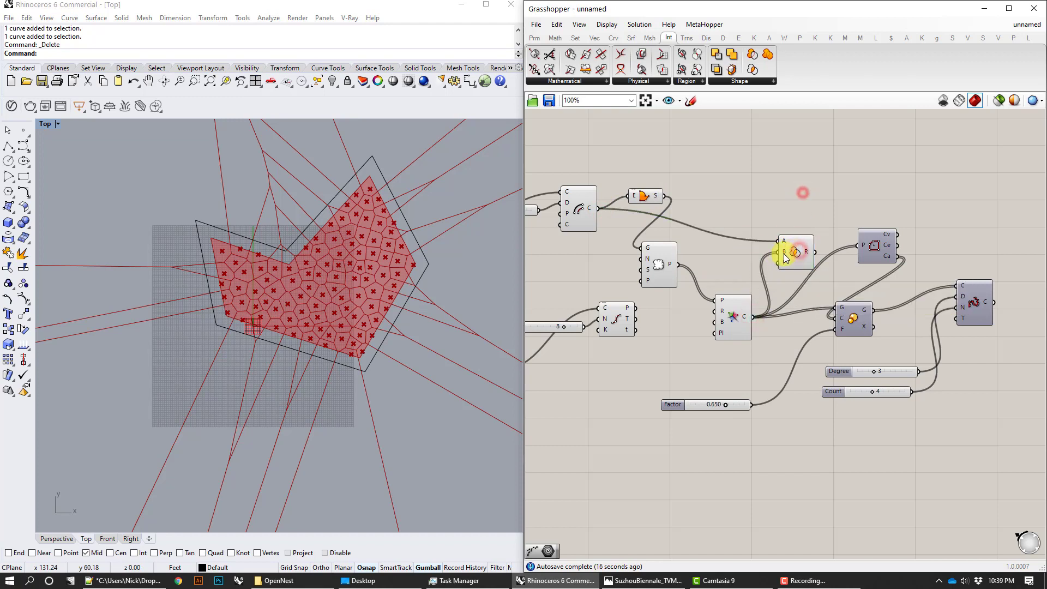
click(801, 252)
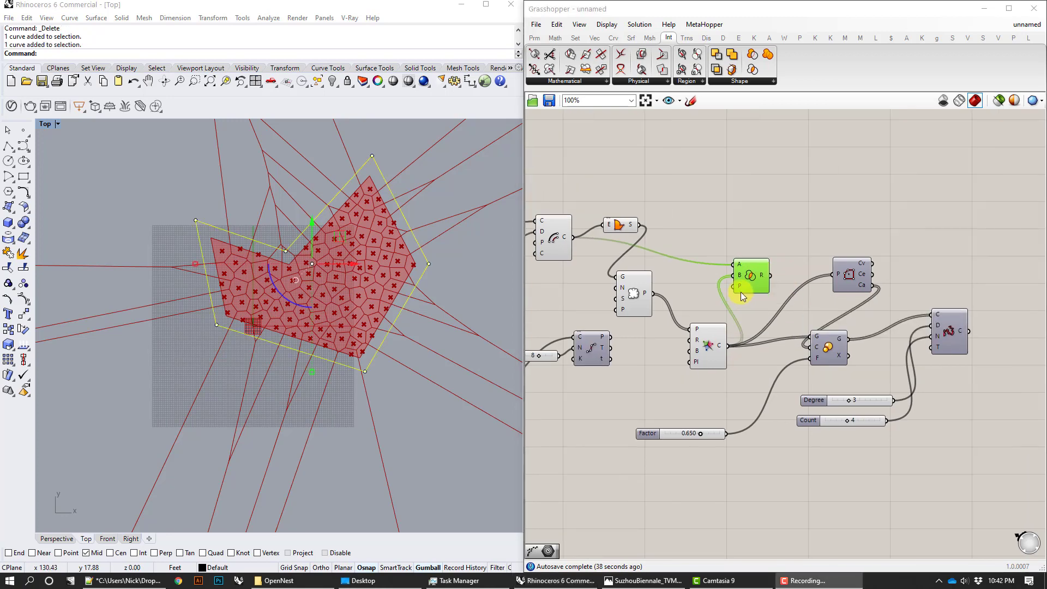
click(798, 248)
click(766, 266)
Step: Rewire Region Intersection so the Voronoi cells feed input A and the offset curve feeds input B
drag(572, 238, 733, 275)
drag(729, 346, 735, 265)
click(754, 277)
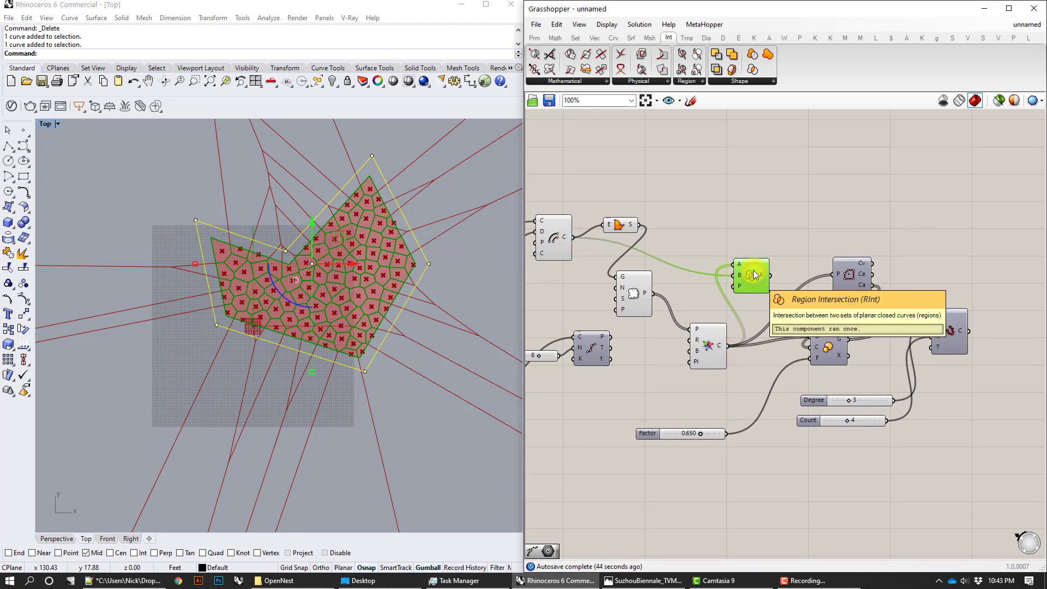
Step: Hide the Populate Geometry and Voronoi previews and highlight the Region Intersection cells
right_drag(746, 253, 791, 251)
drag(756, 384, 691, 255)
right_click(738, 215)
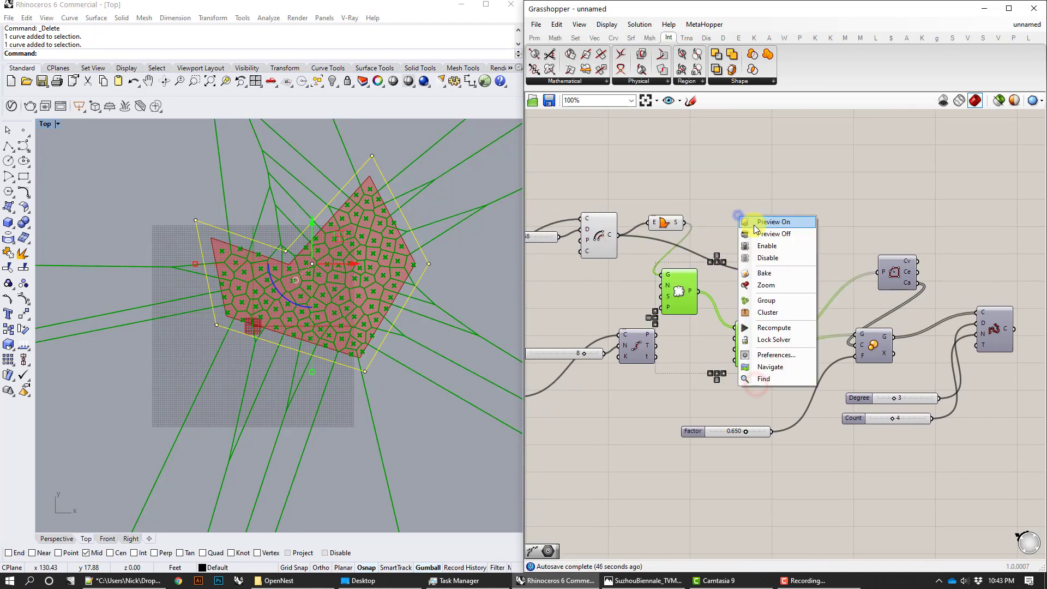
click(757, 232)
click(806, 274)
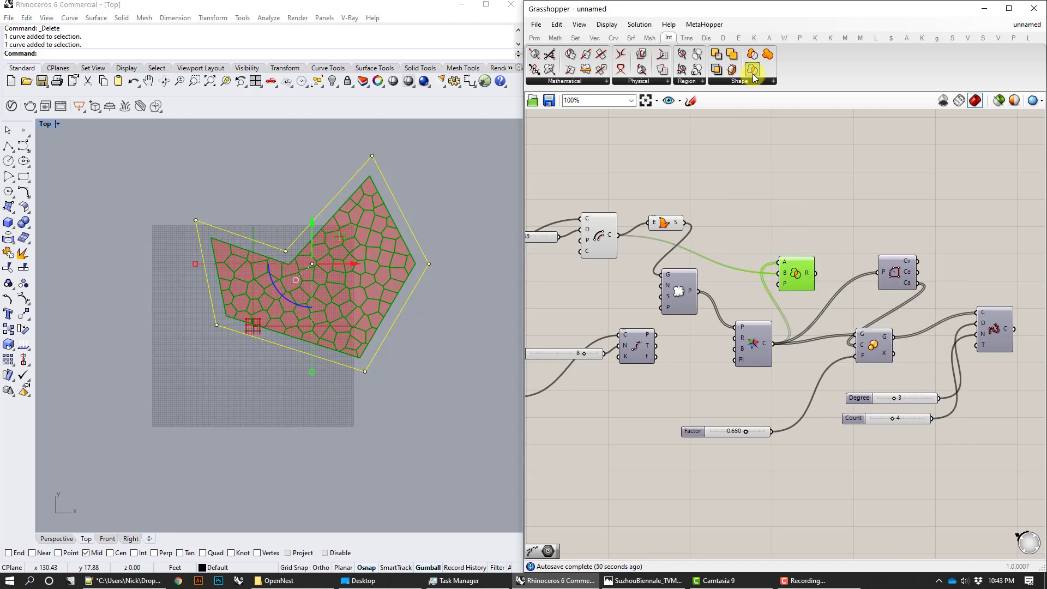
Step: Compare the offset curve, the temporarily previewed Voronoi cells and the Region Intersection result by highlighting each one
click(597, 233)
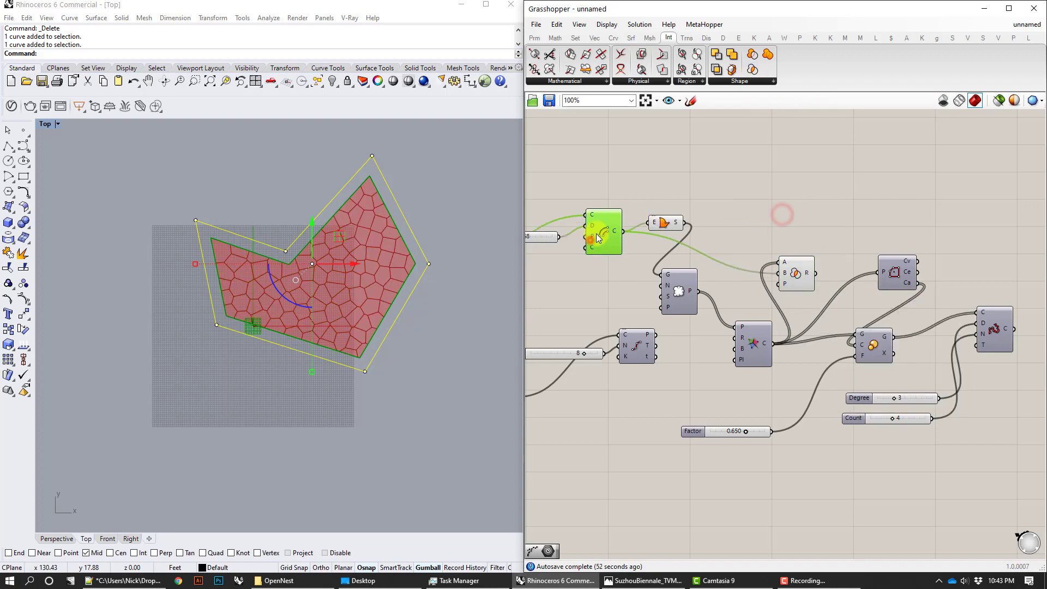
click(754, 348)
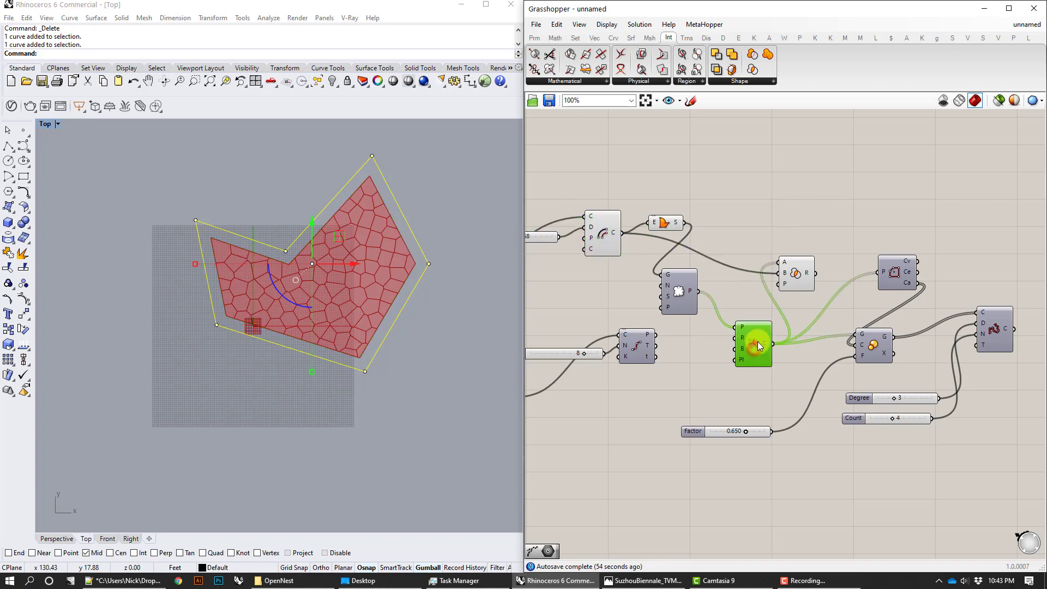
right_click(757, 341)
click(778, 348)
right_click(752, 326)
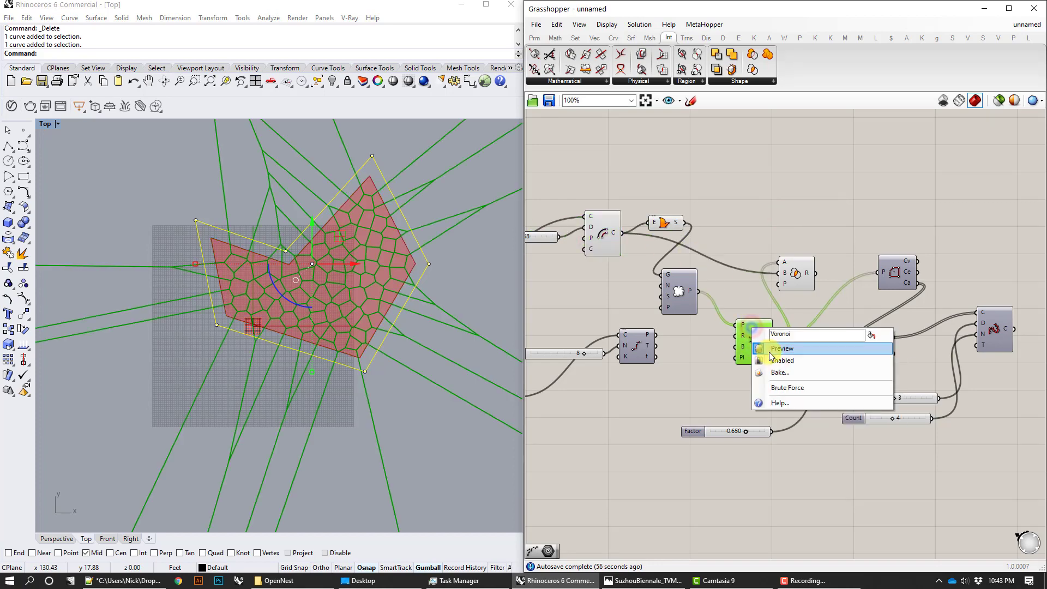
click(770, 350)
click(791, 270)
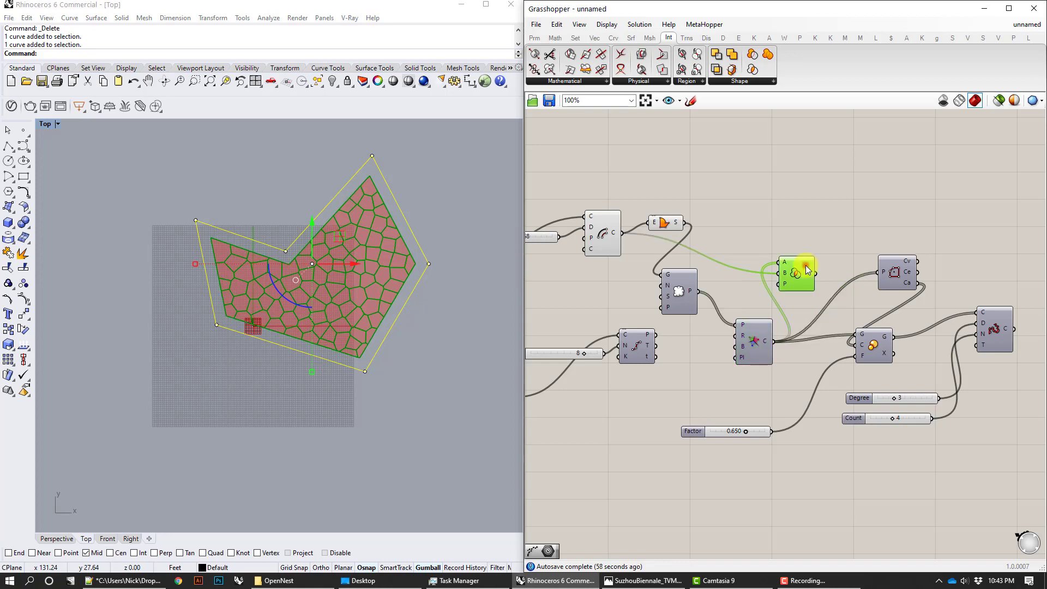
click(766, 220)
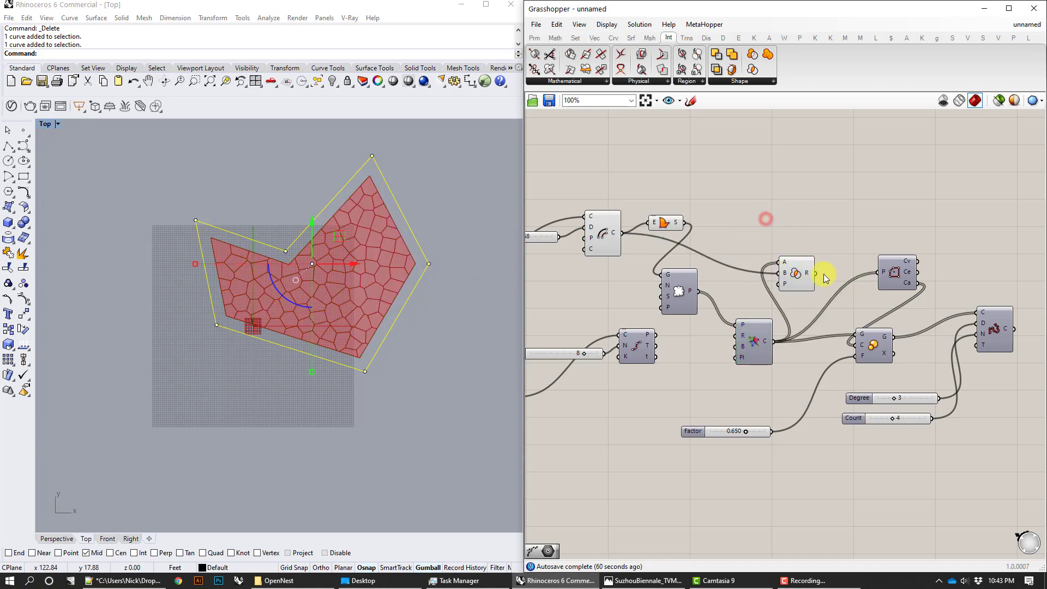
Step: Feed the Region Intersection result into the Polygon Center input and show the Rebuild Curve preview
drag(818, 273, 879, 275)
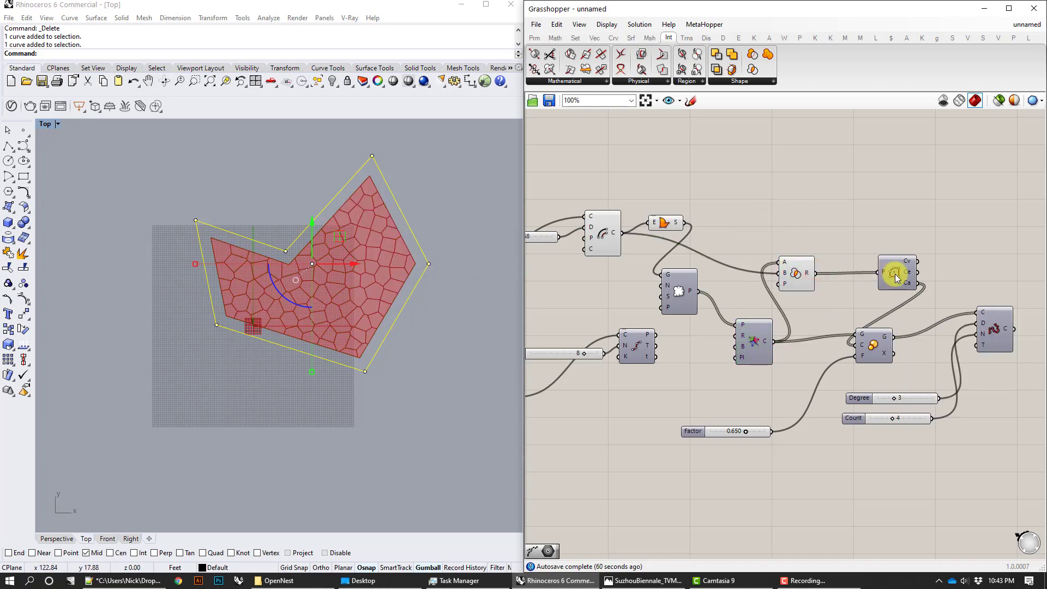
click(895, 274)
right_drag(891, 303, 840, 296)
right_click(940, 325)
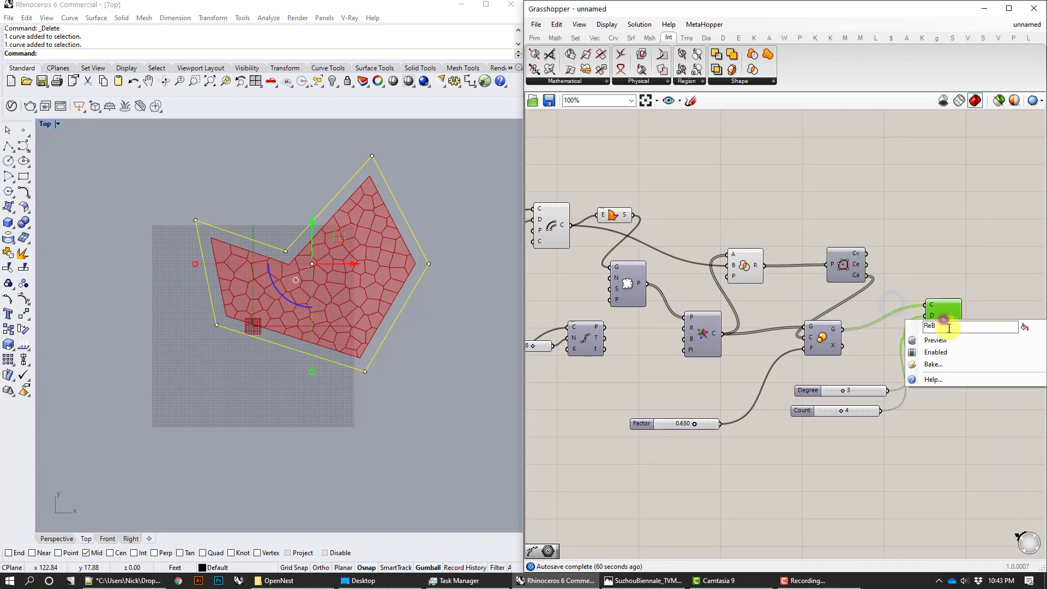
click(955, 339)
click(818, 235)
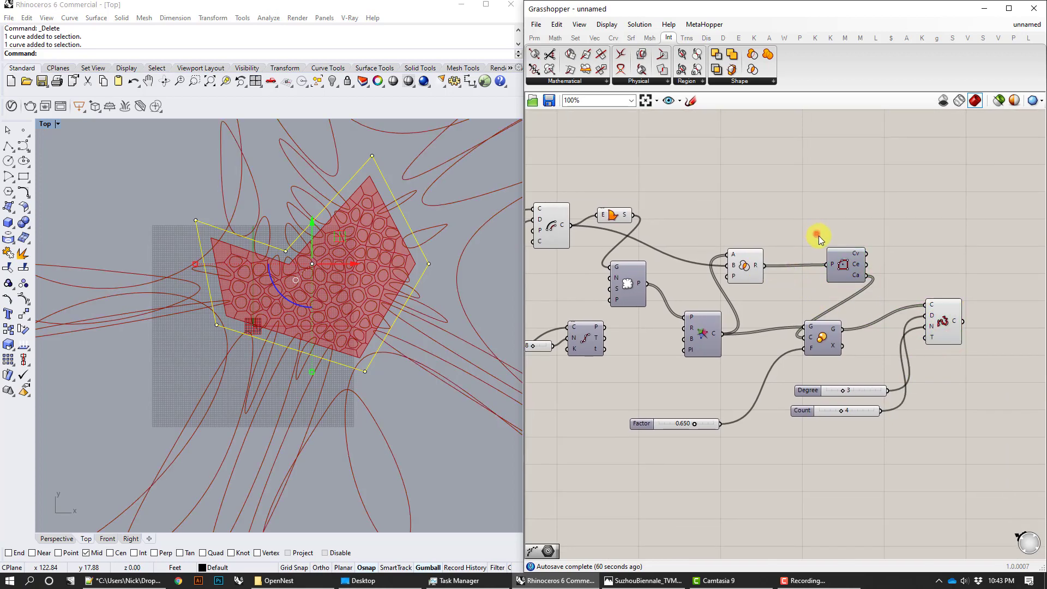
Step: Shift the Scale component slightly and feed its geometry input from Region Intersection, replacing the Voronoi cells
click(746, 266)
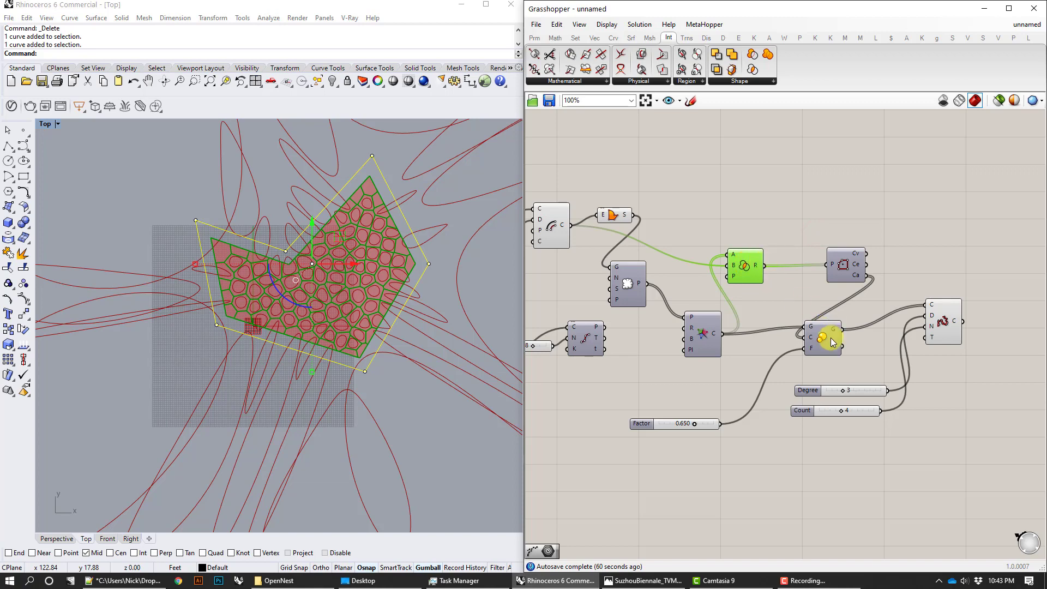
drag(833, 339, 853, 343)
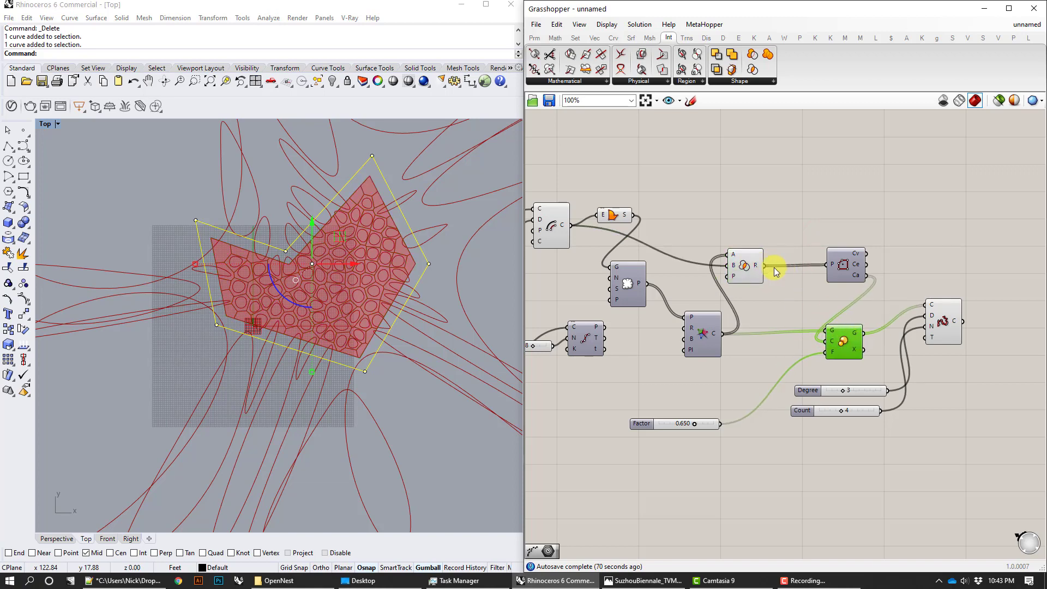
drag(764, 266, 825, 341)
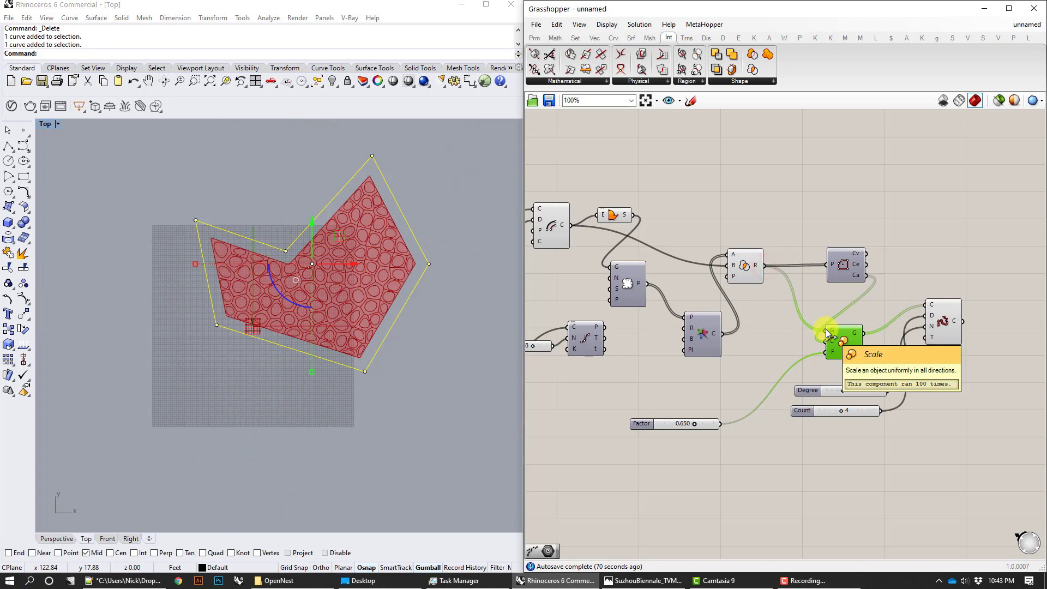
Step: Hide the previews of the Region Intersection, Offset Curve and Boundary Surfaces components
drag(774, 363, 726, 238)
right_click(741, 213)
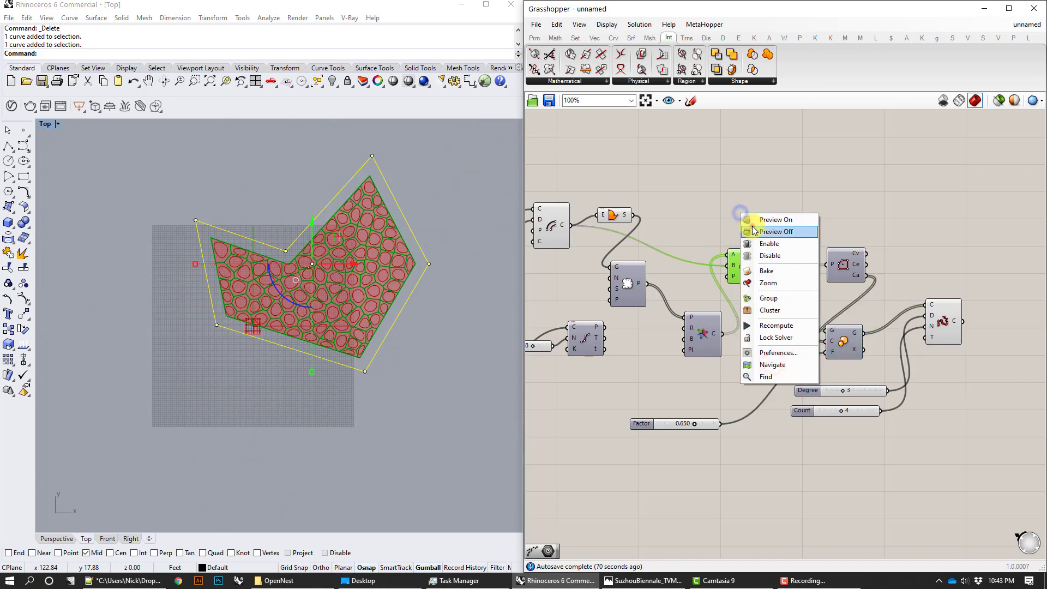
click(752, 226)
right_drag(681, 226, 760, 227)
drag(709, 243, 604, 180)
right_click(606, 170)
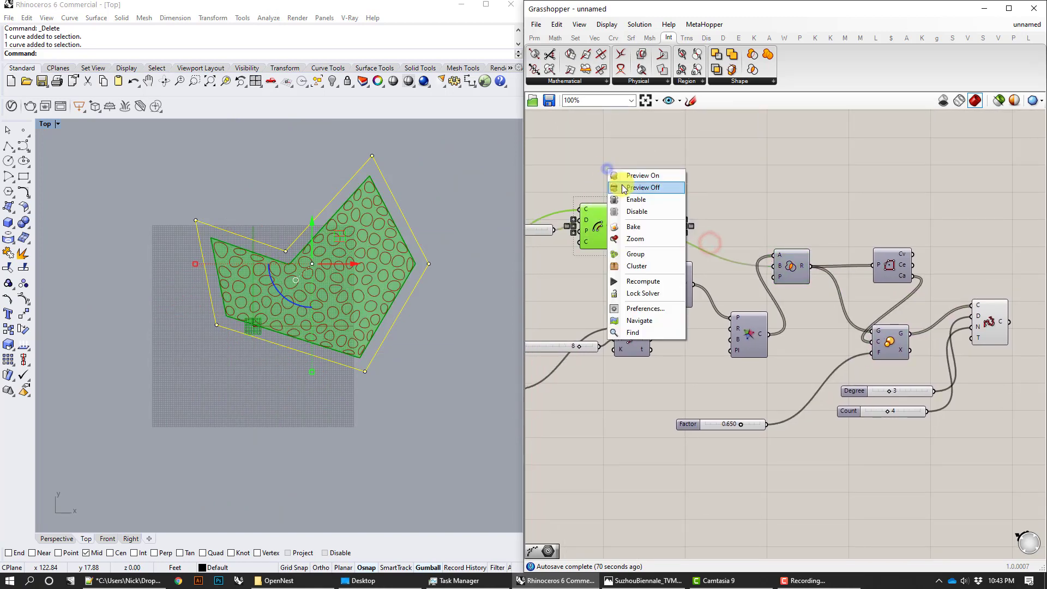
click(622, 184)
click(719, 171)
Step: Adjust the Distance slider that drives the polyline's offset
right_drag(668, 283, 775, 265)
drag(611, 213, 615, 215)
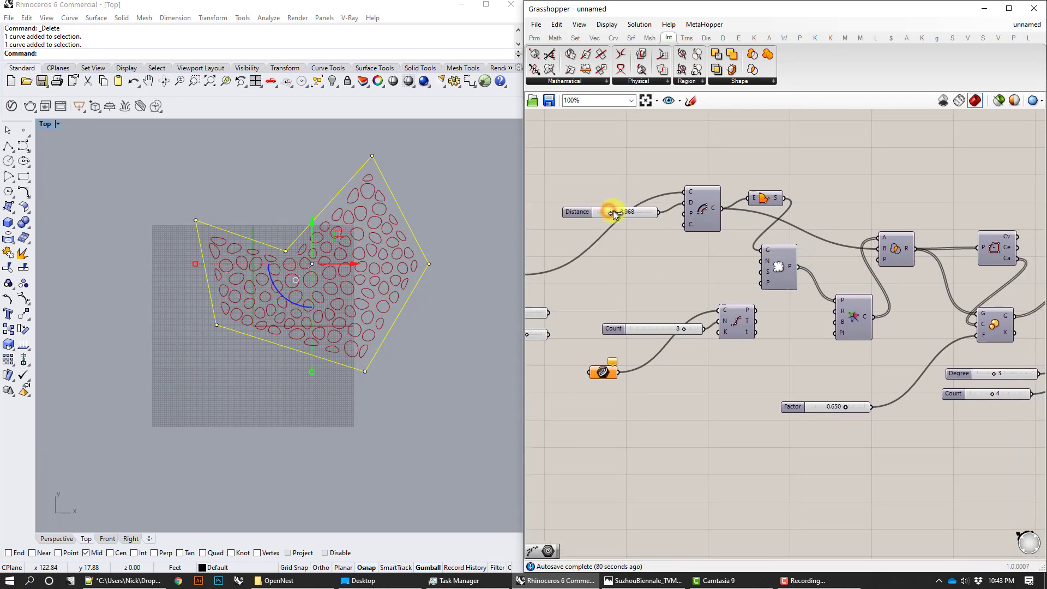
Step: Examine the component chain from Offset Curve through Populate Geometry, Voronoi, Region Intersection and Scale to Rebuild Curve
right_drag(732, 263, 665, 250)
click(703, 188)
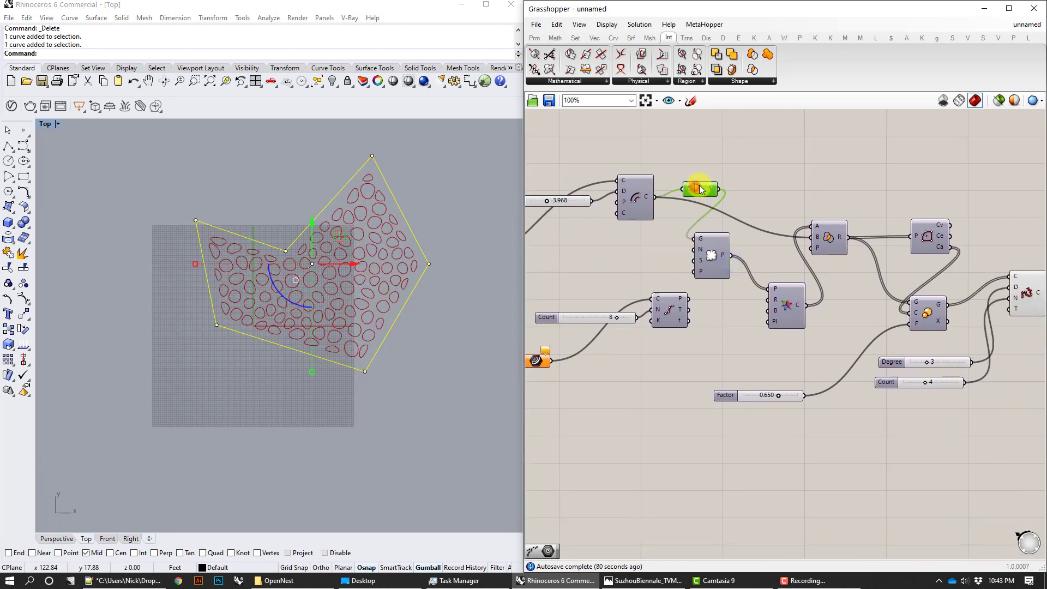
click(716, 256)
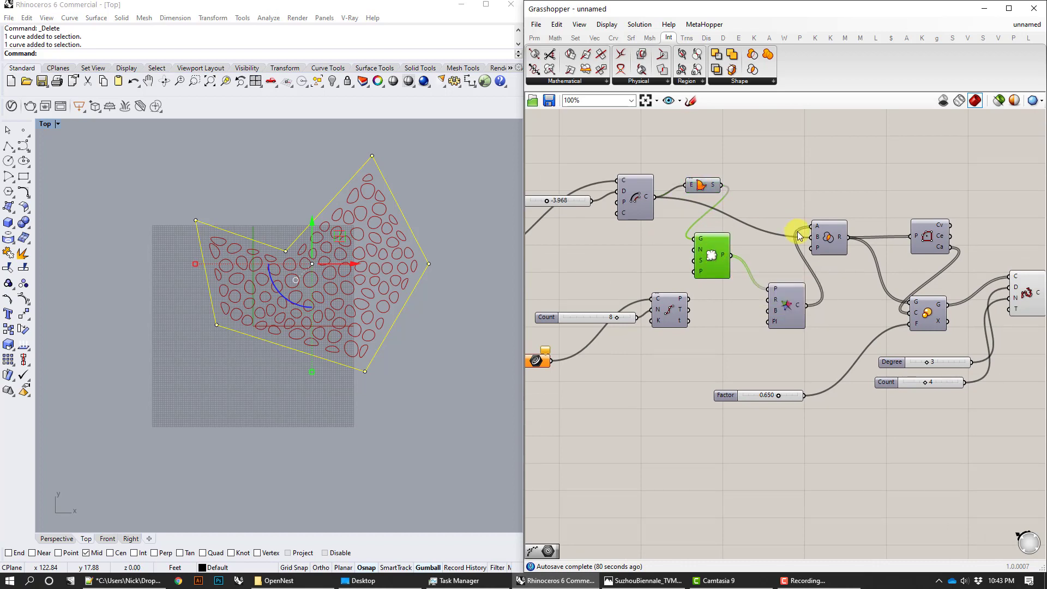
right_drag(831, 241, 733, 230)
click(828, 223)
click(832, 289)
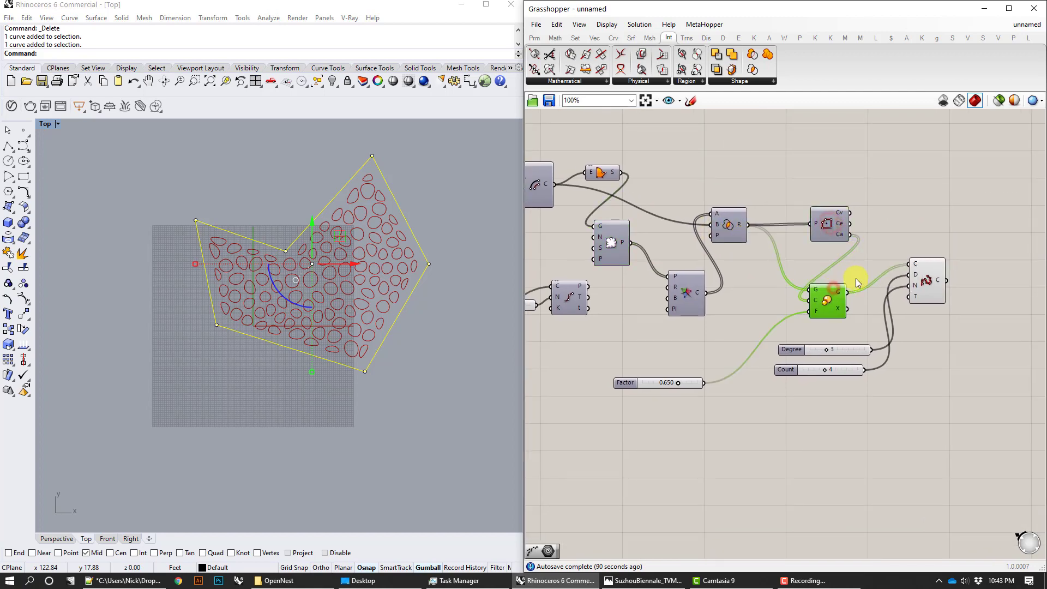
click(929, 275)
click(922, 196)
right_drag(641, 257, 806, 249)
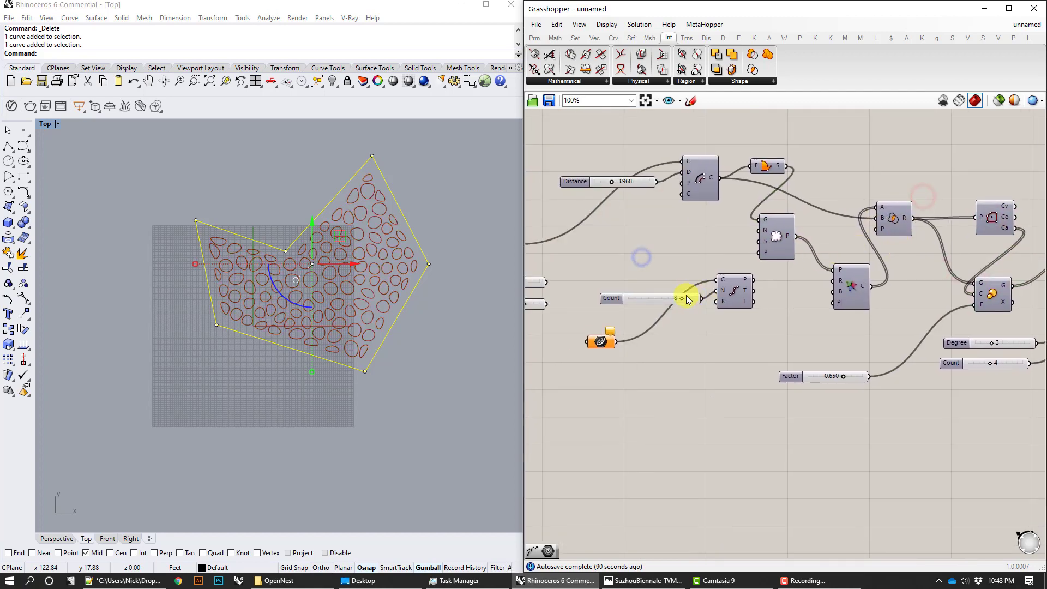
right_drag(810, 335, 778, 348)
scroll(800, 325, down, 1)
right_drag(627, 322, 710, 313)
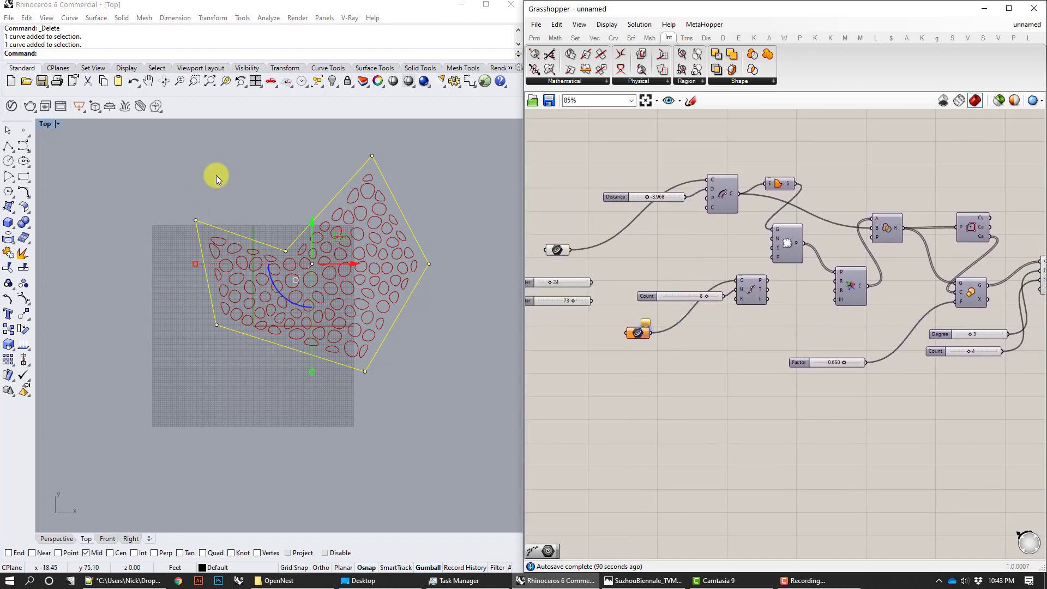
Step: Draw a six-point freeform curve inside the polygon, from its upper-left corner through the lower right and up toward the peak
click(285, 193)
click(8, 146)
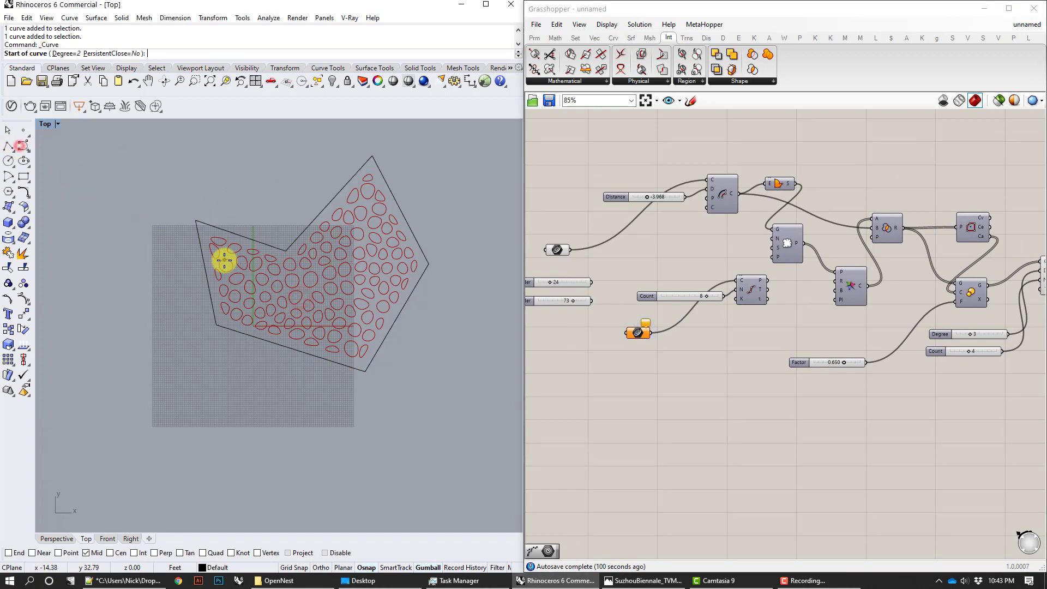
click(213, 254)
click(299, 290)
click(310, 325)
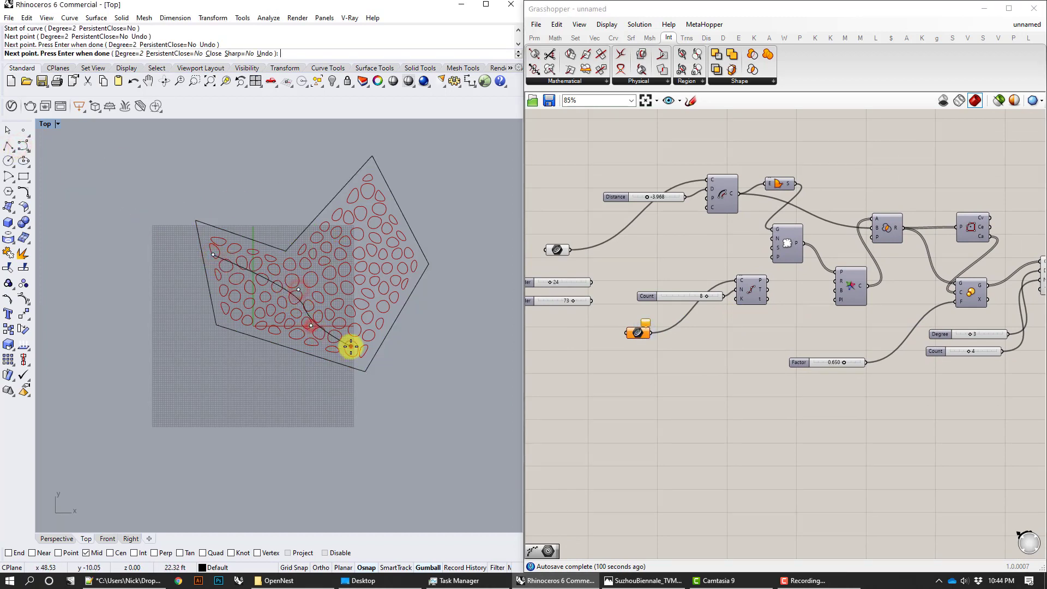
click(351, 347)
click(378, 279)
click(351, 215)
right_click(433, 267)
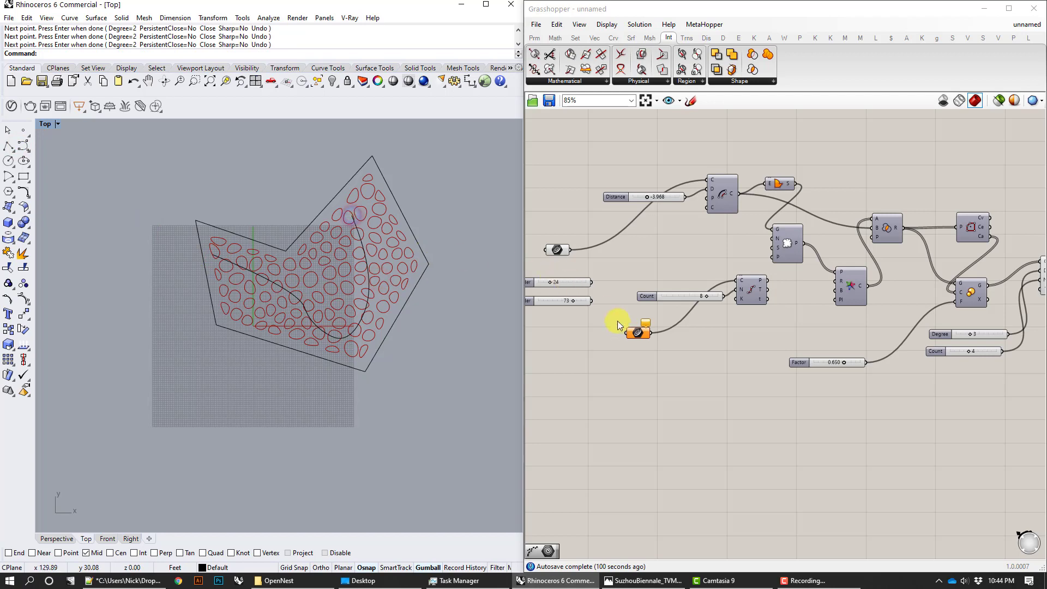
Step: Reference the new freeform curve into the empty curve parameter that feeds Divide Curve
click(637, 333)
right_click(638, 335)
click(697, 485)
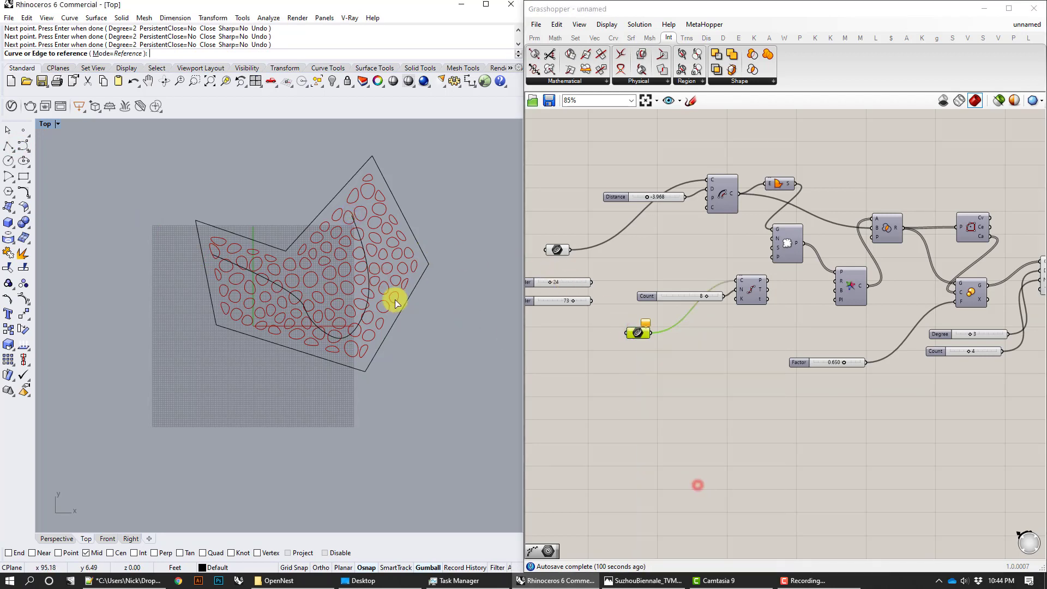
click(375, 288)
scroll(739, 339, up, 2)
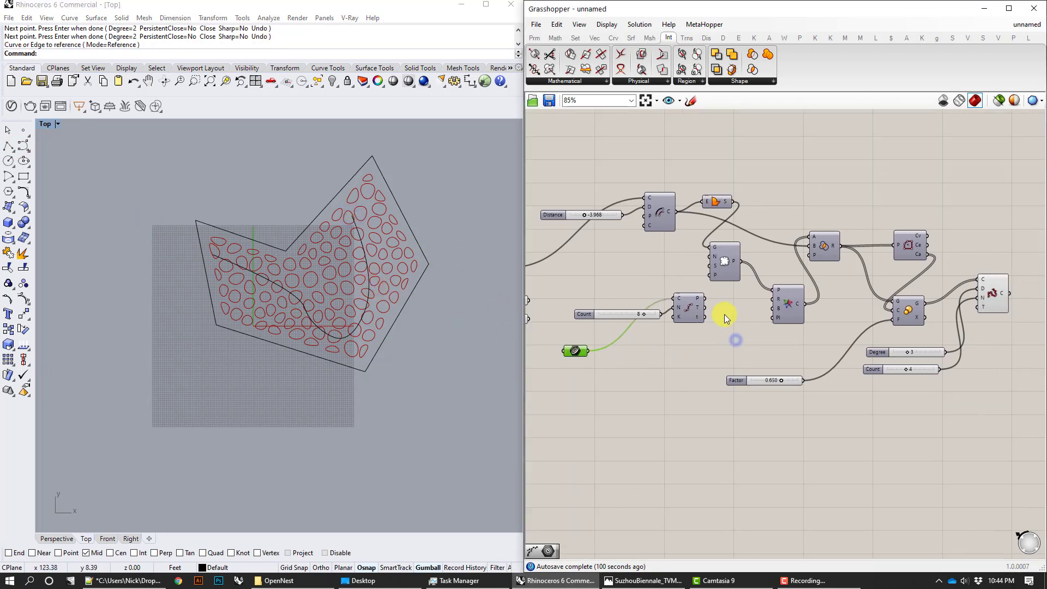
Step: Feed the Divide Curve points into the Voronoi points input and set the division count to 10
right_drag(729, 306, 739, 367)
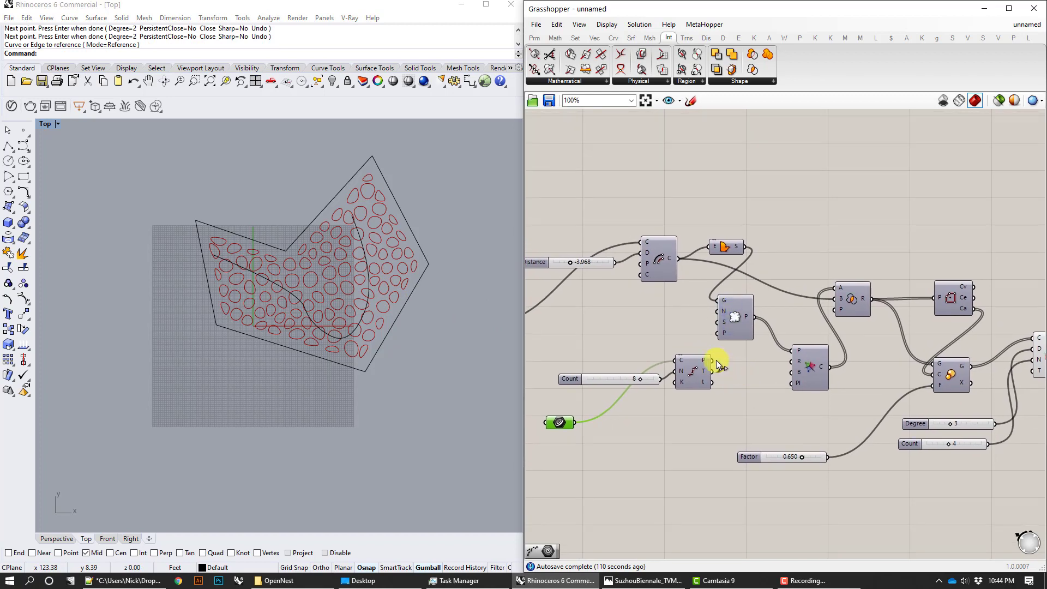
drag(713, 360, 793, 351)
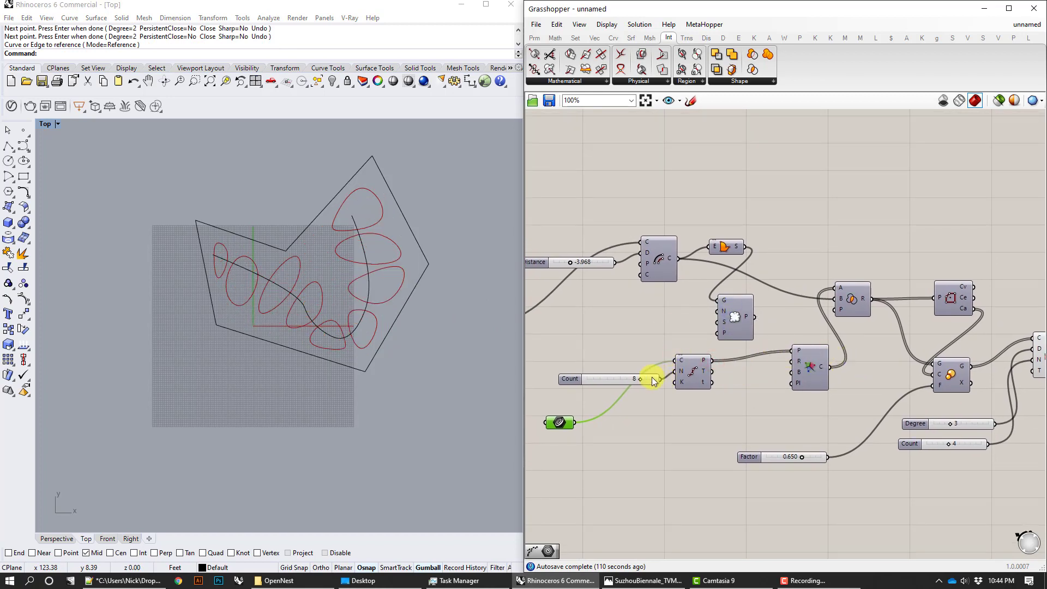
drag(641, 378, 659, 379)
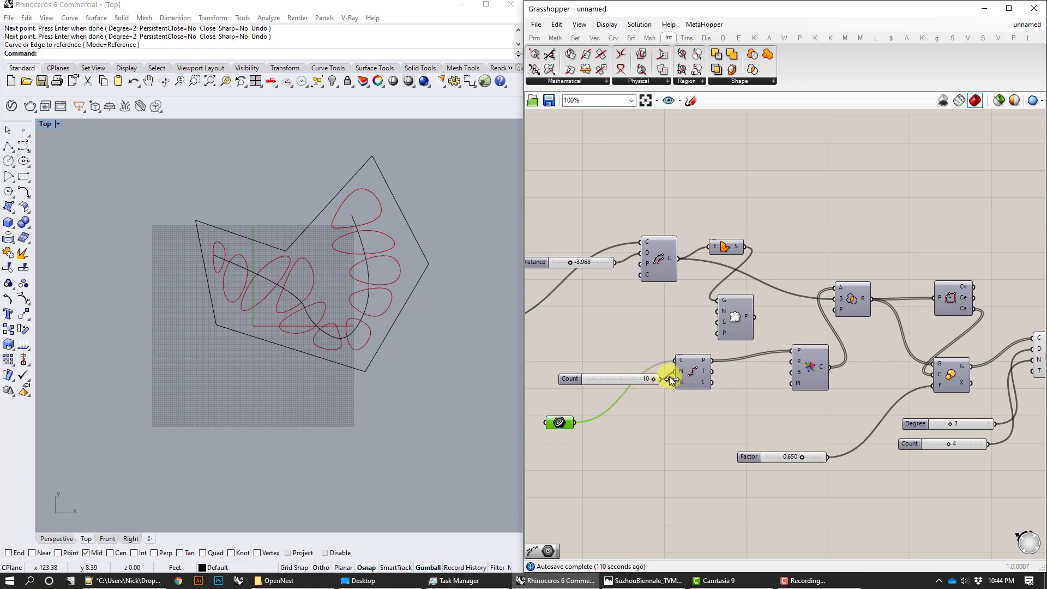
Step: Set the Scale component's factor to 0.660
right_drag(797, 392, 680, 377)
right_click(674, 421)
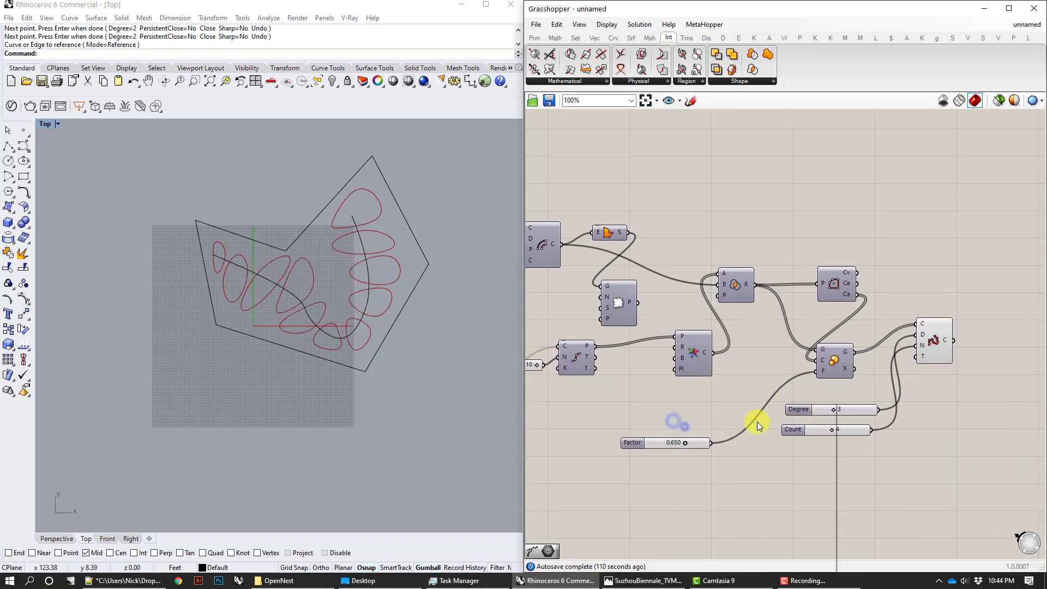
right_click(757, 421)
click(702, 410)
mouse_move(687, 445)
mouse_down()
mouse_move(701, 444)
mouse_move(687, 443)
mouse_up()
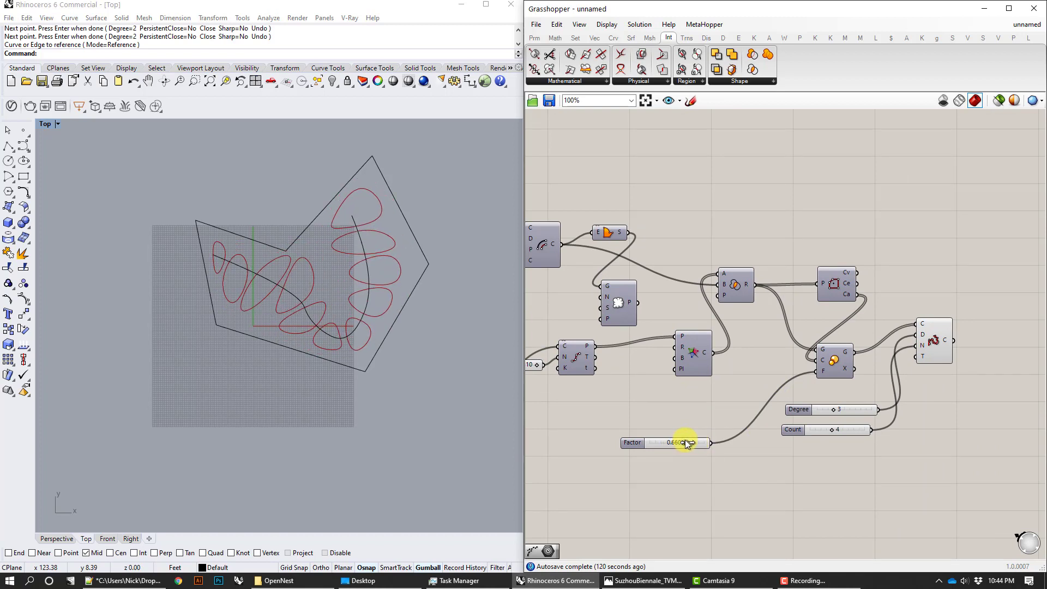
Step: Replace the Voronoi points input with the Populate Geometry points
right_drag(624, 376, 787, 372)
right_drag(749, 314, 698, 312)
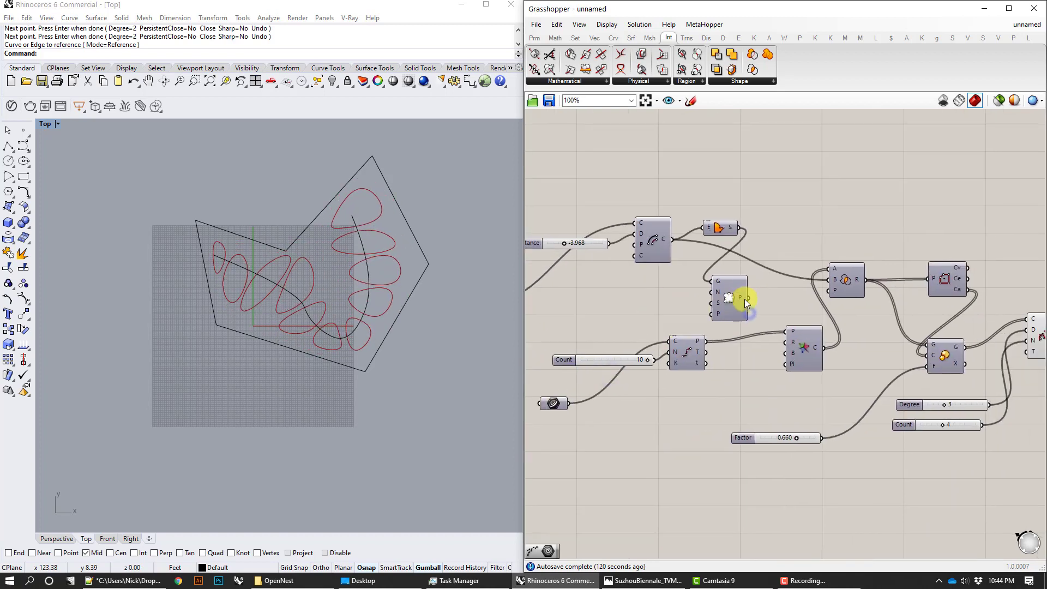
drag(784, 319, 788, 327)
Step: Wire the two loose sliders into Populate Geometry's count and seed inputs, and set the count to 90
right_drag(720, 323, 857, 327)
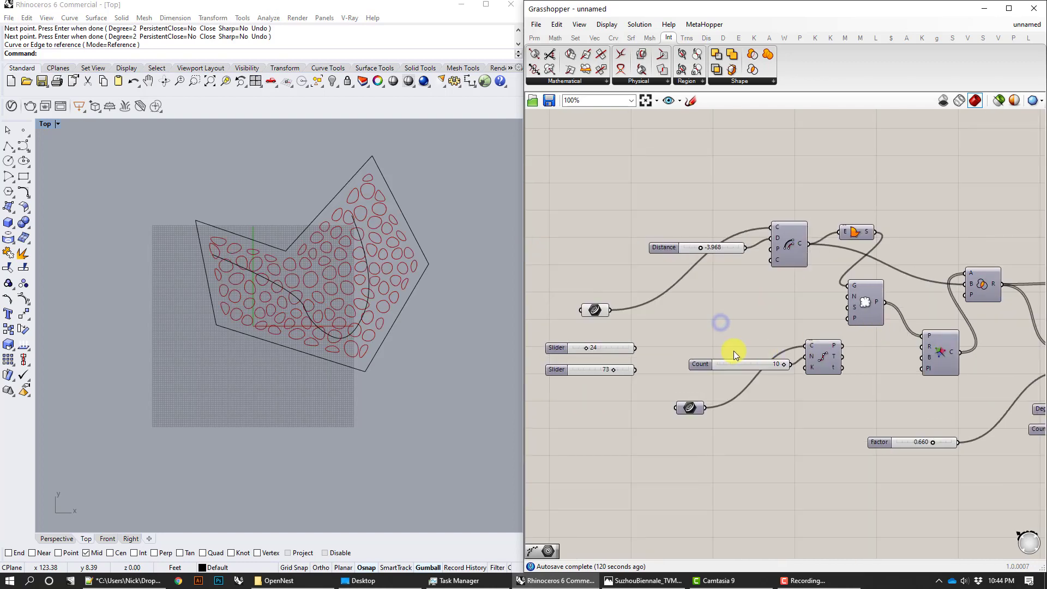
right_drag(773, 344, 739, 344)
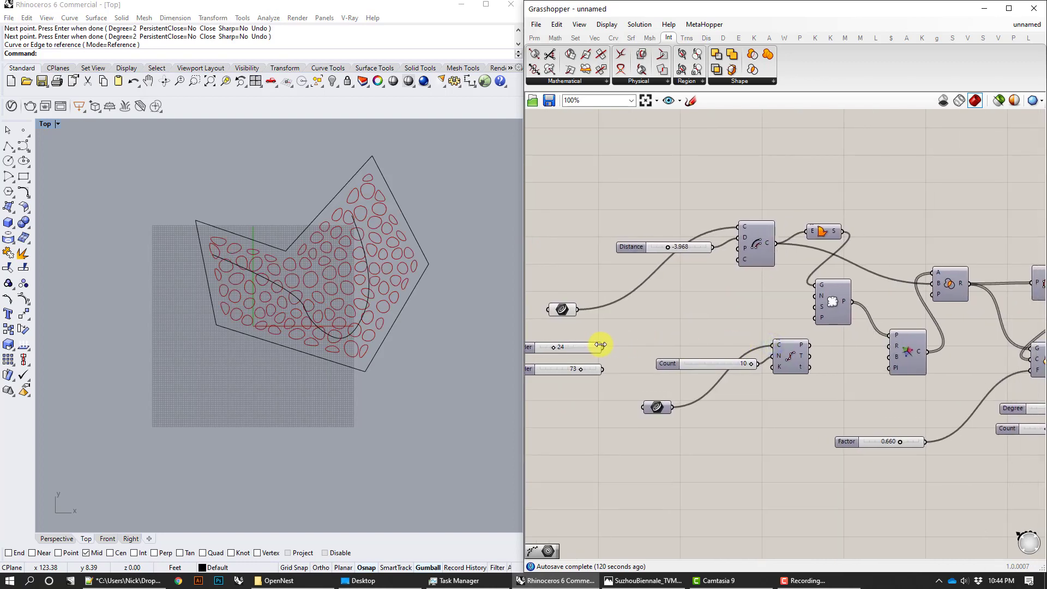
drag(602, 347, 815, 296)
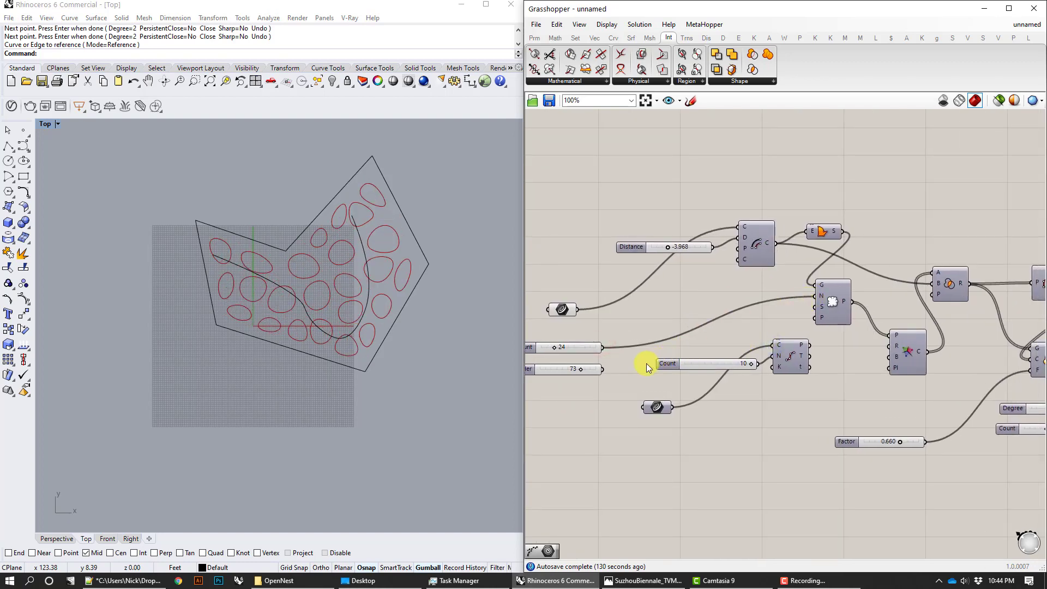
drag(604, 369, 818, 308)
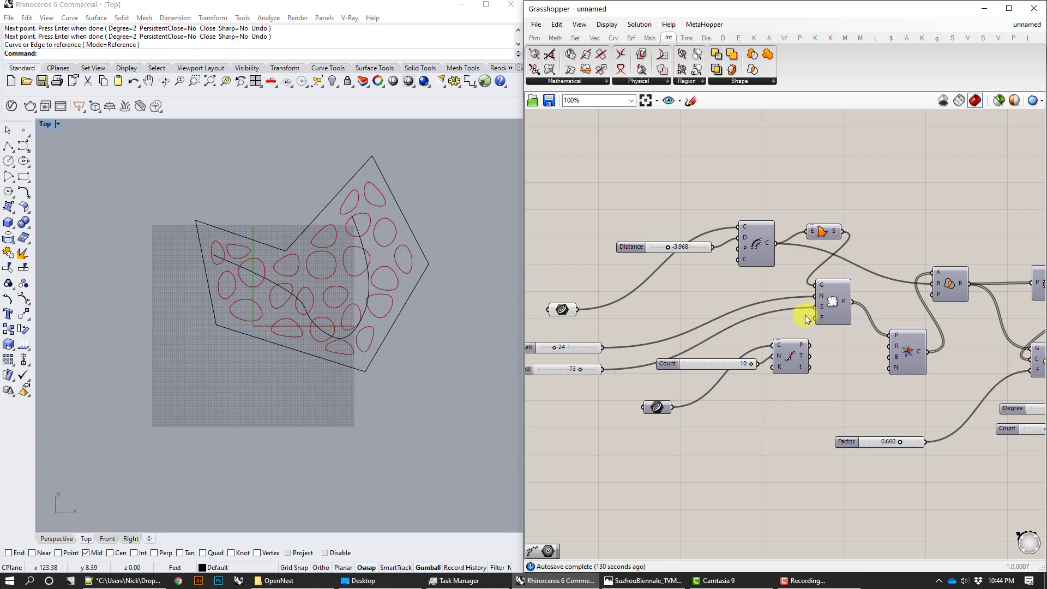
drag(555, 347, 610, 336)
Step: Hide the freeform curve in the Rhino viewport
click(371, 293)
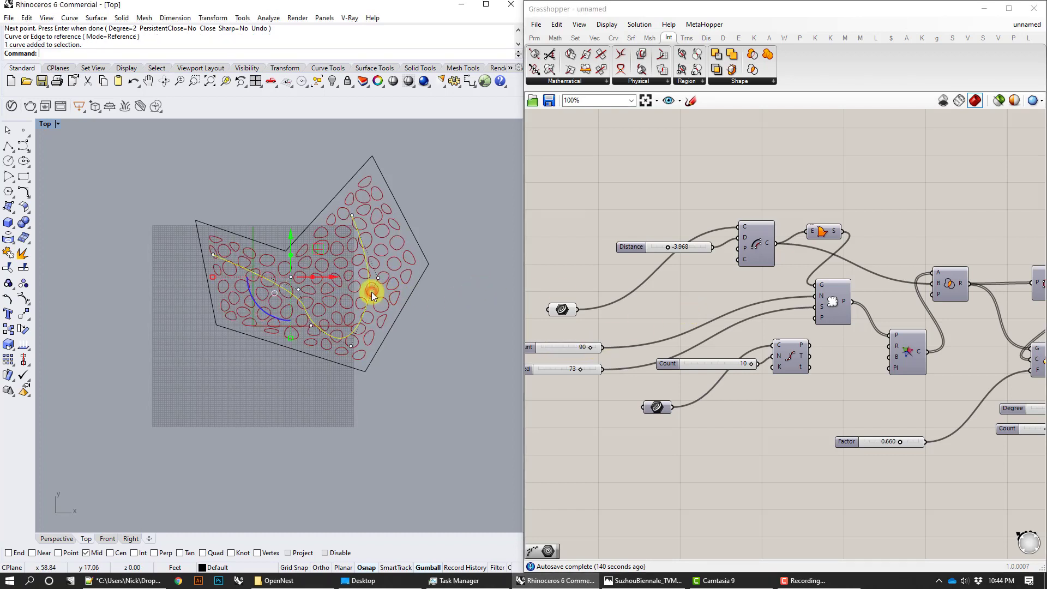
key(ctrl+h)
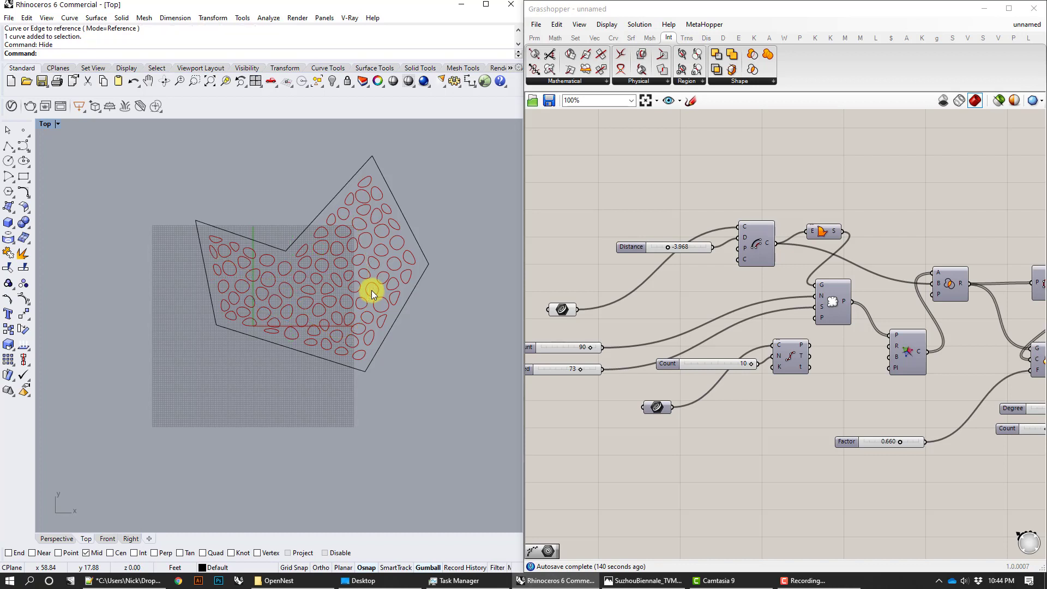
click(823, 232)
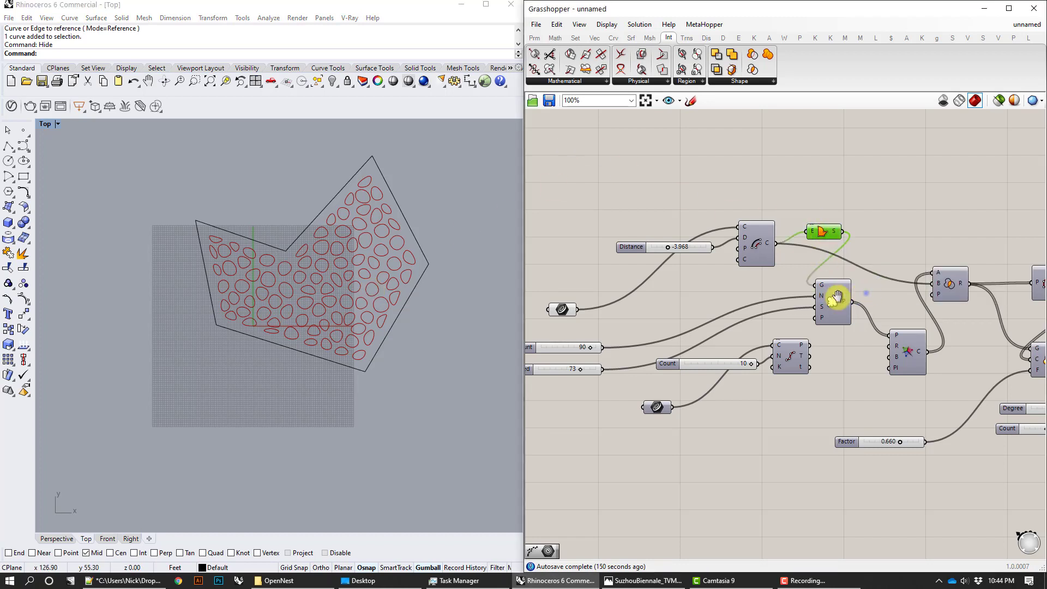
right_drag(837, 296, 773, 304)
click(773, 305)
drag(772, 305, 773, 300)
right_drag(802, 289, 737, 280)
click(762, 225)
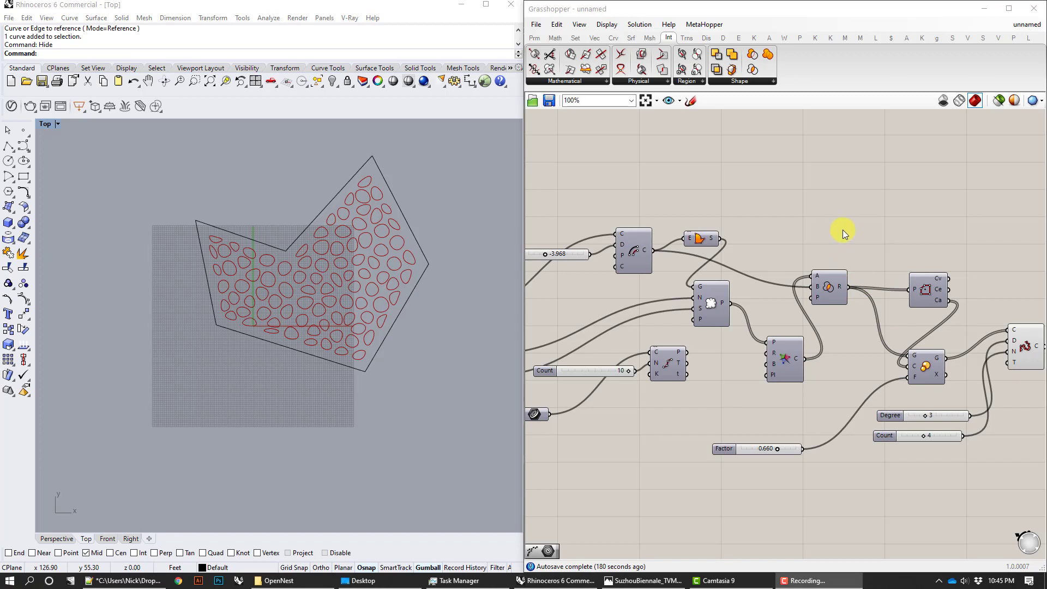
Step: Delete the polygon boundary curve from the Rhino model
click(458, 388)
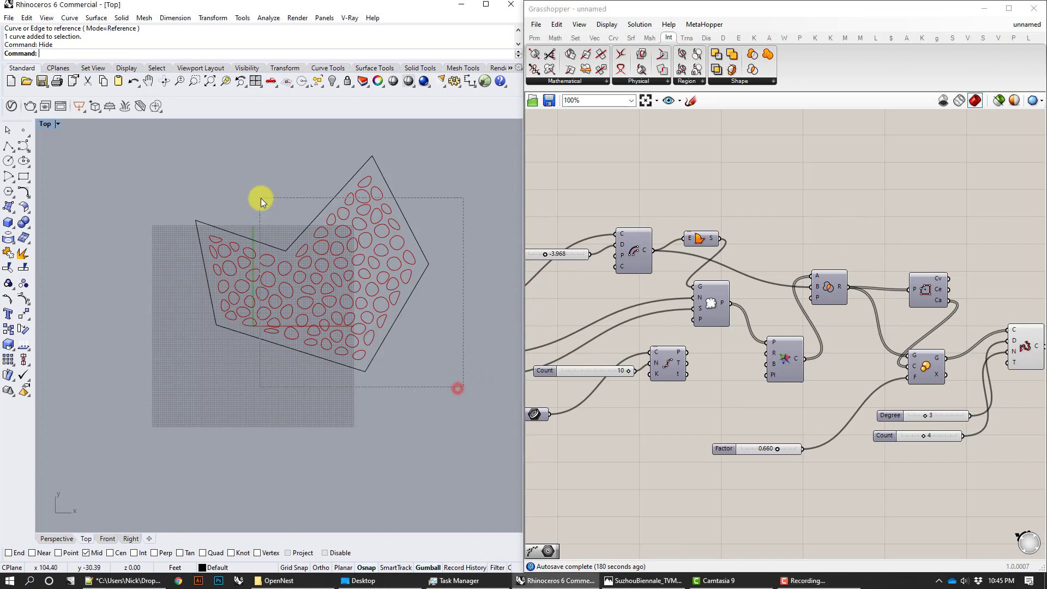
click(391, 331)
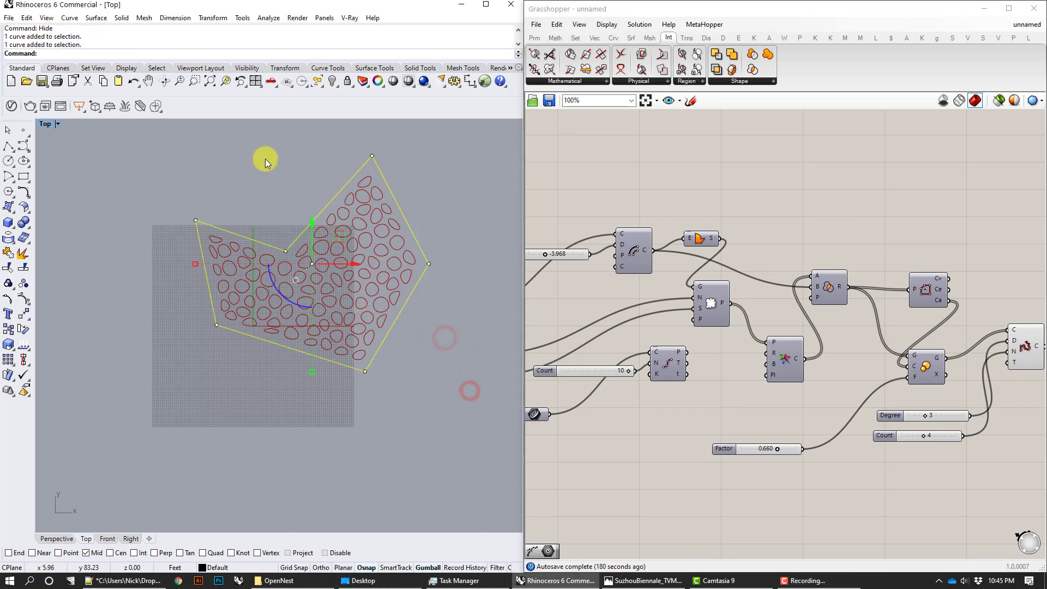
key(Delete)
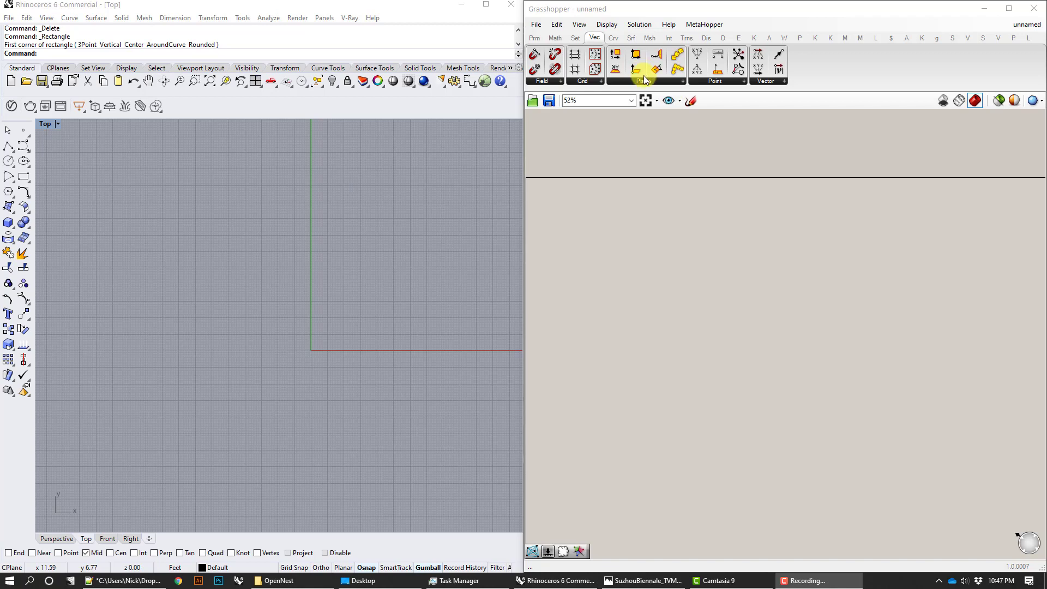
click(597, 81)
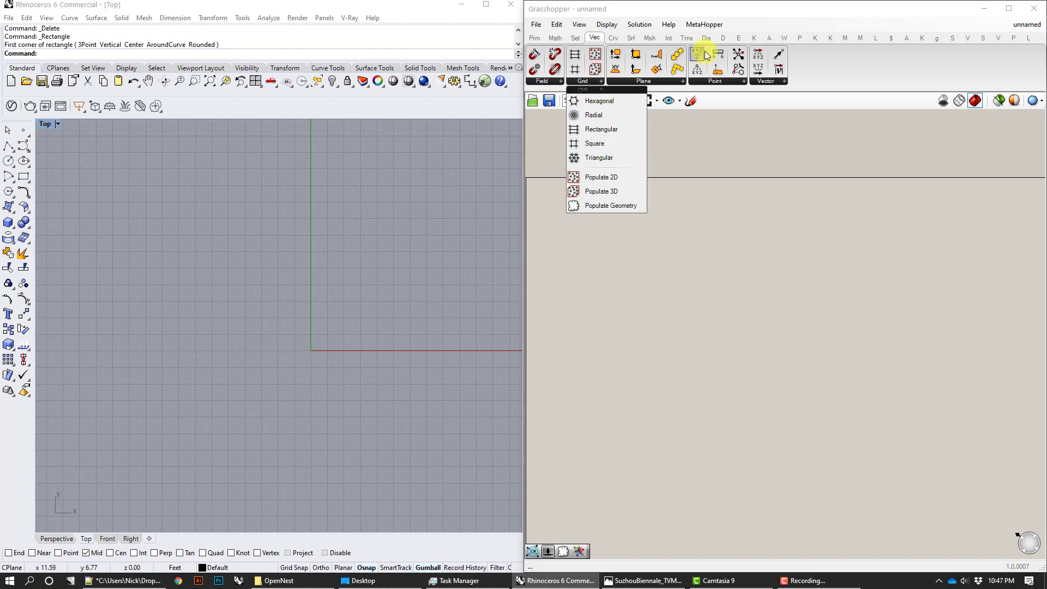
click(875, 38)
click(860, 79)
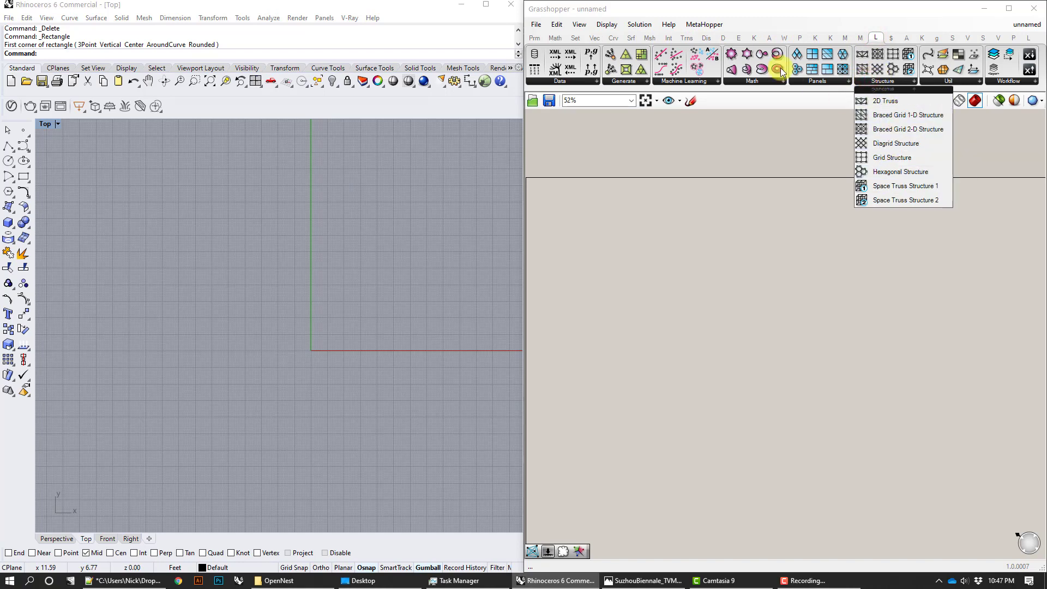
click(577, 38)
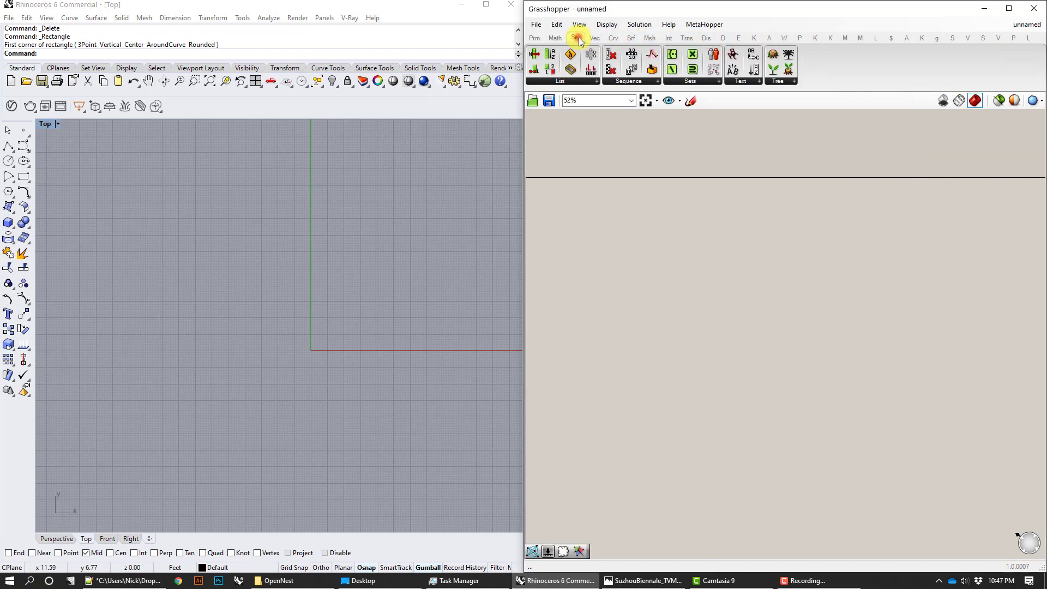
Step: Add a Radial grid component to the empty canvas
click(594, 37)
click(594, 82)
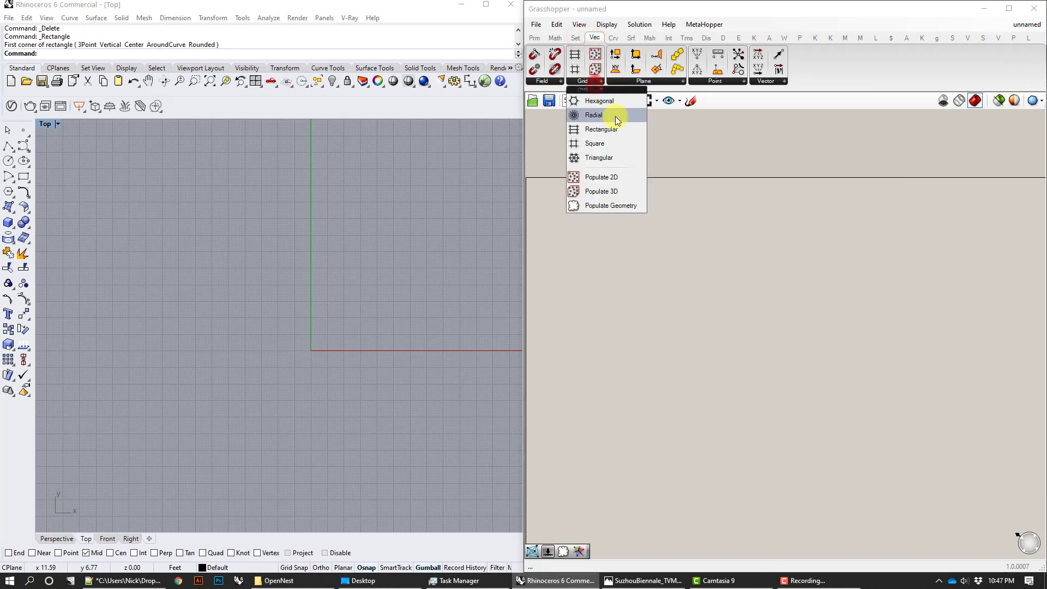
drag(614, 119, 645, 263)
click(645, 263)
scroll(648, 263, up, 5)
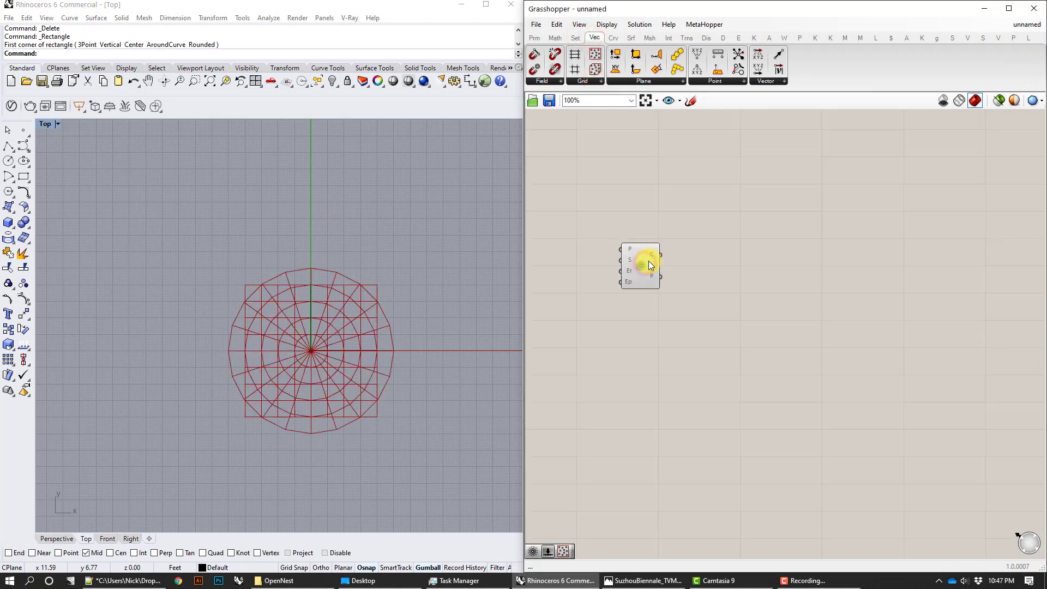
right_drag(704, 284, 807, 286)
click(819, 296)
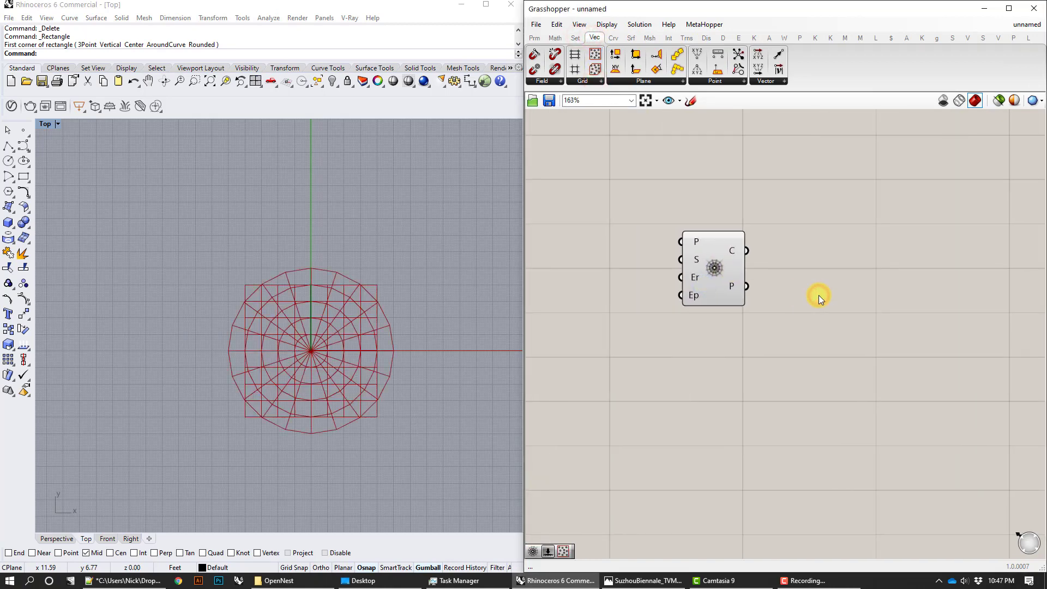
double_click(819, 296)
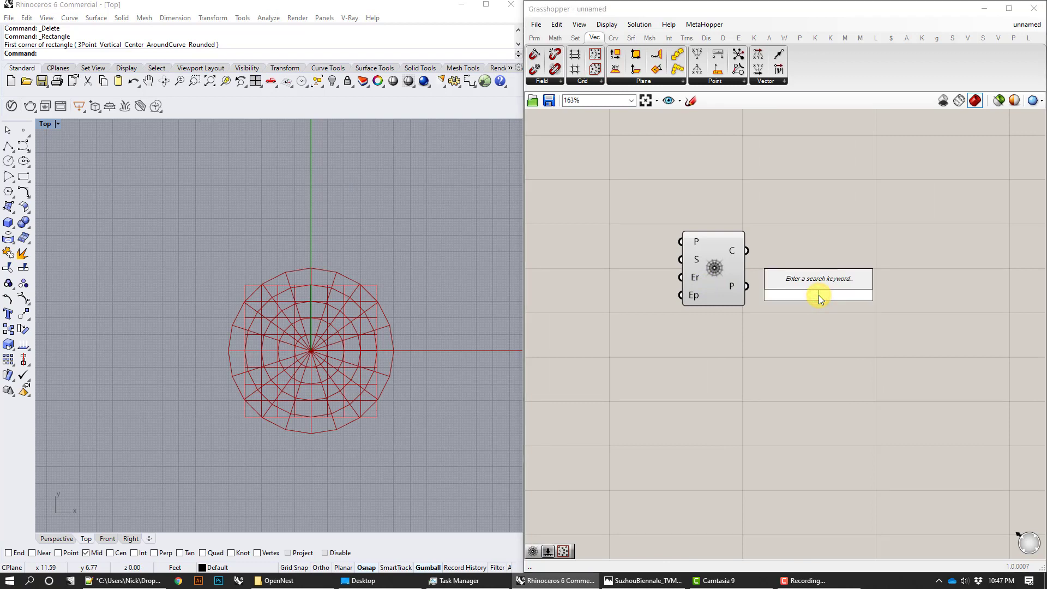
click(220, 216)
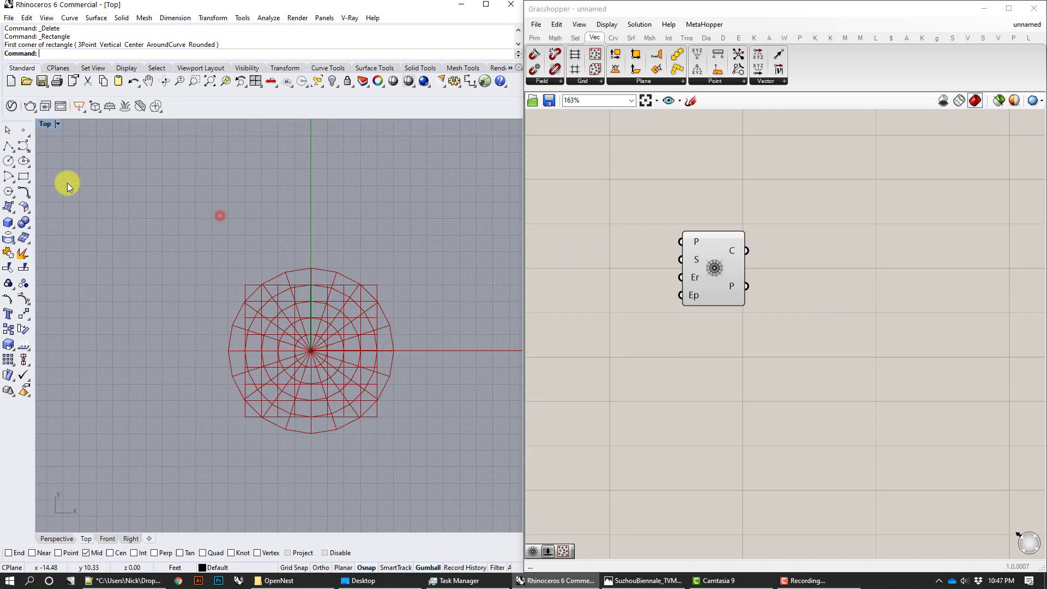
Step: Draw a rectangle around the radial grid in the Rhino Top view
click(24, 177)
click(208, 250)
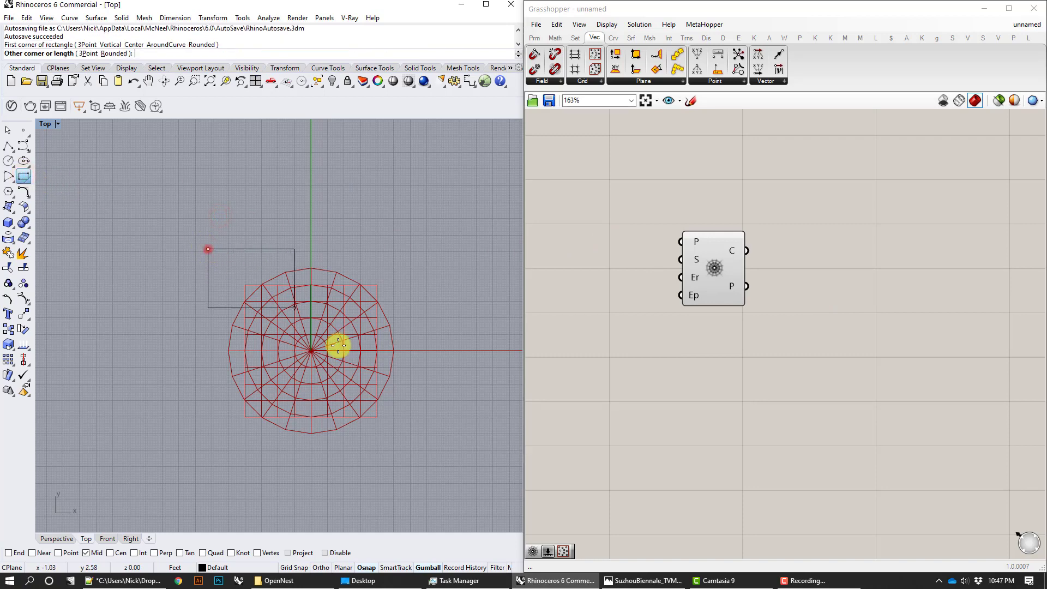
click(417, 456)
Step: Add a Curve parameter below the Radial grid component and reference the Rhino rectangle in it as one curve
double_click(699, 394)
text(crv)
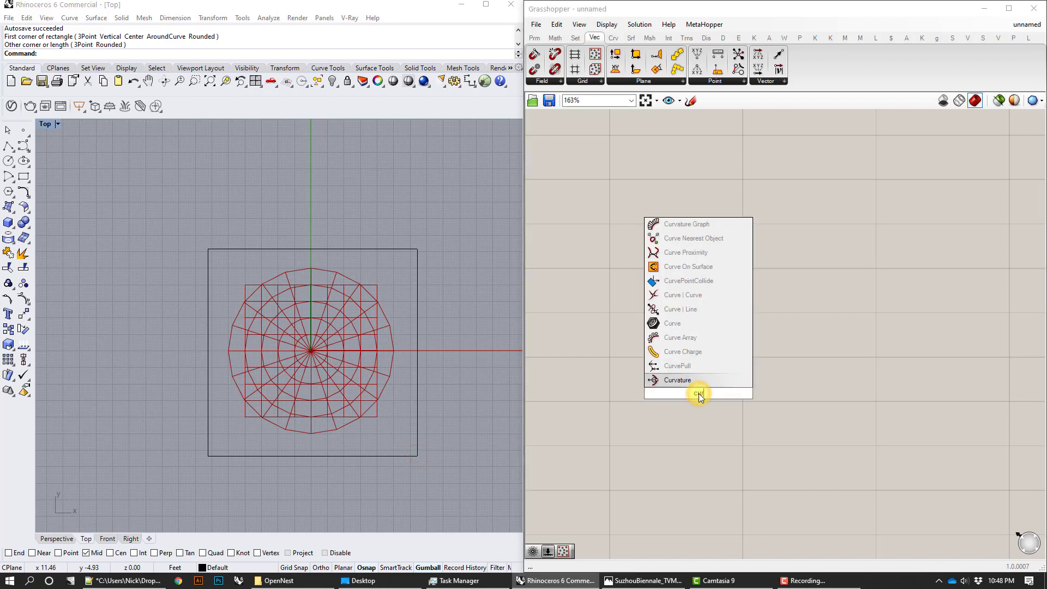
click(710, 323)
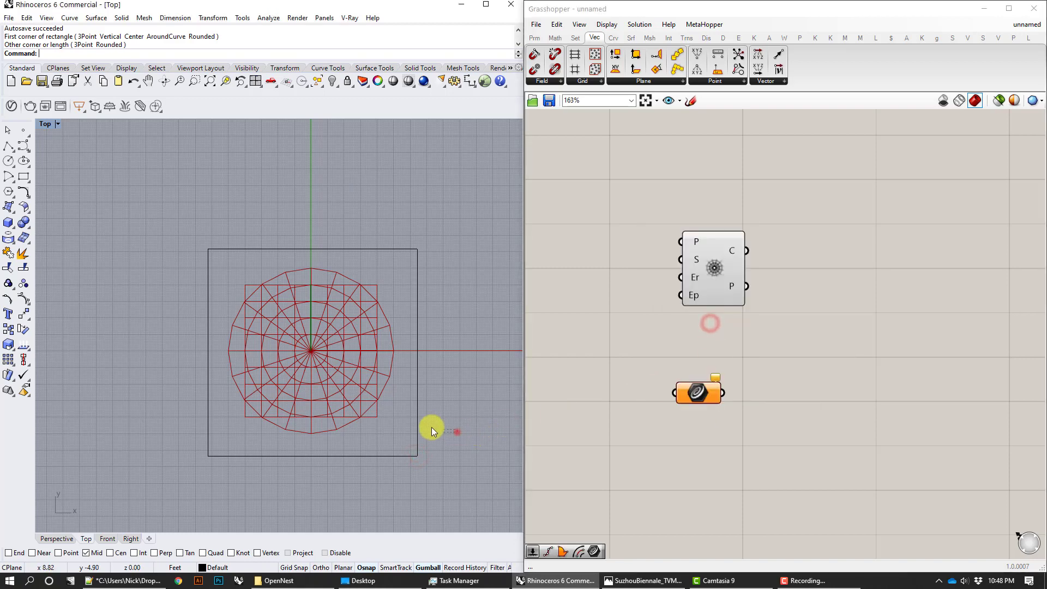
click(418, 429)
click(699, 392)
right_click(699, 393)
click(766, 482)
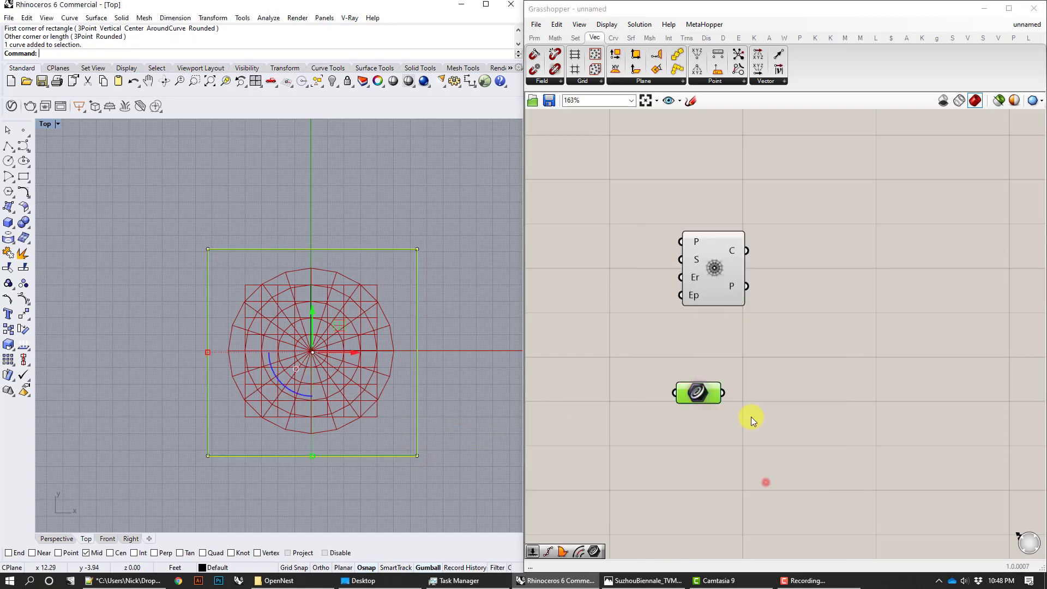
Step: Move the Curve parameter aside and hide the original rectangle in the Rhino model
drag(705, 397, 617, 377)
click(666, 317)
click(488, 297)
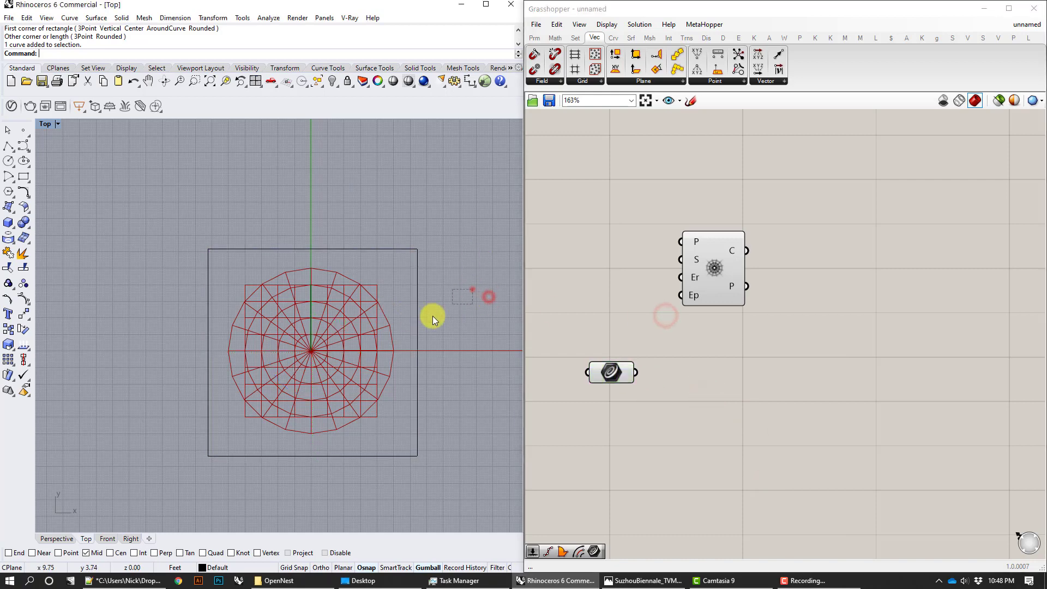
click(417, 324)
key(ctrl+h)
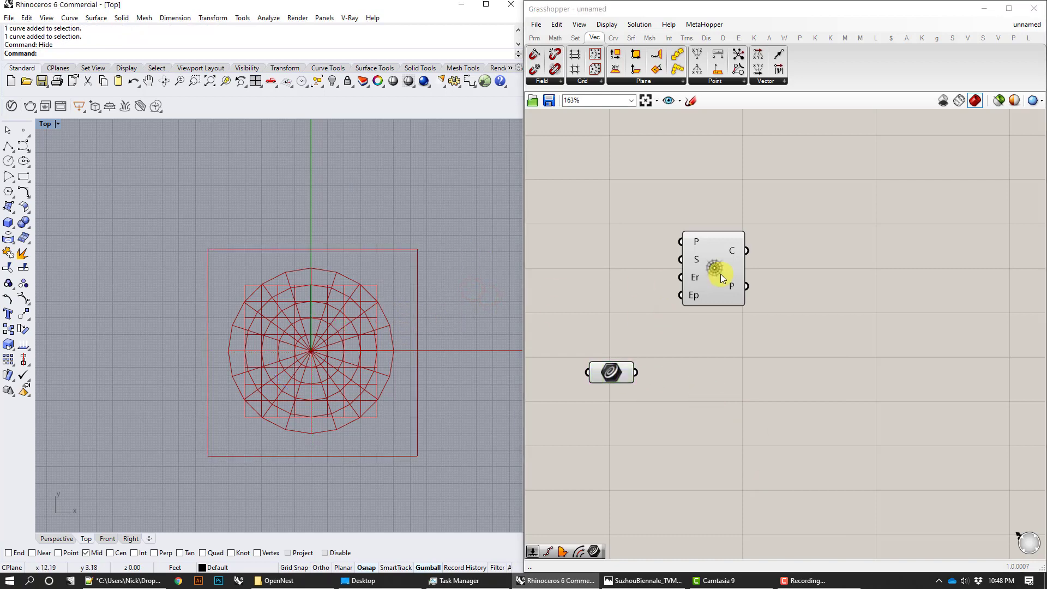
Step: Add a Voronoi component beside the Radial grid and feed the grid's points into its points input
drag(739, 273, 666, 269)
click(801, 332)
text(vor)
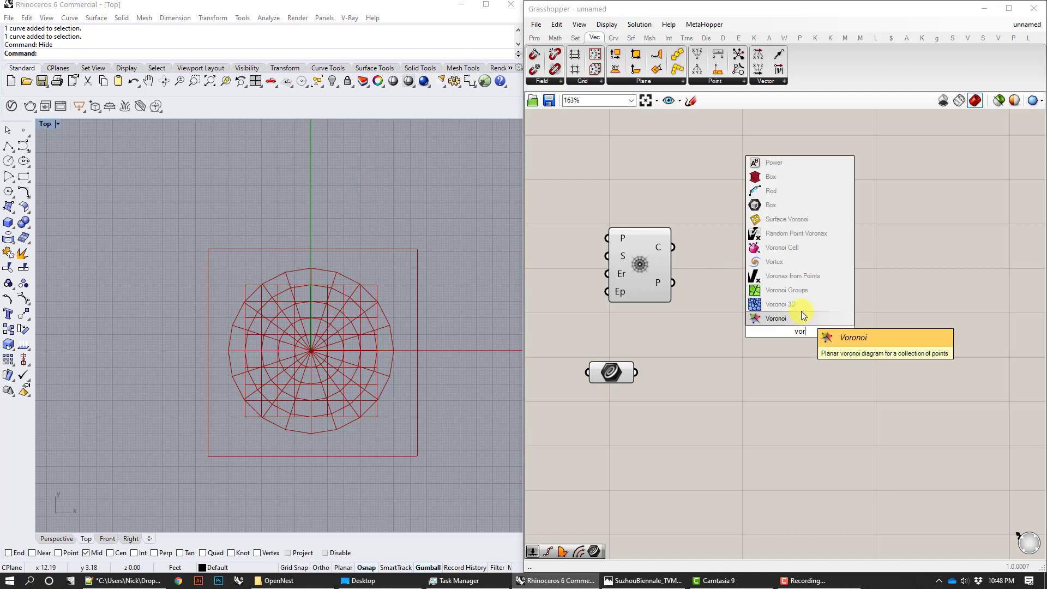
click(793, 320)
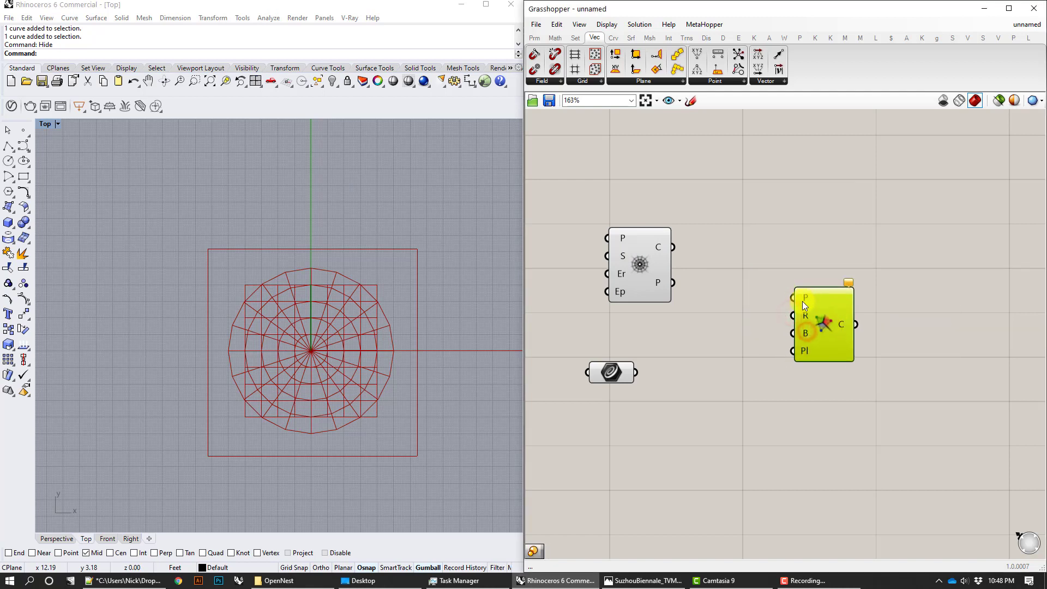
drag(695, 287, 868, 316)
Step: Flatten the Radial grid's point output and check the point data and the Voronoi component's warning
right_click(659, 283)
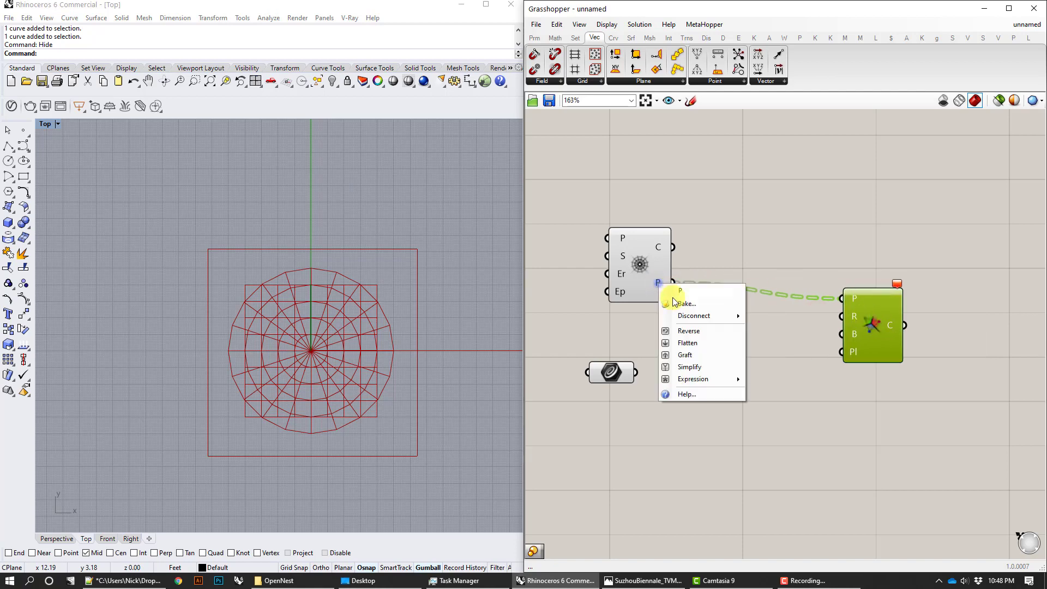
click(692, 341)
click(834, 262)
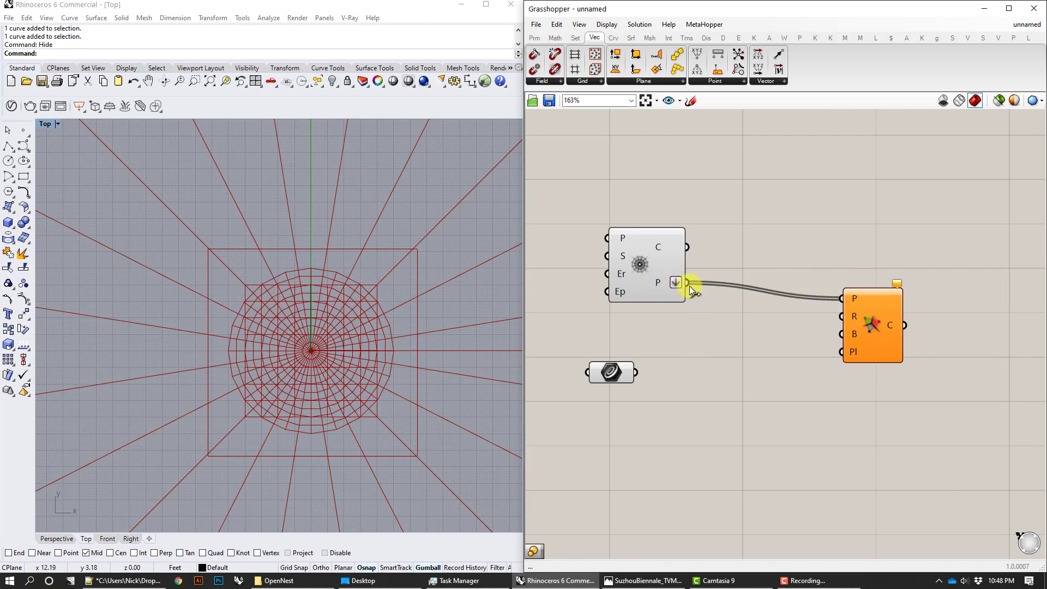
mouse_move(659, 287)
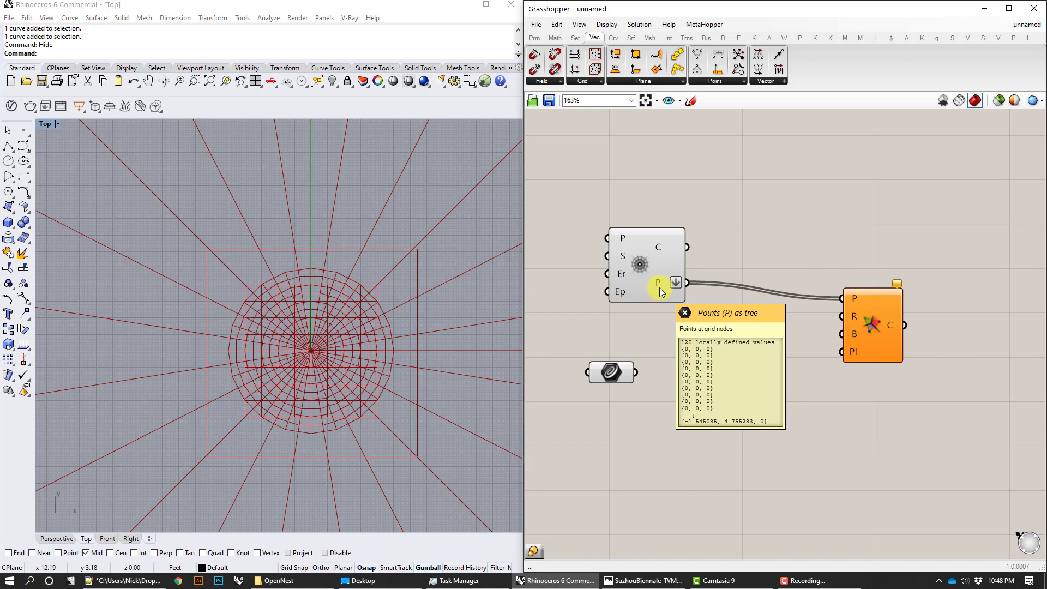
mouse_move(899, 286)
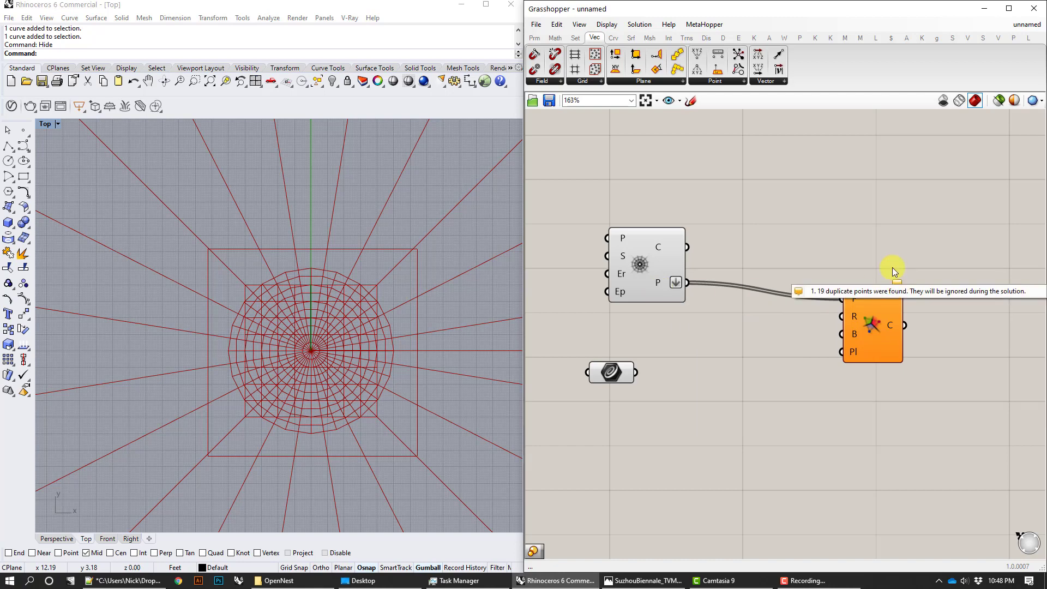
click(874, 234)
Step: Connect the rectangle curve to Voronoi's boundary input and turn off the previews of the Radial grid and Curve components
drag(635, 373, 841, 334)
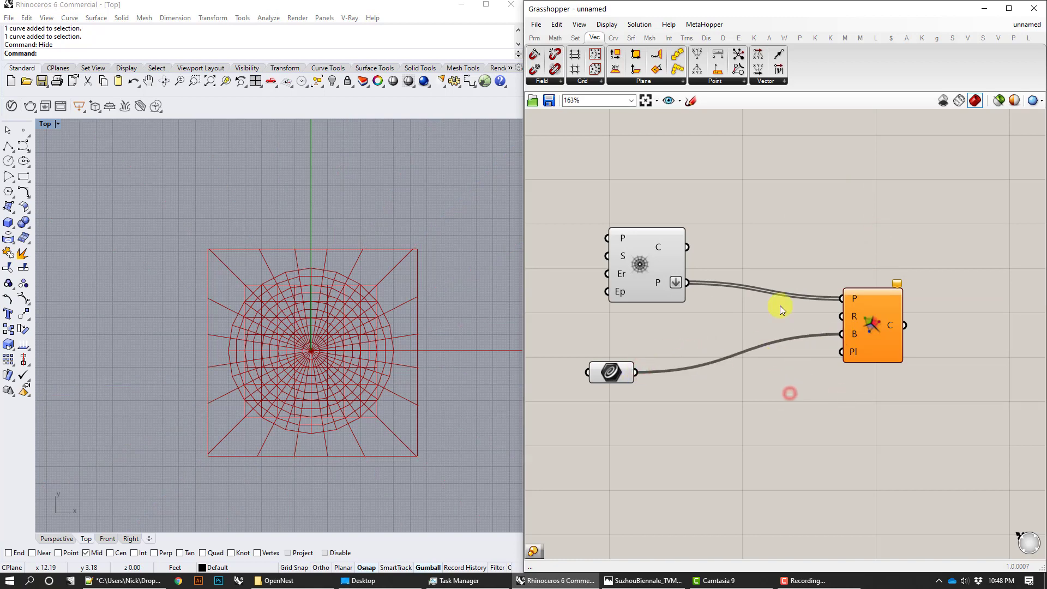
drag(725, 431, 578, 189)
right_click(600, 179)
click(620, 200)
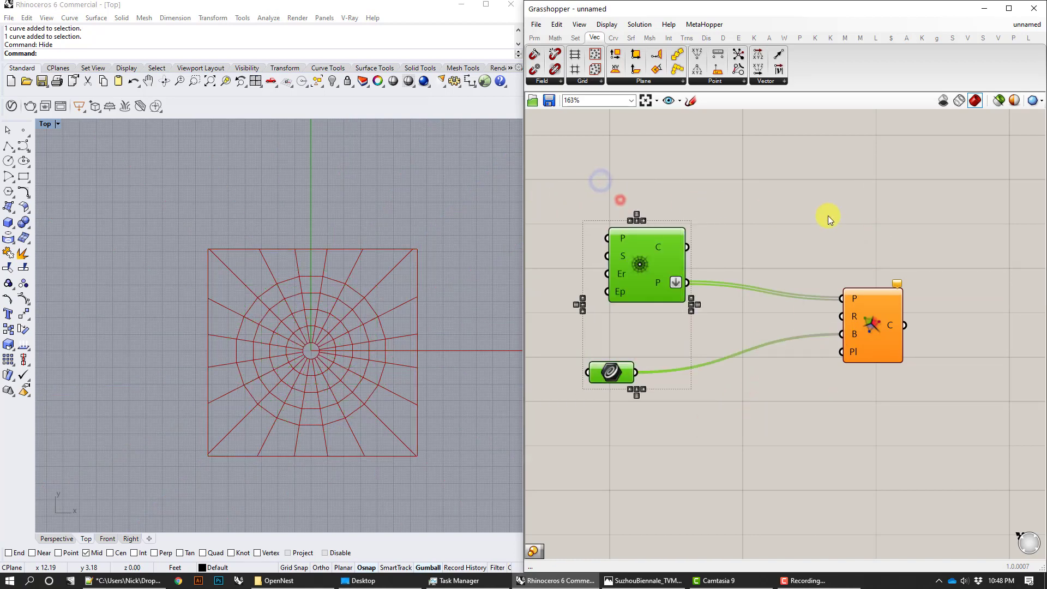
click(885, 219)
Step: Add a Scale component after Voronoi and connect the Voronoi cells to its geometry input
right_drag(950, 231, 842, 224)
click(763, 316)
right_drag(844, 319, 780, 313)
double_click(811, 309)
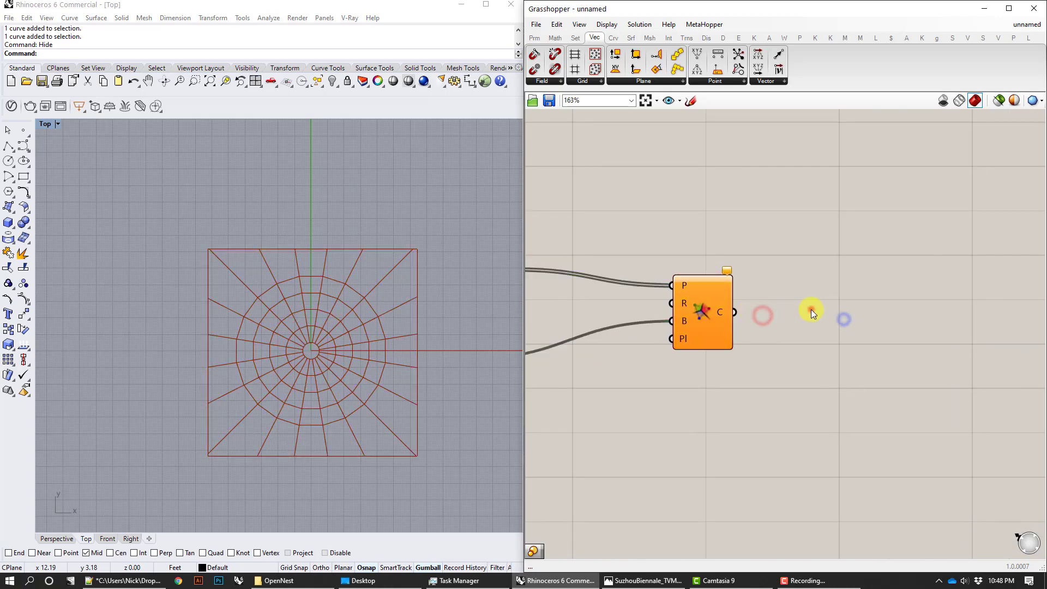
text(sca)
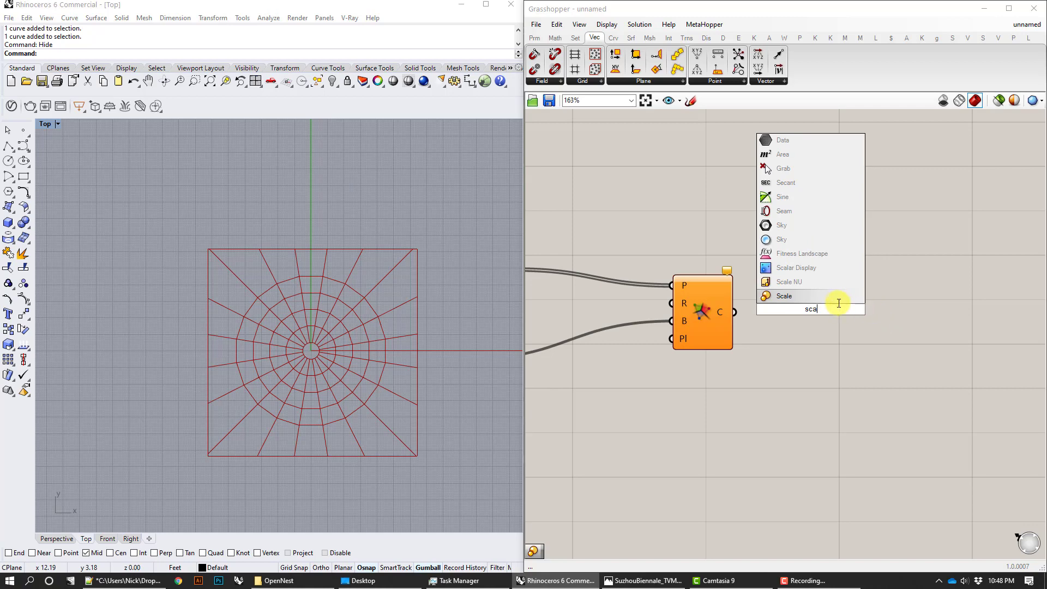
key(Return)
drag(765, 290, 858, 341)
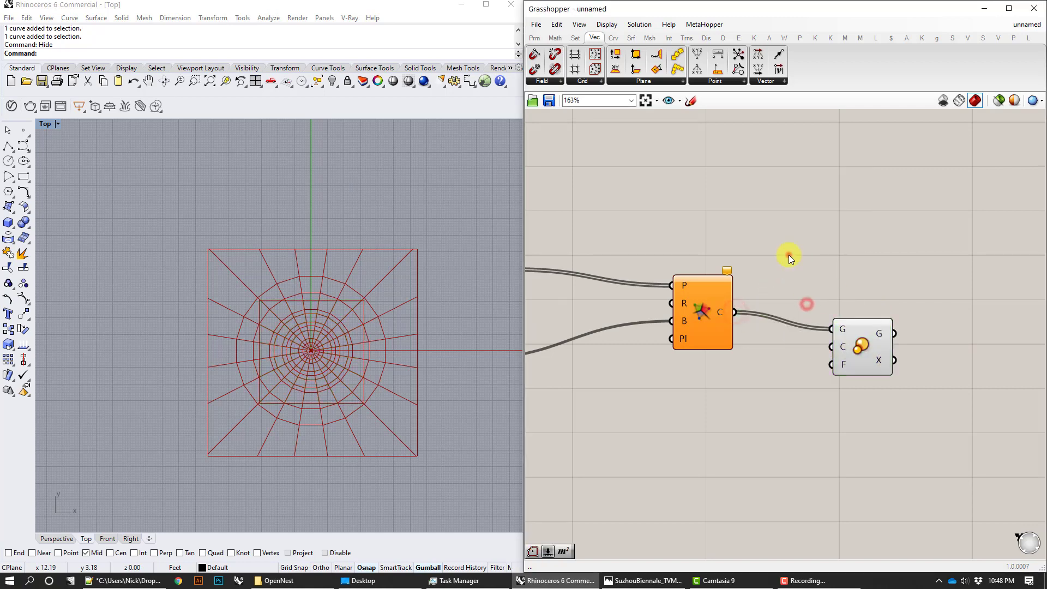
Step: Add a Polygon Center component fed by the Voronoi cells and wire its area centroid output (Ca) into Scale's center input
double_click(789, 254)
text(pol)
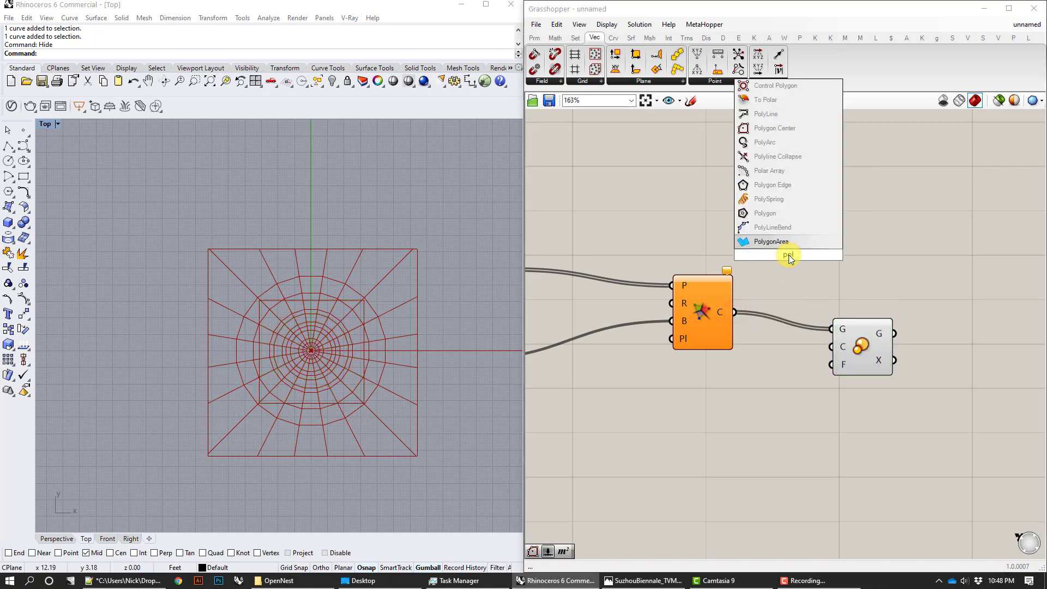
key(Up)
key(Up)
key(Up)
key(Up)
key(Up)
key(Up)
key(Up)
key(Up)
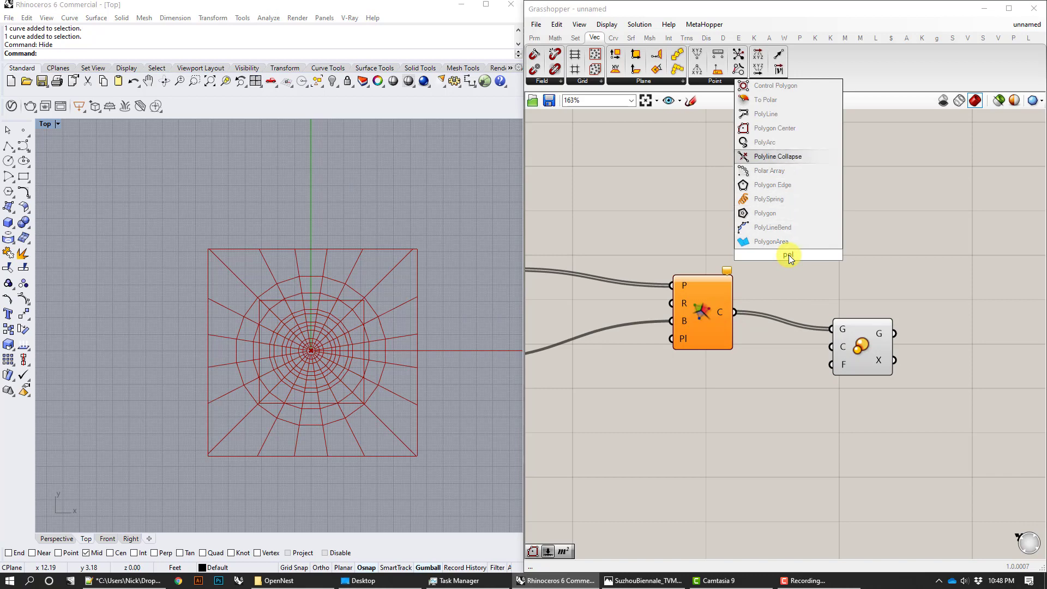
key(Return)
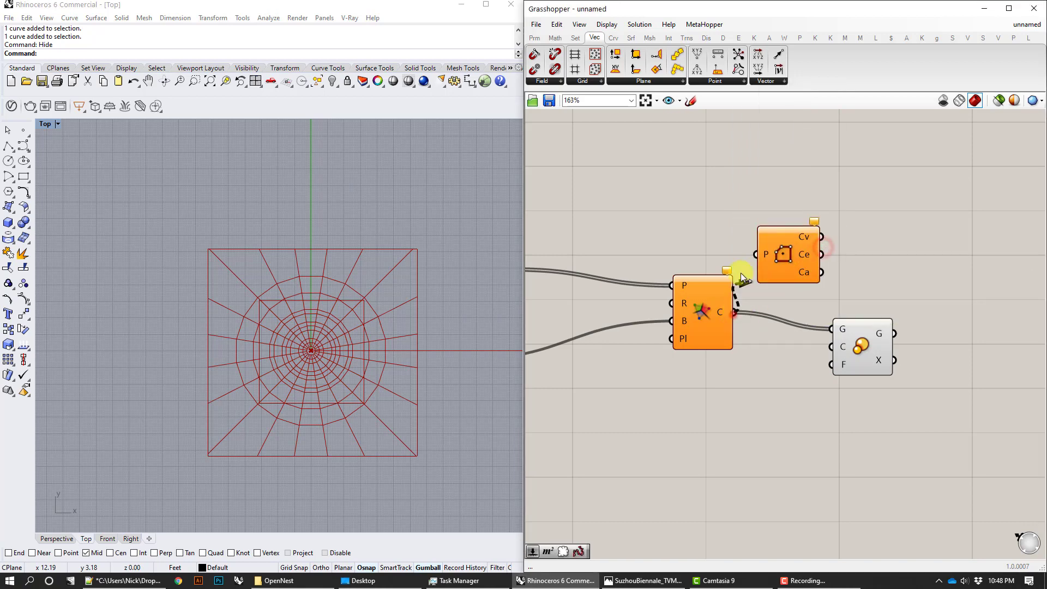
drag(734, 312, 912, 315)
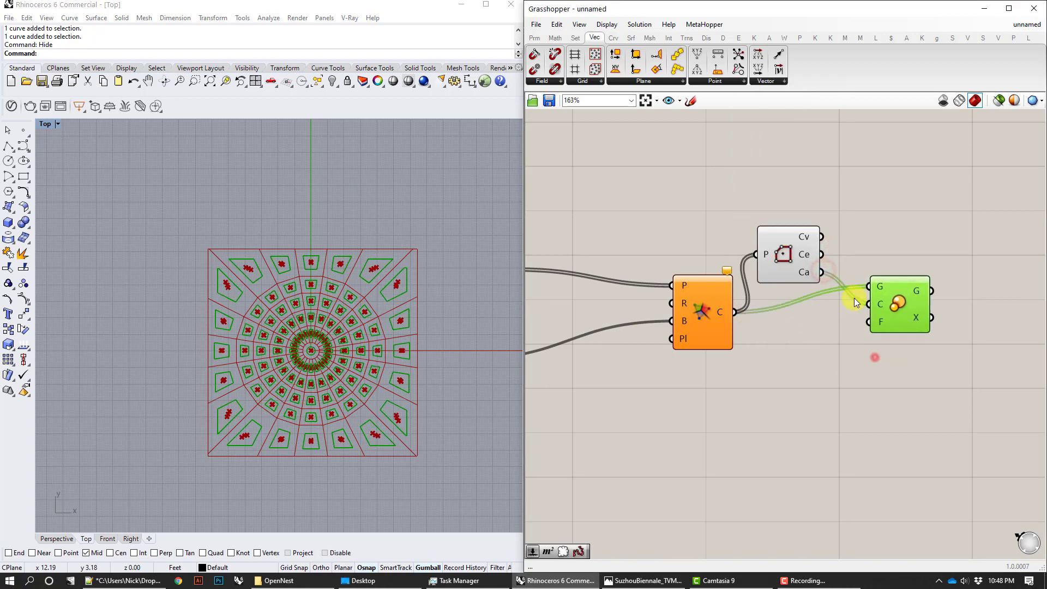
drag(813, 259, 801, 333)
Step: Turn off the previews of the Voronoi and Polygon Center components
drag(809, 370, 681, 206)
right_click(682, 206)
click(697, 225)
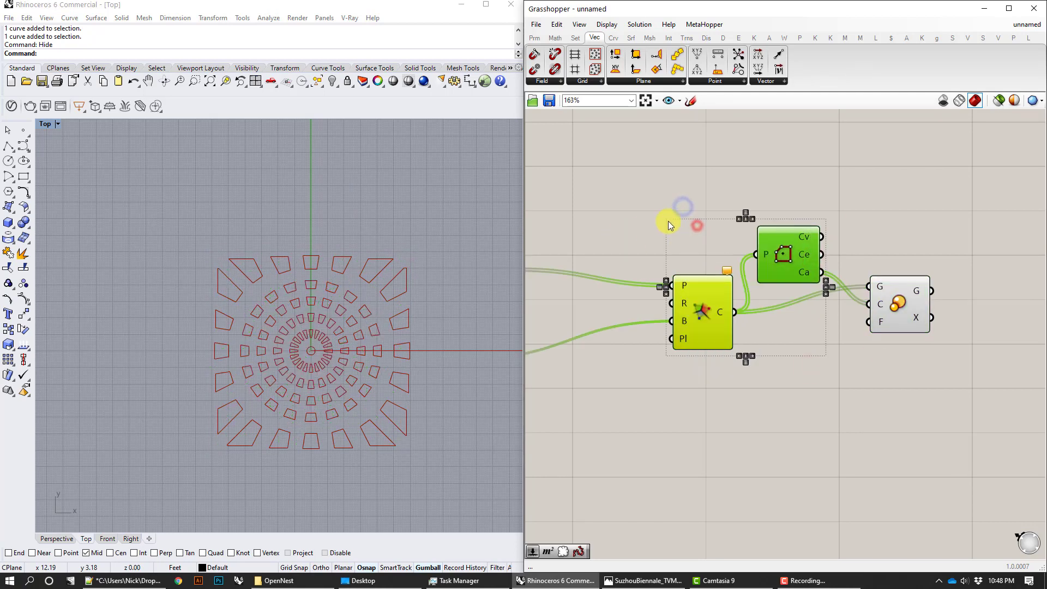
click(673, 220)
Step: Turn the preview of the rectangle's Curve parameter back on
right_drag(640, 234, 793, 243)
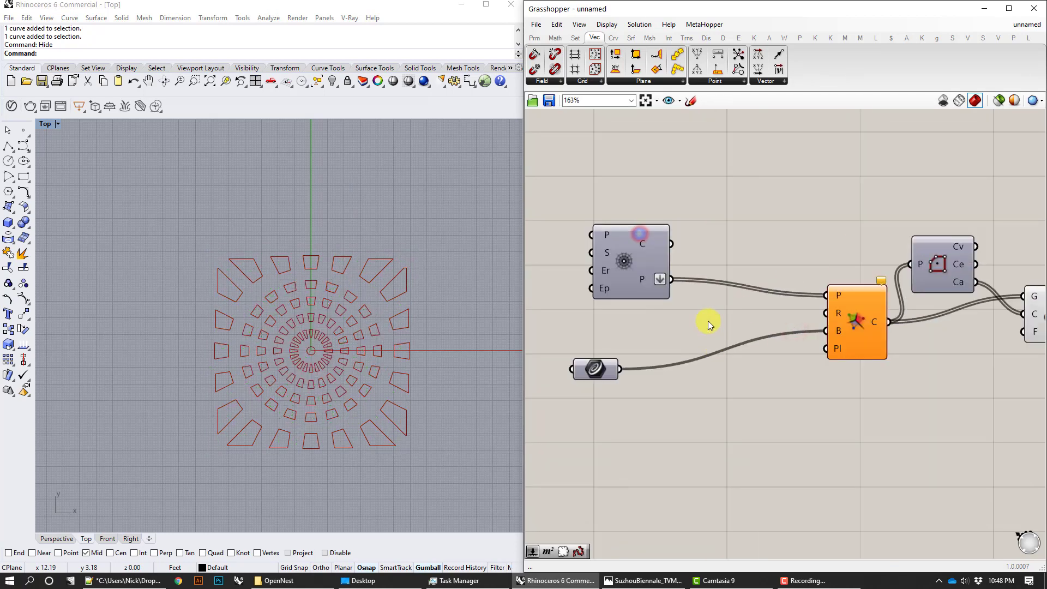
right_click(617, 358)
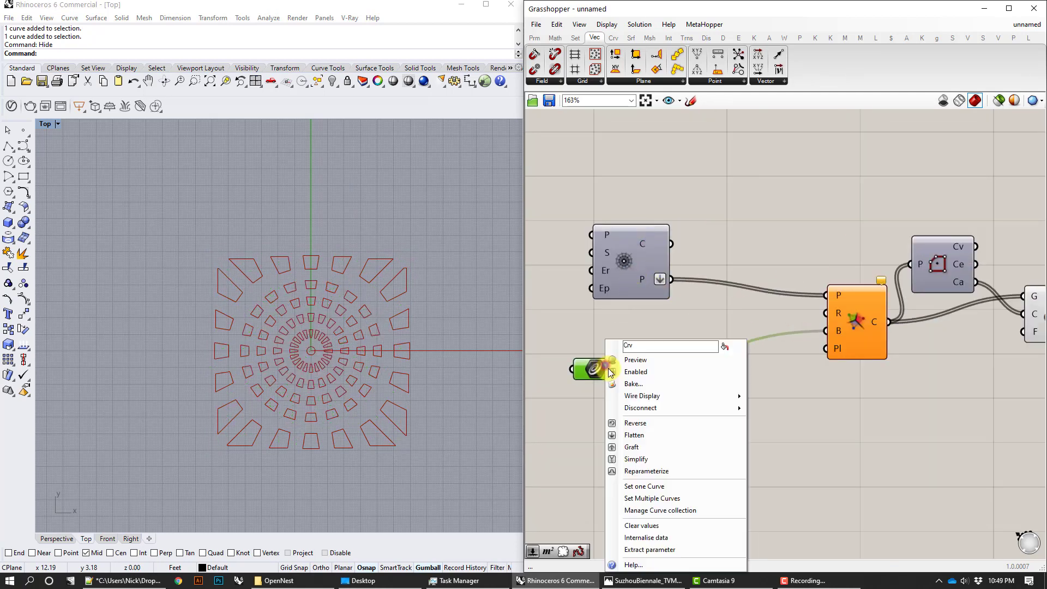
click(634, 357)
click(747, 402)
right_drag(869, 403, 745, 393)
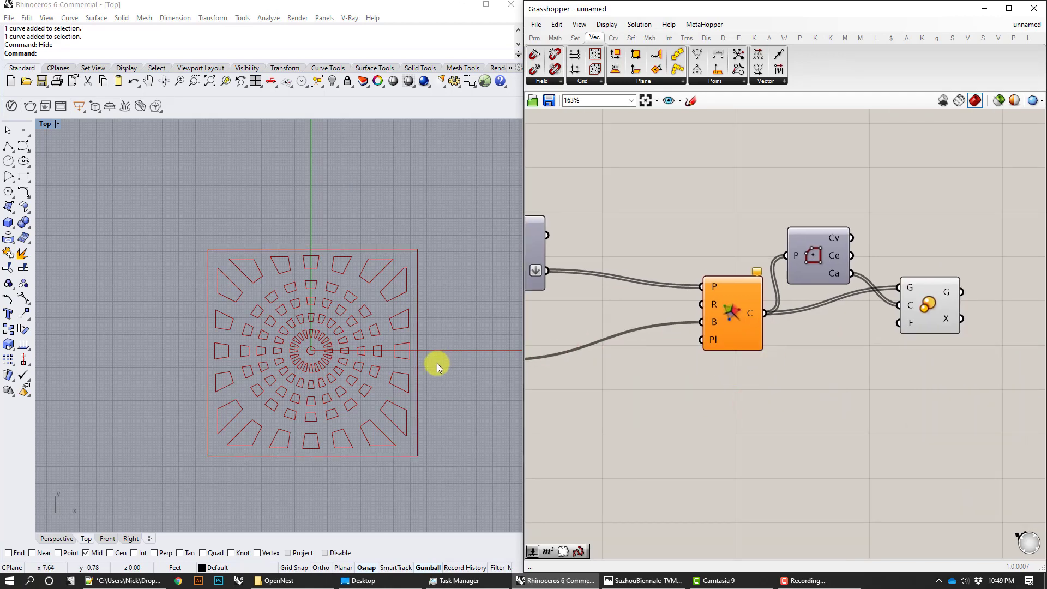
Step: Move Polygon Center higher, add a Rebuild Curve component, and connect the scaled cells to its curve input
mouse_move(710, 334)
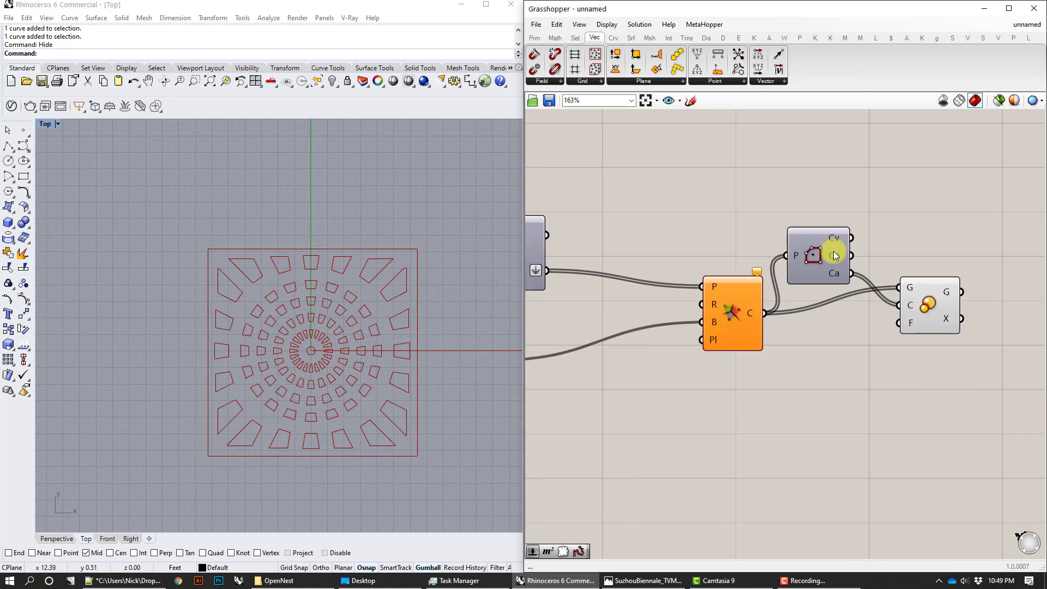
right_drag(828, 244, 812, 228)
drag(805, 249, 811, 209)
right_drag(881, 286, 816, 264)
click(909, 332)
double_click(908, 333)
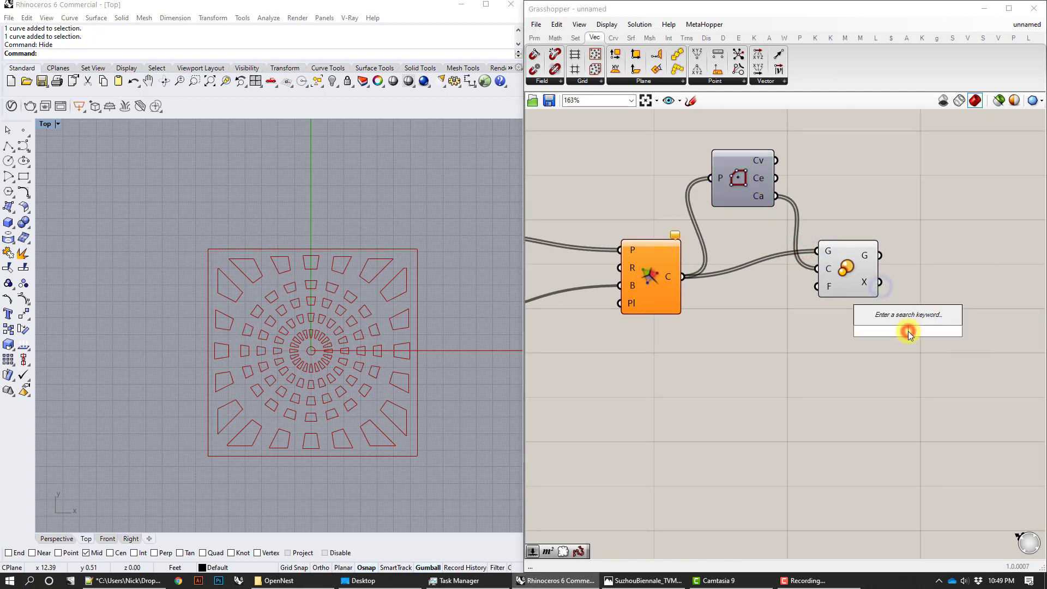
text(re)
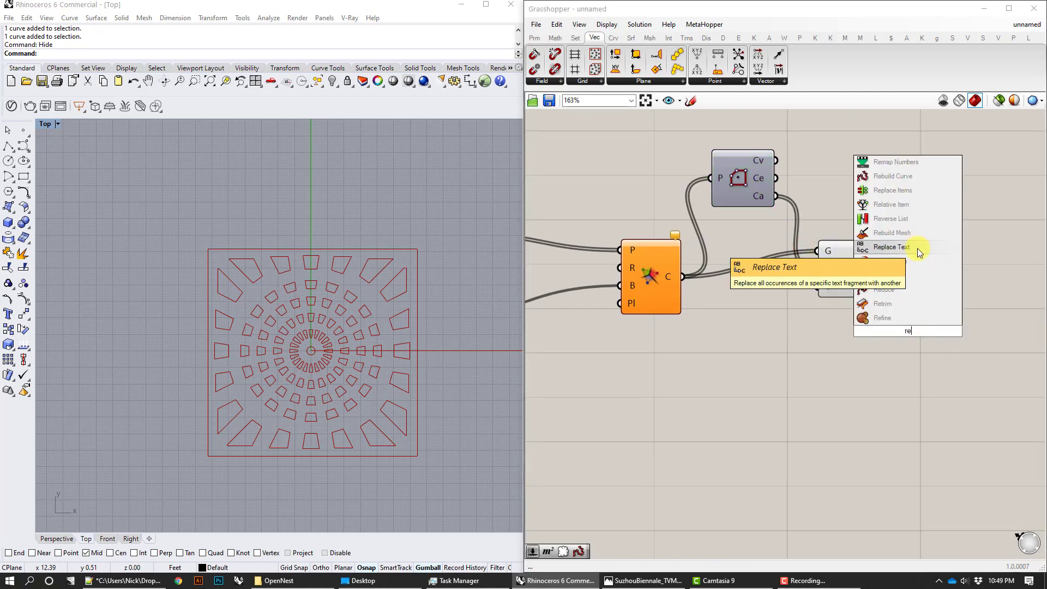
text(bui)
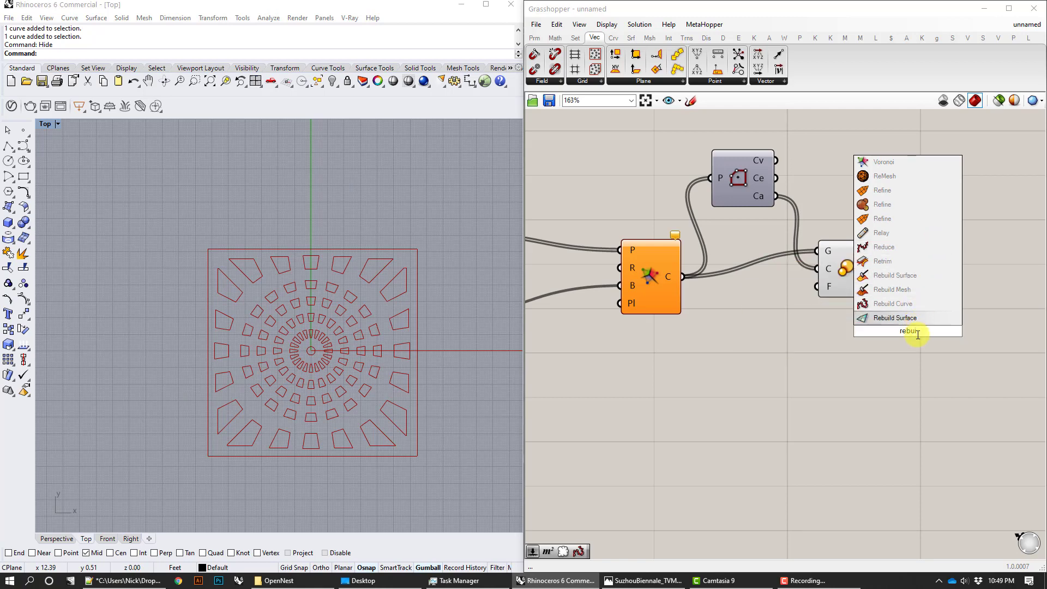
click(907, 304)
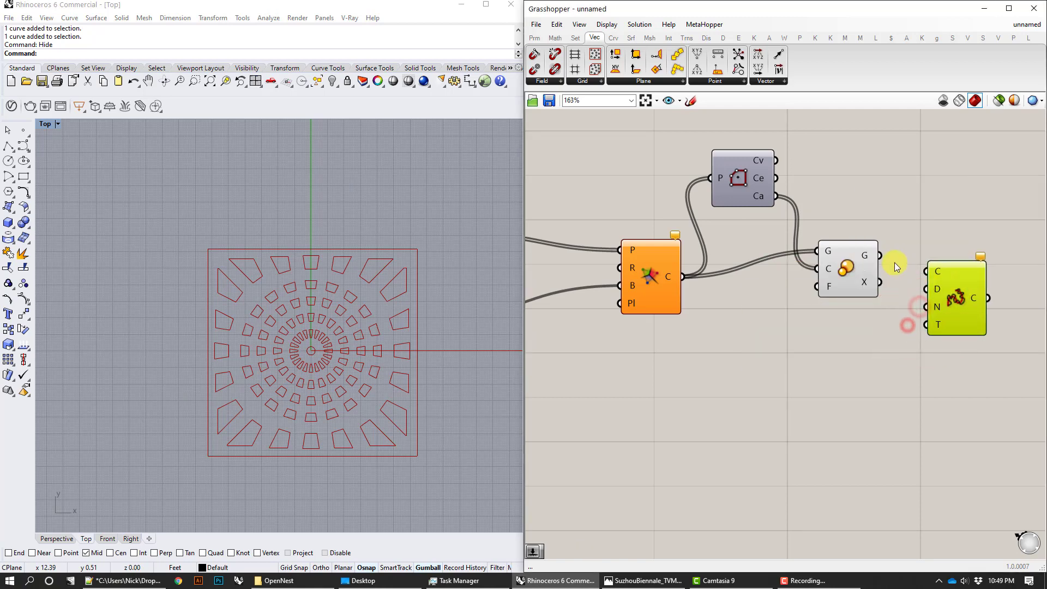
drag(878, 255, 926, 271)
Step: Turn off the preview of the Scale component
drag(872, 336, 841, 216)
right_click(842, 216)
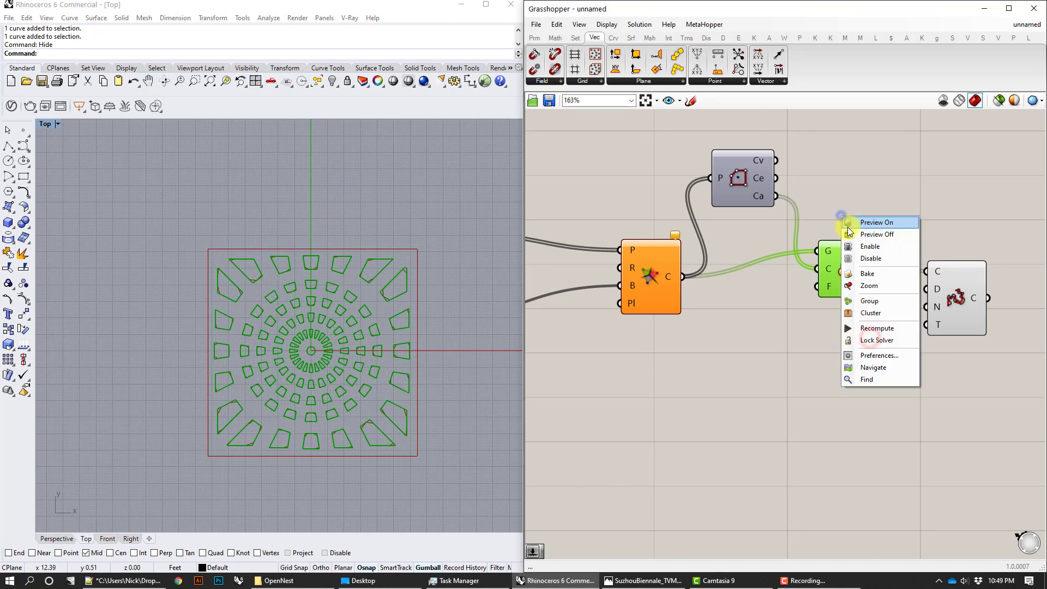
click(849, 233)
Step: Add two number sliders with an upper limit of 10, wiring one set to 4 into Rebuild Curve's count and one set to 3 into its degree
double_click(836, 352)
text(10)
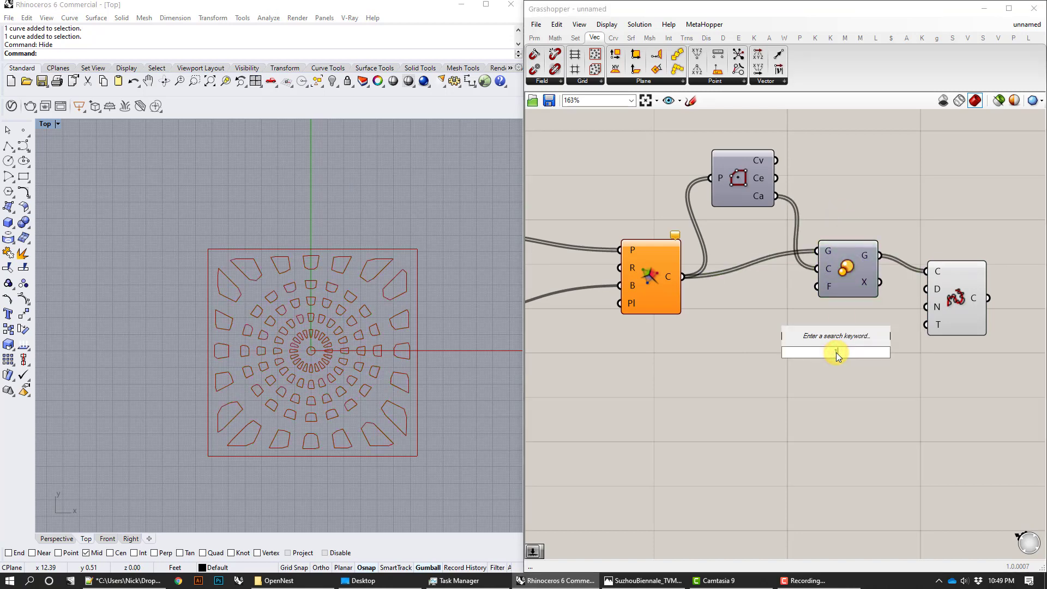
key(Return)
drag(838, 353, 783, 358)
key(ctrl+c)
key(ctrl+v)
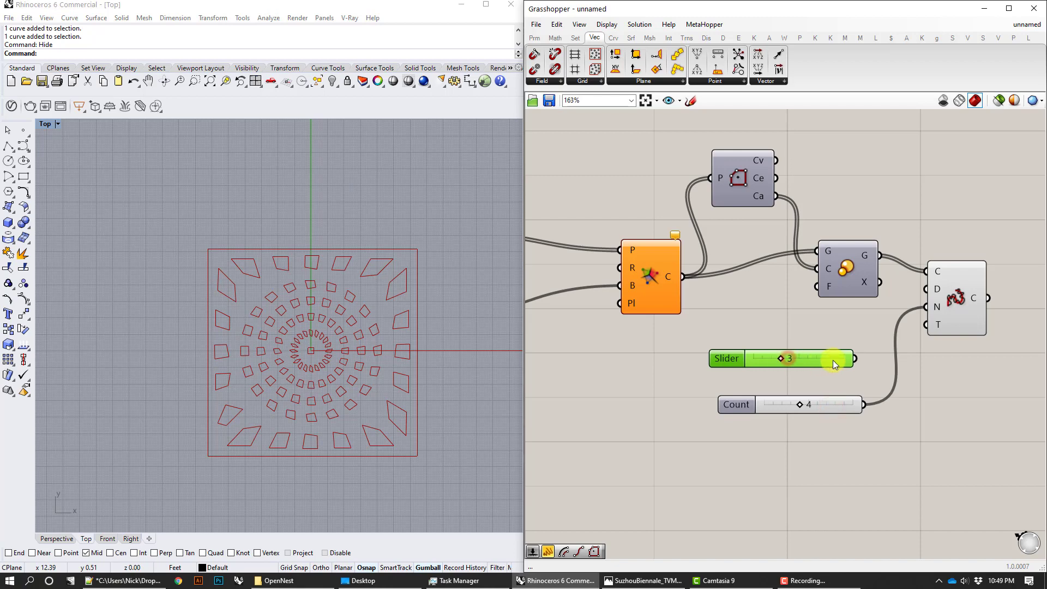
drag(853, 358, 922, 289)
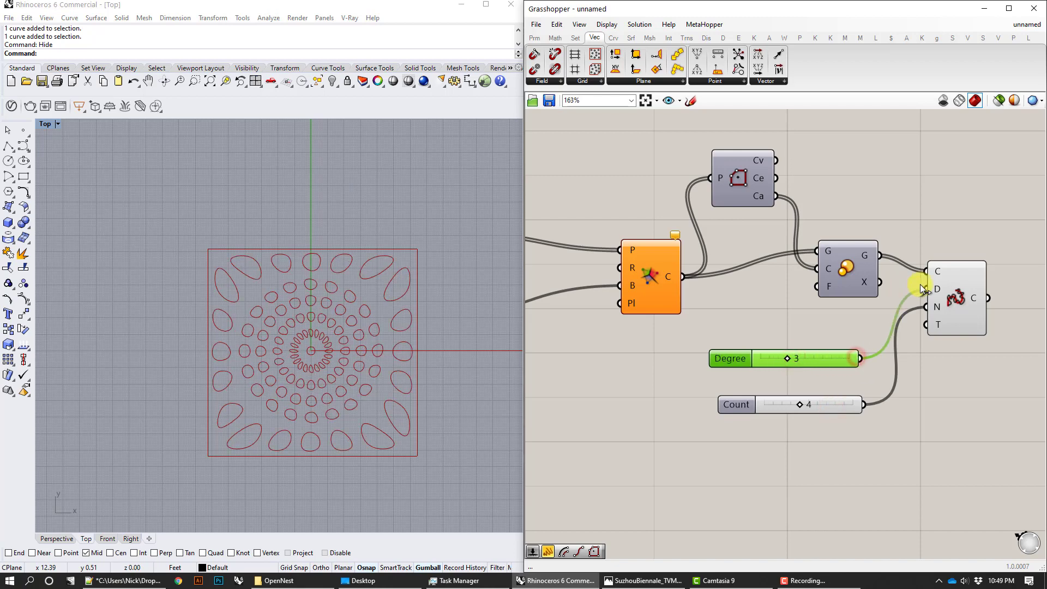
right_drag(654, 343, 849, 324)
scroll(849, 324, down, 1)
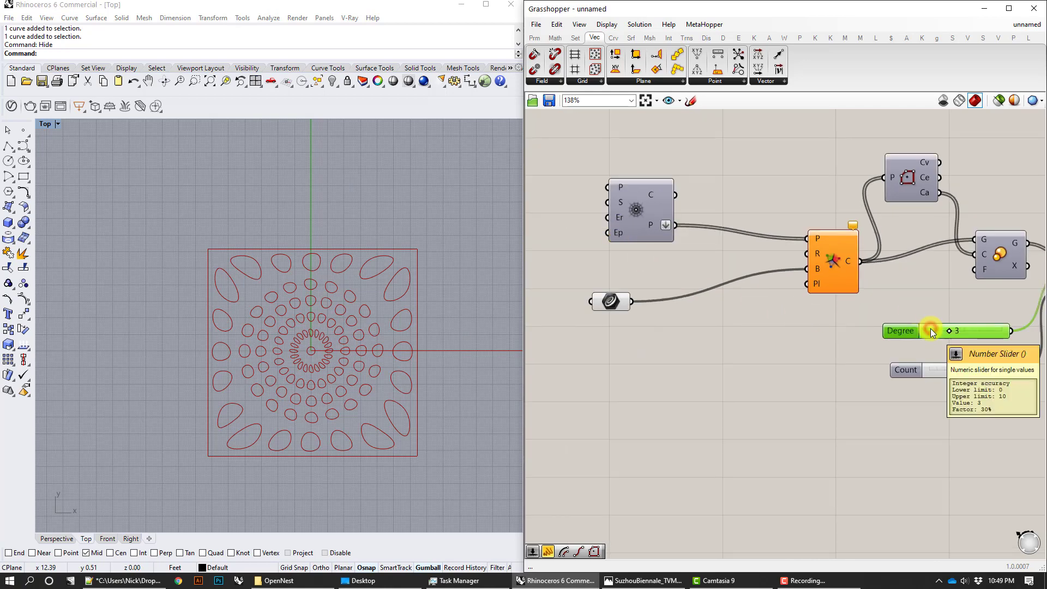
Step: Copy the Degree slider to the radial grid, wire the copy into the grid's size, and set it to 1
key(ctrl+c)
key(ctrl+v)
drag(936, 334, 581, 250)
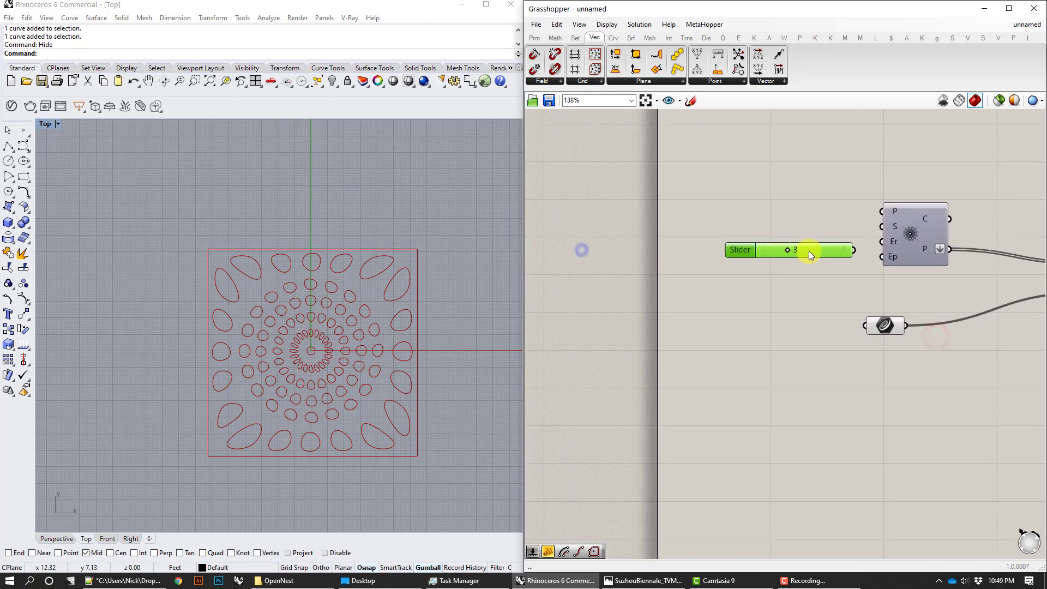
drag(865, 239, 888, 224)
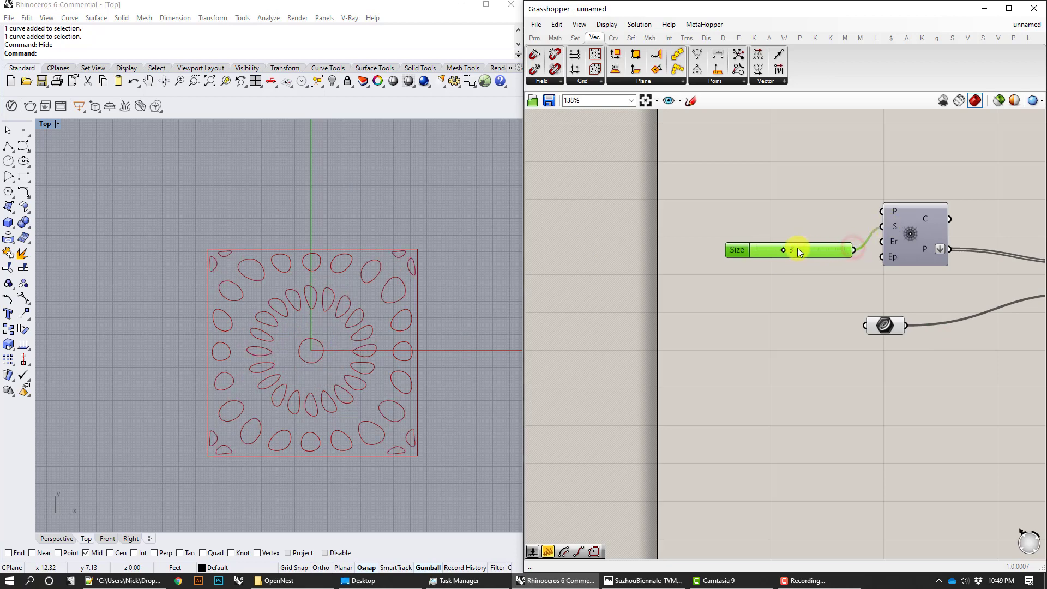
drag(797, 247, 772, 250)
right_drag(862, 266, 781, 264)
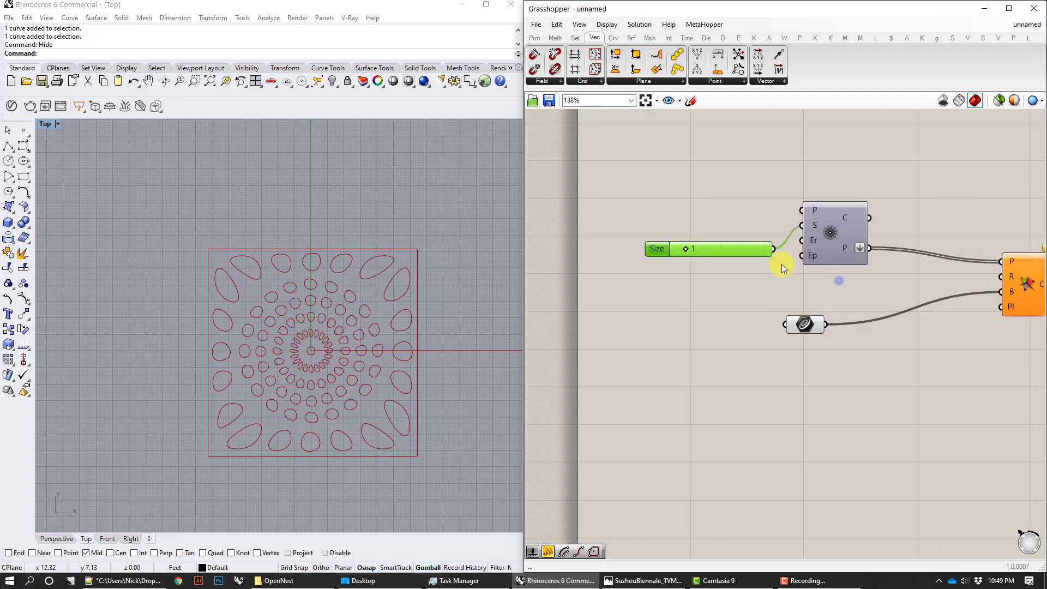
mouse_move(819, 243)
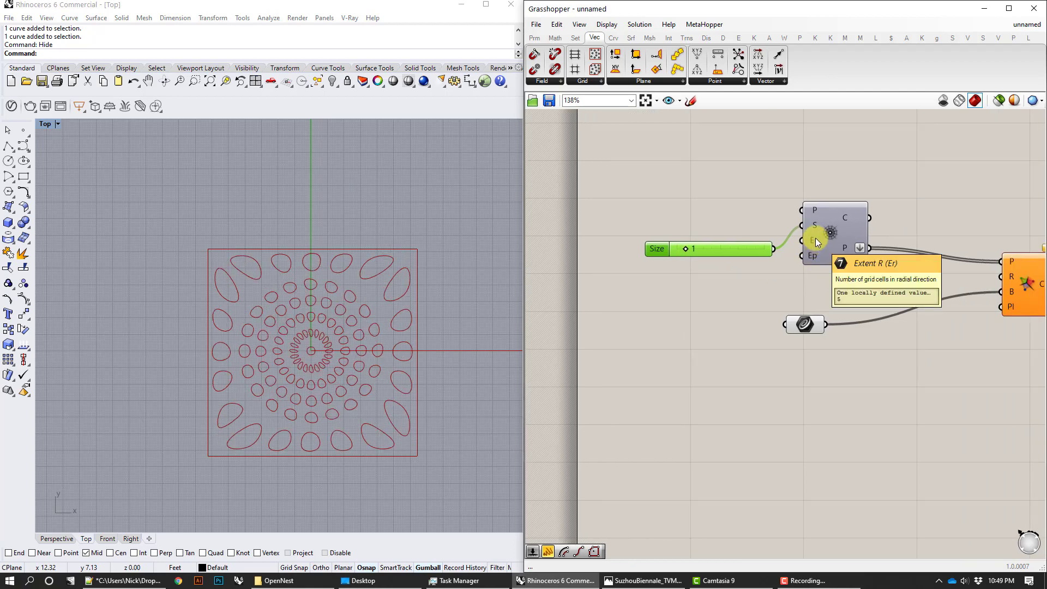
drag(748, 248, 712, 249)
Step: Add a number slider from the value 20, wire it into the grid's Extent R at 6, and set Size to 2
double_click(687, 300)
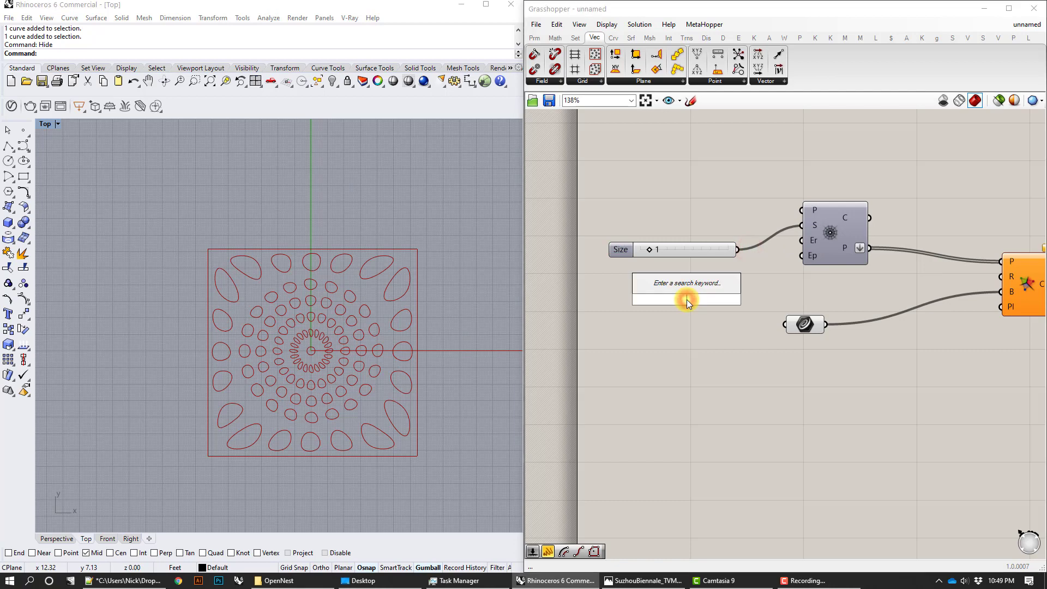
text(20)
key(Return)
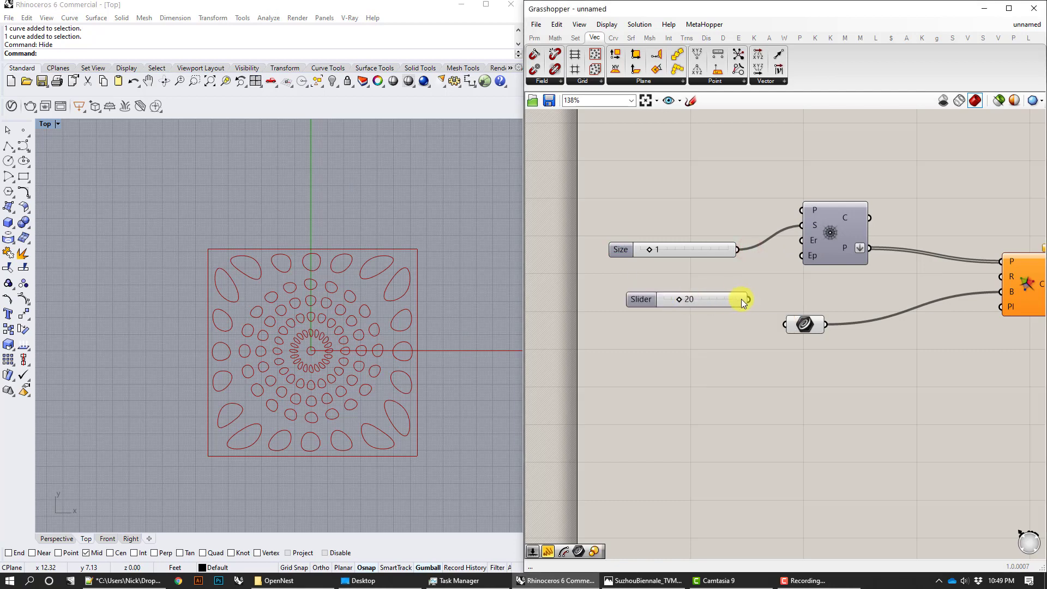
drag(749, 299, 801, 241)
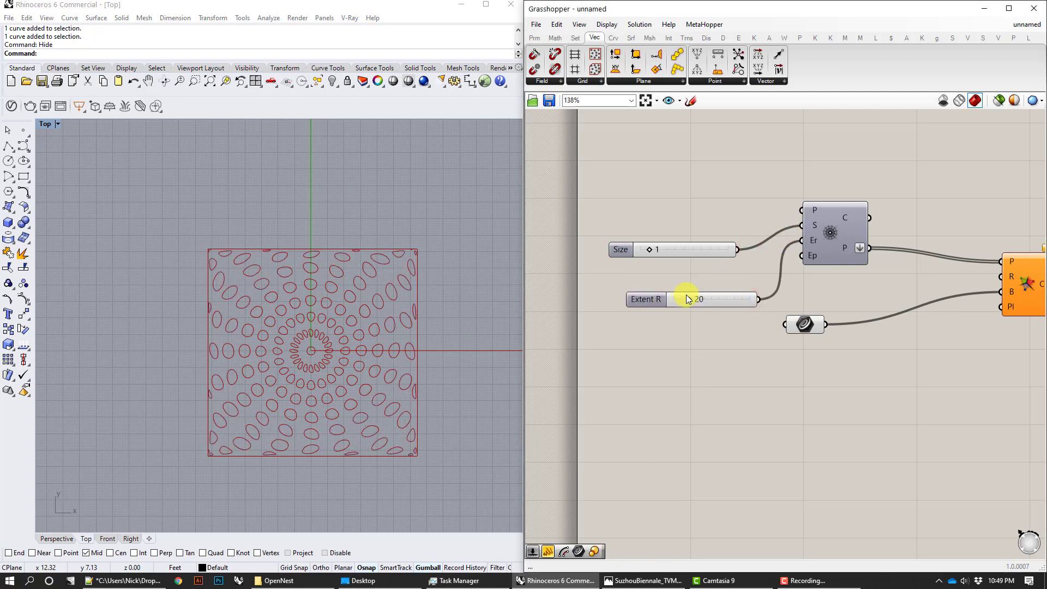
drag(683, 298, 677, 299)
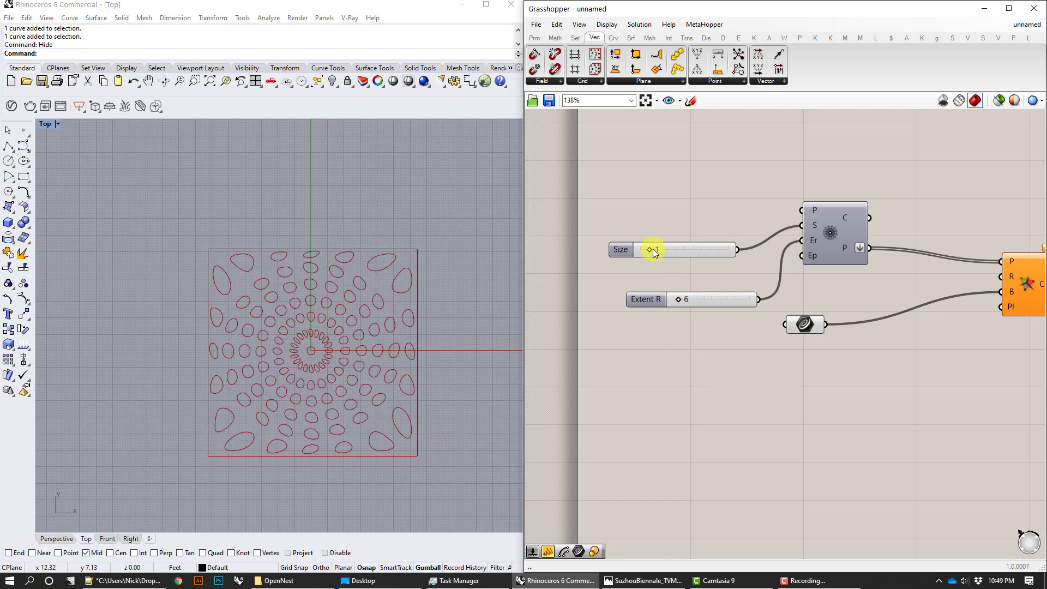
mouse_move(648, 250)
mouse_down()
mouse_move(675, 249)
mouse_move(660, 251)
mouse_up()
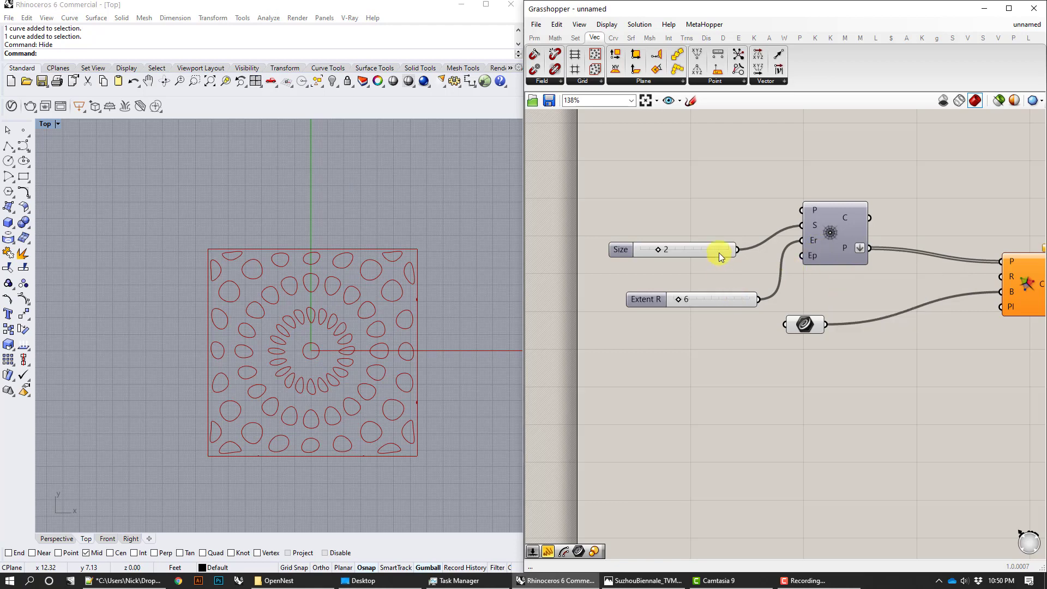
Step: Copy the Extent R slider and wire the copy, set to 32, into the radial grid's Extent P
drag(714, 297, 800, 269)
key(ctrl+c)
key(ctrl+v)
mouse_move(659, 339)
mouse_down()
mouse_move(690, 334)
mouse_move(670, 338)
mouse_move(677, 332)
mouse_up()
Step: Switch the Size slider's rounding to real numbers with three decimals and set it to 1.005
click(686, 259)
click(685, 250)
right_click(685, 251)
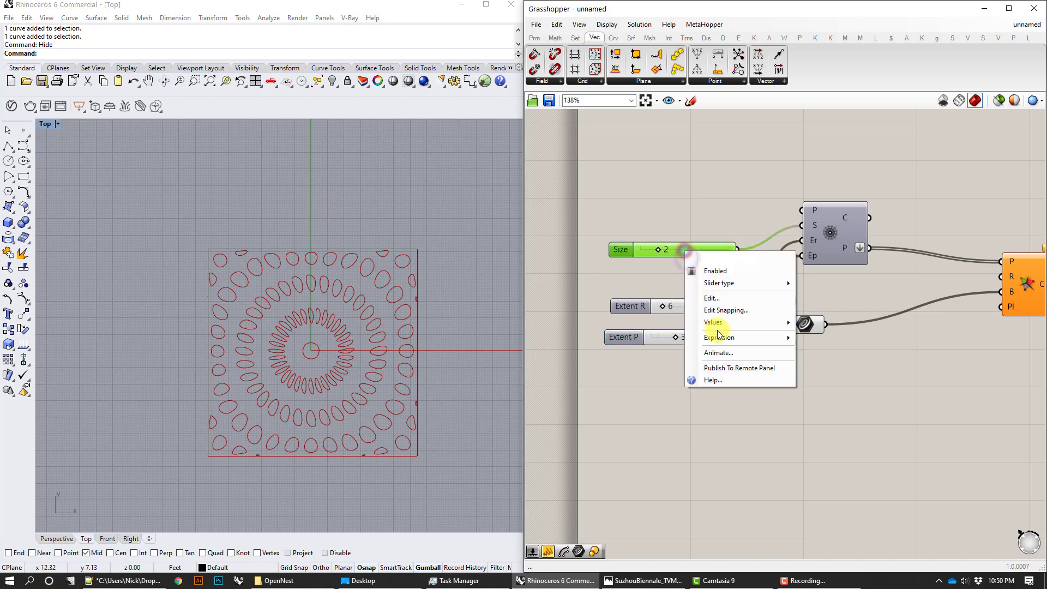
click(714, 298)
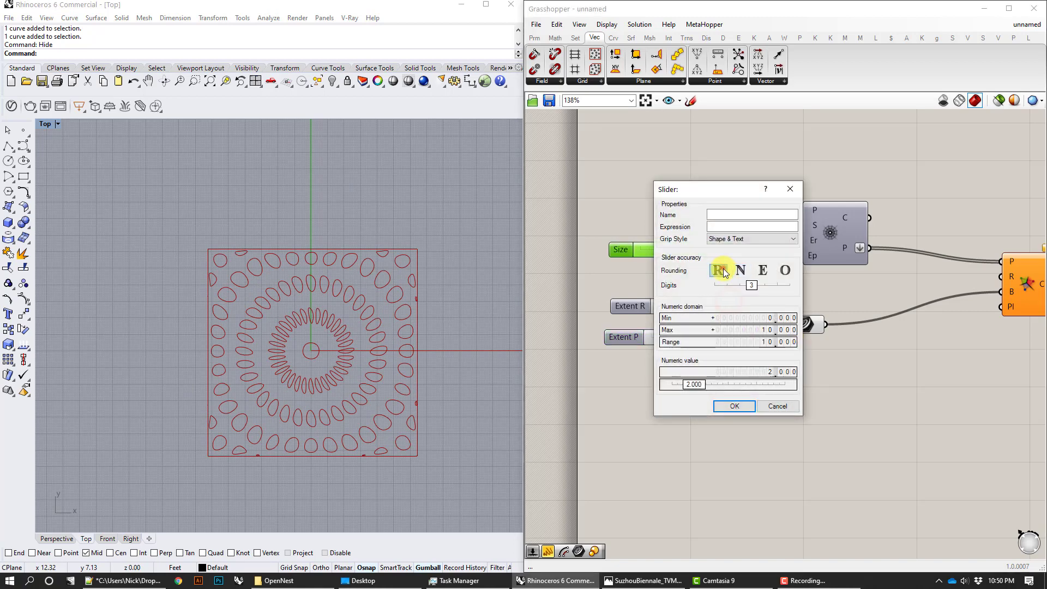
click(718, 270)
click(735, 406)
scroll(709, 272, up, 2)
right_click(656, 249)
scroll(638, 273, up, 1)
click(624, 277)
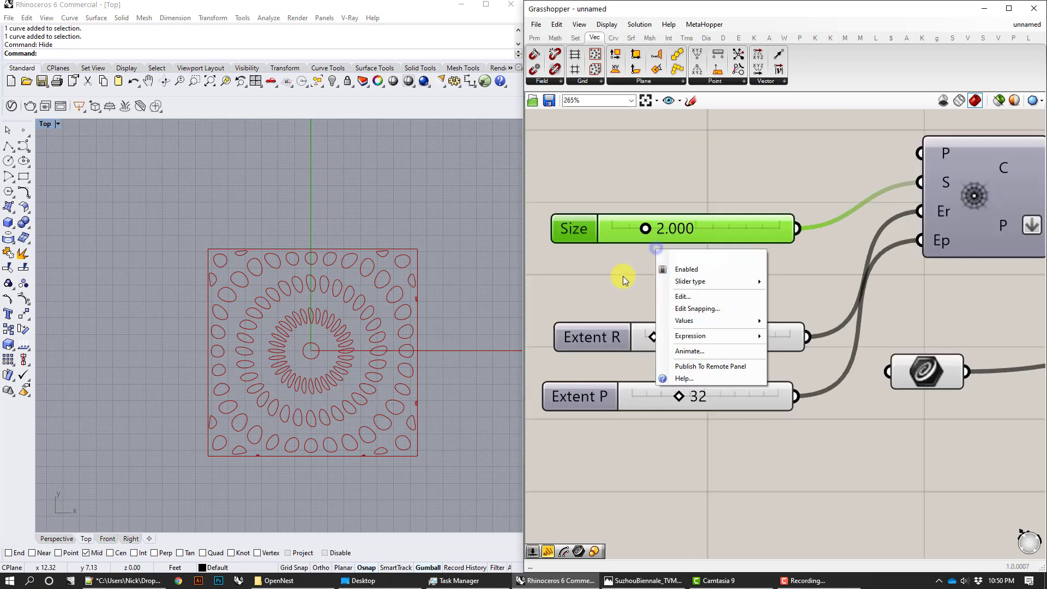
scroll(626, 253, up, 1)
drag(647, 225, 628, 225)
scroll(743, 264, down, 4)
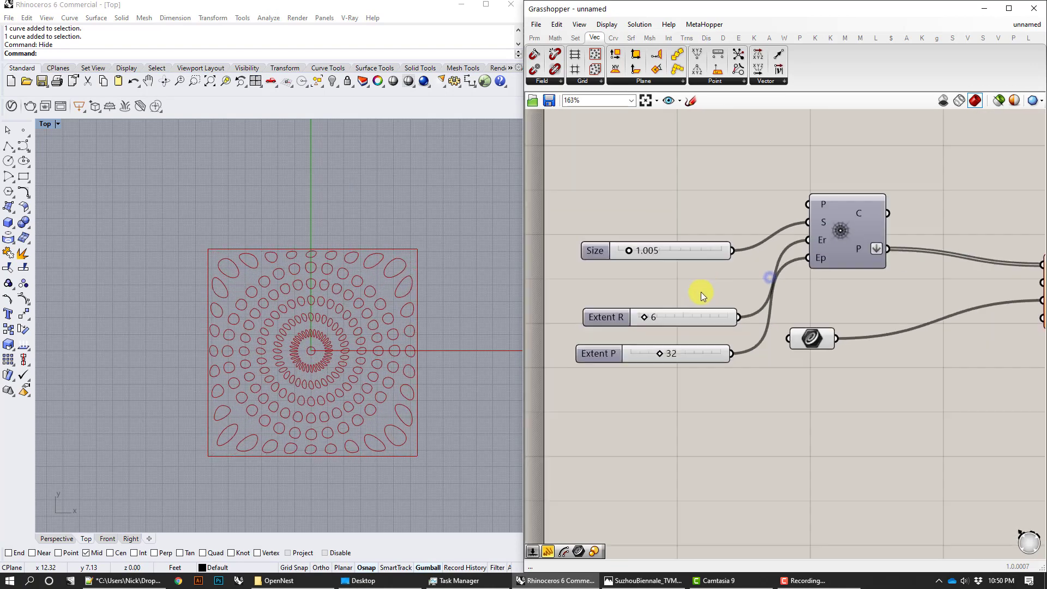
Step: Add a Scale component beside the radial grid and connect the grid's cells to its geometry input
right_drag(795, 293, 641, 286)
right_drag(731, 252, 757, 246)
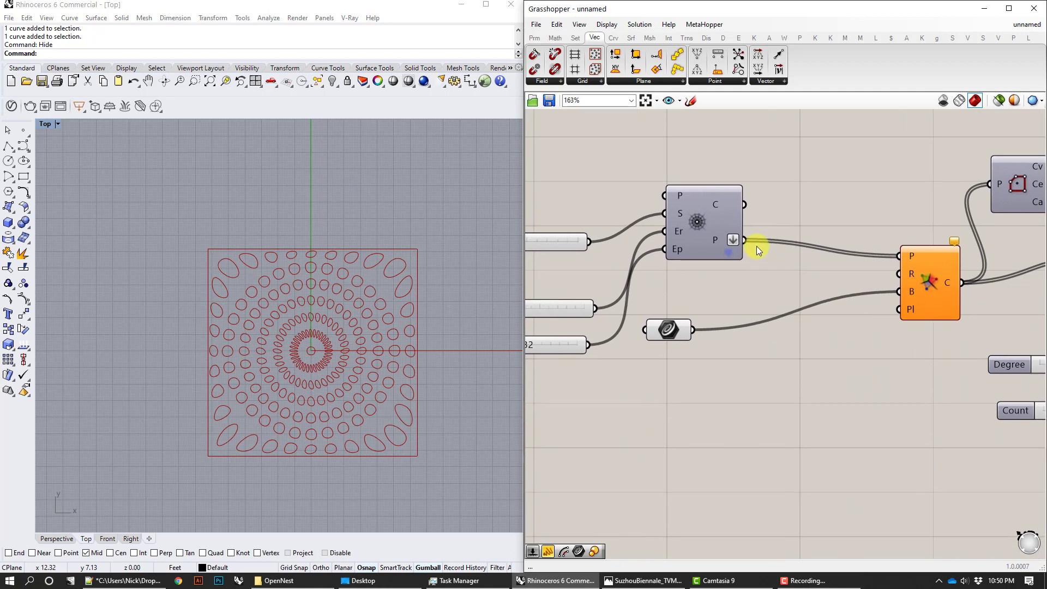
double_click(784, 222)
text(scale)
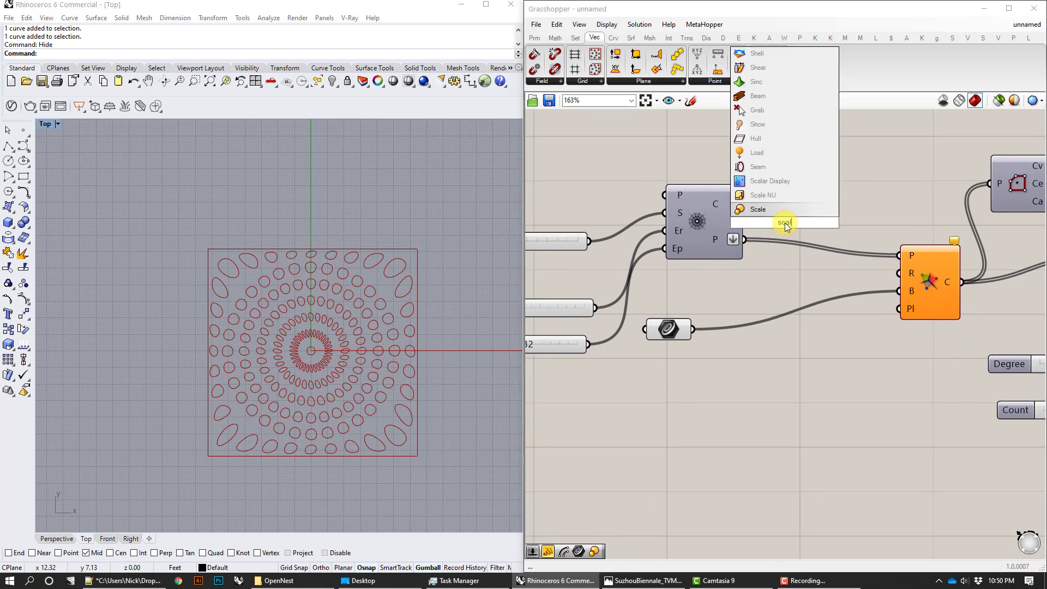
click(783, 213)
drag(780, 211, 825, 202)
drag(745, 203, 798, 194)
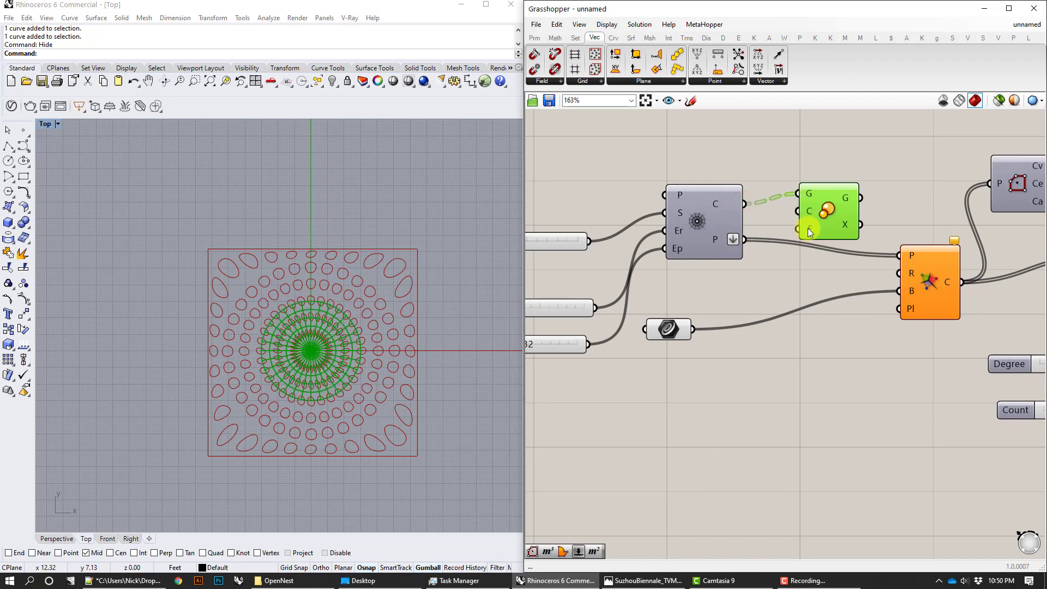
Step: Flatten the new Scale component's geometry input and change its internal scale factor
right_click(807, 228)
click(809, 190)
right_click(809, 193)
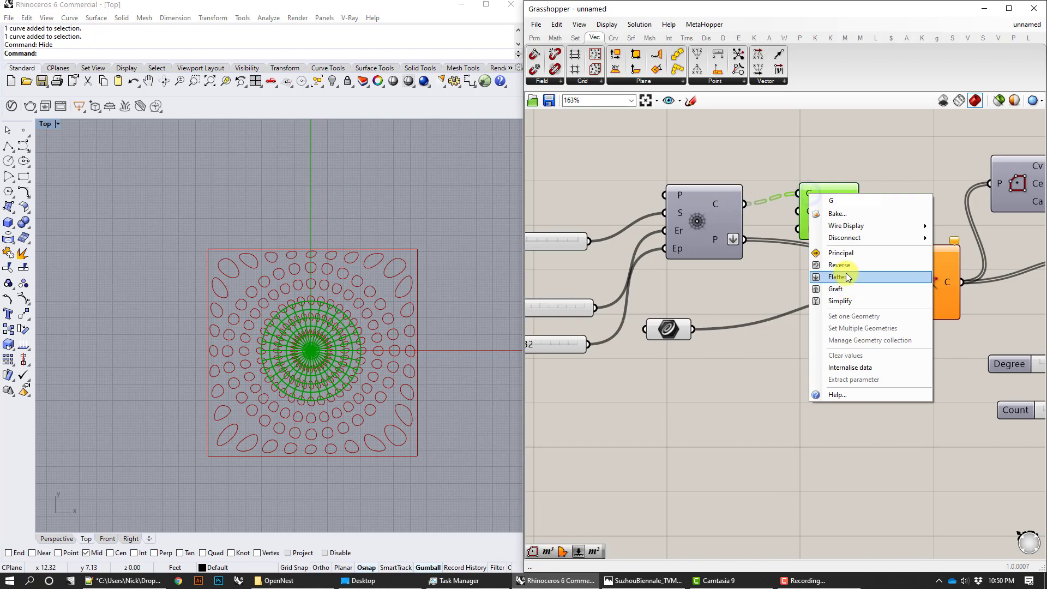
click(840, 277)
right_click(807, 228)
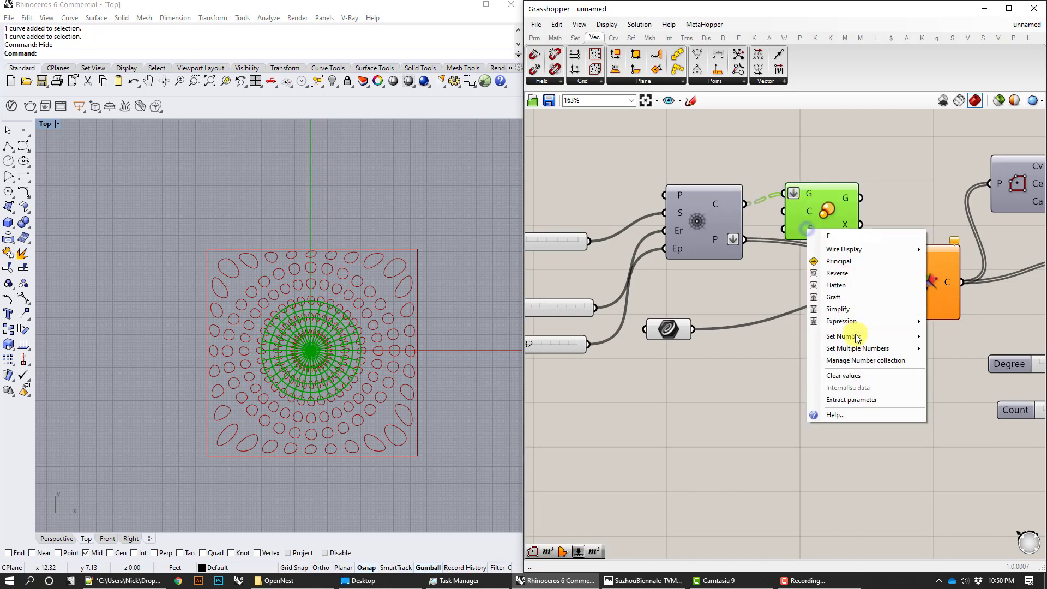
click(854, 337)
click(784, 339)
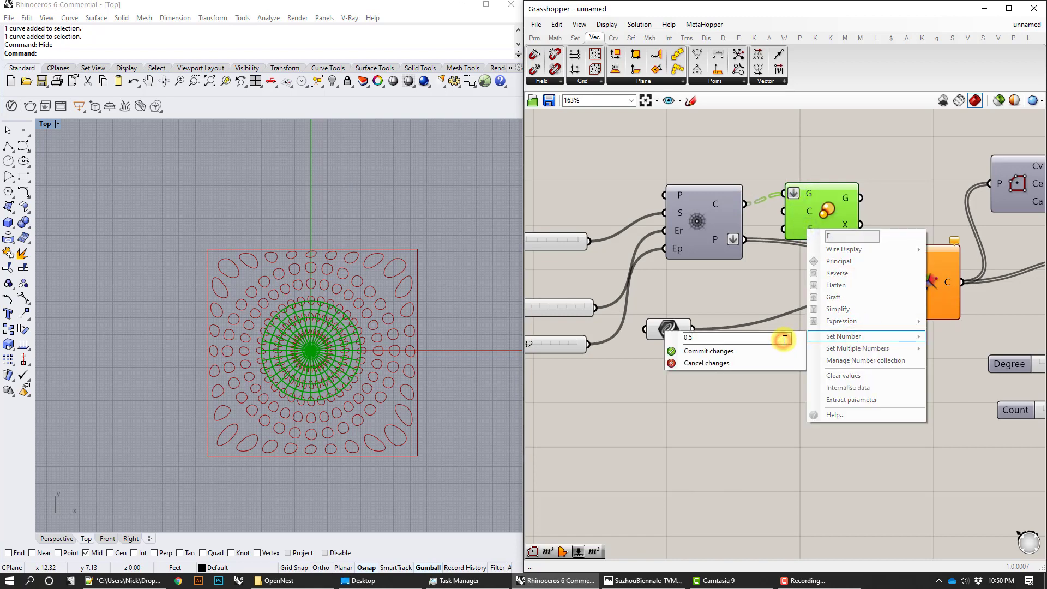
key(BackSpace)
click(768, 354)
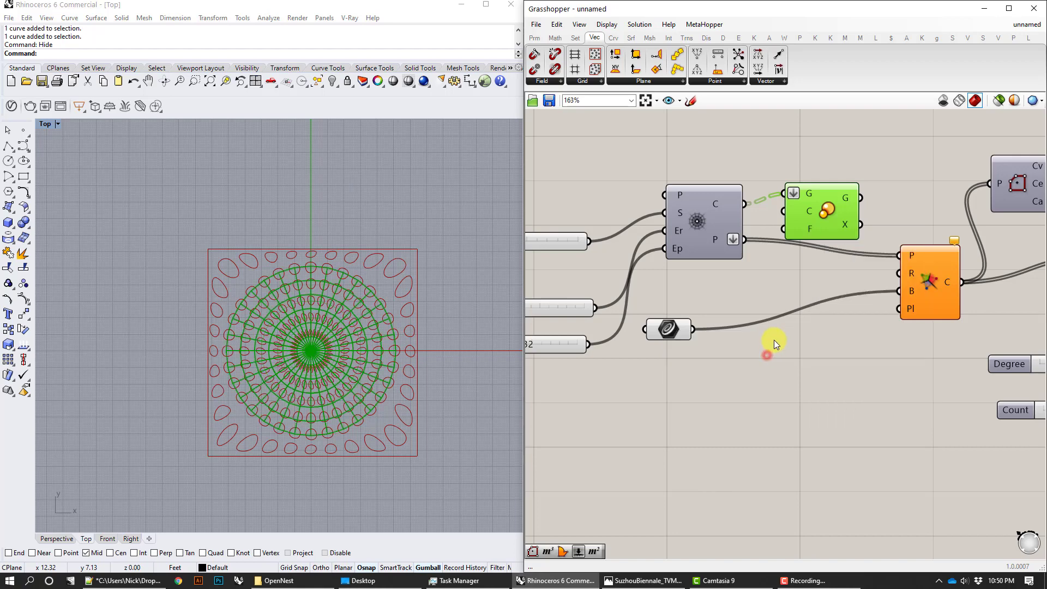
Step: Connect Scale's geometry output to the Voronoi points input, and feed Scale with the radial grid's points instead of its cells
right_drag(840, 207, 796, 204)
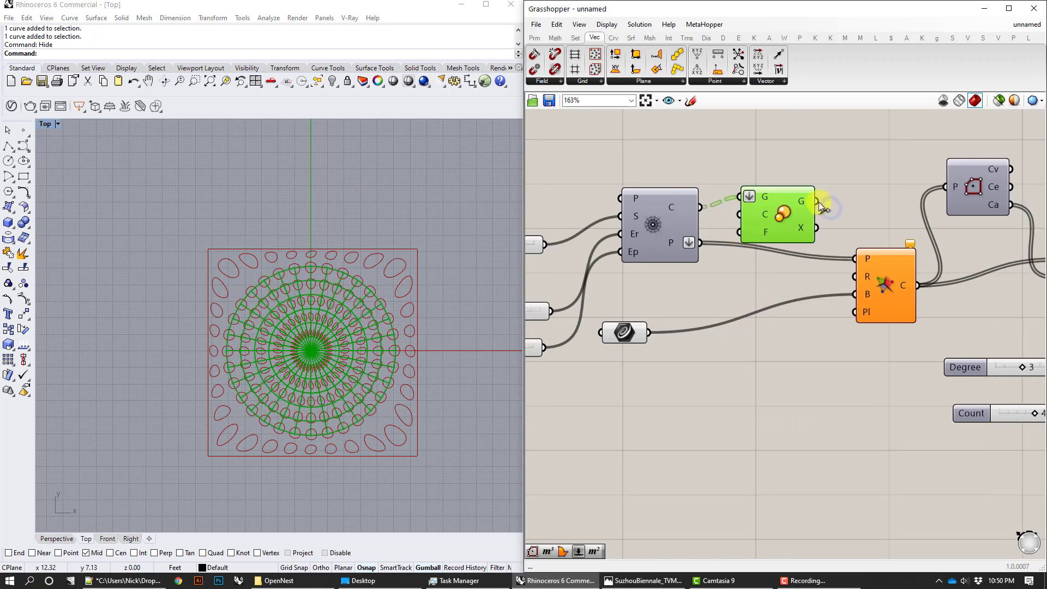
drag(818, 201, 853, 262)
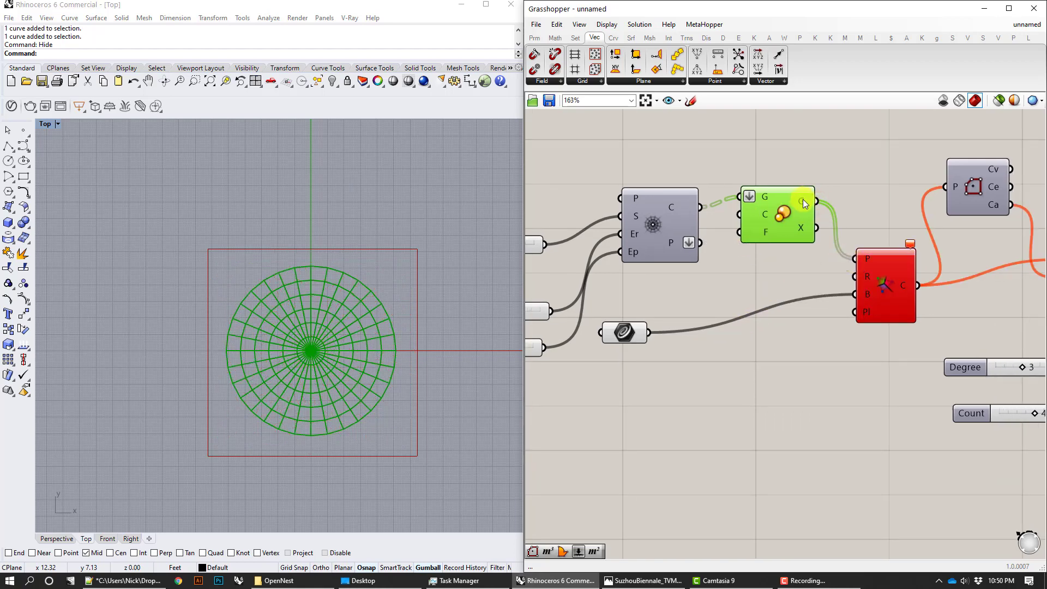
mouse_move(803, 198)
mouse_move(908, 243)
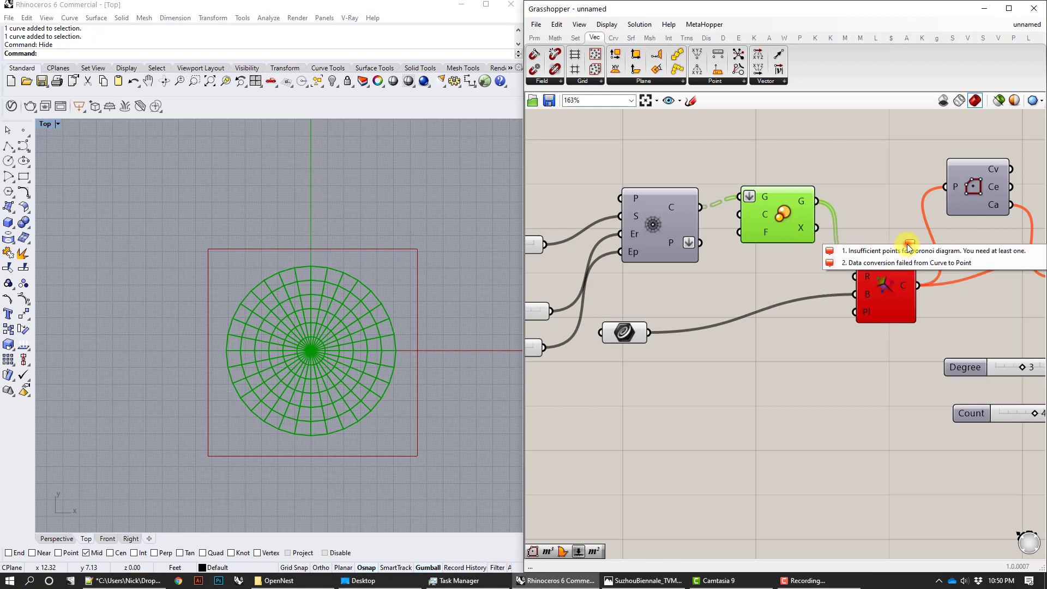
click(903, 205)
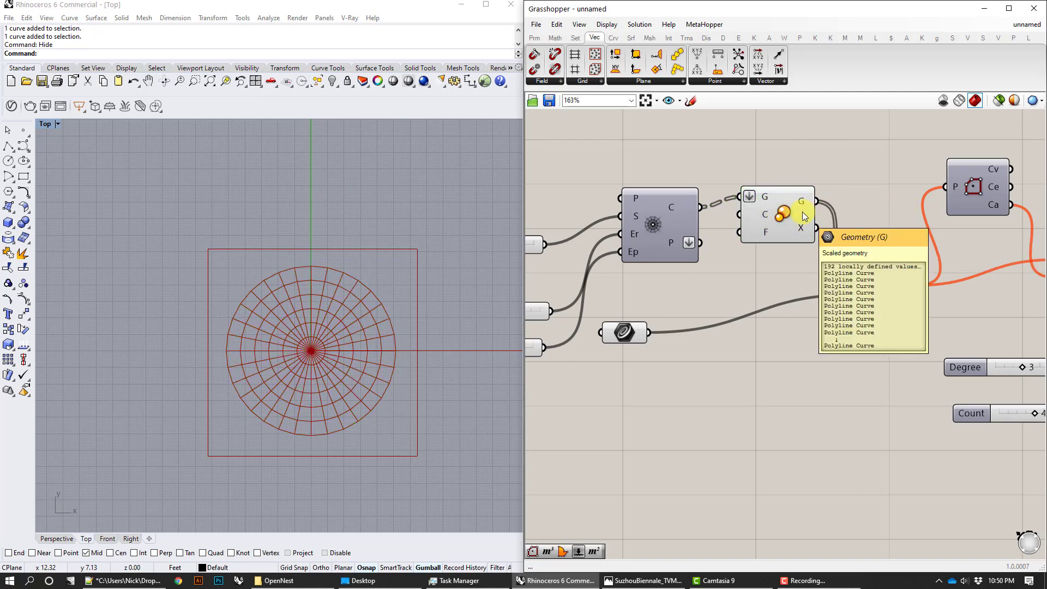
click(677, 206)
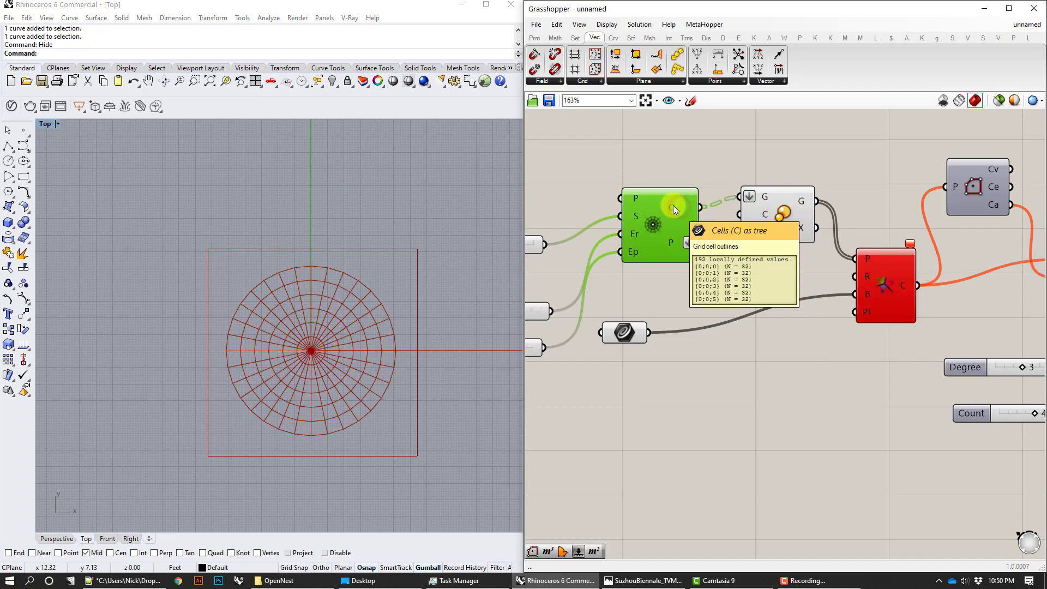
click(783, 189)
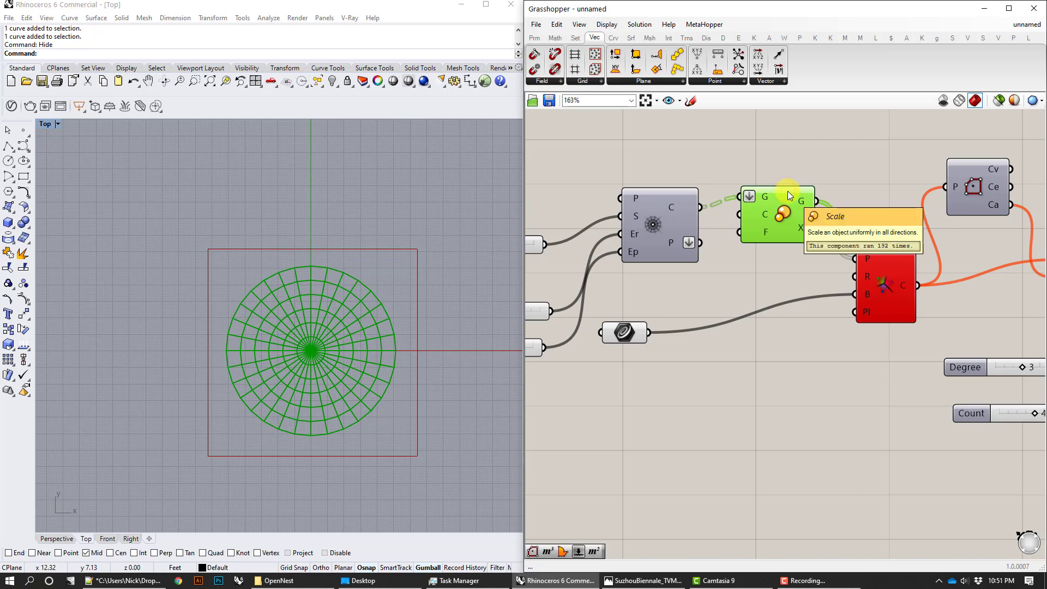
drag(700, 242, 741, 195)
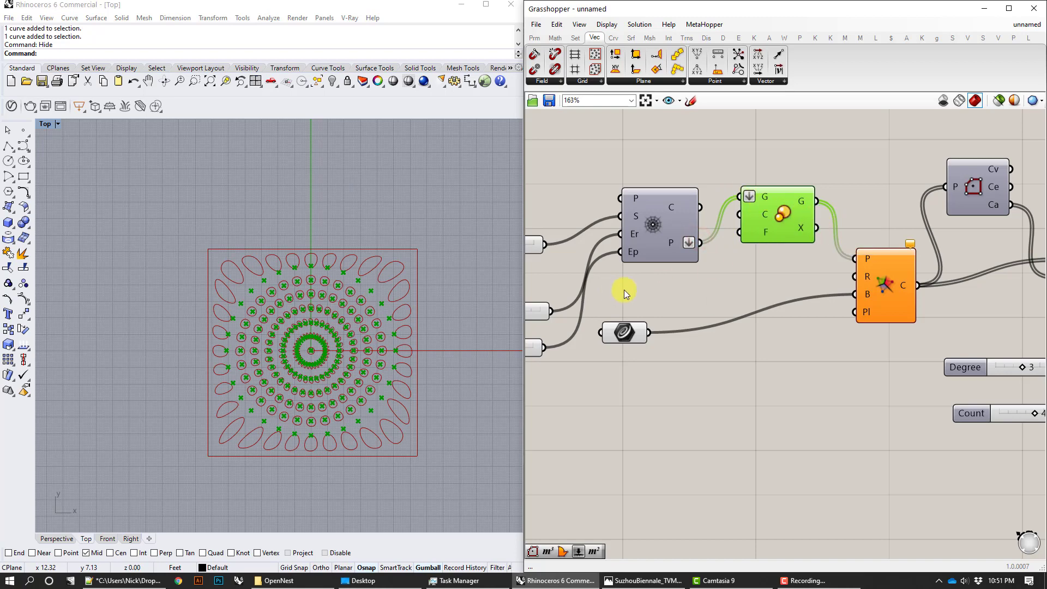
right_drag(624, 289, 661, 283)
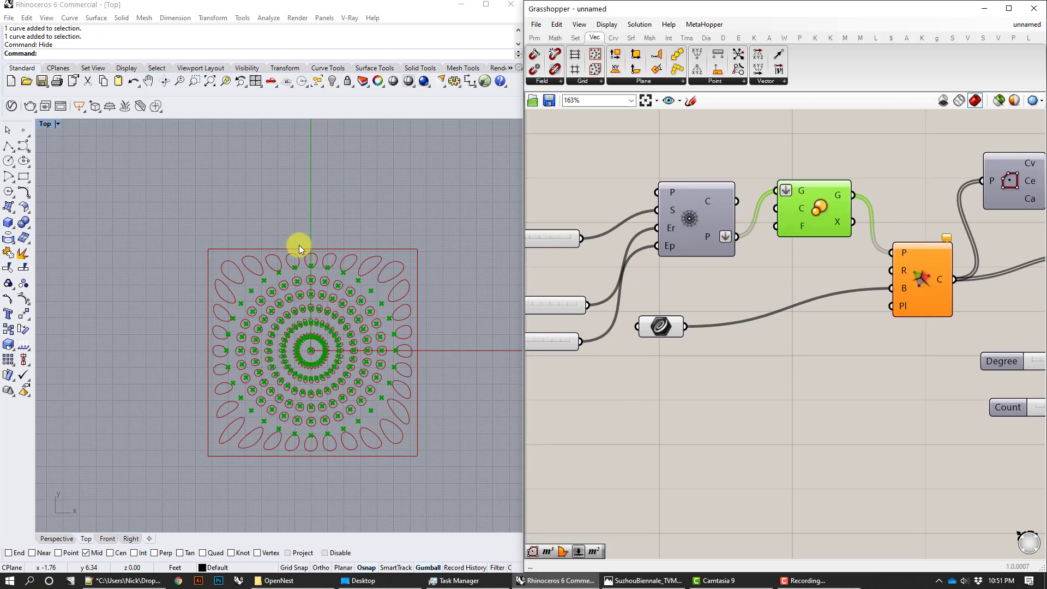
Step: Turn off the preview of the Scale component after the radial grid and set Extent R to 5
click(733, 260)
drag(867, 264, 766, 144)
right_click(770, 143)
click(782, 162)
right_drag(602, 300, 751, 278)
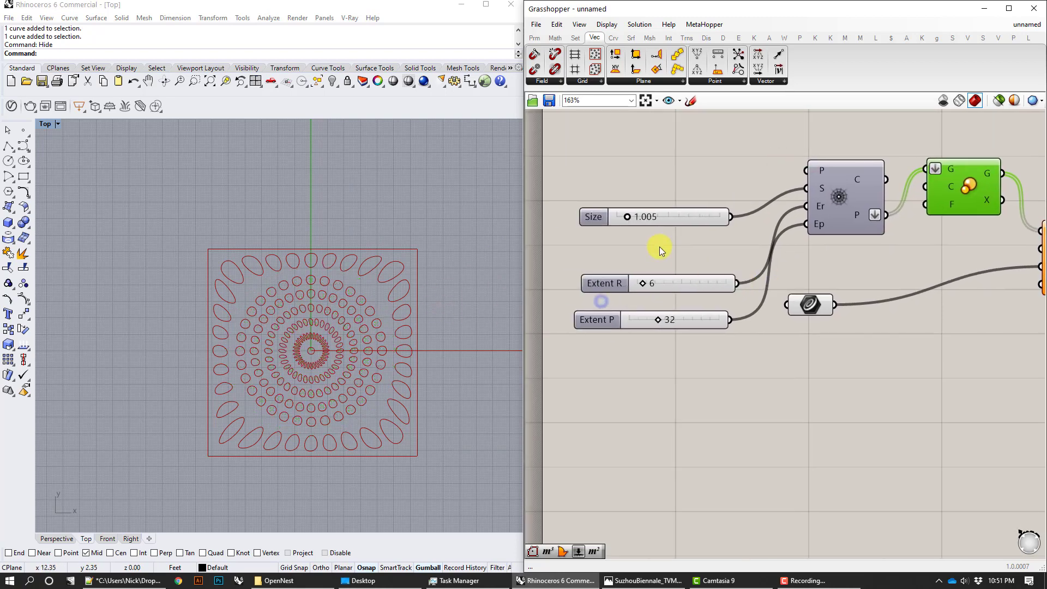
drag(643, 282, 642, 283)
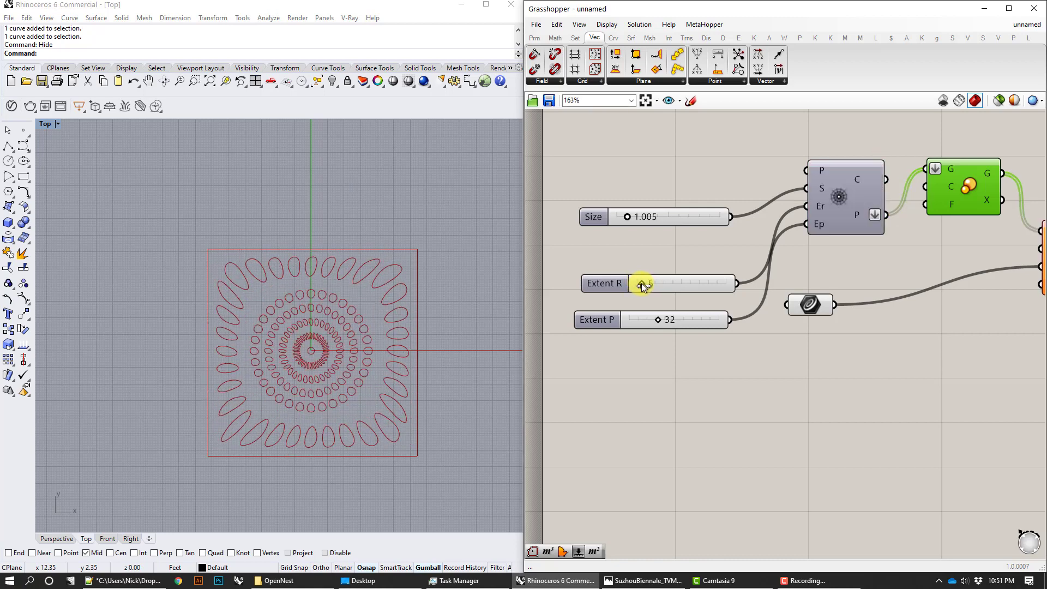
Step: Turn on the previews of the Scale and radial grid components to compare the original and scaled points
right_drag(894, 226, 808, 249)
right_click(871, 205)
click(885, 227)
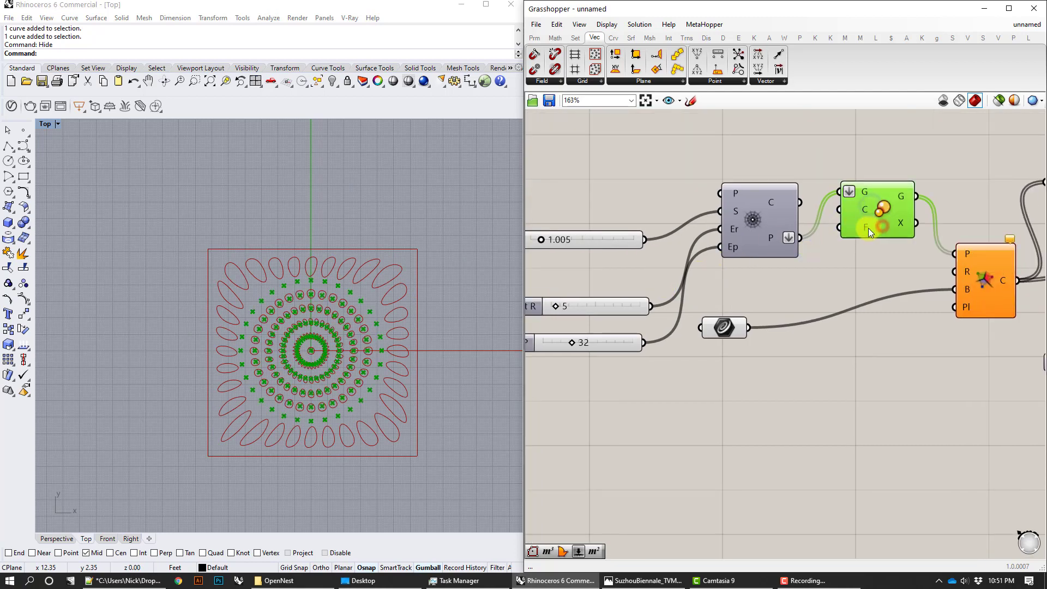
right_click(764, 207)
click(784, 227)
mouse_move(783, 227)
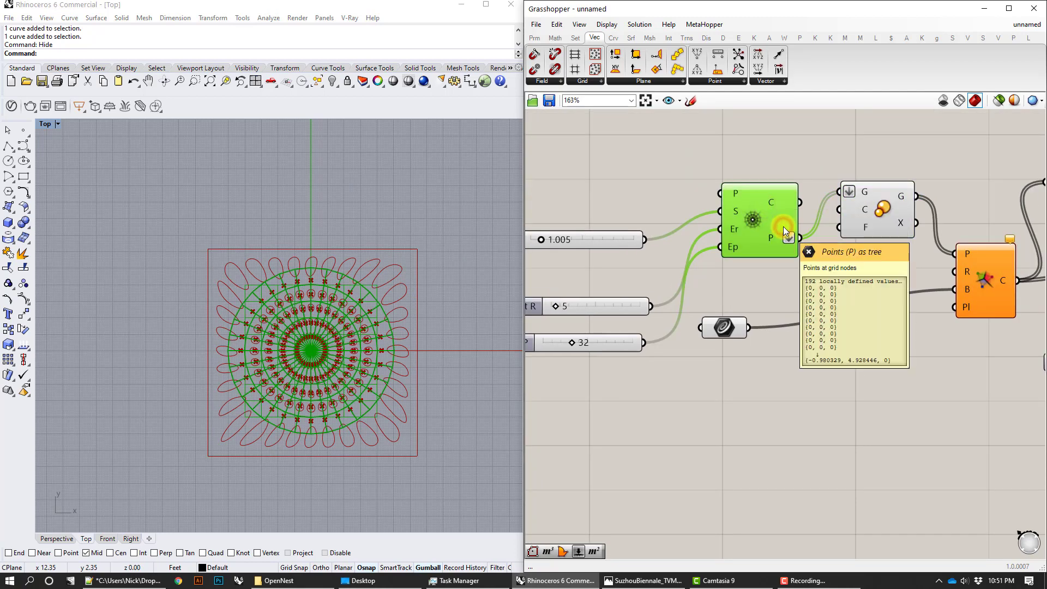
Step: Turn off the previews of the radial grid and the Scale component again
right_click(762, 215)
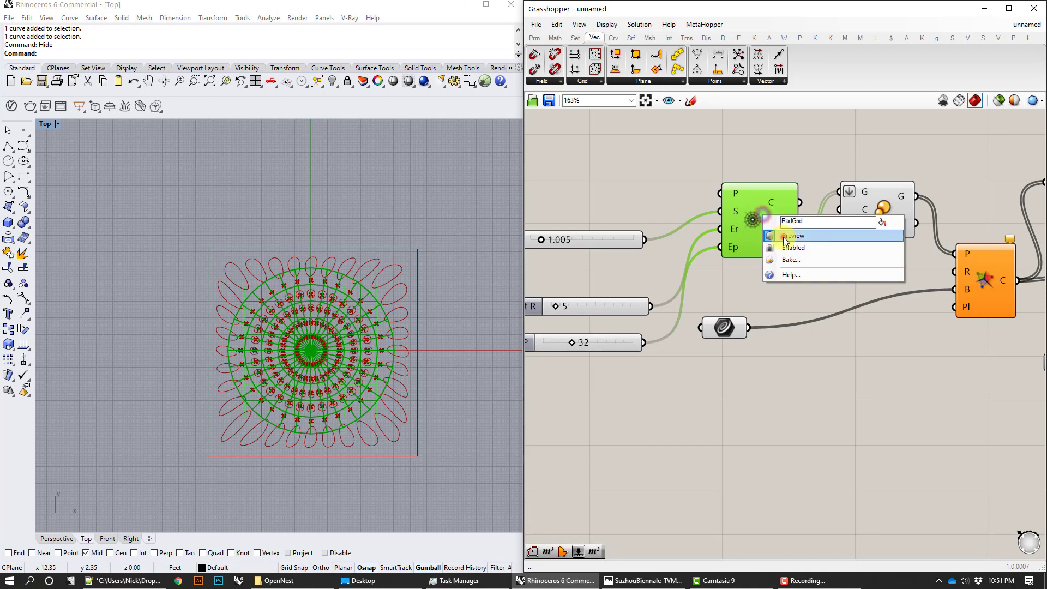
click(785, 233)
click(880, 209)
right_click(883, 205)
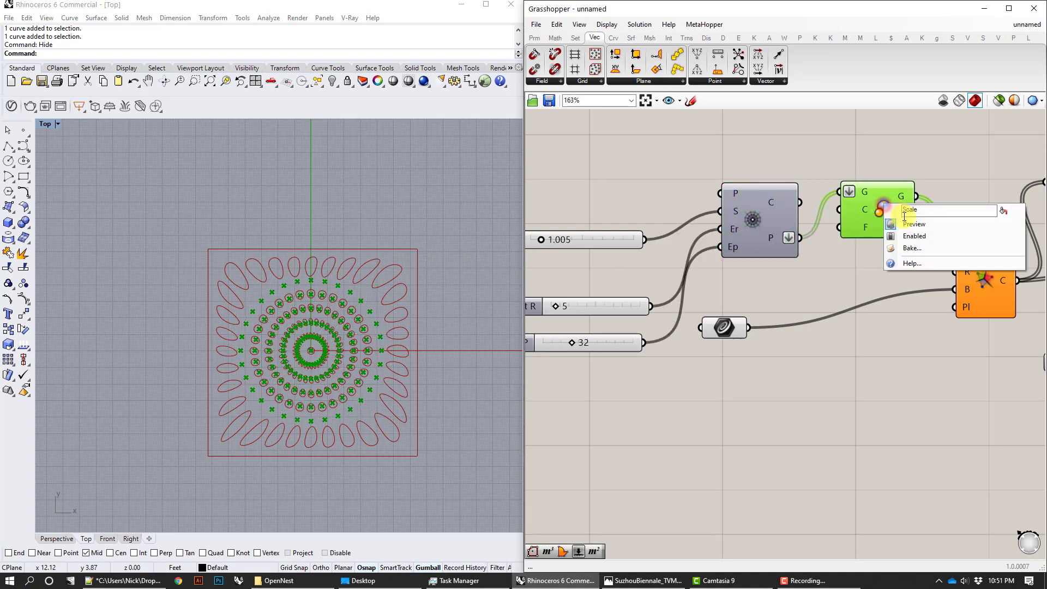
click(906, 221)
mouse_move(938, 187)
right_down()
mouse_move(889, 187)
mouse_move(918, 183)
right_up()
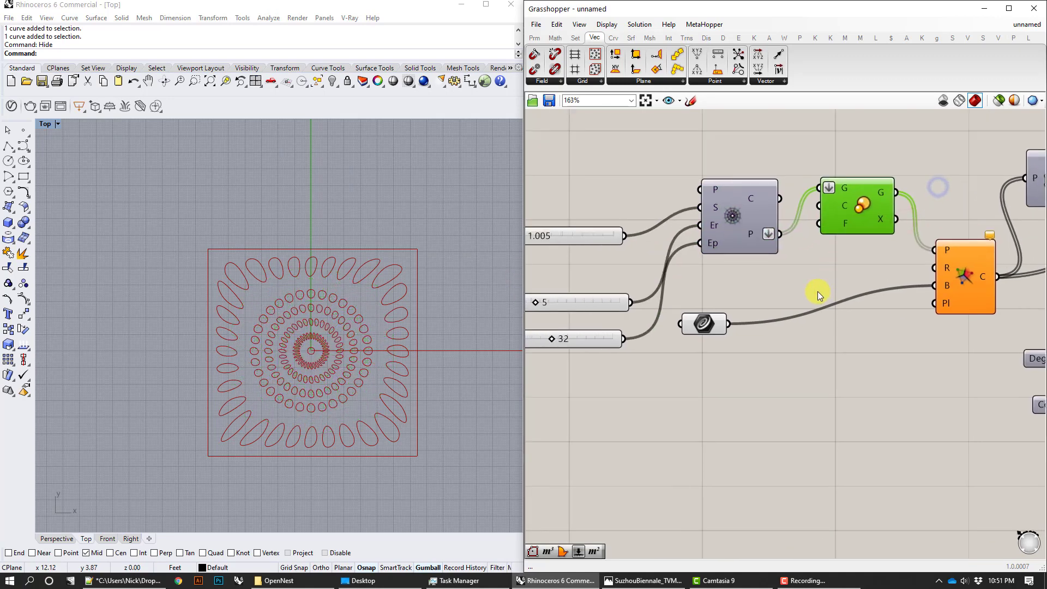
Step: Connect the radial grid's points directly to the Voronoi, and rewire Scale between the rectangle curve and the Voronoi boundary input
mouse_move(945, 286)
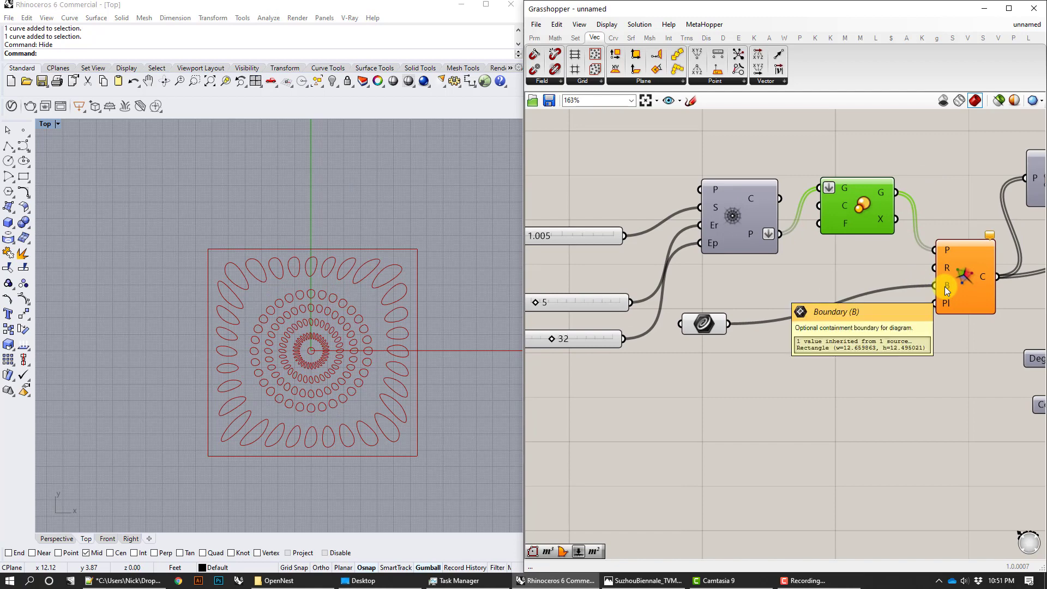
click(696, 328)
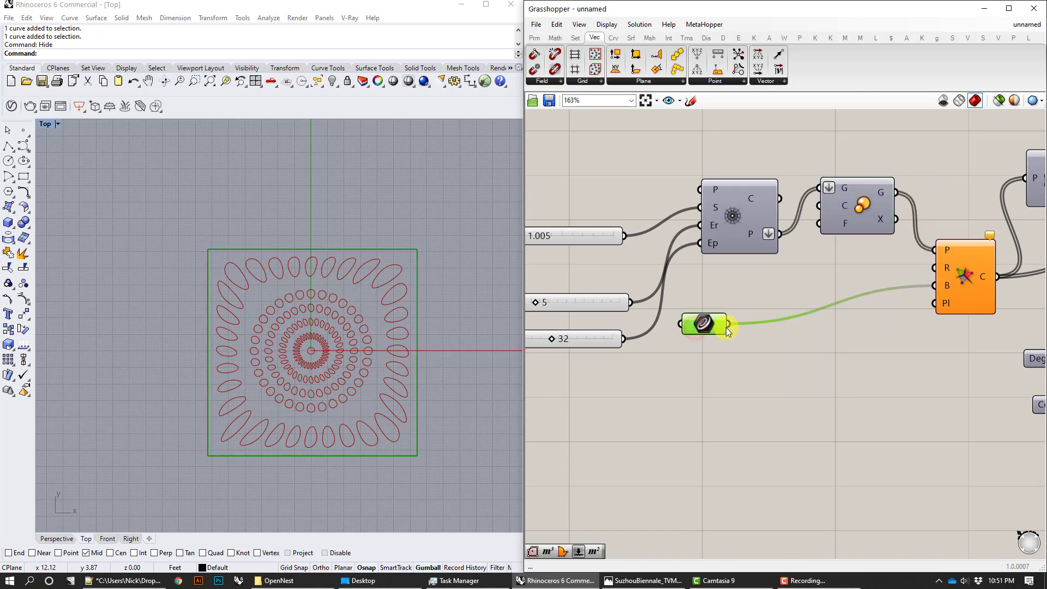
drag(780, 234, 935, 254)
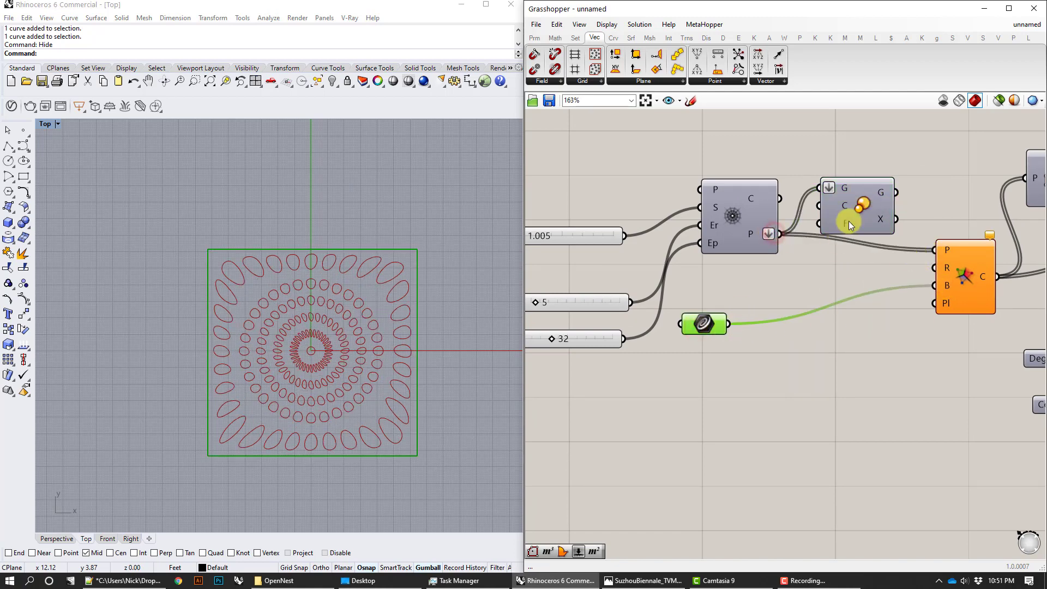
drag(729, 324, 862, 327)
drag(931, 295, 933, 293)
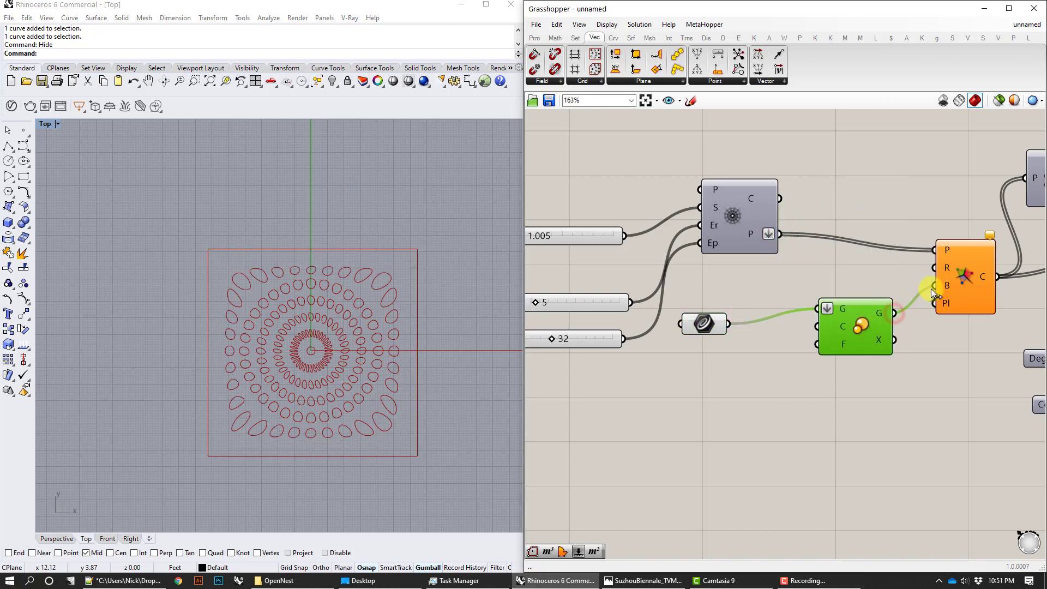
Step: Increase the factor of the Scale component that resizes the rectangular boundary
right_drag(789, 346, 821, 344)
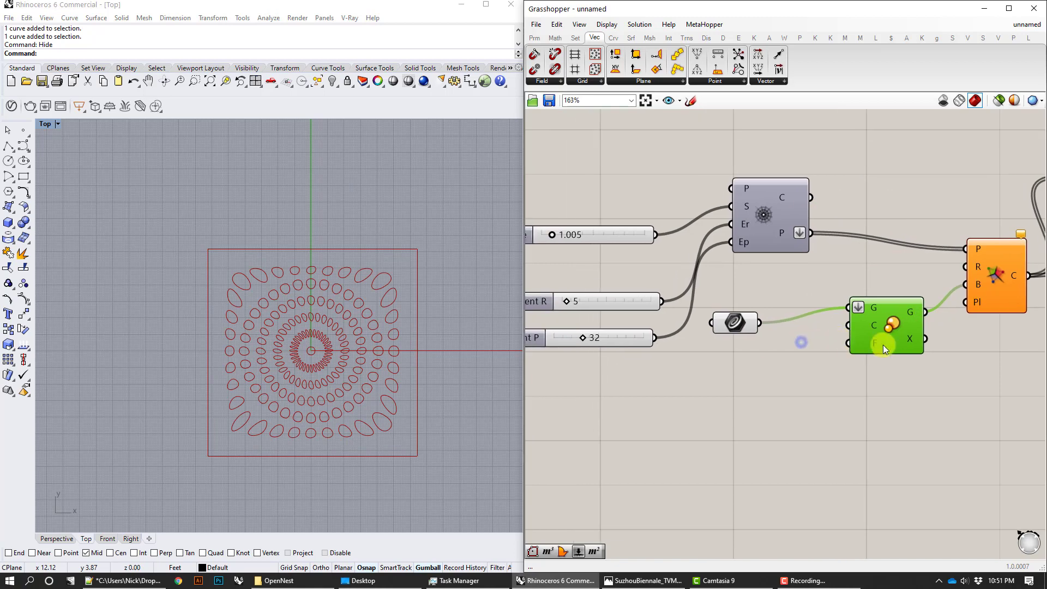
right_click(876, 345)
click(896, 452)
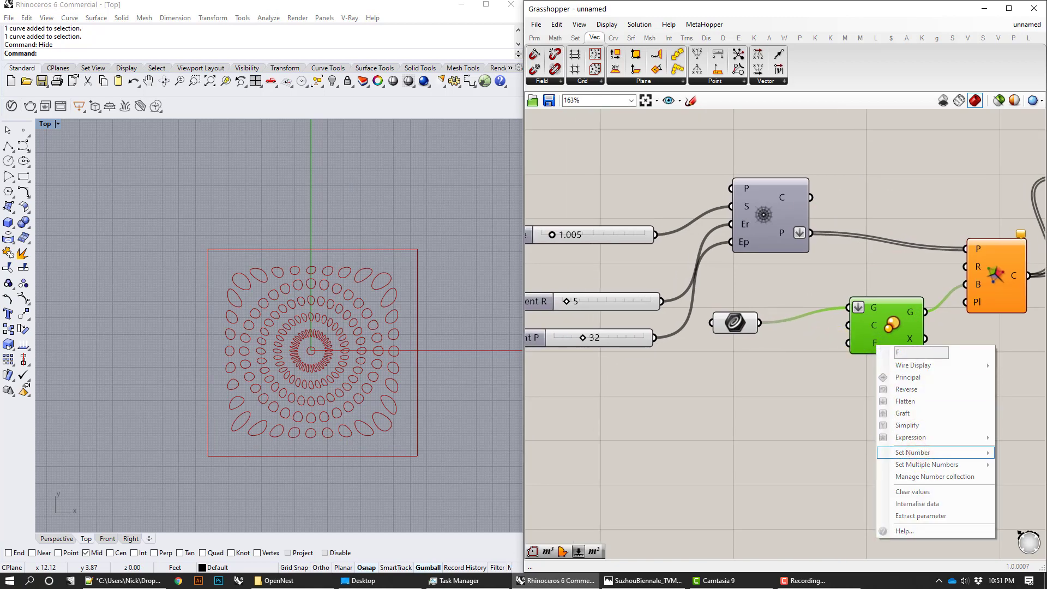
Step: Set the Extent R slider to 8 and check the cell pattern inside the rectangle
right_drag(600, 280, 679, 302)
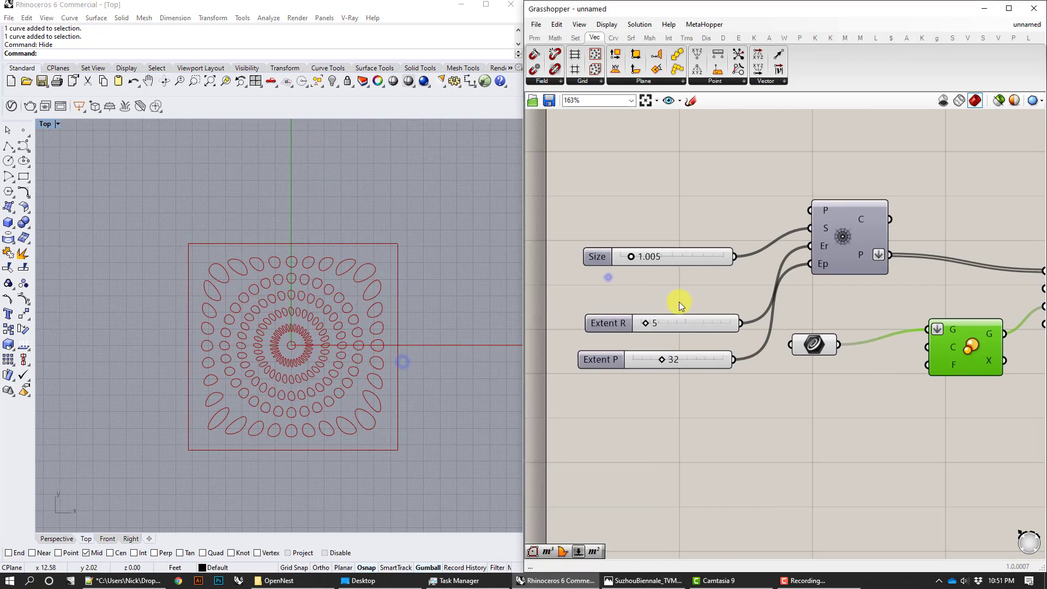
drag(647, 322, 650, 326)
scroll(377, 355, up, 2)
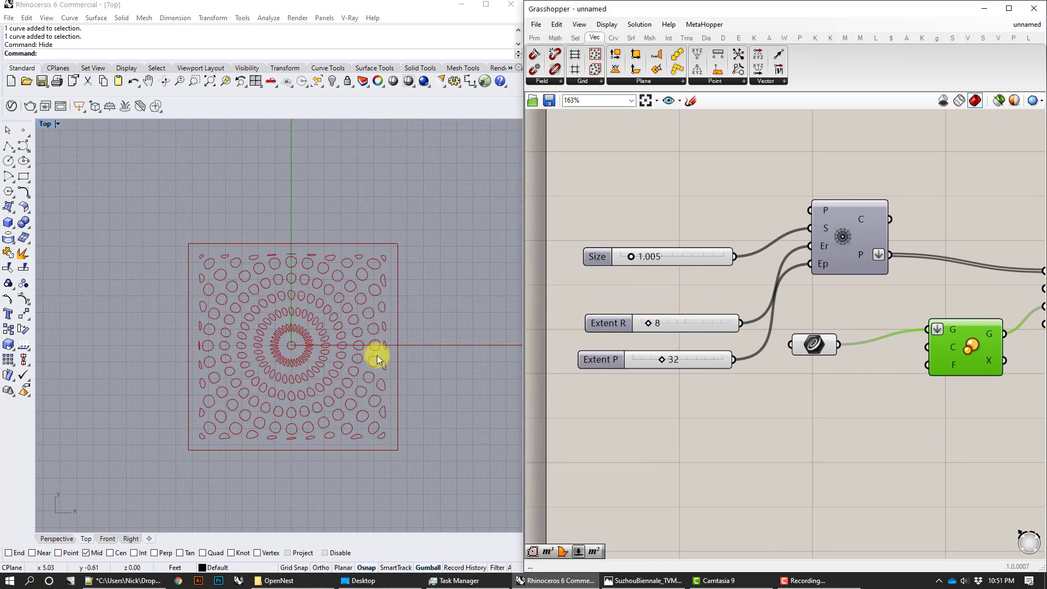
scroll(506, 390, down, 5)
scroll(322, 362, up, 5)
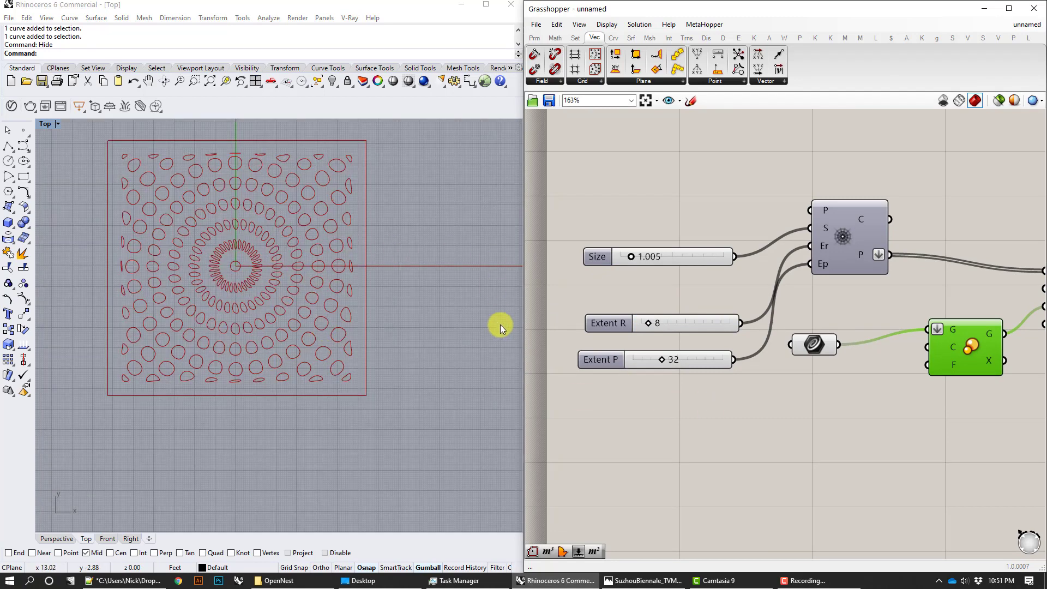
Step: Review the definition from the radial grid and scaled boundary through the Voronoi component to the cell scaling
scroll(864, 306, down, 3)
right_drag(825, 305, 783, 301)
scroll(872, 279, down, 1)
right_drag(872, 279, 761, 281)
scroll(750, 284, up, 4)
right_drag(748, 284, 872, 276)
scroll(874, 276, down, 1)
scroll(842, 229, up, 2)
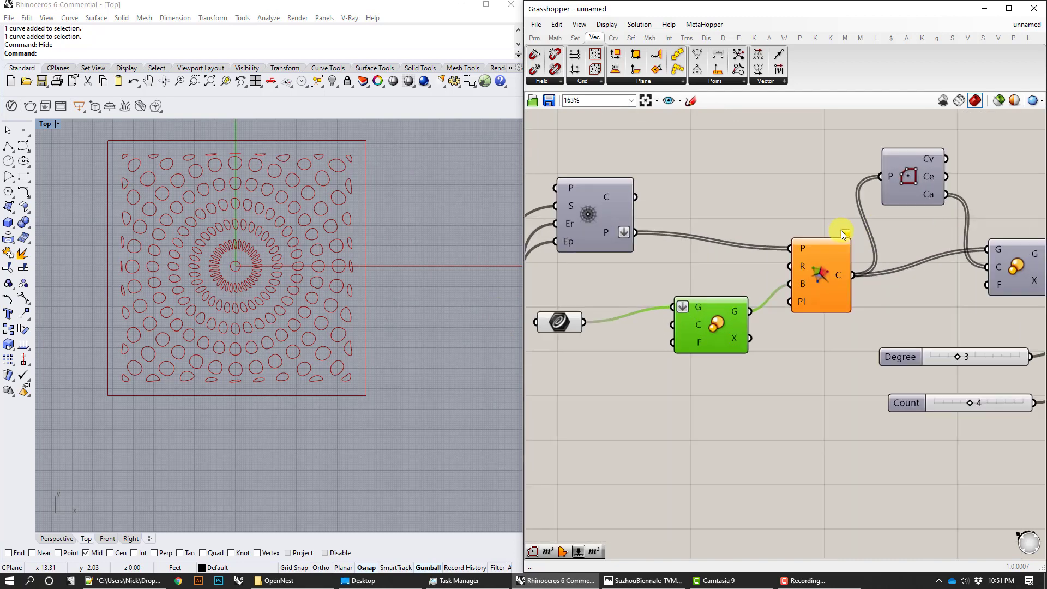
scroll(819, 201, down, 1)
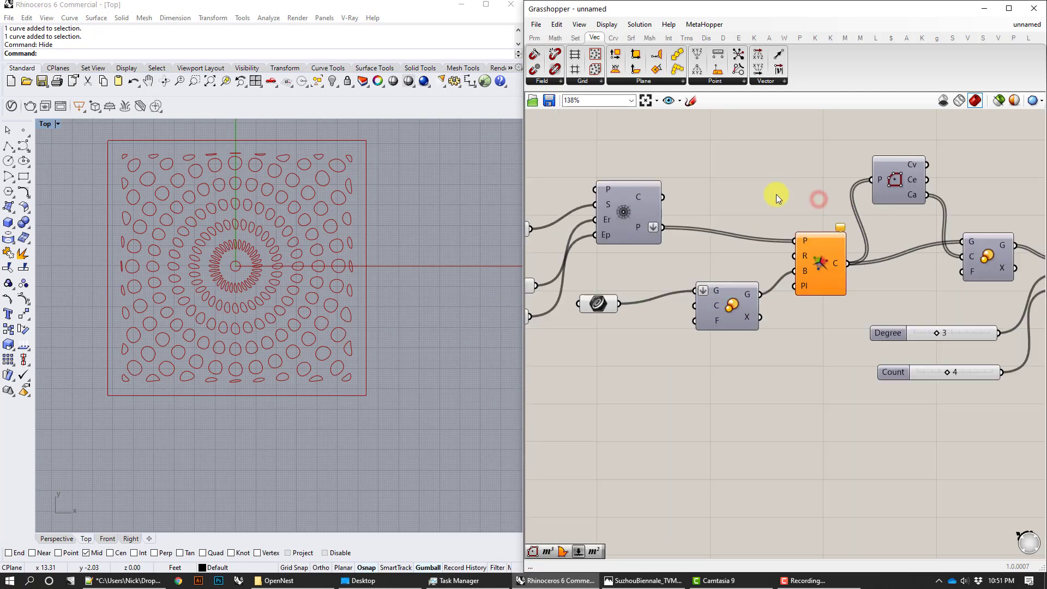
Step: Set the Extent R slider to 5 and the Extent P slider to 23
scroll(825, 217, down, 1)
scroll(922, 225, down, 1)
right_drag(952, 222, 892, 208)
right_drag(618, 271, 717, 265)
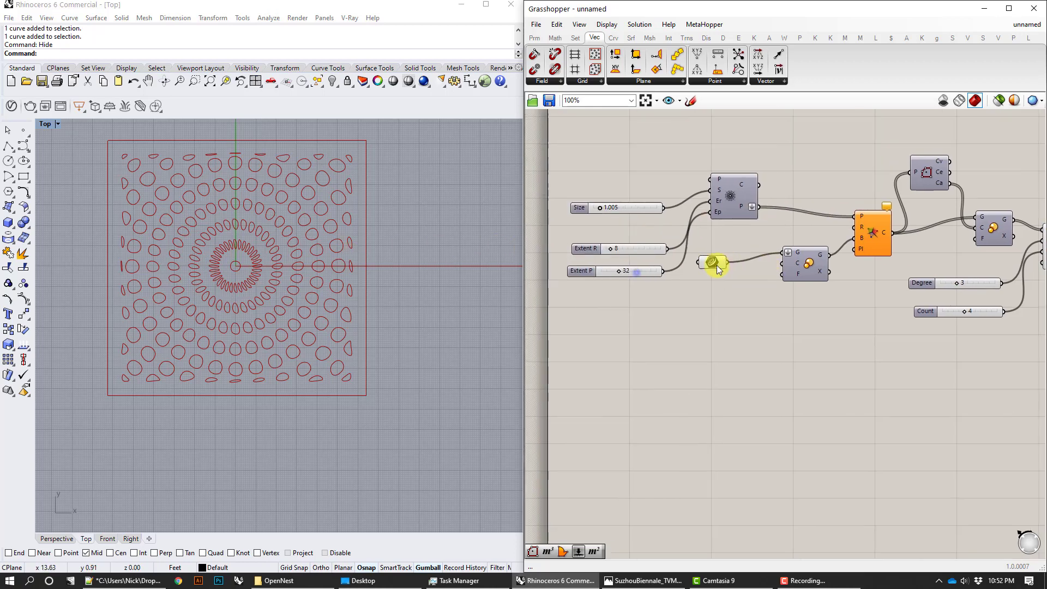
drag(610, 249, 614, 269)
click(704, 347)
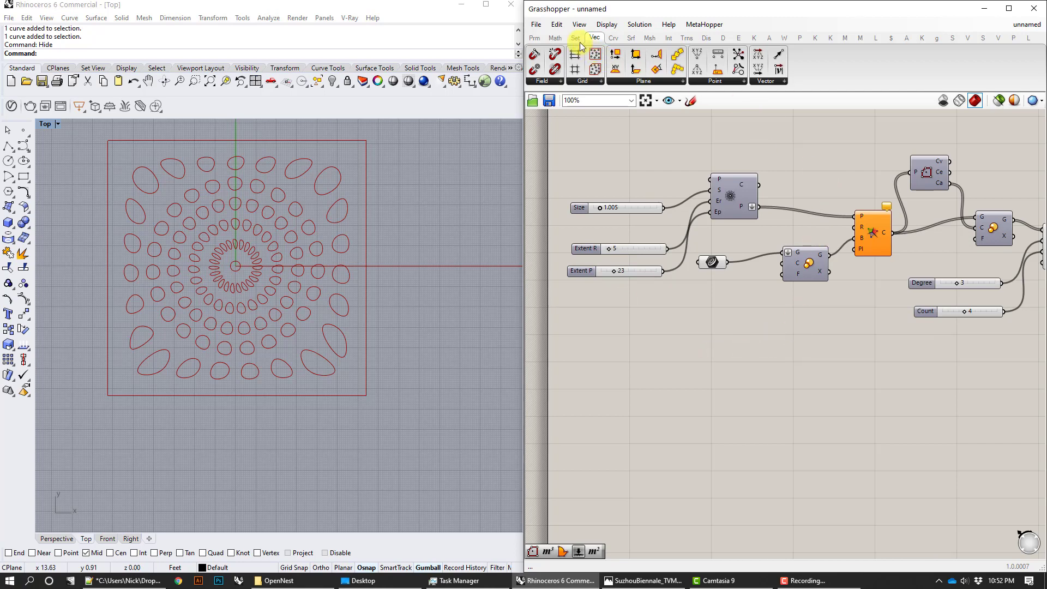
Step: Start a new Grasshopper document and place two Point parameters on the canvas, one above the other
click(536, 25)
click(543, 36)
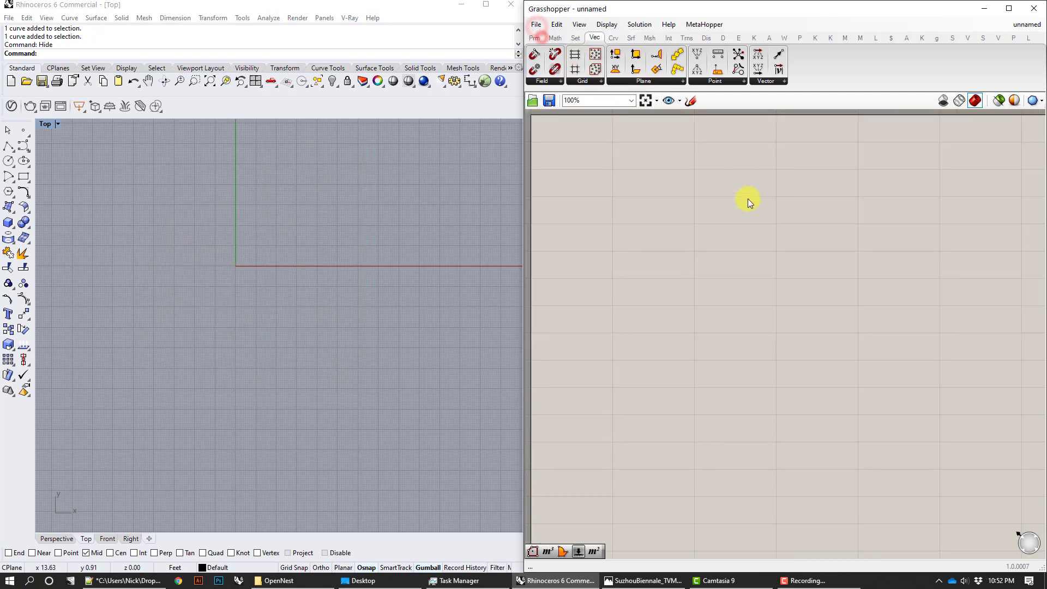
double_click(693, 287)
text(point)
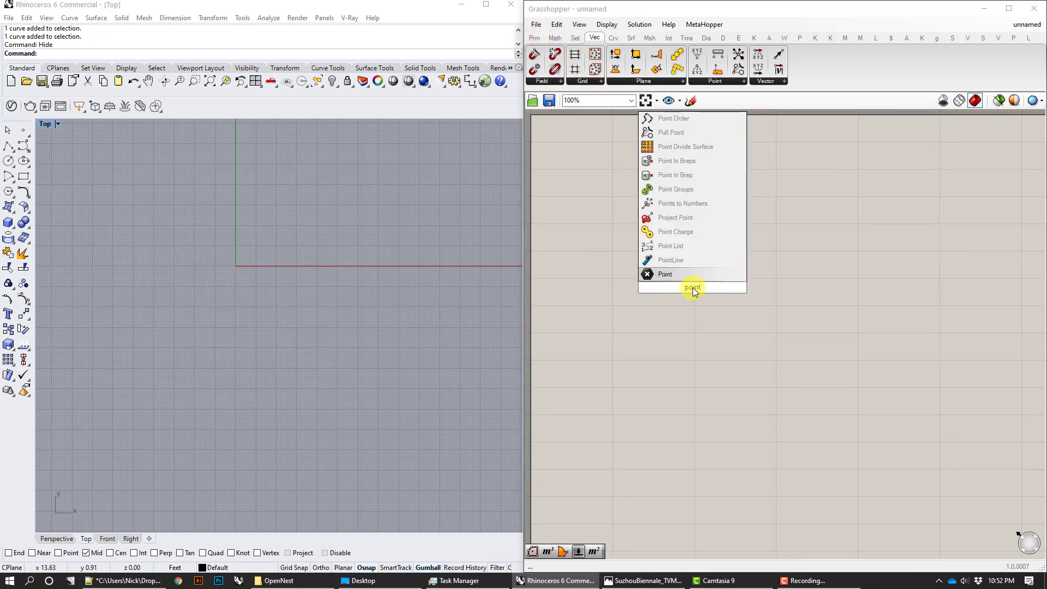
key(Return)
drag(694, 287, 650, 259)
click(594, 195)
Step: In Rhino's Top viewport, draw two point objects at about (-1, 0.5) and (6.8, 4.2)
click(23, 130)
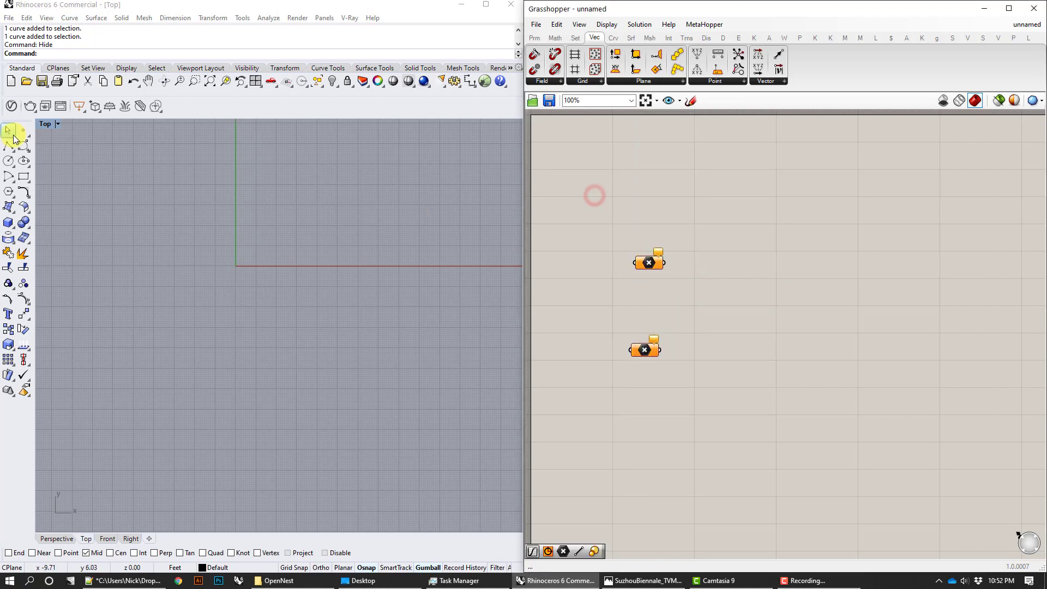
click(215, 256)
right_click(270, 241)
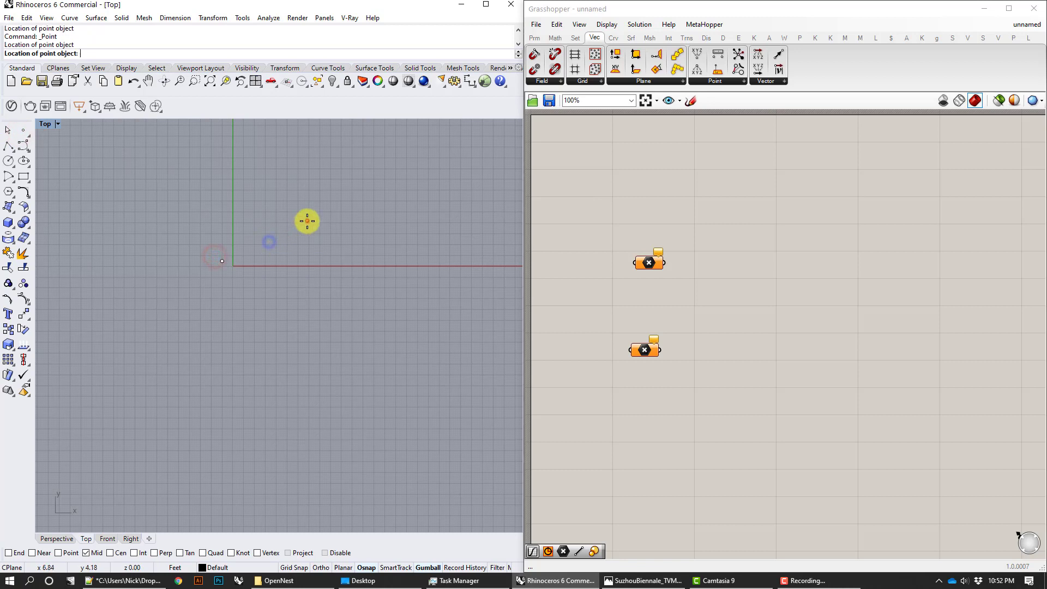
click(307, 221)
drag(340, 243, 294, 193)
Step: Reference the Rhino point farther from the origin in the upper Point parameter and the one near the origin in the lower
click(641, 261)
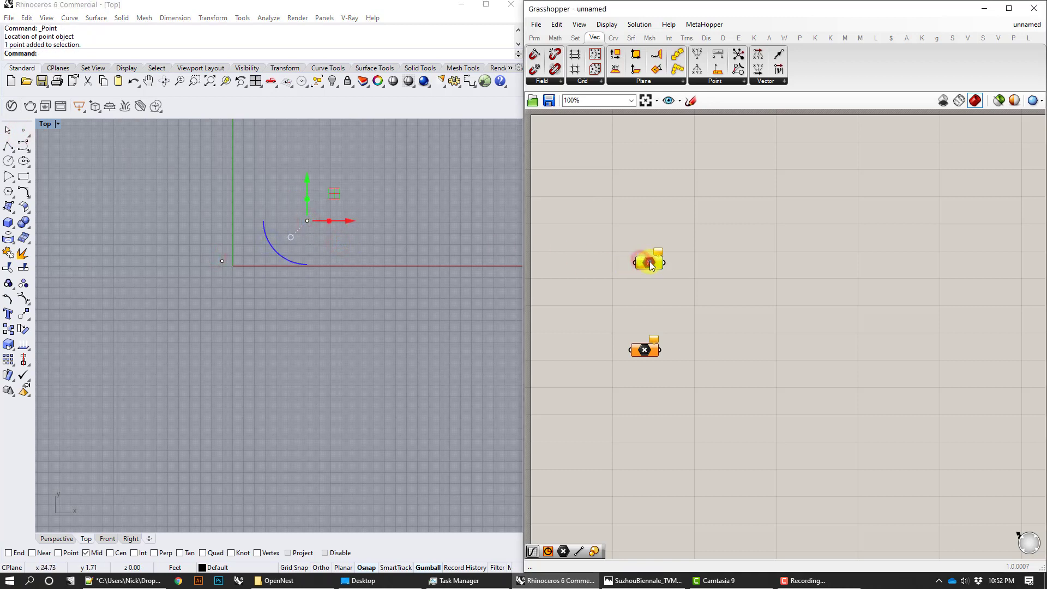
right_click(649, 260)
click(719, 415)
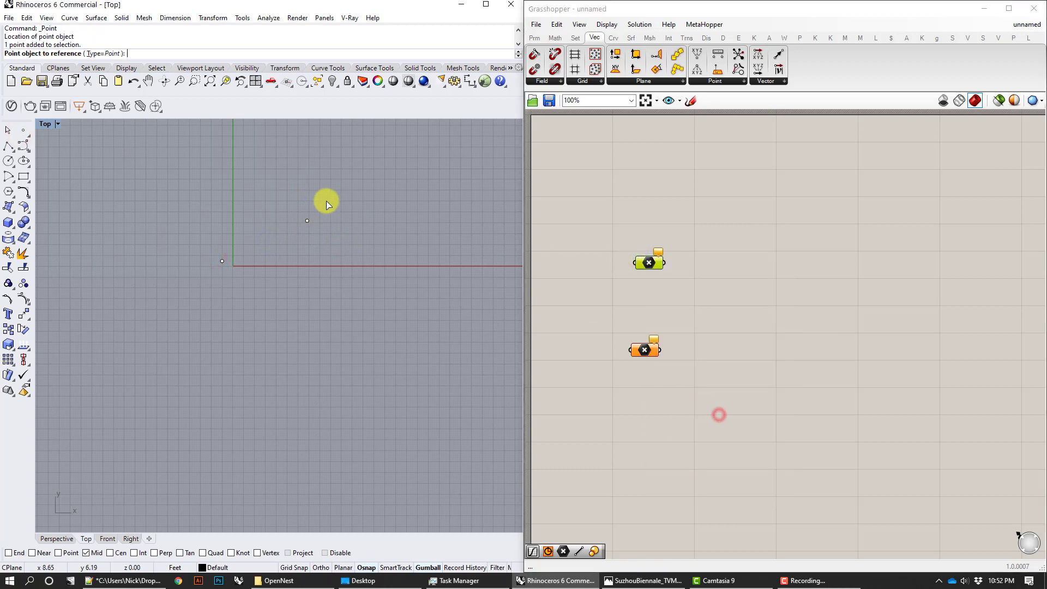
click(307, 221)
right_click(643, 349)
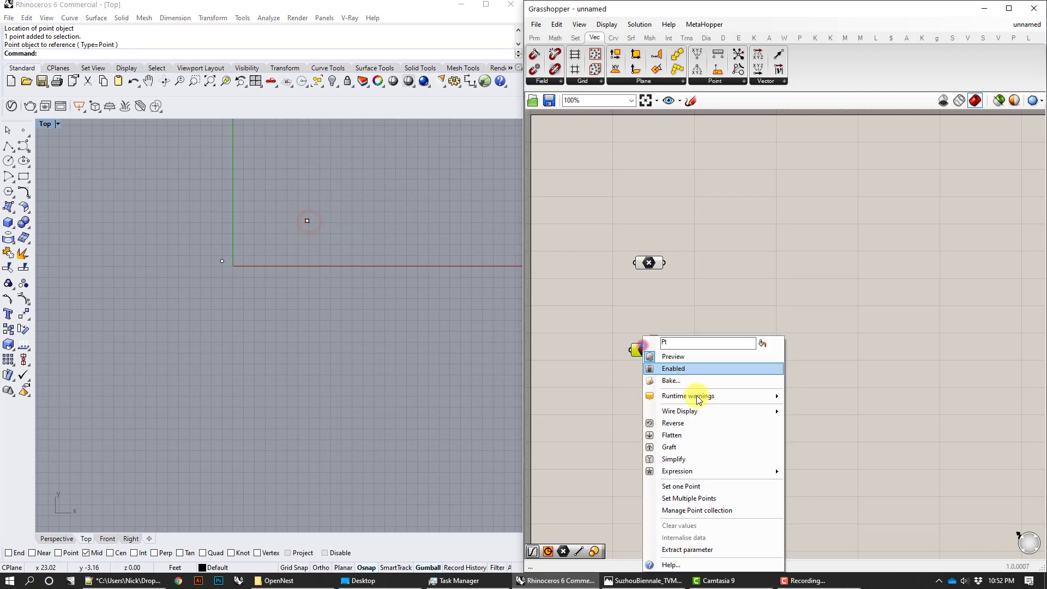
click(712, 487)
click(222, 261)
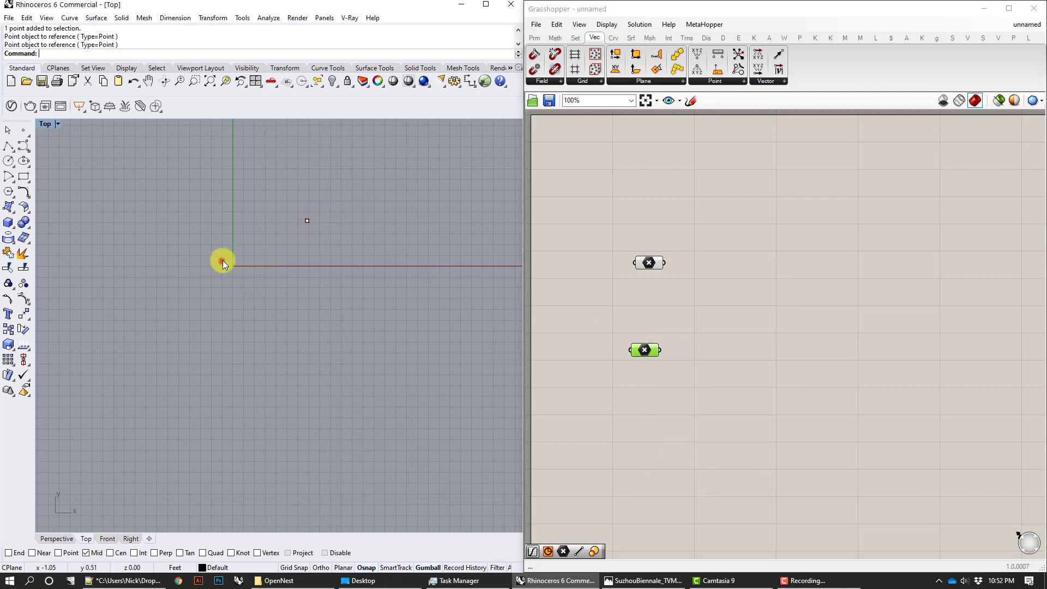
click(735, 352)
Step: Add a MetaBall(t) Custom component to the canvas beside the two Point parameters
click(650, 37)
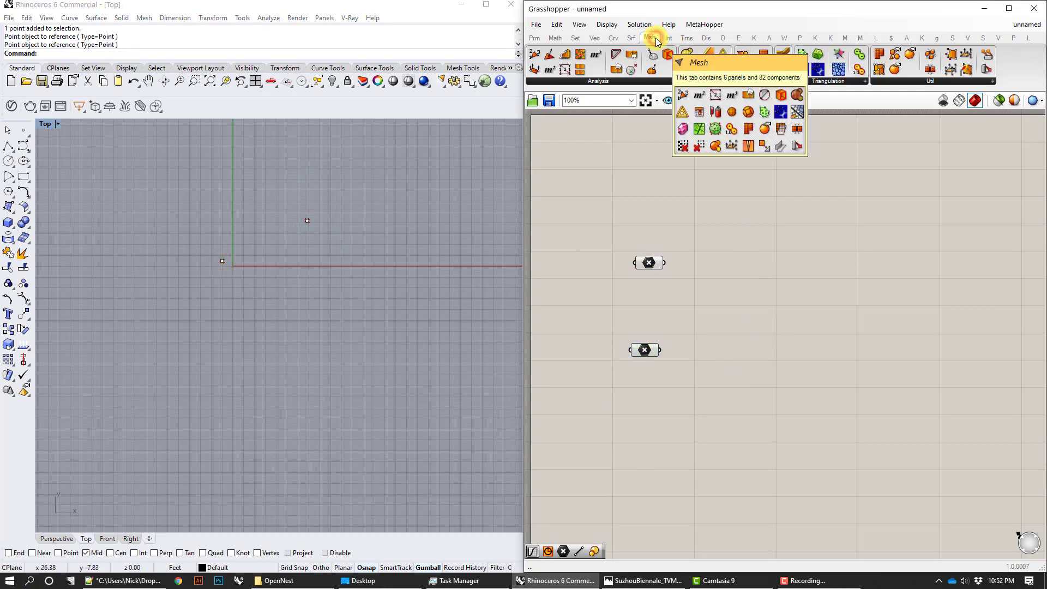
click(810, 81)
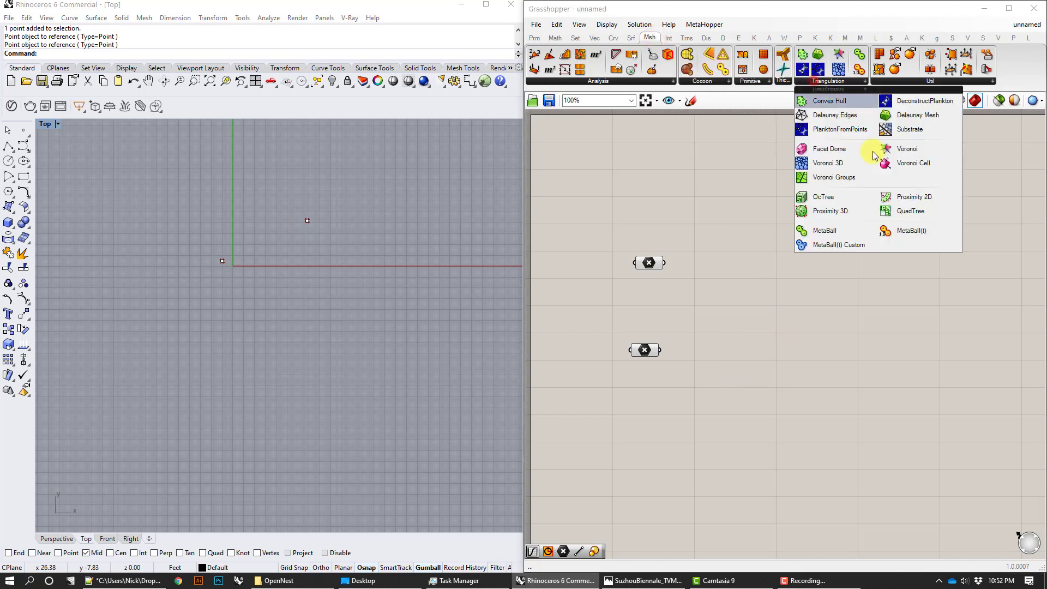
click(838, 245)
click(783, 299)
scroll(783, 299, up, 3)
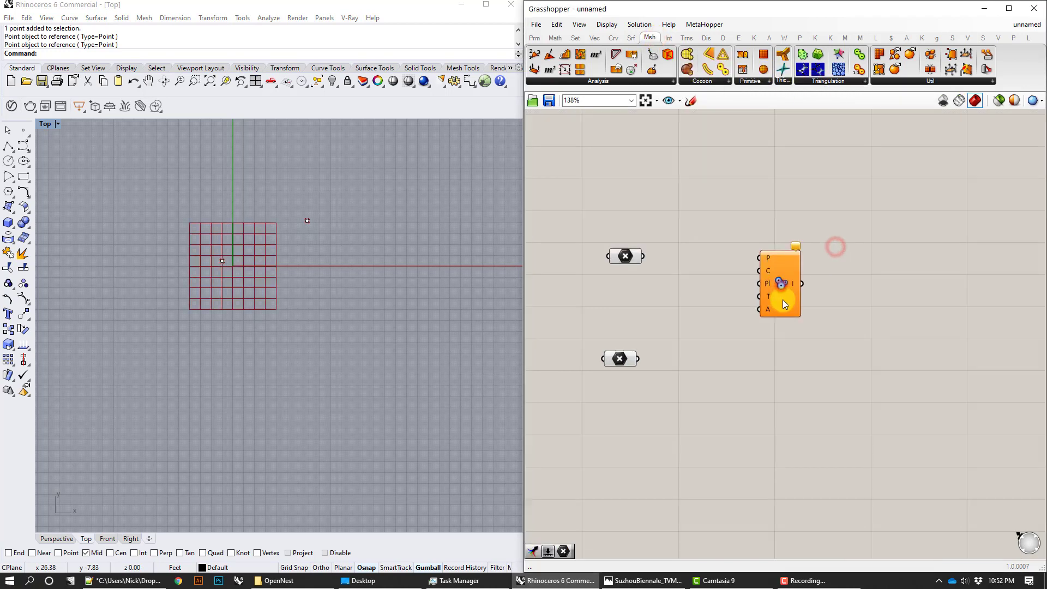
Step: Connect both Point parameters to the MetaBall(t) Custom P input and check the component's warning
drag(618, 248, 760, 272)
drag(612, 369, 765, 278)
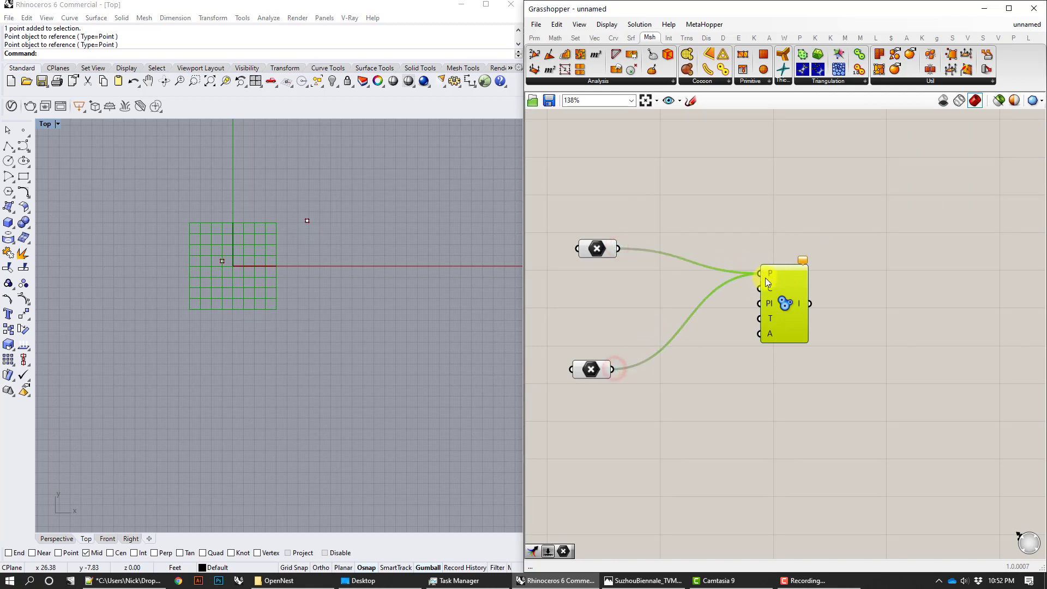
drag(782, 312, 798, 322)
click(771, 231)
click(820, 266)
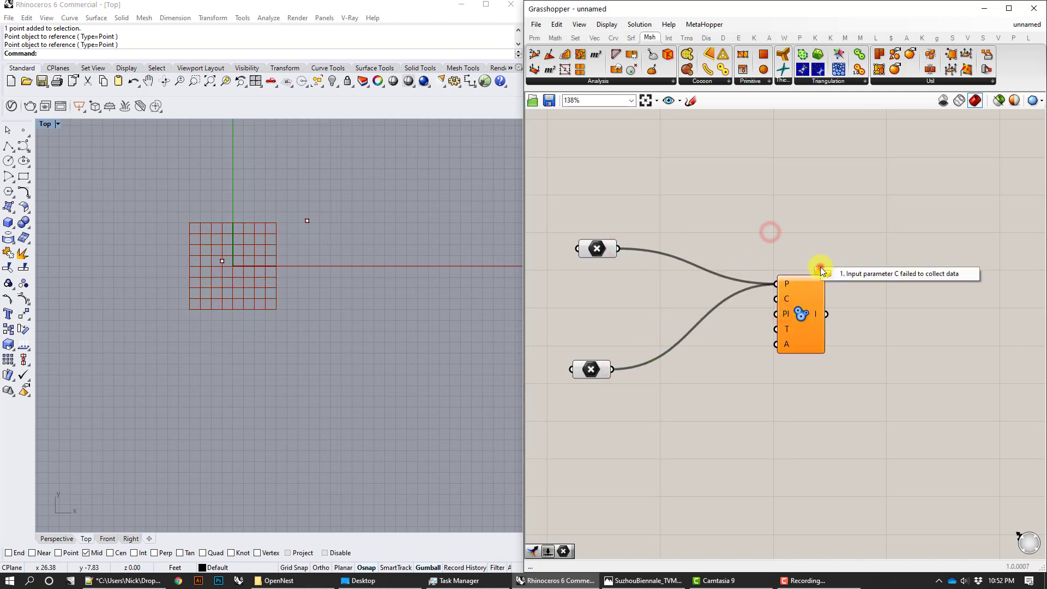
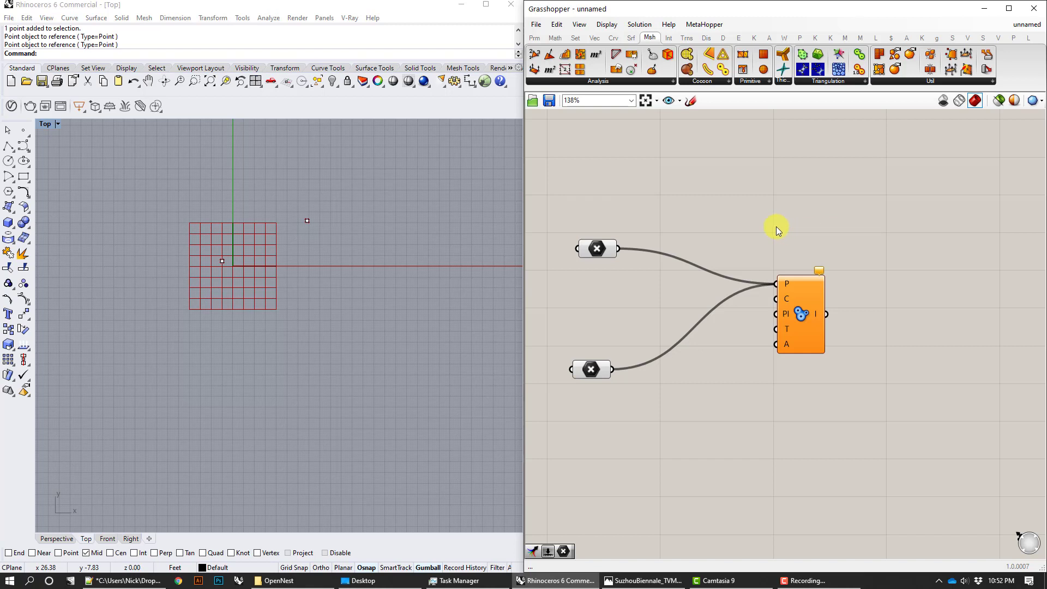
Step: Add a Merge component and place it between the Point parameters and the MetaBall component
double_click(716, 173)
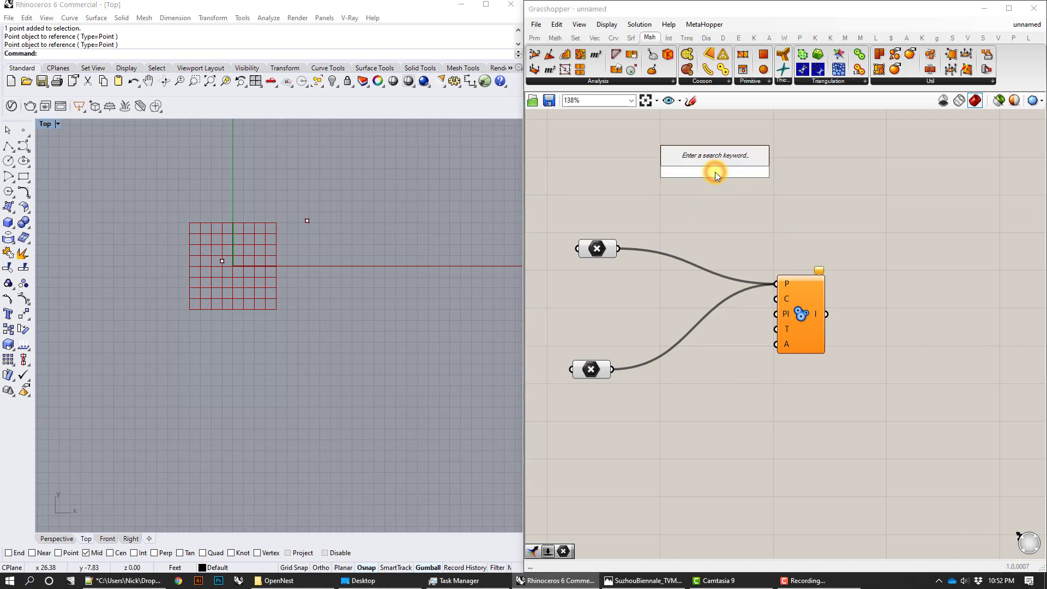
text(merge)
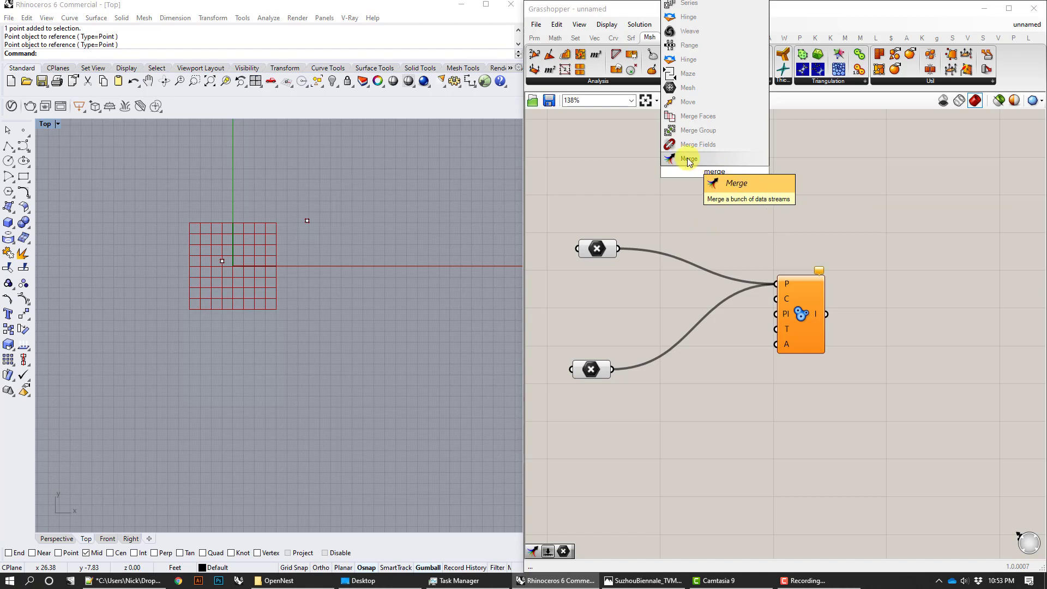
click(688, 159)
drag(689, 161, 695, 265)
Step: Add an integer number slider from 0 to 10 with value 3 and place it before the Merge component
double_click(715, 195)
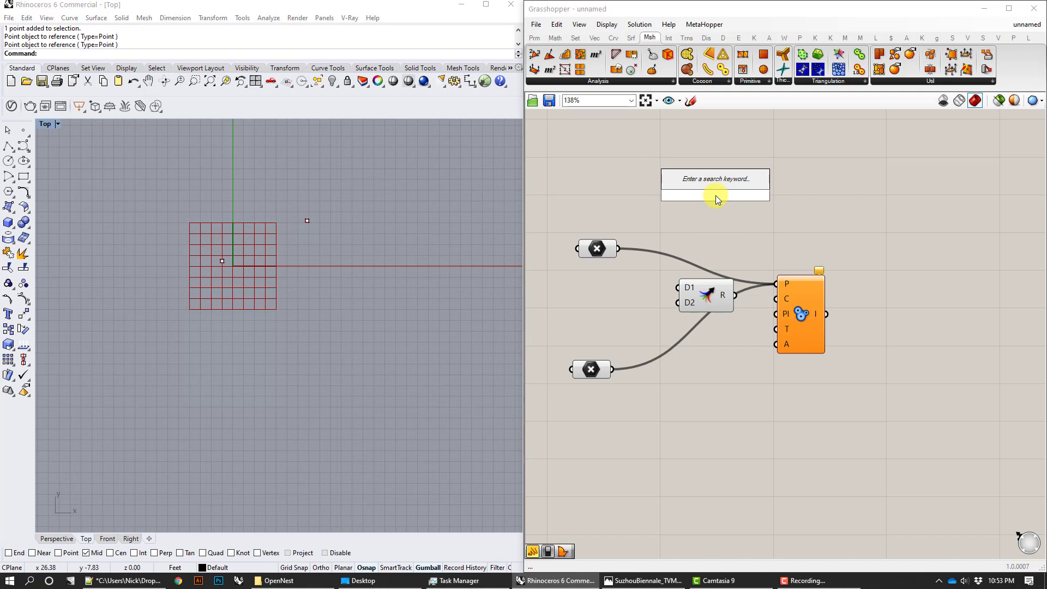
text(0)
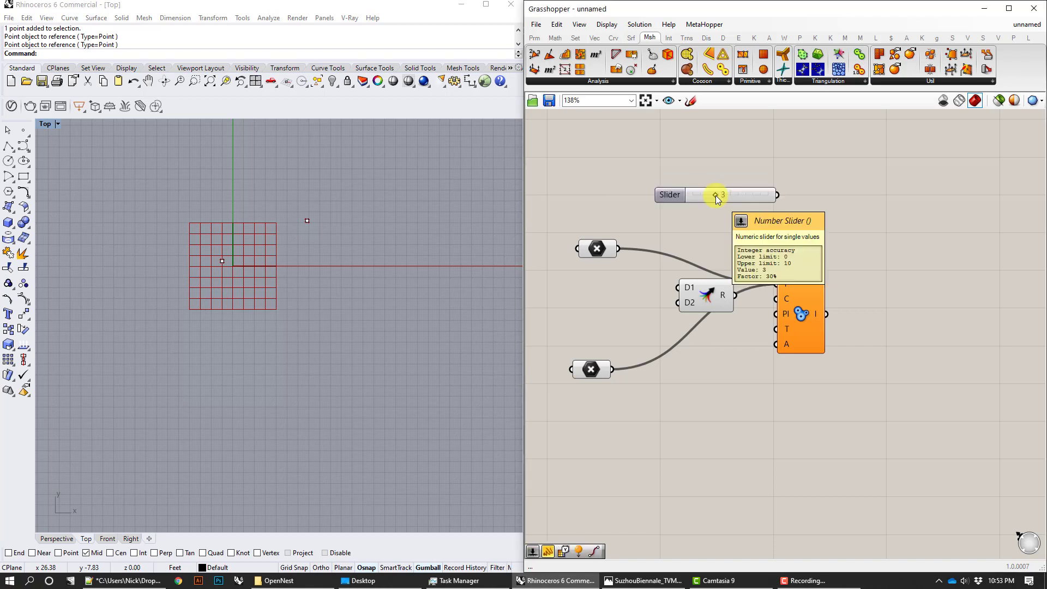
key(Return)
drag(739, 194, 603, 279)
Step: Connect two sliders set to 3 to Merge's D1 and D2 inputs and feed the merged result into the MetaBall C input
right_drag(604, 280, 677, 264)
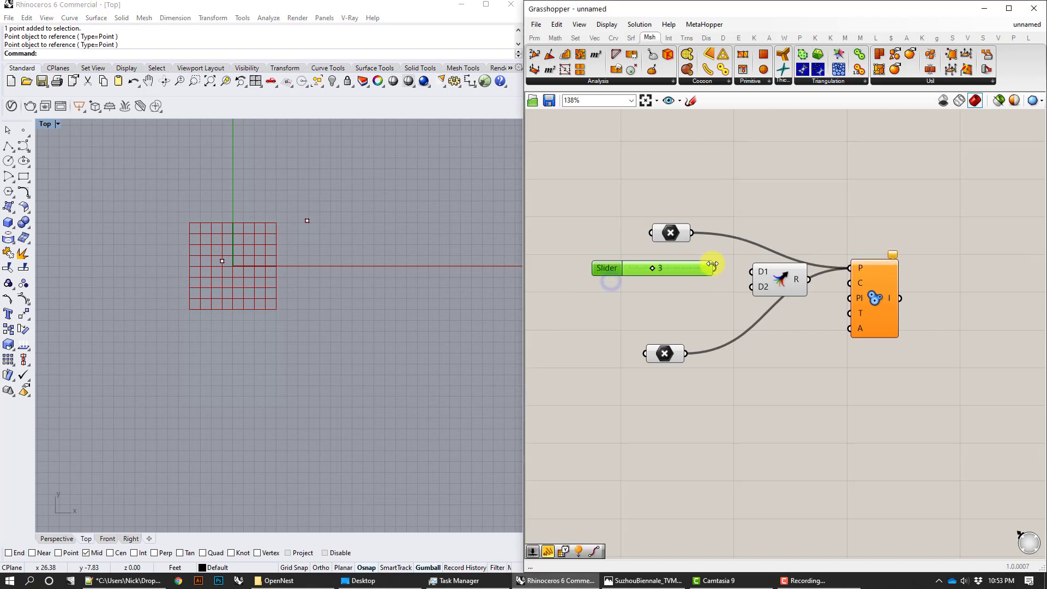
drag(743, 264, 750, 271)
drag(678, 264, 848, 284)
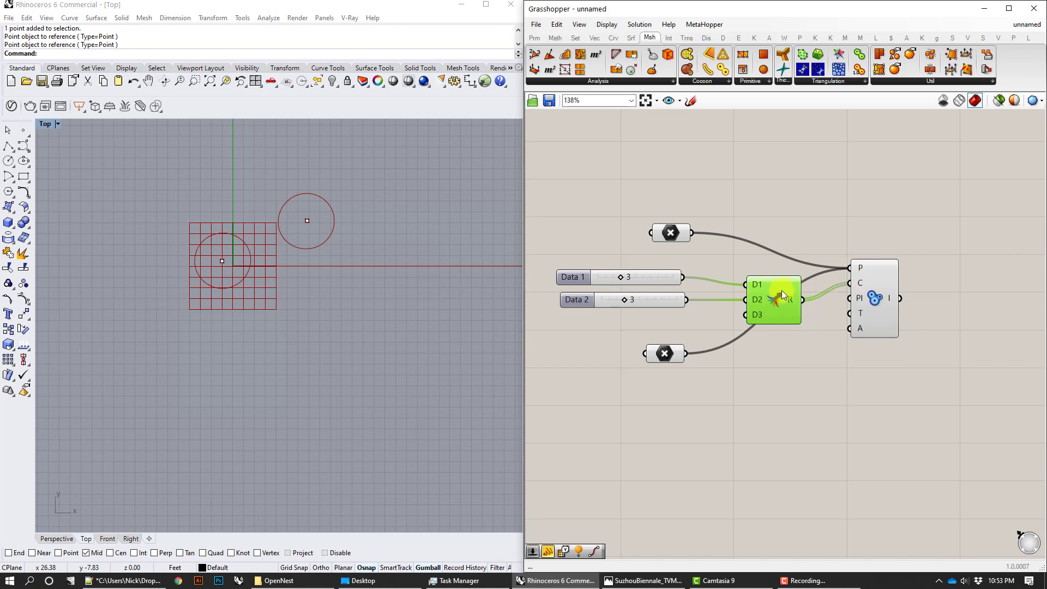
Step: Remove the unused D3 input from the Merge component
scroll(781, 290, up, 5)
click(769, 330)
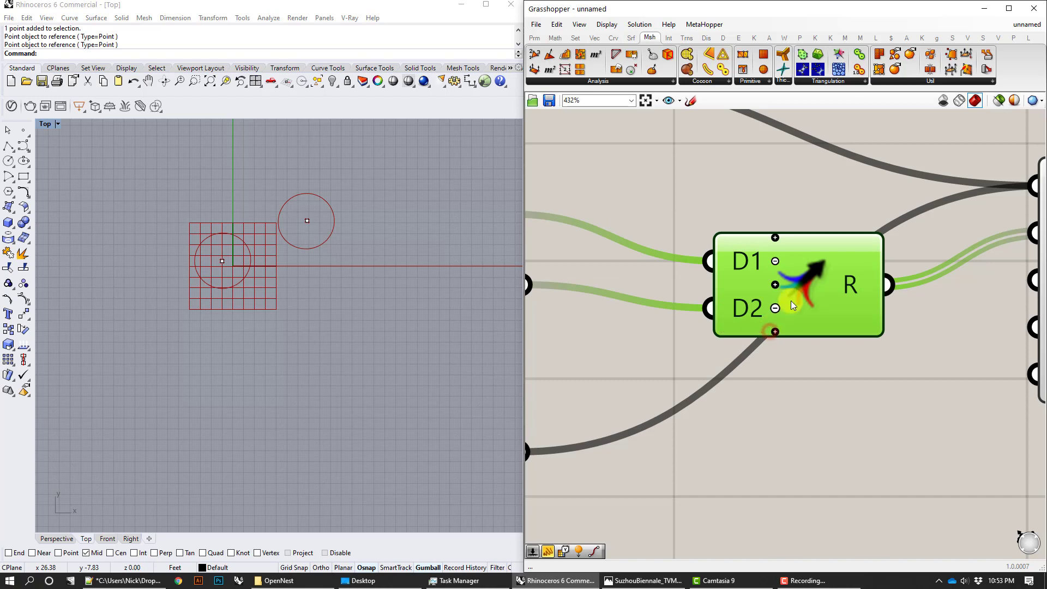
scroll(797, 331, down, 4)
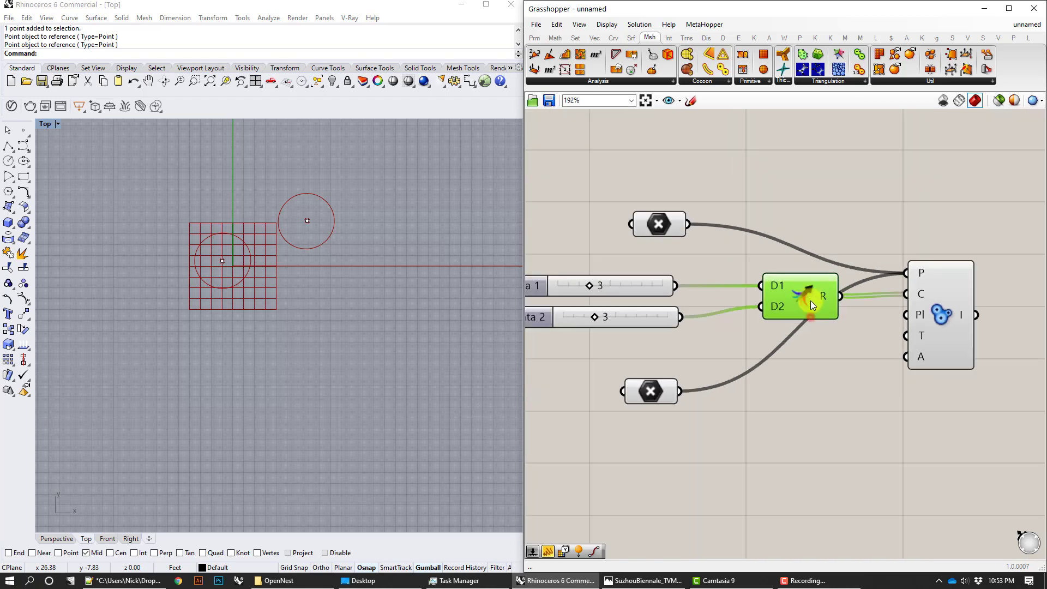
Step: Set the first charge slider to 4 and move the upper-right Rhino point toward the other point to merge the metaball outlines
right_drag(828, 310, 913, 320)
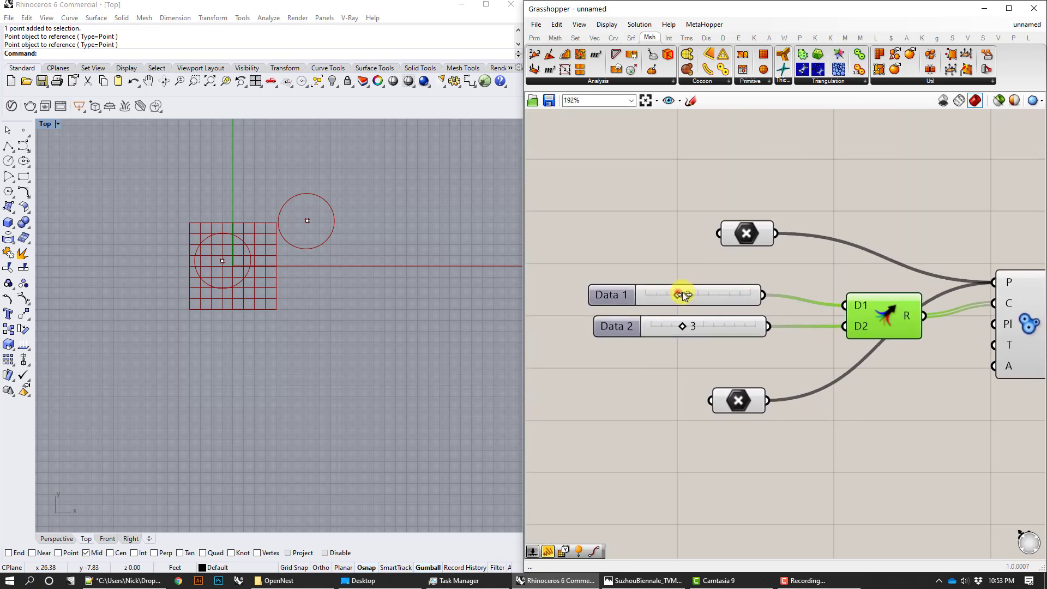
drag(682, 293, 693, 294)
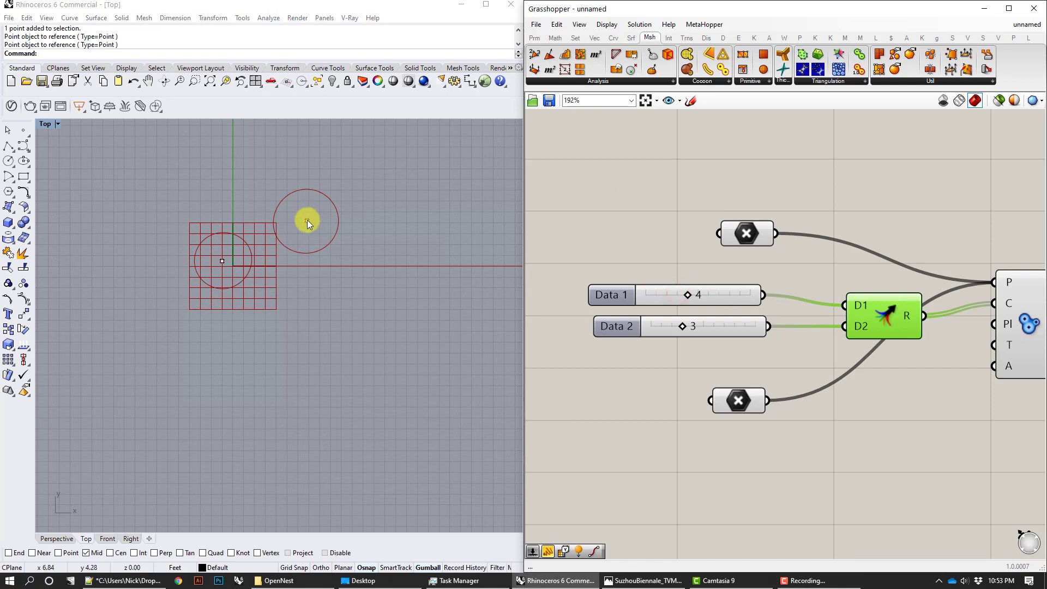
mouse_move(306, 220)
mouse_down()
mouse_move(274, 232)
mouse_move(292, 228)
mouse_up()
right_drag(303, 251, 384, 282)
scroll(323, 261, up, 6)
click(359, 185)
right_drag(467, 194, 405, 184)
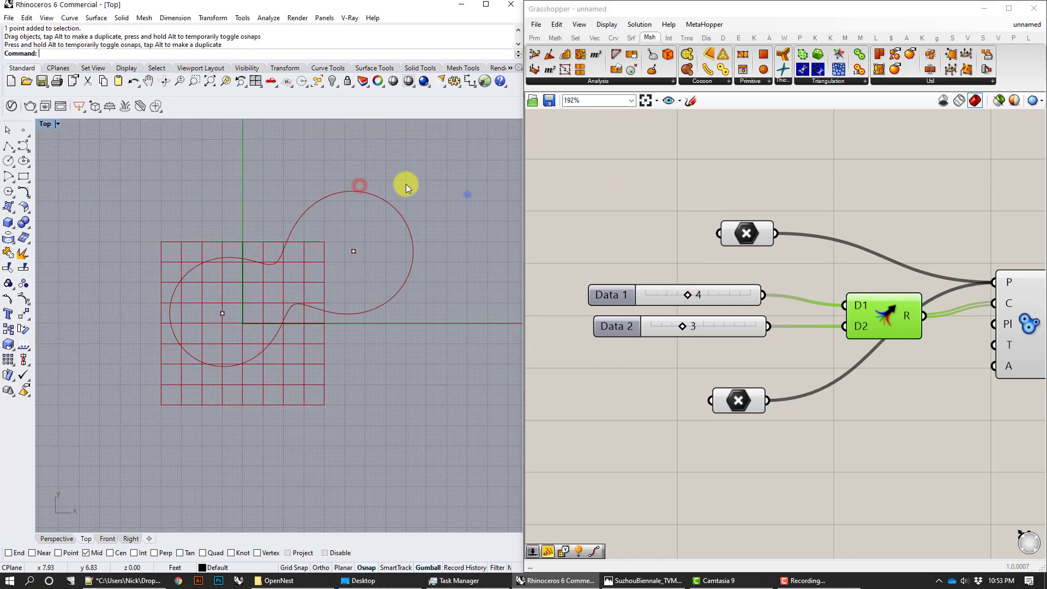
Step: Add a Curve parameter after the MetaBall component and connect MetaBall's I output to it
right_drag(877, 247, 742, 245)
scroll(794, 272, down, 2)
double_click(946, 308)
text(cur)
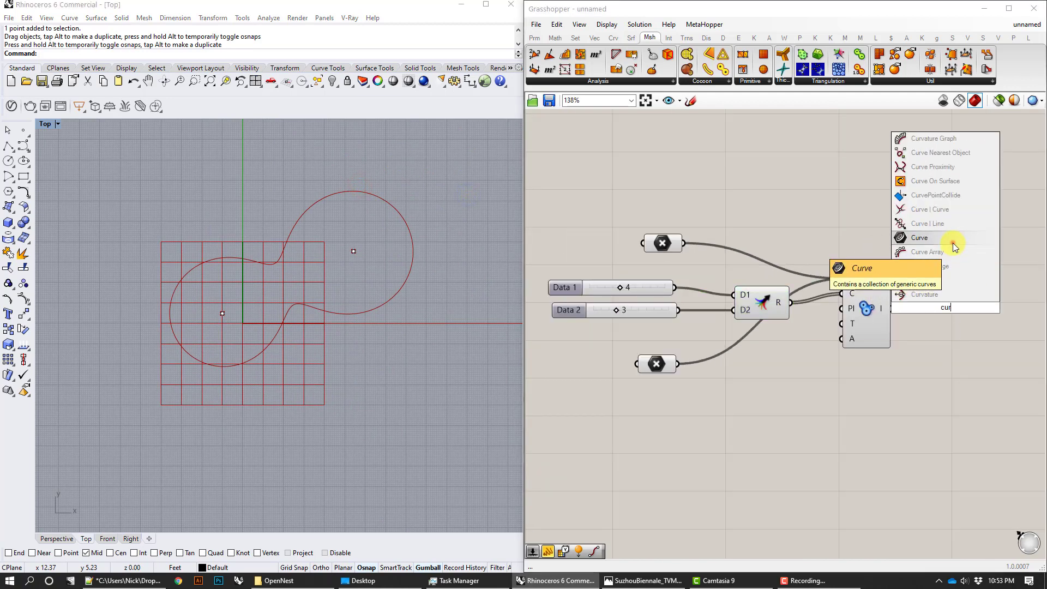
click(954, 240)
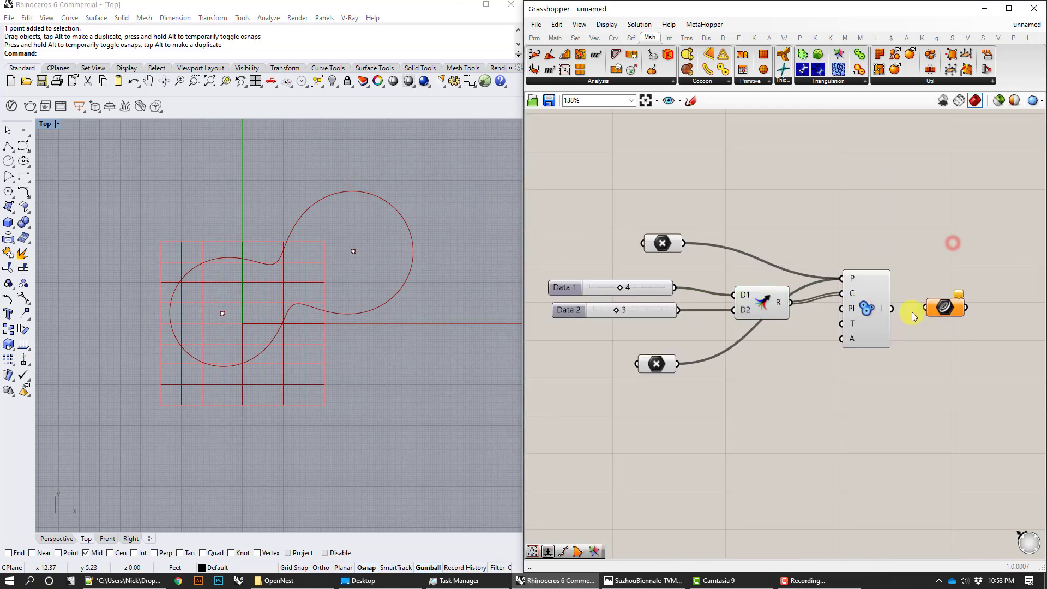
drag(894, 309, 926, 308)
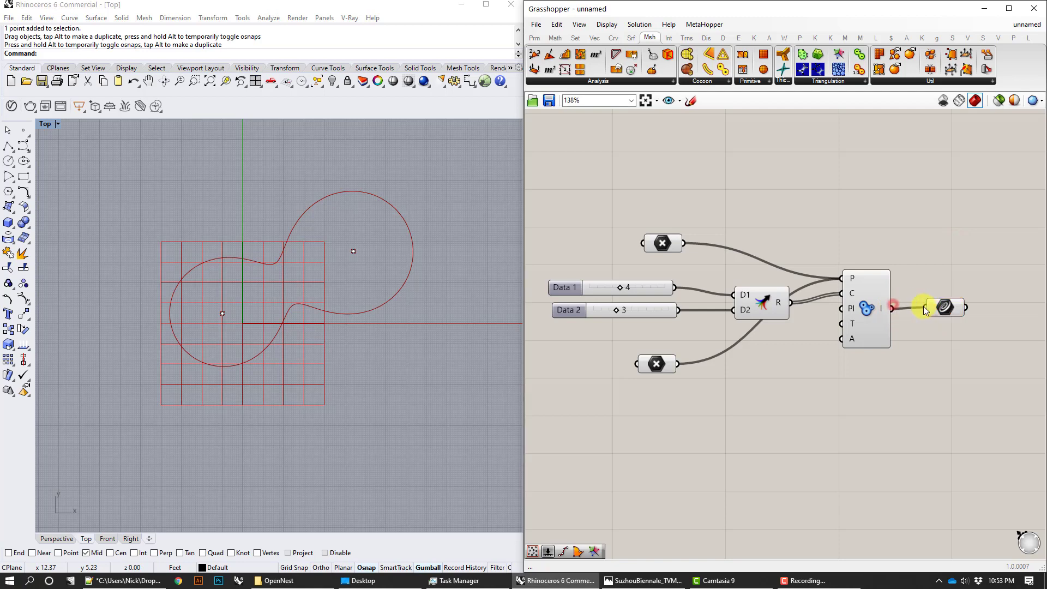
Step: Turn off the MetaBall component's preview
click(878, 296)
right_click(878, 297)
click(900, 318)
click(489, 248)
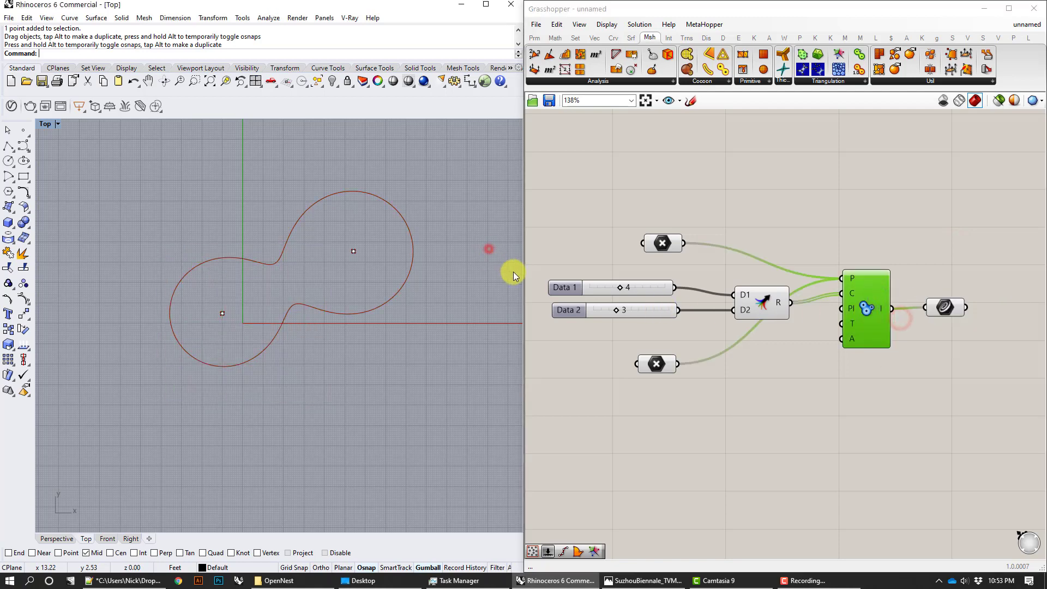
Step: Reposition both Rhino points and set the first charge slider to 8 to vary the blended metaball shape
scroll(509, 271, down, 3)
mouse_move(412, 260)
mouse_down()
mouse_move(451, 272)
mouse_move(404, 276)
mouse_up()
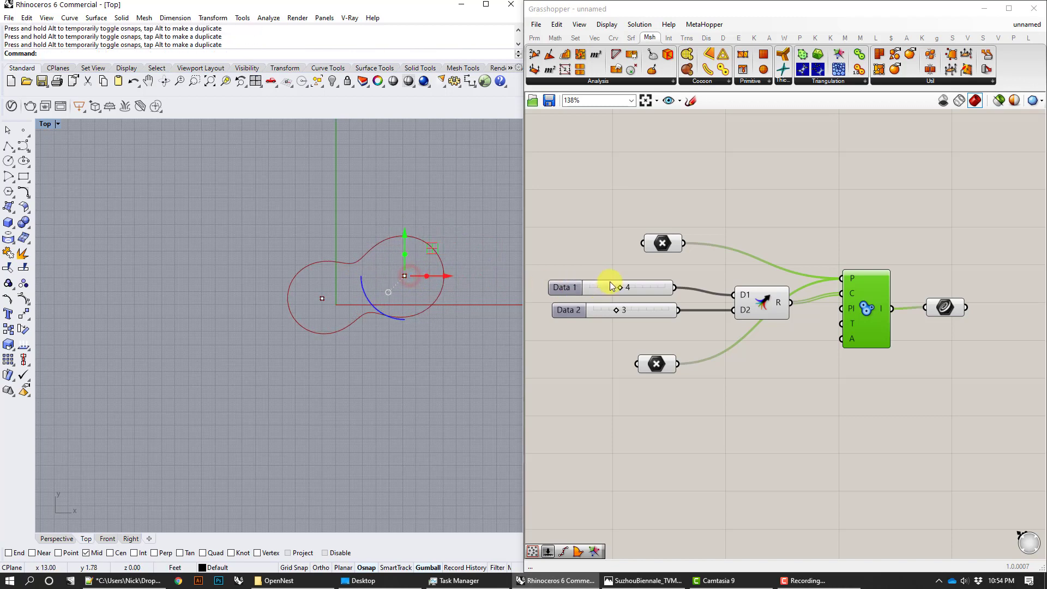
drag(620, 289, 653, 289)
drag(436, 249, 452, 235)
click(615, 311)
mouse_move(613, 312)
mouse_down()
mouse_move(604, 307)
mouse_move(627, 306)
mouse_move(615, 308)
mouse_up()
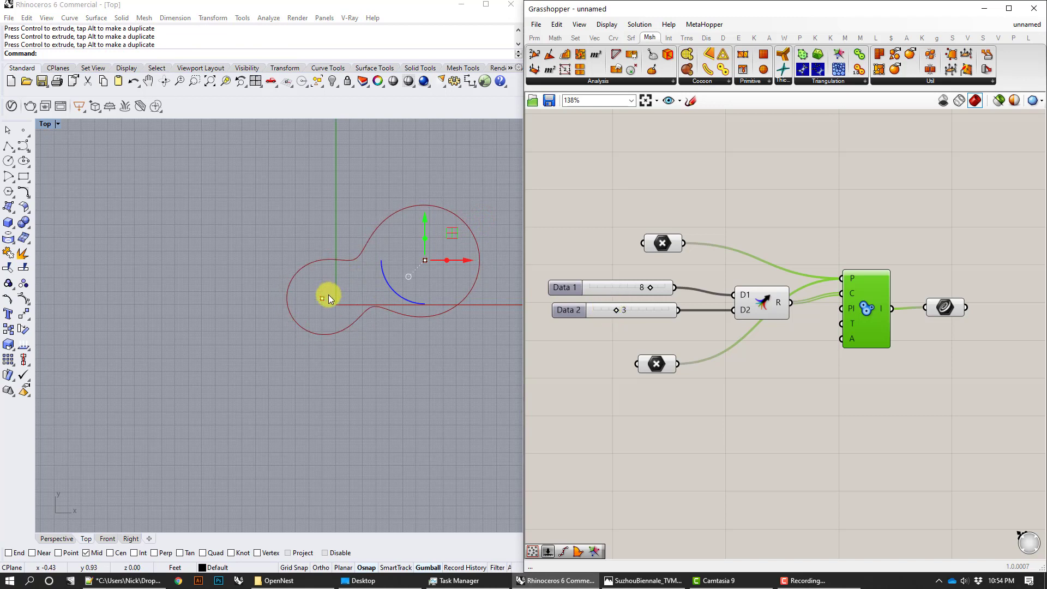
drag(324, 302, 307, 276)
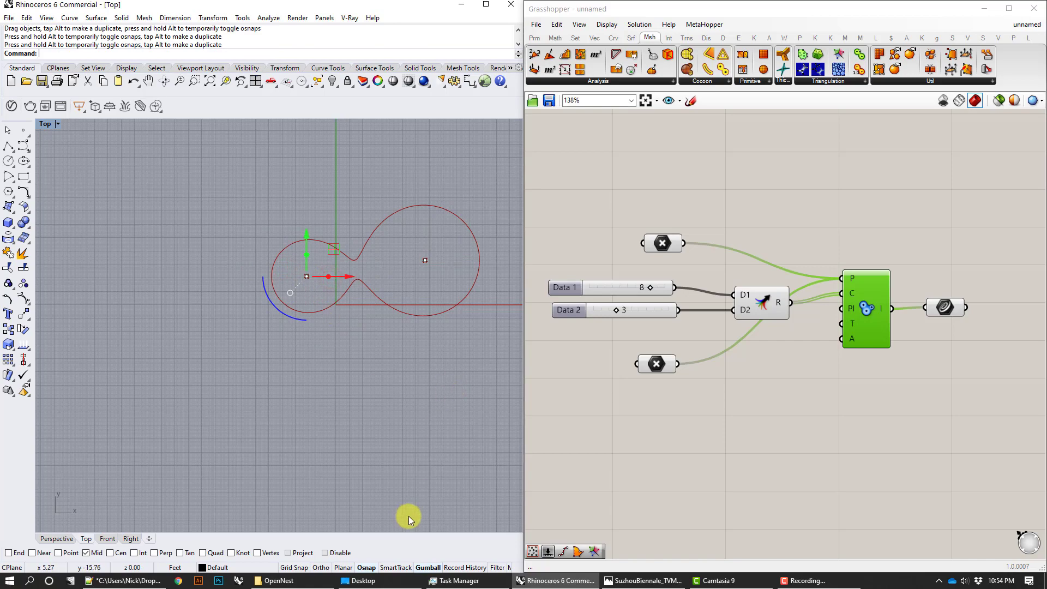
Step: Switch to the Photos app, browse the reference images of perforated pavilions, and return to Rhino
click(662, 580)
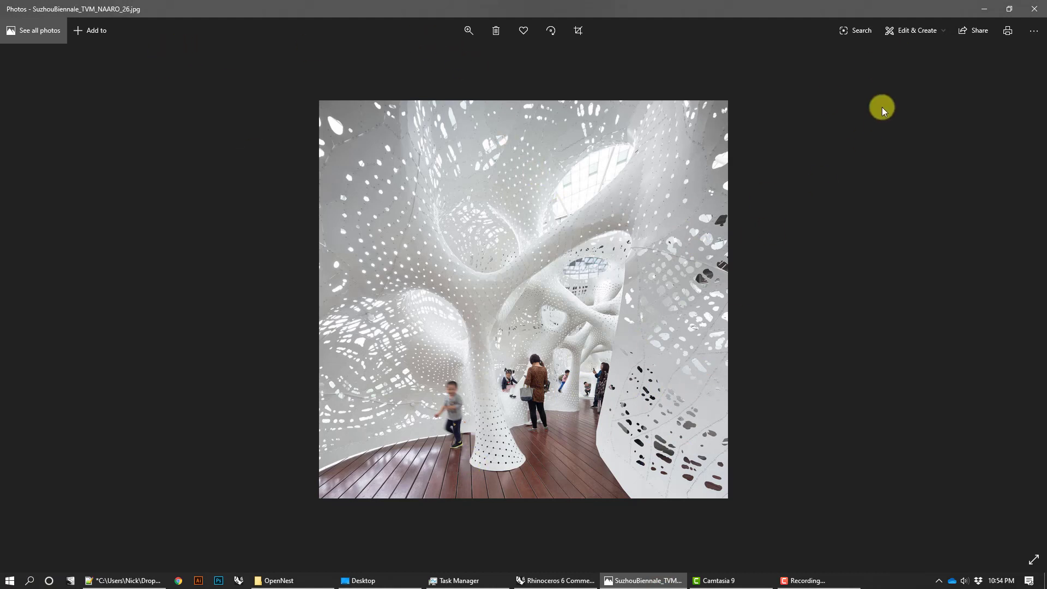
click(25, 301)
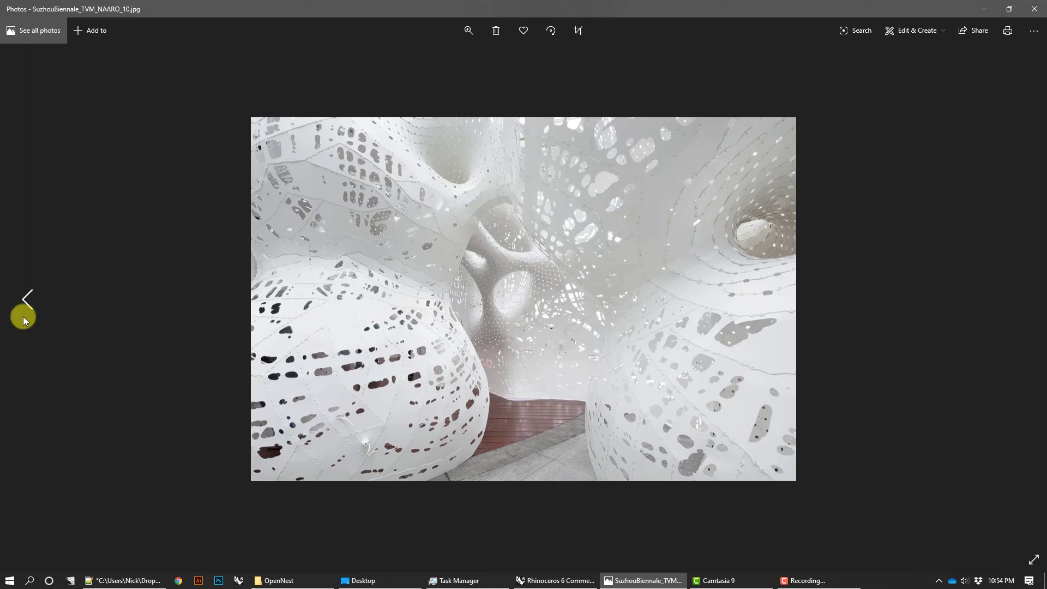
click(28, 312)
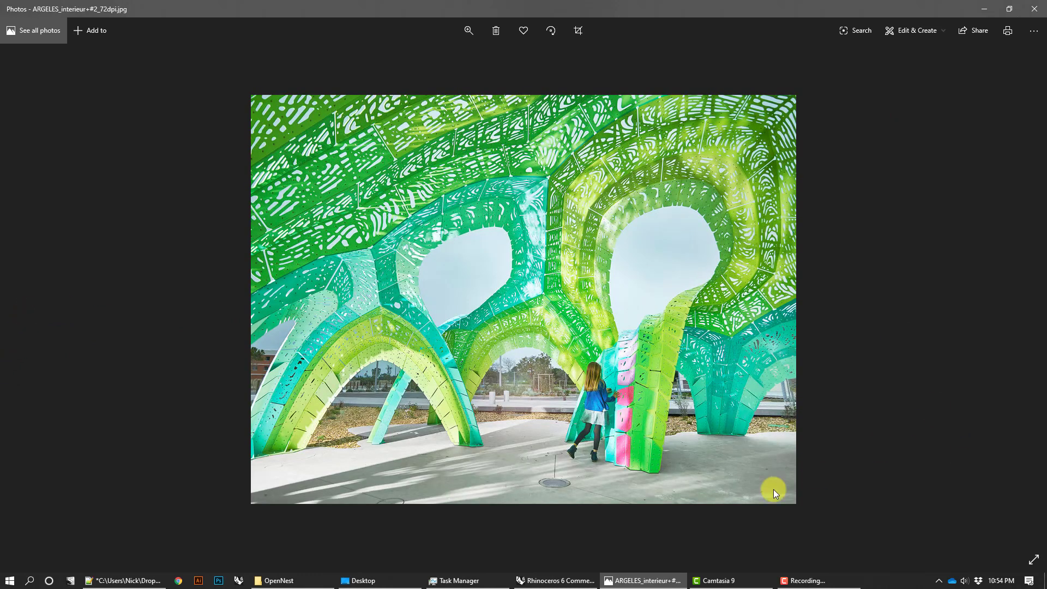
click(577, 580)
Step: Draw an open S-shaped control point curve with six points around the metaballs in the Top view
scroll(433, 361, down, 4)
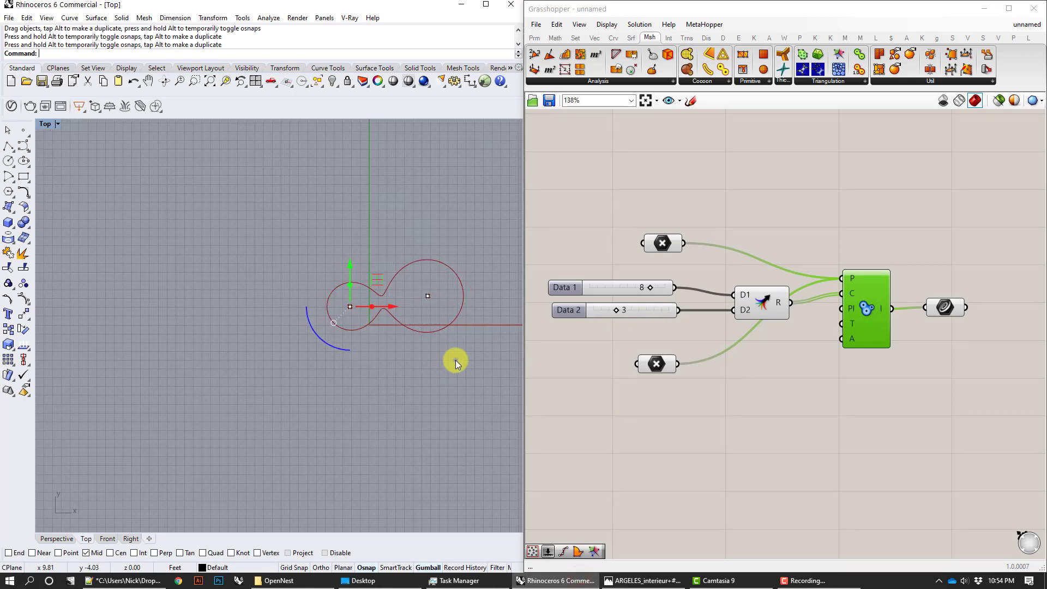
right_drag(456, 360, 314, 351)
scroll(316, 353, down, 2)
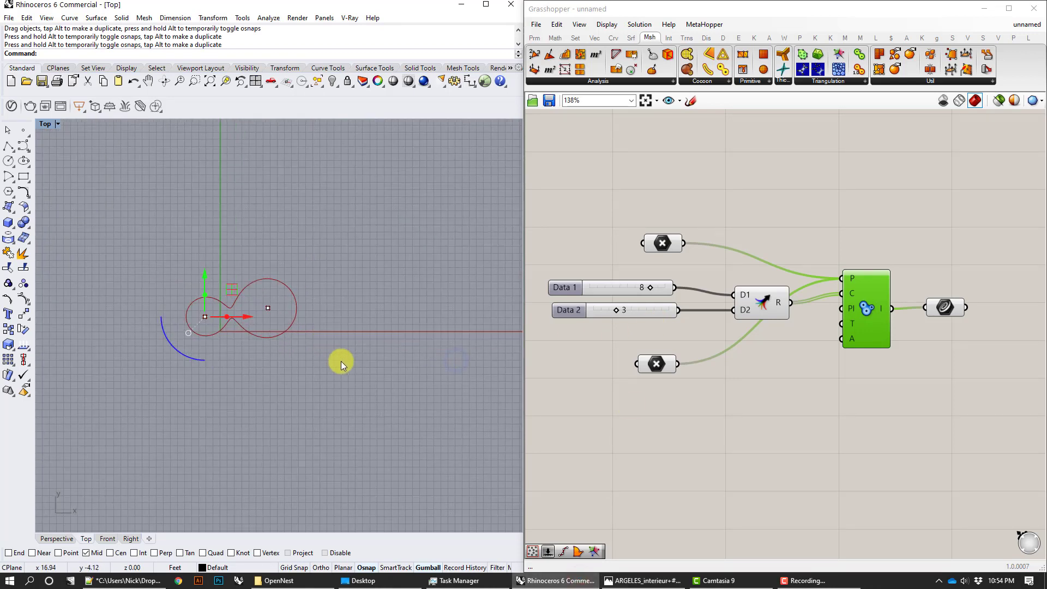
click(23, 146)
scroll(251, 356, down, 4)
click(329, 400)
click(199, 376)
click(176, 269)
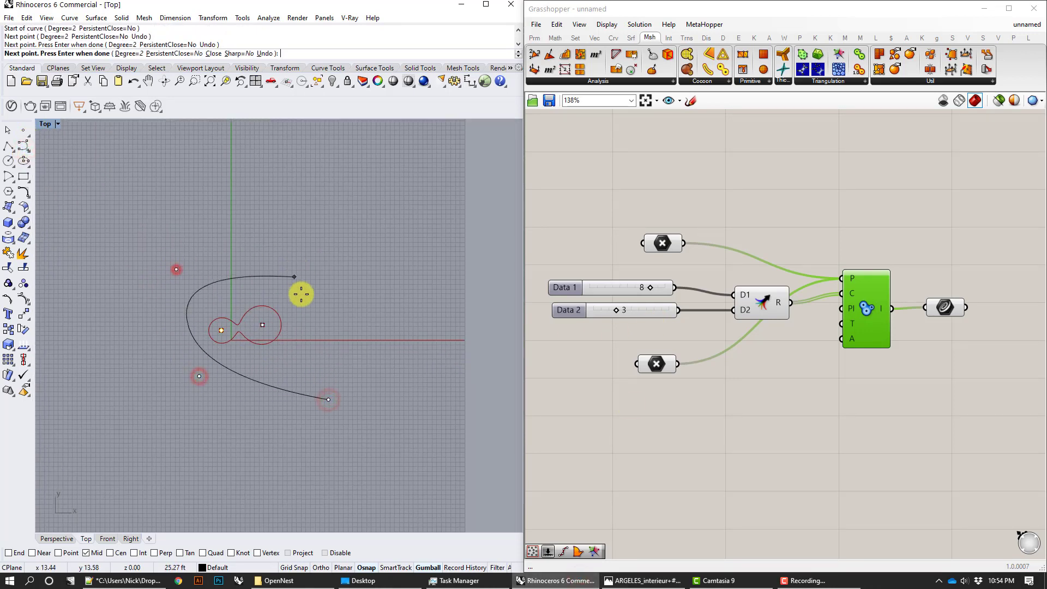
click(334, 326)
click(382, 262)
click(269, 221)
key(Return)
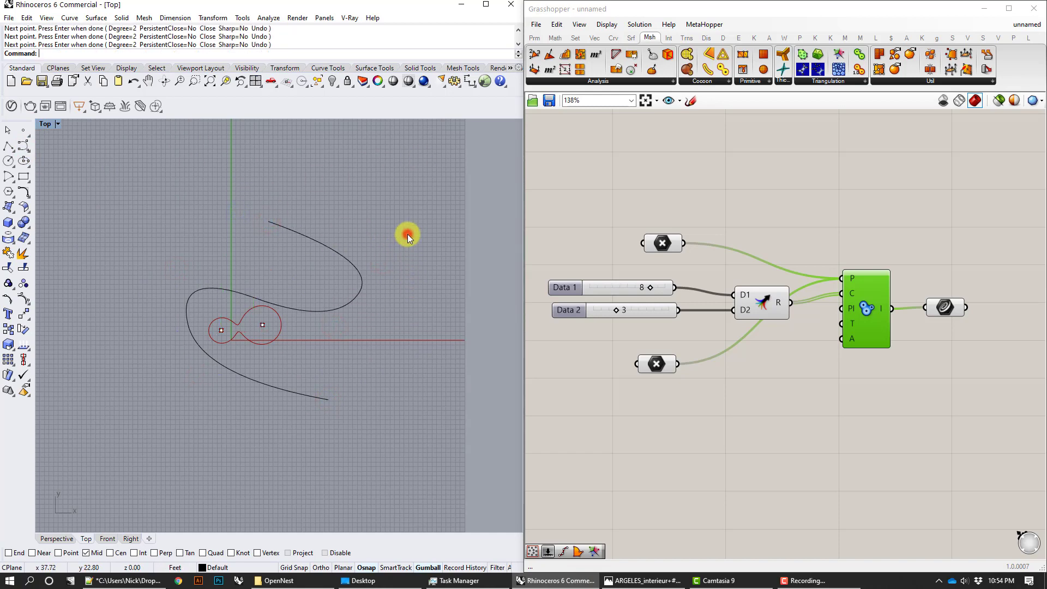
Step: Add a Curve parameter below the Point parameters and reference the S-shaped Rhino curve in it
double_click(611, 434)
text(curv)
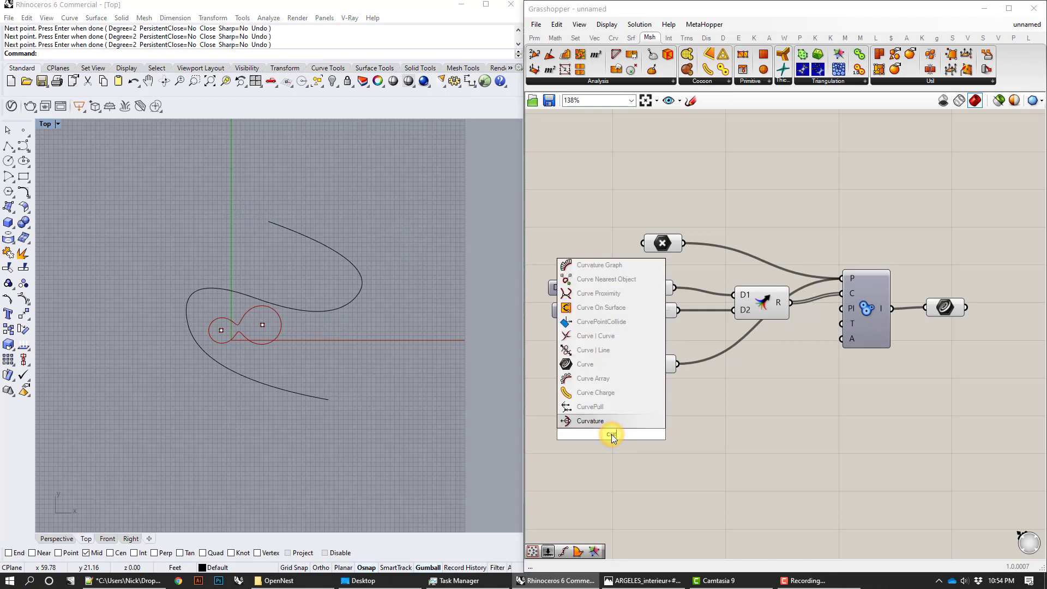
text(e)
key(Return)
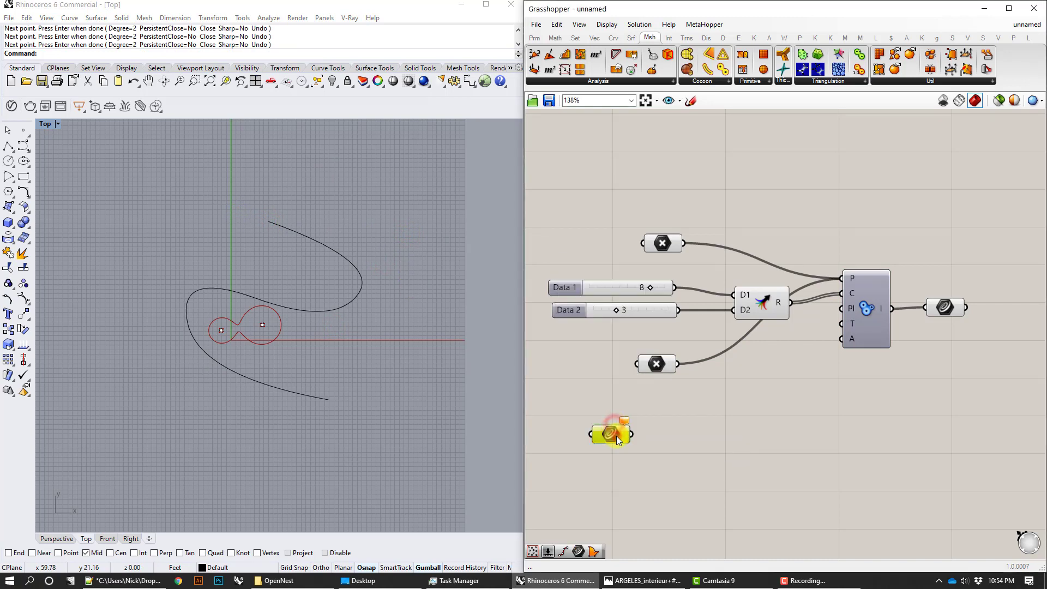
right_click(619, 440)
click(666, 470)
click(330, 312)
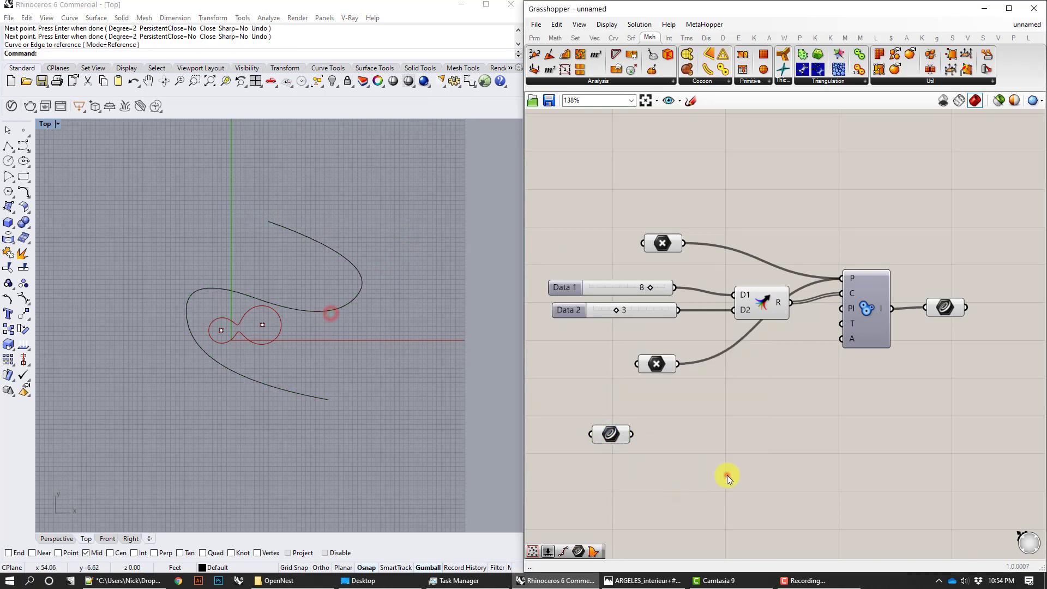
Step: Add a Divide Curve component and connect the referenced curve to its C input
double_click(727, 476)
text(div)
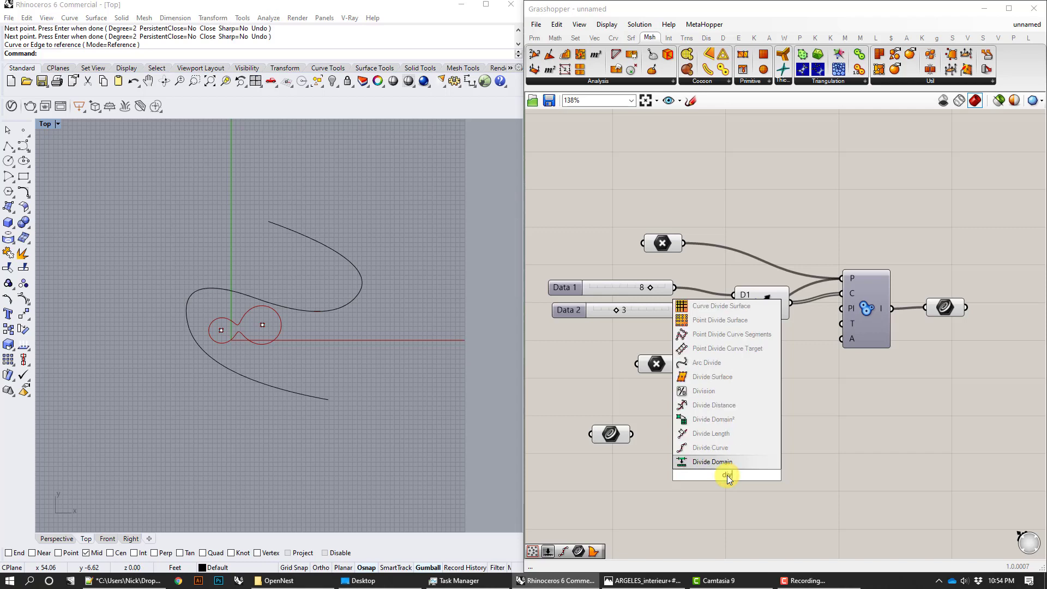
text(ide)
key(Return)
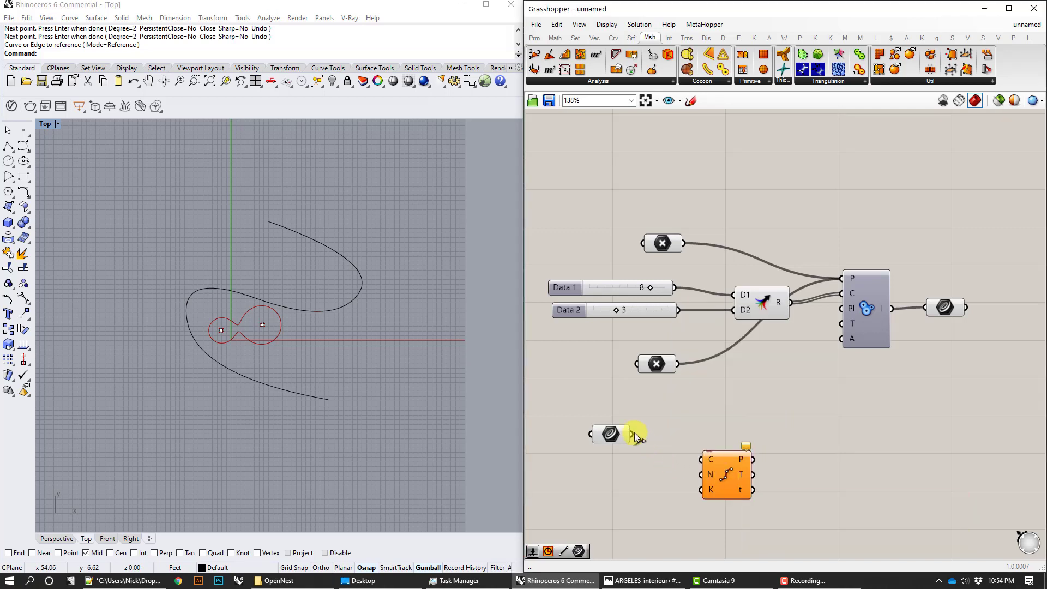
drag(633, 434, 702, 460)
right_drag(781, 427, 755, 416)
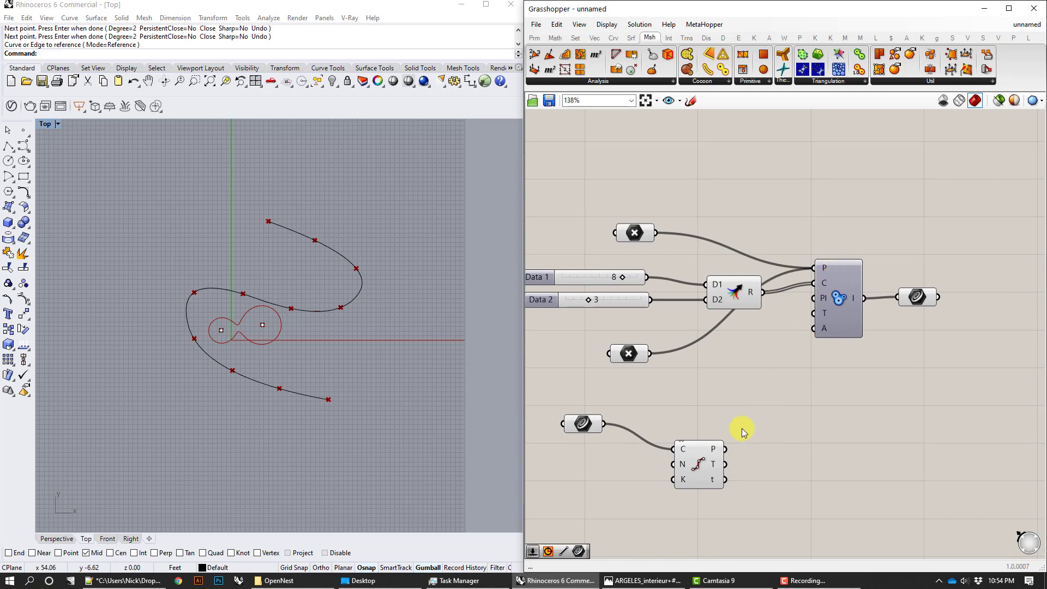
Step: Replace the MetaBall P input with Divide Curve's P output and delete the Merge component
drag(725, 449, 814, 267)
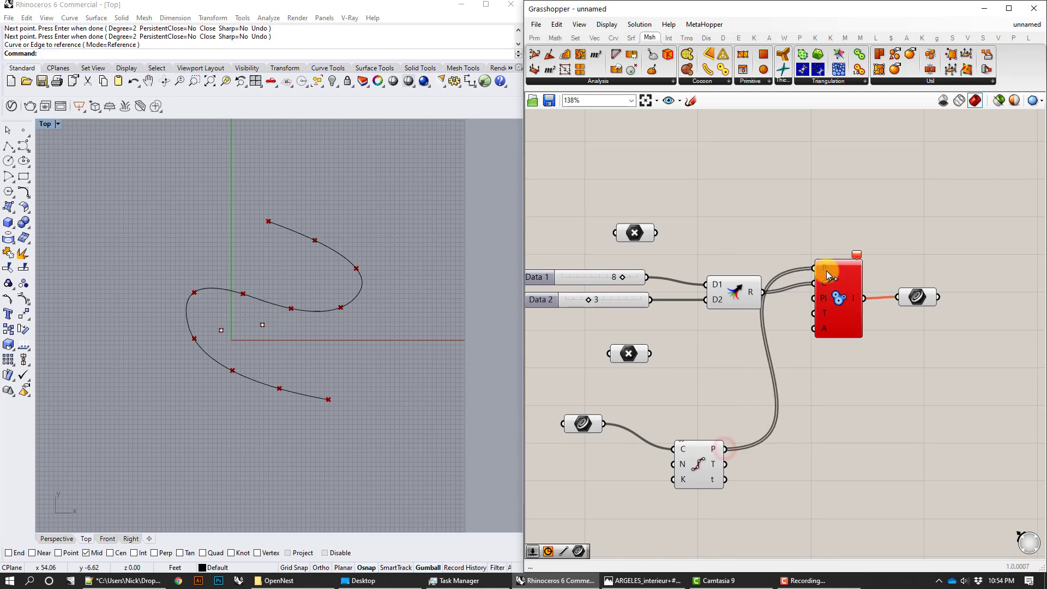
click(735, 297)
drag(722, 275, 717, 276)
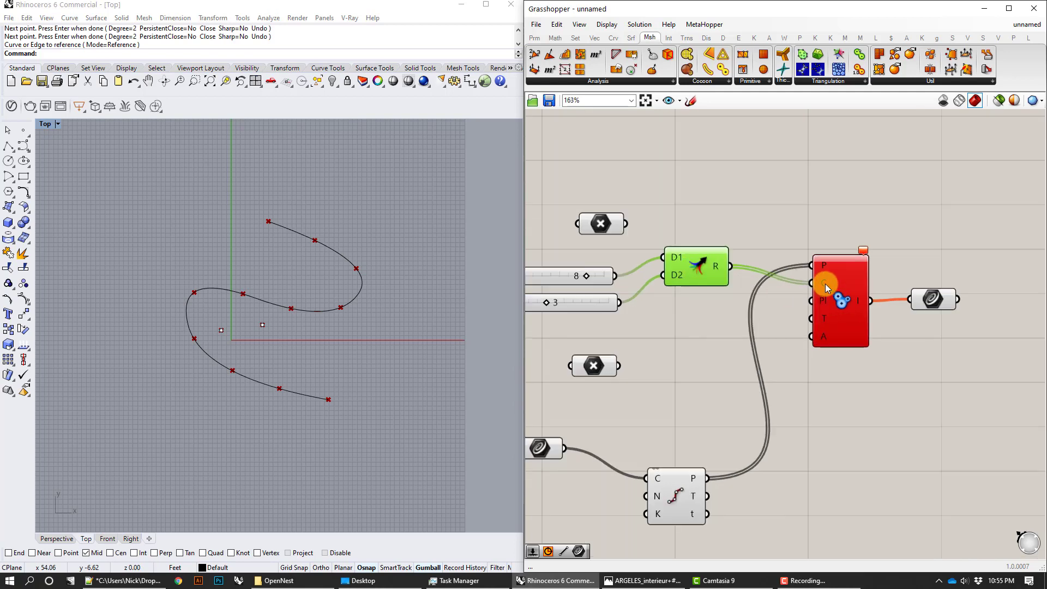
scroll(826, 283, up, 2)
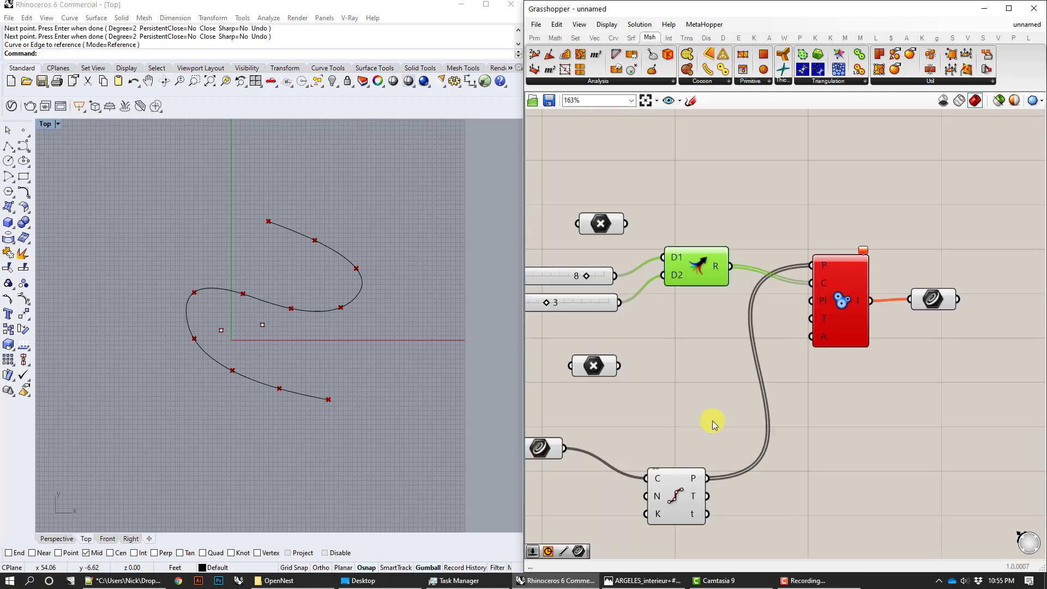
right_drag(727, 342, 789, 368)
drag(772, 350, 750, 280)
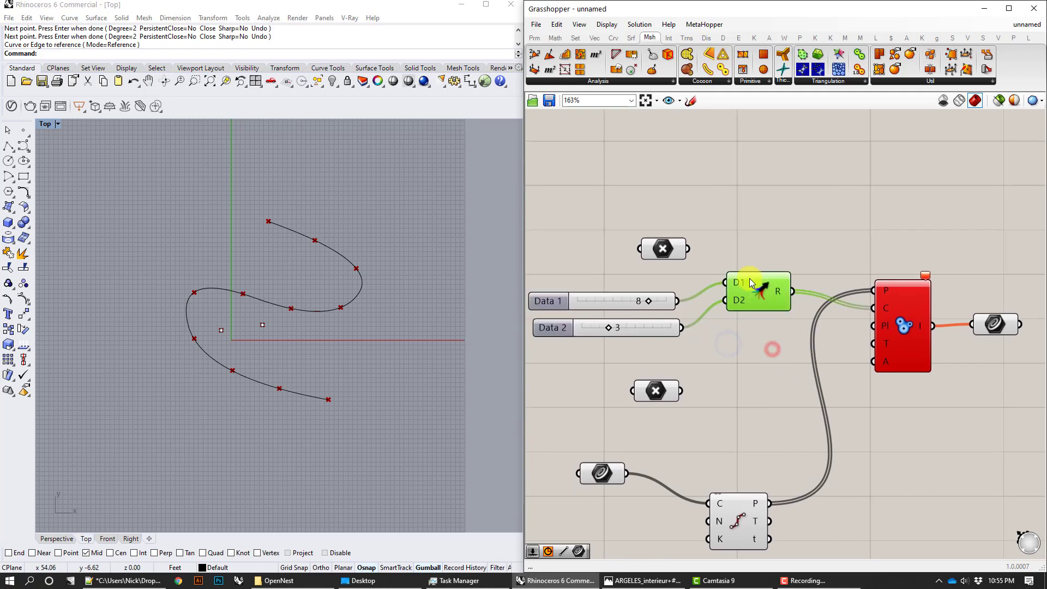
key(Delete)
Step: Add a Repeat Data component between the Divide Curve and MetaBall components
scroll(769, 344, down, 1)
double_click(829, 426)
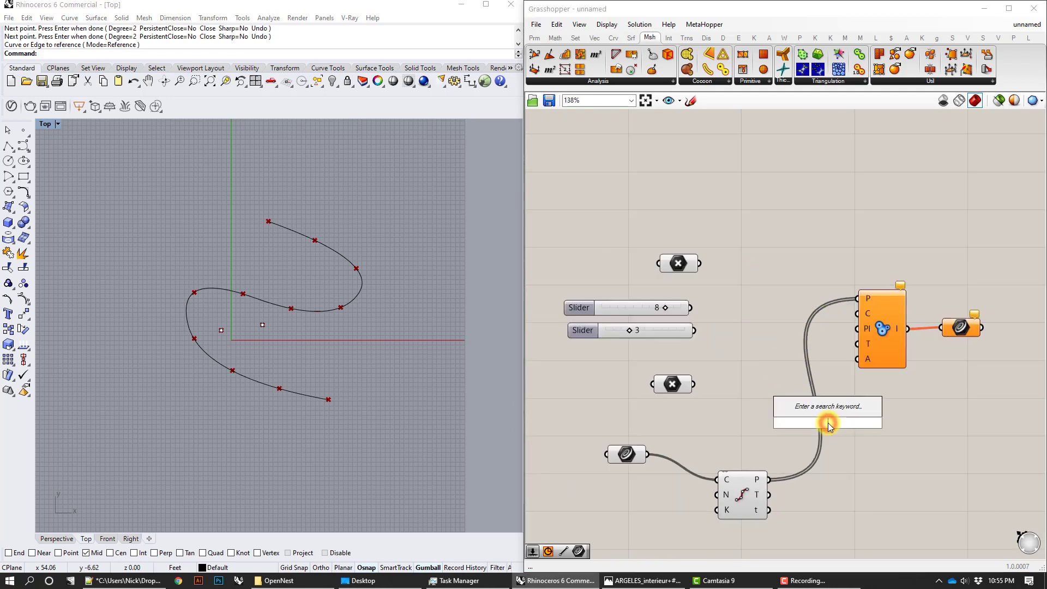
text(re)
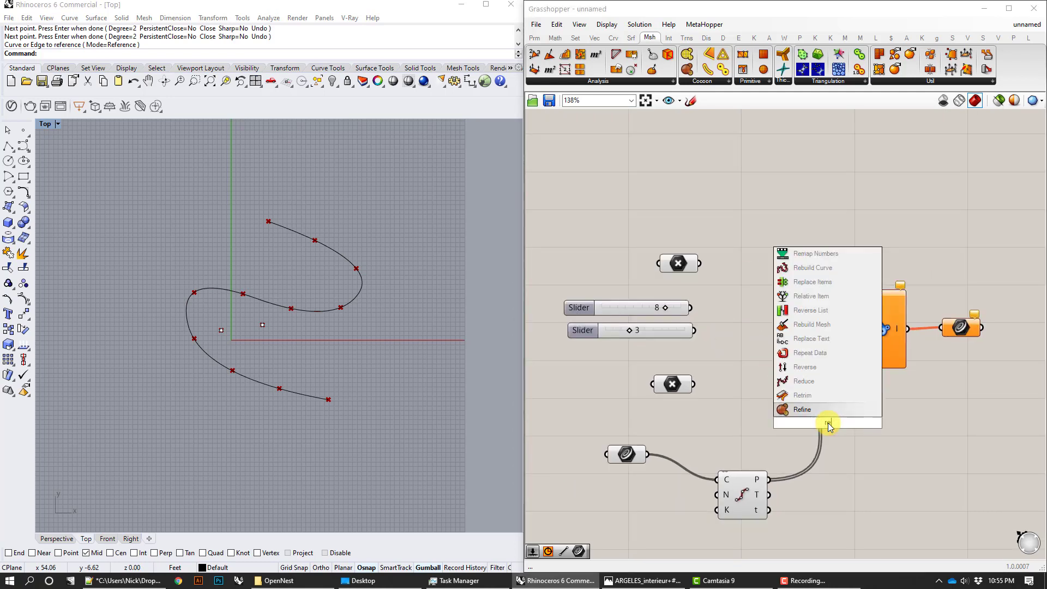
text(peat)
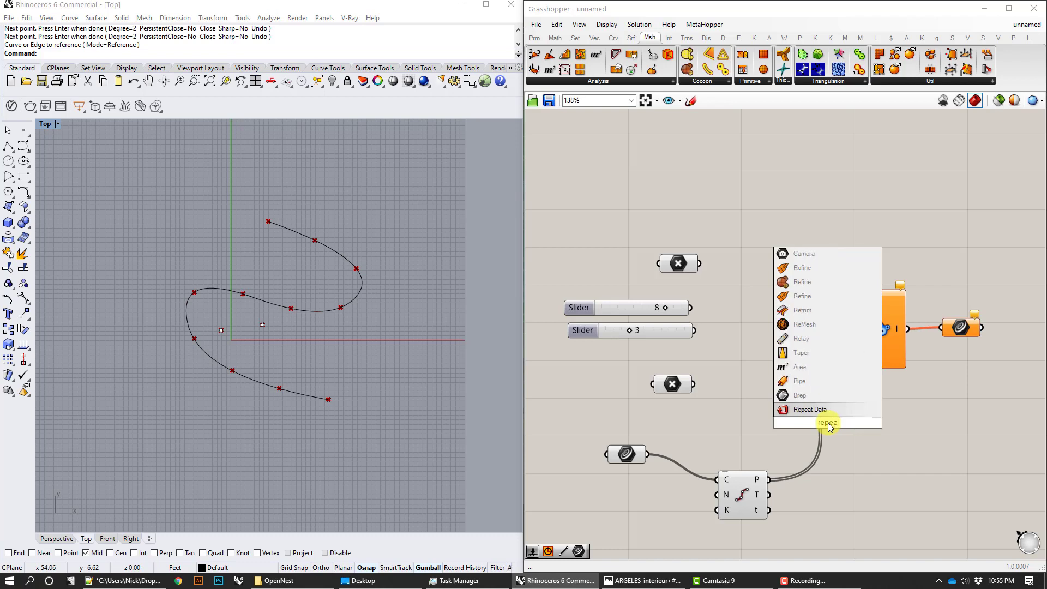
key(Return)
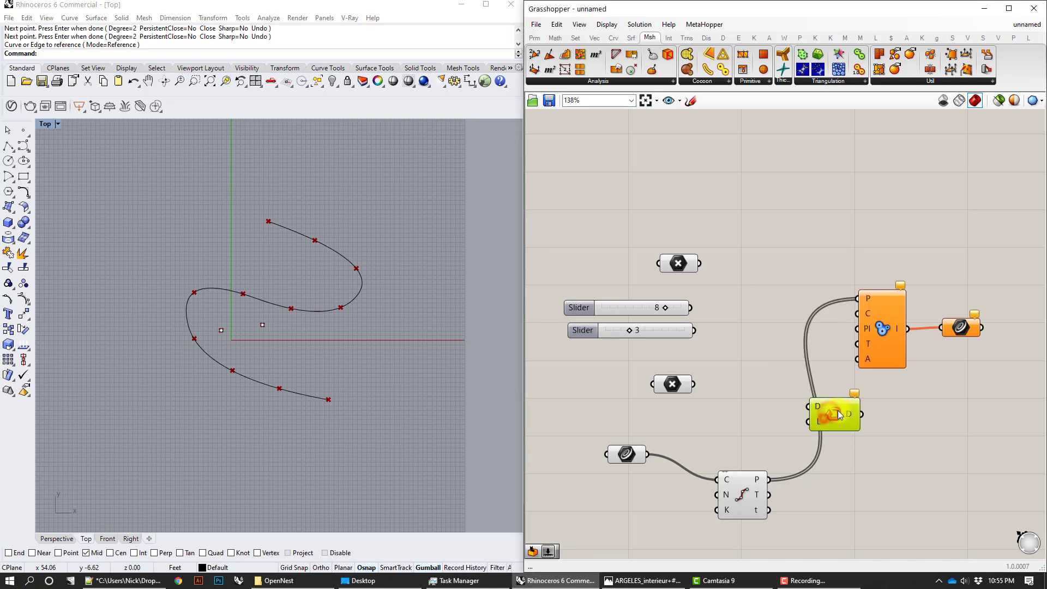
Step: Move the MetaBall and its output Curve parameter farther from Repeat Data, and connect the slider set to 8 to Repeat Data's D input
right_drag(970, 422, 881, 392)
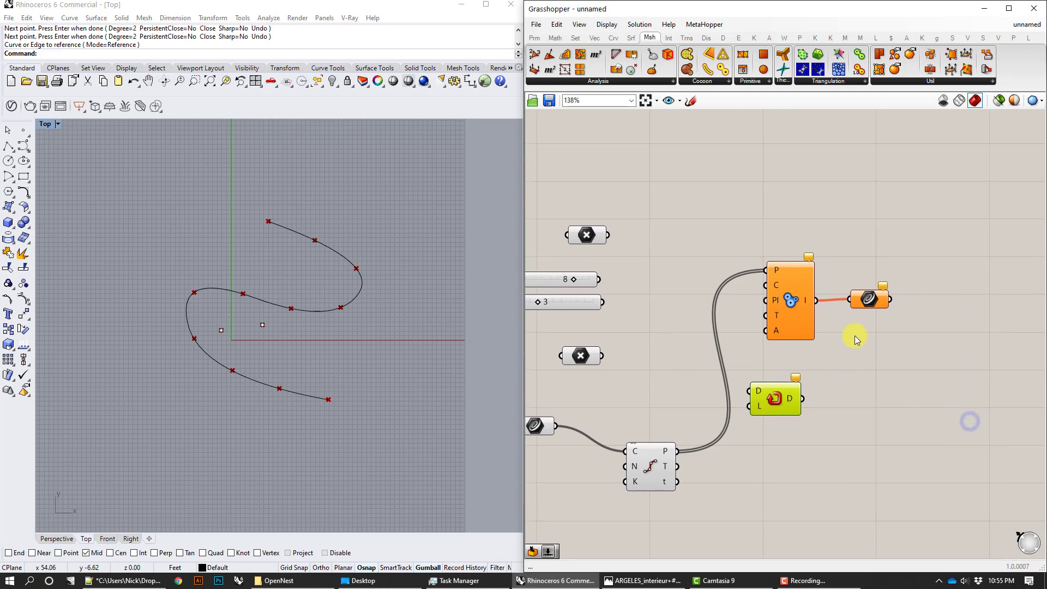
drag(907, 338, 783, 286)
drag(785, 286, 867, 276)
click(724, 287)
right_drag(709, 326, 788, 298)
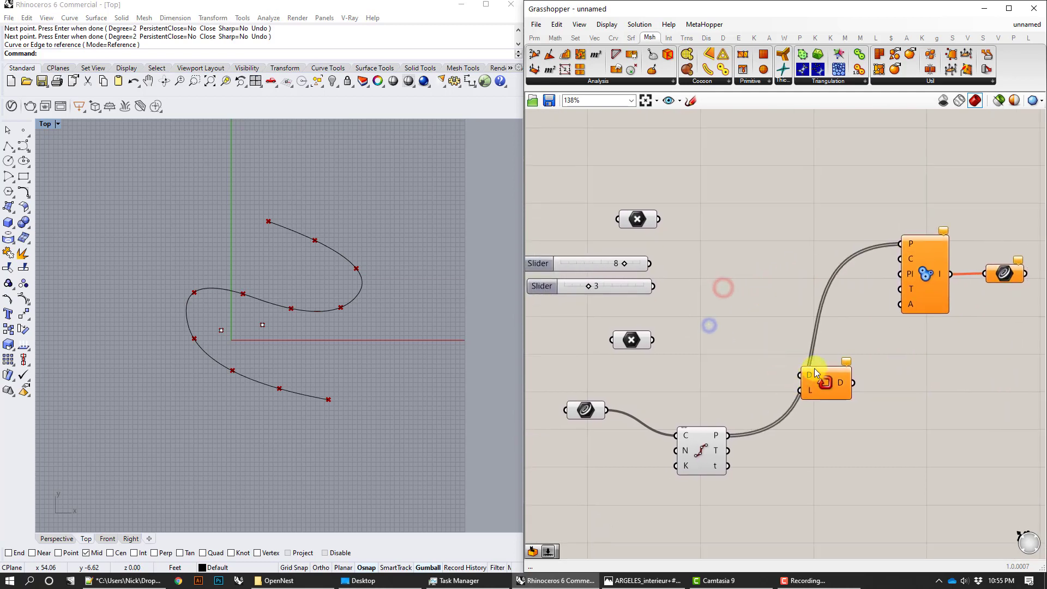
drag(650, 264, 806, 375)
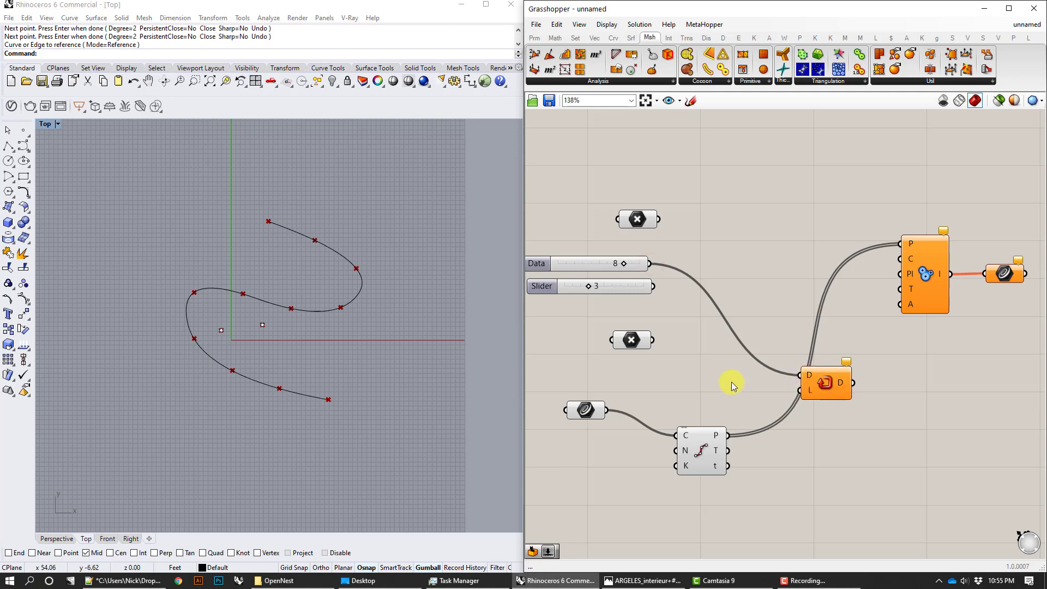
Step: Add a number slider set to 10 and connect it to Divide Curve's N input and Repeat Data's L input
right_drag(732, 382, 755, 369)
right_drag(681, 431, 739, 407)
double_click(682, 446)
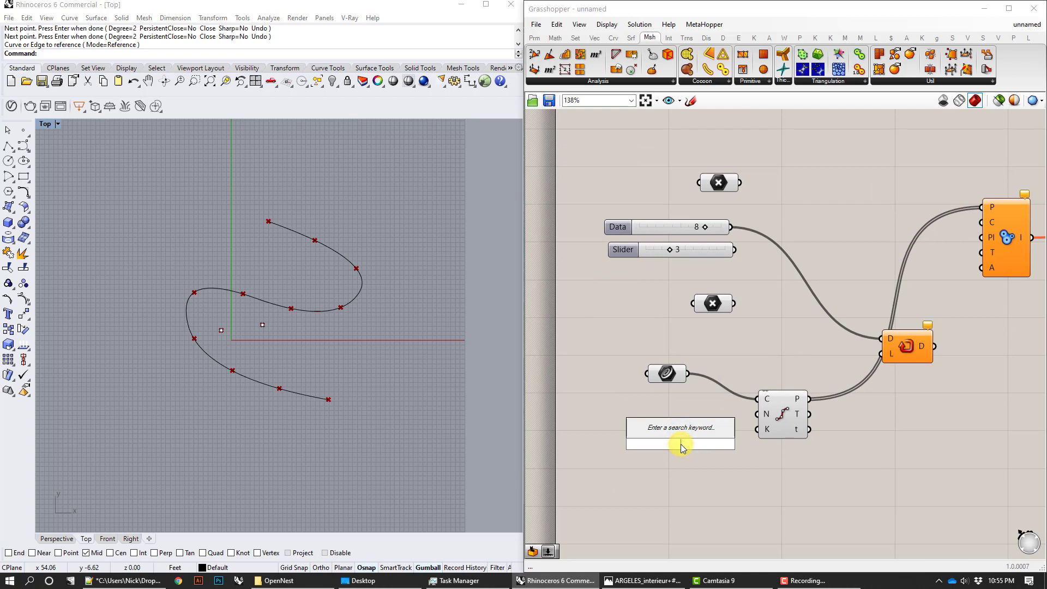
text(10)
key(Return)
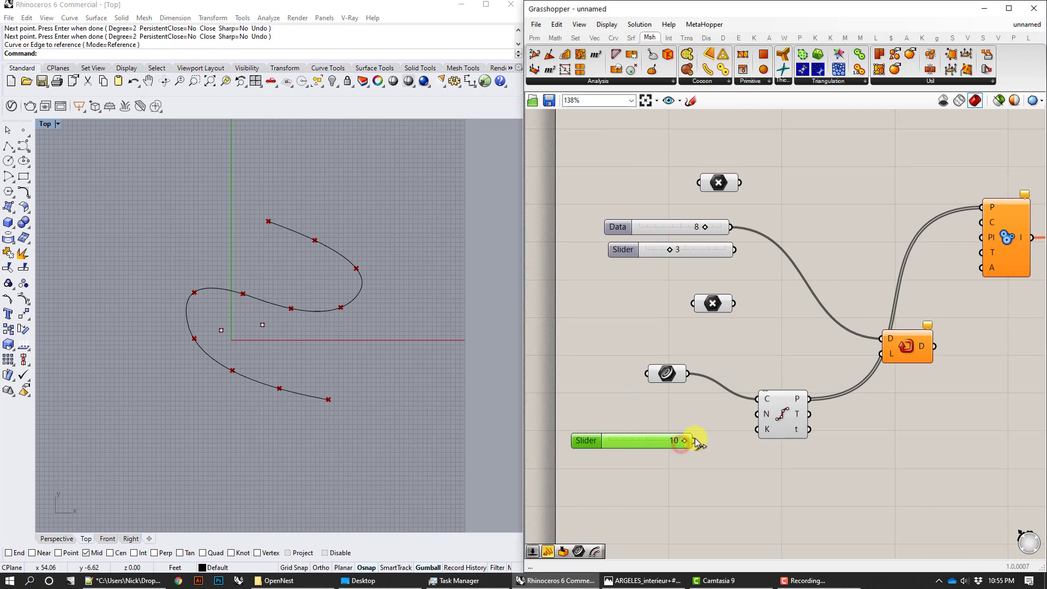
drag(695, 441, 759, 413)
drag(695, 440, 882, 360)
mouse_move(923, 350)
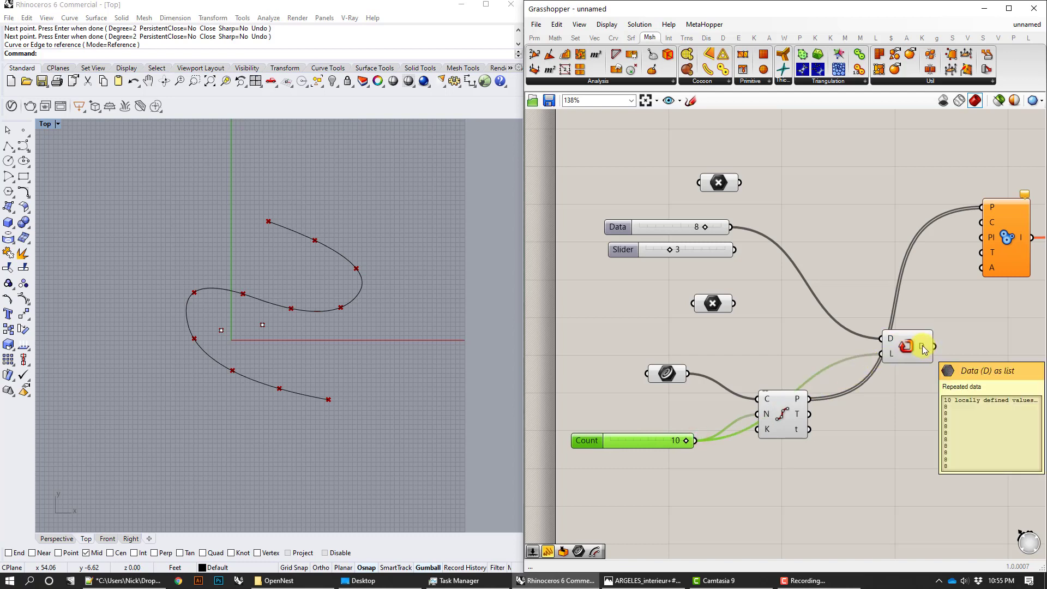
click(760, 407)
Step: Connect Repeat Data's D output to the MetaBall component's C input
right_drag(946, 382, 820, 415)
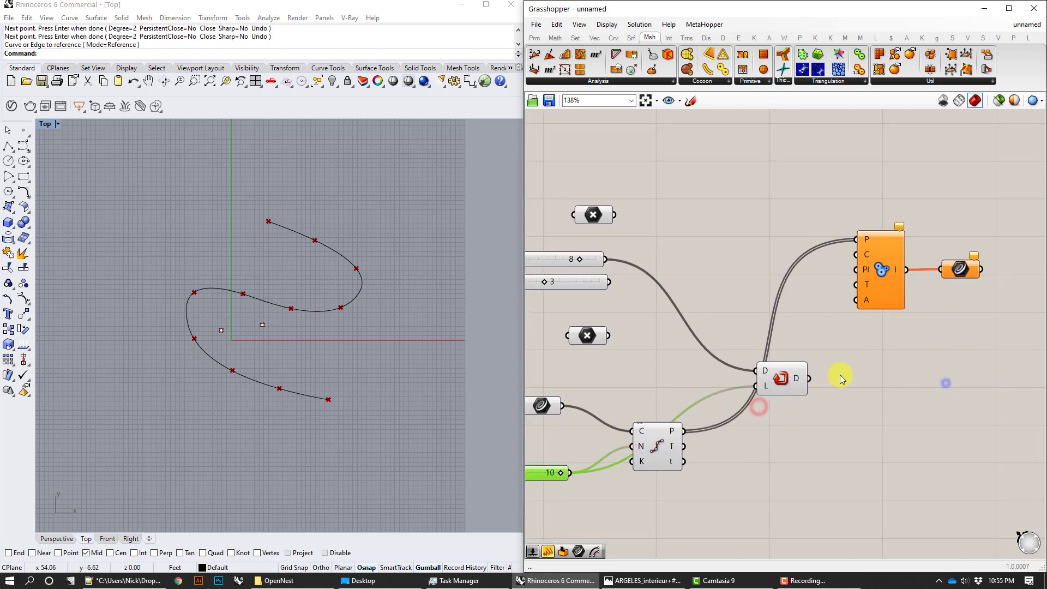
drag(806, 380, 856, 254)
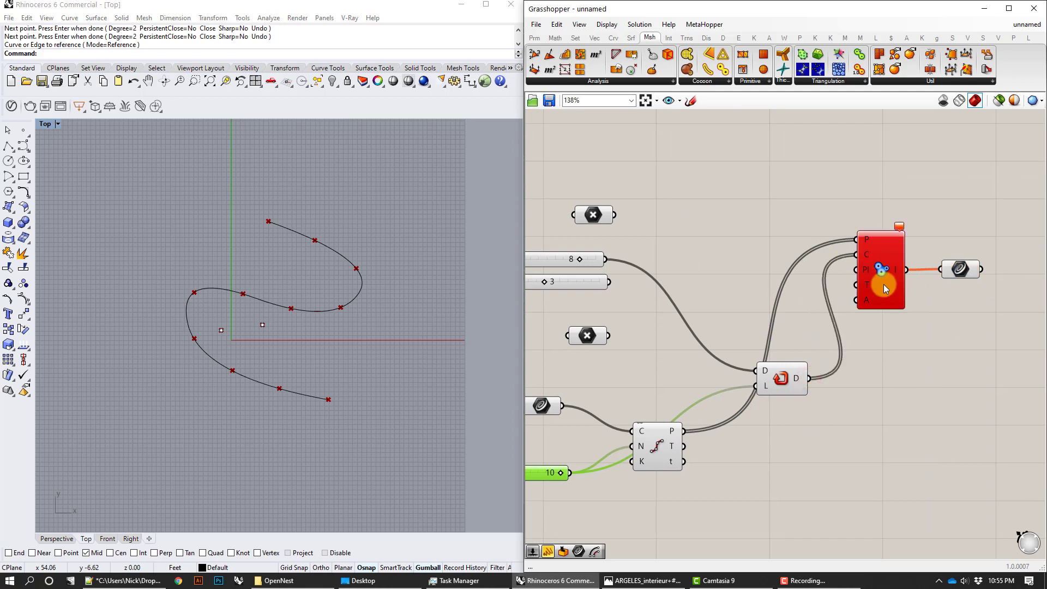
click(909, 228)
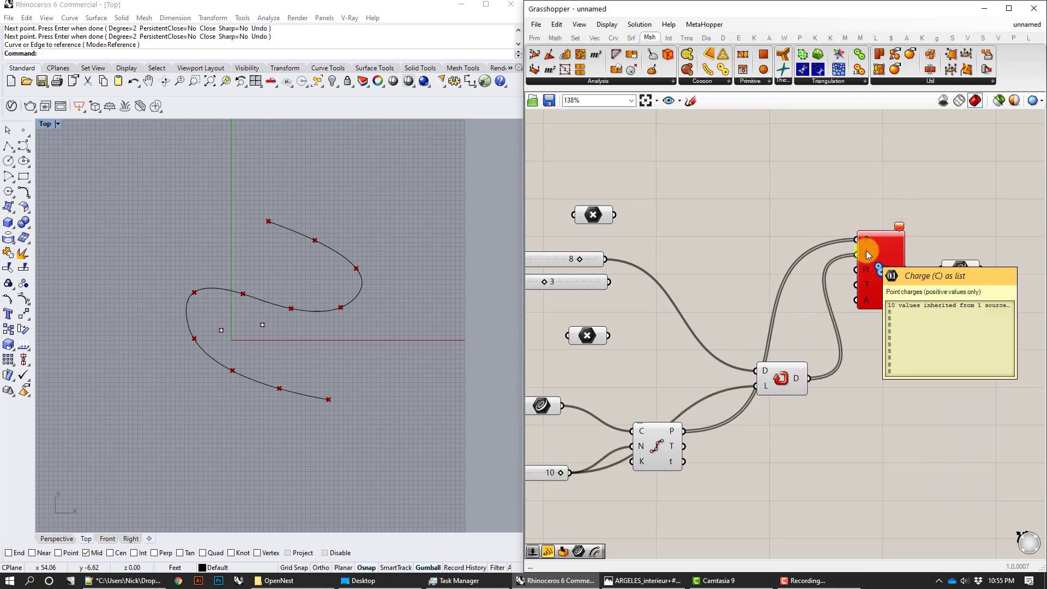
Step: Set the expression x+1 on Repeat Data's L input
right_drag(763, 395, 784, 385)
right_click(783, 386)
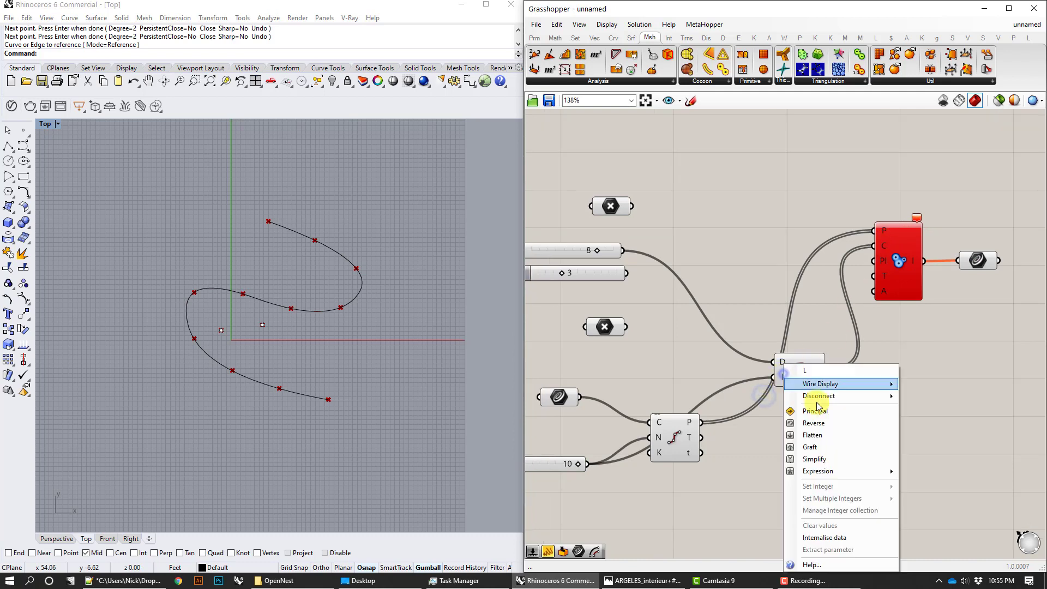
click(852, 471)
text(x+1)
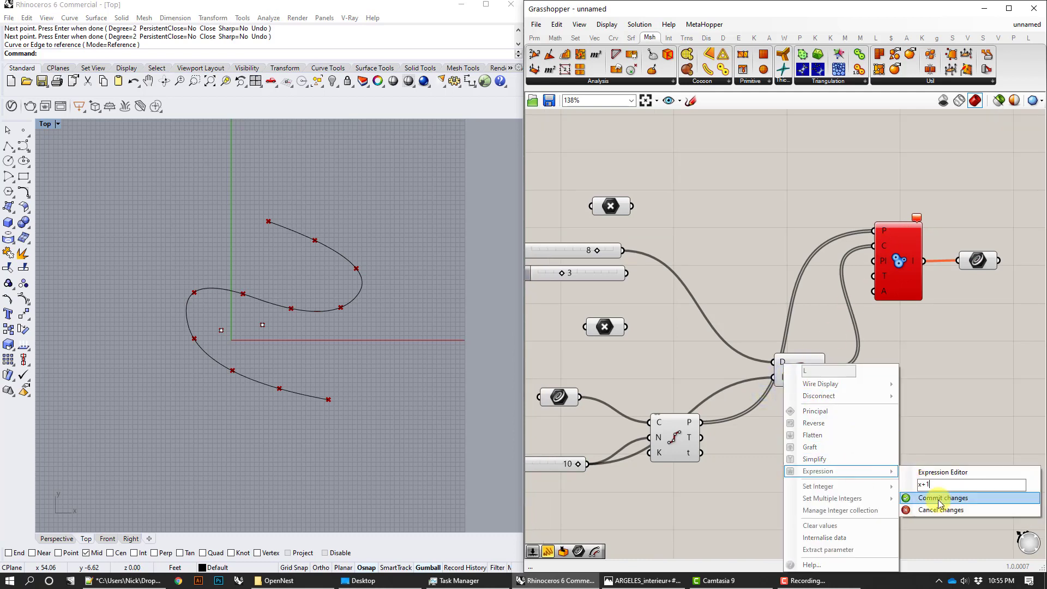
click(939, 498)
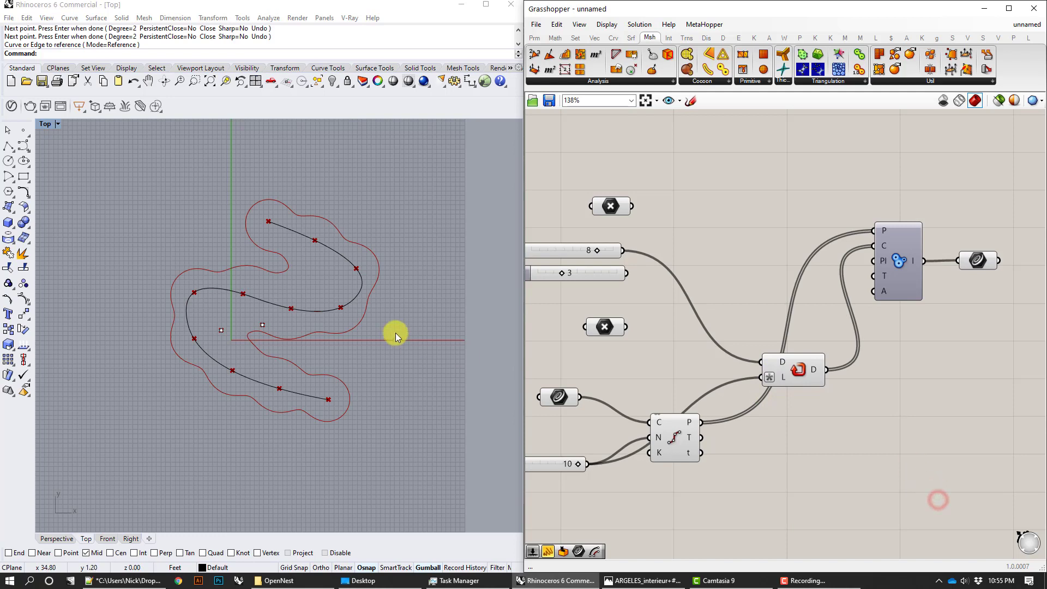
Step: Delete the unused slider set to 3 and the two unconnected point parameters
right_drag(640, 330, 731, 313)
click(702, 255)
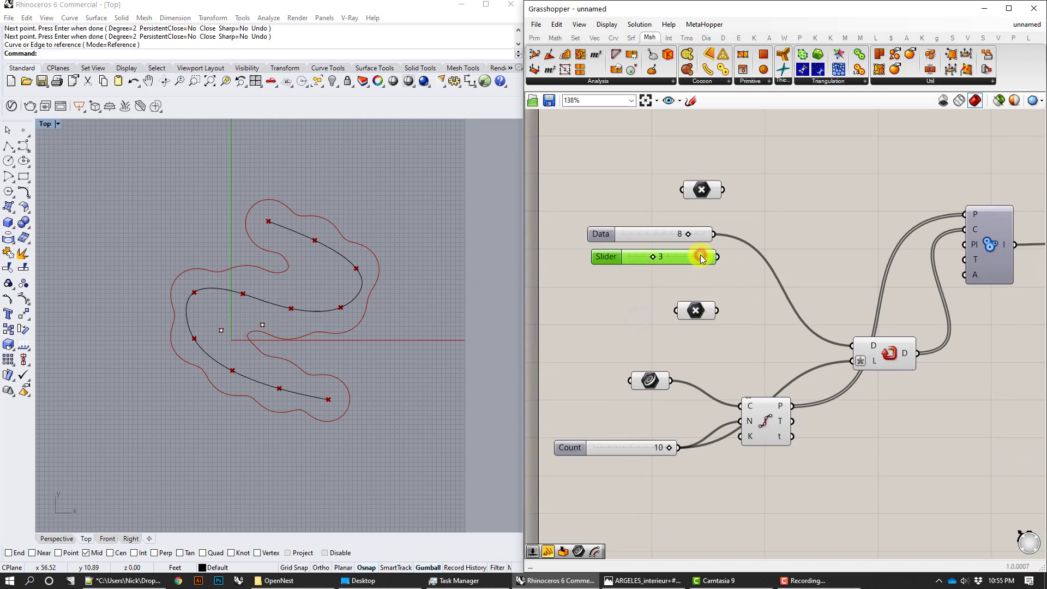
key(Delete)
click(696, 311)
key(Delete)
click(702, 190)
key(Delete)
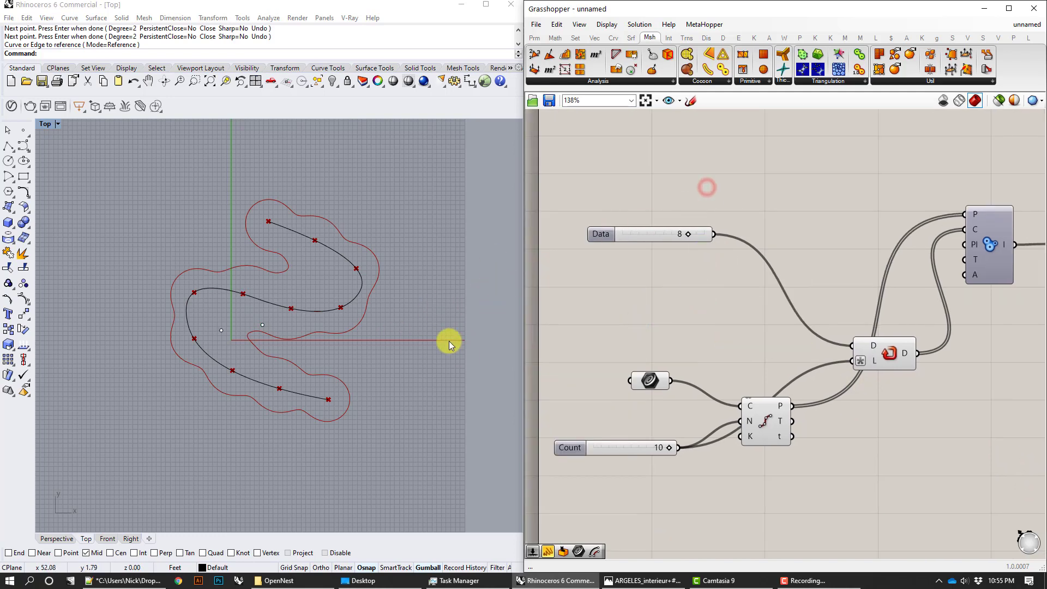
Step: Delete the two leftover point objects beside the curve in Rhino's Top viewport
drag(429, 403, 148, 262)
click(339, 348)
drag(306, 348, 213, 324)
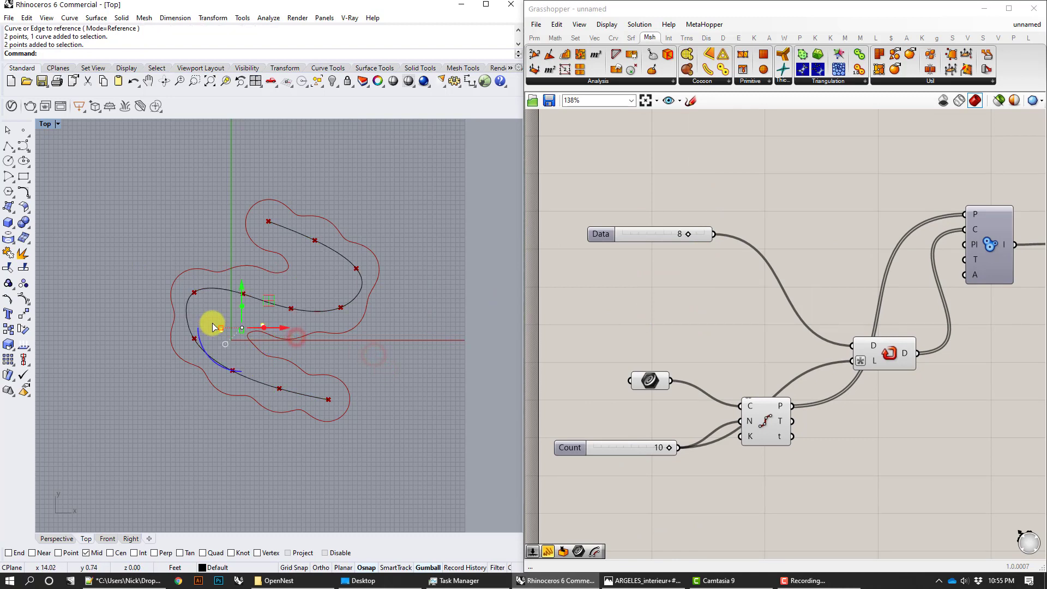
key(Delete)
Step: Reshape the Rhino curve by moving its upper end control point up and to the right, past the grid's edge
scroll(358, 338, down, 4)
click(319, 268)
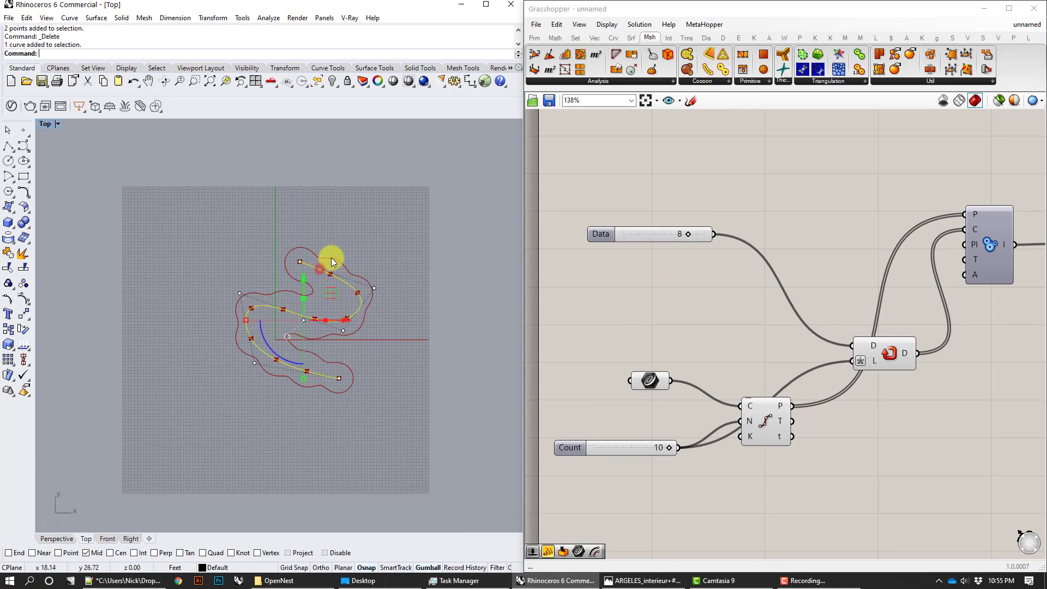
key(Escape)
click(299, 261)
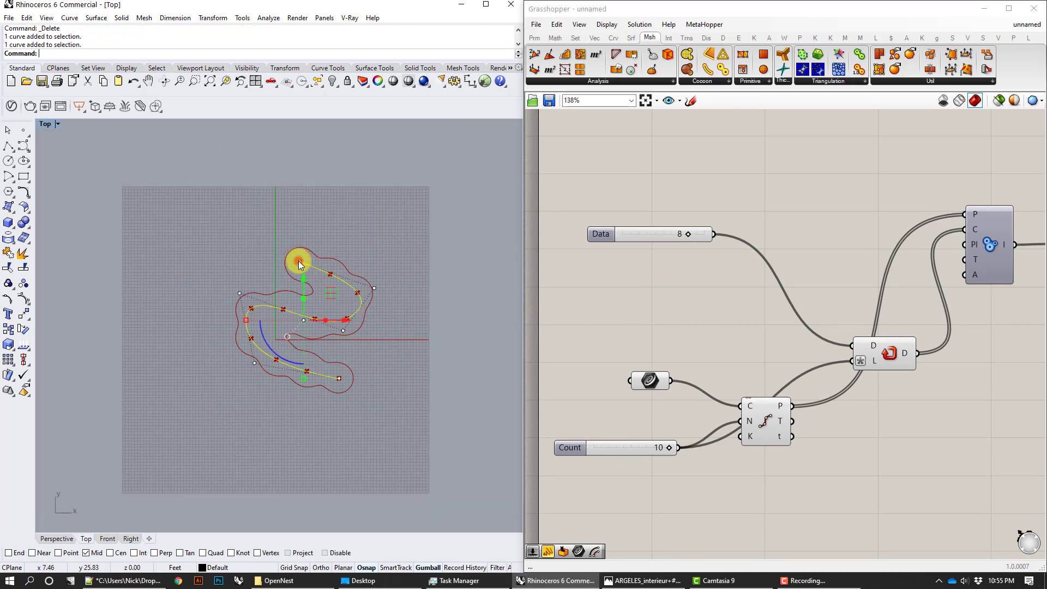
drag(299, 263, 440, 231)
click(435, 324)
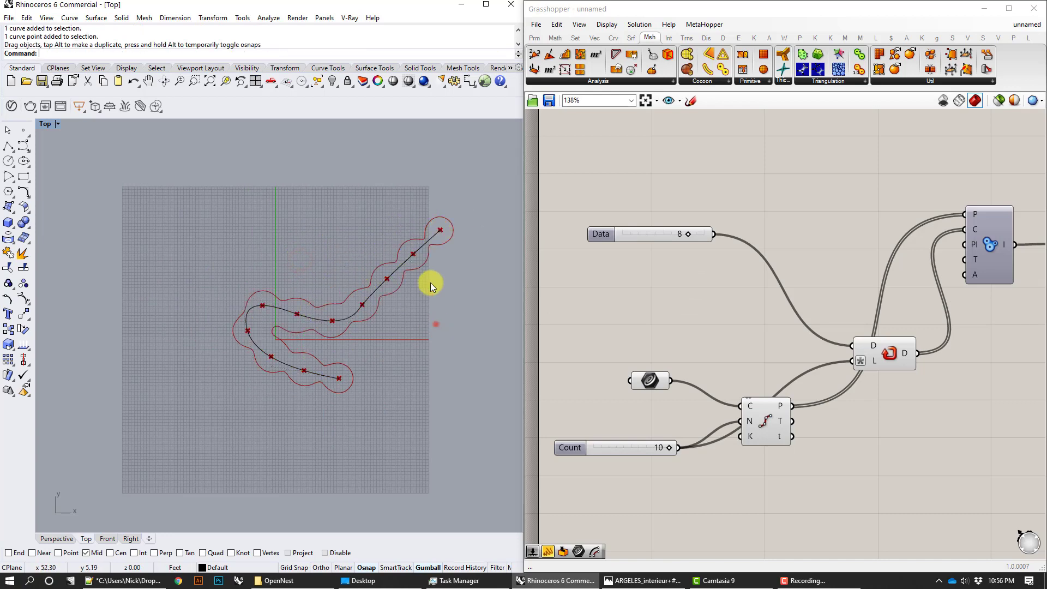
click(439, 231)
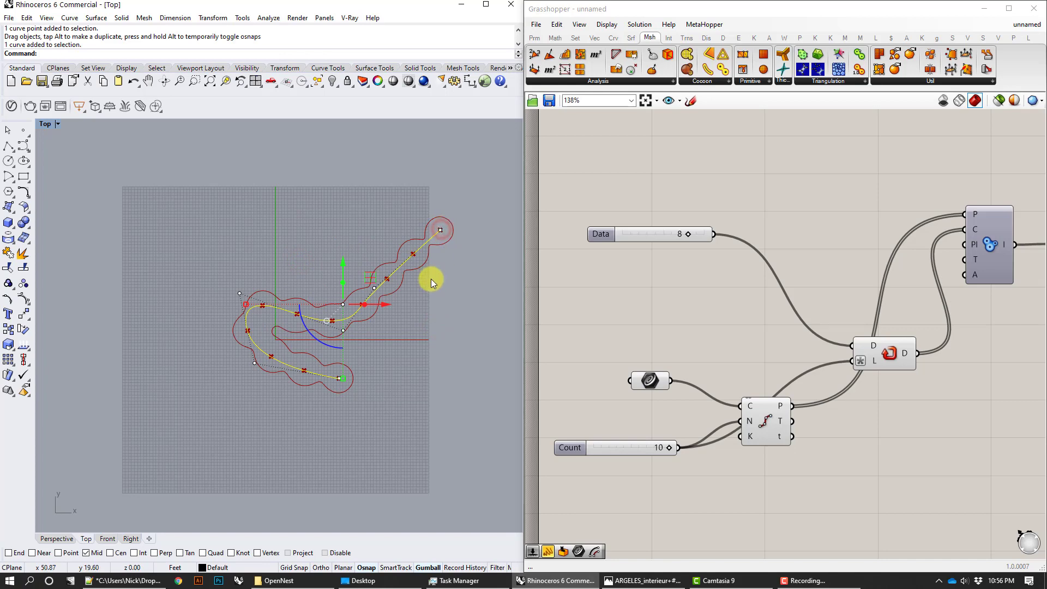
drag(441, 235, 464, 197)
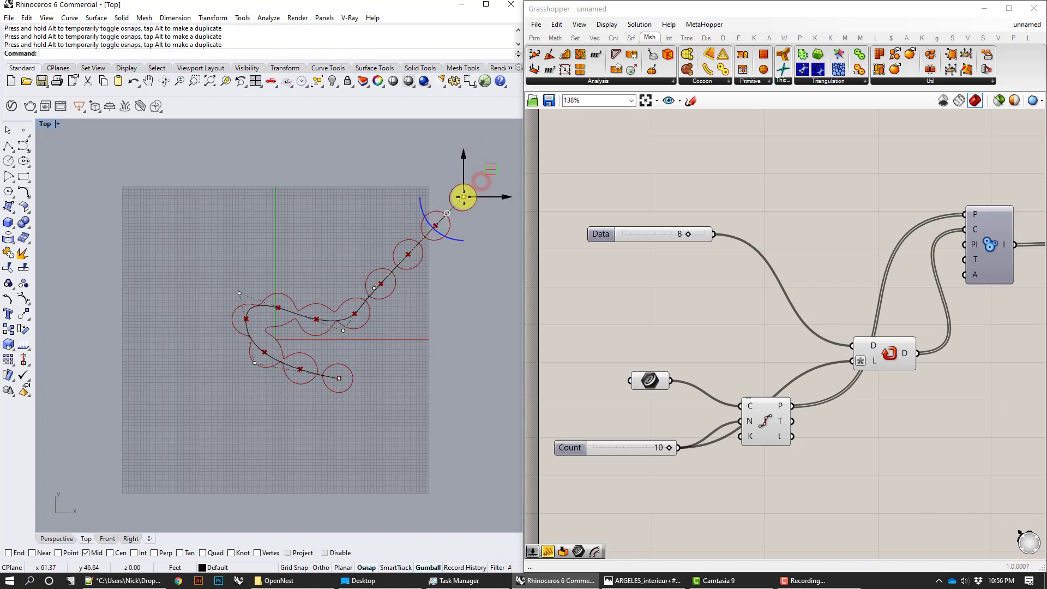
click(441, 297)
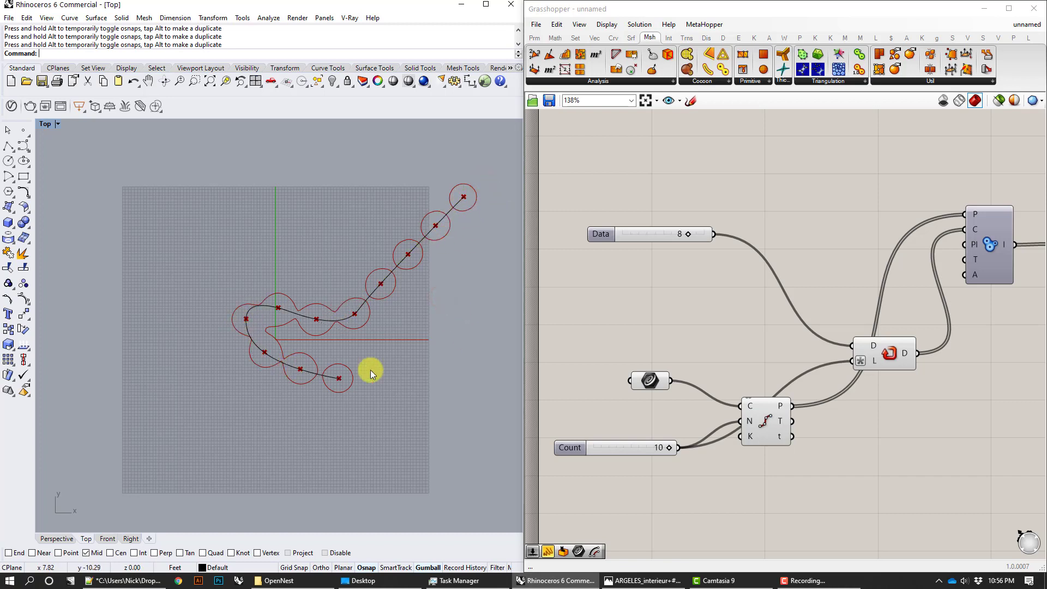
Step: Move Repeat Data up between the Data slider and MetaBall, and add a Random component below MetaBall
right_drag(843, 346, 765, 329)
drag(816, 331, 750, 278)
right_drag(714, 359, 754, 346)
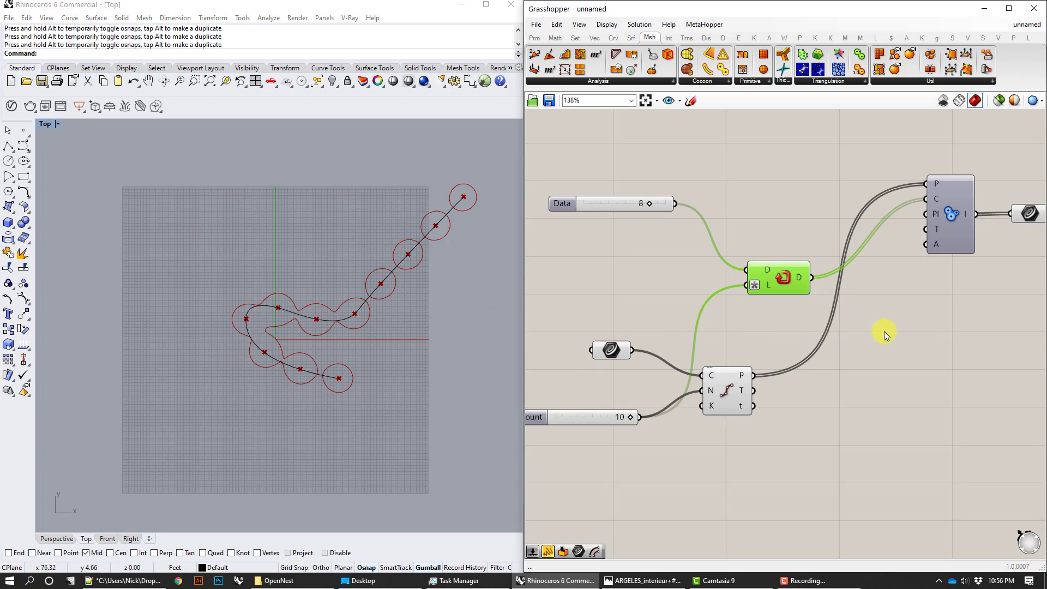
double_click(884, 331)
text(ran)
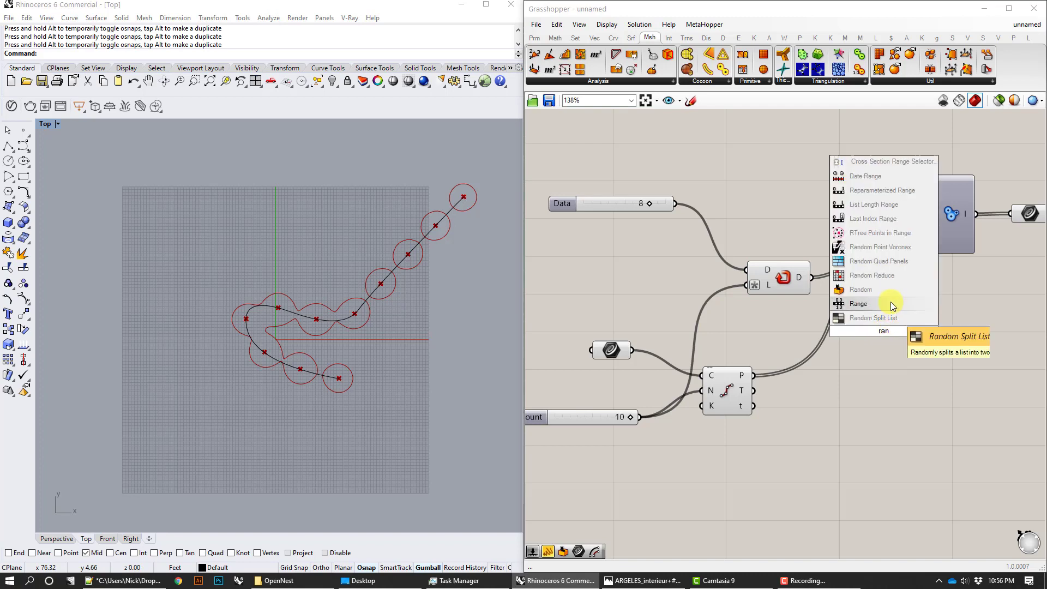
click(888, 301)
click(893, 337)
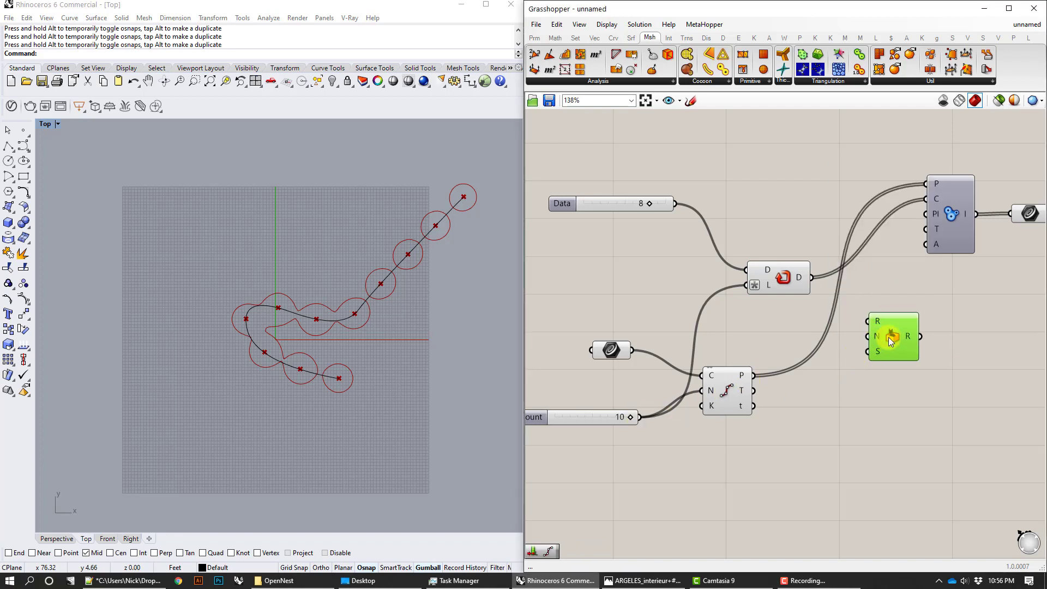
right_click(880, 335)
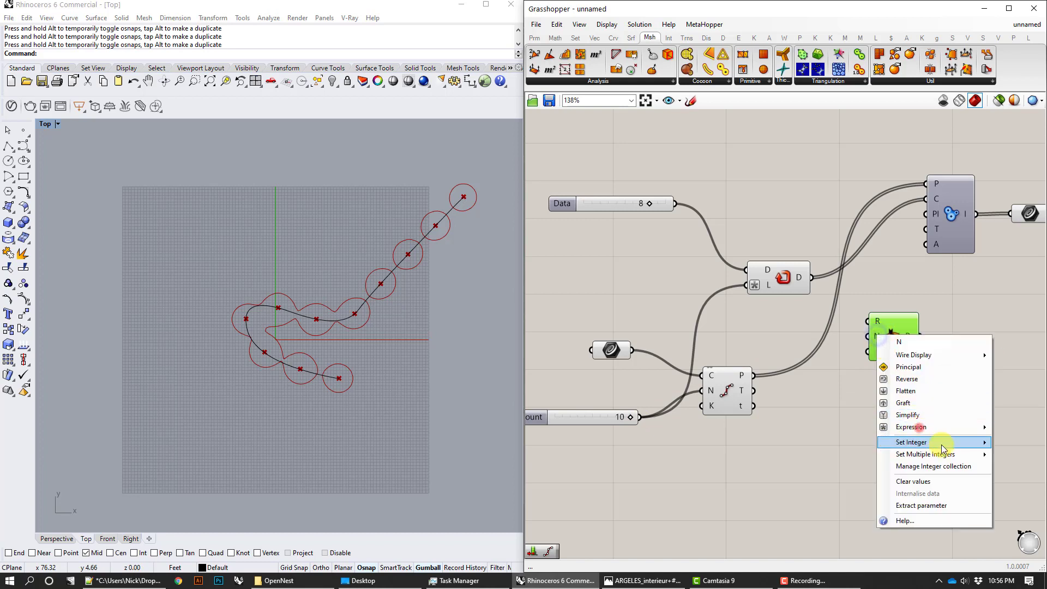
click(920, 427)
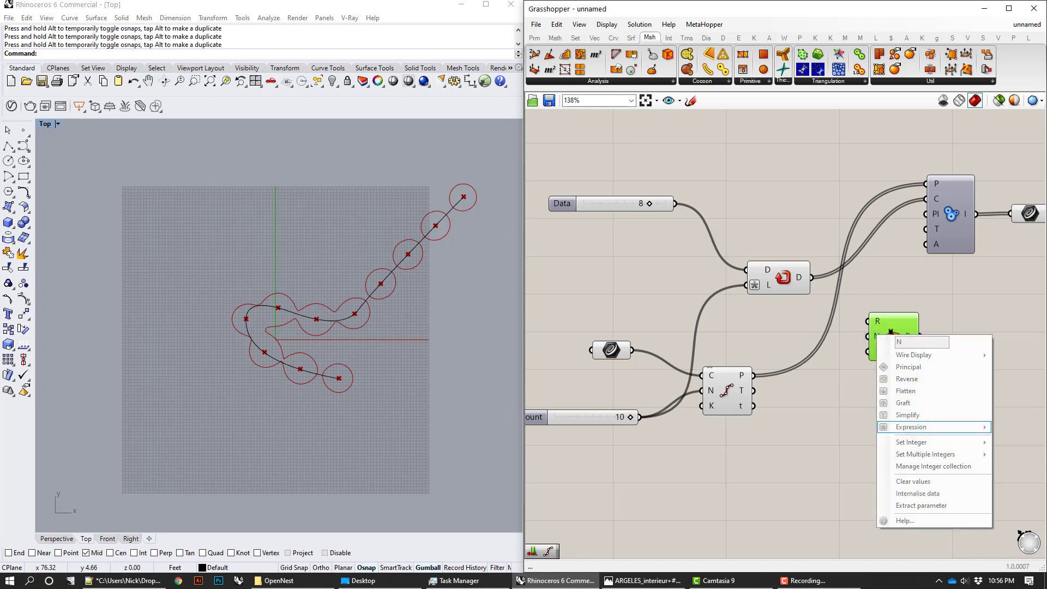
click(821, 79)
Step: Move the Grasshopper window away from the screen edge and set the expression x+1 on Random's N input
drag(795, 7, 551, 7)
click(663, 280)
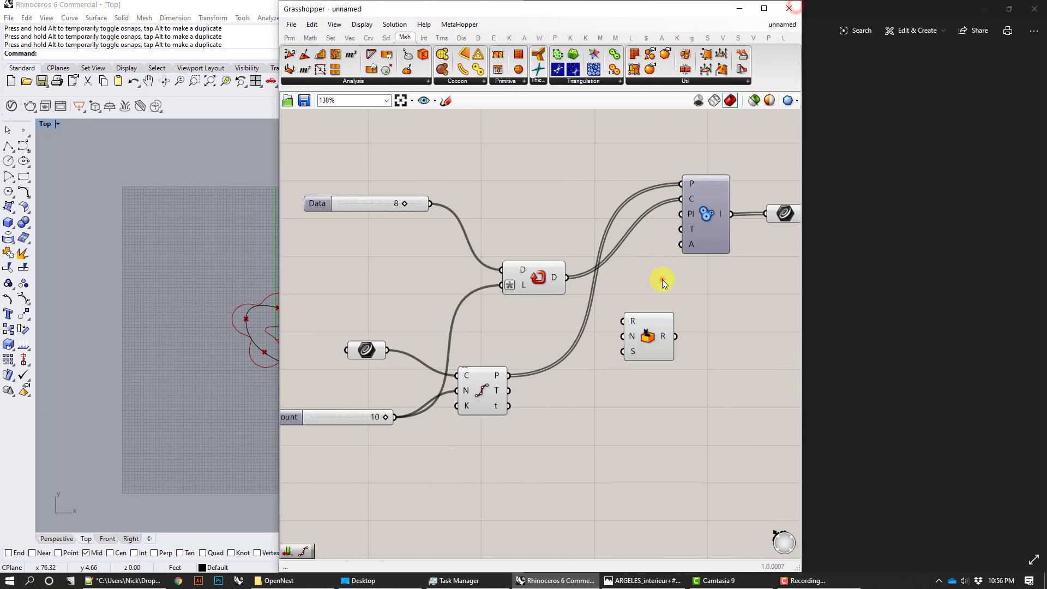
right_click(634, 336)
click(665, 428)
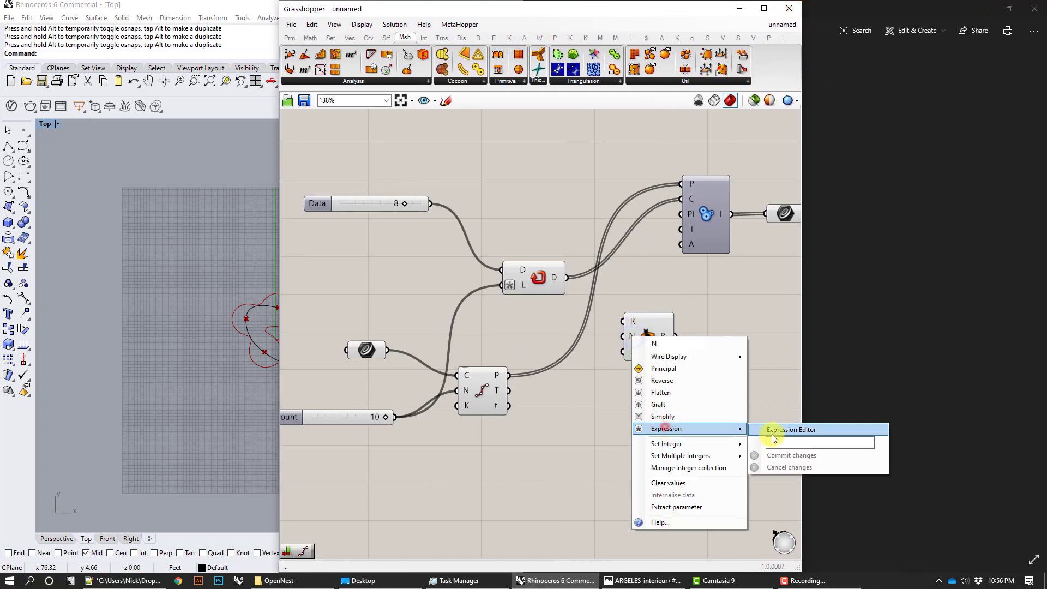
click(779, 442)
text(x+1)
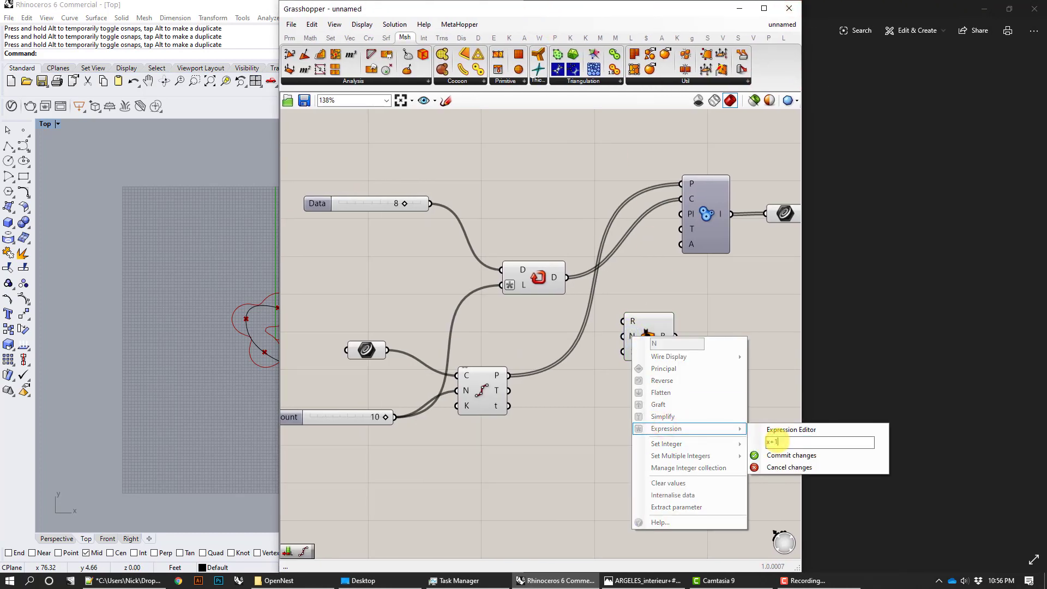
click(787, 455)
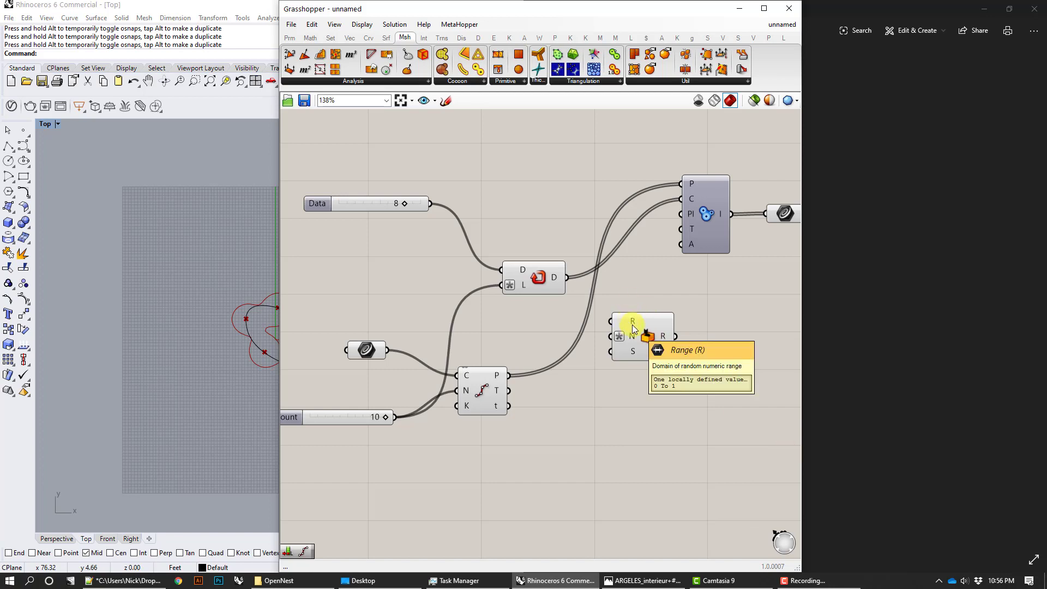
Step: Connect the slider set to 8 to Random's R input and a copy of that slider to its S input
right_drag(632, 327, 689, 348)
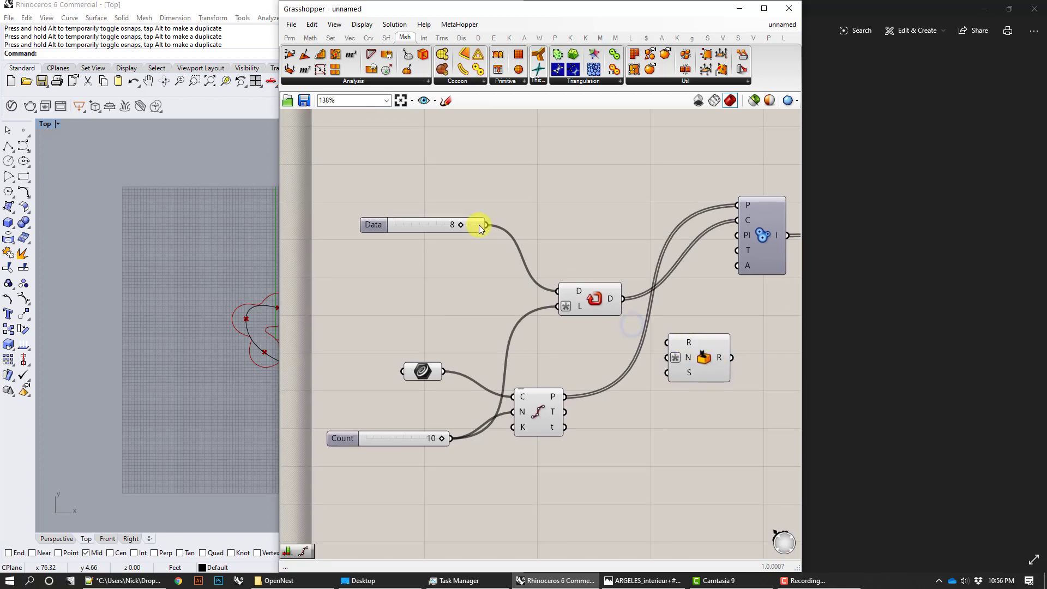
drag(487, 228, 666, 342)
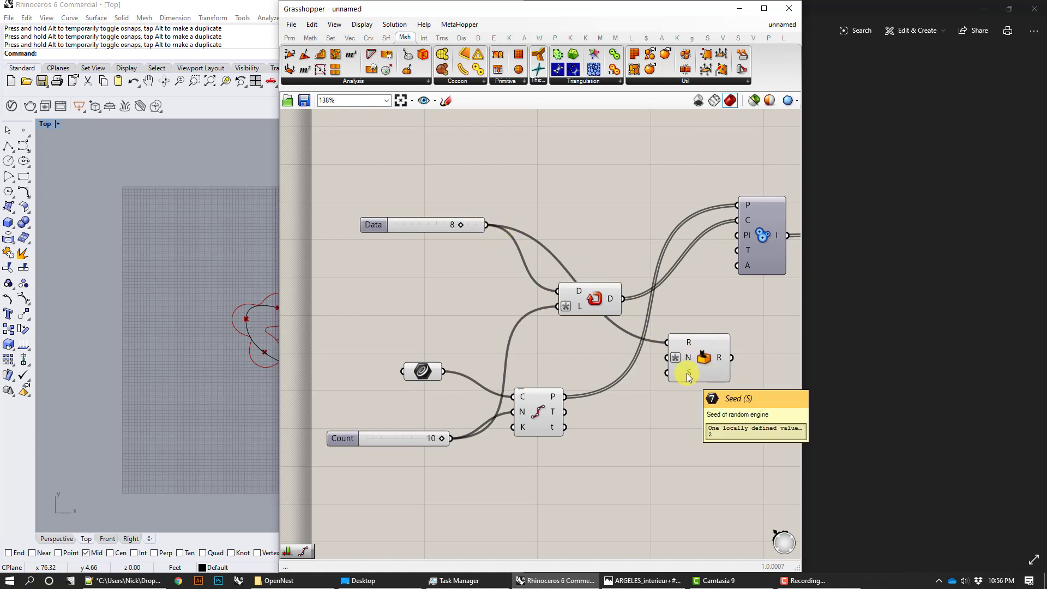
click(433, 224)
key(ctrl+c)
key(ctrl+v)
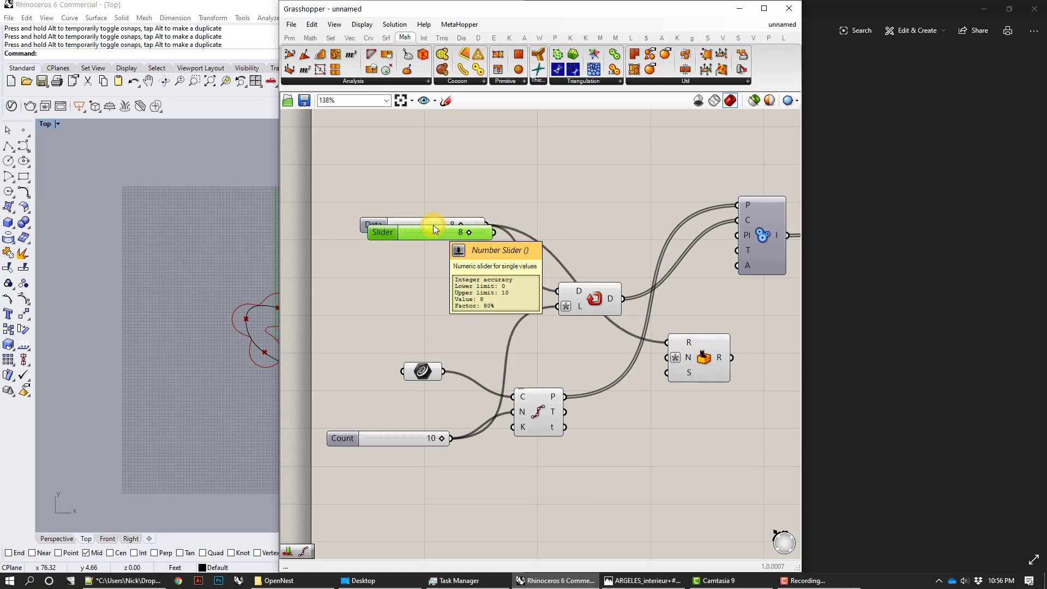
drag(435, 227, 666, 373)
Step: Delete the Repeat Data component and connect the Count slider to Random's N input
click(600, 295)
key(Delete)
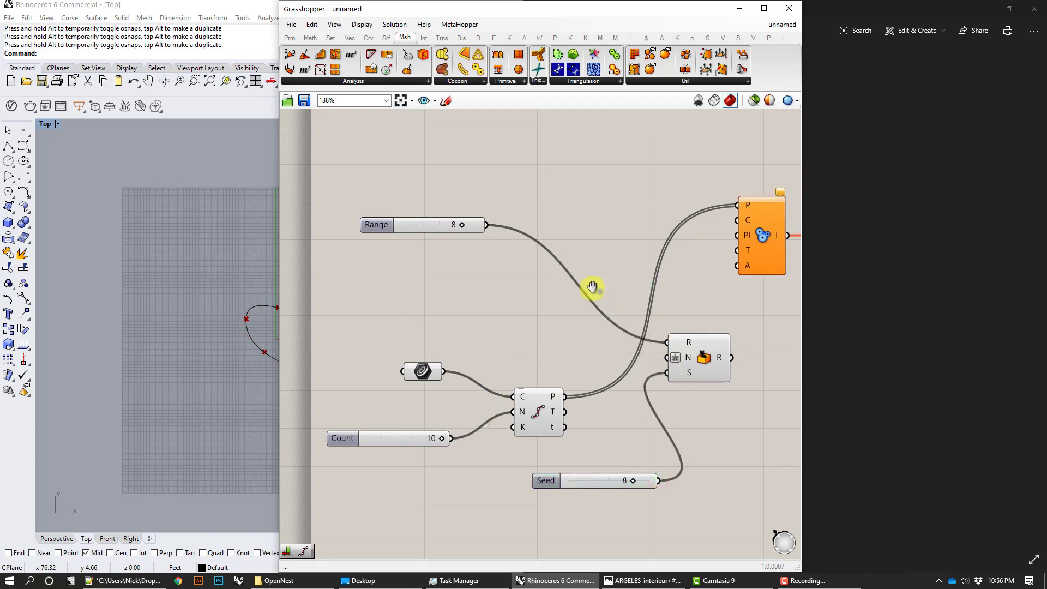
right_drag(601, 292, 549, 277)
drag(396, 429, 431, 375)
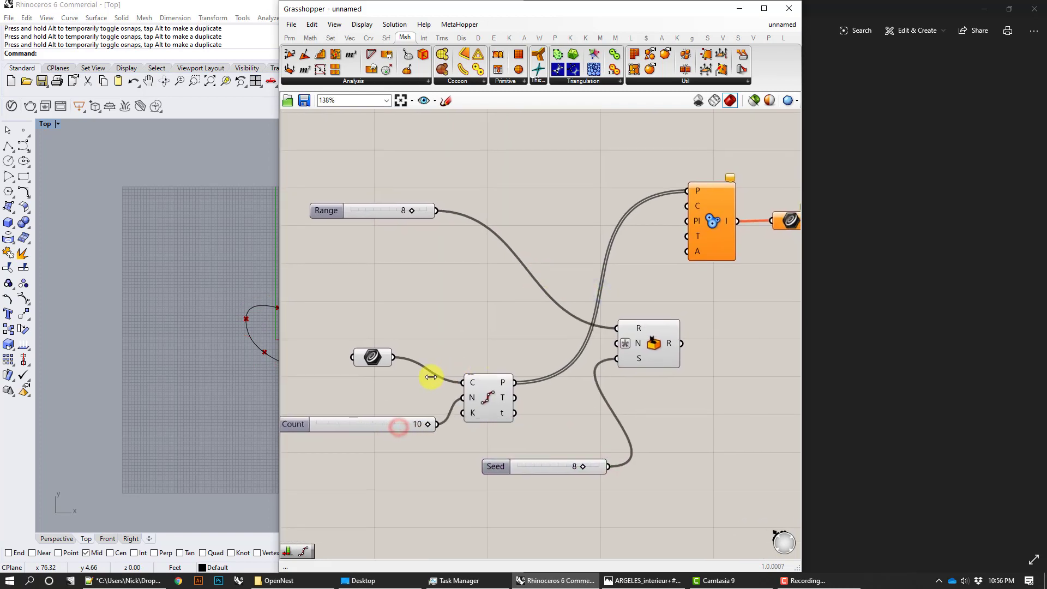
drag(432, 425, 616, 343)
Step: Move MetaBall and its output Curve parameter farther from the Random component
right_drag(736, 356, 551, 342)
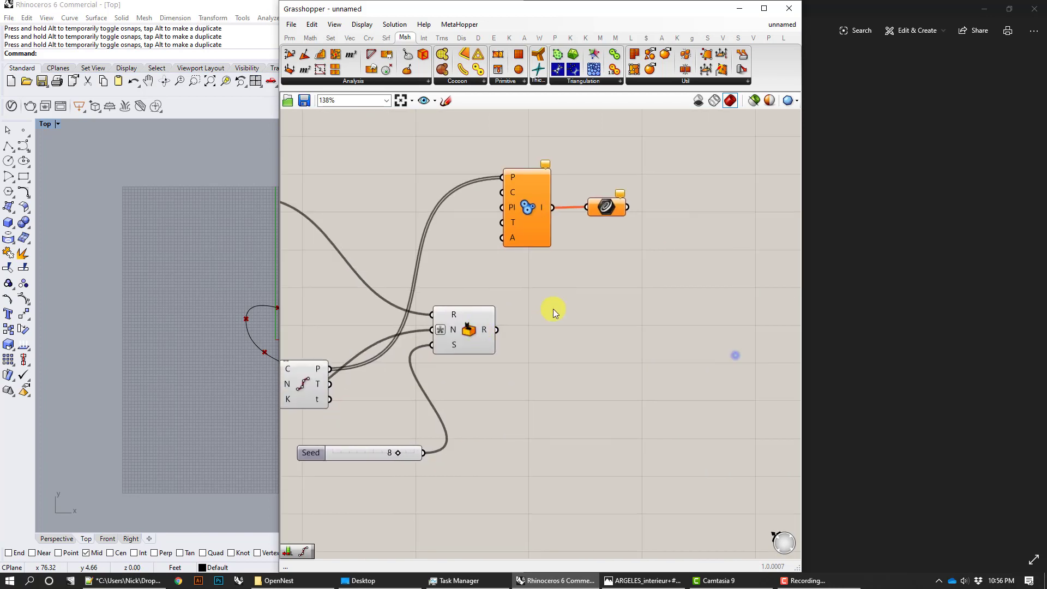
drag(664, 269, 522, 179)
drag(524, 182, 653, 213)
click(582, 338)
Step: Move Random farther from the sliders and raise Divide Curve to line up with the referenced Curve parameter
right_drag(518, 382, 553, 377)
drag(502, 331, 581, 372)
right_drag(585, 371, 682, 361)
drag(479, 340, 514, 293)
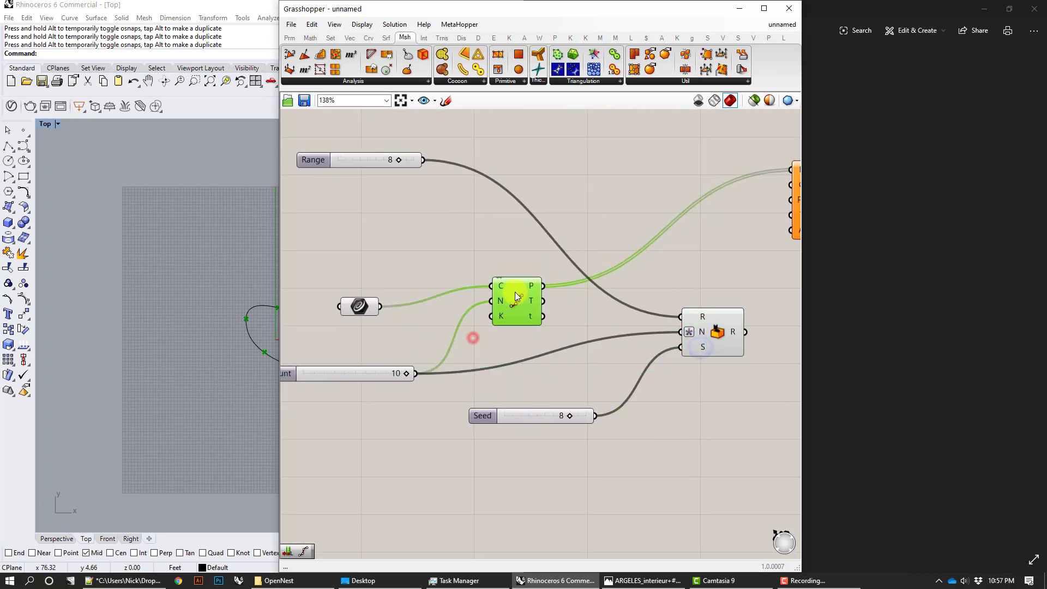
scroll(706, 247, down, 2)
drag(645, 12, 664, 18)
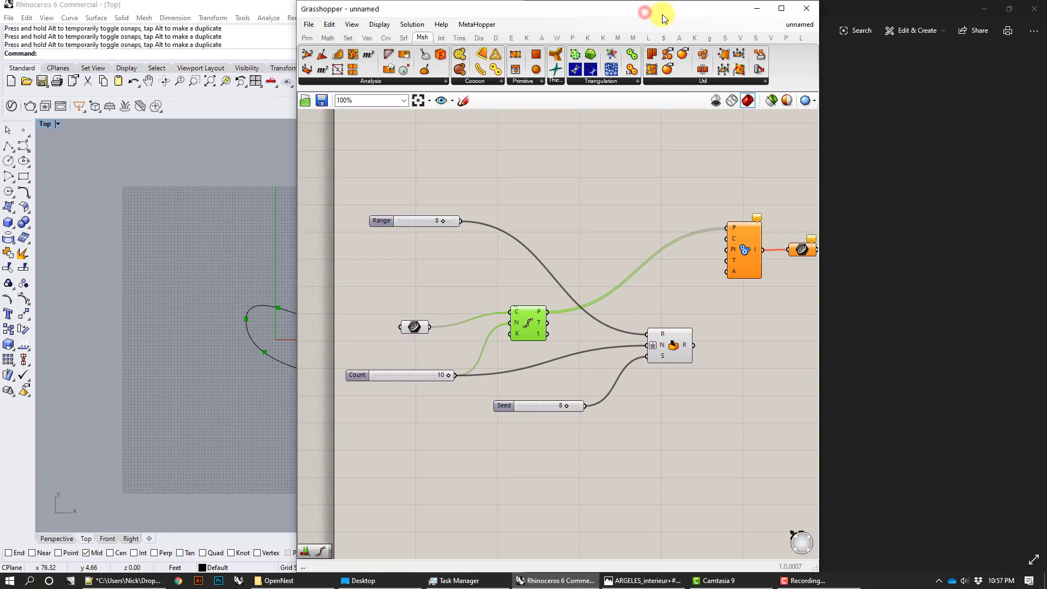
Step: Place the Grasshopper window beside the Rhino viewport and connect Random's R output to MetaBall's C input
key(super+Right)
right_drag(931, 284, 855, 291)
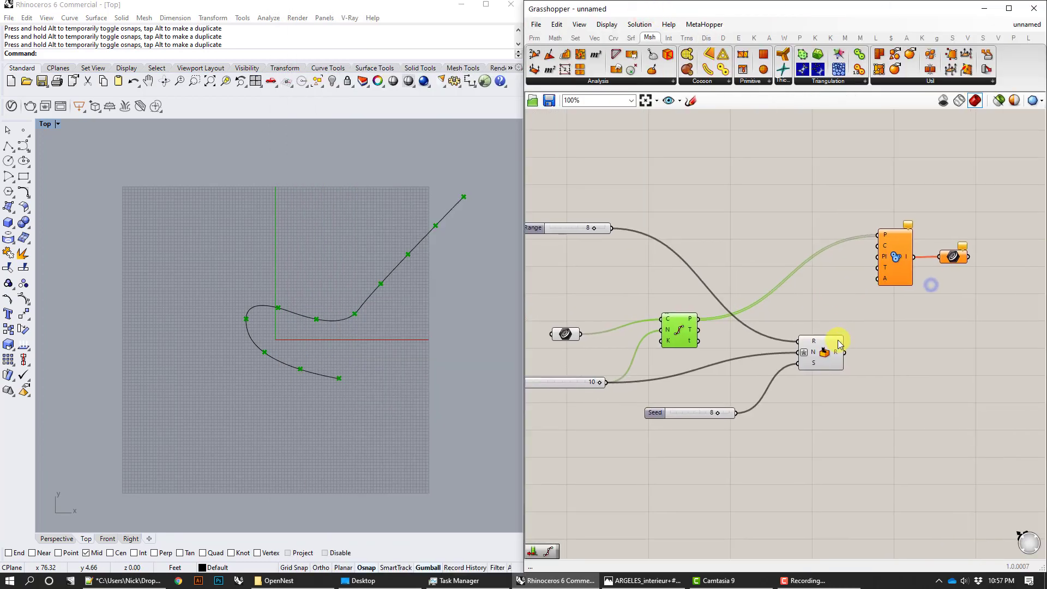
drag(845, 352, 875, 245)
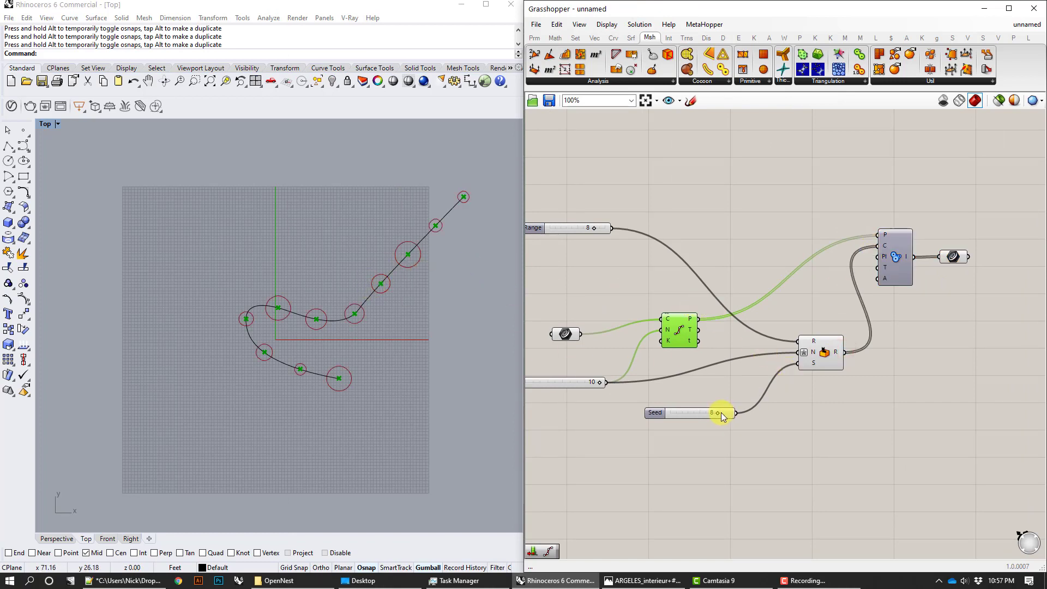
Step: Set the Range slider to 10 and move it closer to the Random component
mouse_move(715, 410)
mouse_down()
mouse_move(700, 410)
mouse_move(716, 404)
mouse_up()
right_drag(554, 341, 648, 349)
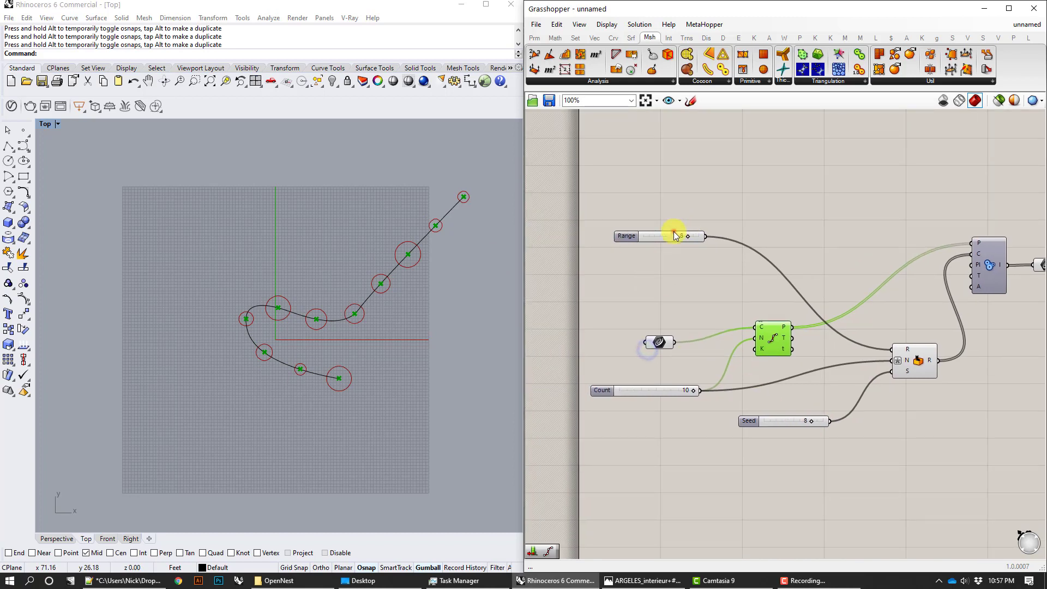
drag(674, 232, 776, 283)
right_drag(892, 296, 804, 300)
Step: Reshape the referenced Rhino curve by pulling its upper end point inside the grid, above the metaballs
click(447, 209)
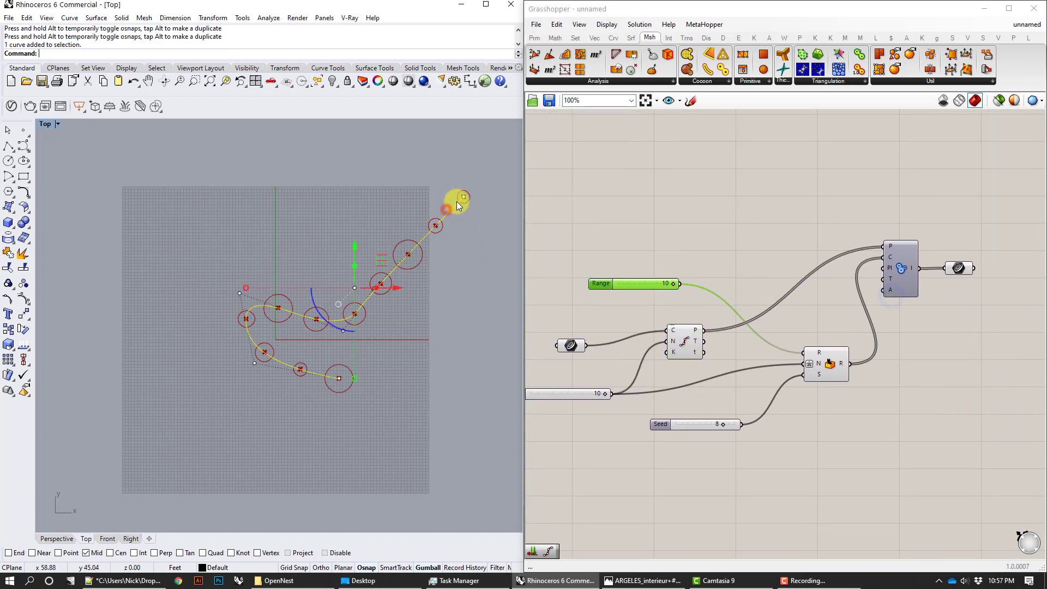
drag(463, 198, 364, 222)
click(328, 215)
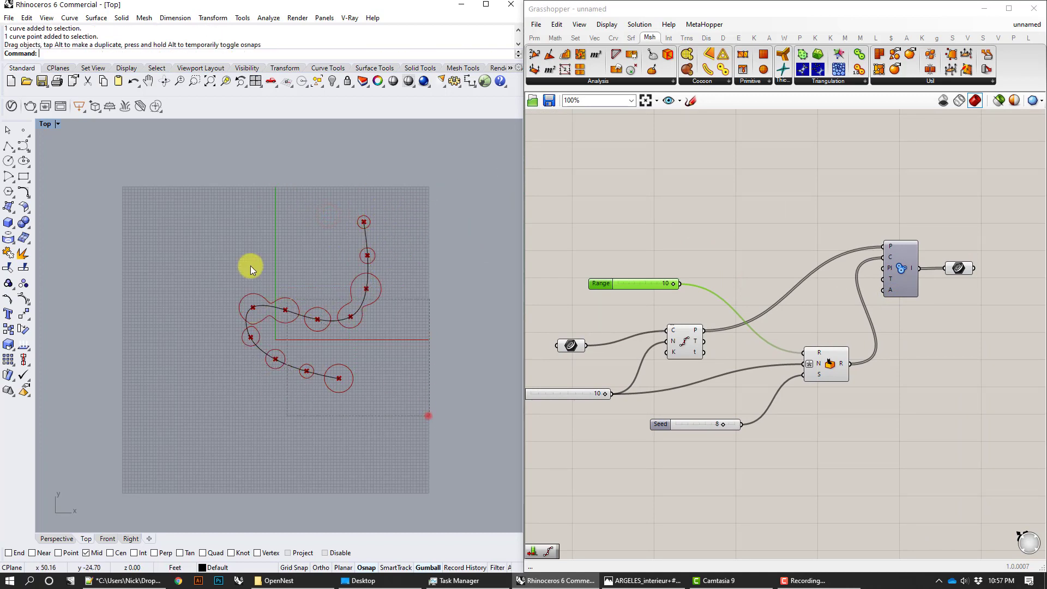
Step: Hide the source curve in Rhino and turn off the preview of its Curve parameter
drag(250, 266, 180, 207)
key(ctrl+h)
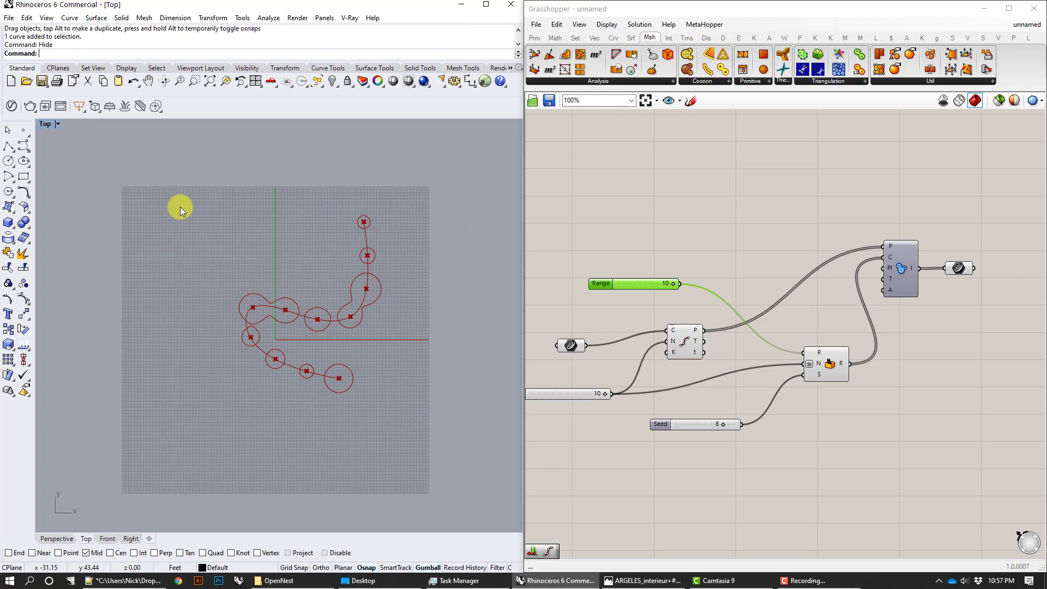
right_click(570, 346)
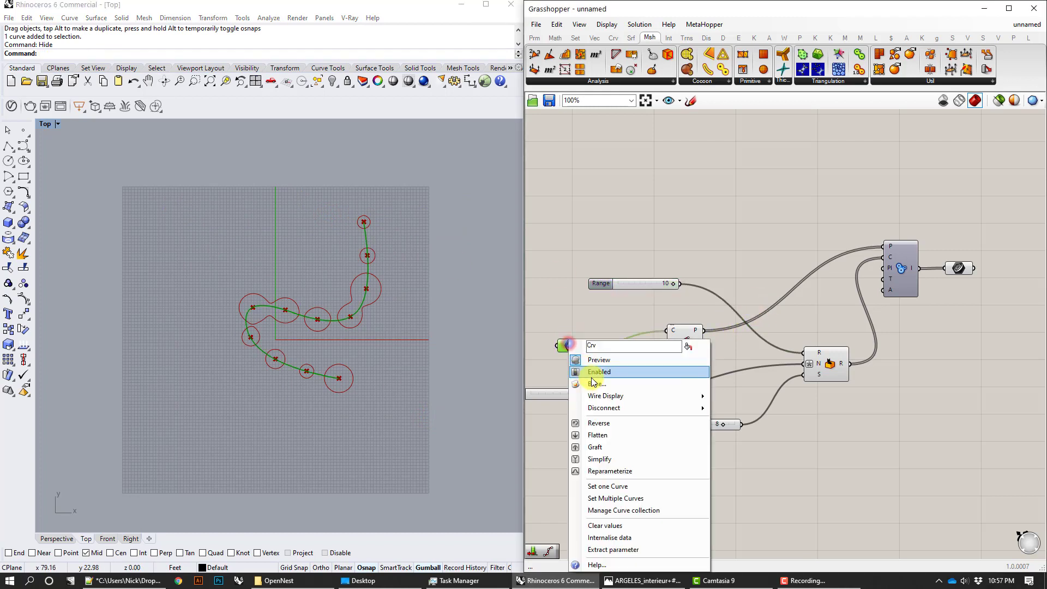
click(601, 360)
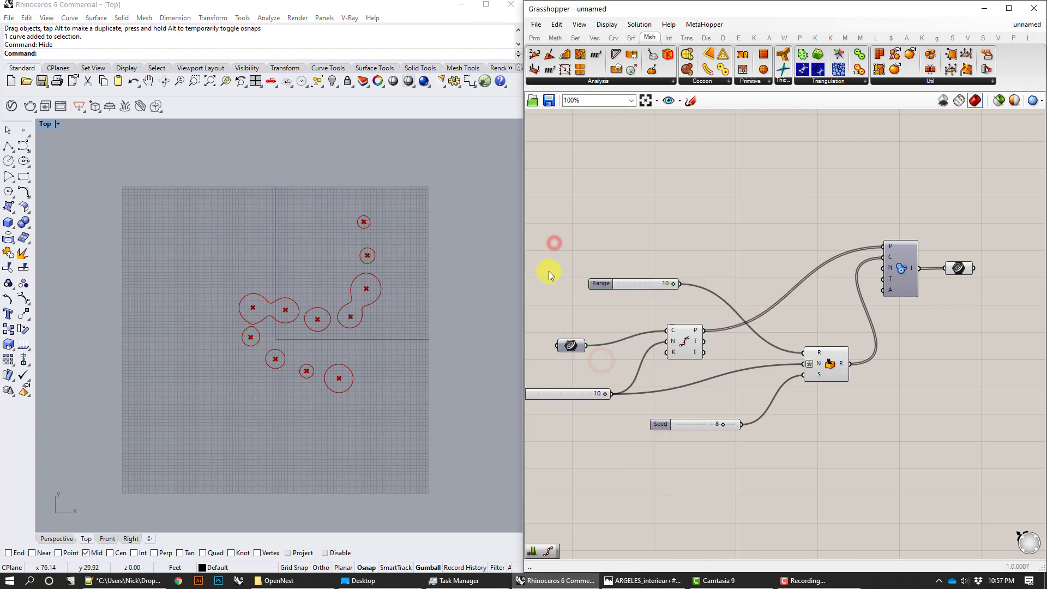
Step: Turn off Divide Curve's preview and set the Seed slider to 6
right_click(692, 341)
click(703, 354)
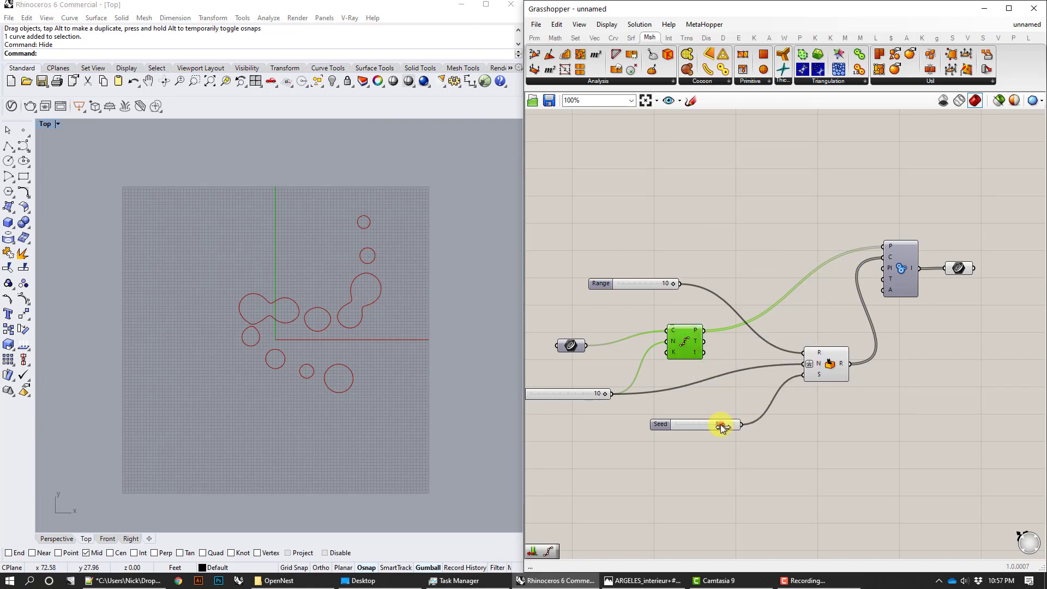
mouse_move(720, 426)
mouse_down()
mouse_move(668, 433)
mouse_move(716, 421)
mouse_up()
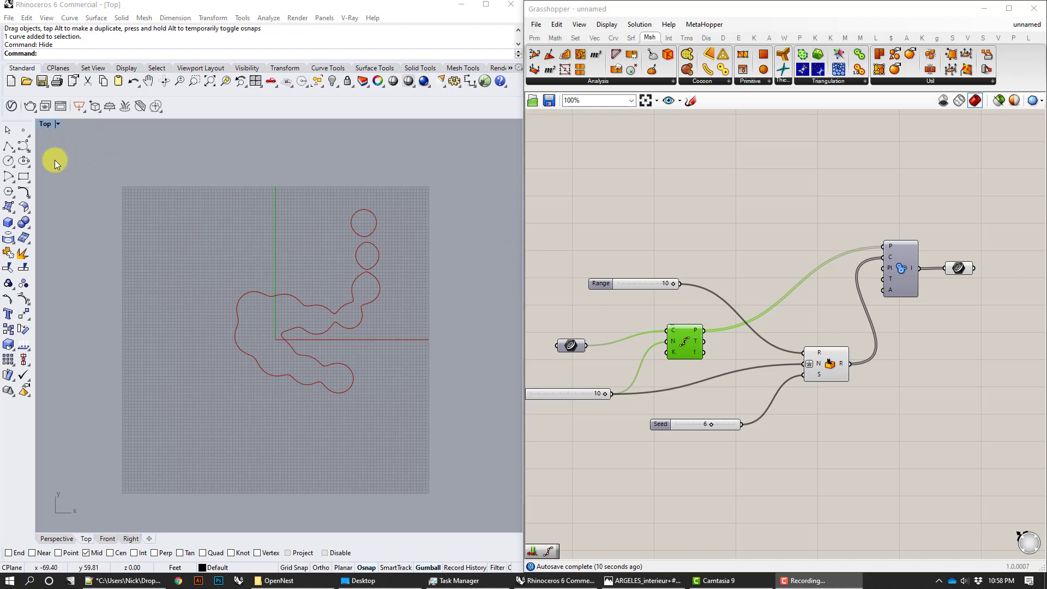
Step: Draw a closed, irregular six-sided polyline in the Top view around the metaball outlines
click(7, 146)
scroll(191, 246, down, 3)
click(186, 233)
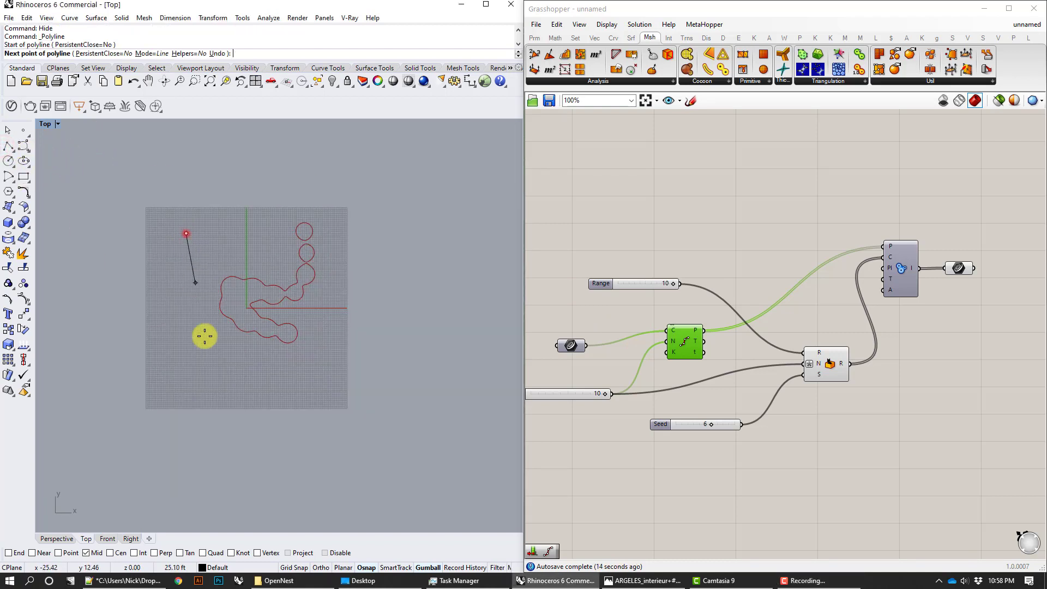
click(210, 405)
click(307, 364)
click(296, 310)
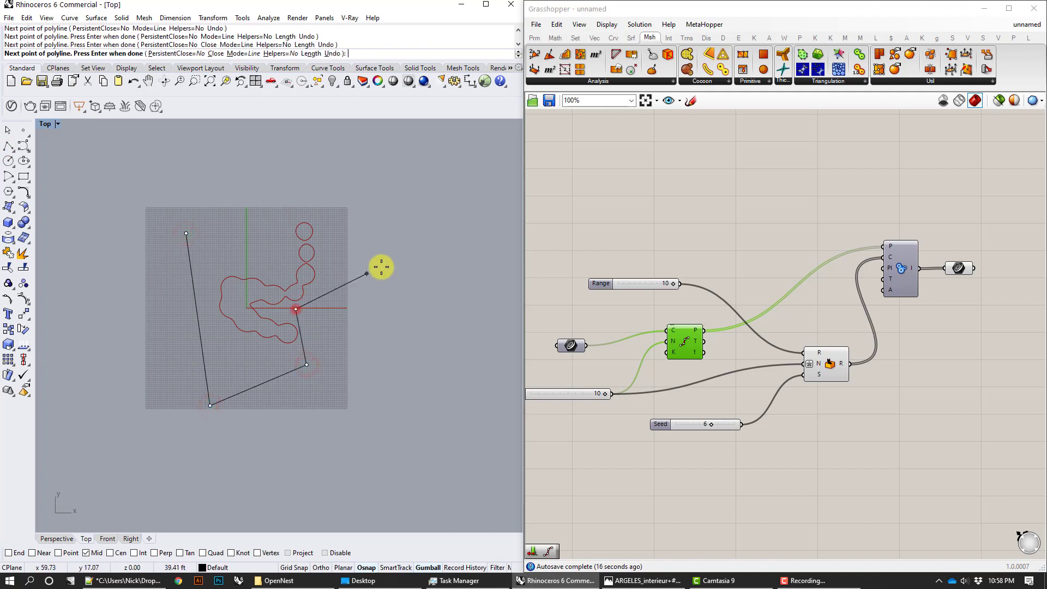
click(398, 296)
click(351, 167)
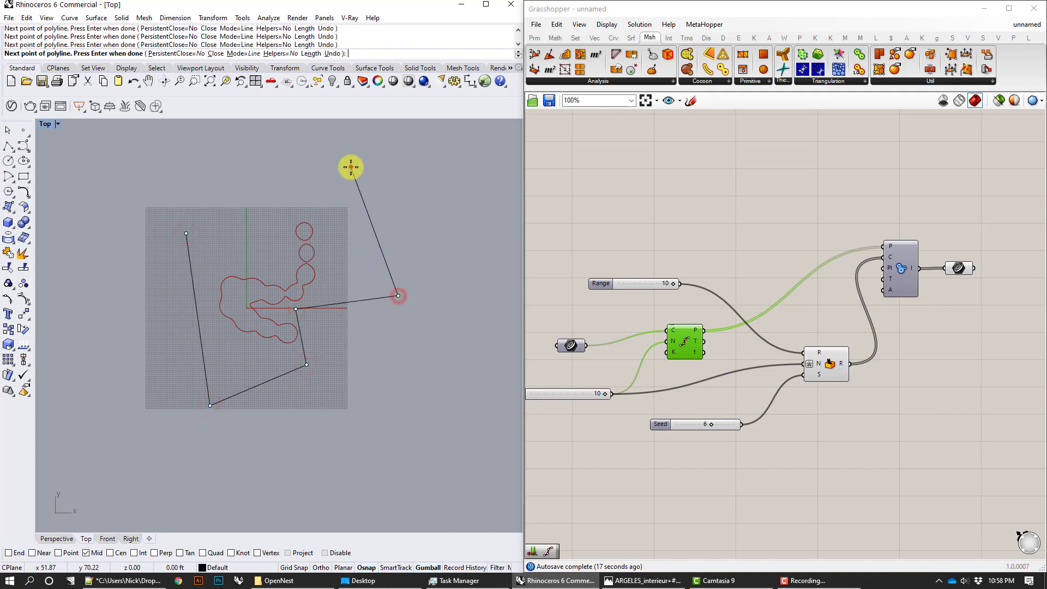
click(189, 232)
Step: Add a Curve parameter above the Range slider and reference the closed polyline in it
double_click(605, 233)
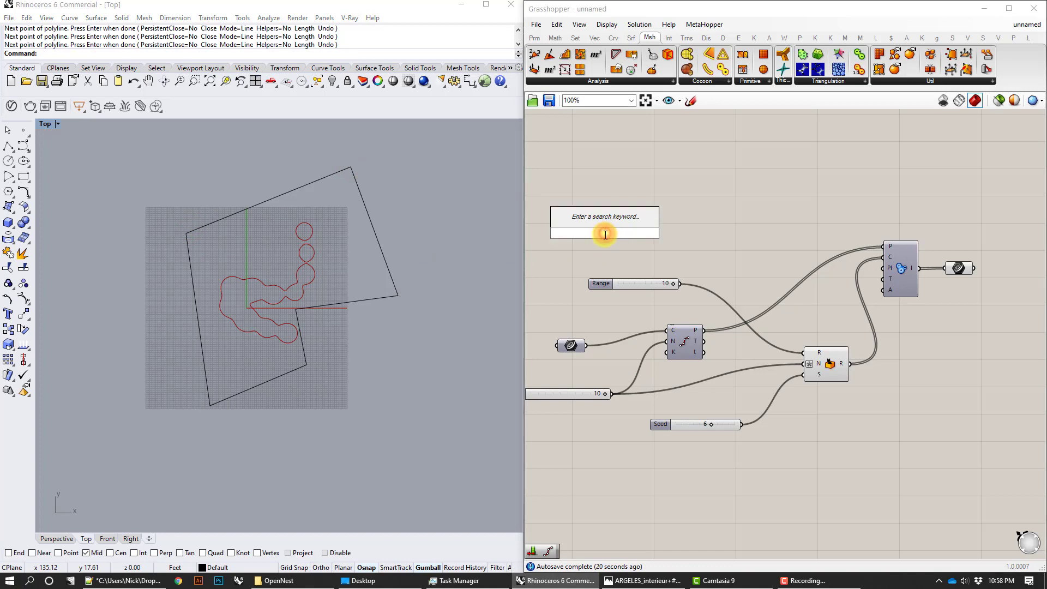
text(curve)
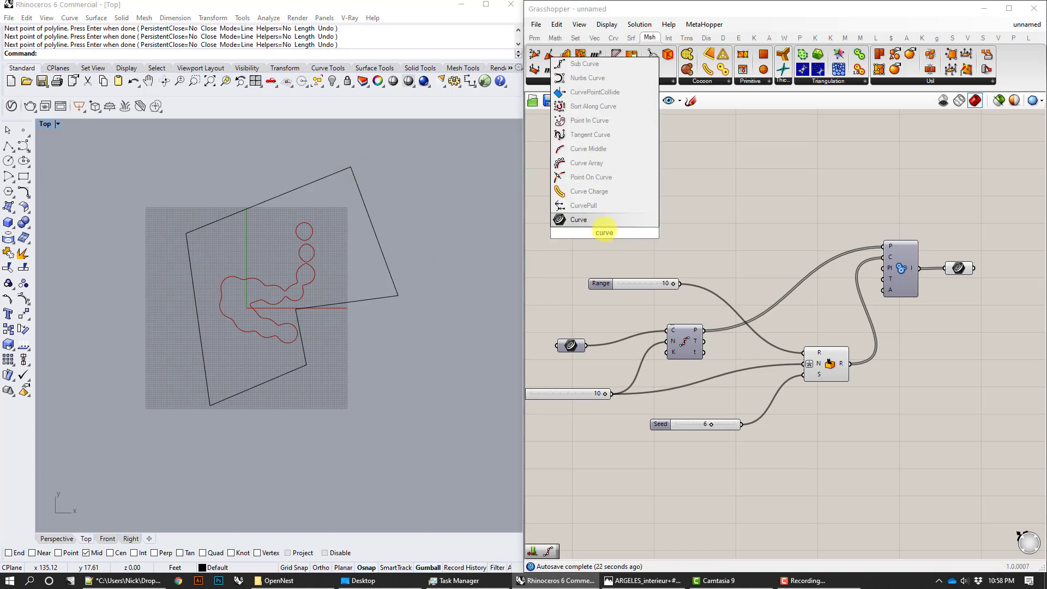
click(608, 218)
click(384, 248)
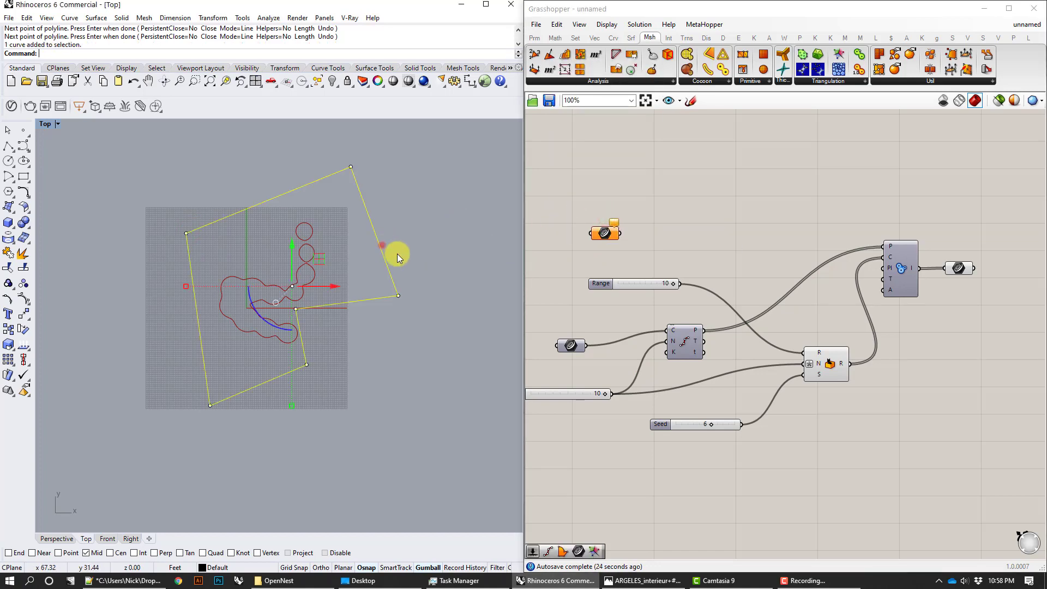
right_click(605, 234)
click(655, 380)
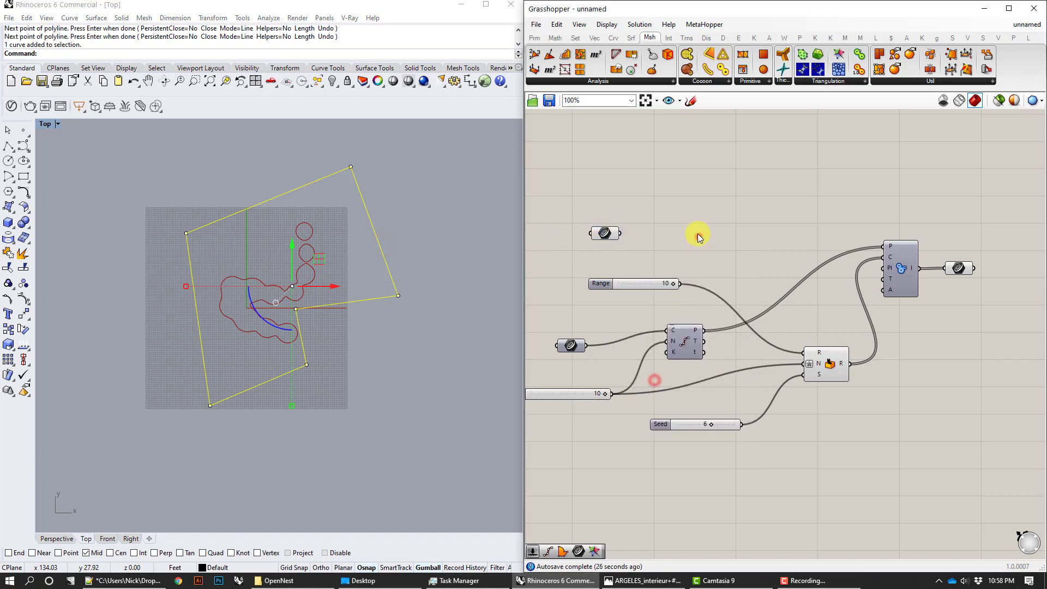
drag(604, 234, 580, 224)
Step: Add a Boundary Surfaces component and connect the polyline's Curve parameter to its E input
double_click(647, 211)
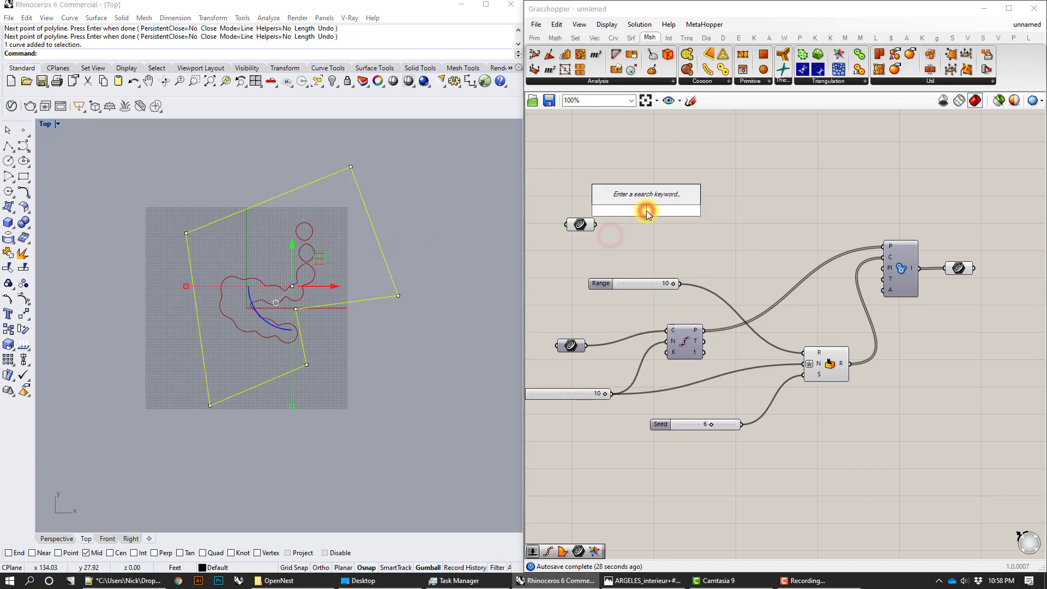
text(bound)
click(648, 201)
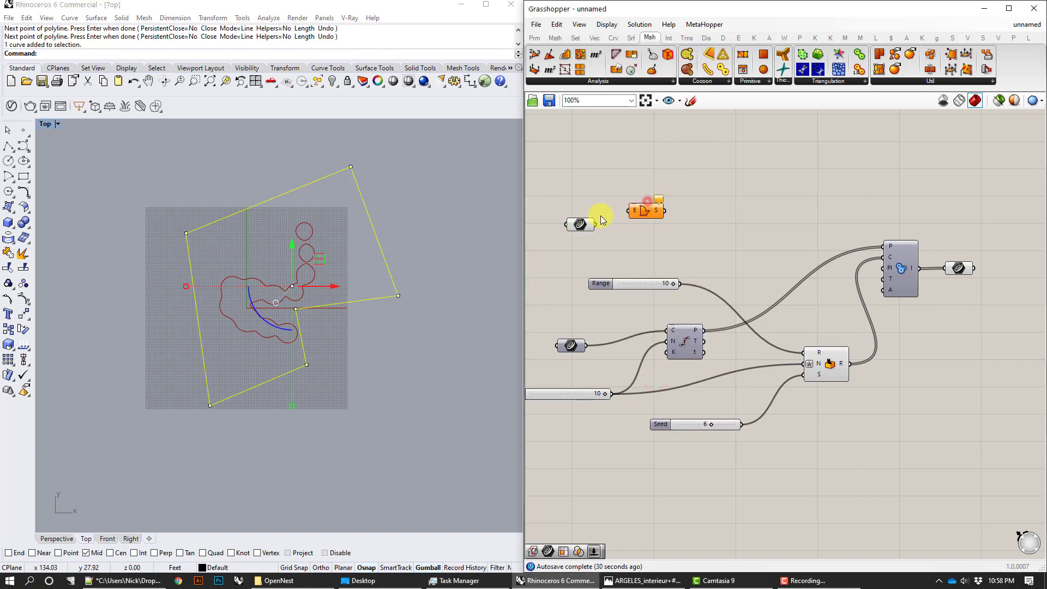
drag(616, 214, 703, 173)
Step: Add a Populate Geometry component and connect the Boundary Surfaces output to its G input
double_click(729, 208)
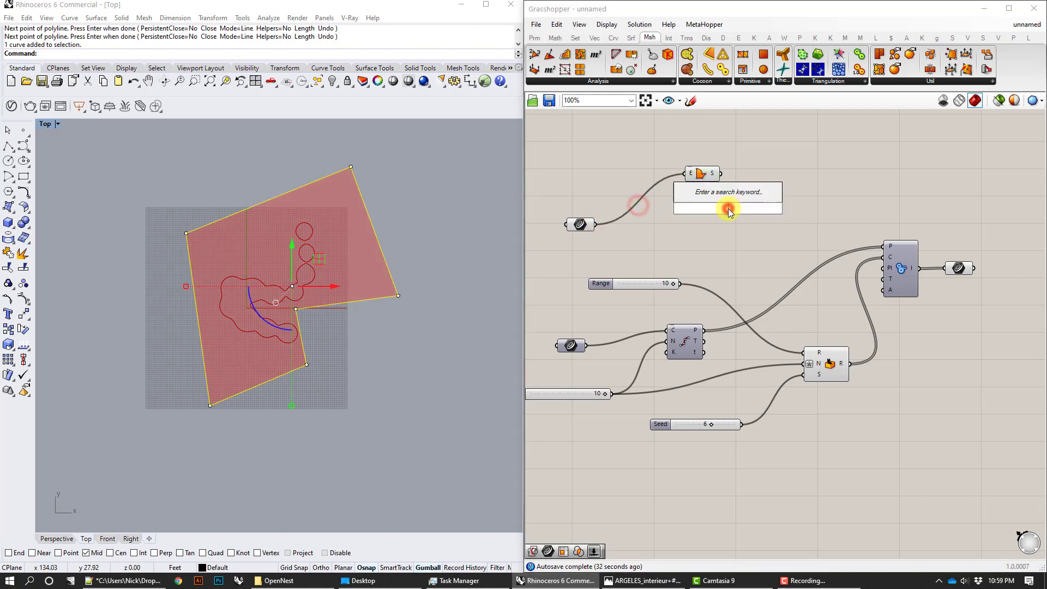
text(pop)
key(Up)
key(Up)
key(Return)
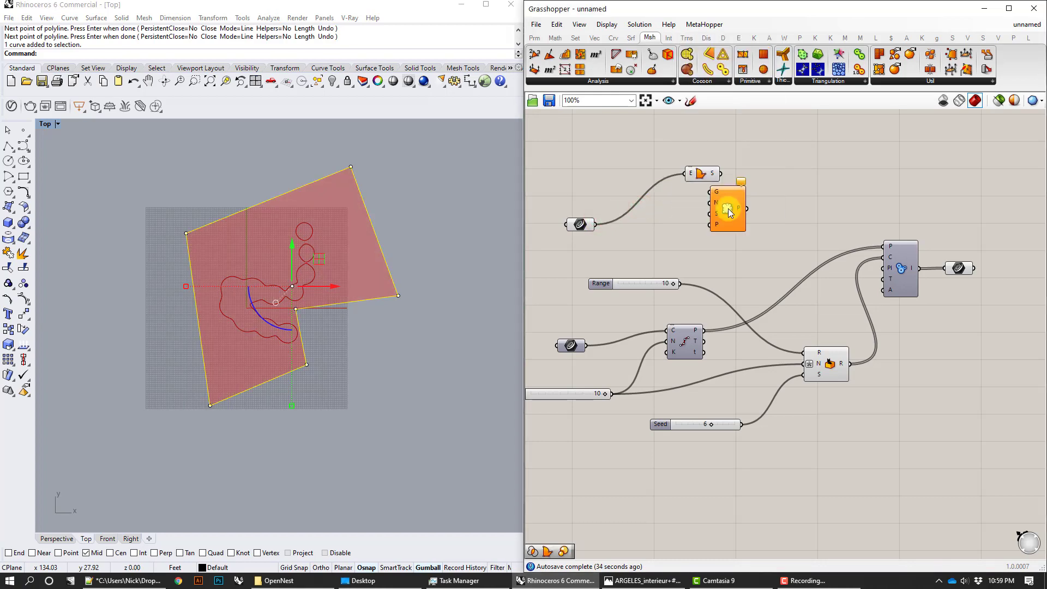
drag(728, 208, 759, 203)
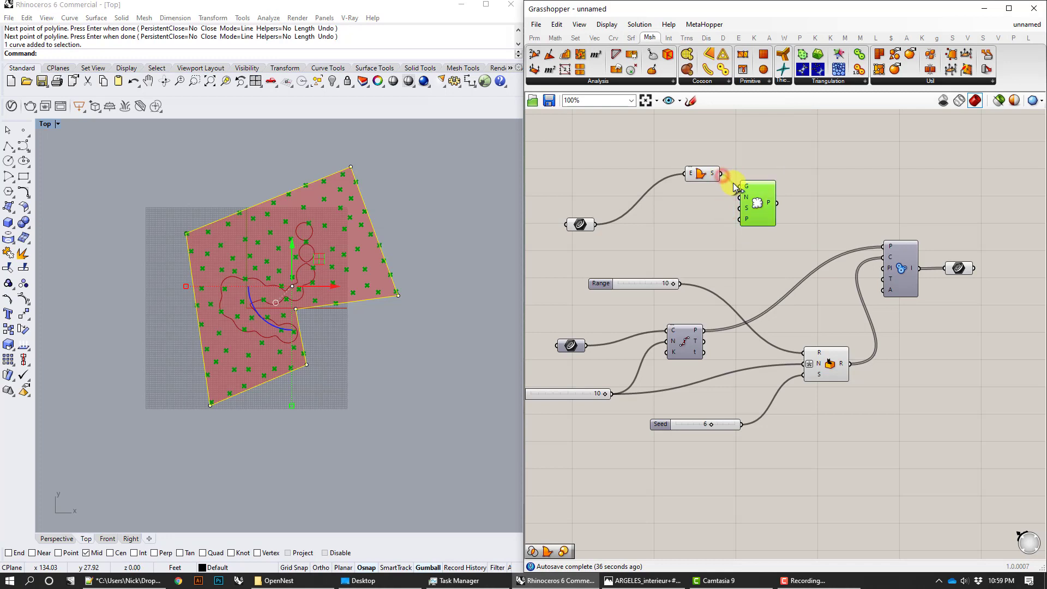
Step: Add an Offset Curve component and connect the polyline's Curve parameter to its C input
double_click(677, 224)
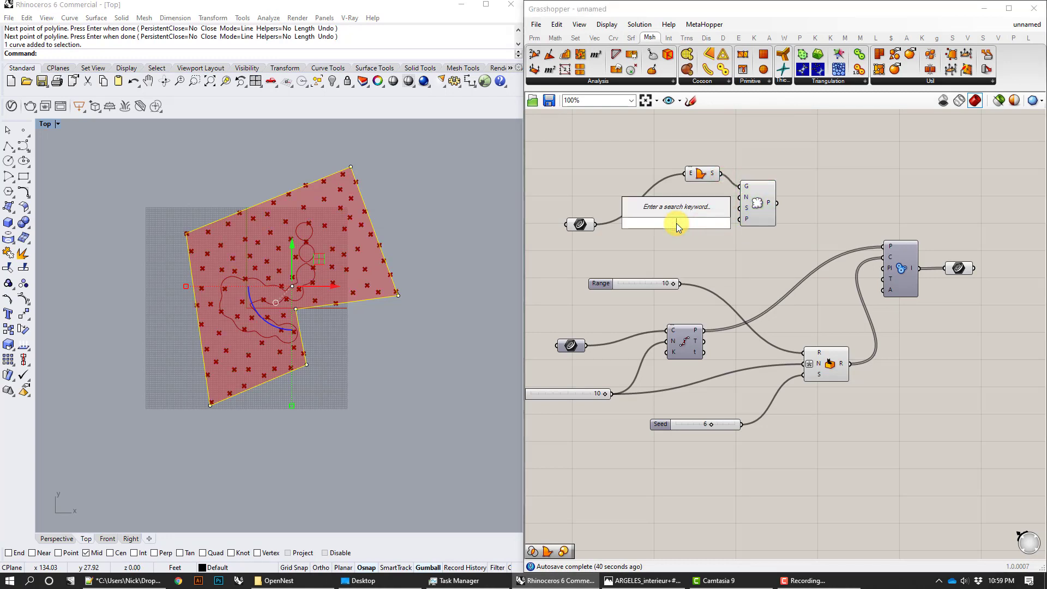
text(offf)
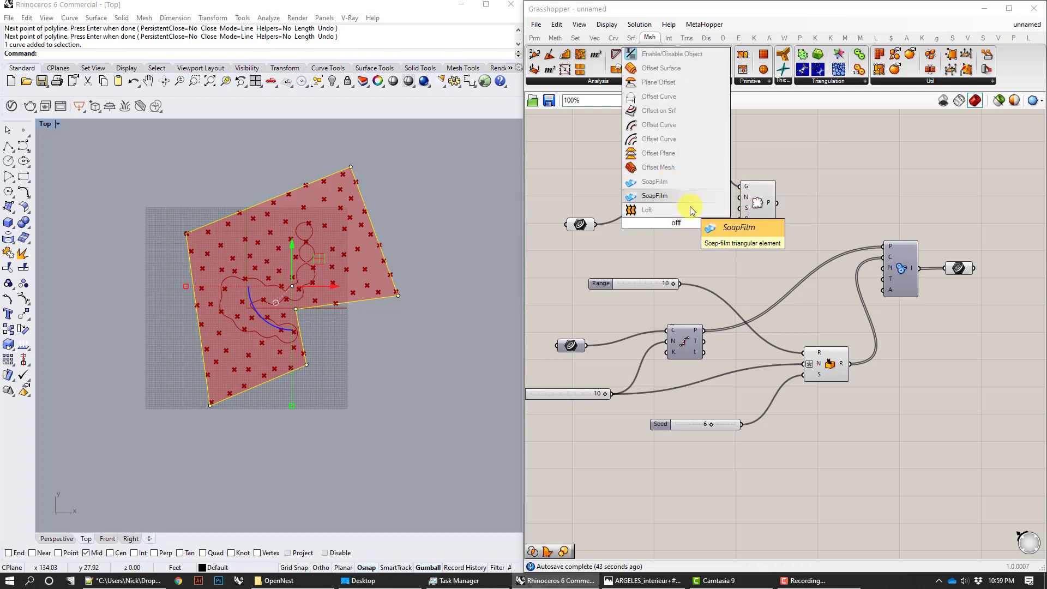
key(BackSpace)
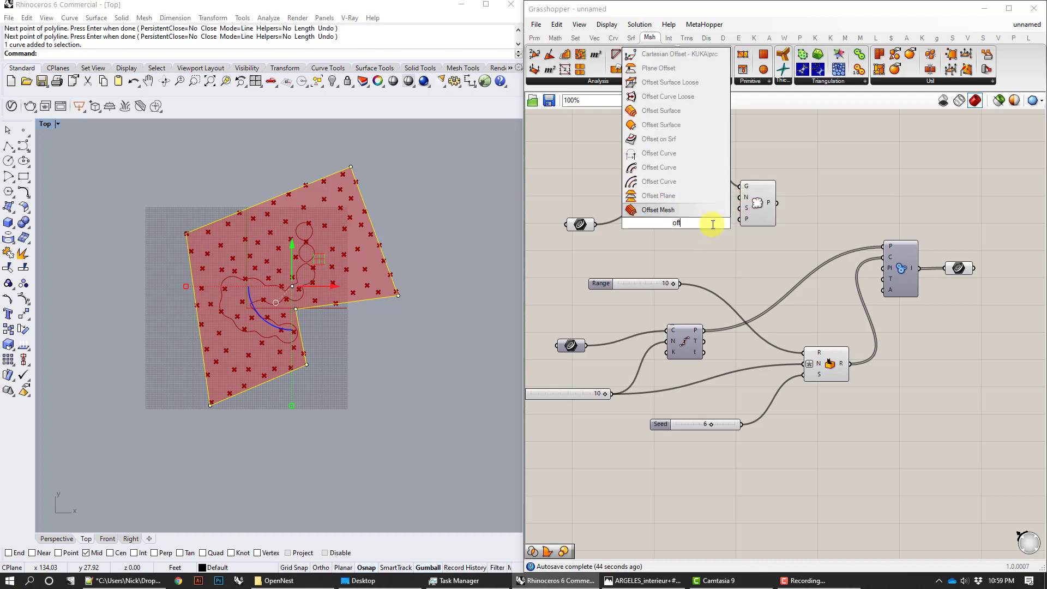
click(683, 167)
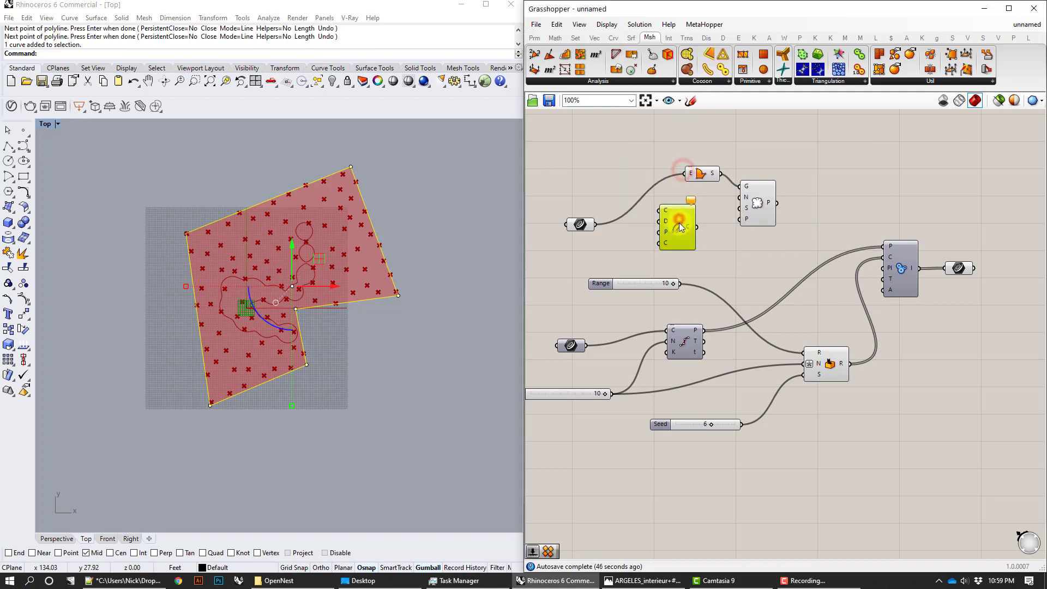
drag(595, 224, 660, 209)
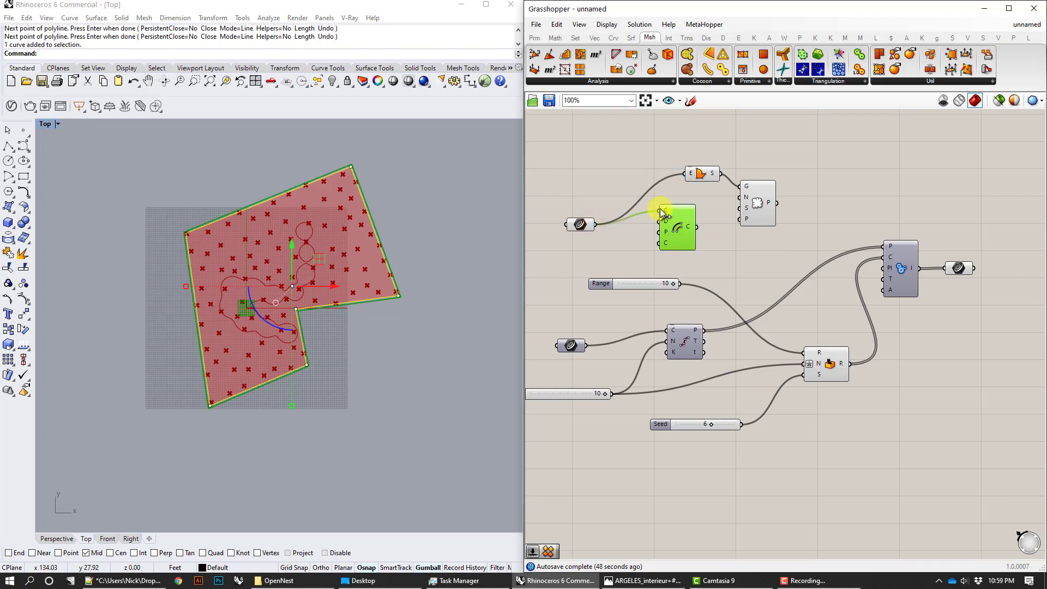
Step: Try an offset distance of -2 on Offset Curve's D input
right_click(664, 221)
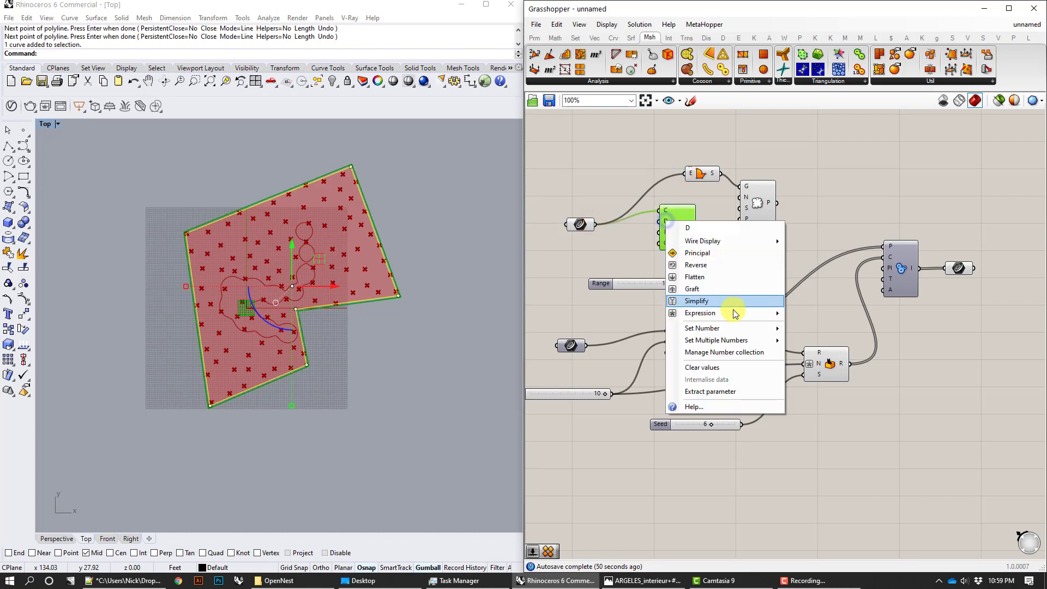
mouse_move(780, 329)
click(826, 331)
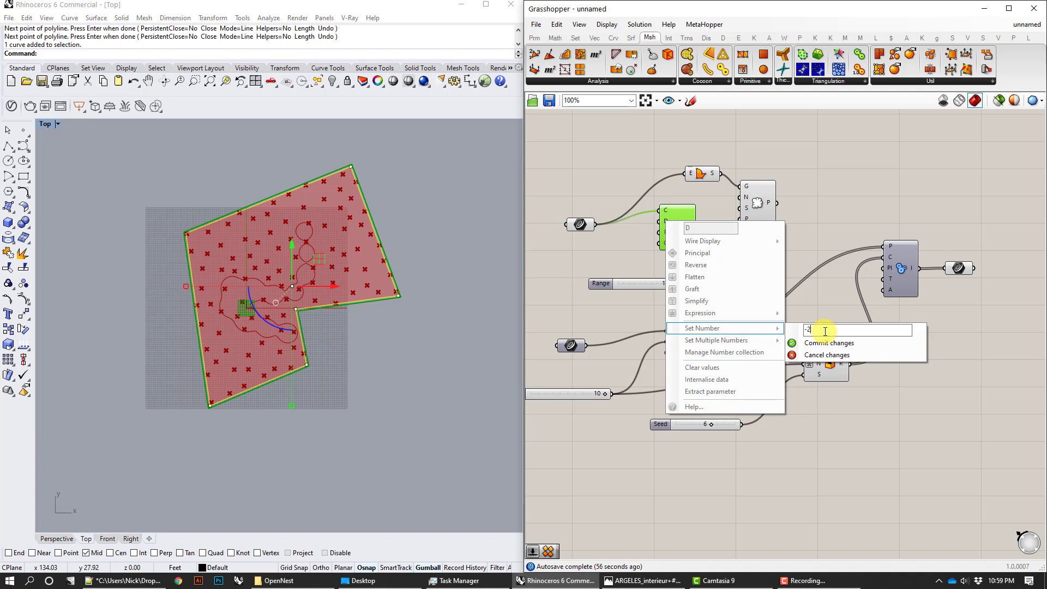
click(829, 343)
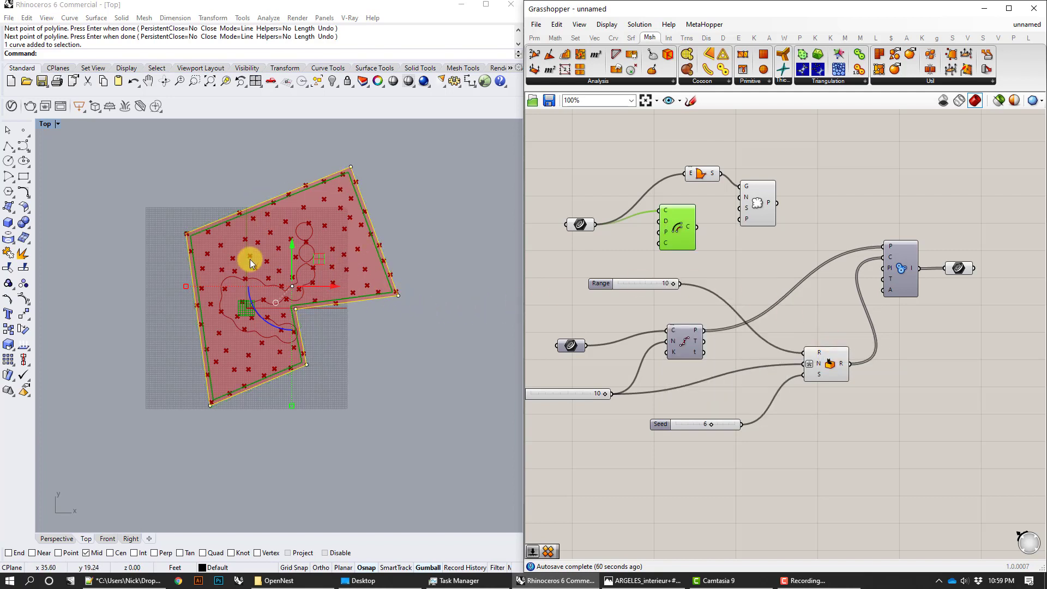
Step: Set Offset Curve's D input to -4
right_click(662, 221)
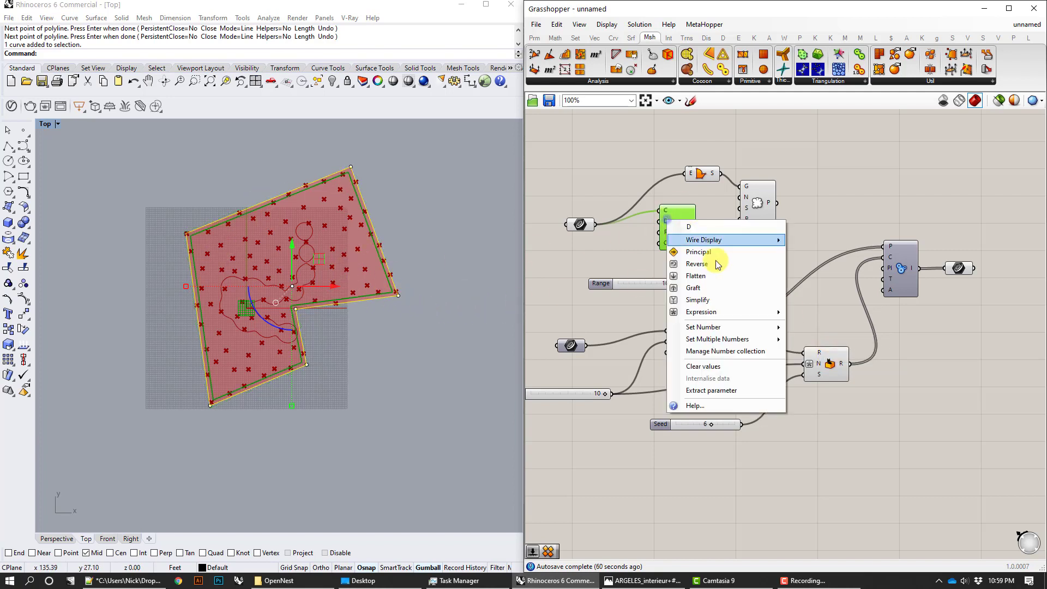
mouse_move(729, 330)
text(-4)
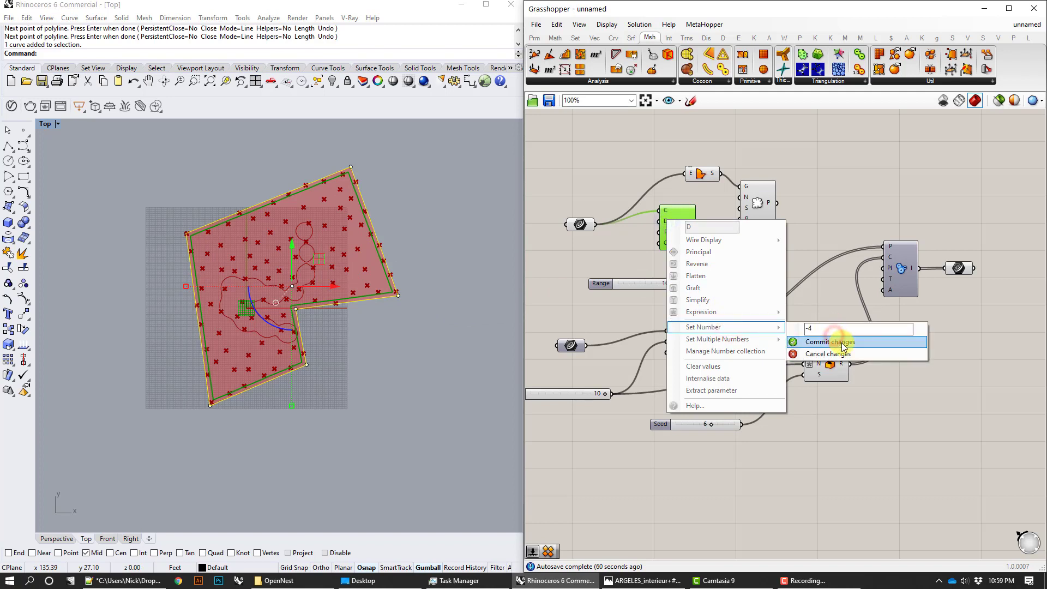
click(842, 342)
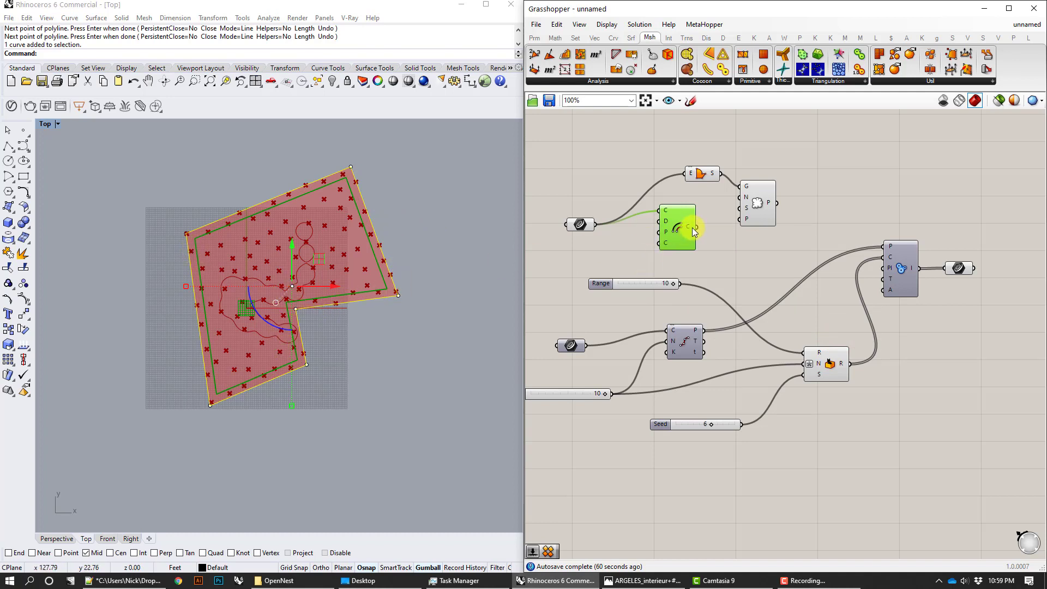
Step: Replace Boundary Surfaces' E input with the Offset Curve output and select the polyline's Curve parameter
drag(695, 227, 686, 173)
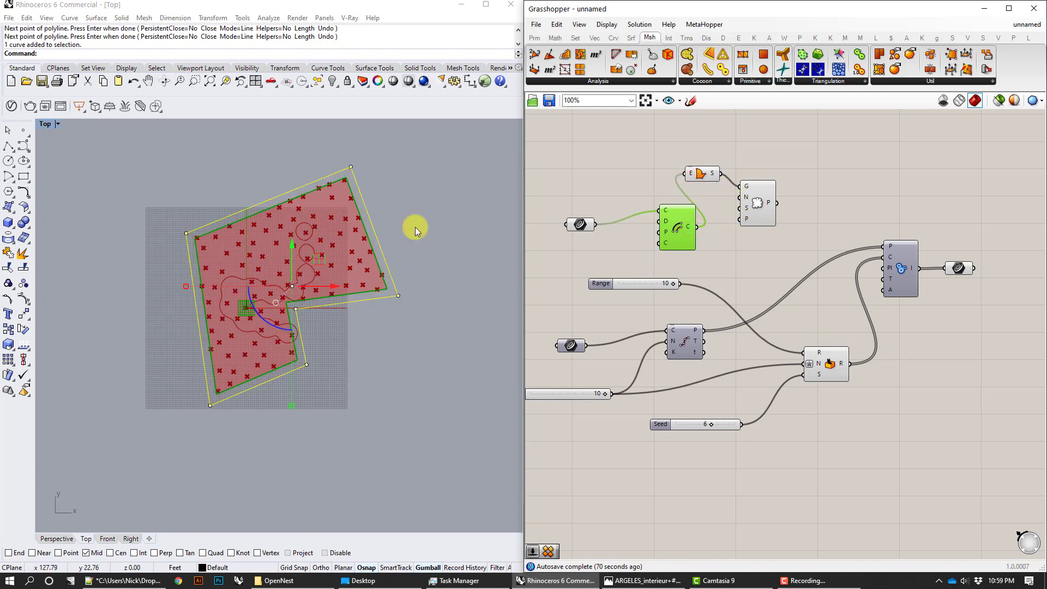
click(636, 182)
click(580, 224)
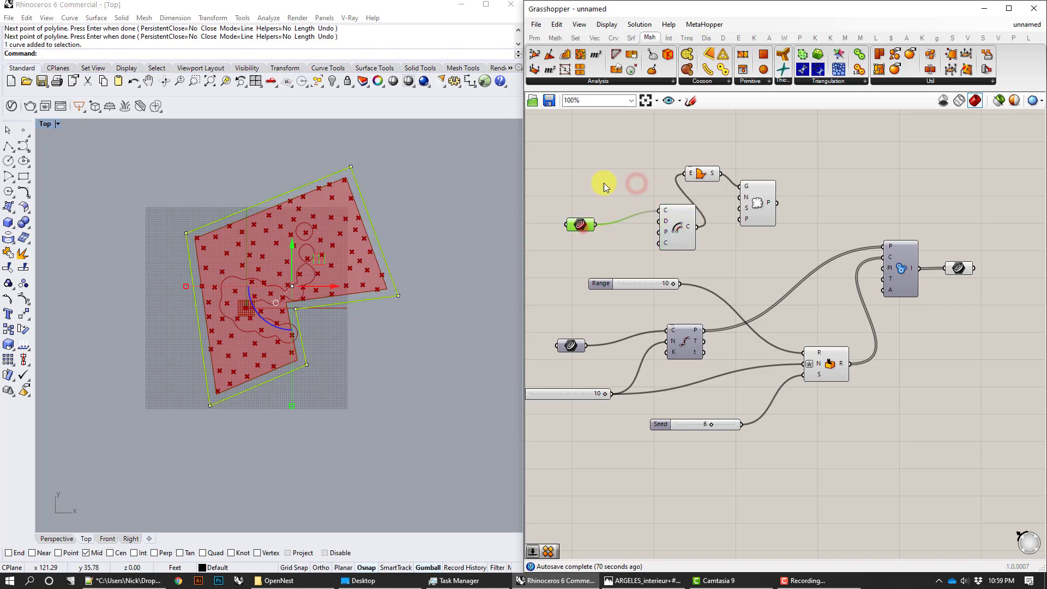
Step: Move the Populate Geometry component farther away from Boundary Surfaces to make room on the canvas
click(604, 182)
click(757, 200)
click(643, 167)
right_drag(733, 213, 704, 212)
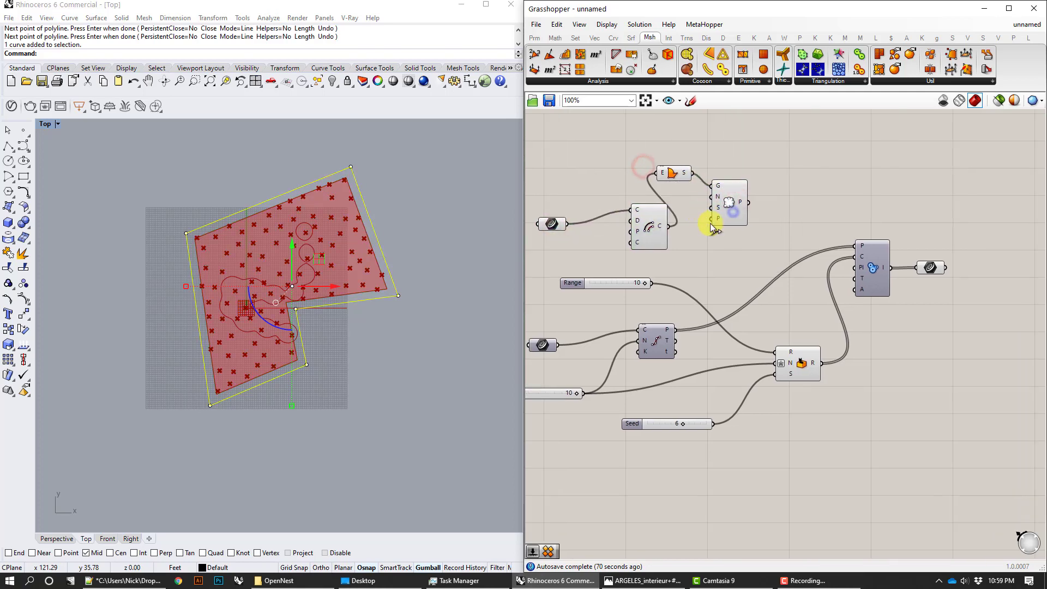
click(734, 205)
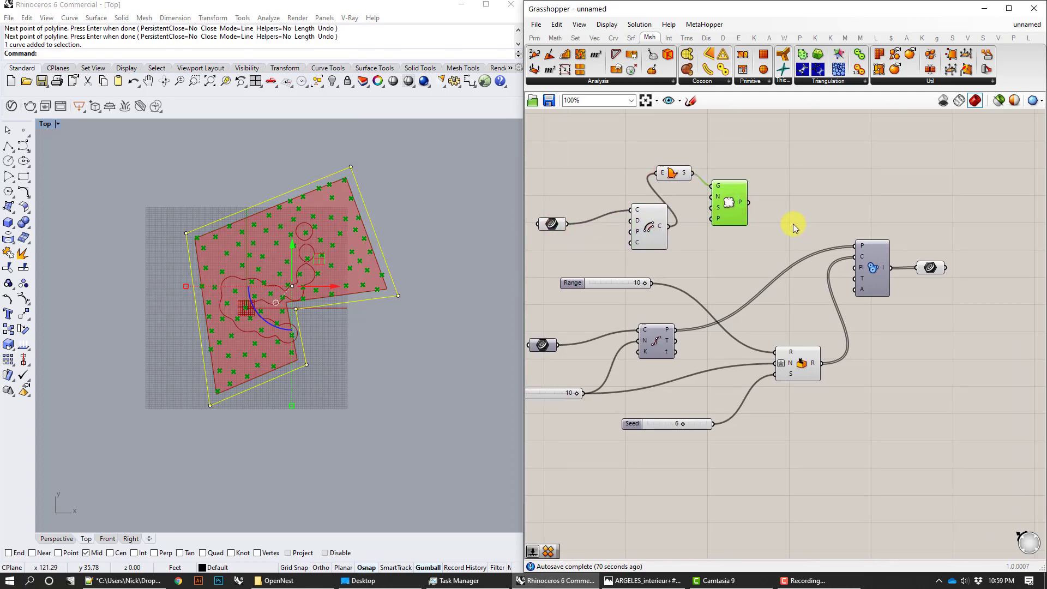
right_drag(789, 220, 774, 213)
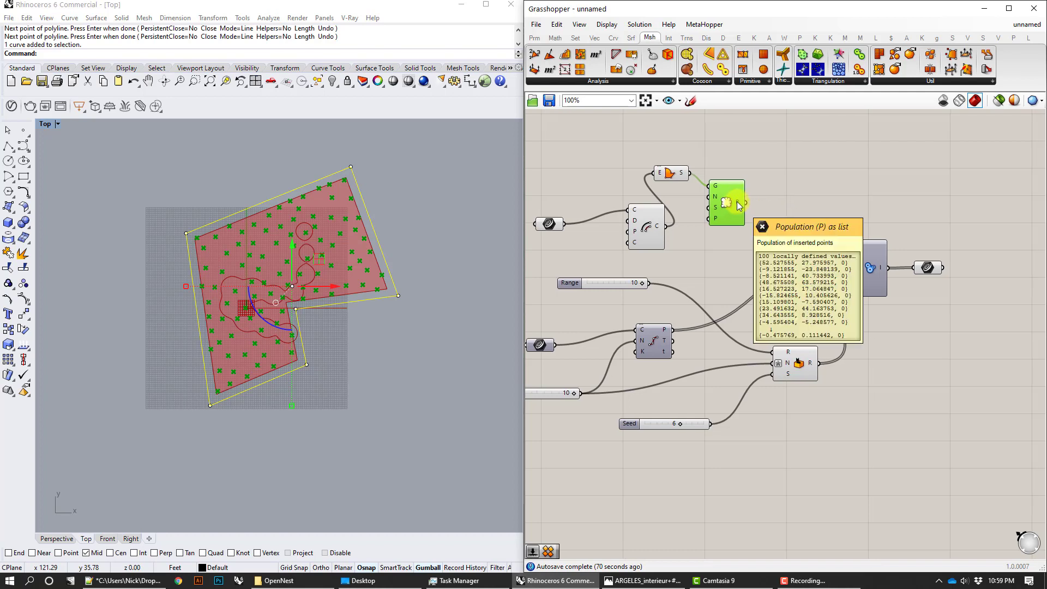
drag(720, 206, 757, 202)
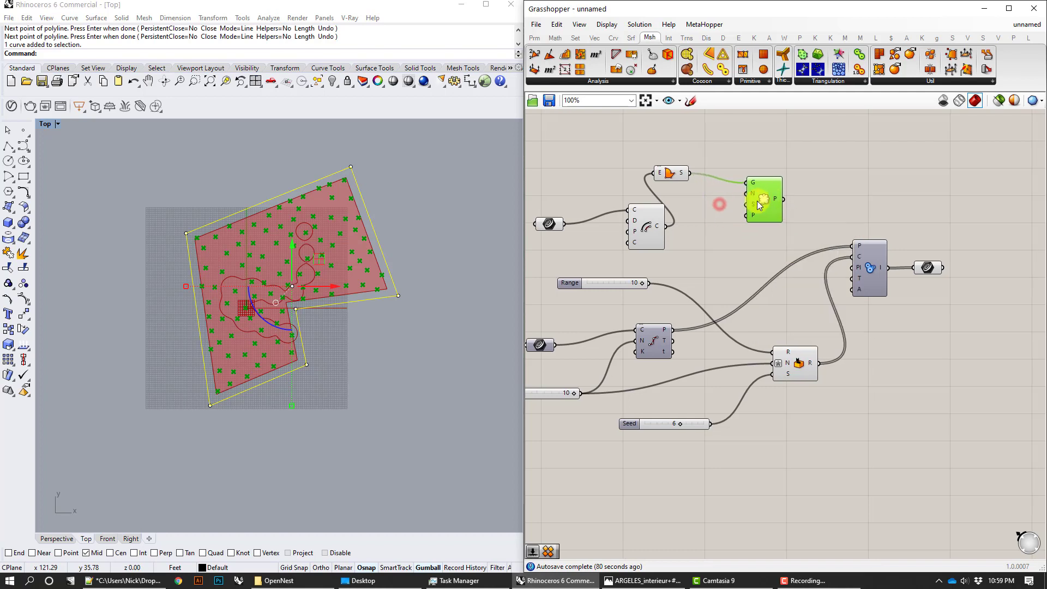
Step: Add a number slider, connect it to Populate Geometry's N input as the point count, and set it to 50
double_click(706, 277)
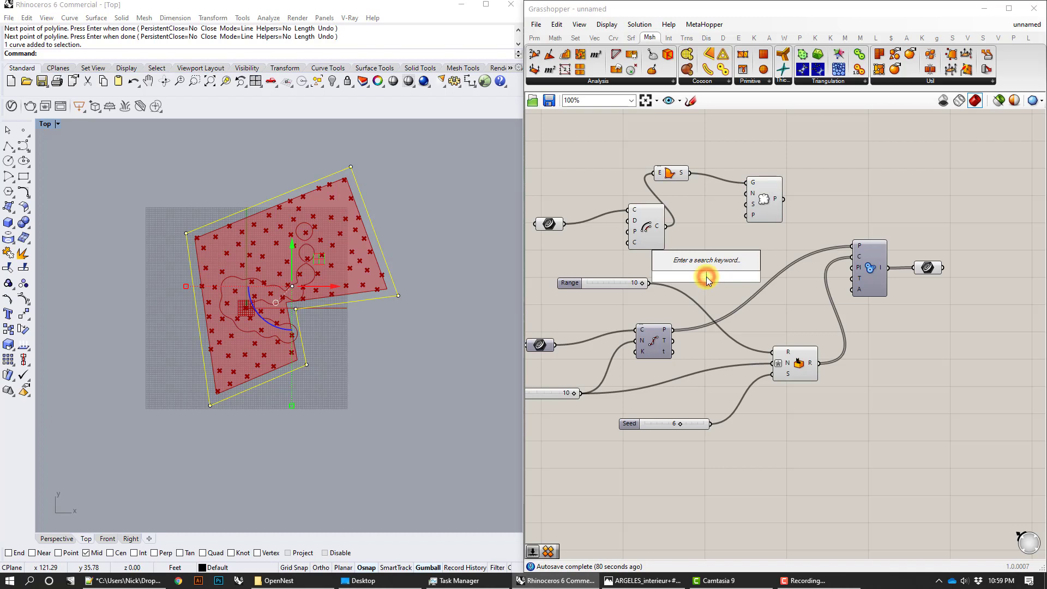
text(100)
key(Return)
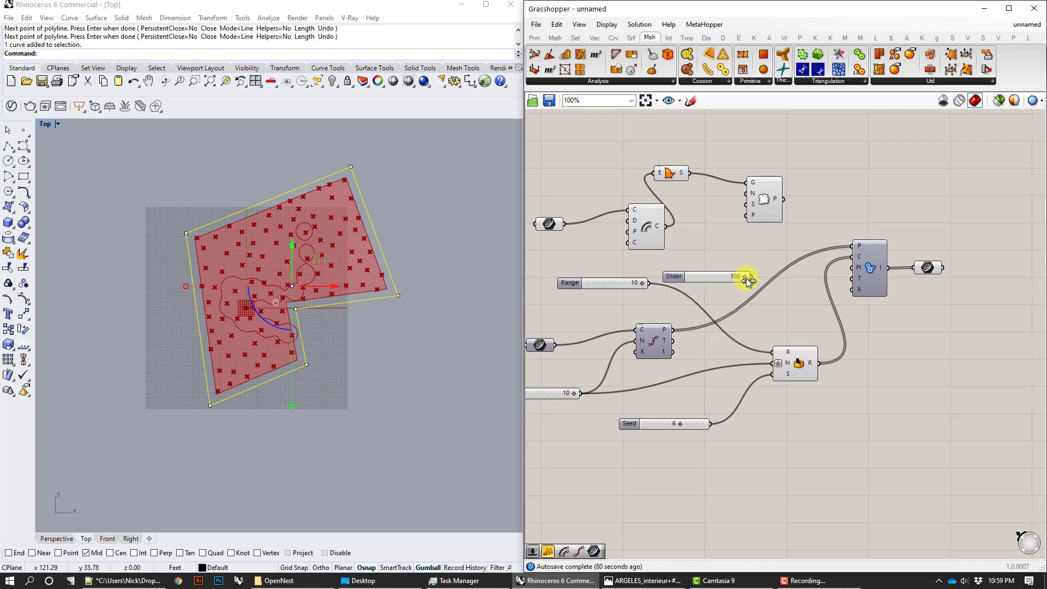
drag(746, 278, 745, 195)
Step: Delete the Divide Curve component and the Number slider that fed its division count
click(656, 341)
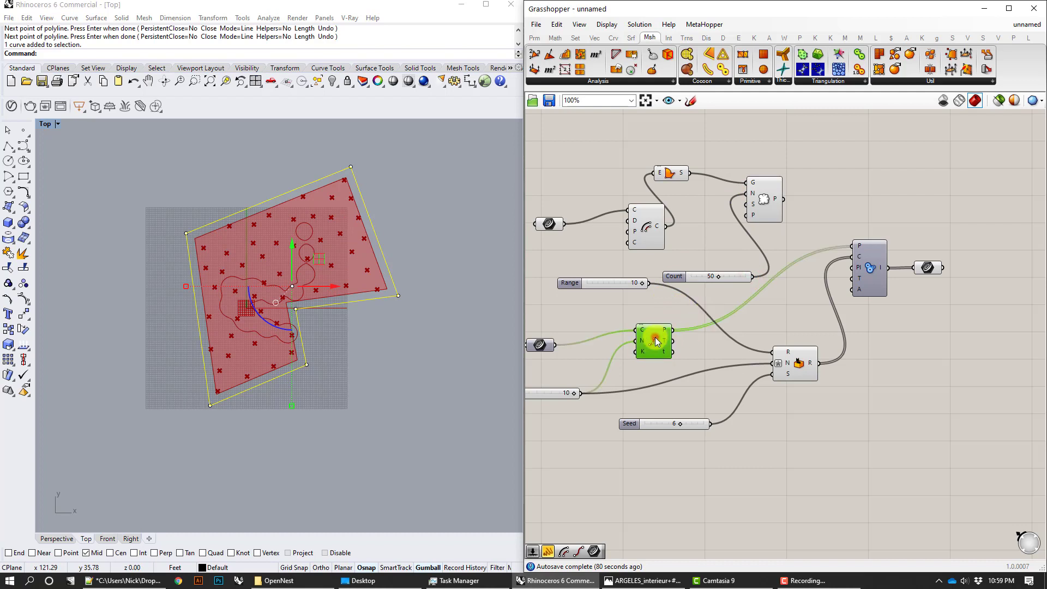
key(Delete)
right_drag(662, 361, 713, 345)
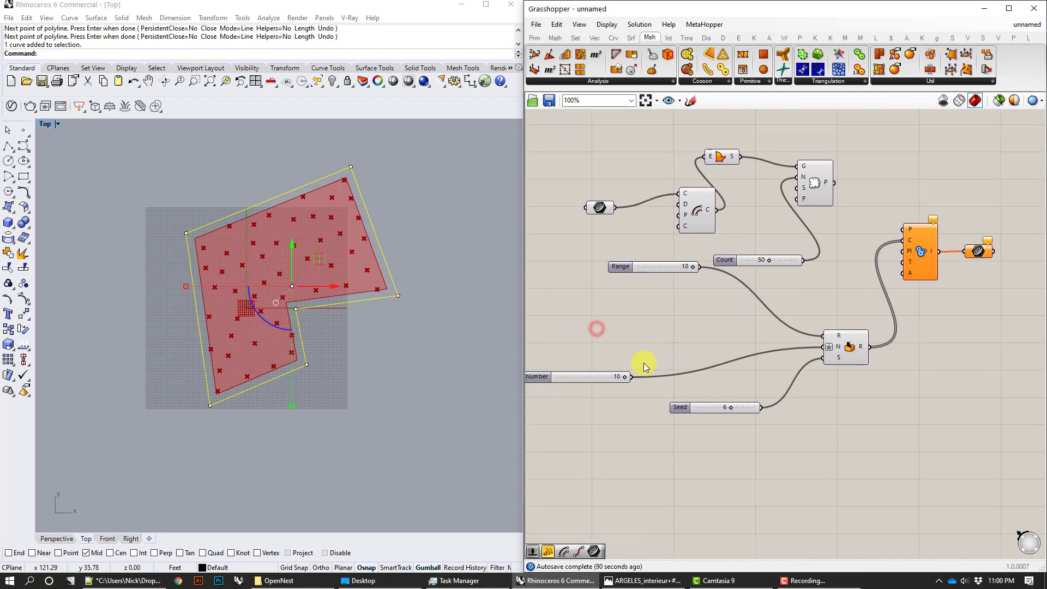
click(603, 377)
key(Delete)
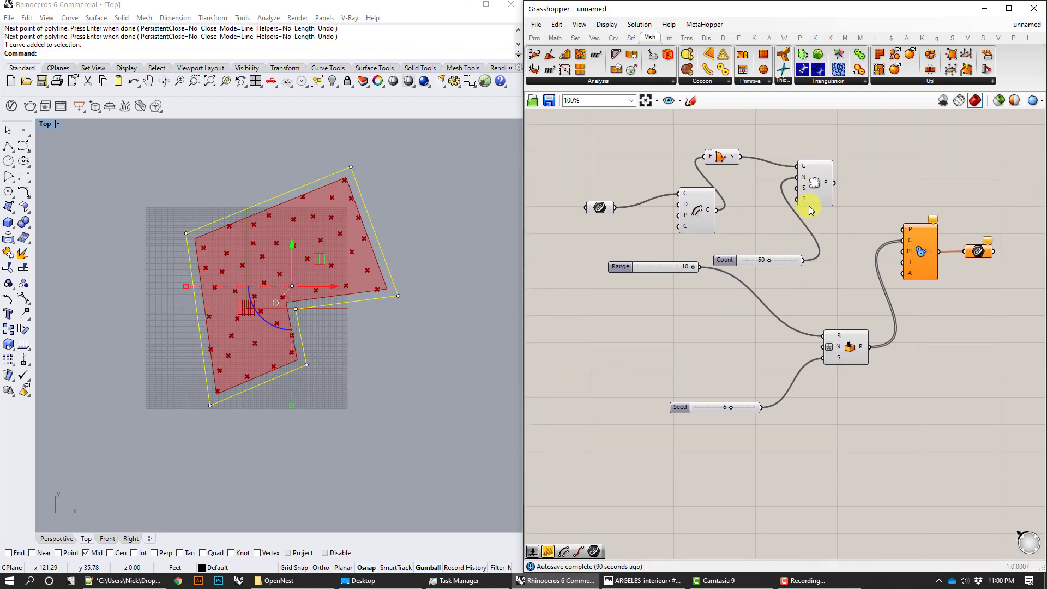
Step: Connect the Count slider to Random's N input and Populate Geometry's output to the metaball component's P input
drag(805, 258, 825, 347)
drag(835, 182, 903, 230)
mouse_move(934, 220)
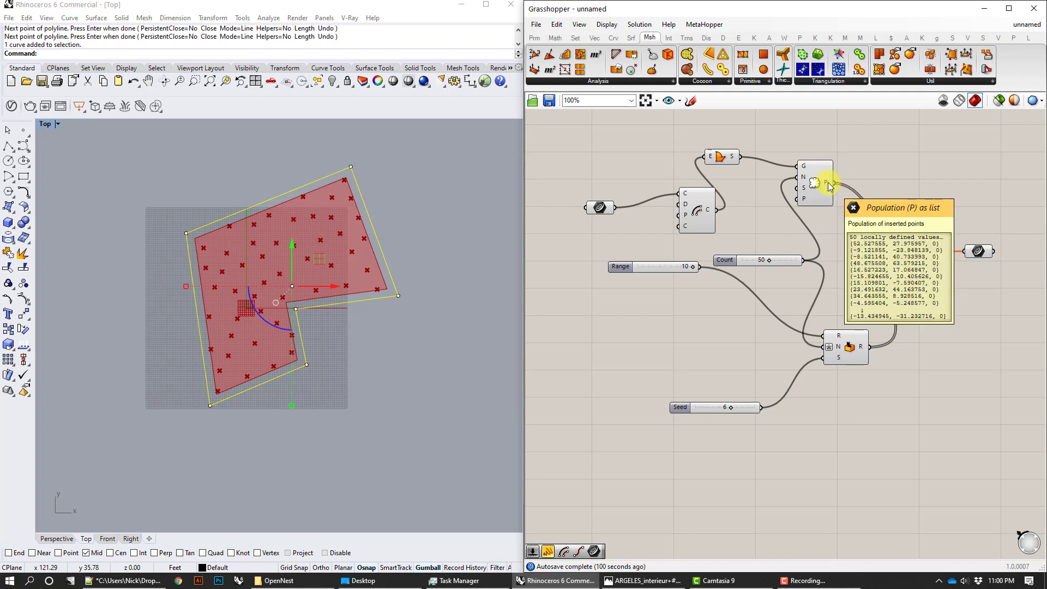
Step: Remove the x+1 expression from Random's N input
right_click(840, 348)
click(900, 455)
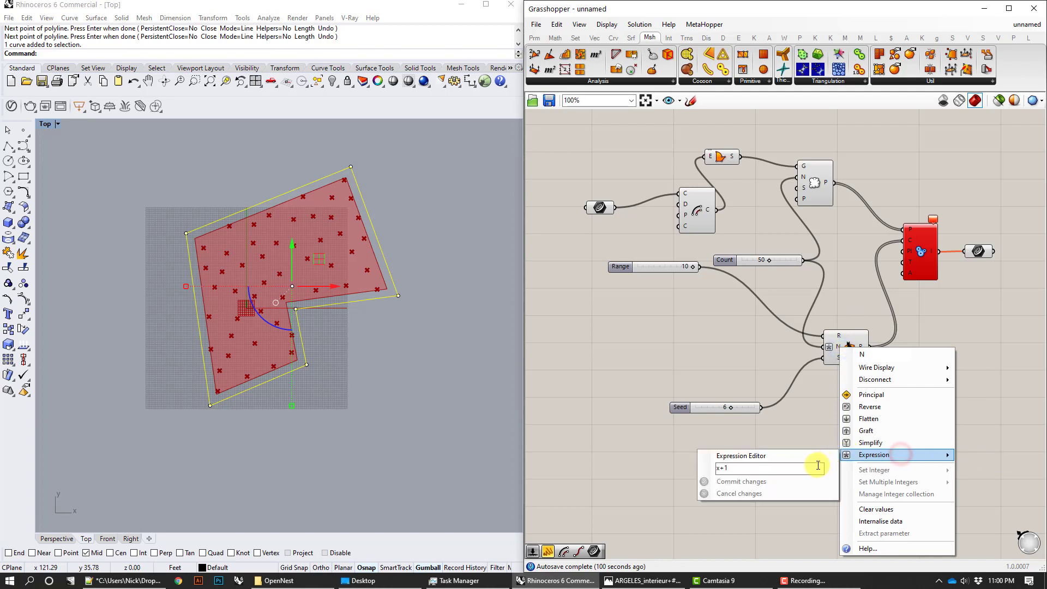
drag(816, 468, 671, 468)
key(BackSpace)
click(742, 483)
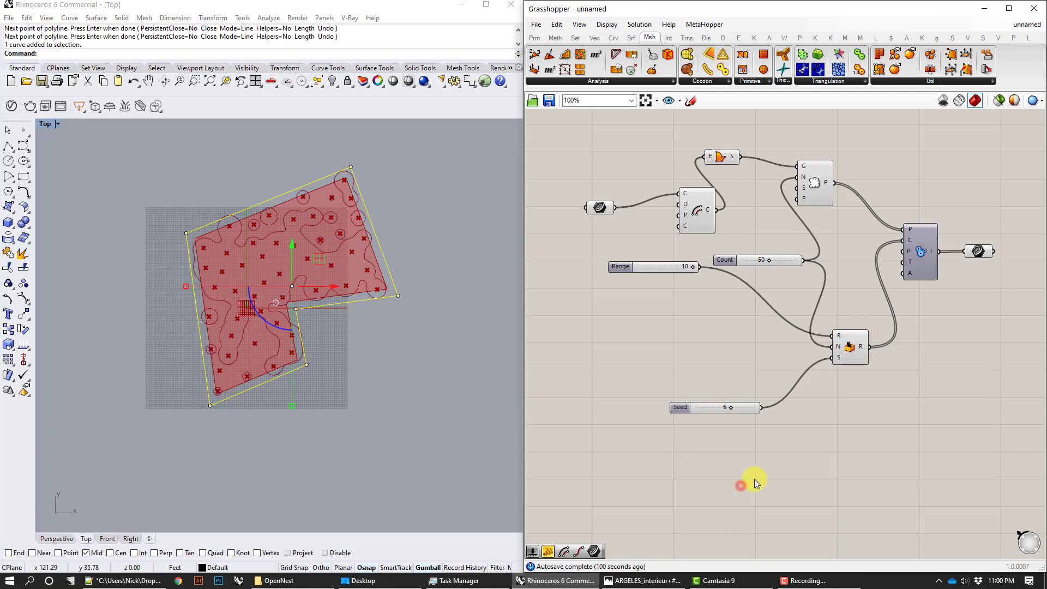
Step: Turn off the preview of the Populate Geometry and Random components
drag(864, 438, 822, 161)
right_click(840, 138)
click(862, 152)
click(734, 205)
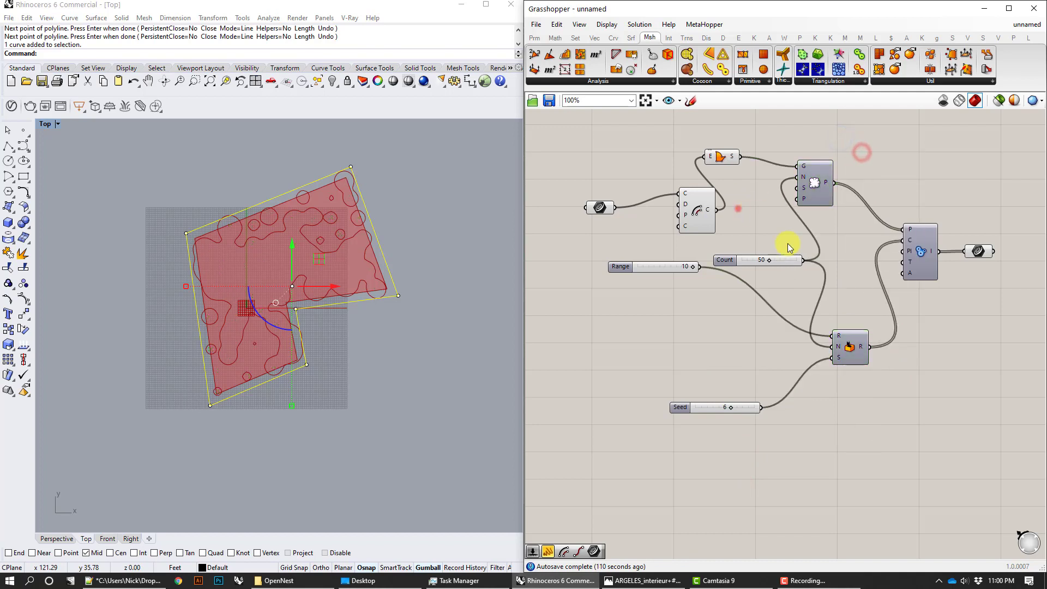
Step: Nudge the metaball component and turn off the preview of Offset Curve and Boundary Surfaces
click(928, 250)
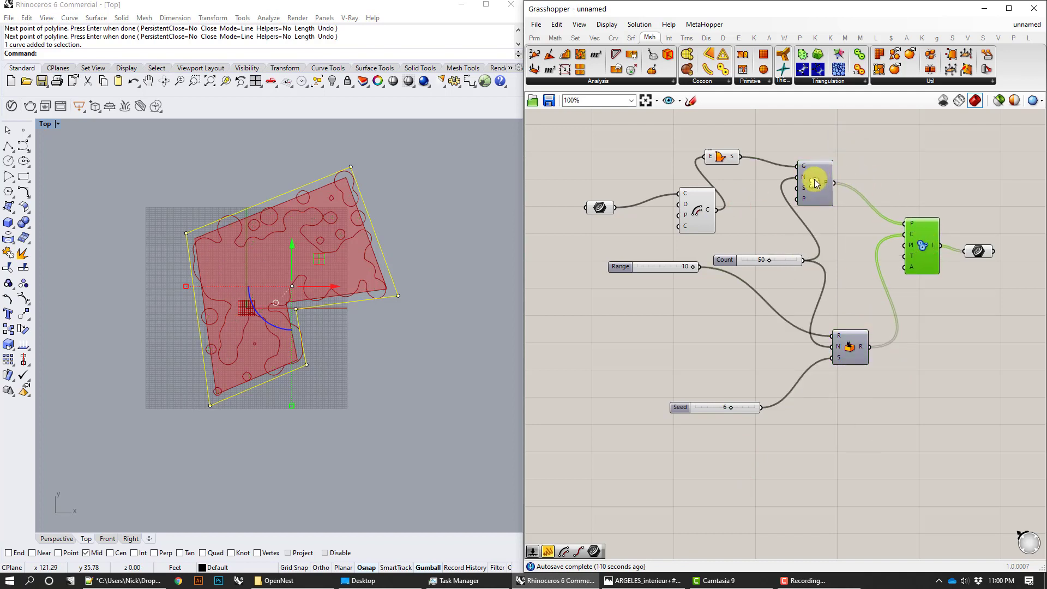
drag(747, 228, 657, 134)
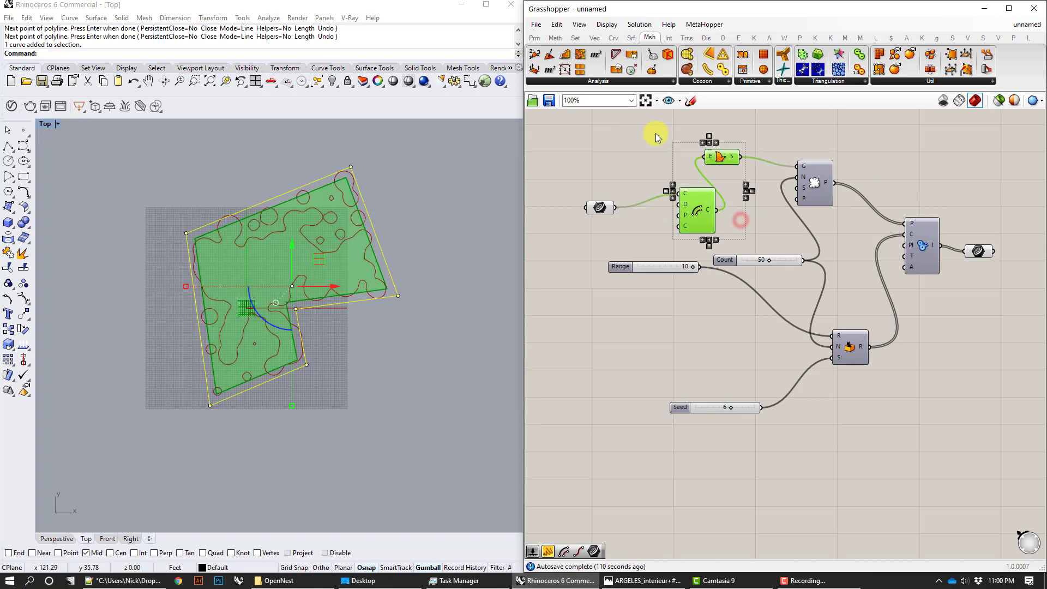
right_click(658, 134)
click(666, 153)
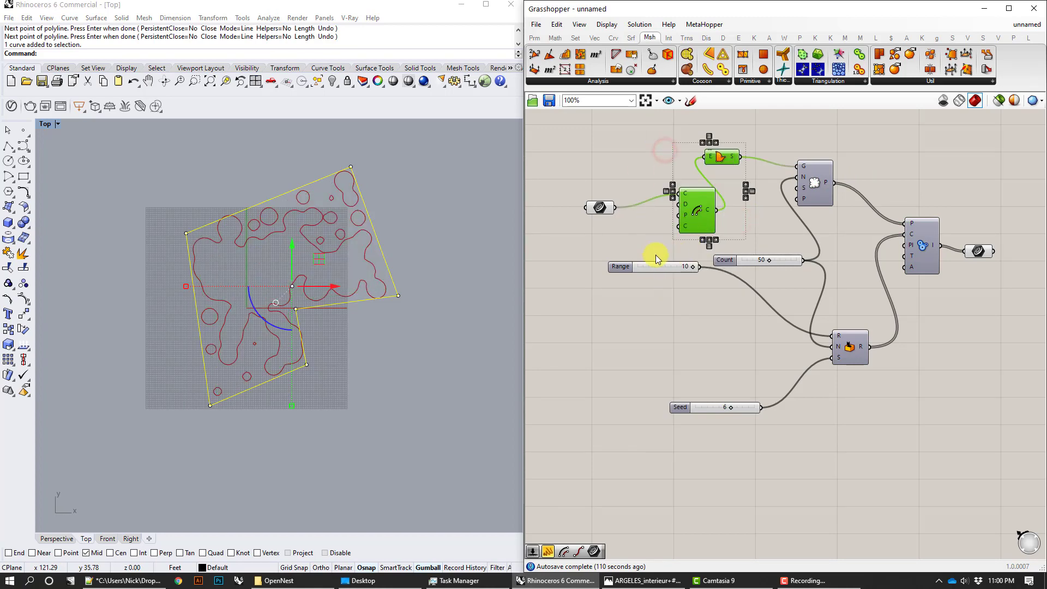
Step: Move the Range slider closer to the Random component and set it to 7
scroll(752, 276, up, 1)
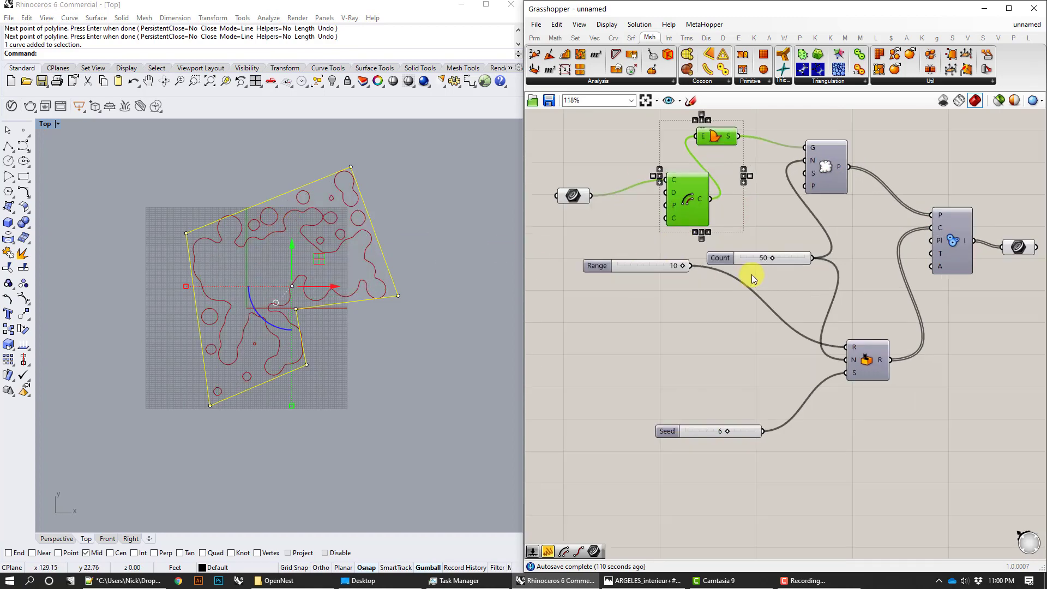
drag(678, 268, 714, 329)
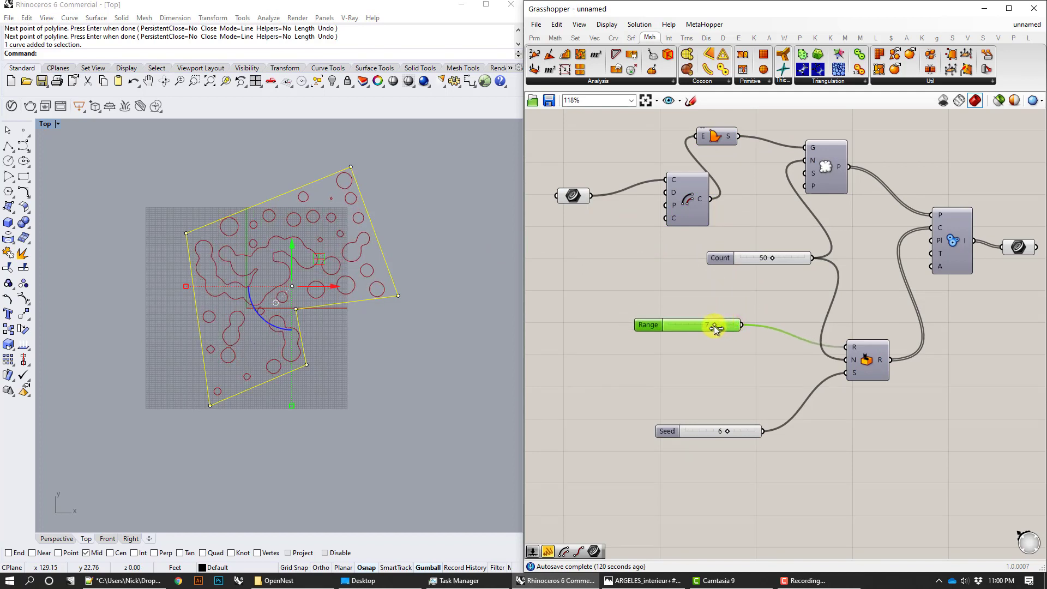
Step: Try an offset distance of -6 on Offset Curve's D input
right_click(676, 197)
click(738, 294)
right_click(675, 195)
mouse_move(743, 300)
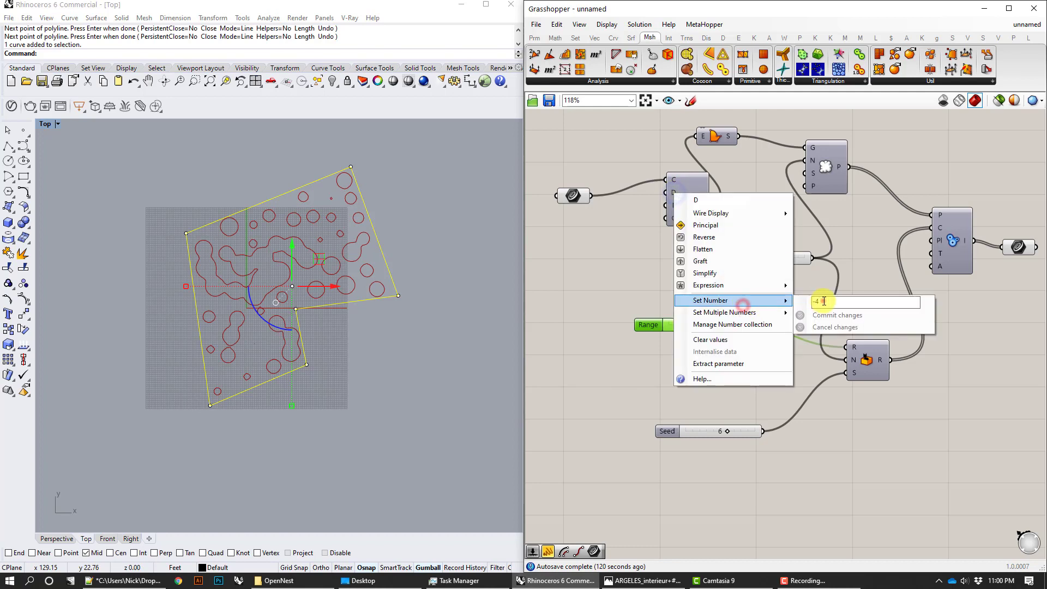
text(-4)
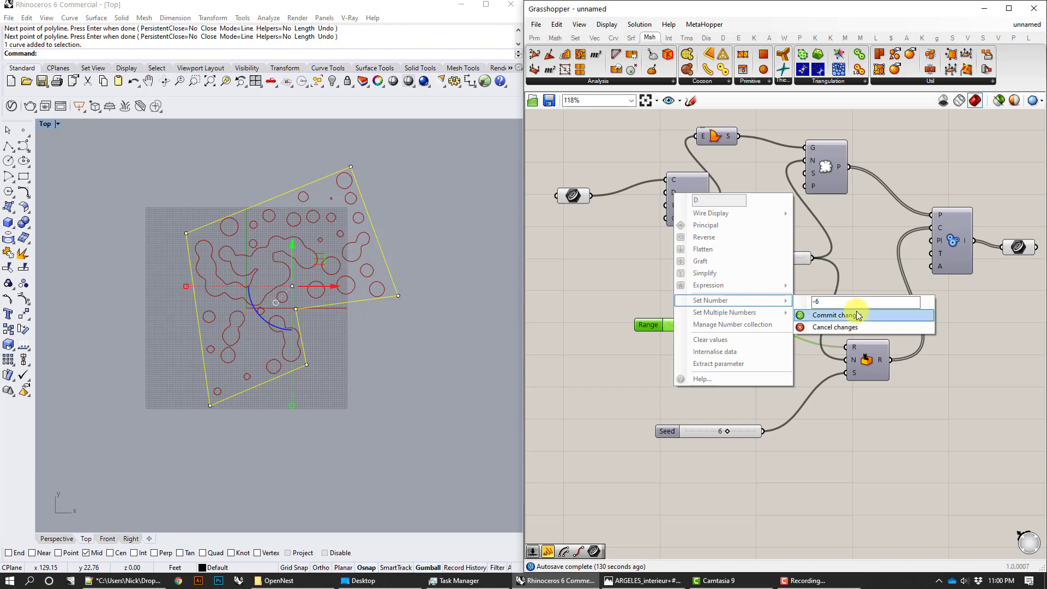
click(856, 312)
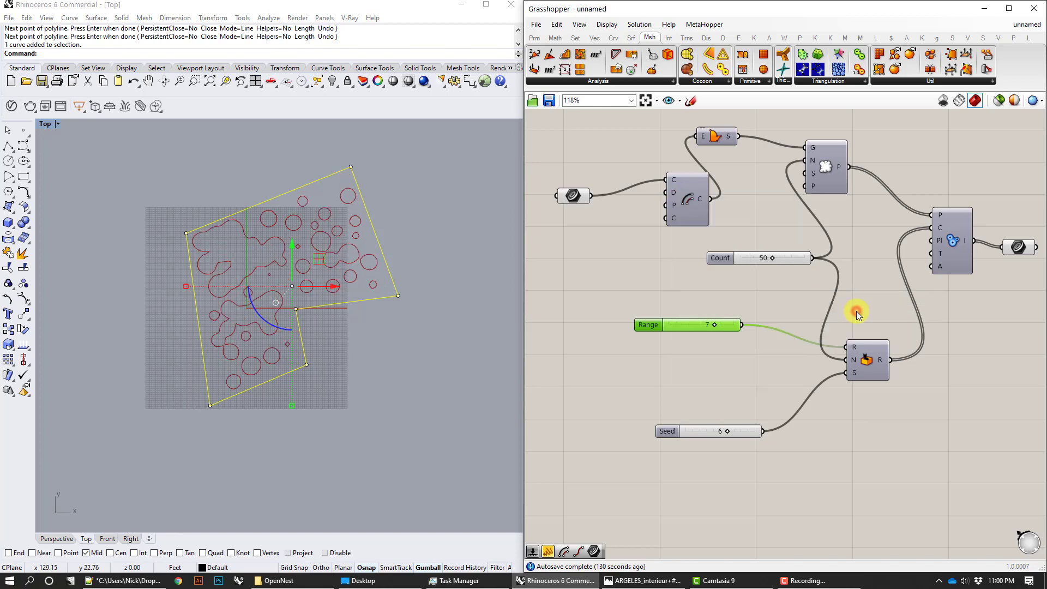
Step: Set Offset Curve's D input to -8
right_click(677, 192)
click(762, 298)
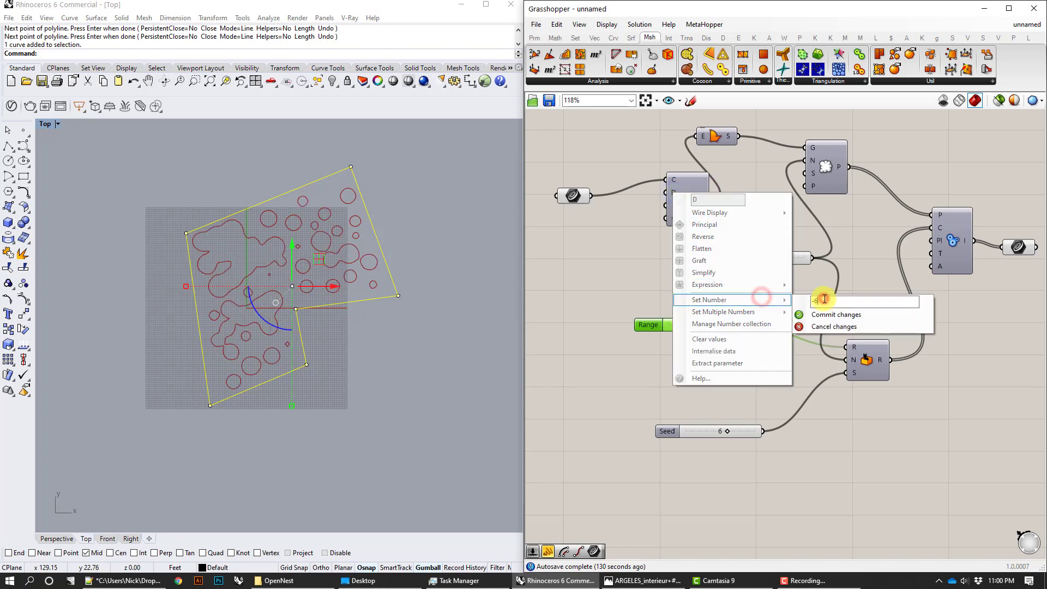
key(BackSpace)
text(8)
key(Return)
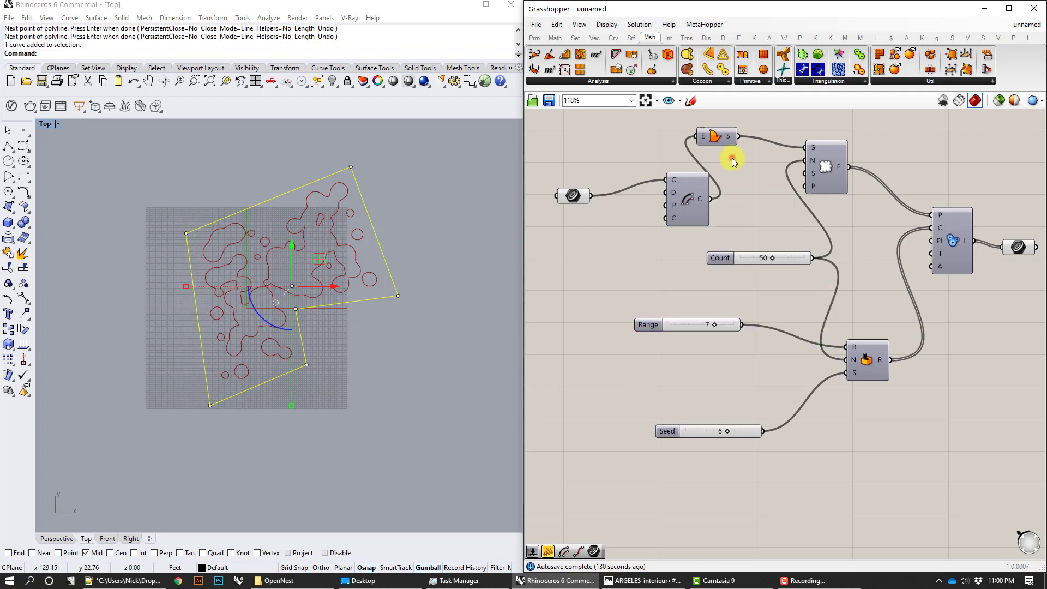
Step: Preview the offset curve to compare it with the boundary polyline, and hide its preview again
click(692, 186)
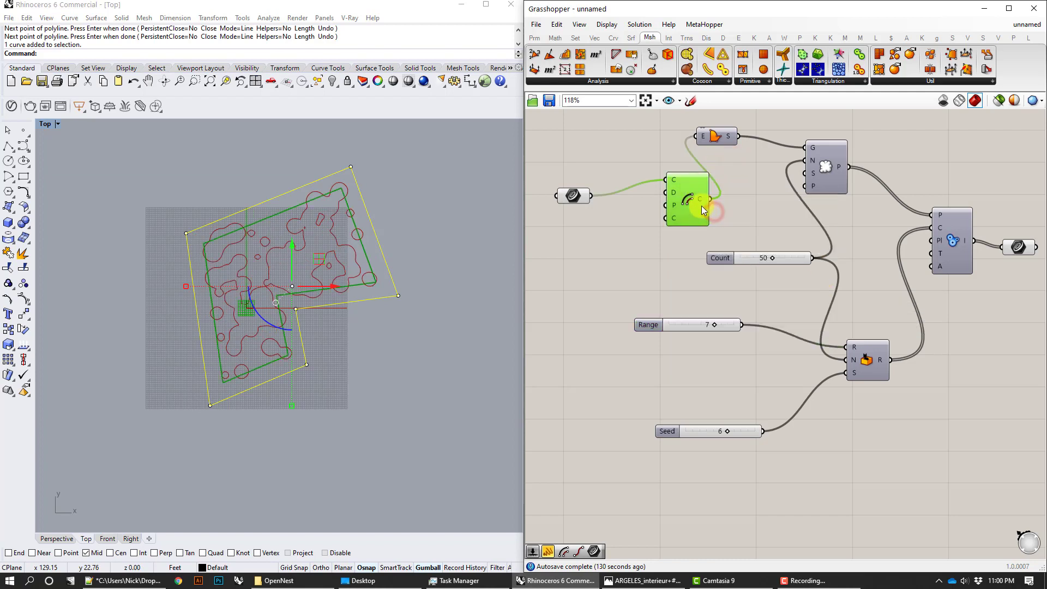
right_click(687, 201)
click(338, 195)
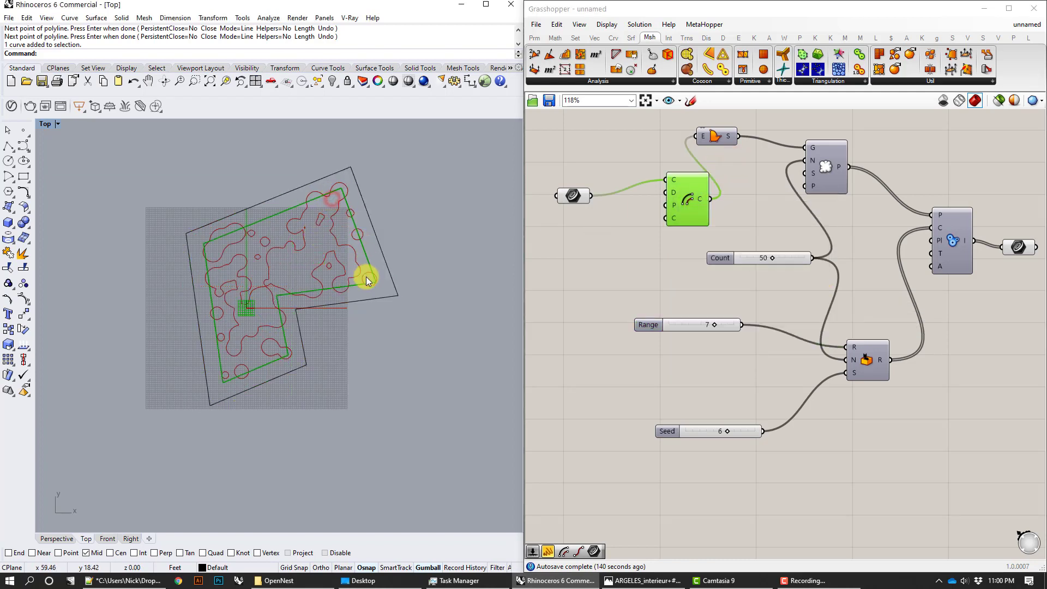
right_click(671, 192)
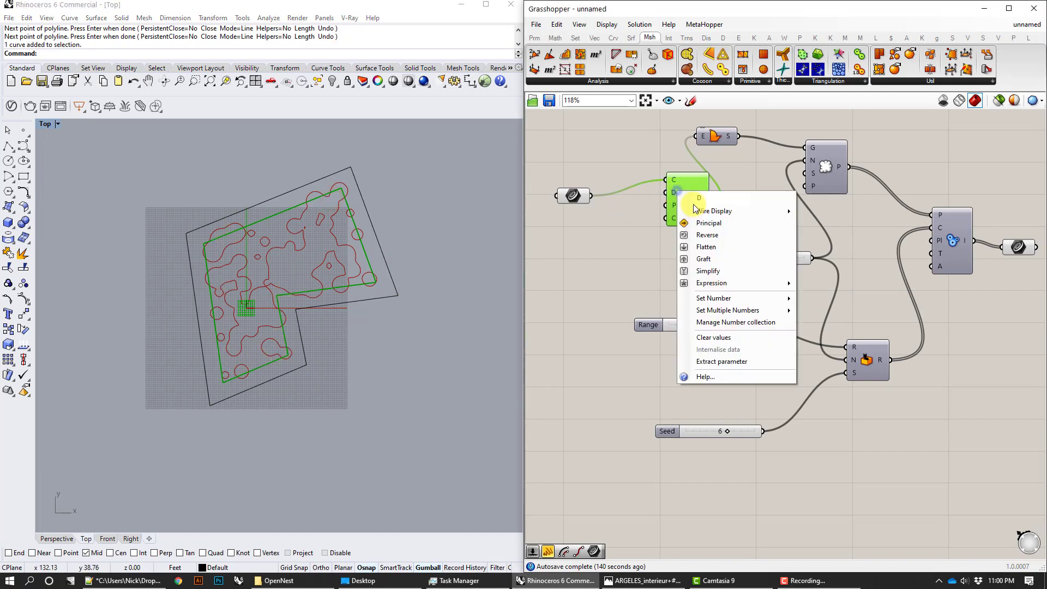
right_click(692, 182)
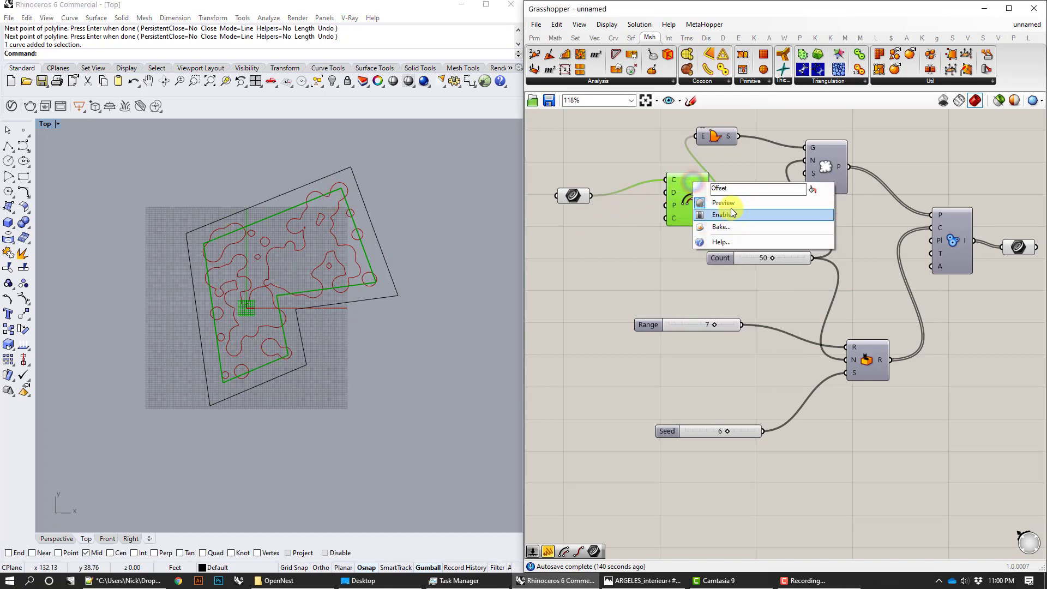
click(725, 202)
scroll(380, 256, up, 3)
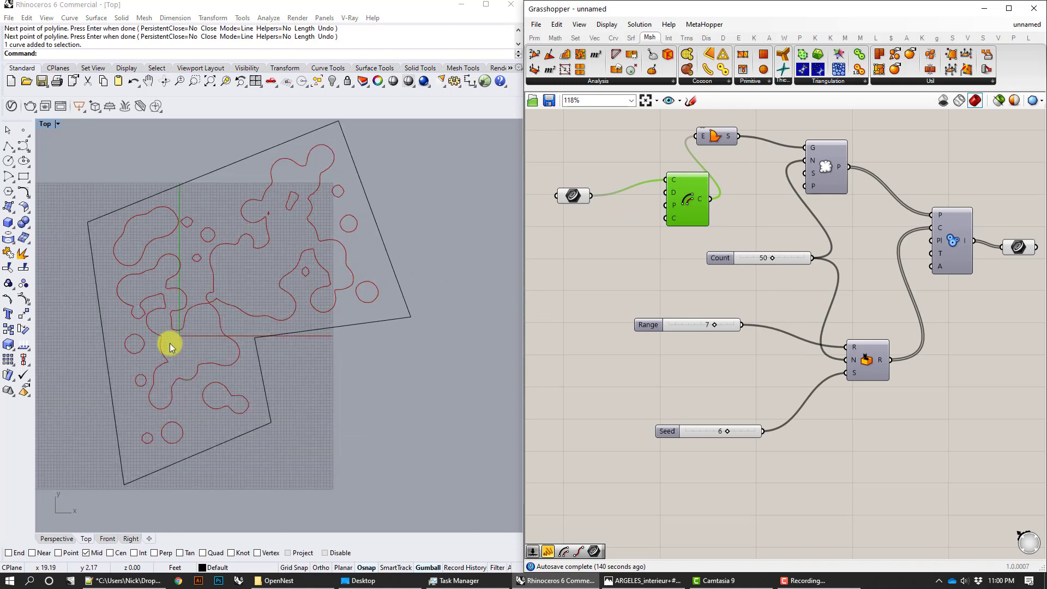
Step: Duplicate the Count slider and connect the copy to Populate Geometry's S input
right_drag(697, 277, 691, 298)
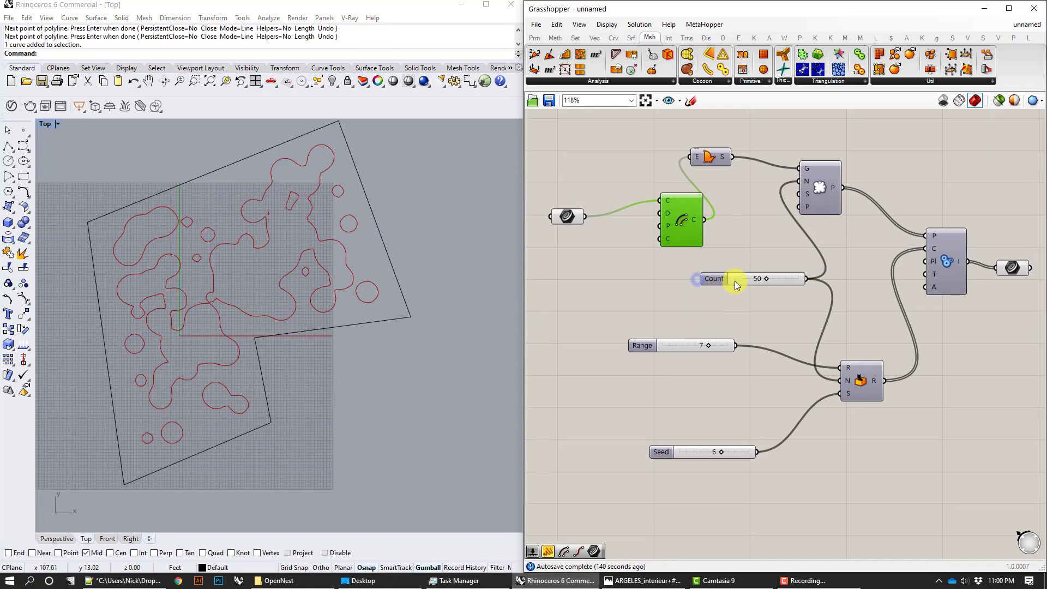
click(740, 284)
key(ctrl+c)
key(ctrl+v)
drag(742, 283, 741, 252)
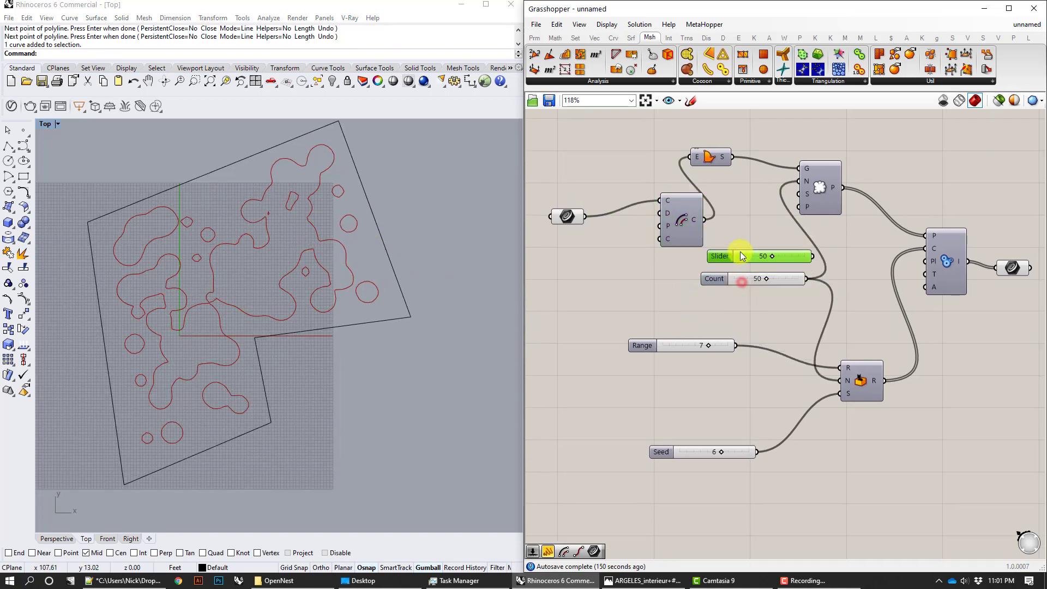
drag(812, 254, 800, 196)
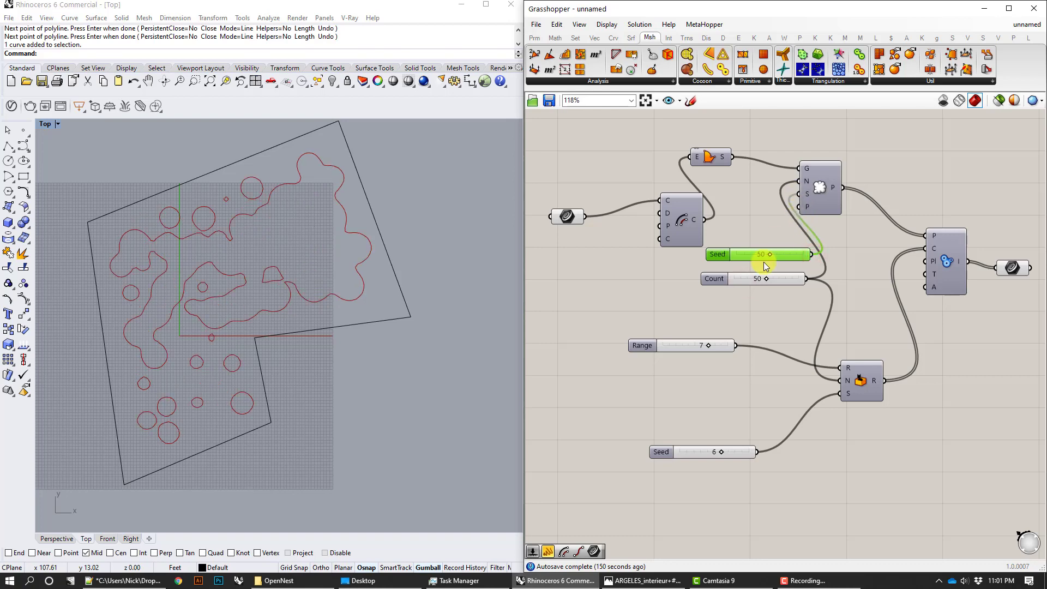
Step: Set Populate Geometry's Seed slider to 5 and the Count slider to 52, testing the Range and Random Seed sliders
drag(771, 253, 768, 279)
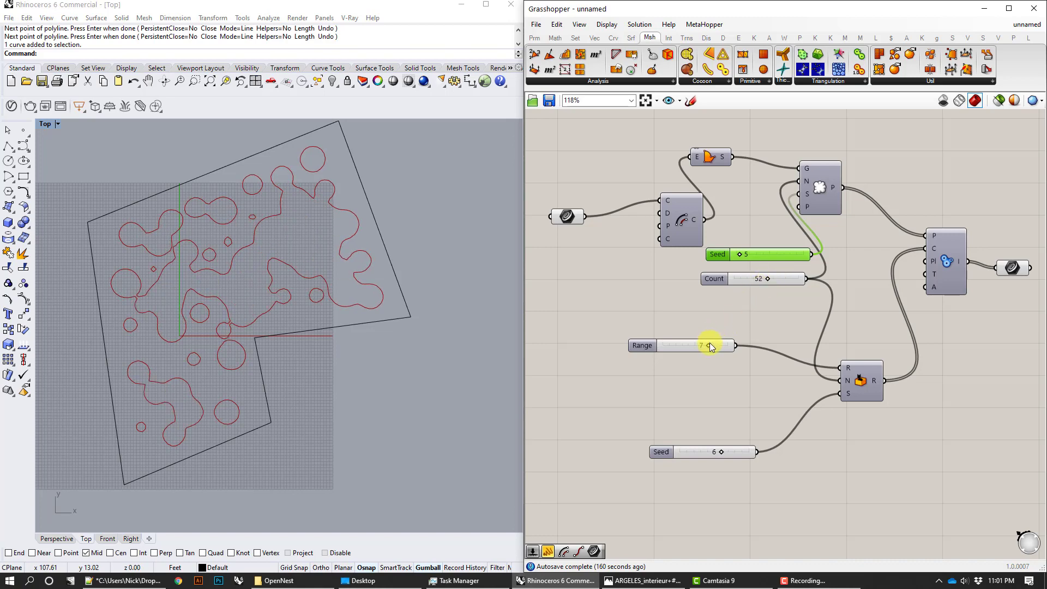
drag(709, 344, 707, 345)
mouse_move(720, 451)
mouse_down()
mouse_move(732, 451)
mouse_move(679, 457)
mouse_move(722, 451)
mouse_up()
mouse_move(758, 256)
mouse_down()
mouse_move(771, 232)
mouse_move(755, 260)
mouse_up()
click(826, 178)
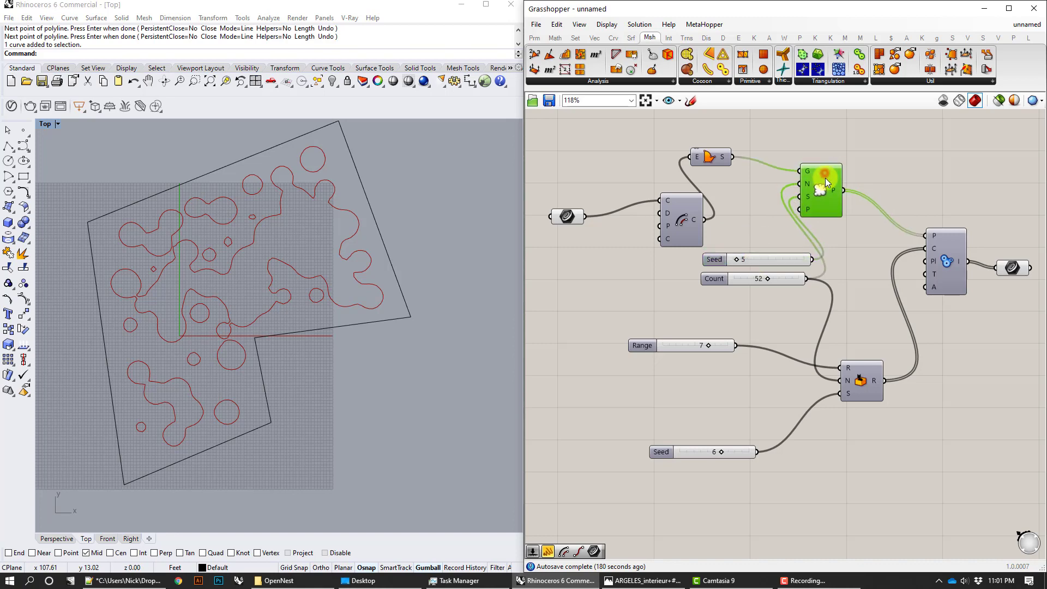
right_drag(859, 258, 804, 242)
click(957, 252)
click(956, 210)
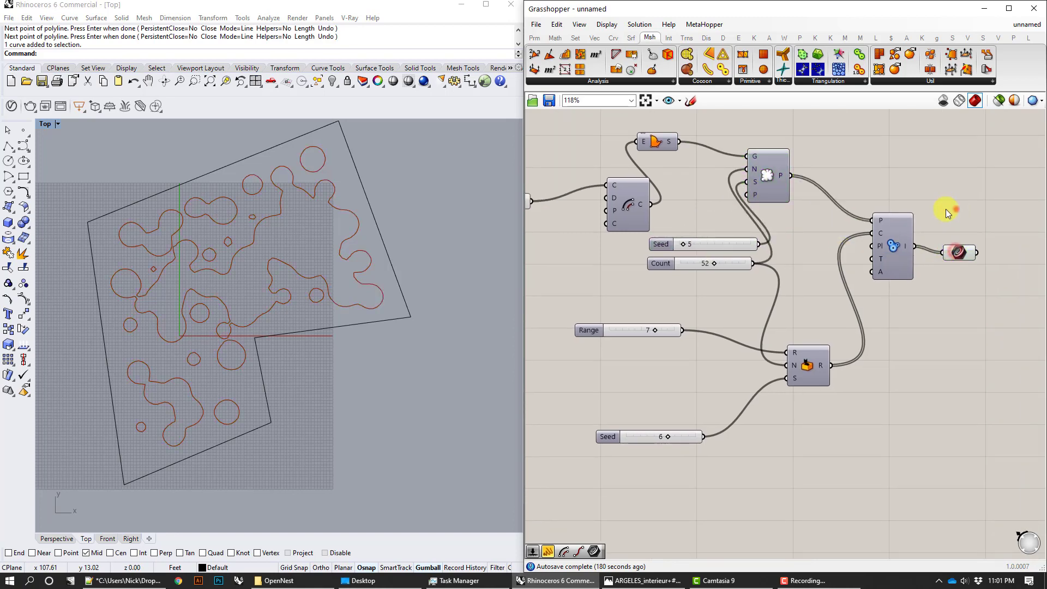
right_drag(675, 204, 710, 214)
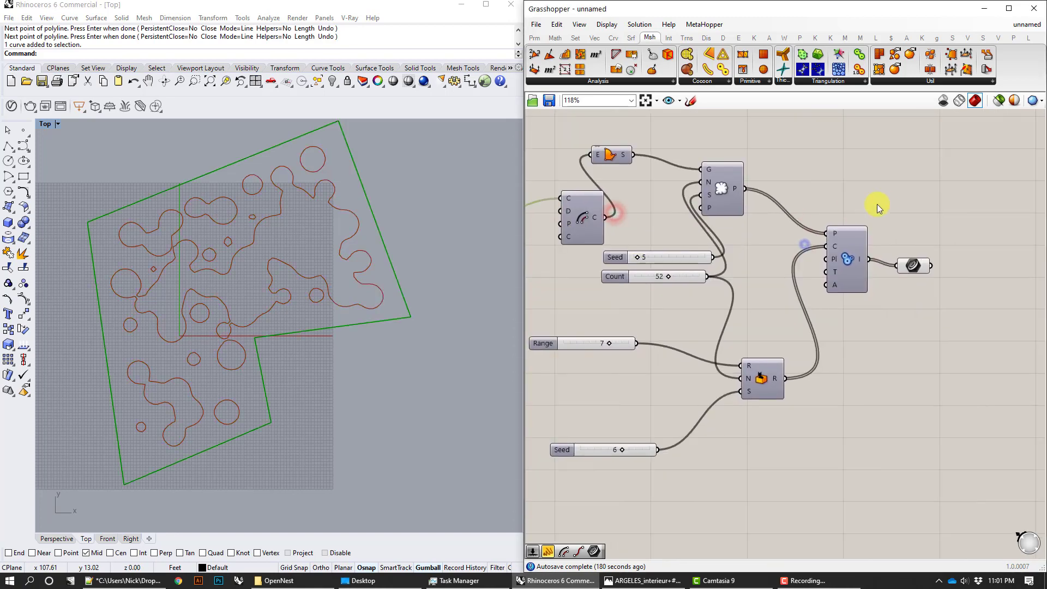
Step: Add a Boundary Surfaces component and connect both the boundary polyline and the metaball curves to its E input
scroll(946, 269, down, 1)
double_click(974, 233)
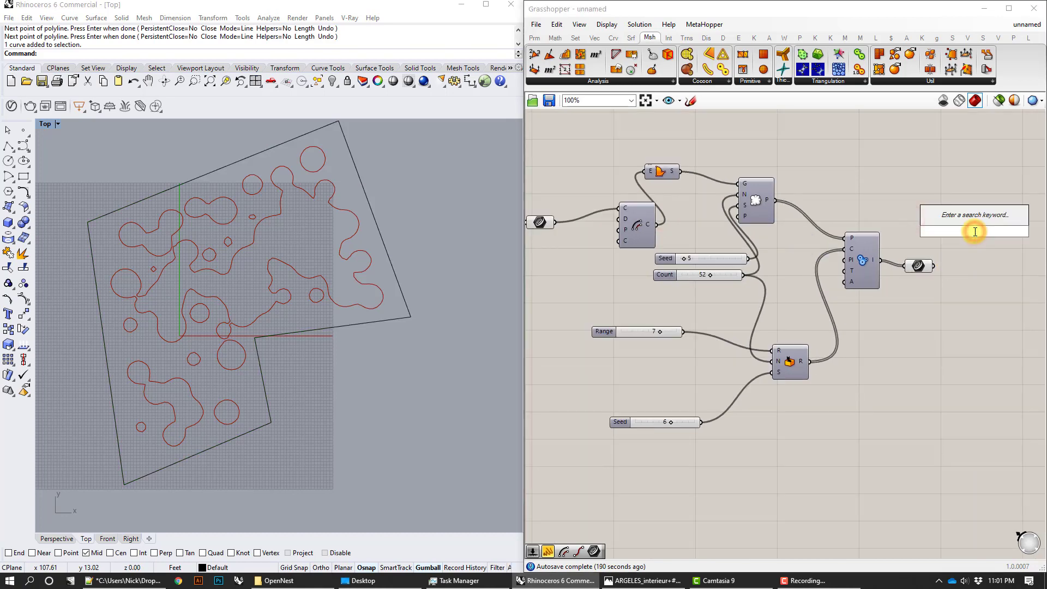
text(boun)
click(981, 219)
drag(983, 234, 1029, 245)
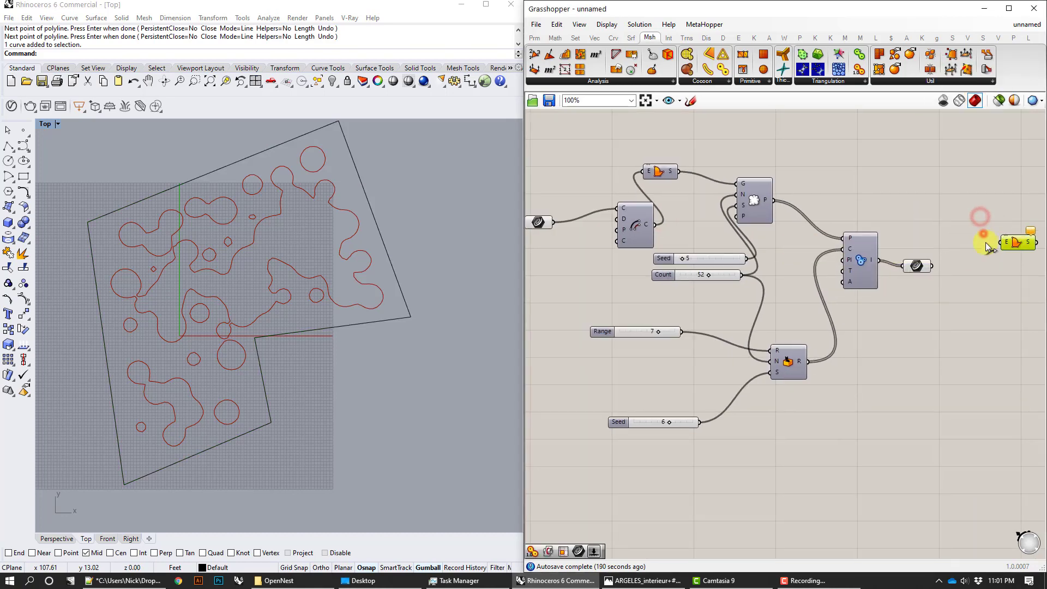
right_drag(833, 247, 835, 248)
drag(557, 223, 1005, 244)
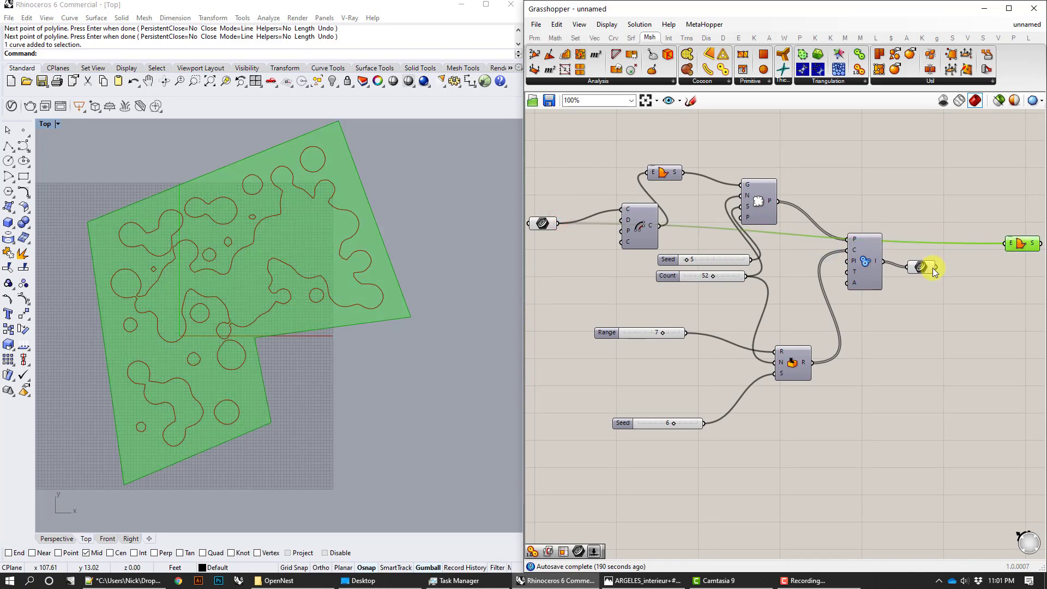
drag(936, 266, 1007, 243)
click(1011, 297)
Step: Hide the preview of all components upstream of Boundary Surfaces
drag(940, 345, 549, 160)
right_click(551, 160)
click(574, 177)
click(888, 175)
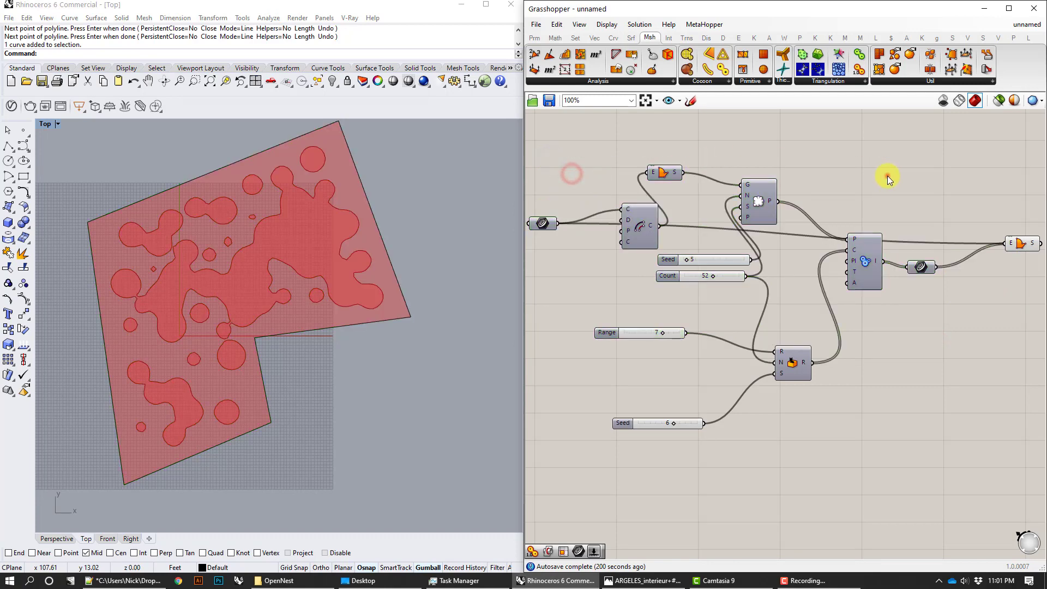
Step: Flatten the E input of Boundary Surfaces and select the component to check the perforated surface
right_drag(973, 229, 843, 224)
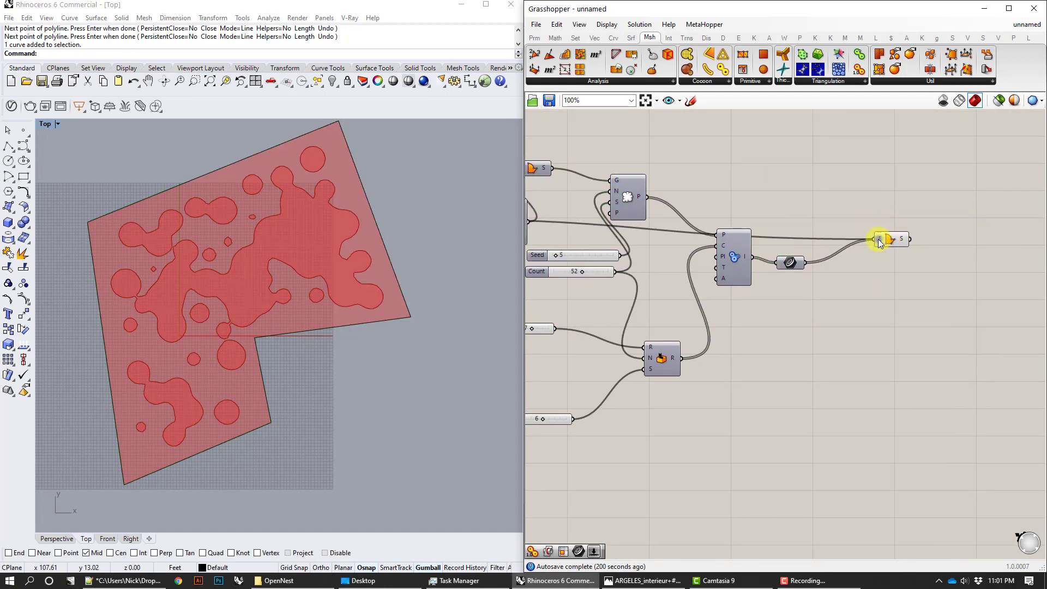
right_click(877, 240)
click(901, 321)
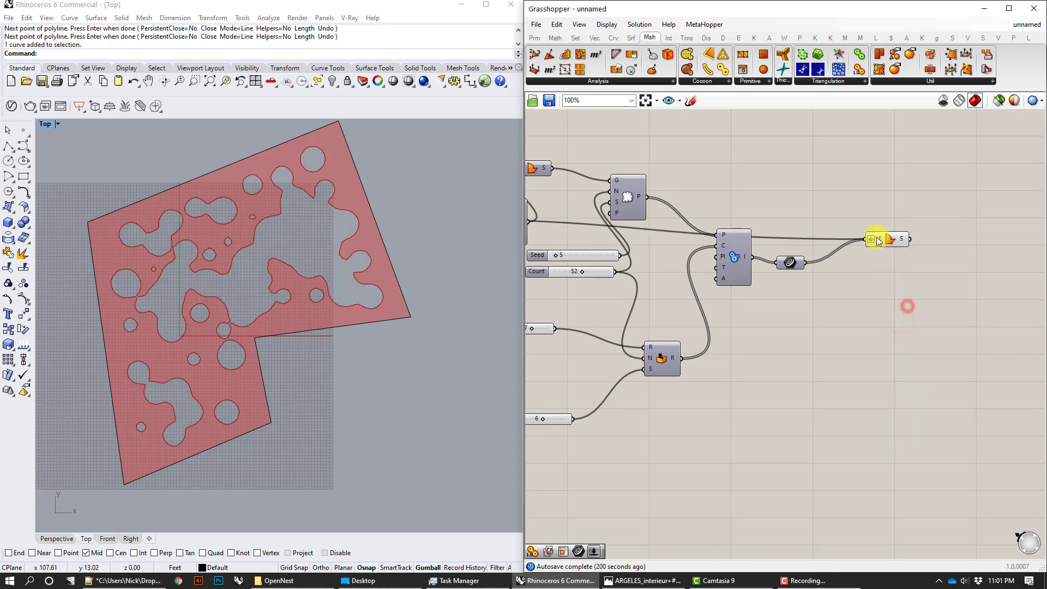
drag(873, 236, 880, 233)
click(845, 173)
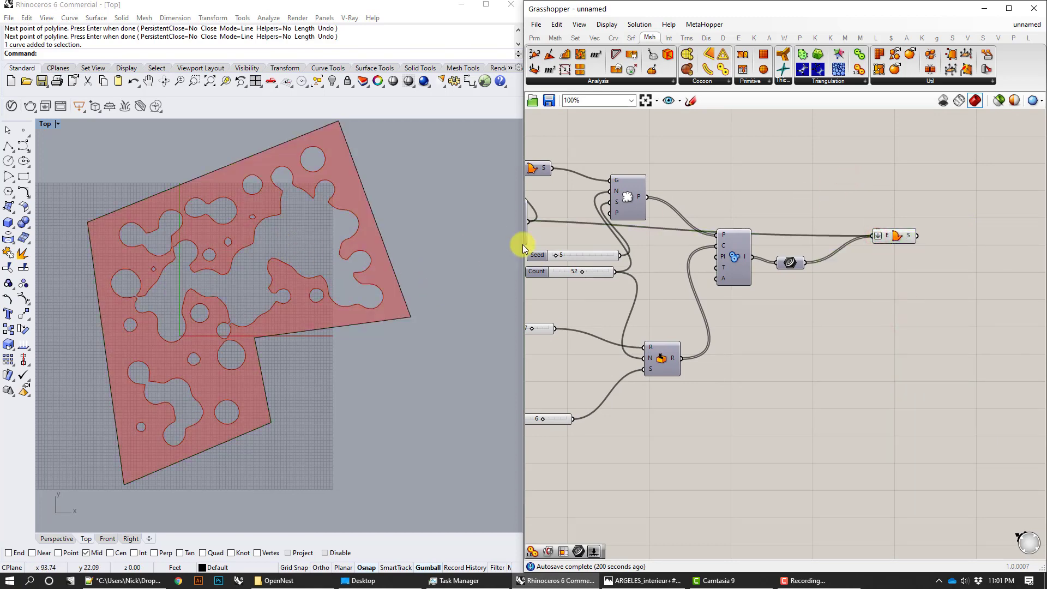
click(901, 234)
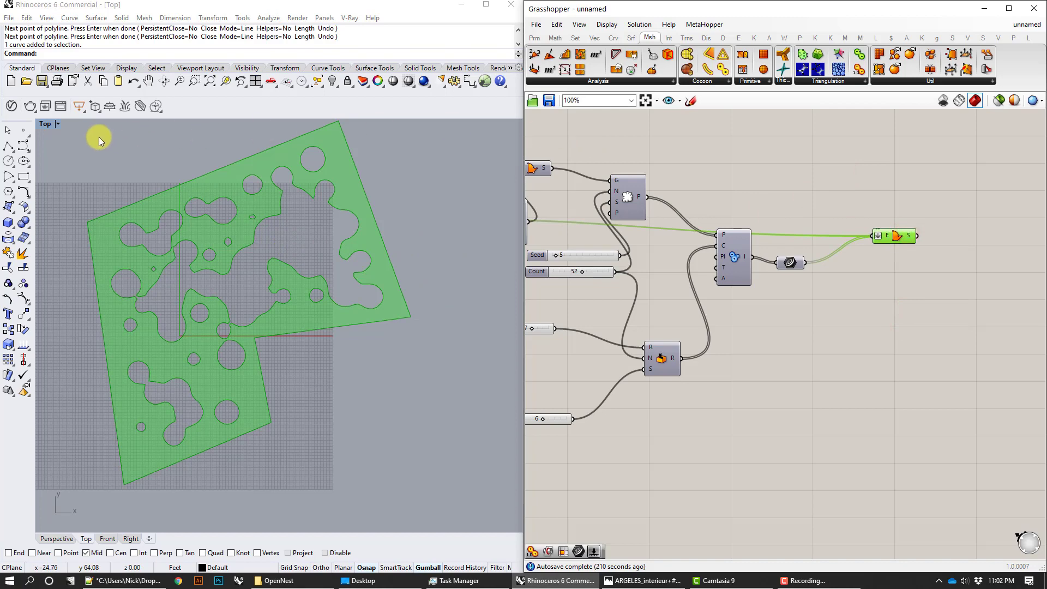
Step: Switch the Rhino viewport from Top to Perspective and view the perforated surface at an angle
click(59, 124)
mouse_move(90, 343)
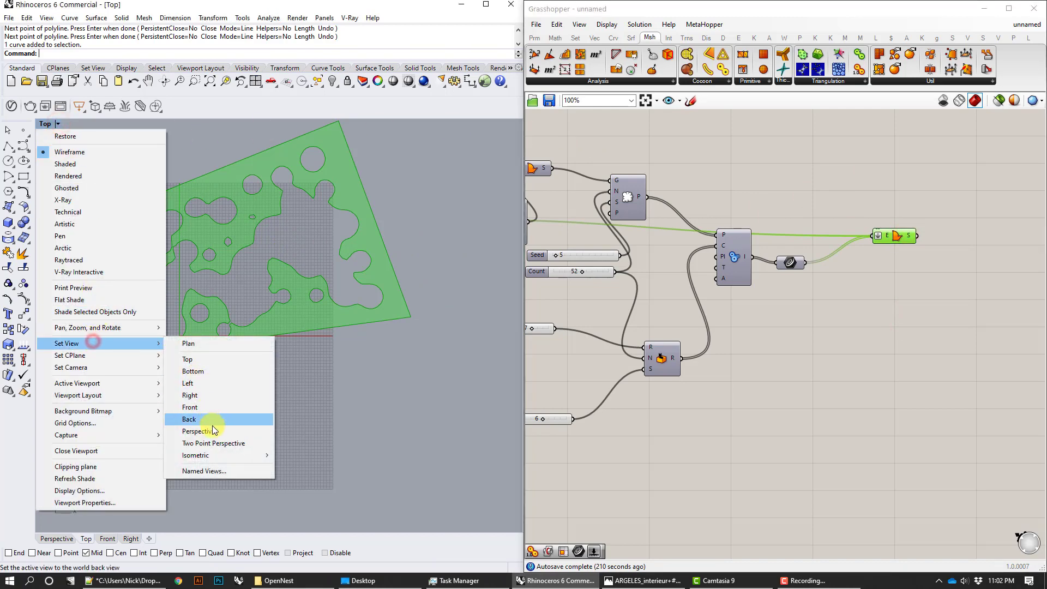
click(256, 424)
right_drag(339, 365, 343, 351)
click(846, 327)
Step: Add an Extrude component fed by the boundary surface, and use a Unit Z vector as its direction
right_drag(1010, 278, 918, 276)
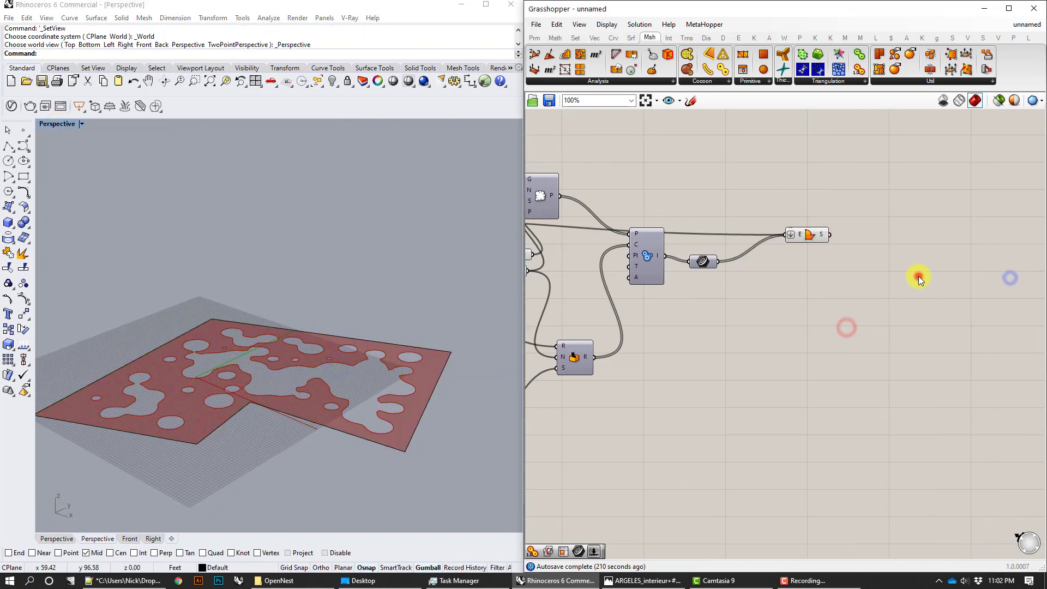
double_click(919, 276)
text(ext)
click(911, 260)
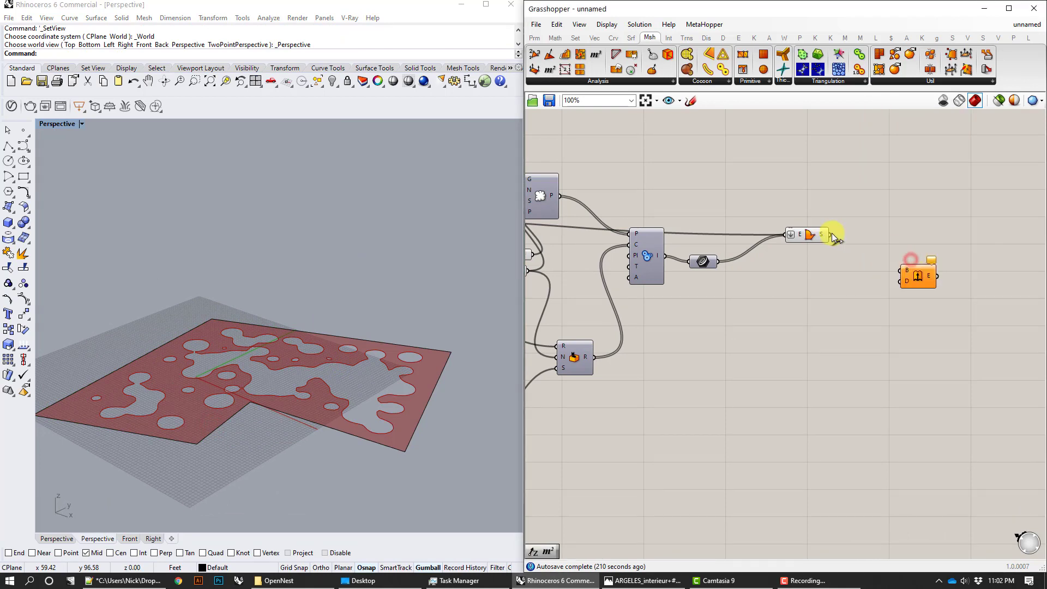
drag(904, 267, 901, 282)
double_click(855, 293)
text(z)
click(853, 278)
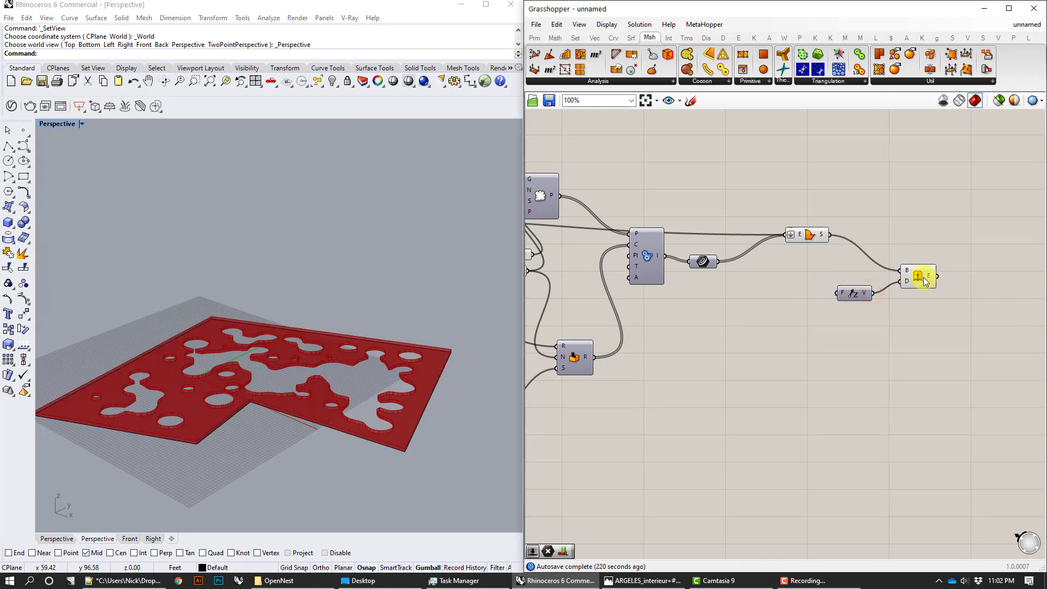
click(786, 343)
Step: Inspect the extruded panel from several angles and return the viewport to the Top view
right_drag(397, 313, 376, 275)
right_drag(649, 320, 775, 325)
scroll(821, 325, down, 2)
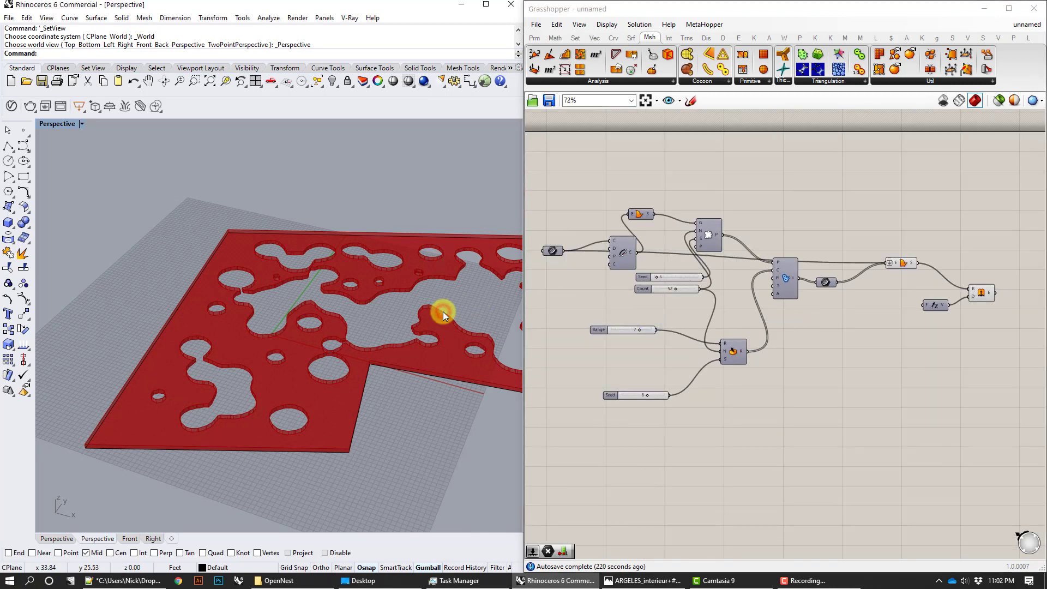
text(Top)
key(Return)
right_drag(443, 312, 343, 319)
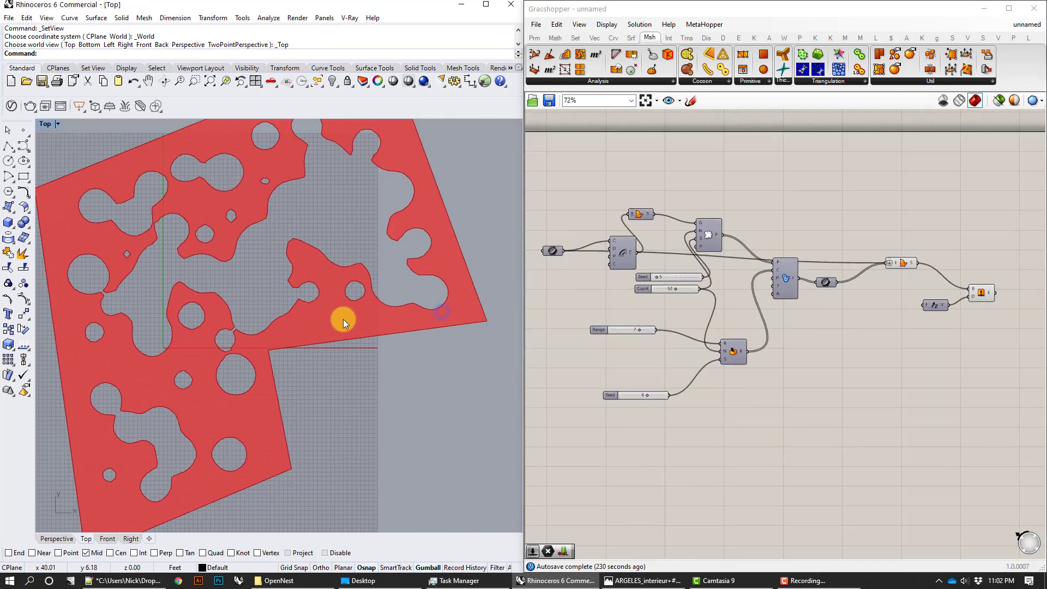
scroll(345, 319, down, 2)
Step: Switch to Photos to look through the reference images of perforated pavilions, and return to Rhino
click(622, 580)
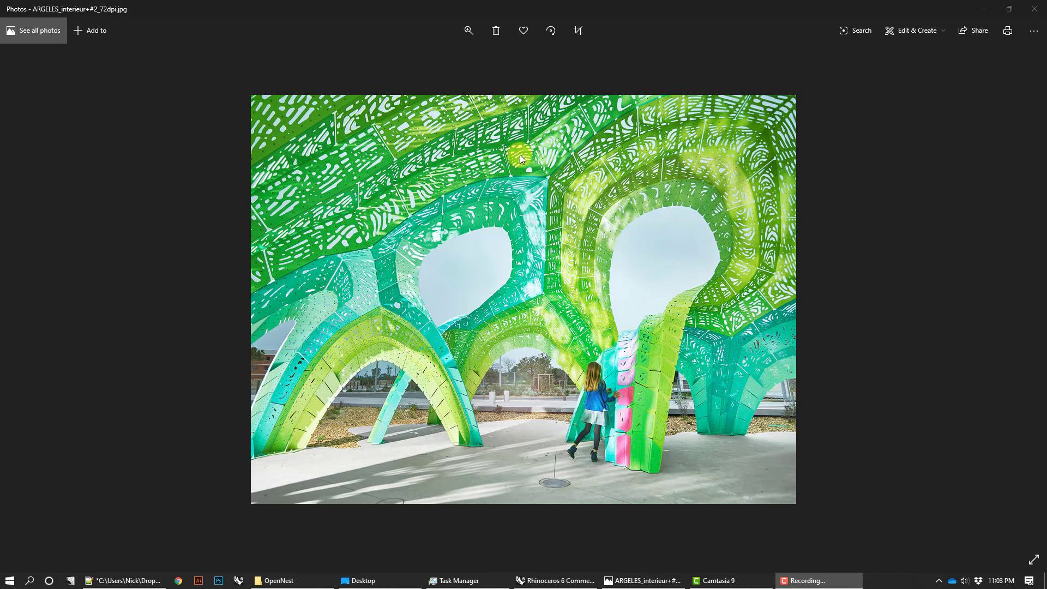
click(1021, 295)
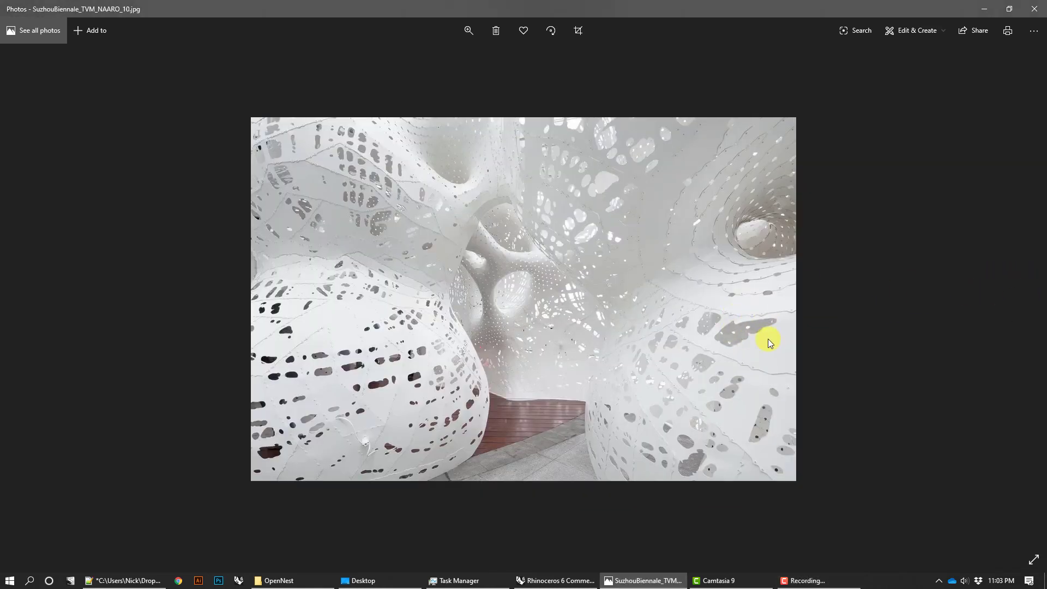
click(1024, 297)
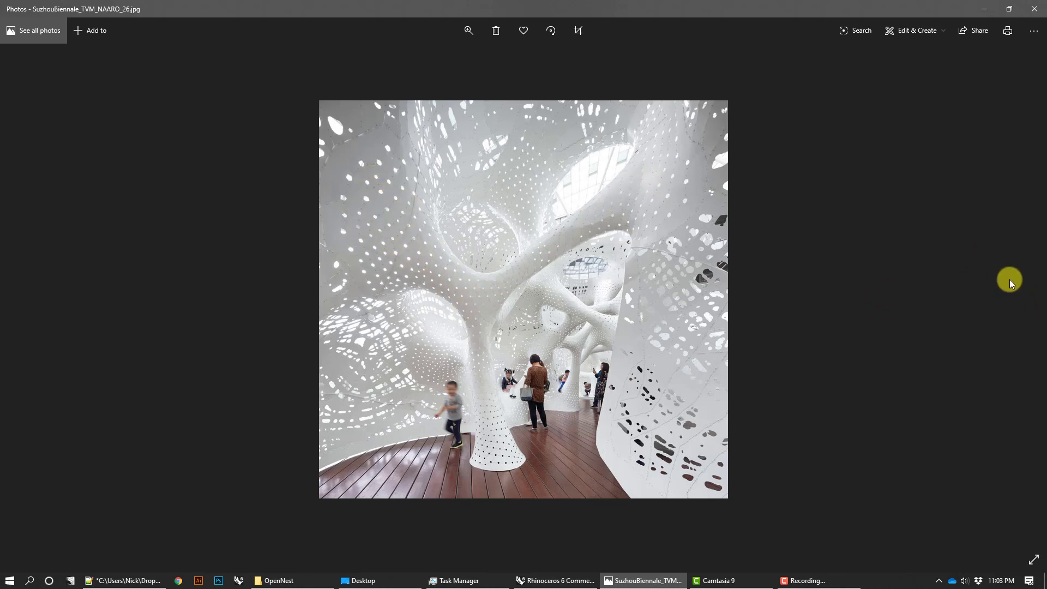
click(1021, 294)
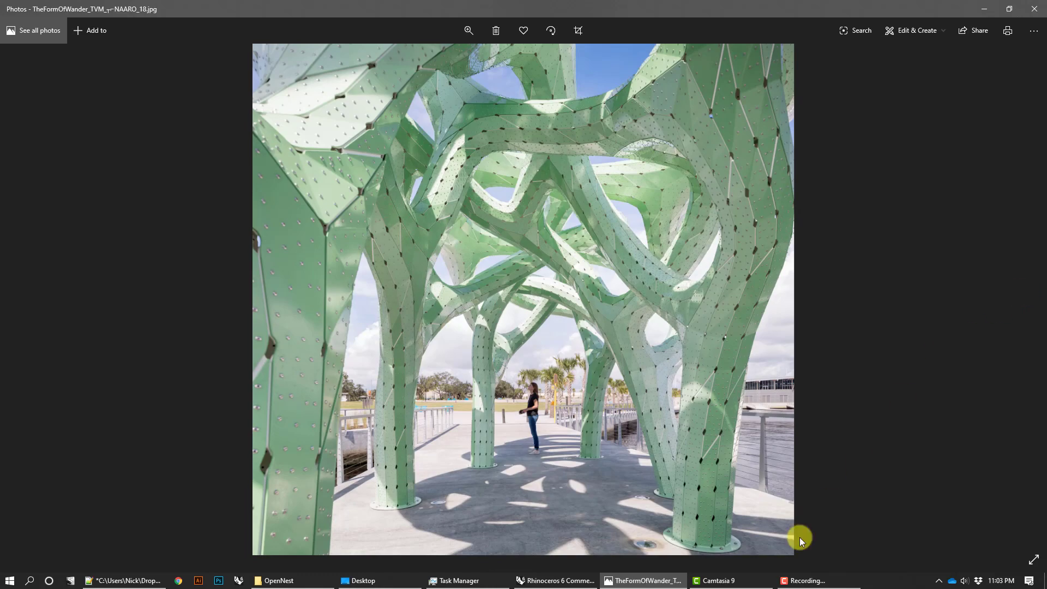
click(557, 581)
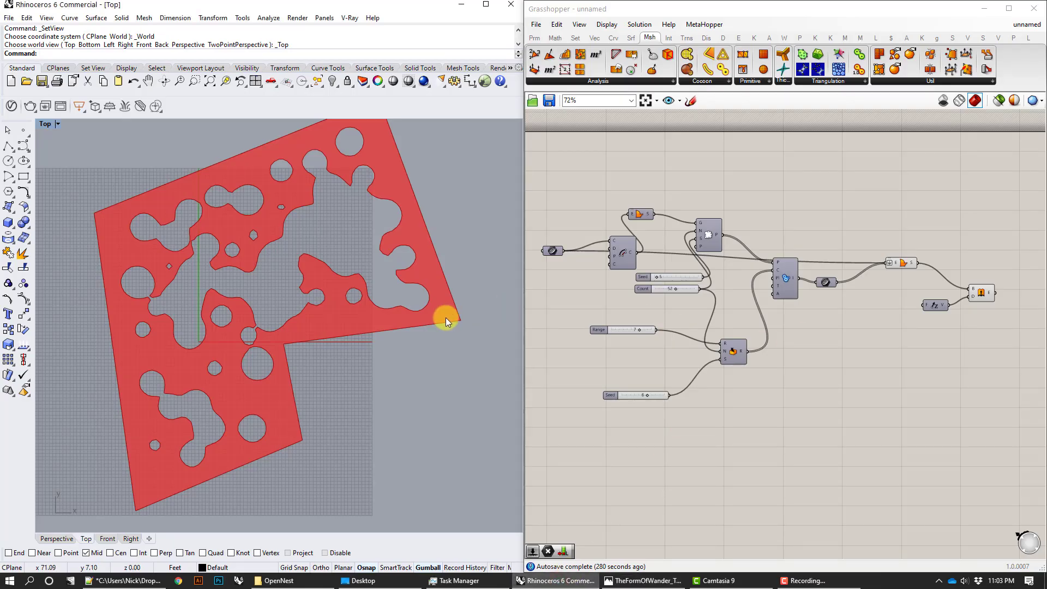
Step: Preview the Populate Geometry points inside the metaball openings, and hide them again
click(709, 235)
right_click(712, 234)
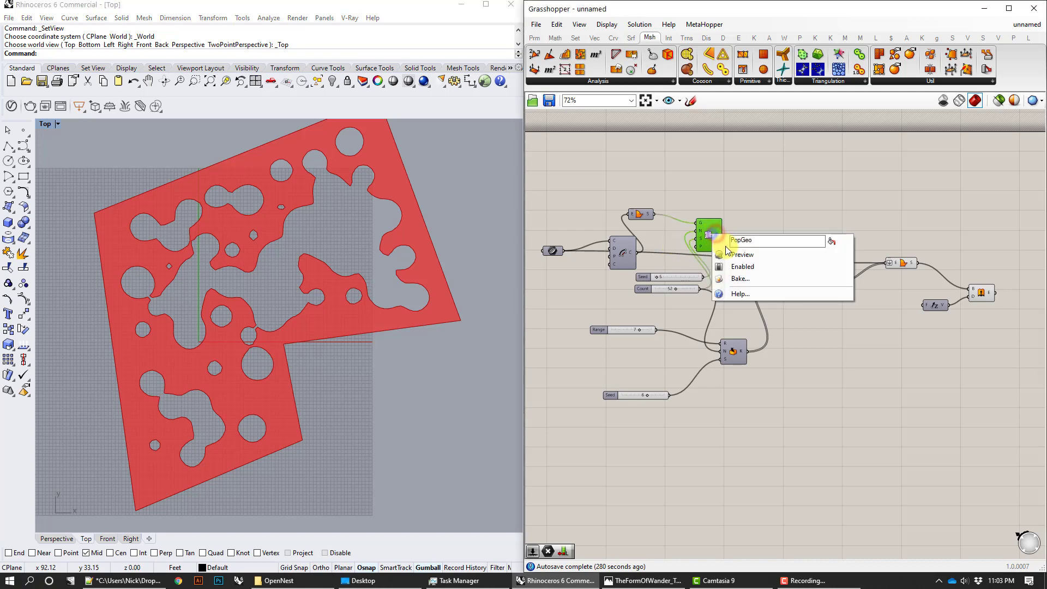
click(729, 255)
right_click(719, 231)
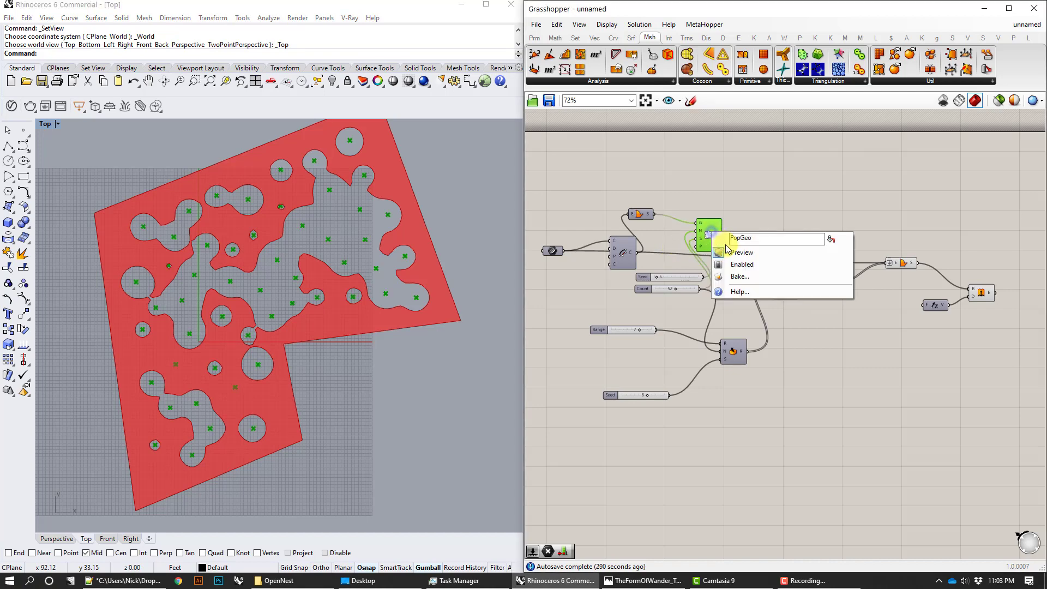
click(730, 253)
Step: Turn on the preview of the Offset Curve component
click(630, 243)
right_click(627, 243)
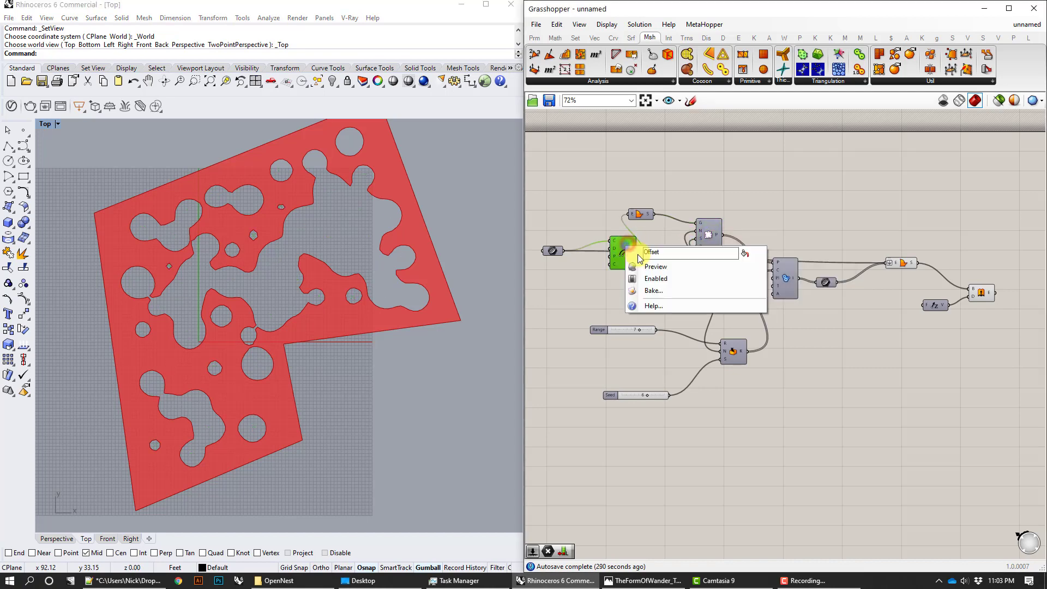
click(650, 264)
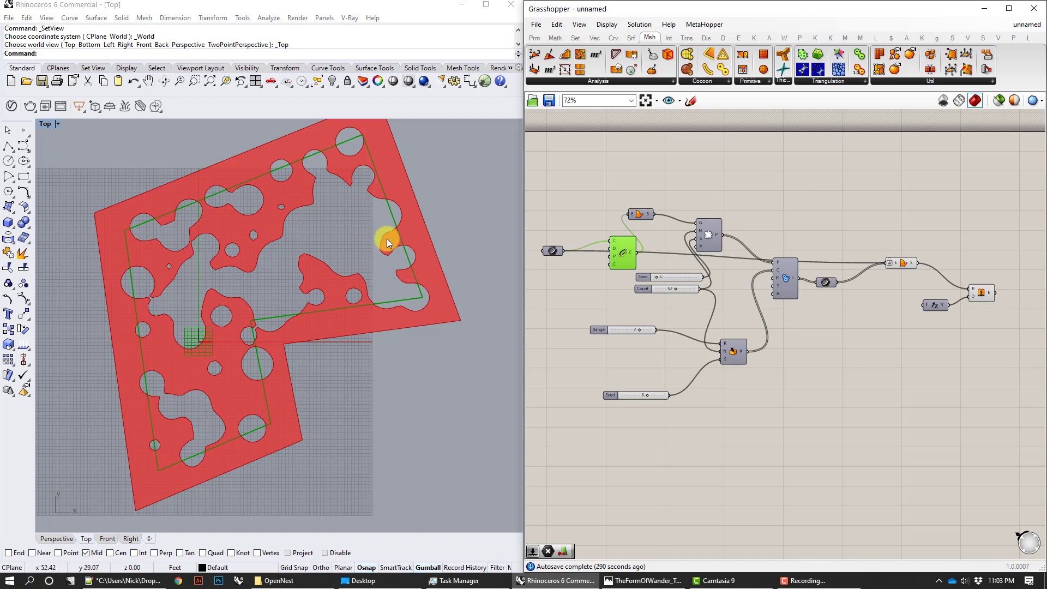
Step: Examine how the metaball openings sit along the offset curve and which sliders drive the populated points
scroll(384, 245, up, 2)
right_drag(383, 254, 420, 297)
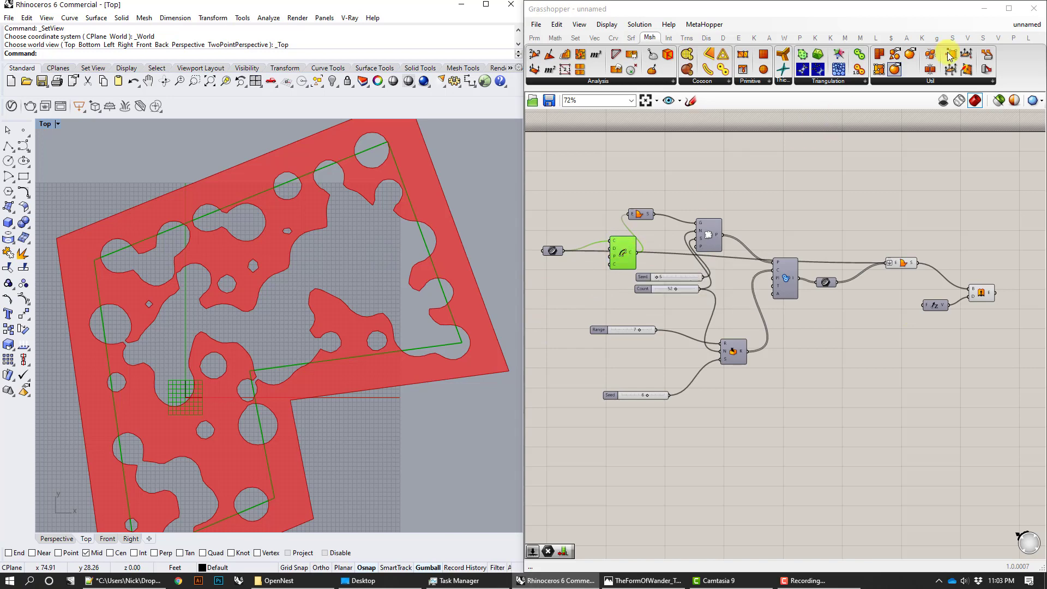
scroll(331, 315, down, 2)
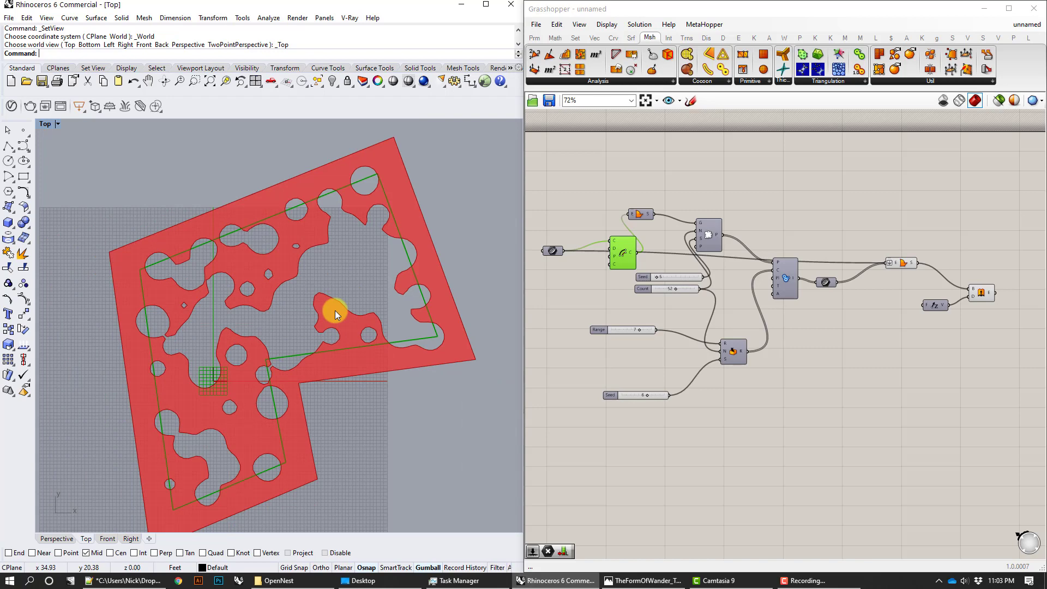
right_drag(413, 382, 425, 345)
scroll(424, 345, down, 4)
scroll(427, 374, up, 2)
click(429, 376)
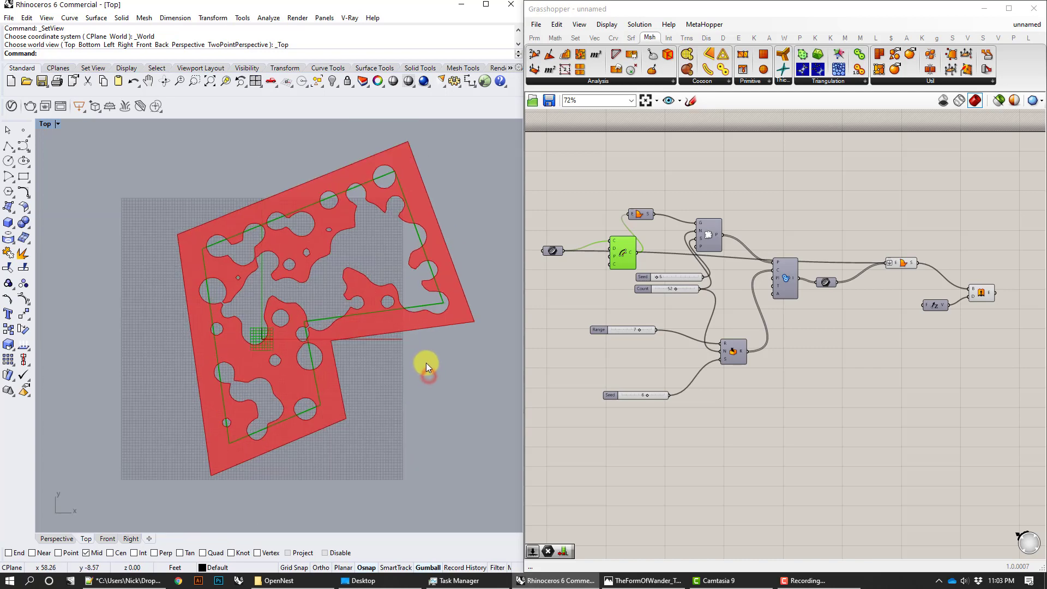
scroll(715, 267, up, 1)
click(710, 224)
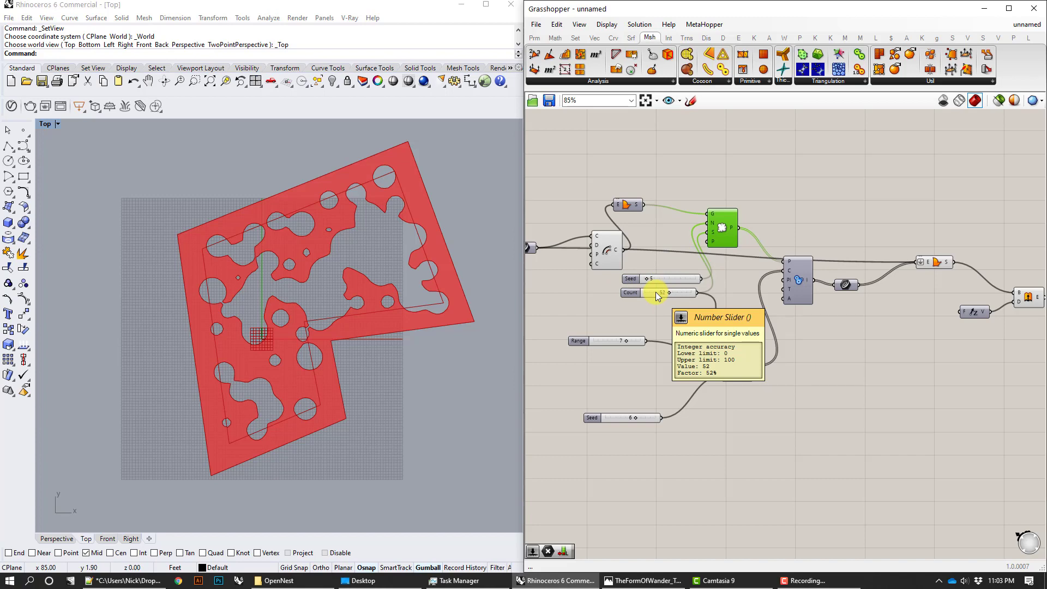
click(663, 581)
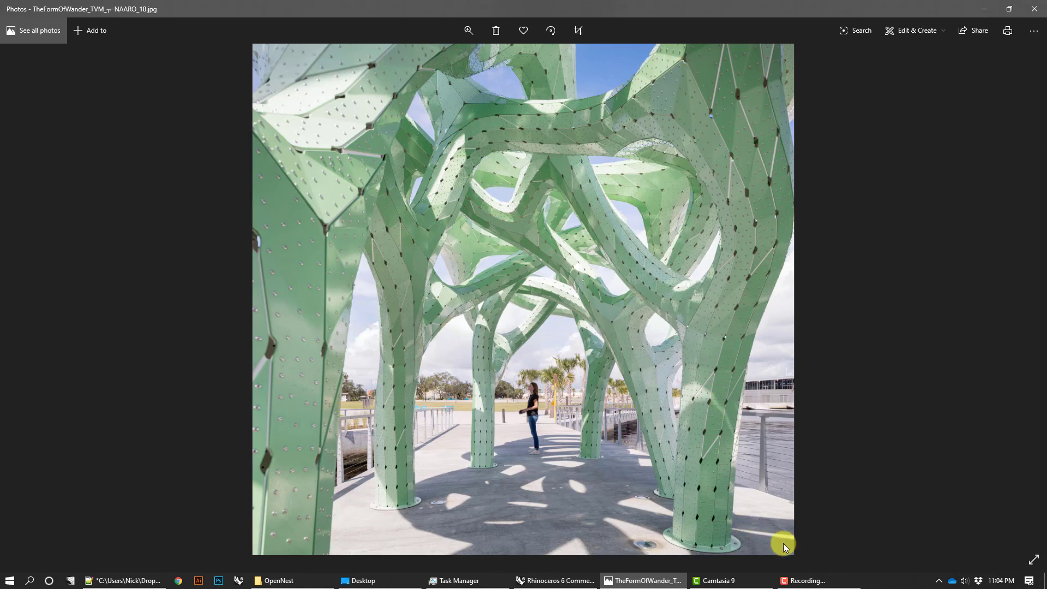
click(728, 578)
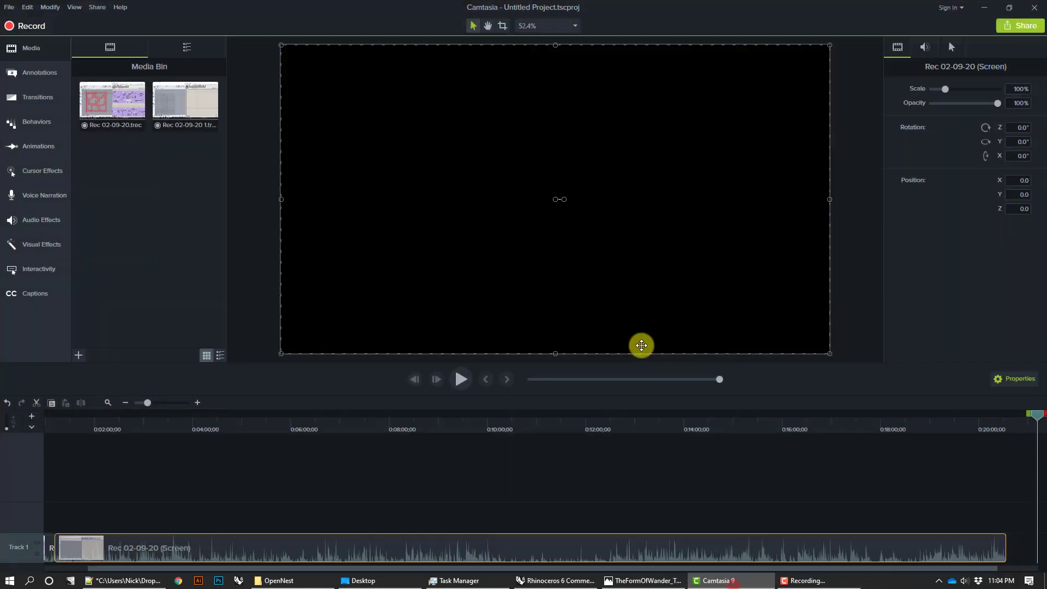
click(548, 582)
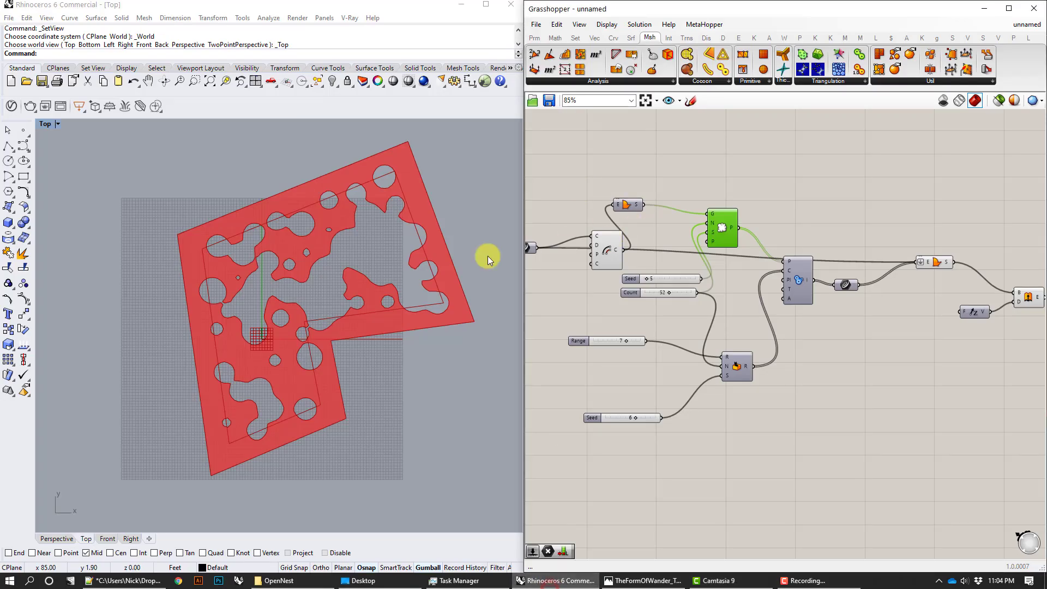
mouse_move(418, 308)
right_down()
mouse_move(411, 292)
mouse_move(397, 304)
right_up()
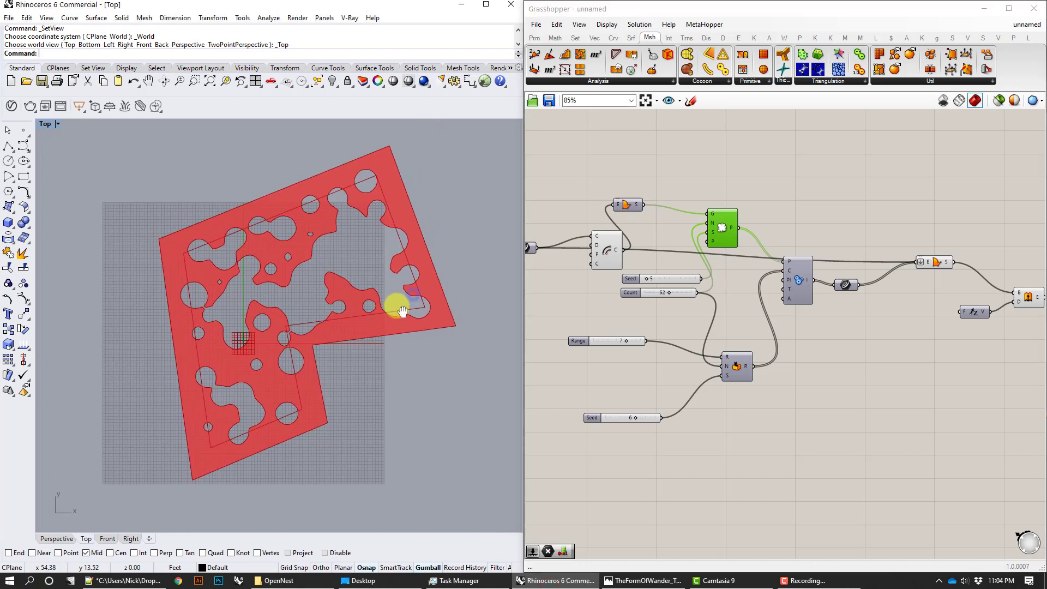